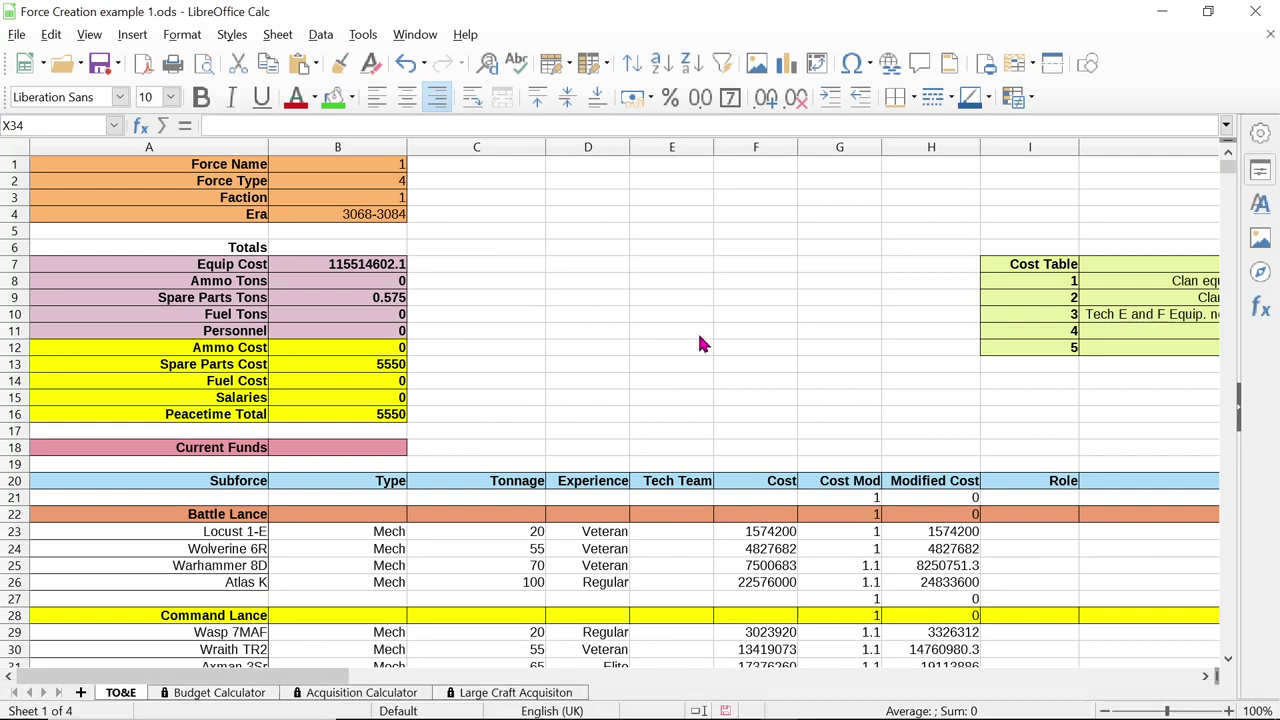
Delete the stray entry "sfds" from cell A39 below the Security Lance units
{"action": "scroll", "coordinate": [699, 340], "scroll_direction": "down", "scroll_amount": 5}
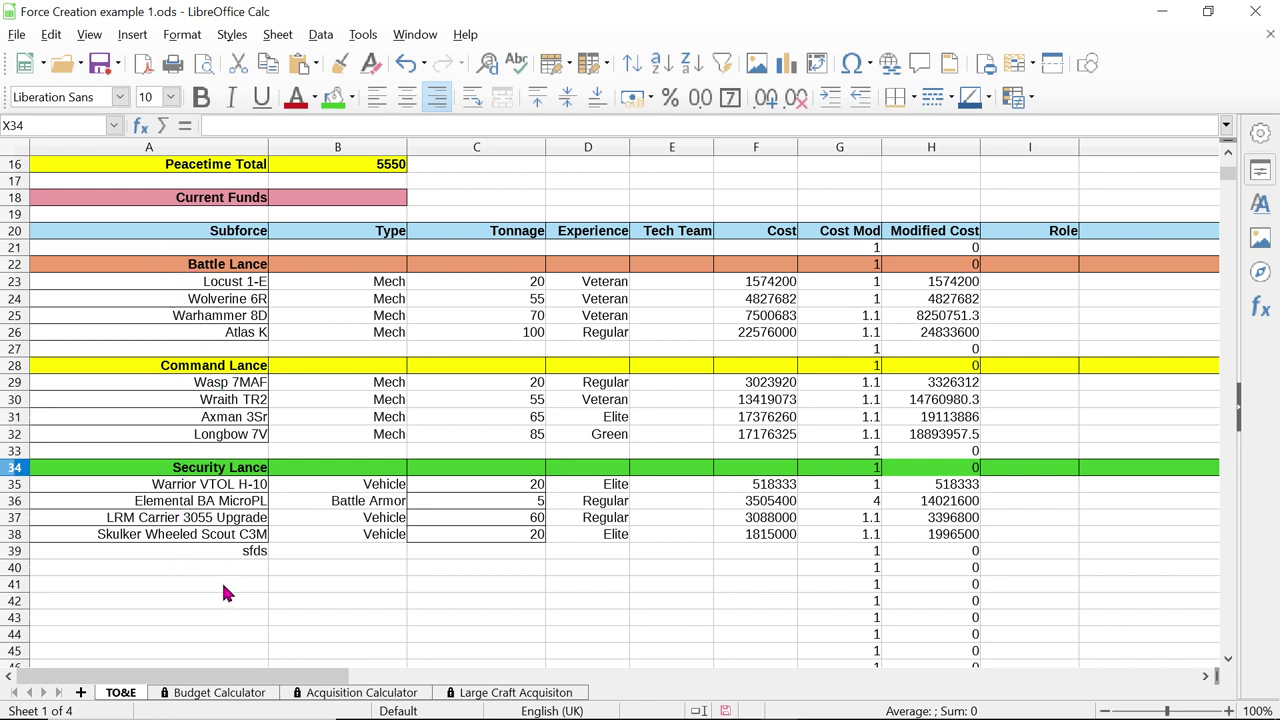
{"action": "left_click", "coordinate": [261, 556]}
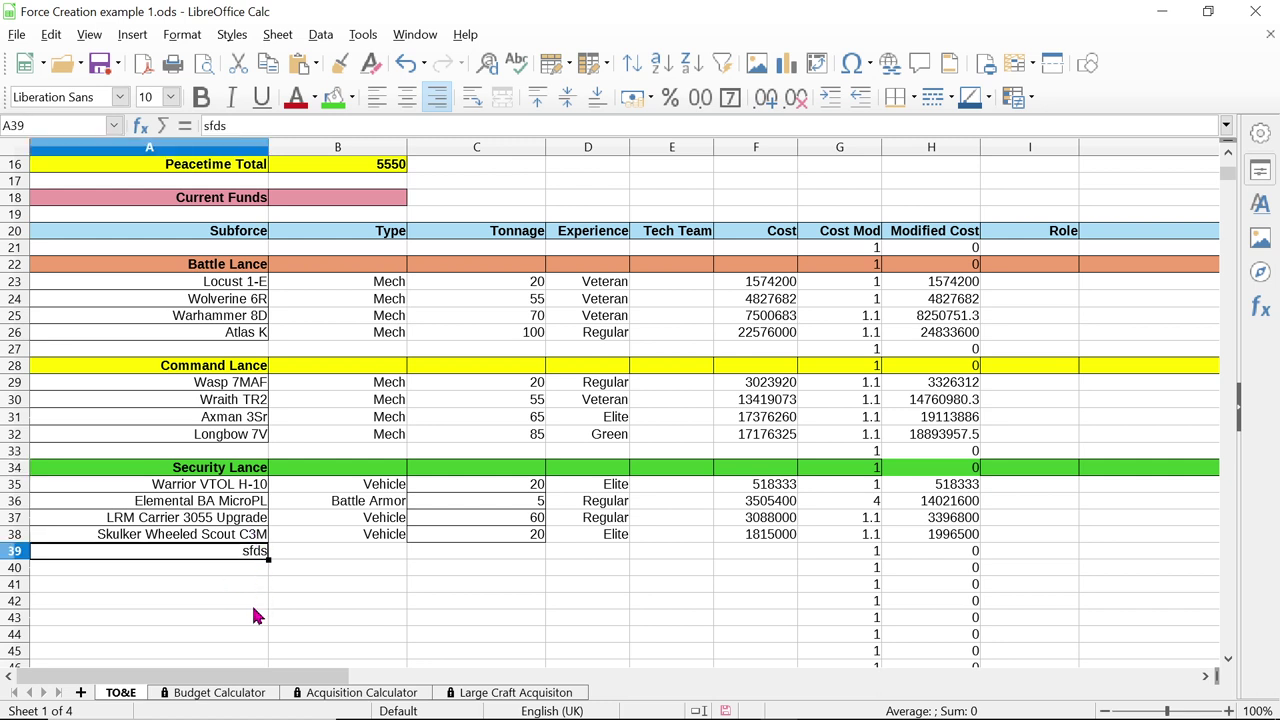
{"action": "key", "text": "Delete"}
{"action": "left_click", "coordinate": [213, 284]}
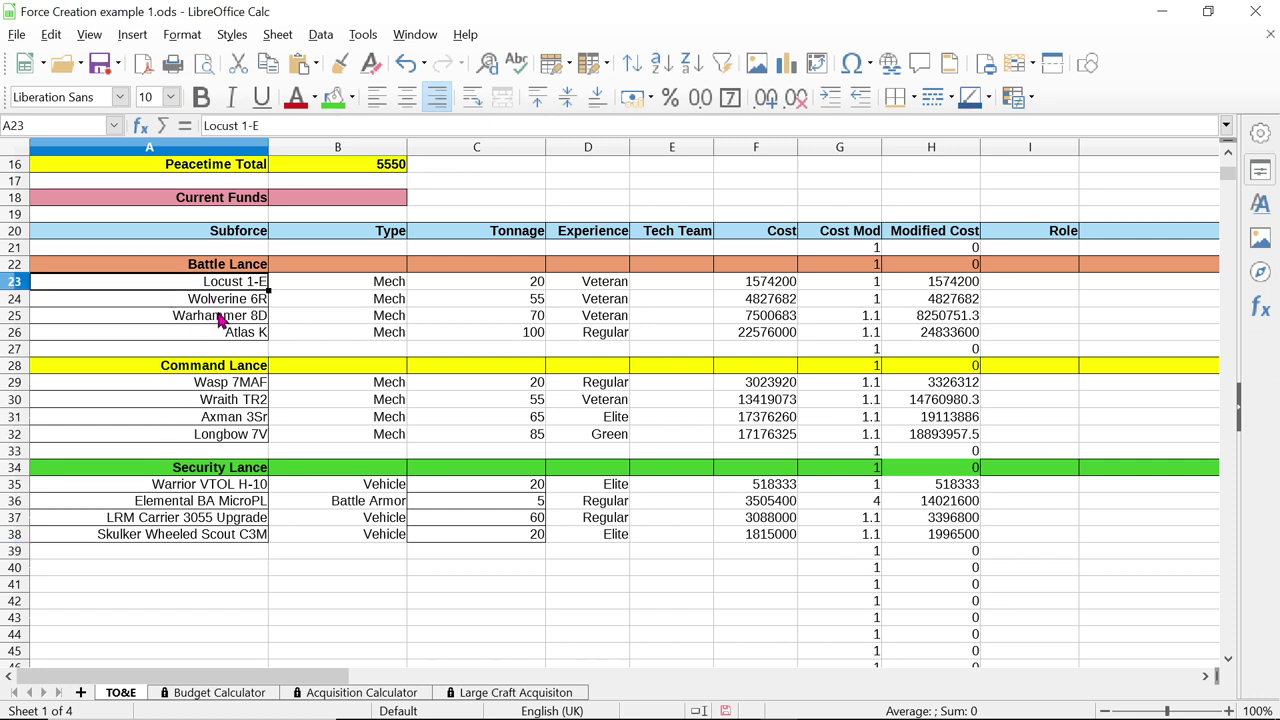
{"action": "left_click", "coordinate": [228, 470]}
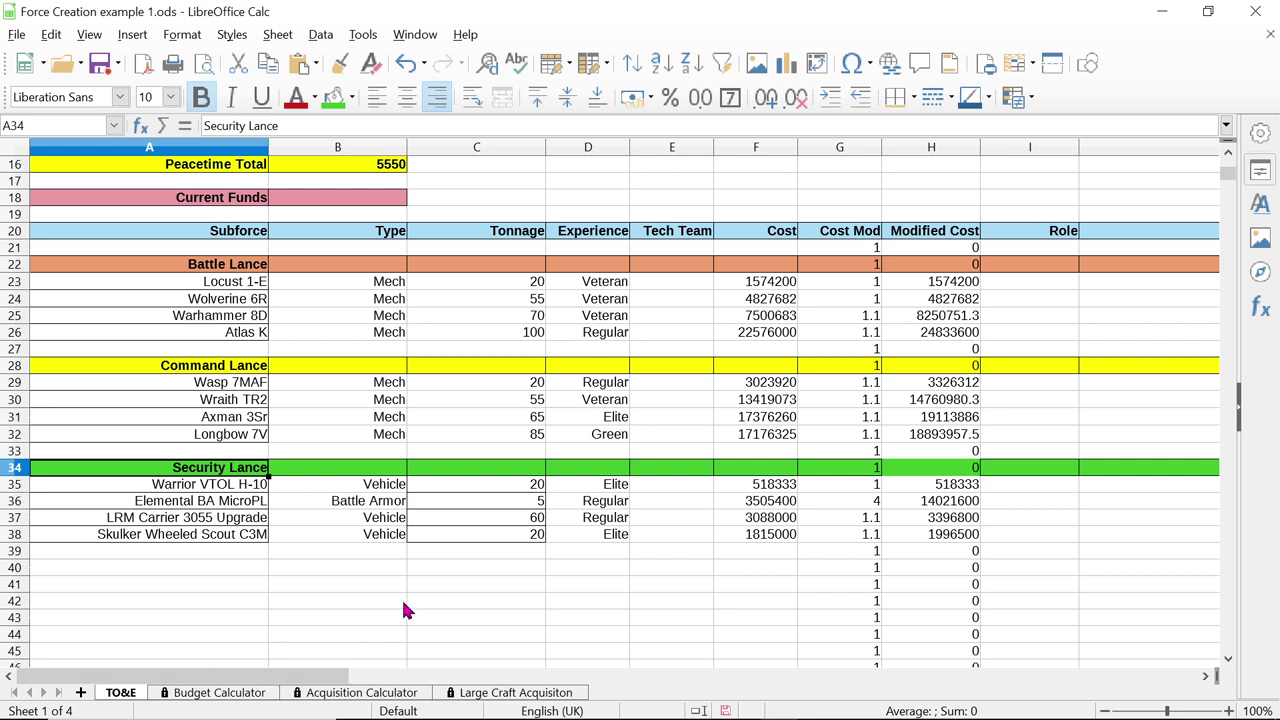
{"action": "left_click_drag", "start_coordinate": [194, 487], "coordinate": [199, 538]}
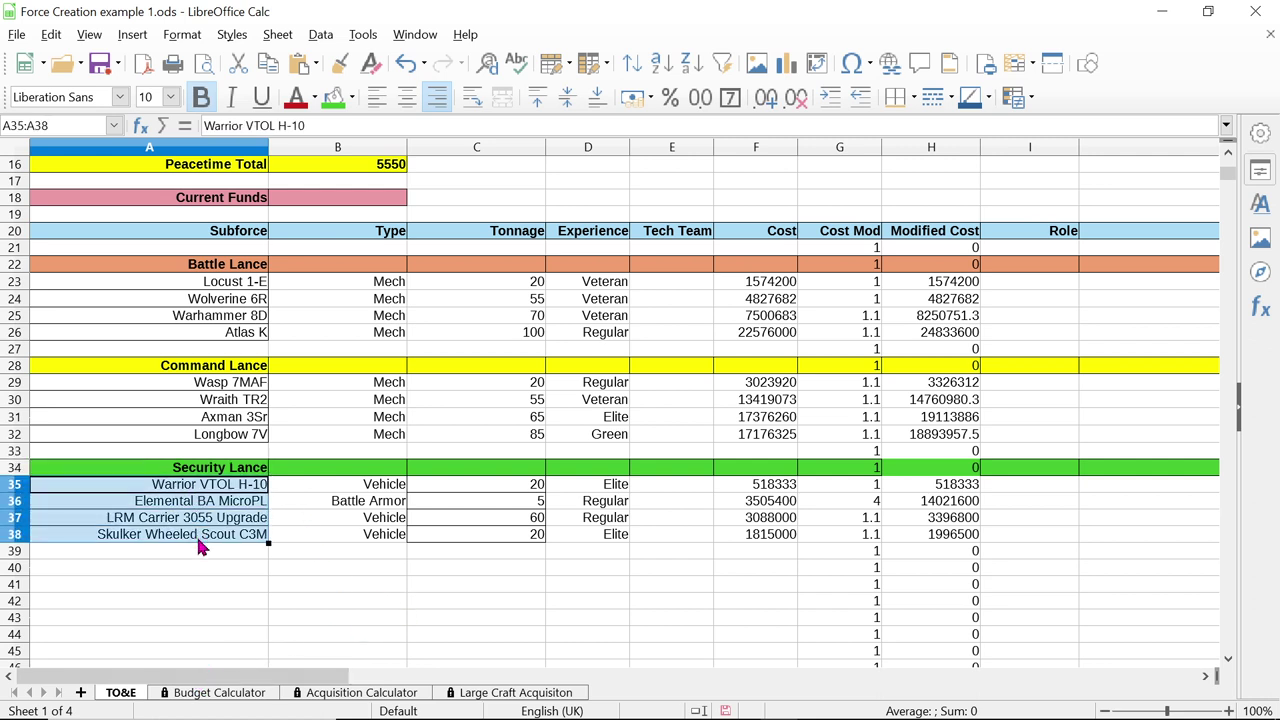
{"action": "left_click", "coordinate": [355, 554]}
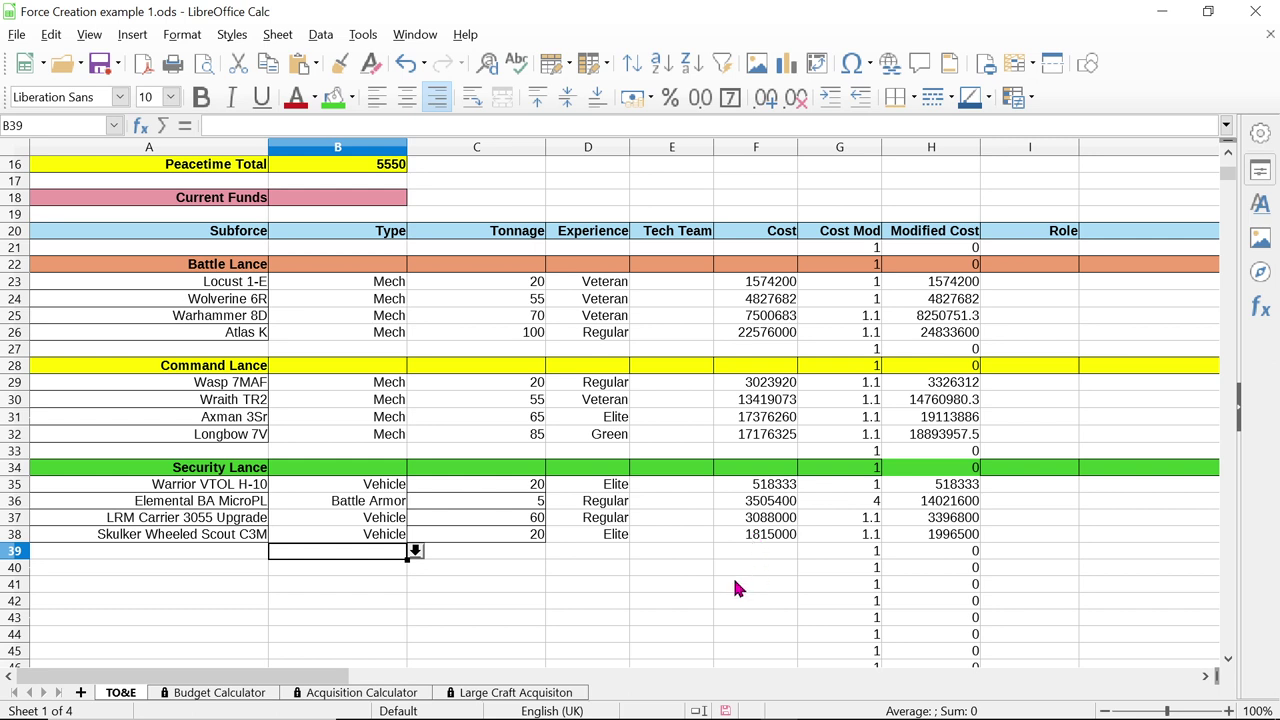
Switch to Firefox and open the Master Unit List website's unit search page in a new tab
{"action": "mouse_move", "coordinate": [495, 716]}
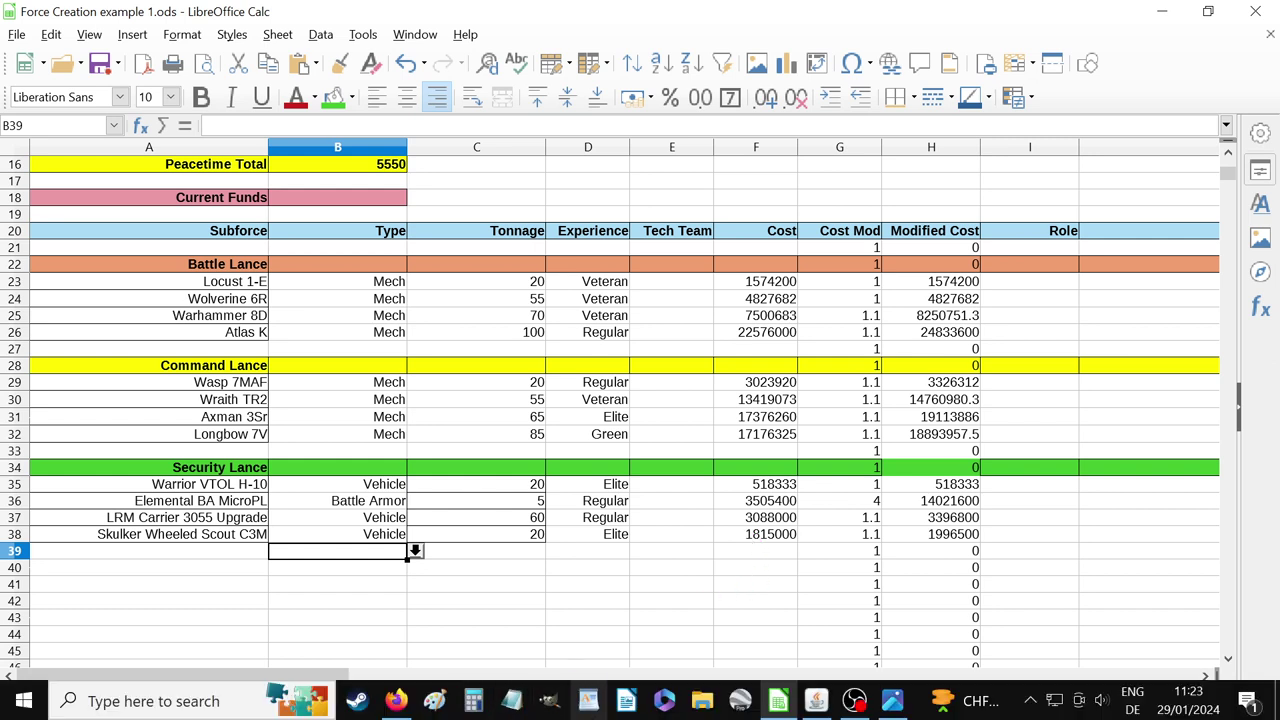
{"action": "left_click", "coordinate": [396, 700]}
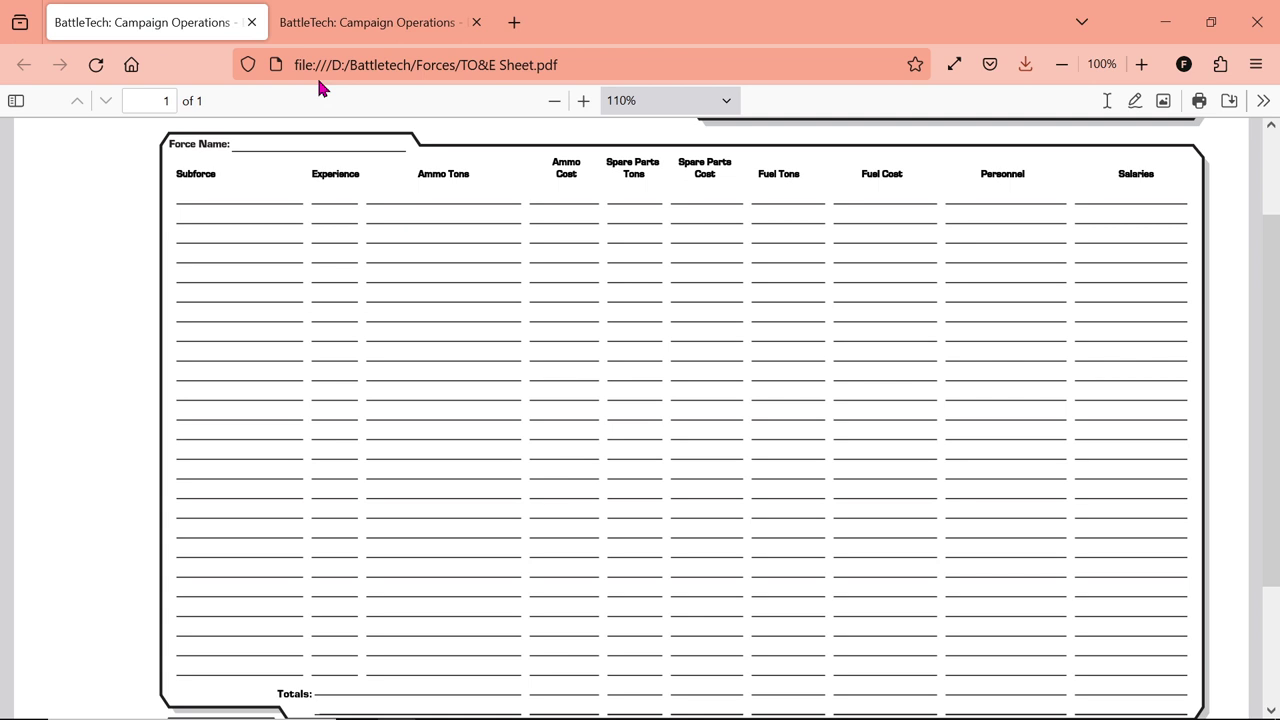
{"action": "left_click", "coordinate": [515, 22]}
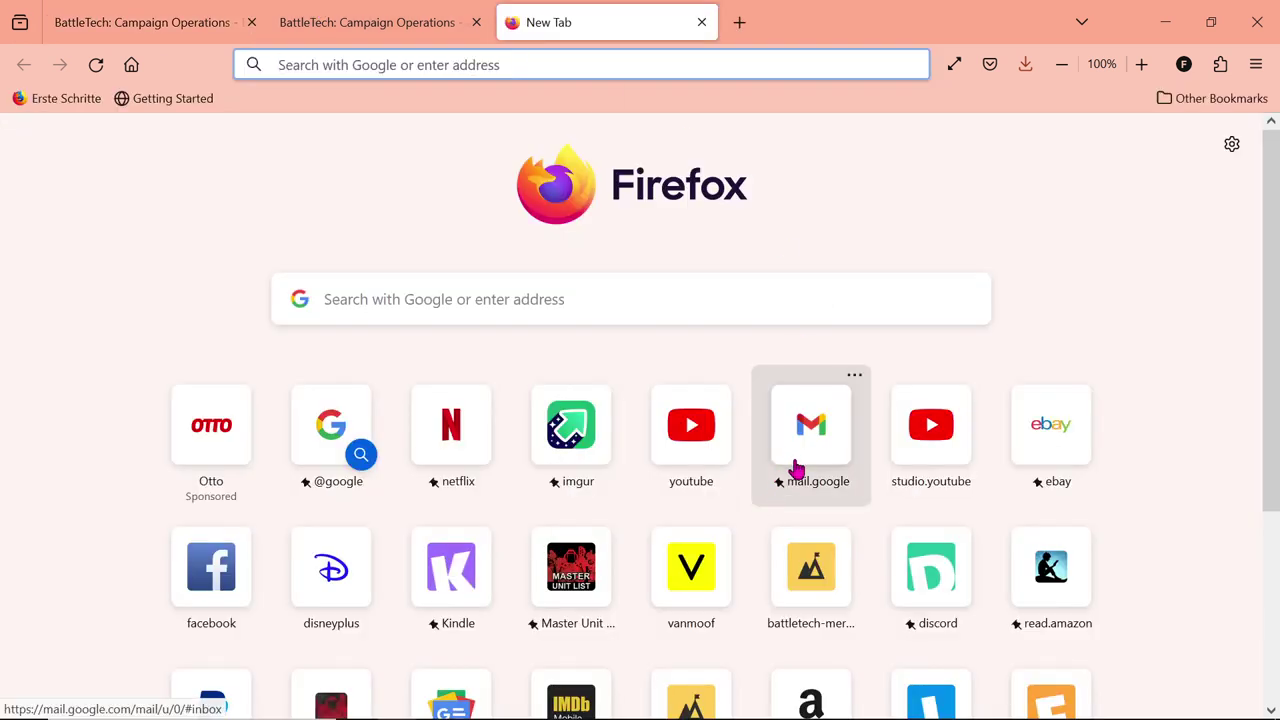
{"action": "scroll", "coordinate": [571, 545], "scroll_direction": "down", "scroll_amount": 1}
{"action": "left_click", "coordinate": [569, 505]}
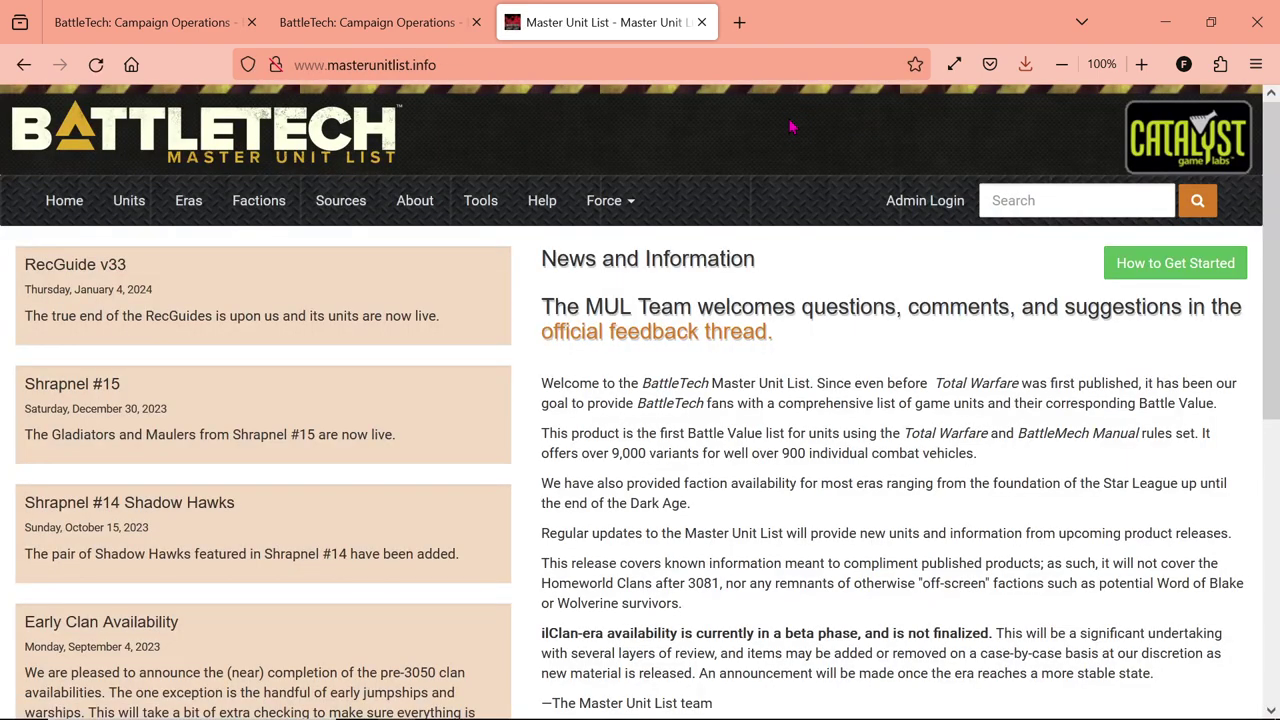
{"action": "left_click", "coordinate": [128, 200]}
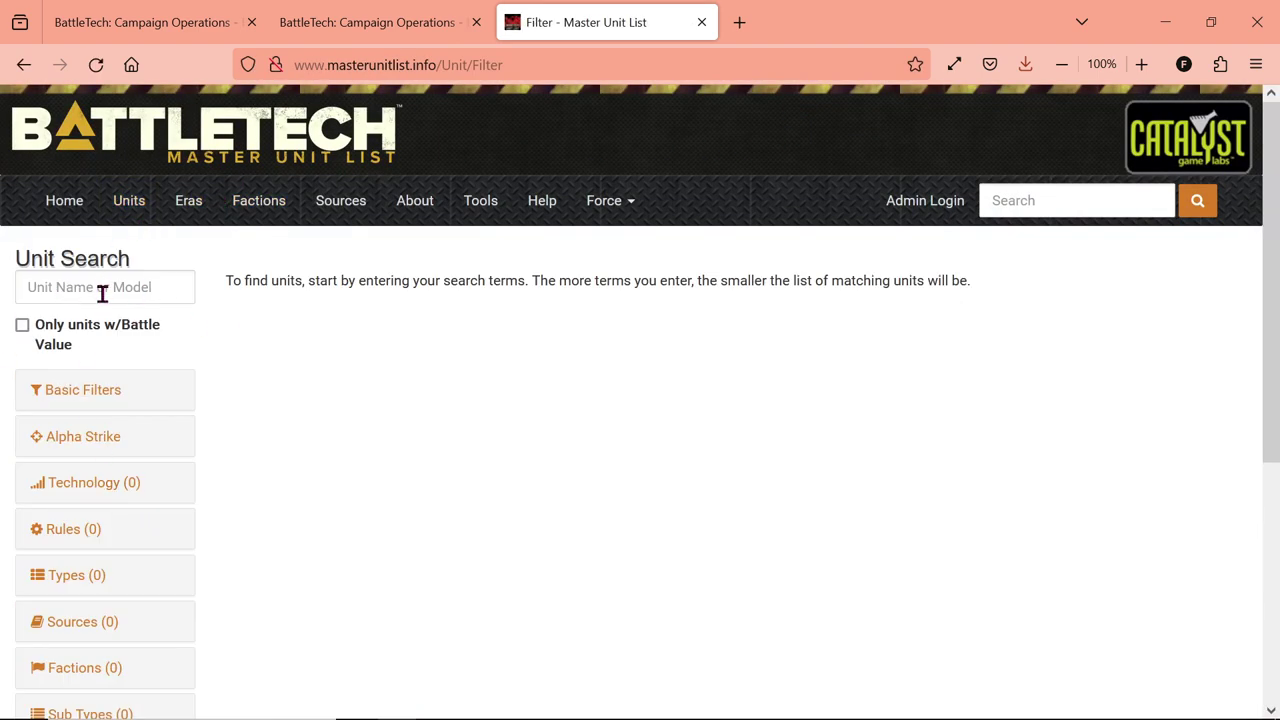
Search the unit list for "locust" and open the Locust LCT-1E details to check its cost
{"action": "left_click", "coordinate": [102, 292]}
{"action": "type", "text": "locust"}
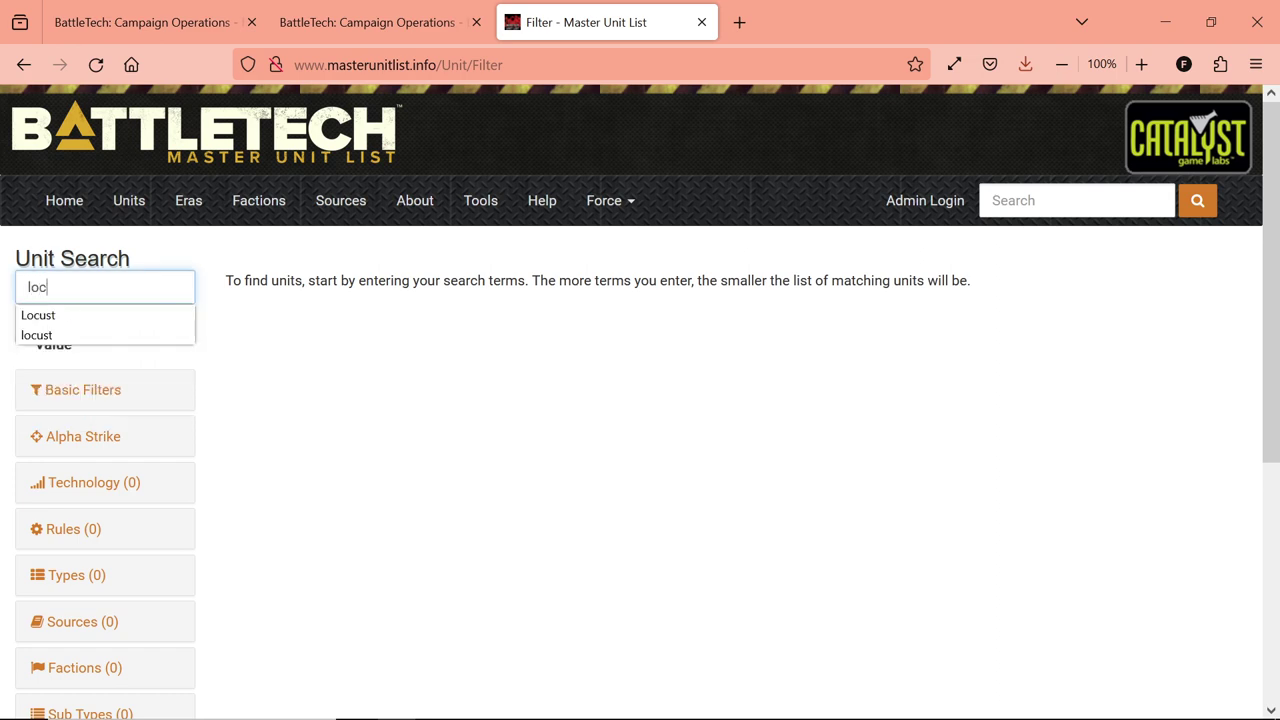
{"action": "key", "text": "Return"}
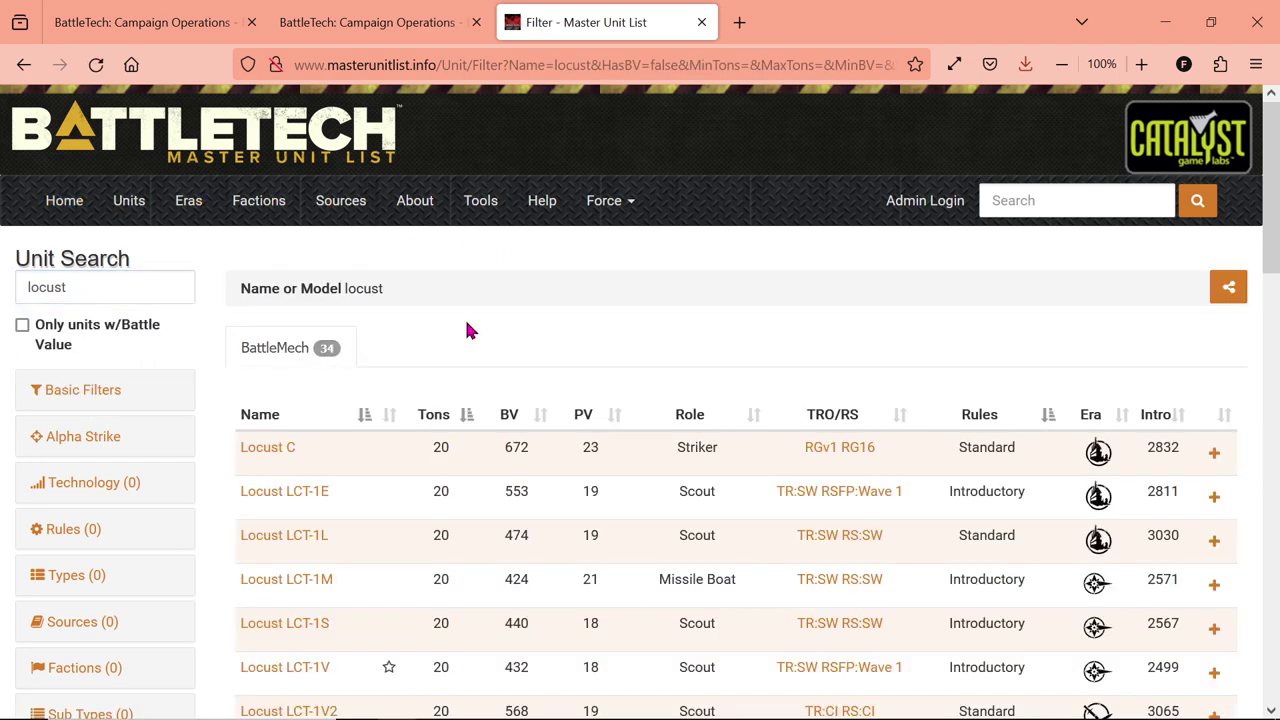
{"action": "left_click", "coordinate": [297, 497]}
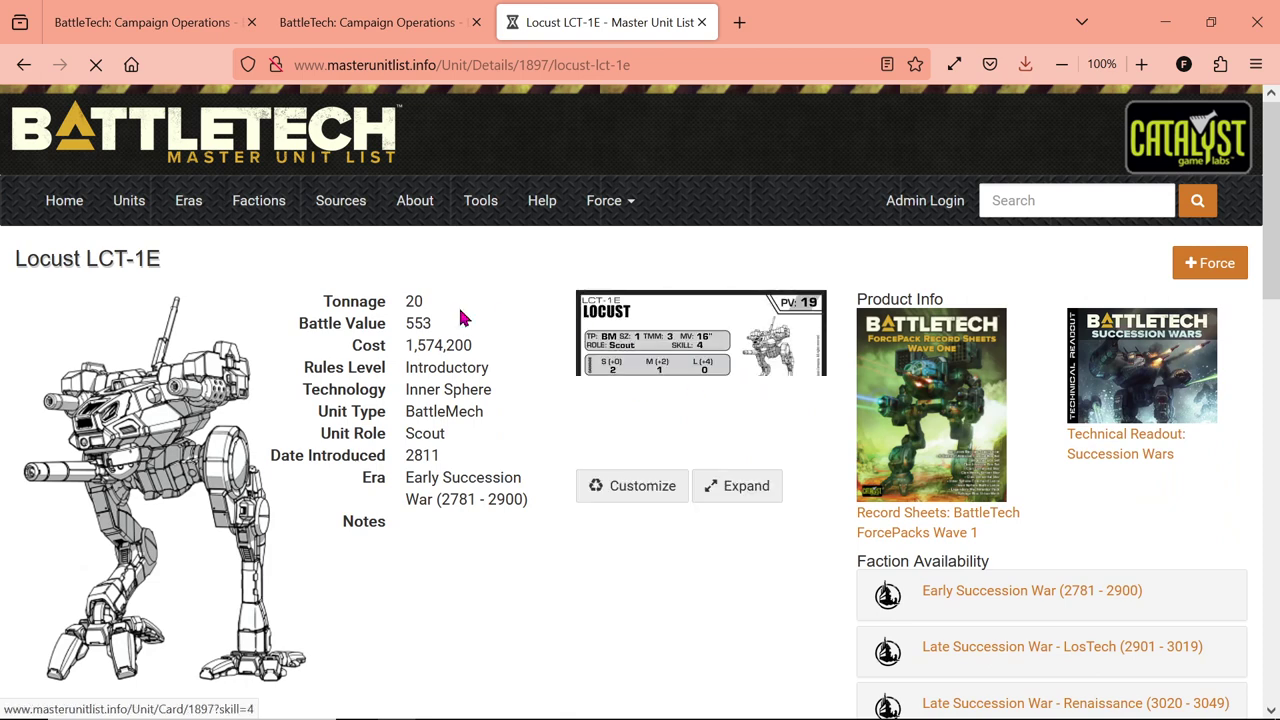
{"action": "left_click_drag", "start_coordinate": [401, 346], "coordinate": [503, 347]}
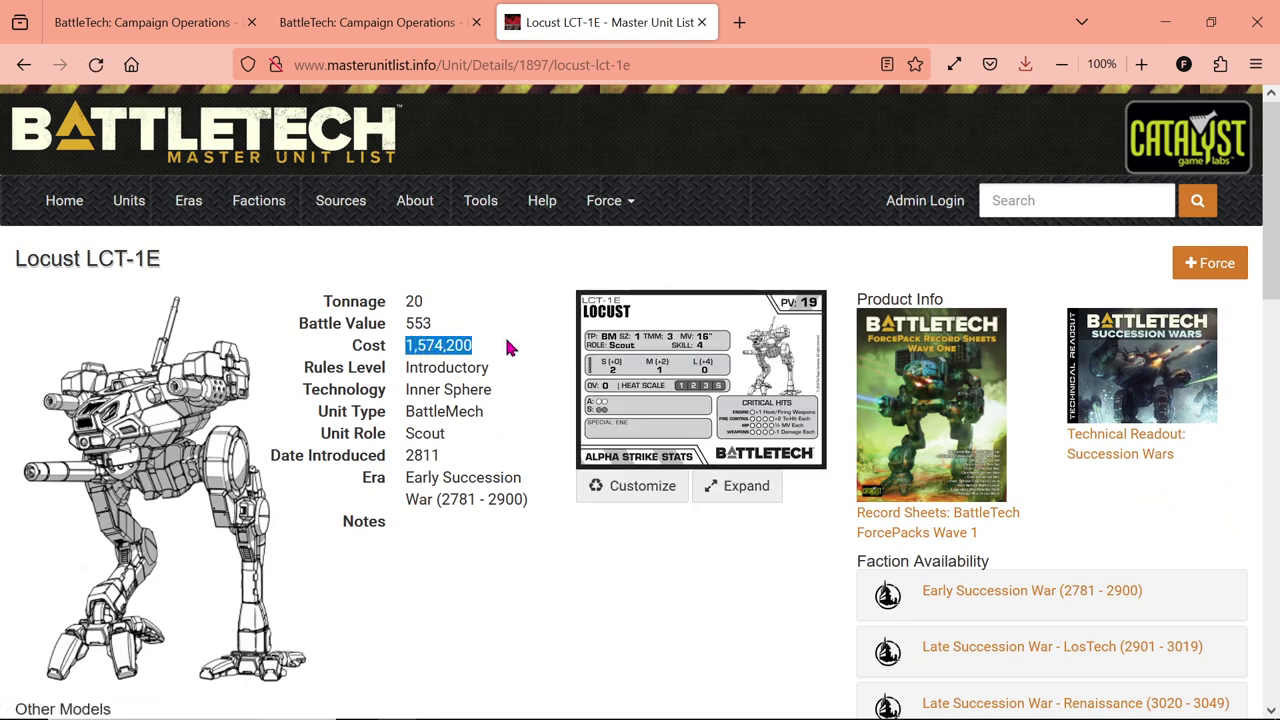
{"action": "left_click", "coordinate": [506, 325]}
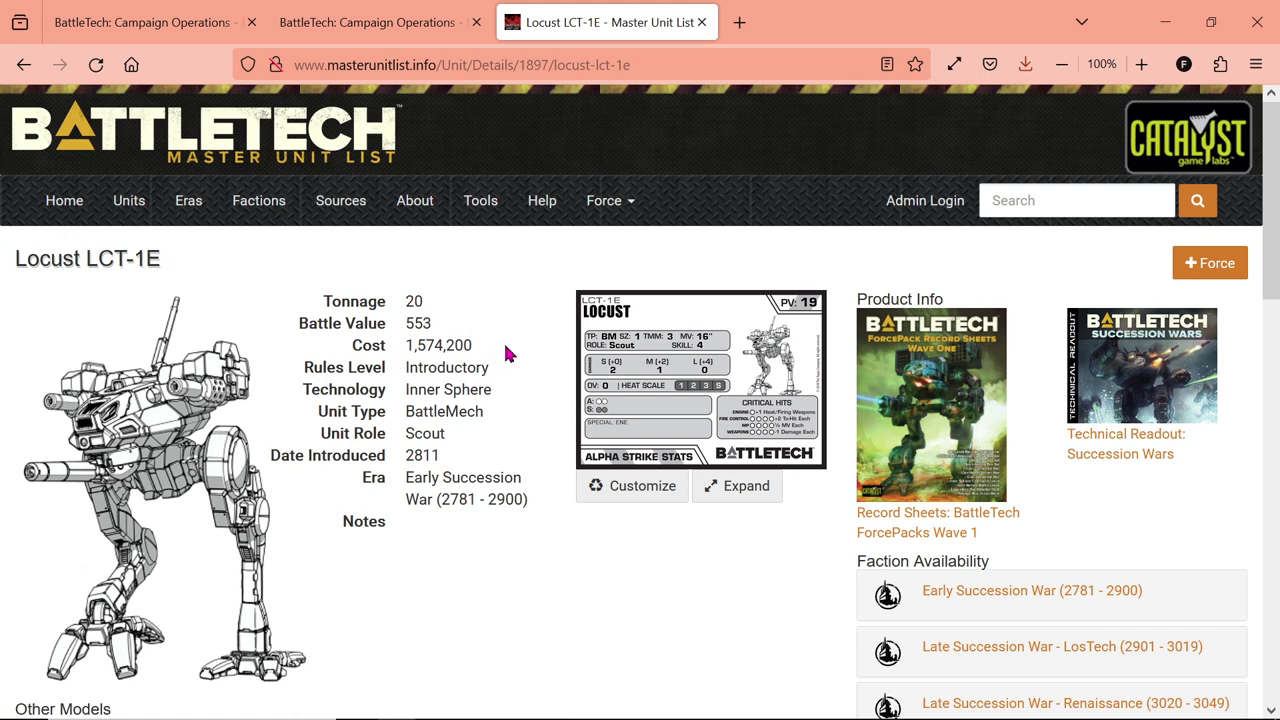
Close the second Campaign Operations browser tab, then switch to MegaMekLab and reposition its unit selection window to view the Locust LCT-1E summary
{"action": "left_click", "coordinate": [476, 22]}
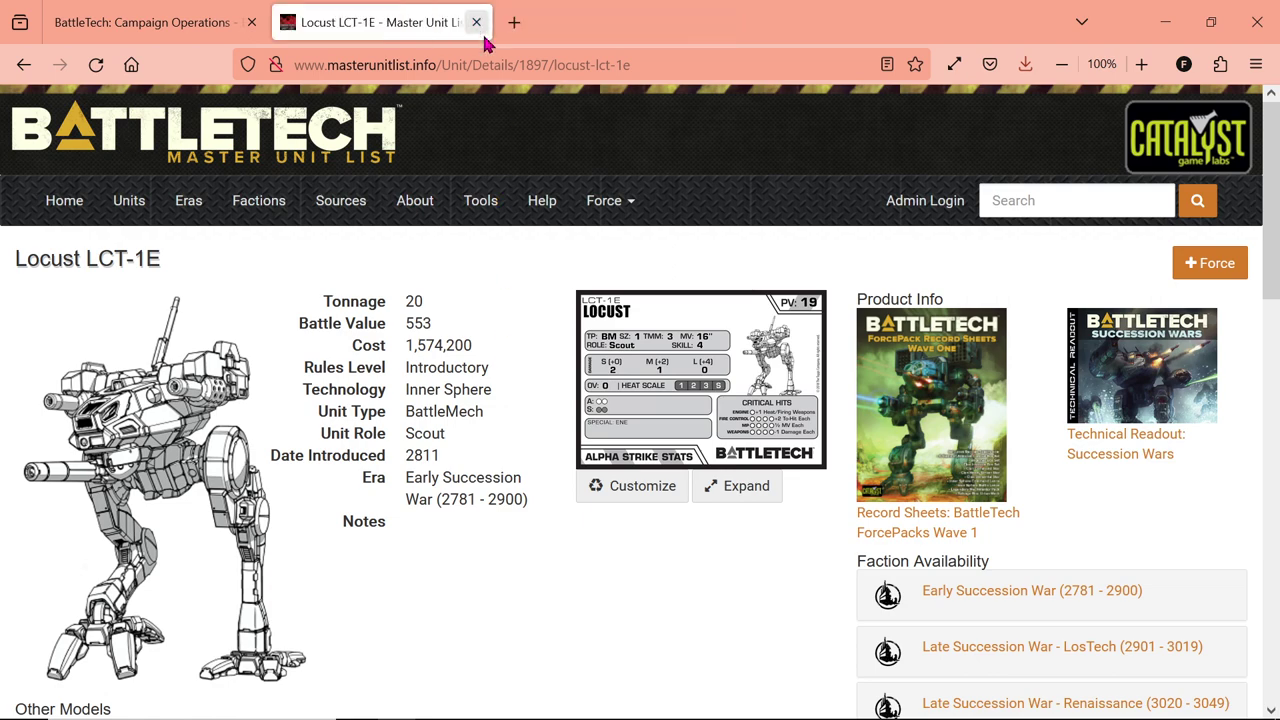
{"action": "mouse_move", "coordinate": [550, 710]}
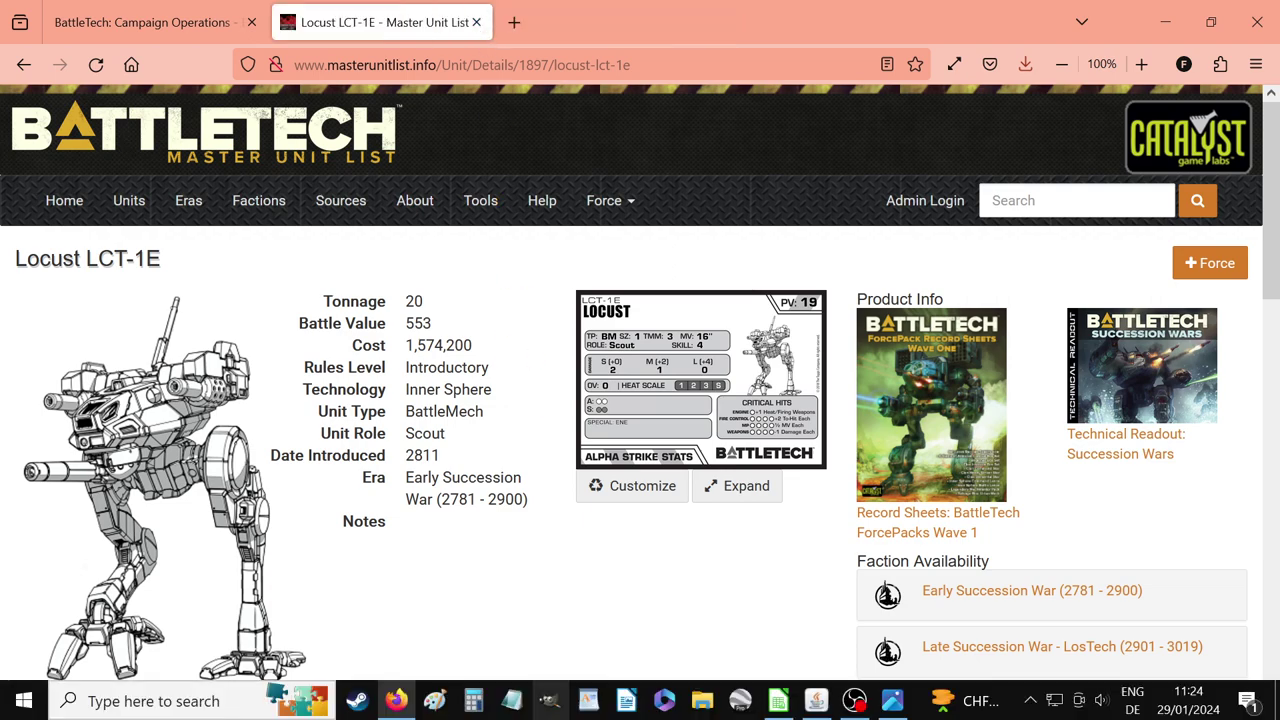
{"action": "left_click", "coordinate": [779, 703]}
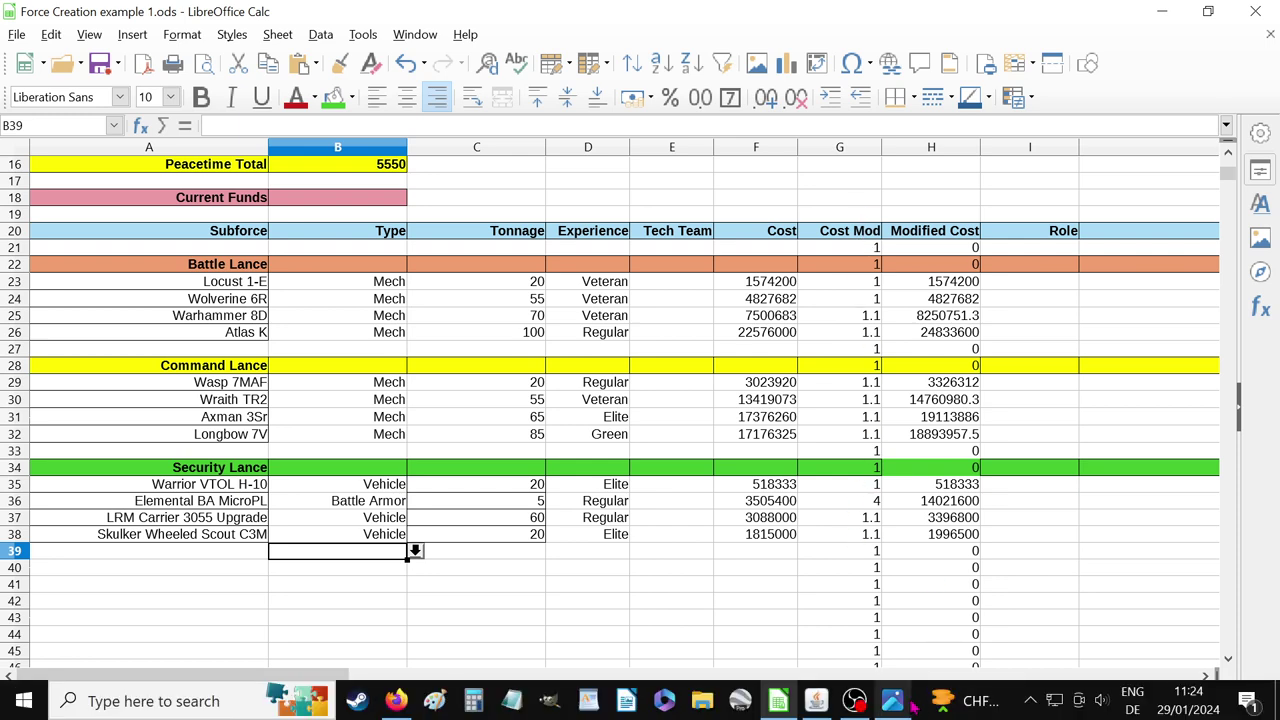
{"action": "left_click", "coordinate": [815, 700]}
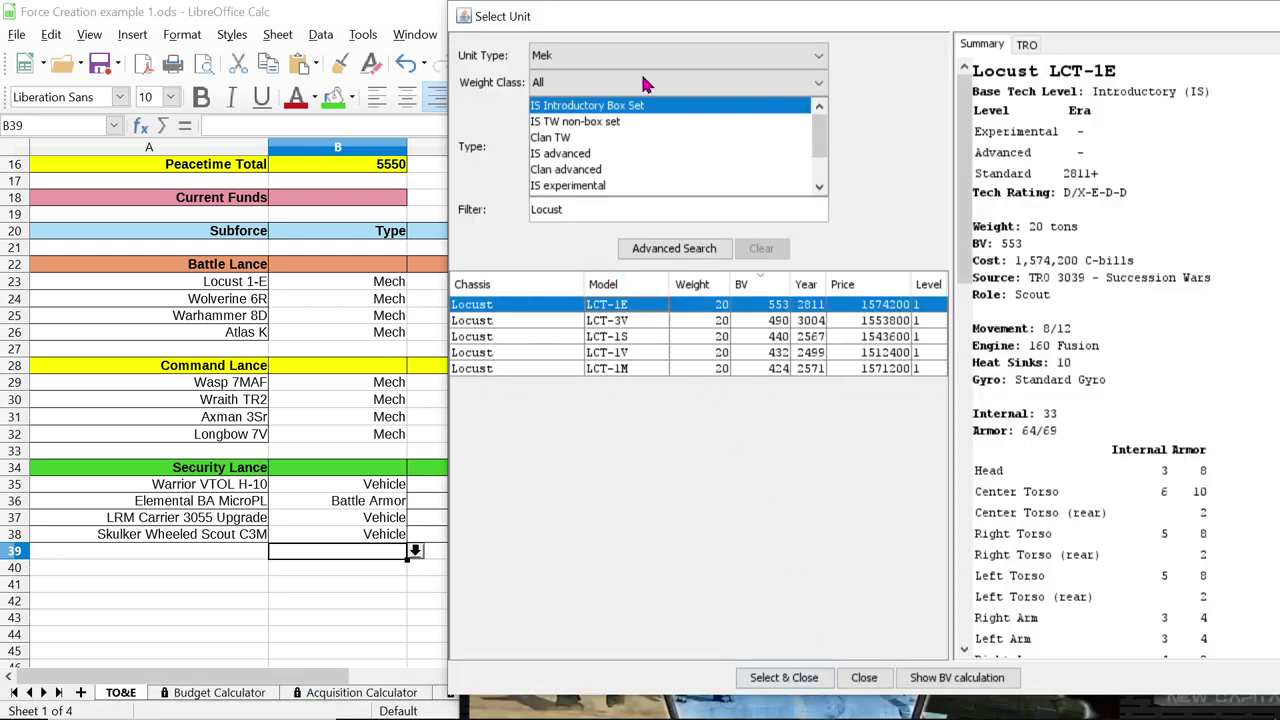
{"action": "left_click_drag", "start_coordinate": [1012, 18], "coordinate": [758, 21]}
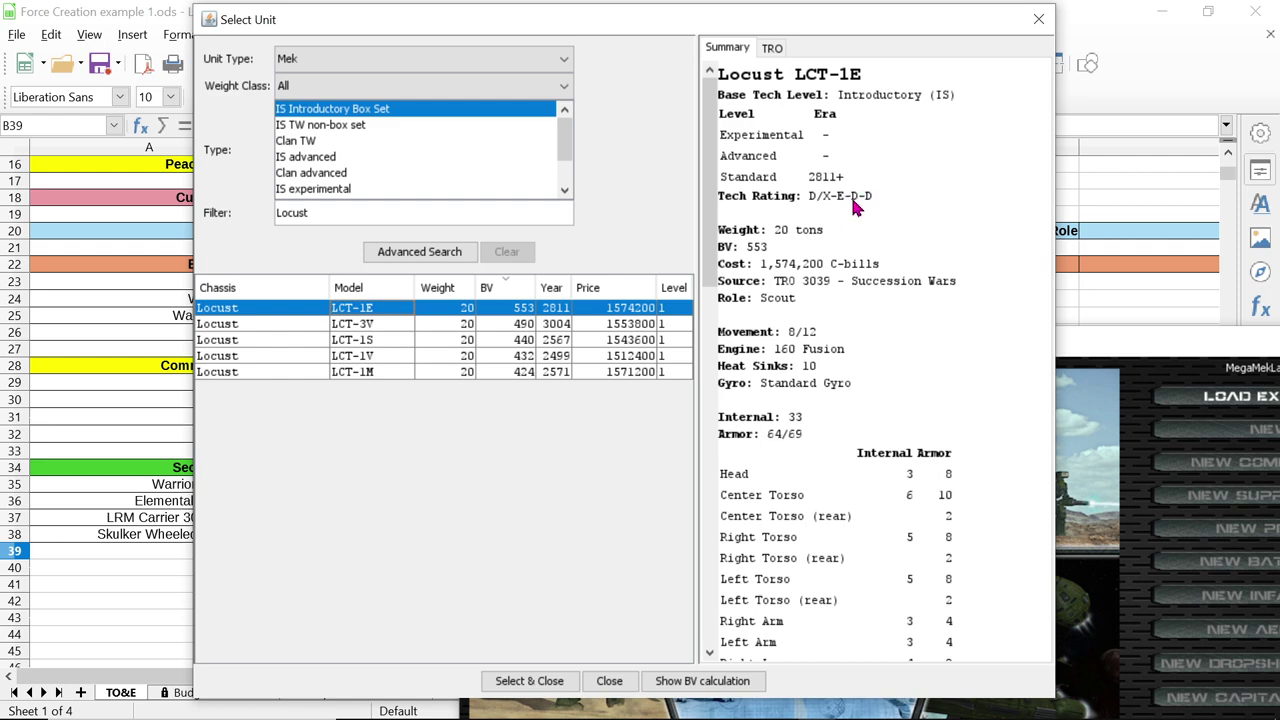
Return to LibreOffice Calc and select the Dropship Cost value cell B1 on the Large Craft Acquisiton sheet
{"action": "left_click", "coordinate": [1163, 100]}
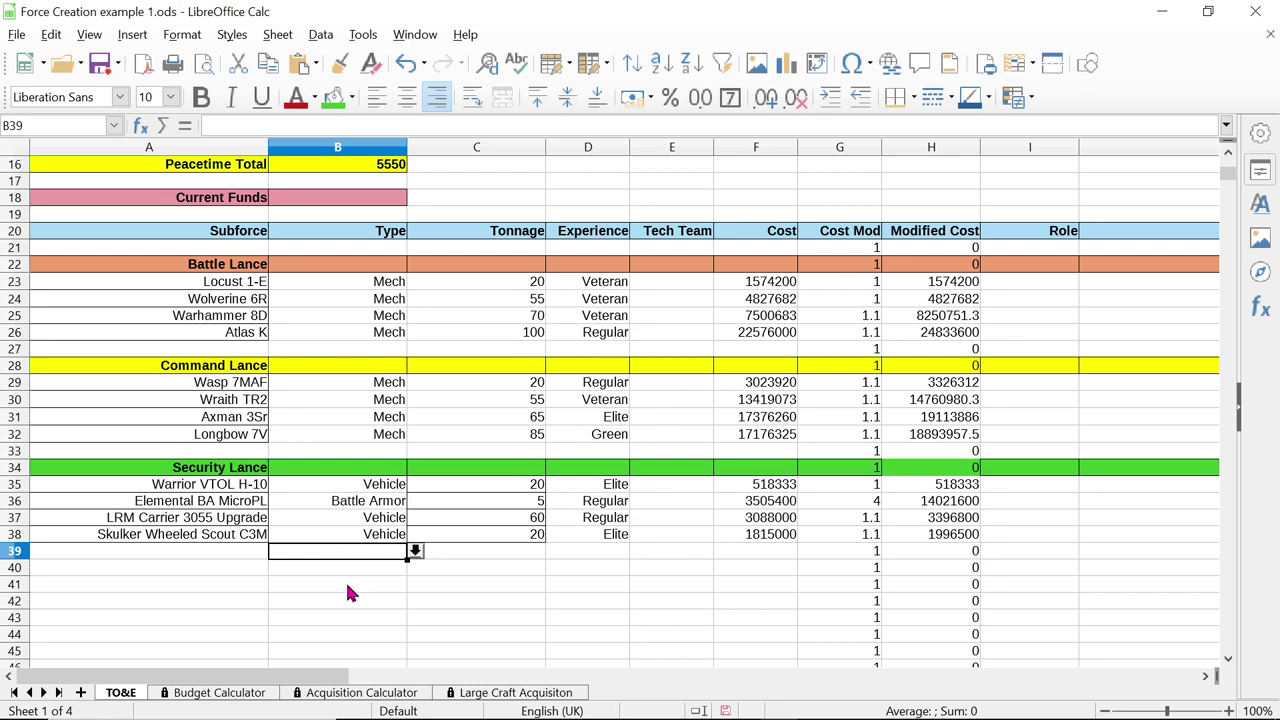
{"action": "left_click_drag", "start_coordinate": [299, 679], "coordinate": [220, 674]}
{"action": "left_click", "coordinate": [144, 557]}
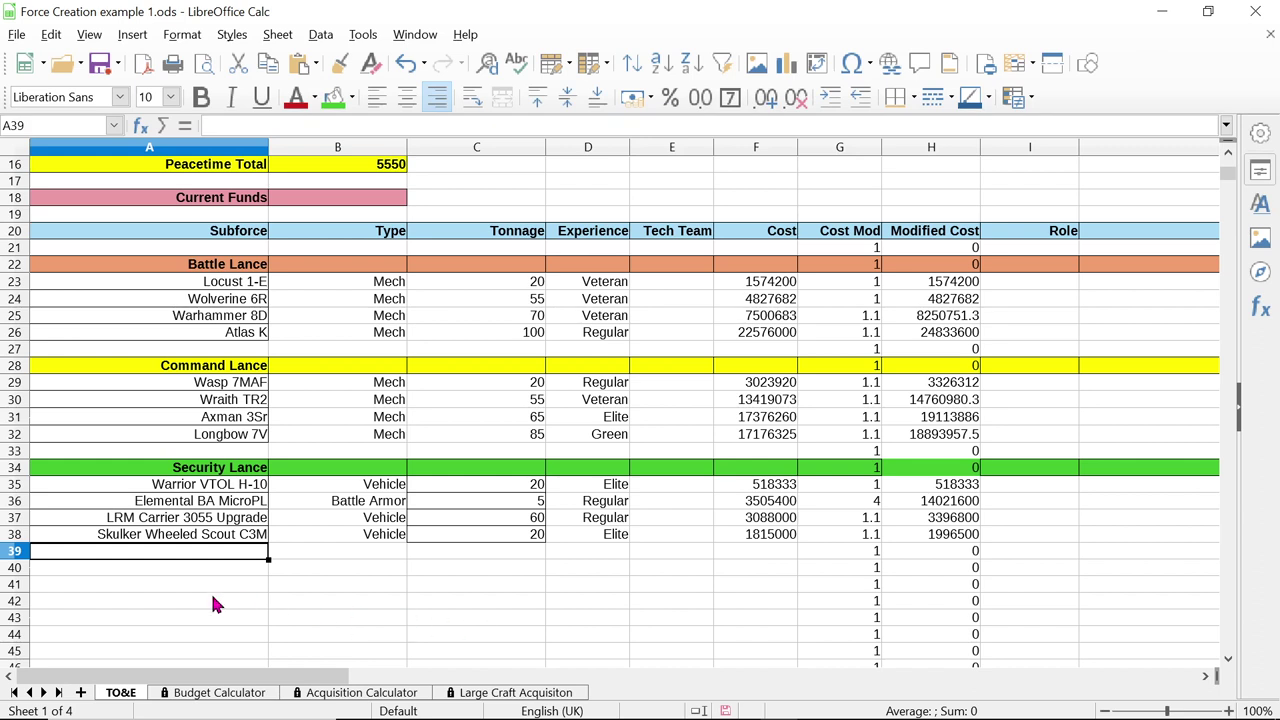
{"action": "left_click", "coordinate": [237, 572]}
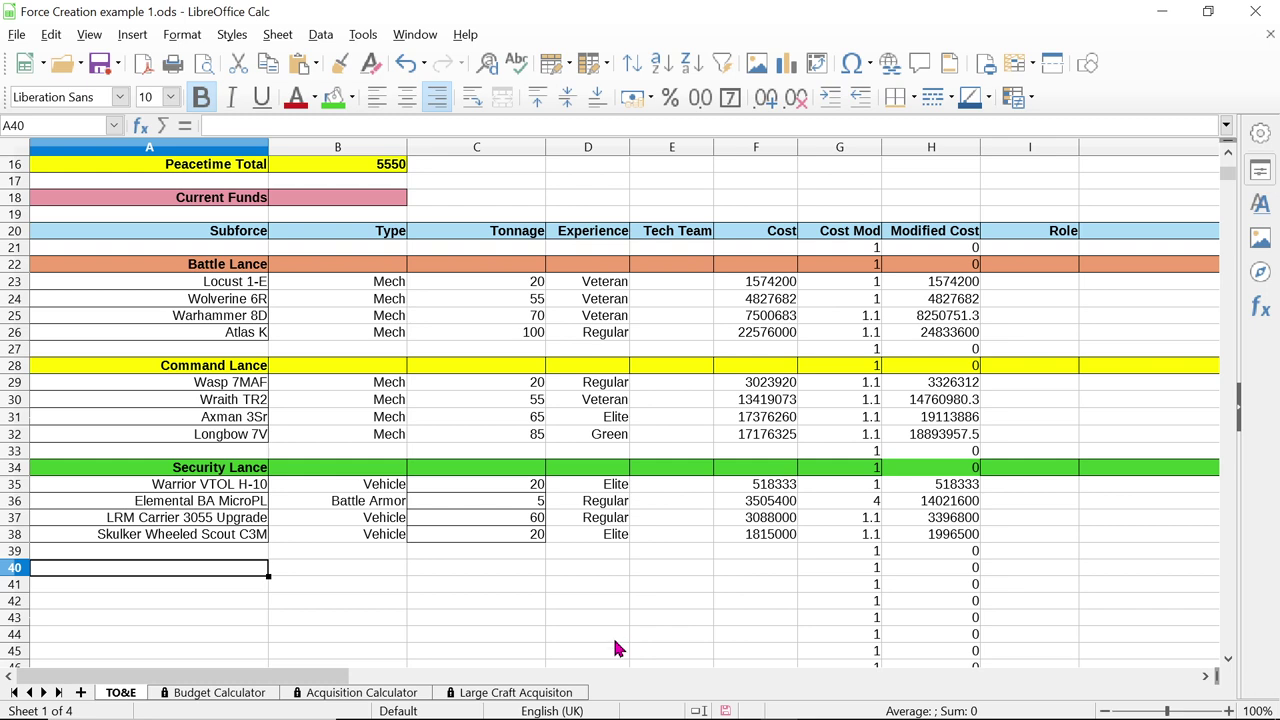
{"action": "left_click", "coordinate": [575, 694]}
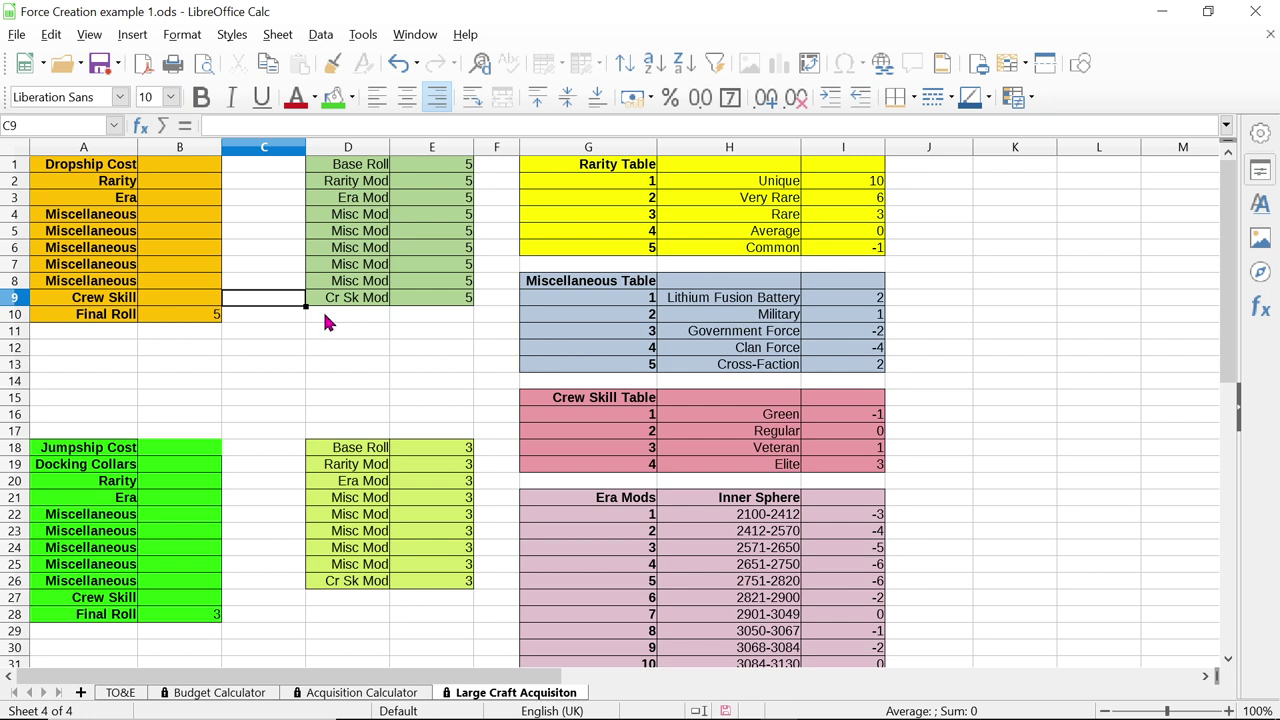
{"action": "left_click", "coordinate": [194, 172]}
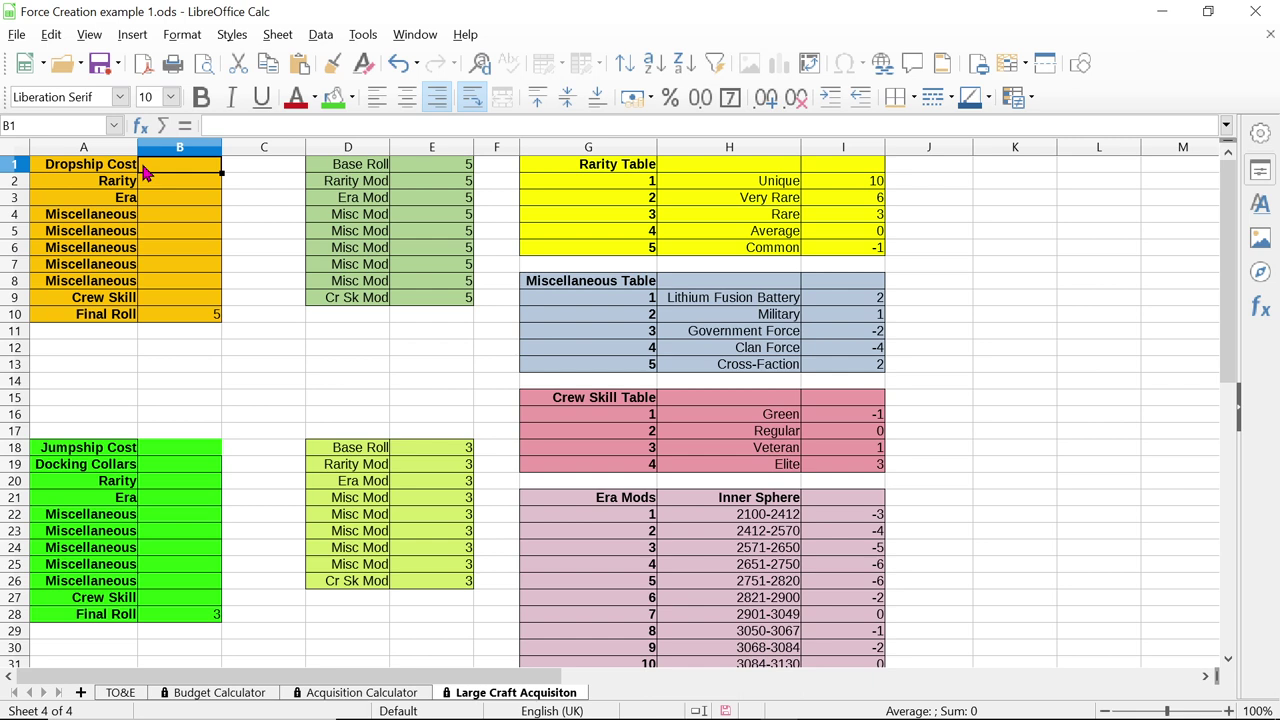
{"action": "left_click", "coordinate": [212, 315]}
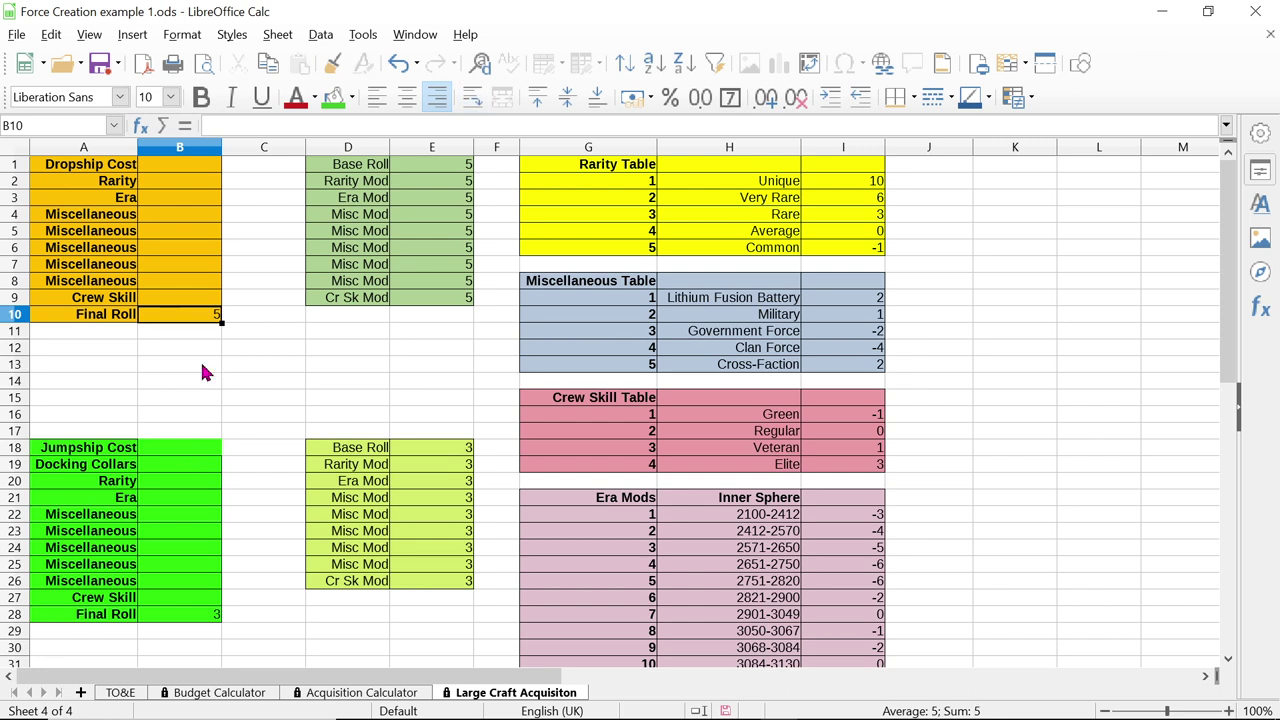
{"action": "key", "text": "ctrl+Up"}
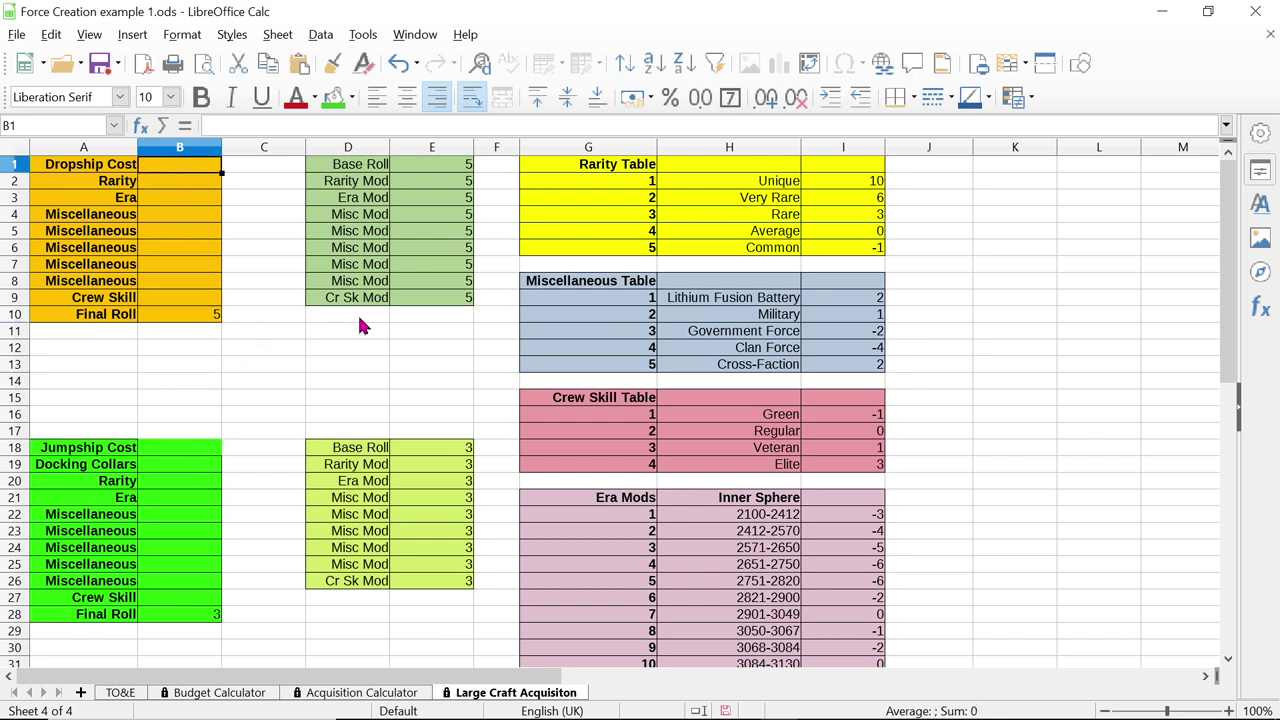
Switch to MegaMekLab and set the unit selector's unit type to Dropship
{"action": "mouse_move", "coordinate": [822, 712]}
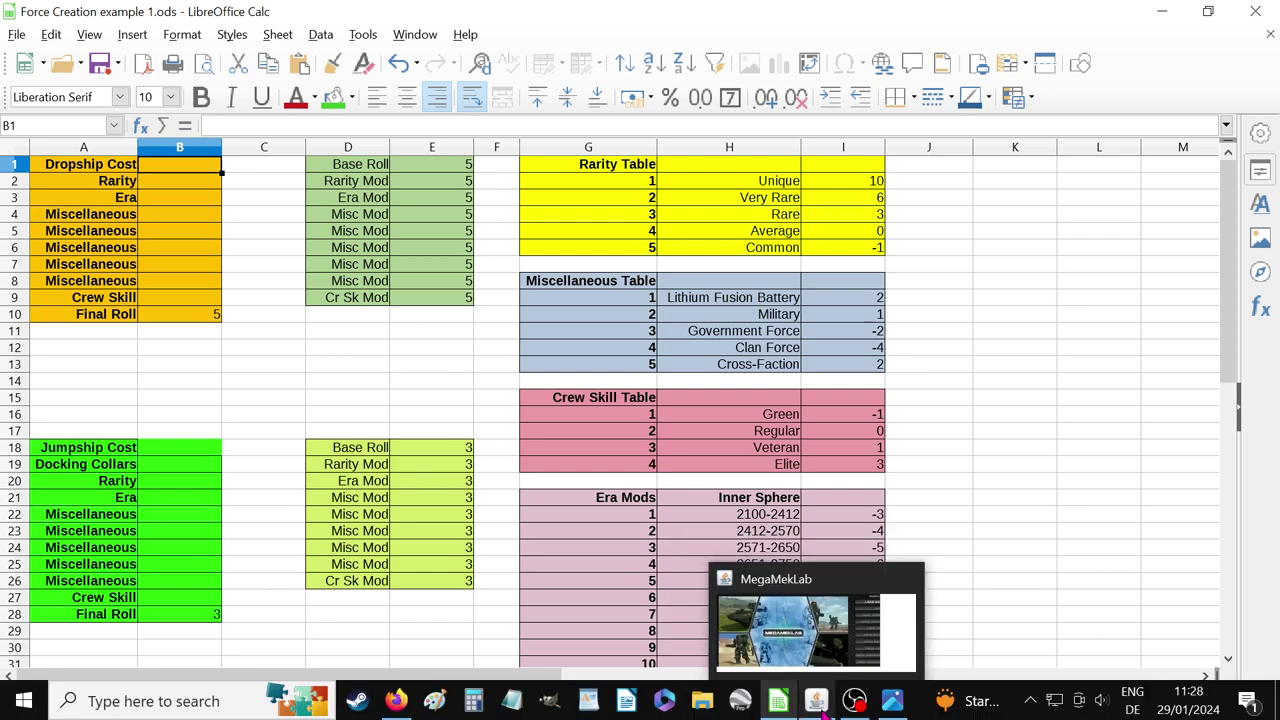
{"action": "left_click", "coordinate": [796, 614]}
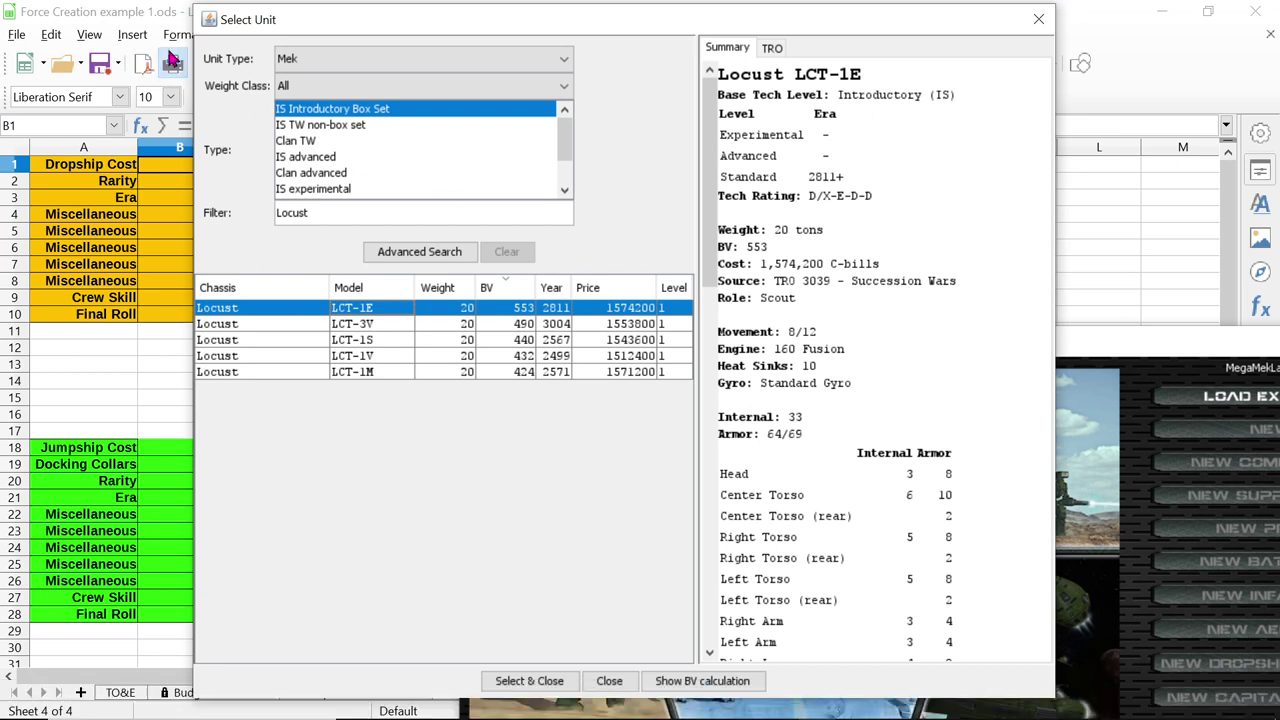
{"action": "left_click", "coordinate": [307, 58]}
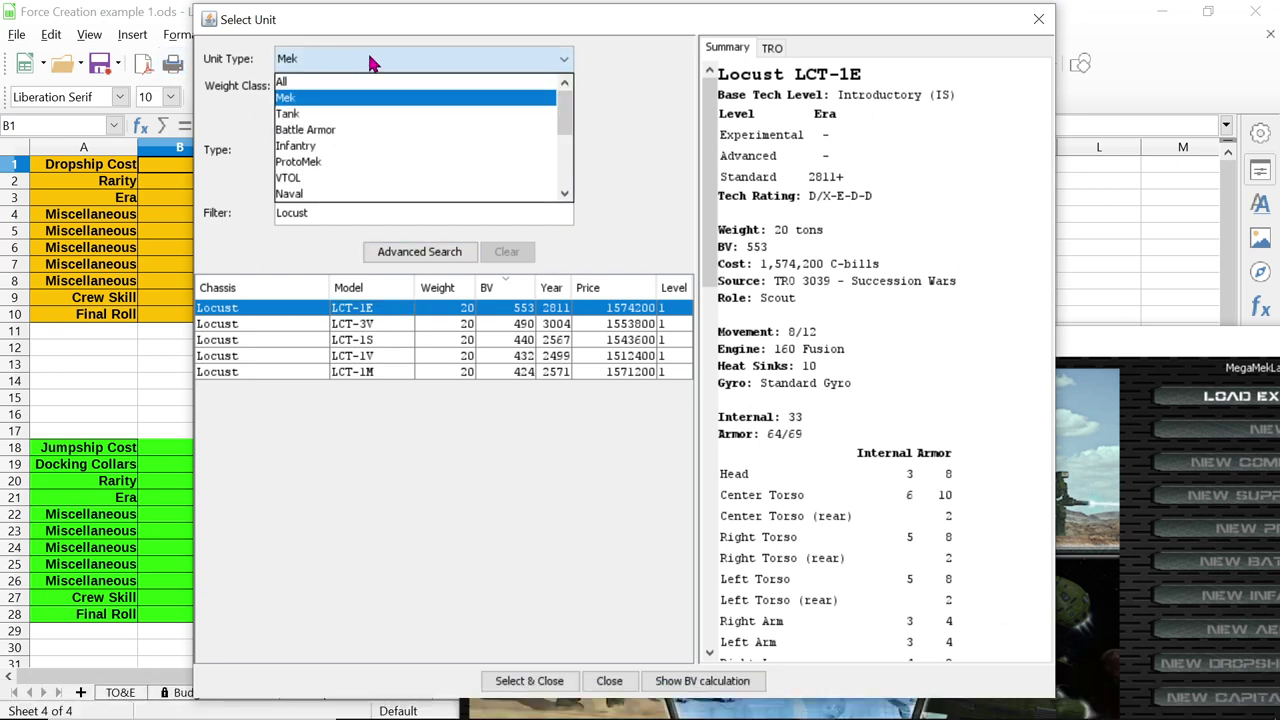
{"action": "scroll", "coordinate": [360, 146], "scroll_direction": "down", "scroll_amount": 2}
{"action": "scroll", "coordinate": [360, 146], "scroll_direction": "up", "scroll_amount": 2}
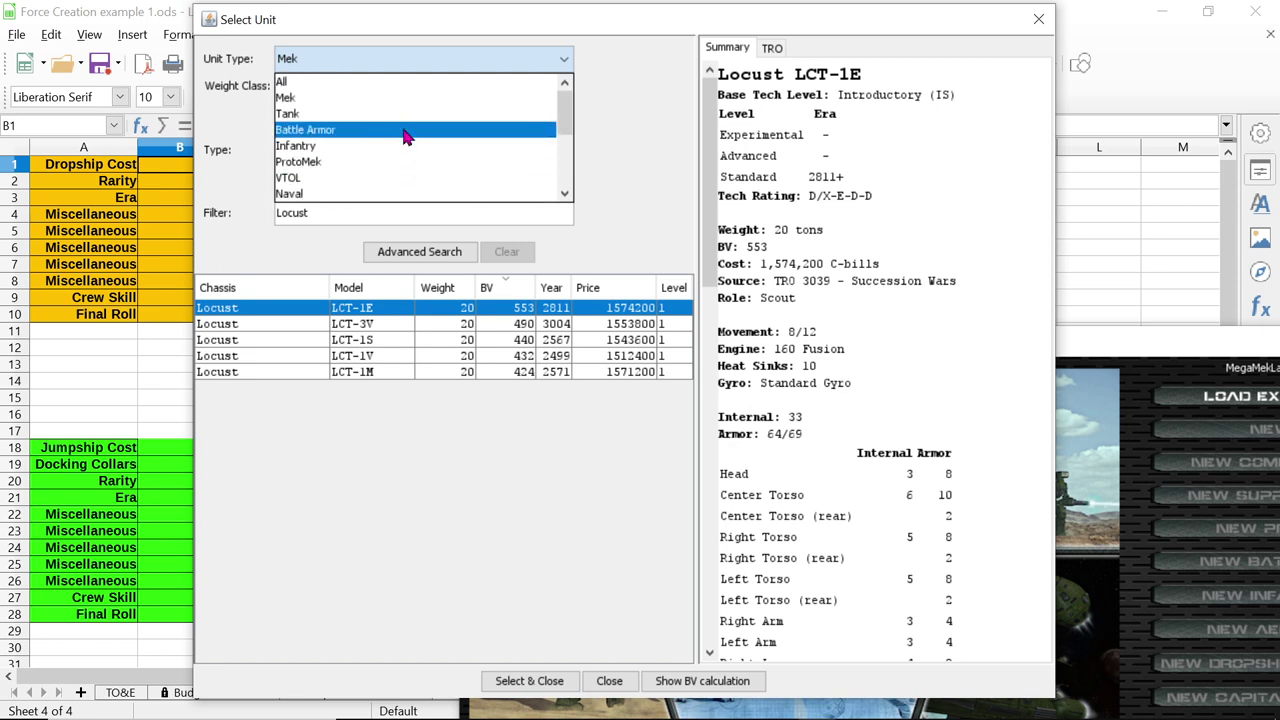
{"action": "scroll", "coordinate": [400, 140], "scroll_direction": "down", "scroll_amount": 2}
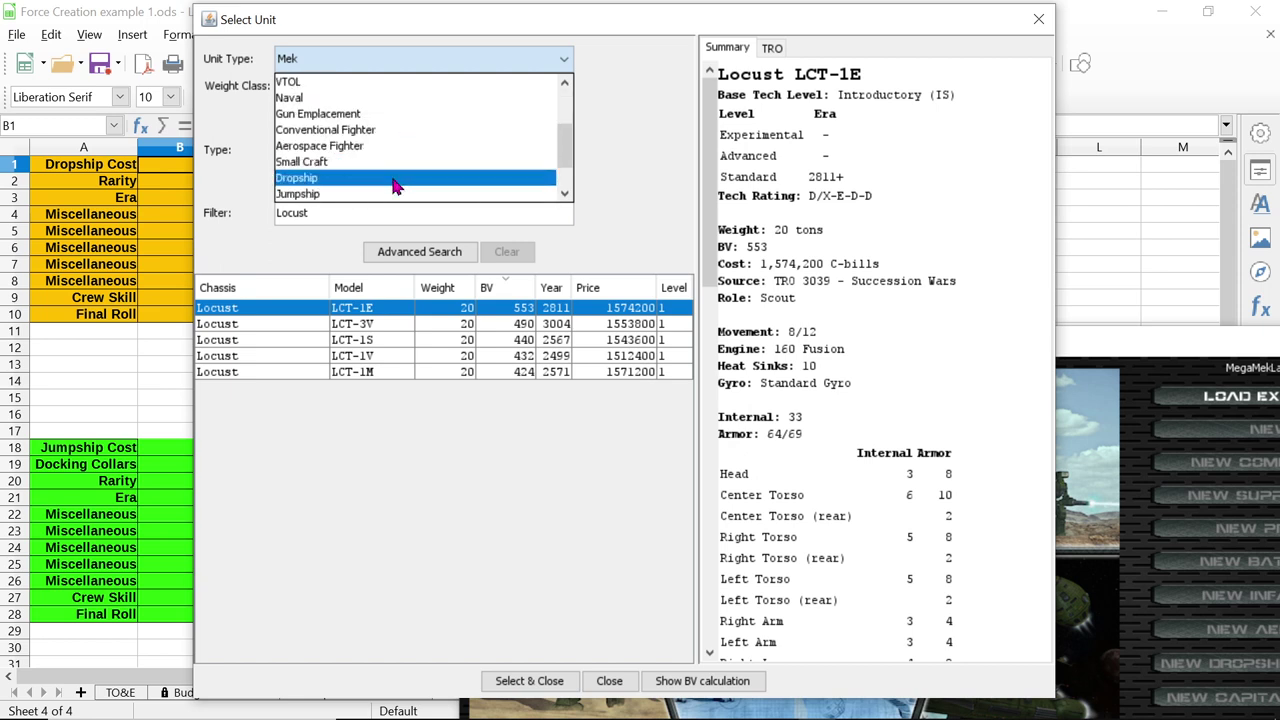
{"action": "left_click", "coordinate": [395, 177]}
Filter the dropship list by the name "union" and the type IS TW non-box set
{"action": "left_click_drag", "start_coordinate": [333, 218], "coordinate": [223, 214]}
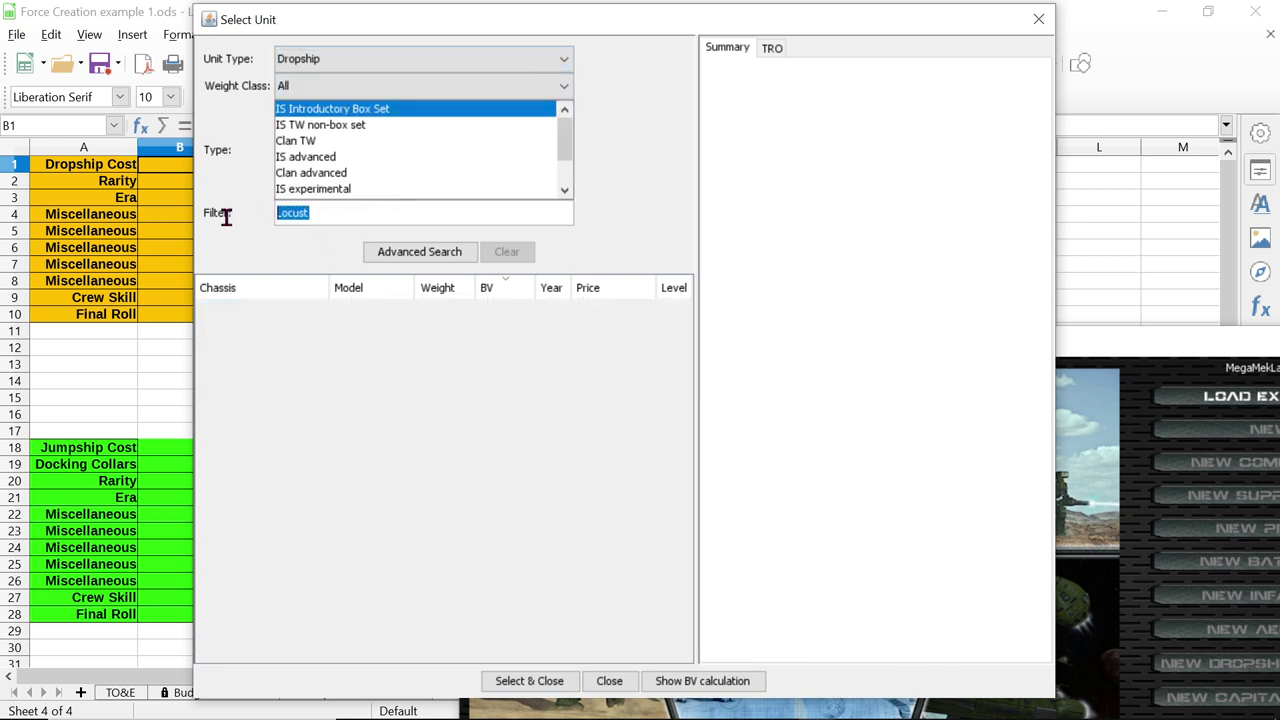
{"action": "type", "text": "union"}
{"action": "left_click", "coordinate": [367, 126]}
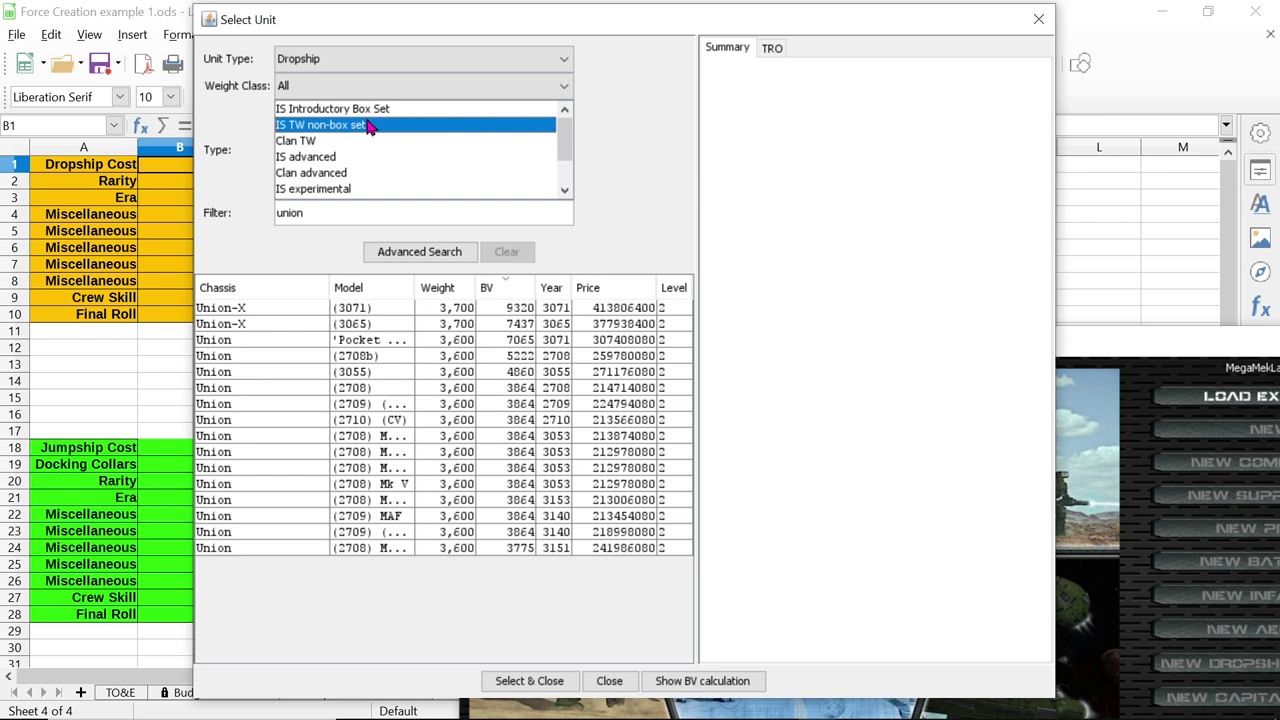
Switch to LibreOffice Calc and examine the Warrior VTOL, LRM Carrier and Elemental entries under Security Lance on the TO&E sheet
{"action": "left_click", "coordinate": [1118, 64]}
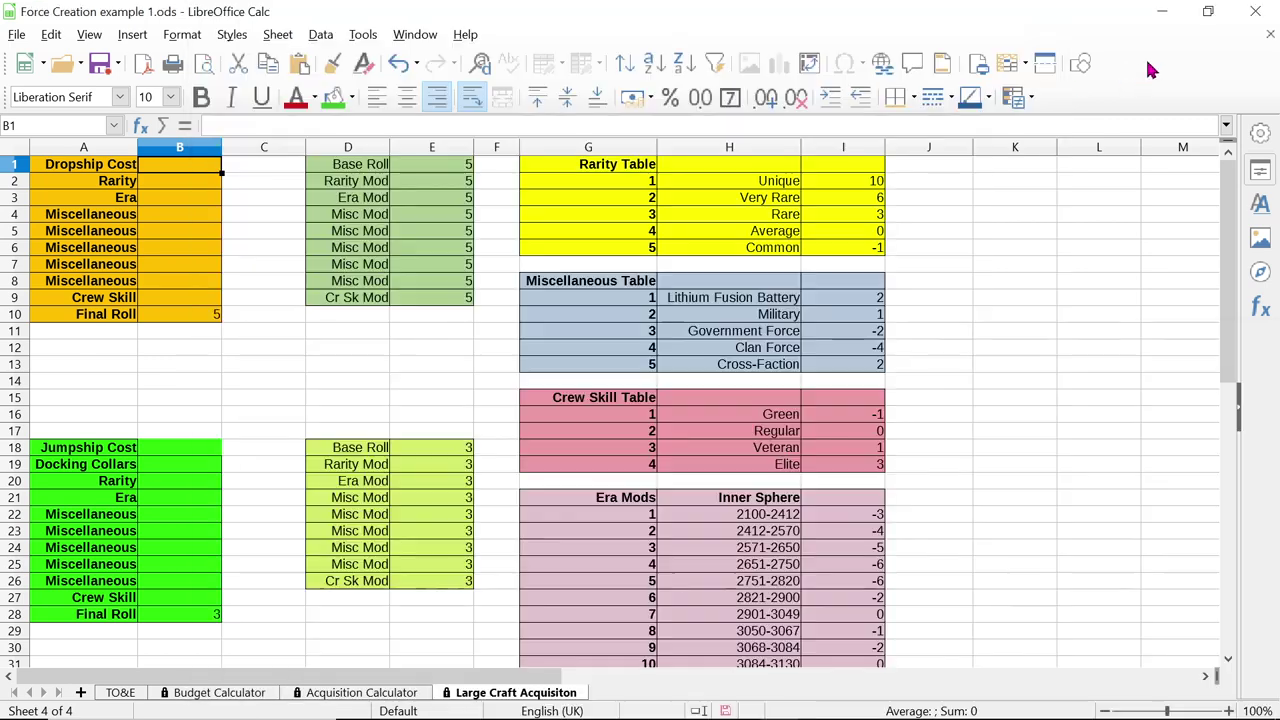
{"action": "left_click", "coordinate": [108, 694]}
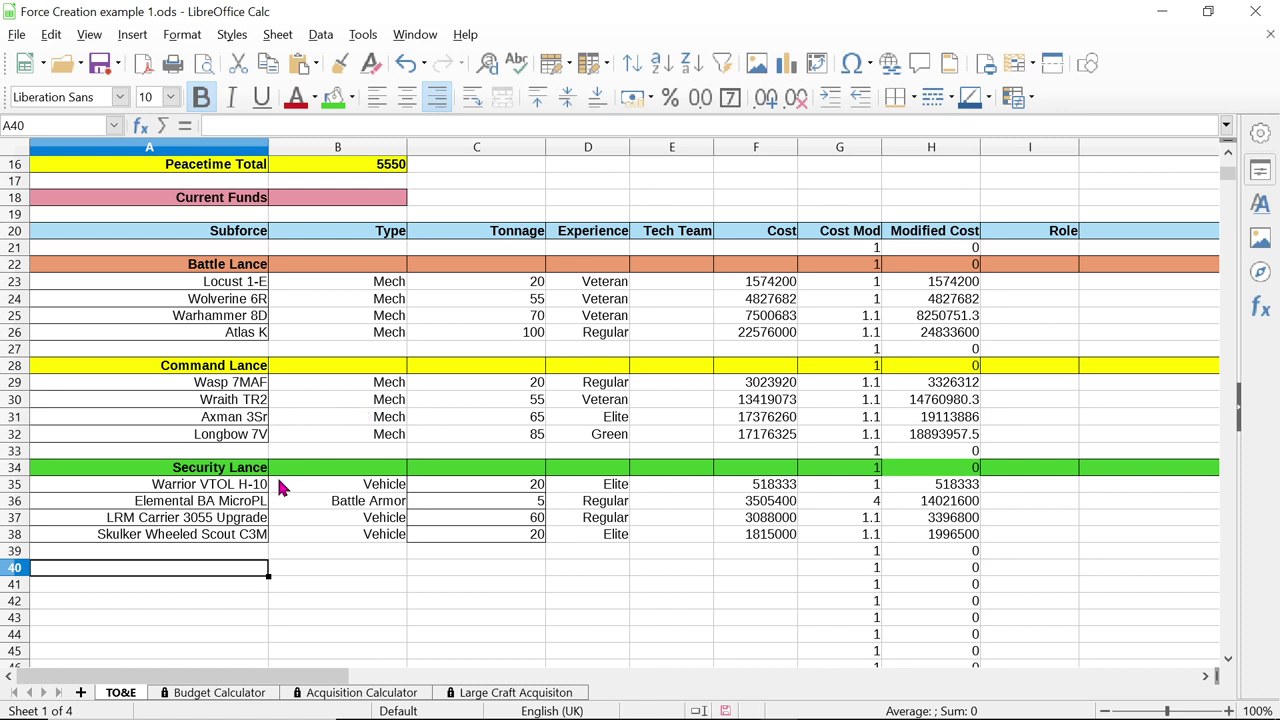
{"action": "left_click", "coordinate": [215, 486]}
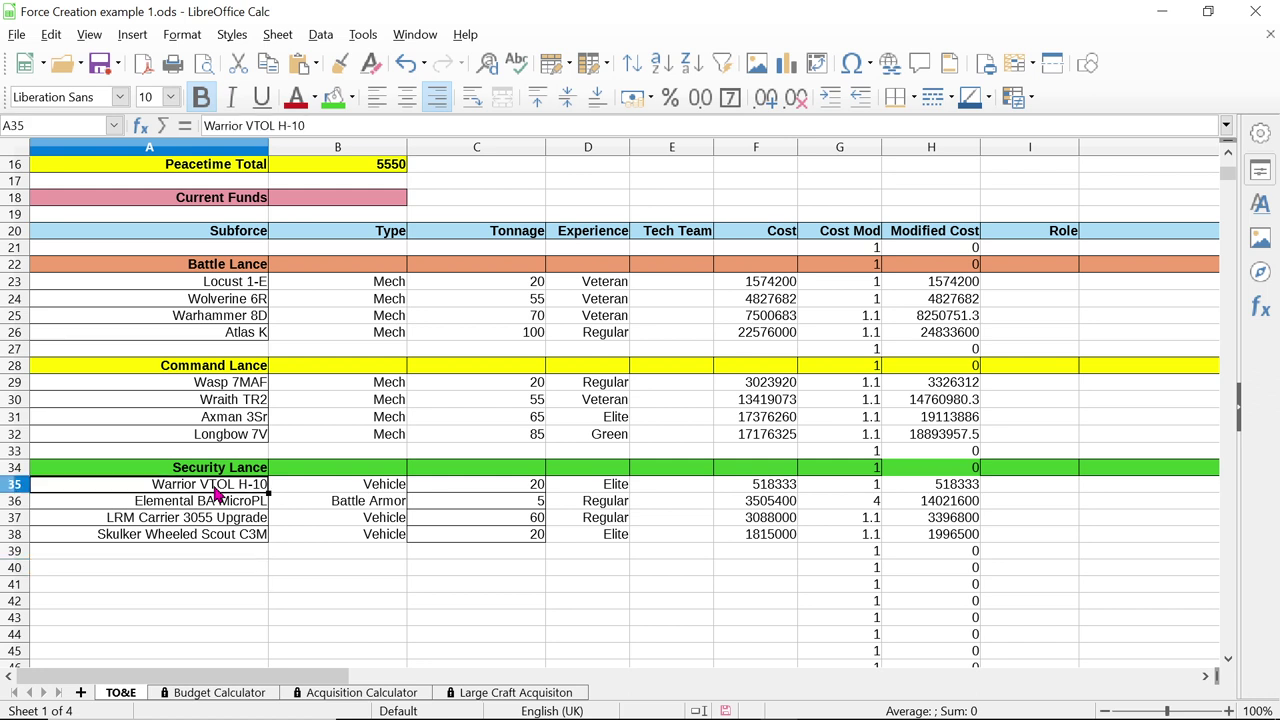
{"action": "left_click", "coordinate": [160, 522]}
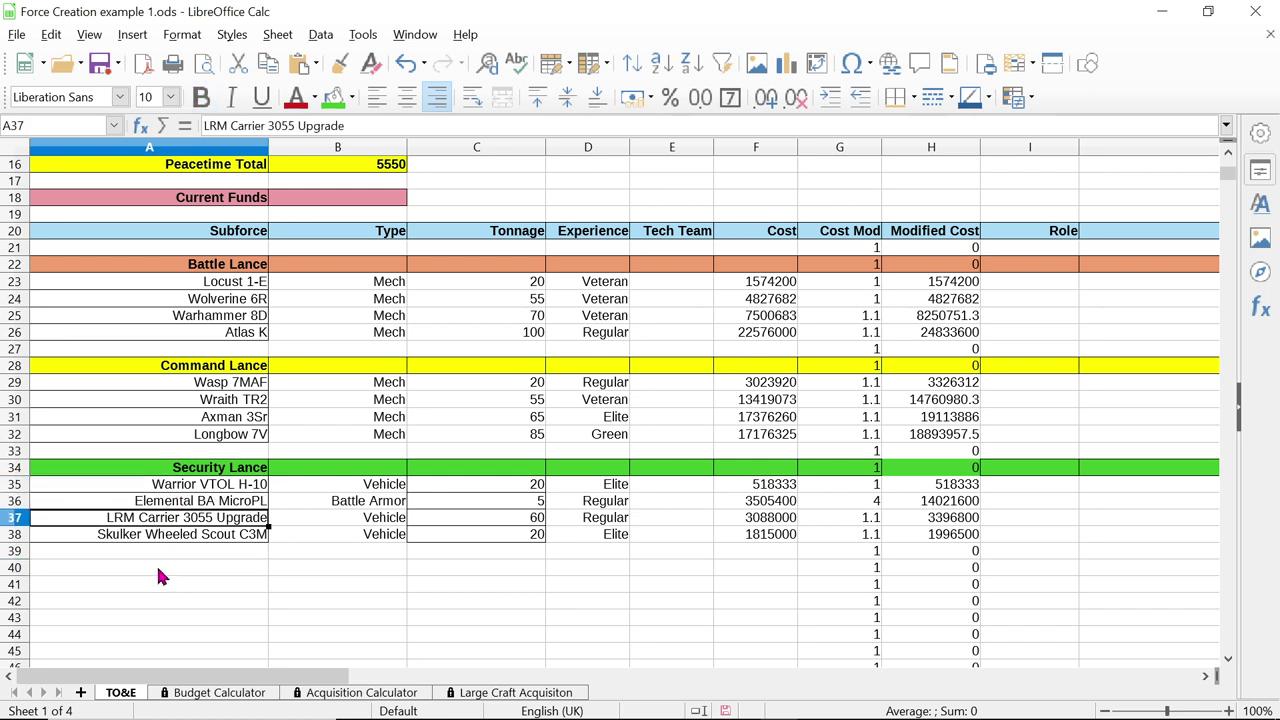
{"action": "left_click", "coordinate": [176, 503]}
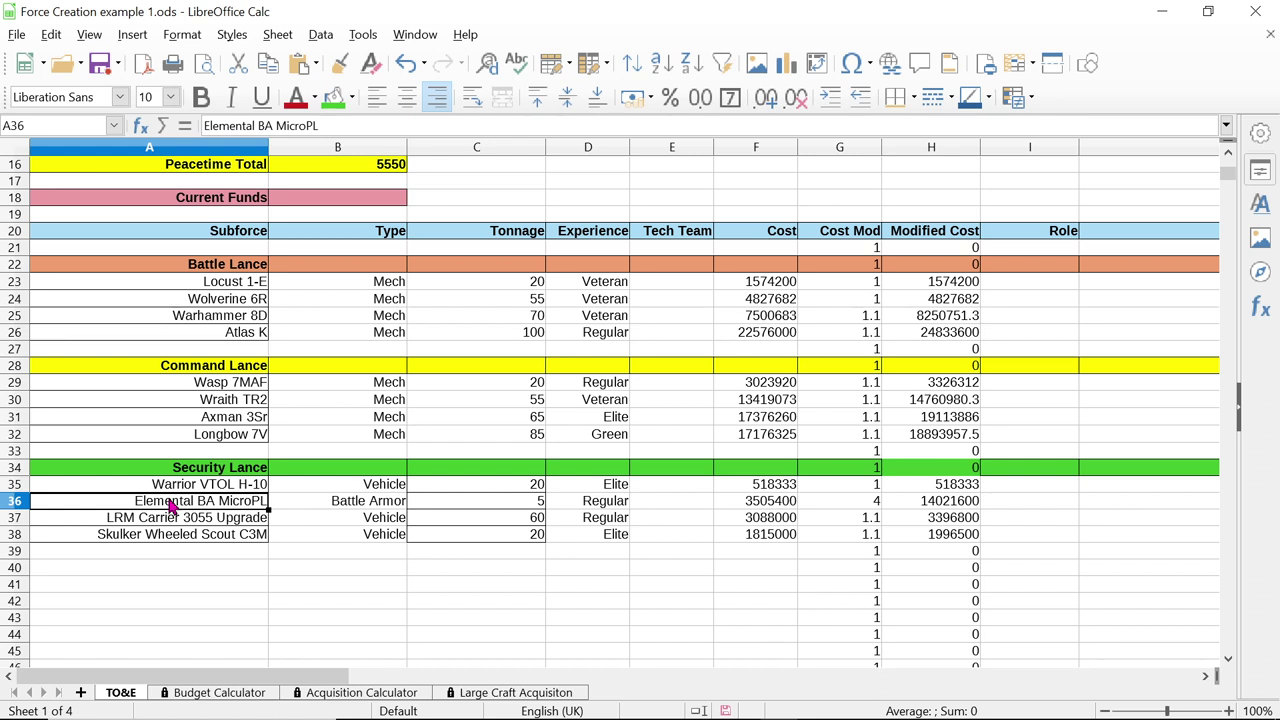
Switch to MegaMekLab and view the summaries of the Union (3055) and Union (2708) dropships to check their costs
{"action": "mouse_move", "coordinate": [873, 688]}
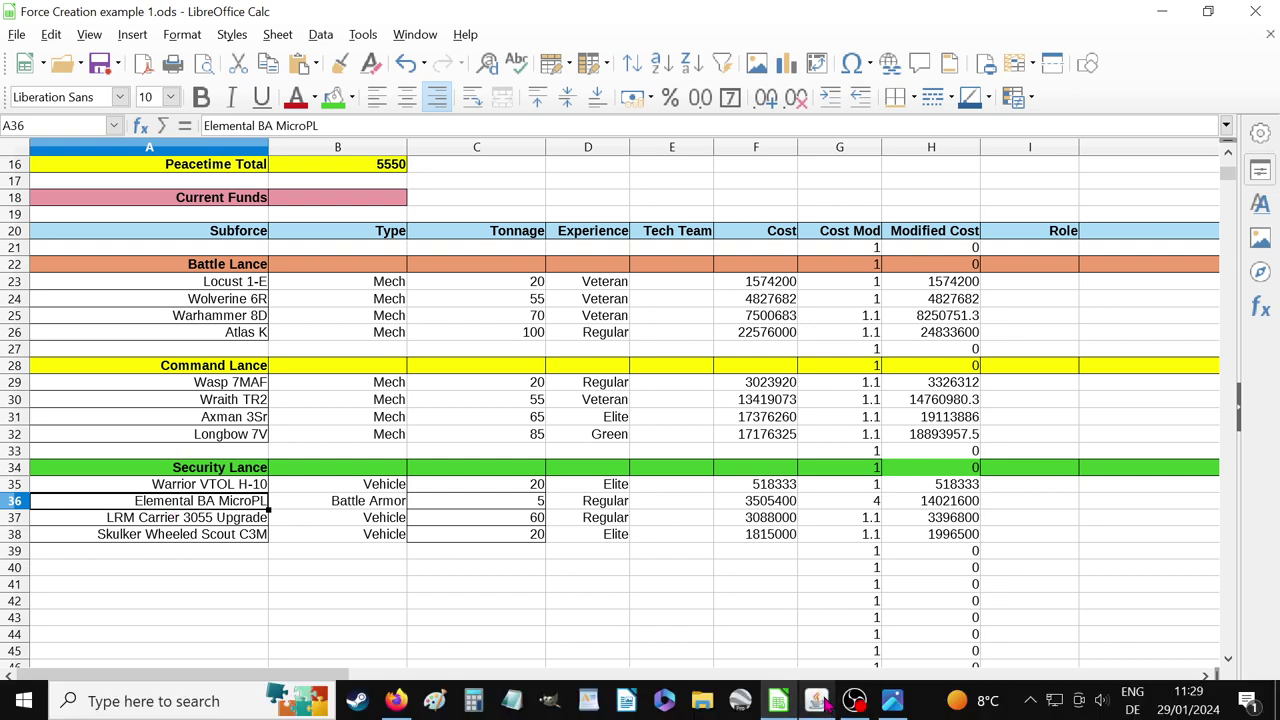
{"action": "left_click", "coordinate": [792, 566]}
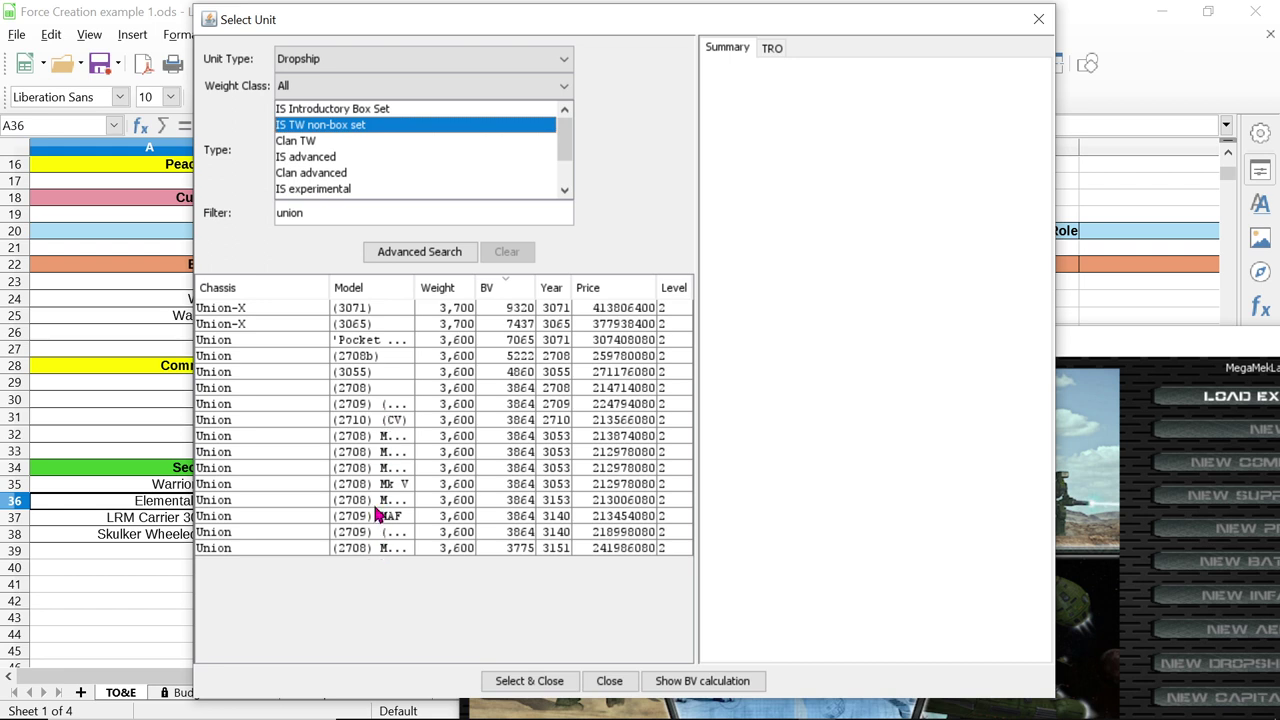
{"action": "left_click", "coordinate": [383, 374]}
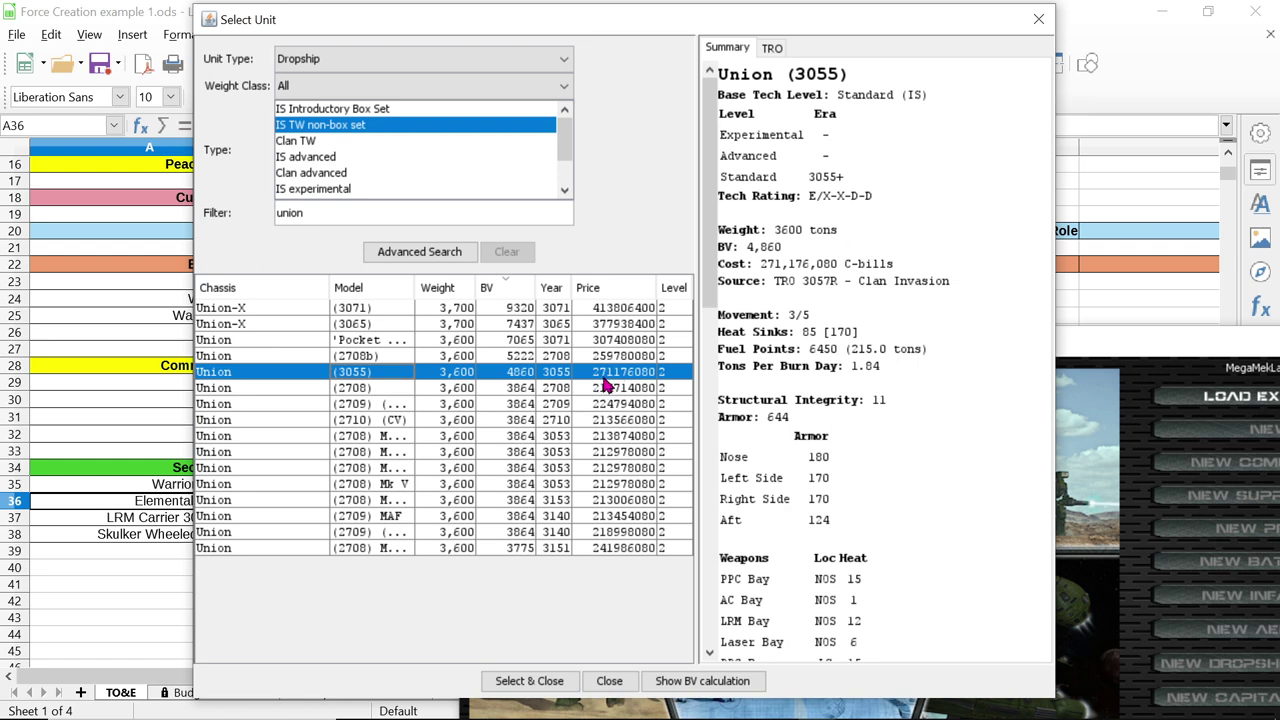
{"action": "left_click", "coordinate": [372, 391]}
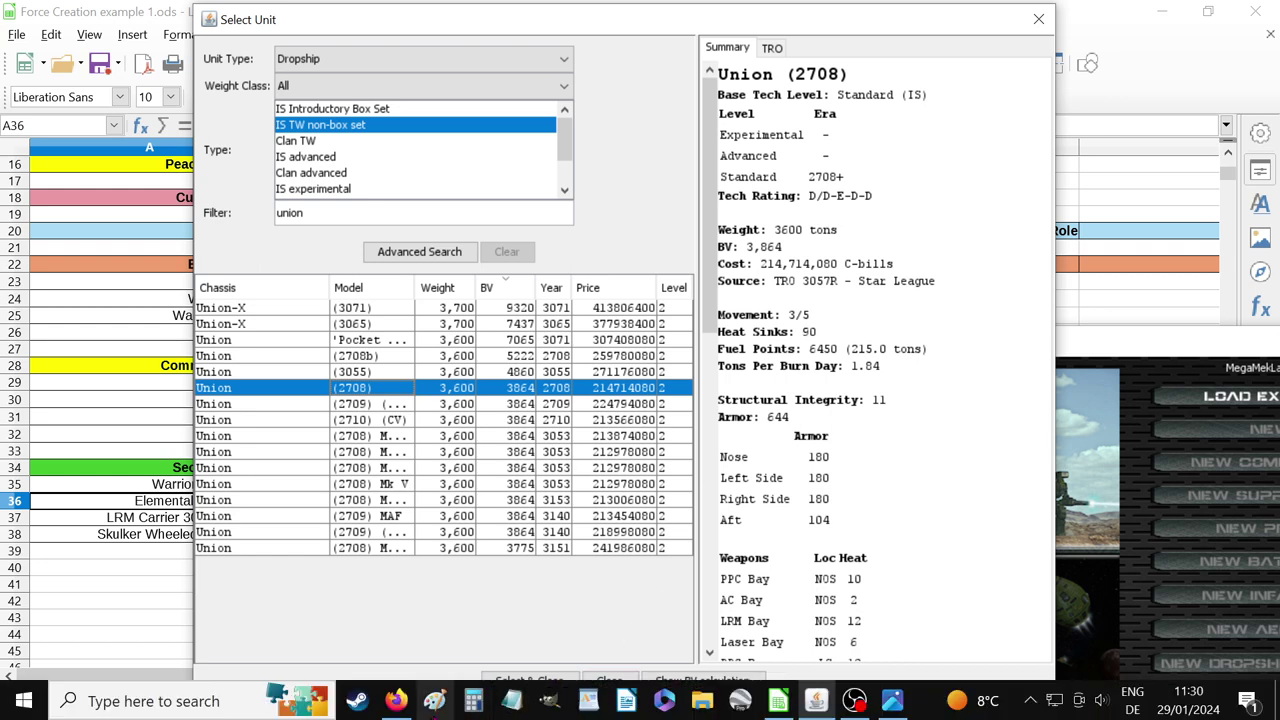
Switch to Calculator, keep the Union (2708) summary in view, divide its cost of 214714080 by 50000000 and add 5
{"action": "left_click", "coordinate": [473, 700]}
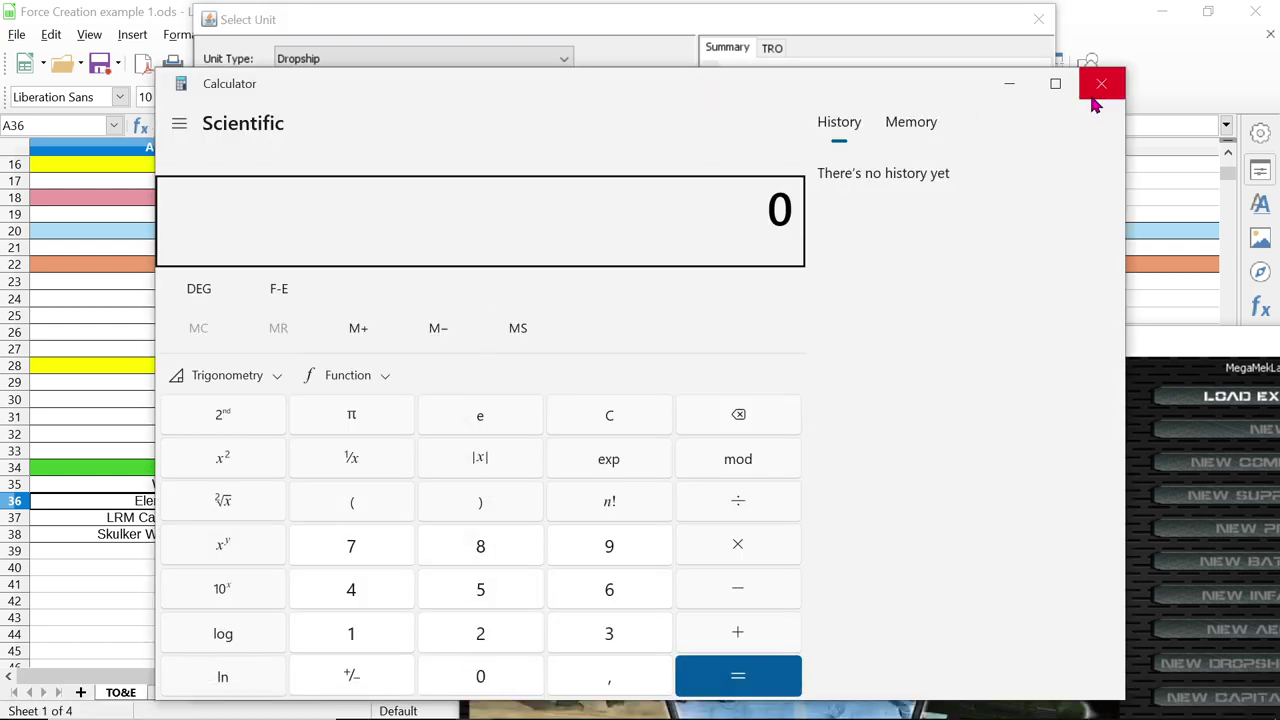
{"action": "left_click_drag", "start_coordinate": [969, 94], "coordinate": [527, 92]}
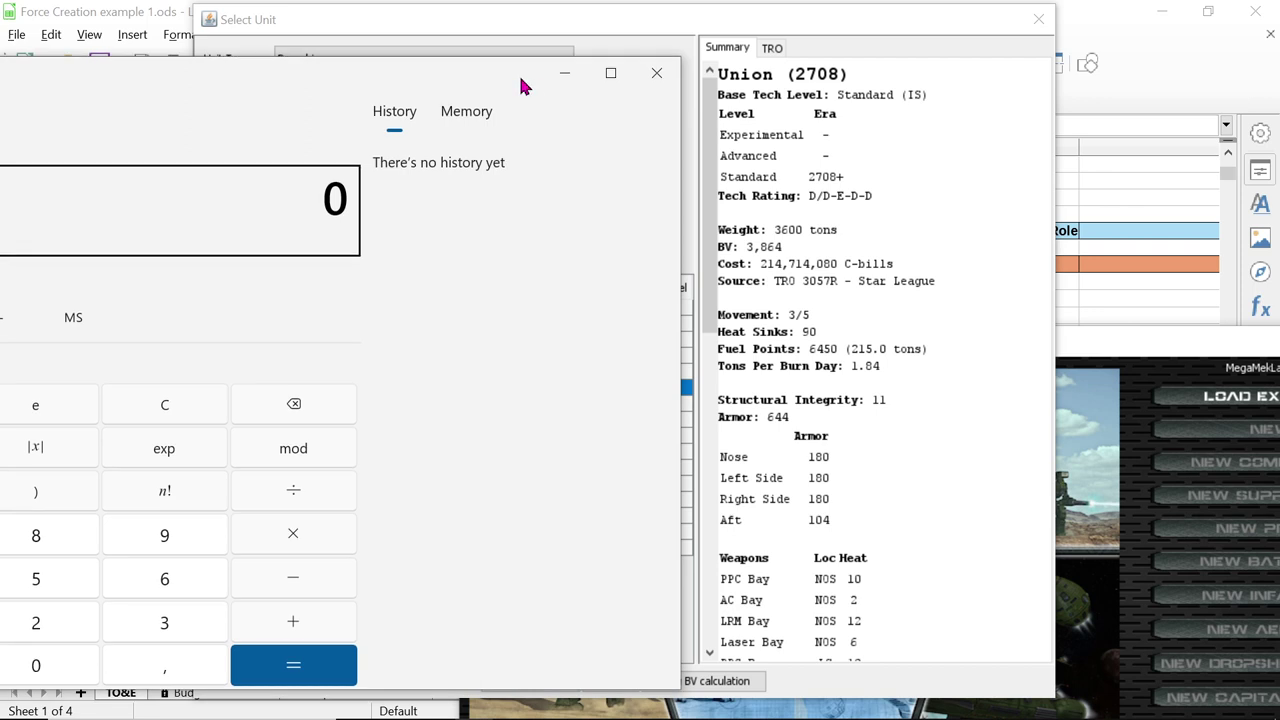
{"action": "type", "text": "214"}
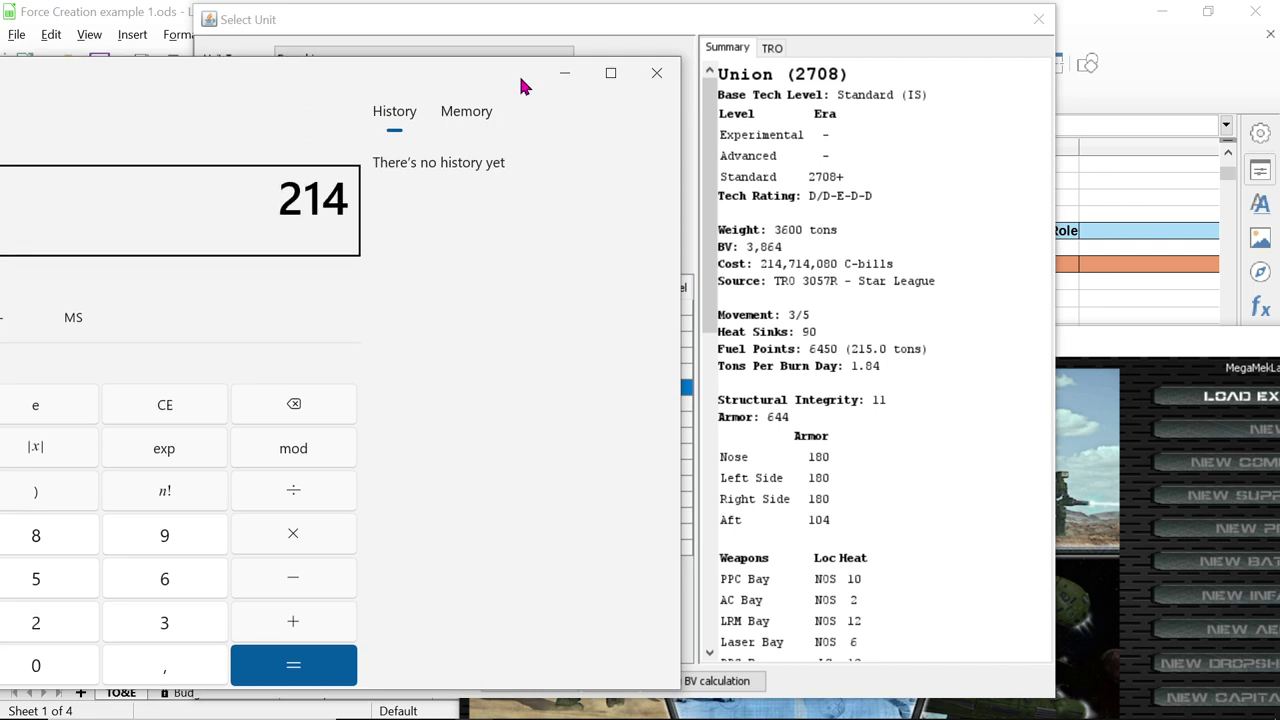
{"action": "type", "text": ".714.080"}
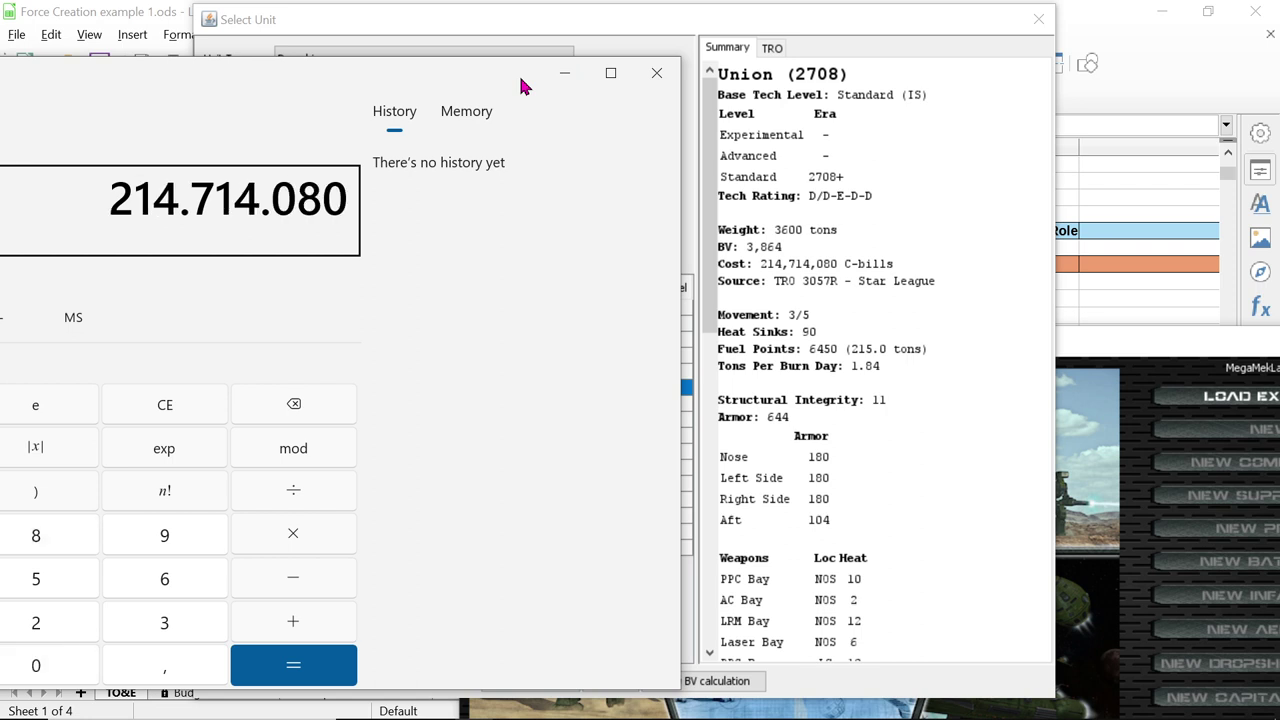
{"action": "key", "text": "slash"}
{"action": "type", "text": "50.000"}
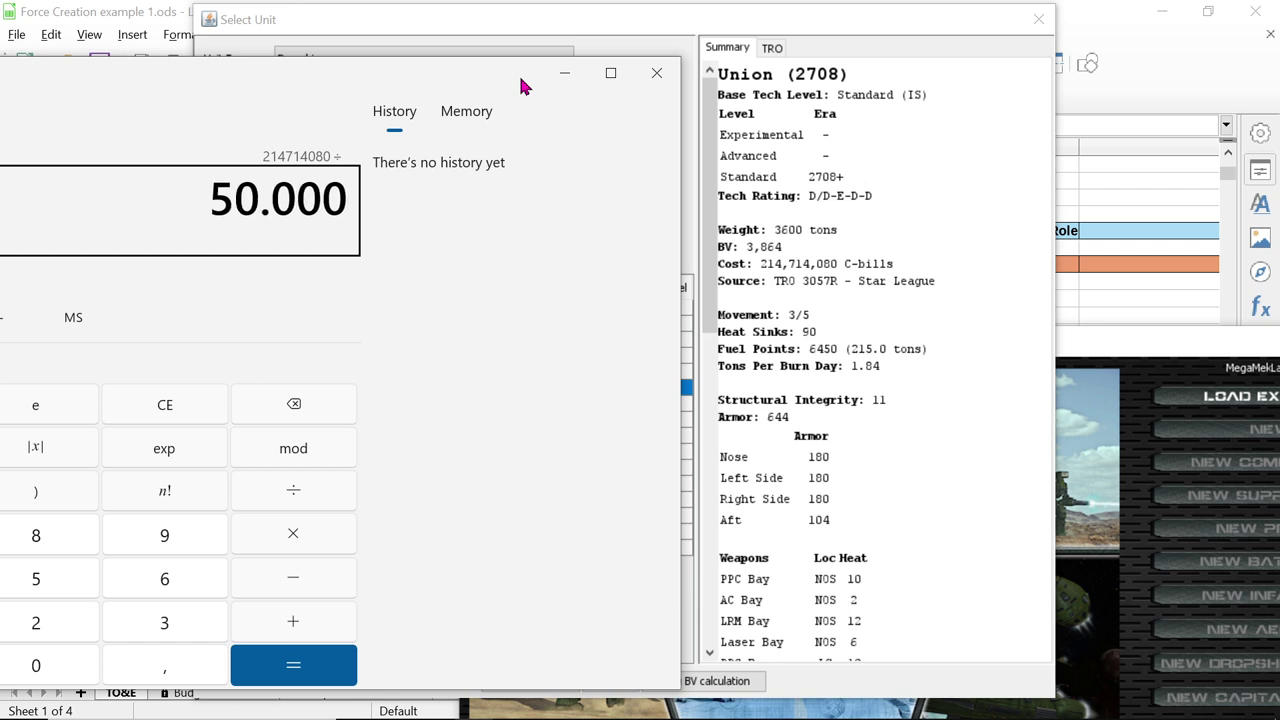
{"action": "type", "text": ".000"}
{"action": "key", "text": "Return"}
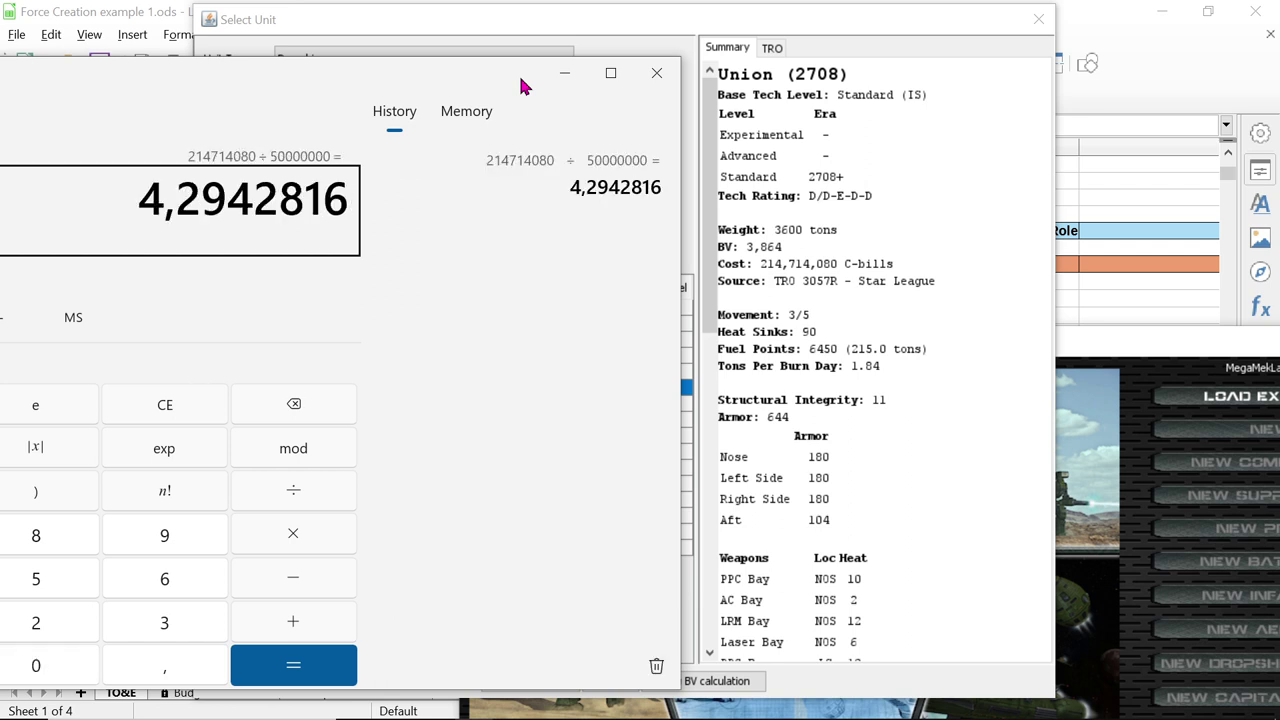
{"action": "key", "text": "plus"}
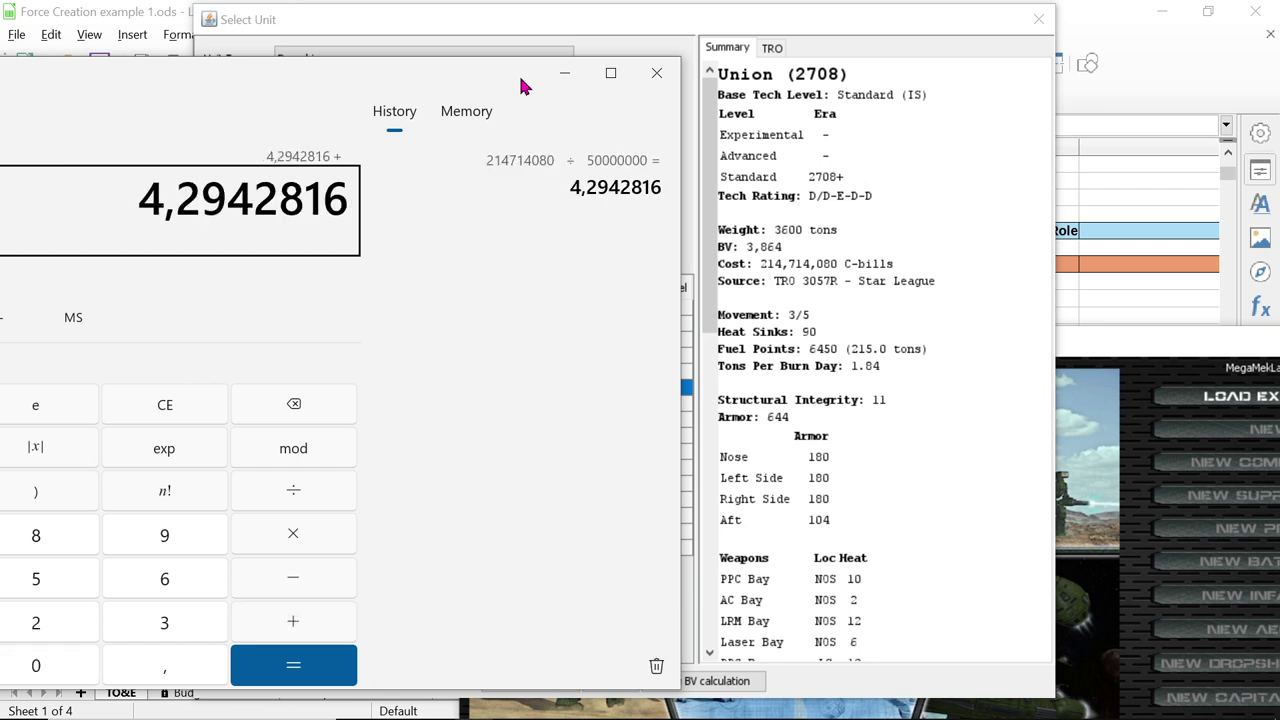
{"action": "type", "text": "5"}
{"action": "key", "text": "Return"}
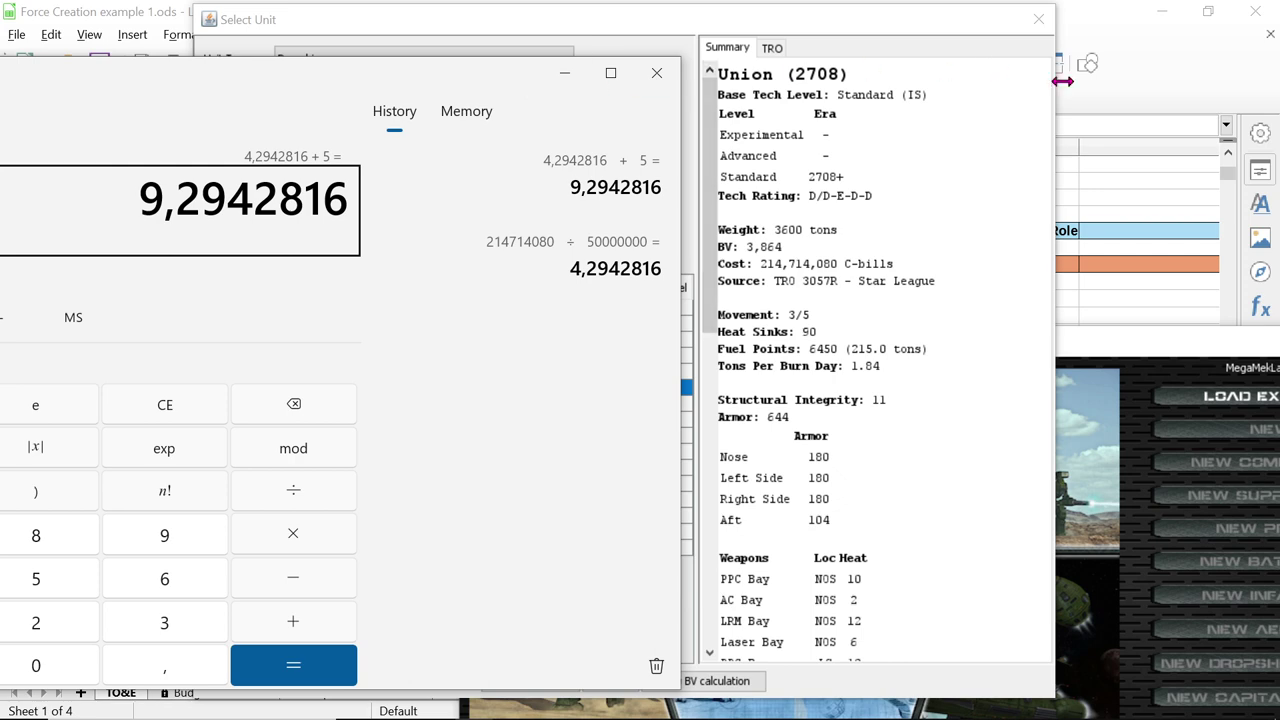
Copy 214714080 from the Calculator history into the Dropship Cost cell B1 on the Large Craft Acquisiton sheet in LibreOffice Calc
{"action": "left_click", "coordinate": [1181, 74]}
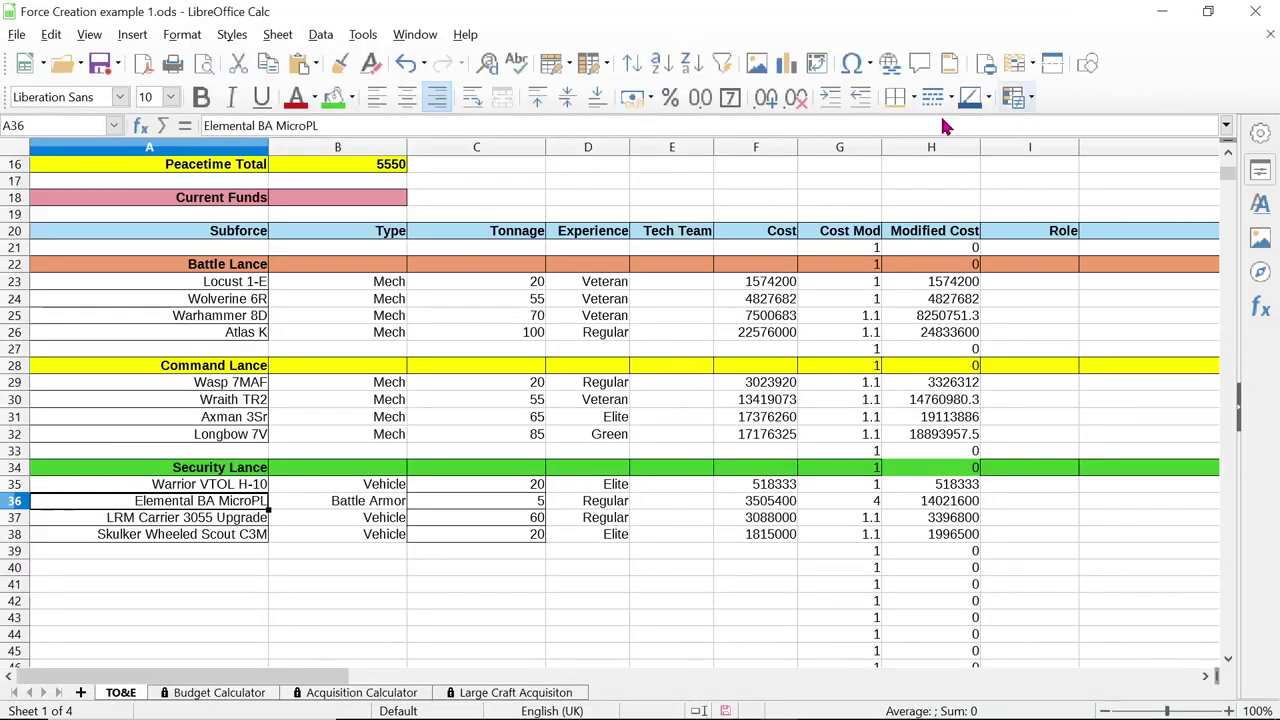
{"action": "left_click", "coordinate": [487, 695]}
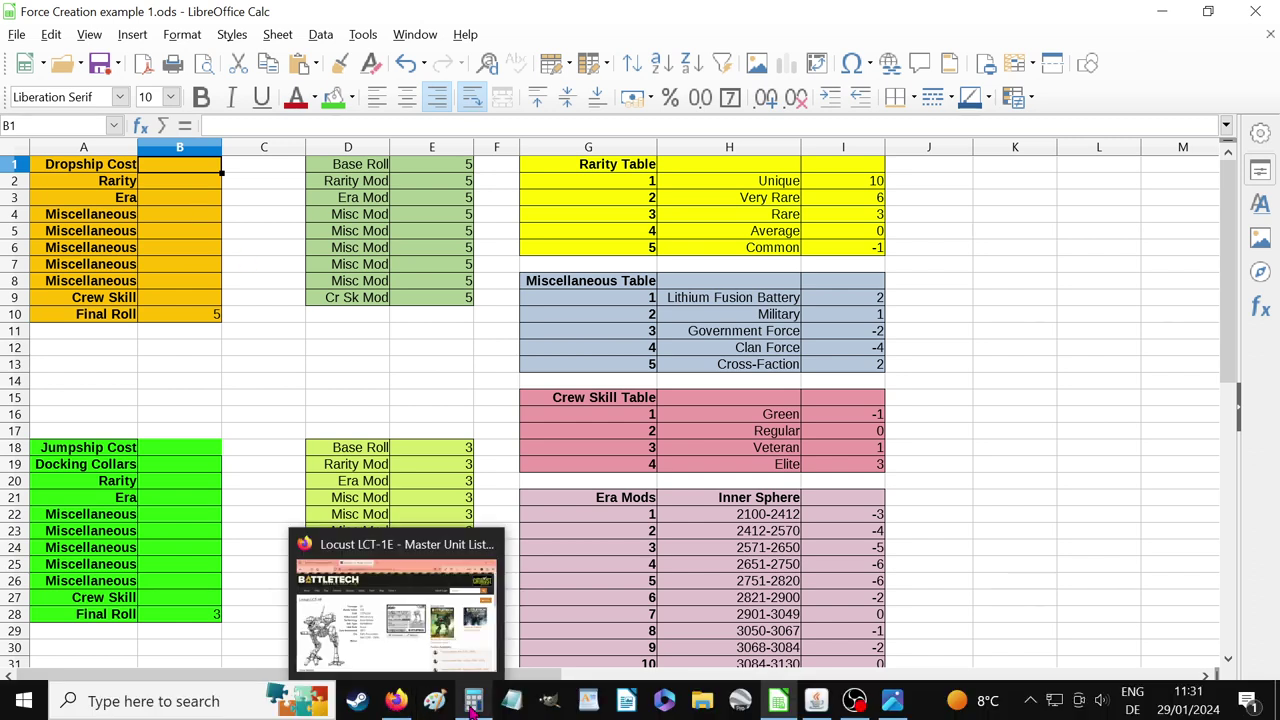
{"action": "left_click", "coordinate": [473, 701]}
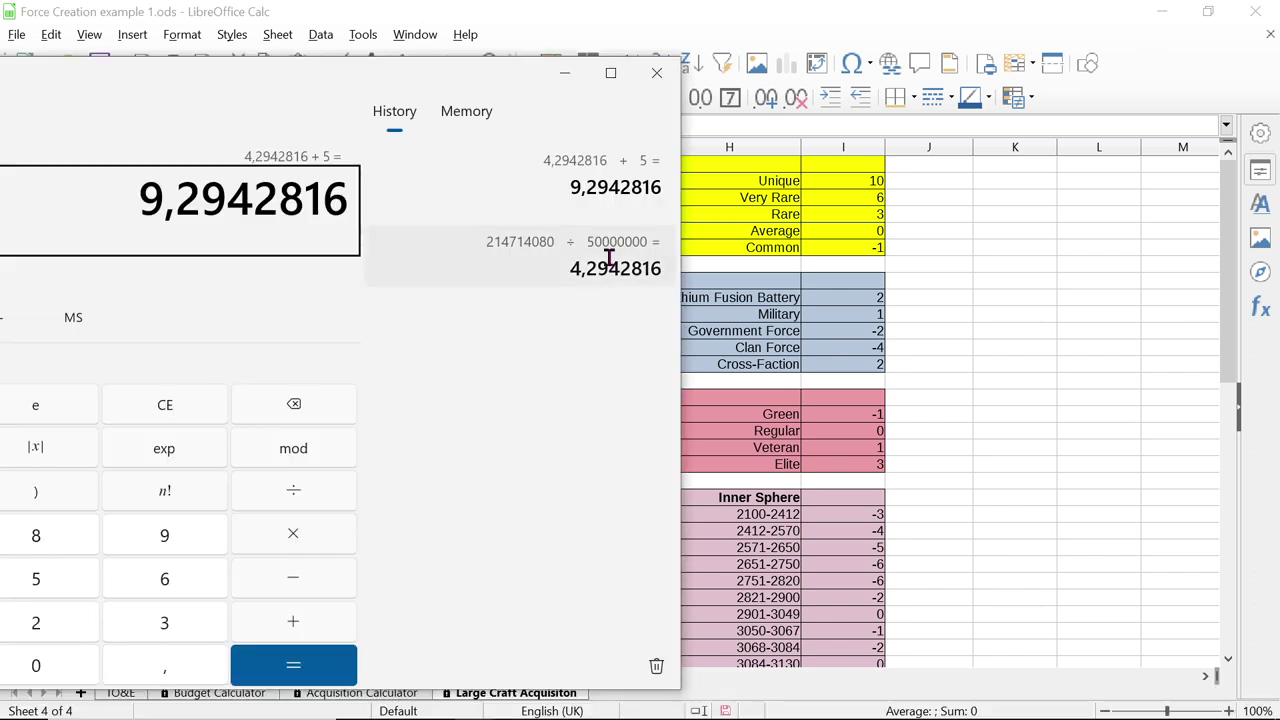
{"action": "double_click", "coordinate": [508, 241]}
{"action": "key", "text": "ctrl+c"}
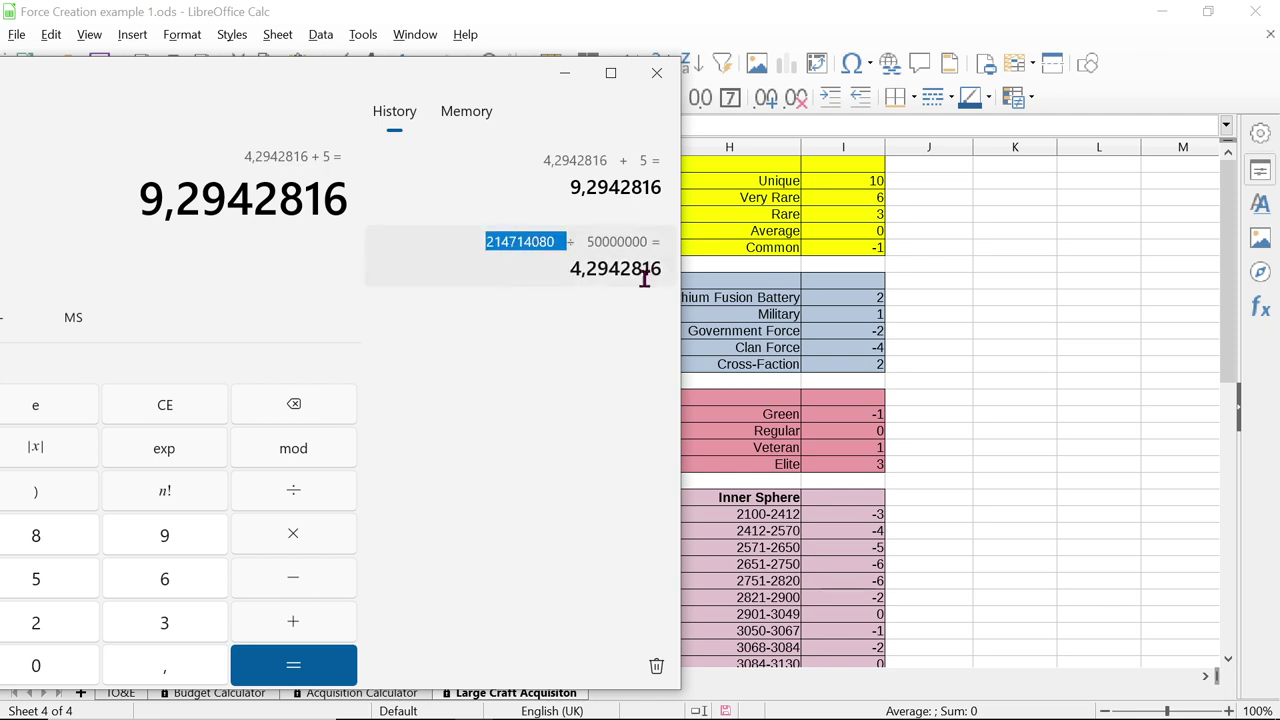
{"action": "left_click", "coordinate": [978, 264]}
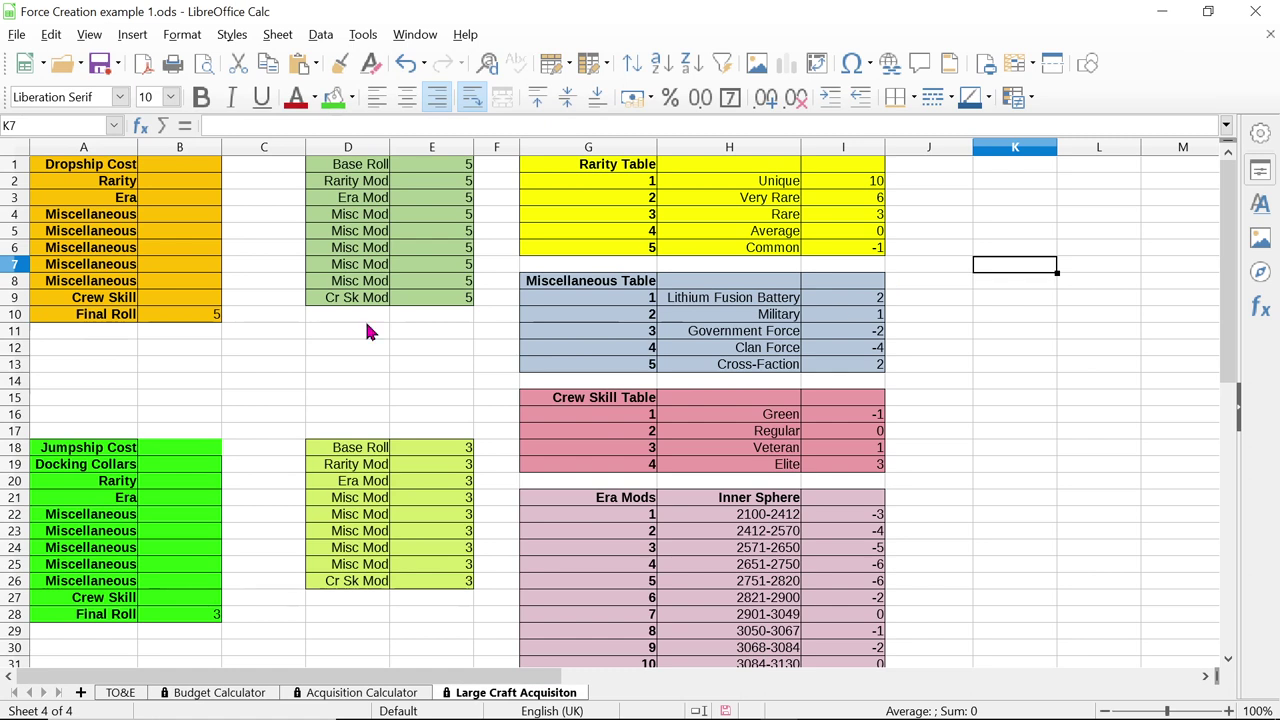
{"action": "left_click", "coordinate": [176, 163]}
{"action": "key", "text": "ctrl+v"}
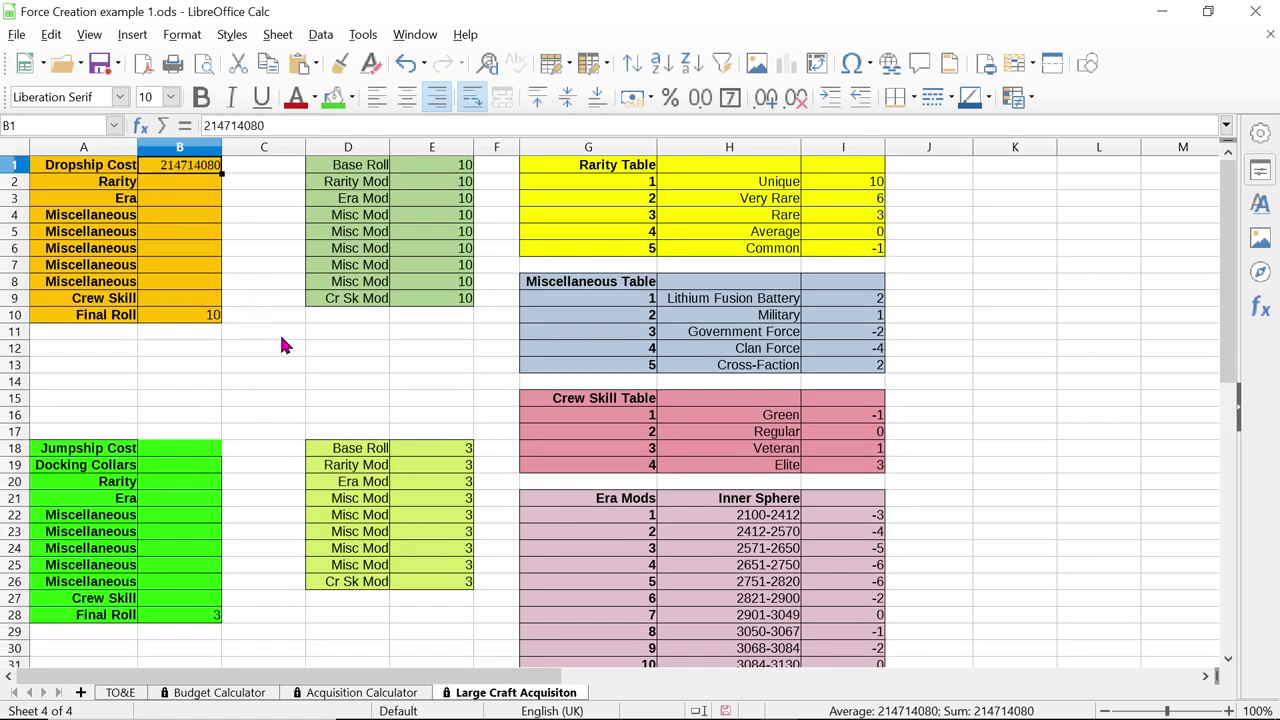
{"action": "key", "text": "Return"}
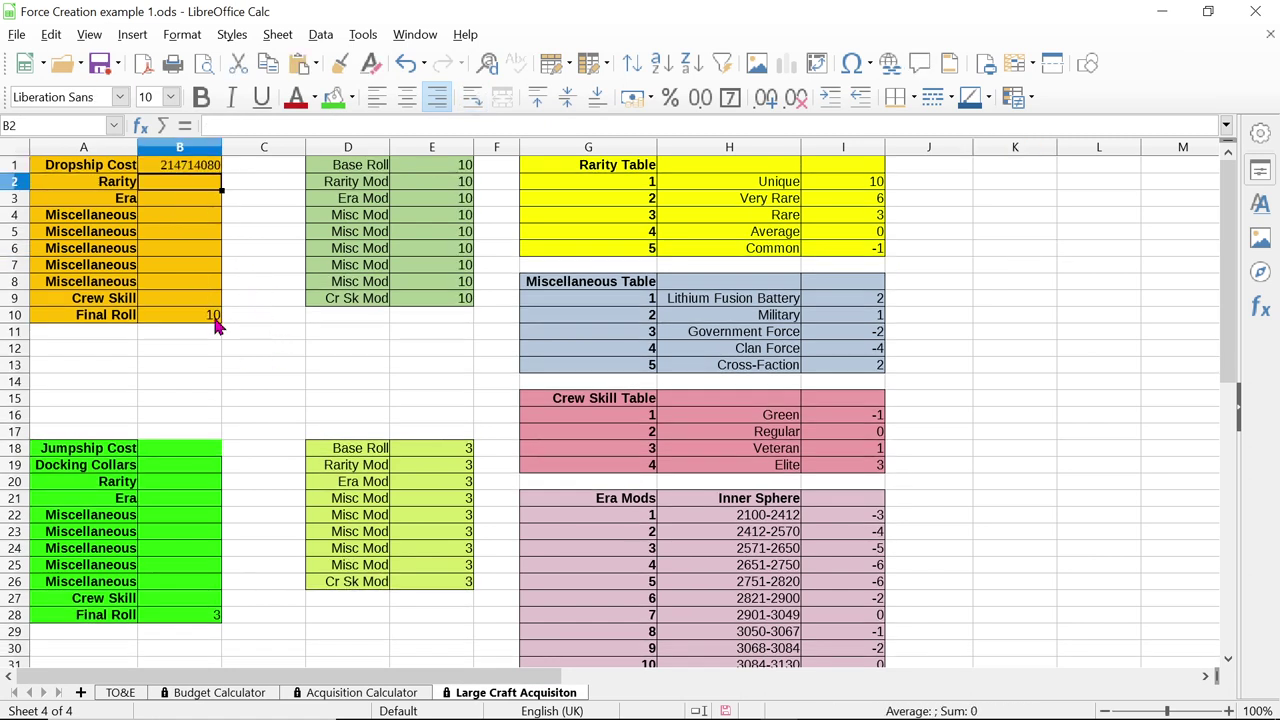
Compare the dropship Final Roll in cell B10 with the Calculator result, then minimize Calculator
{"action": "left_click", "coordinate": [215, 318]}
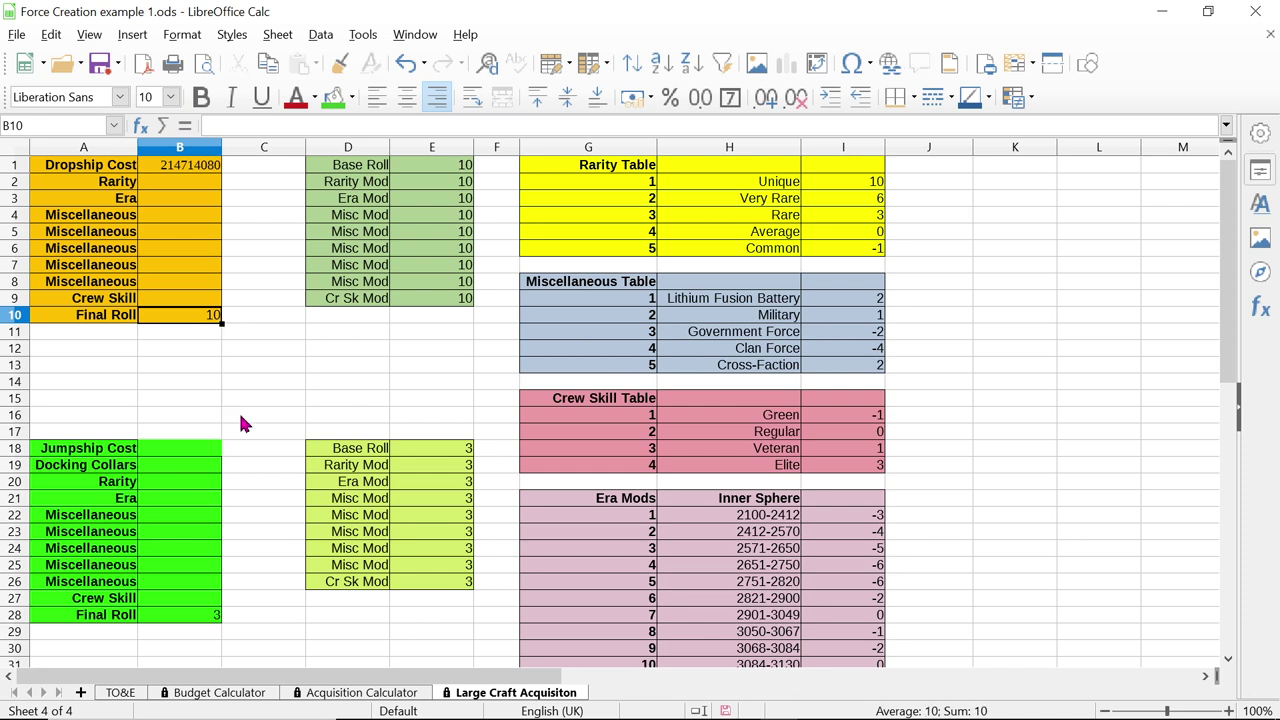
{"action": "mouse_move", "coordinate": [500, 715]}
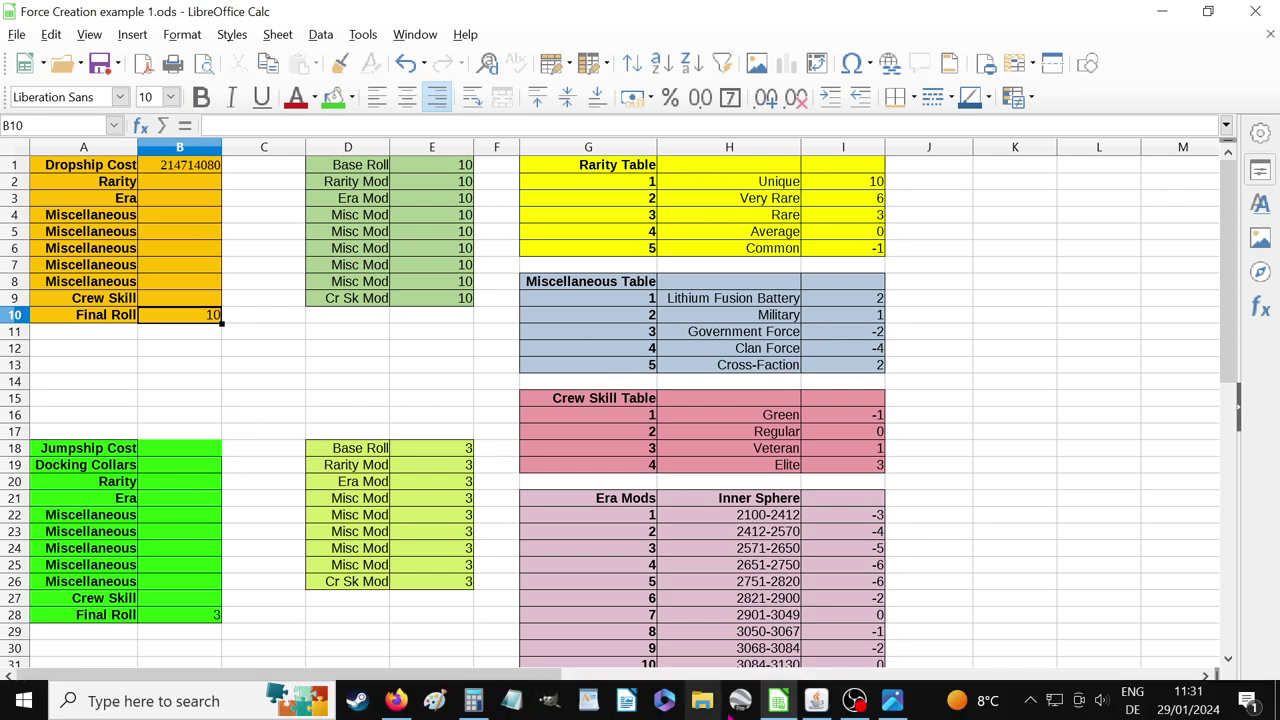
{"action": "left_click", "coordinate": [472, 700]}
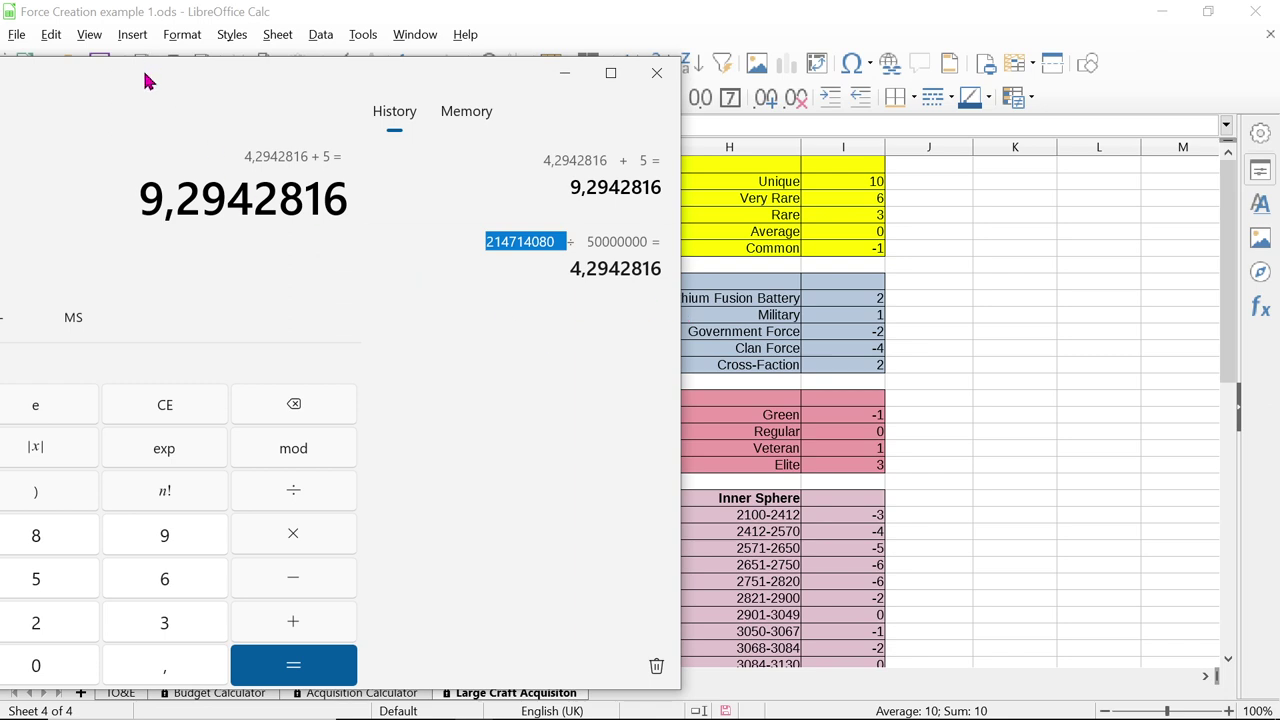
{"action": "left_click_drag", "start_coordinate": [146, 66], "coordinate": [306, 88]}
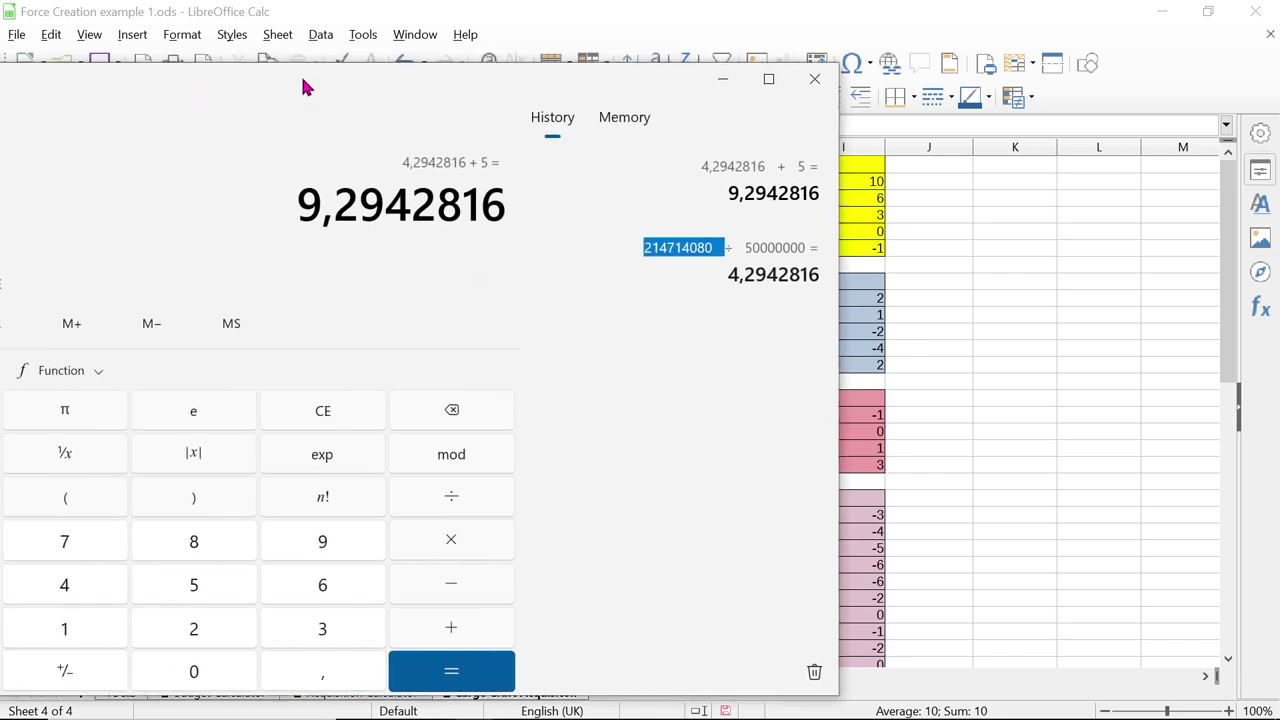
{"action": "left_click", "coordinate": [720, 88]}
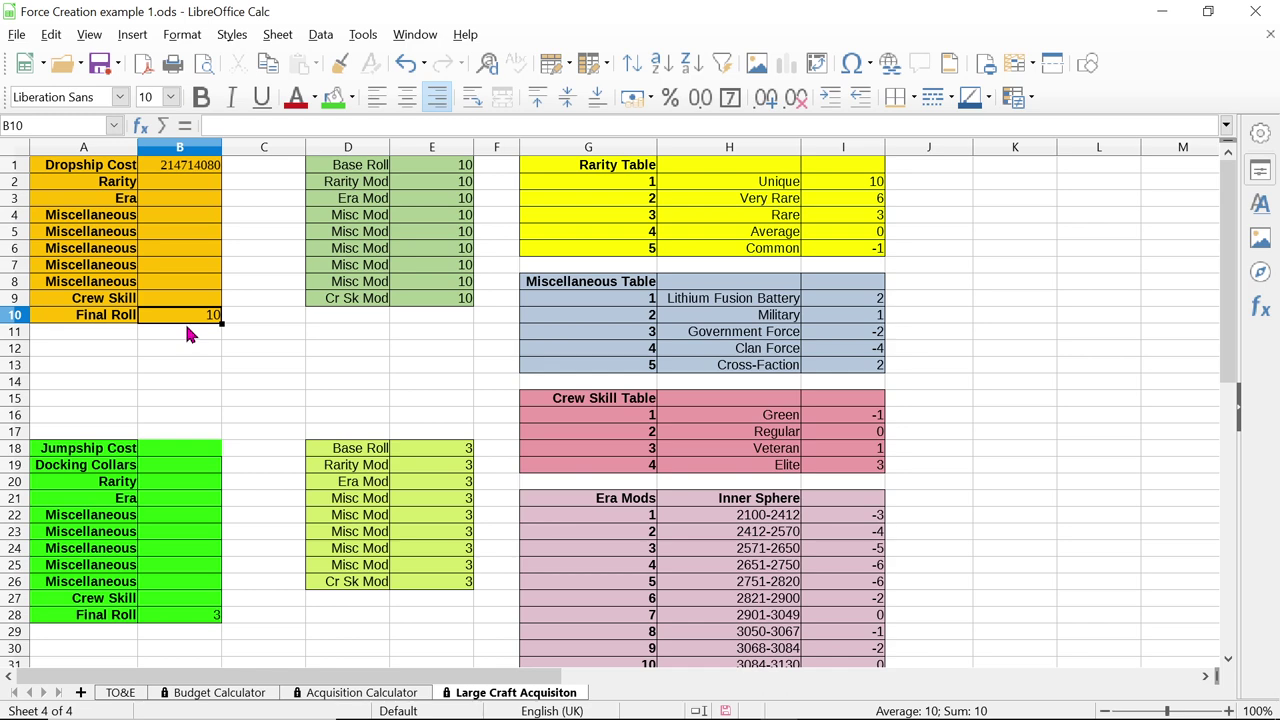
Examine the Era Mods table, the dropship Rarity cell B2, and the Unique, Very Rare and Common entries of the Rarity Table
{"action": "scroll", "coordinate": [679, 332], "scroll_direction": "down", "scroll_amount": 4}
{"action": "scroll", "coordinate": [682, 484], "scroll_direction": "down", "scroll_amount": 1}
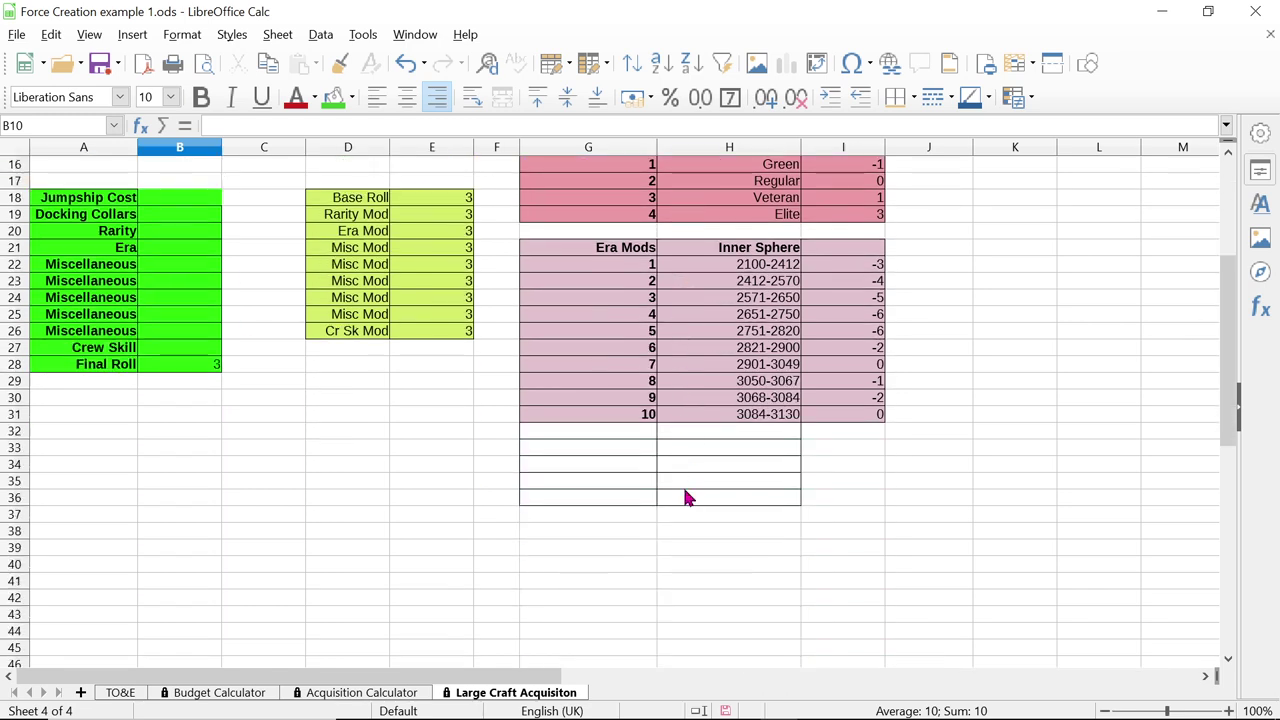
{"action": "scroll", "coordinate": [686, 494], "scroll_direction": "up", "scroll_amount": 5}
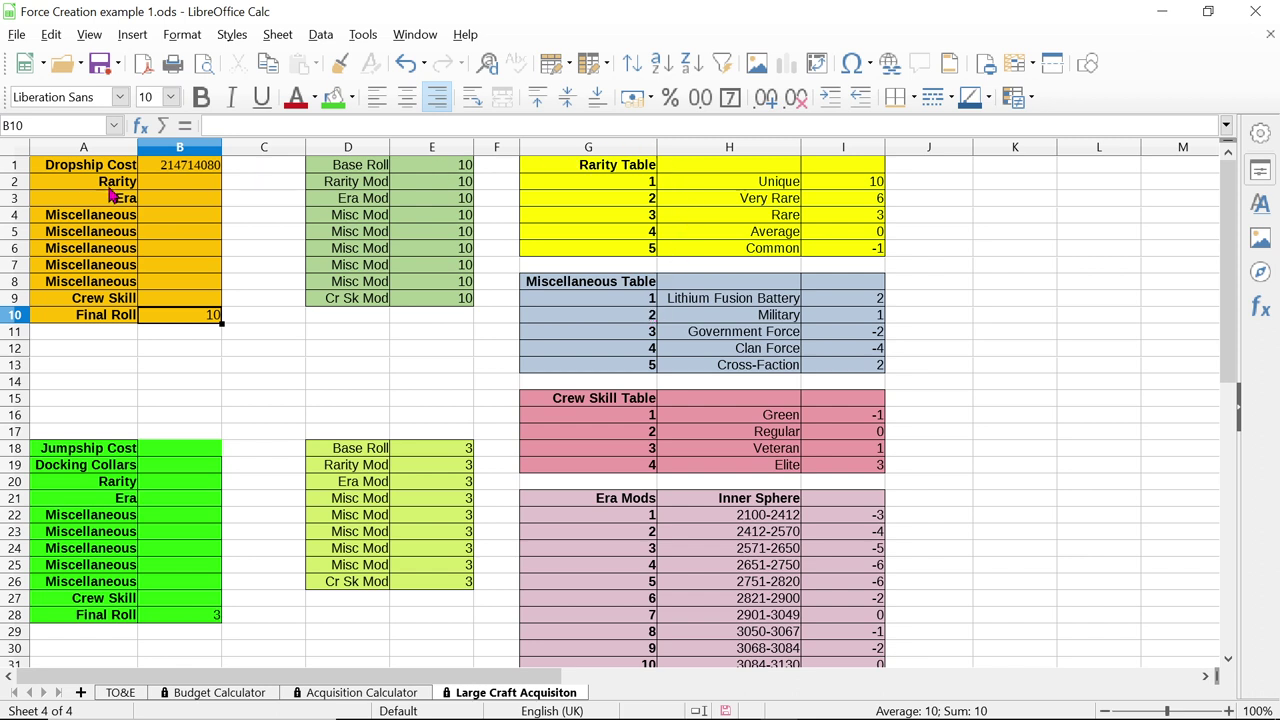
{"action": "left_click", "coordinate": [182, 186]}
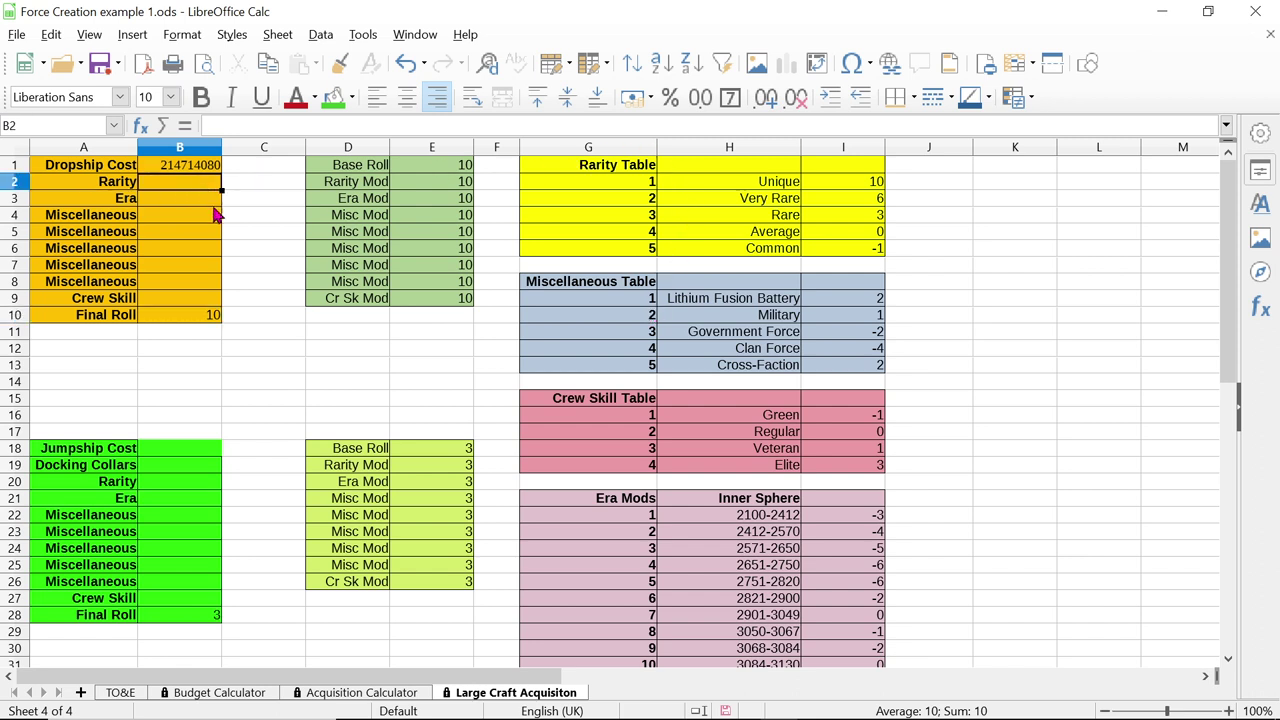
{"action": "left_click", "coordinate": [734, 181]}
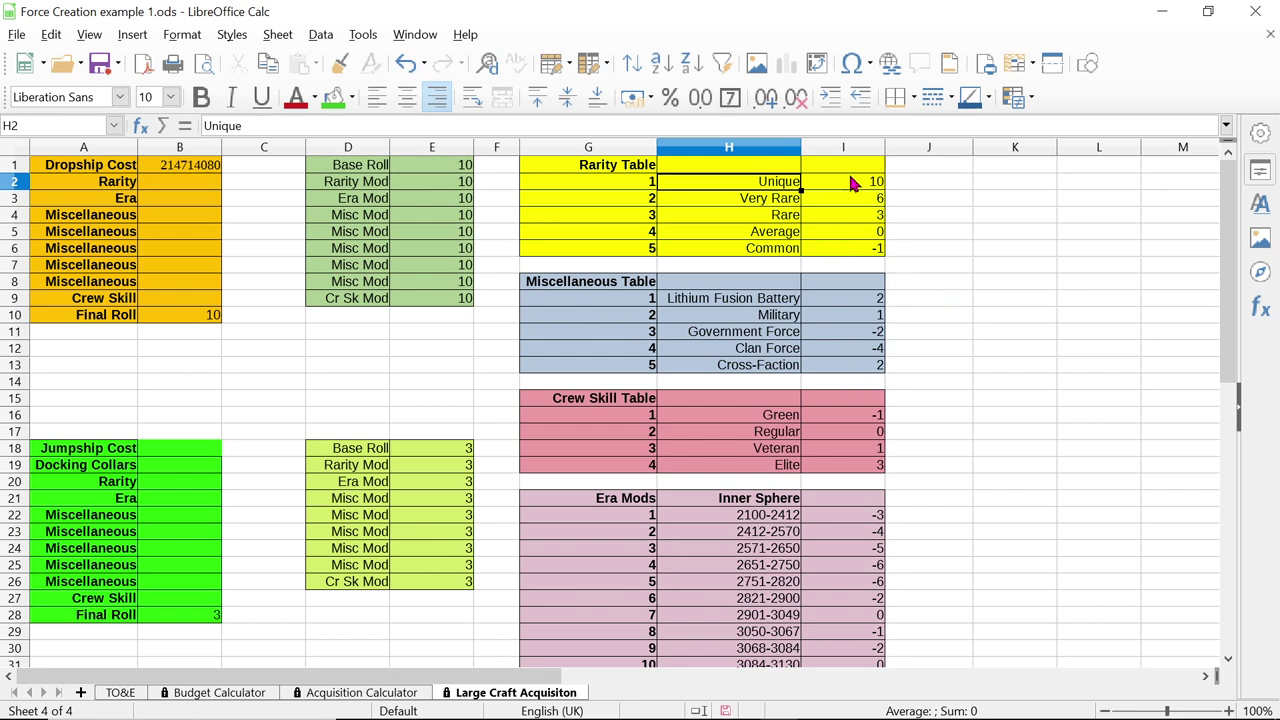
{"action": "left_click", "coordinate": [730, 205]}
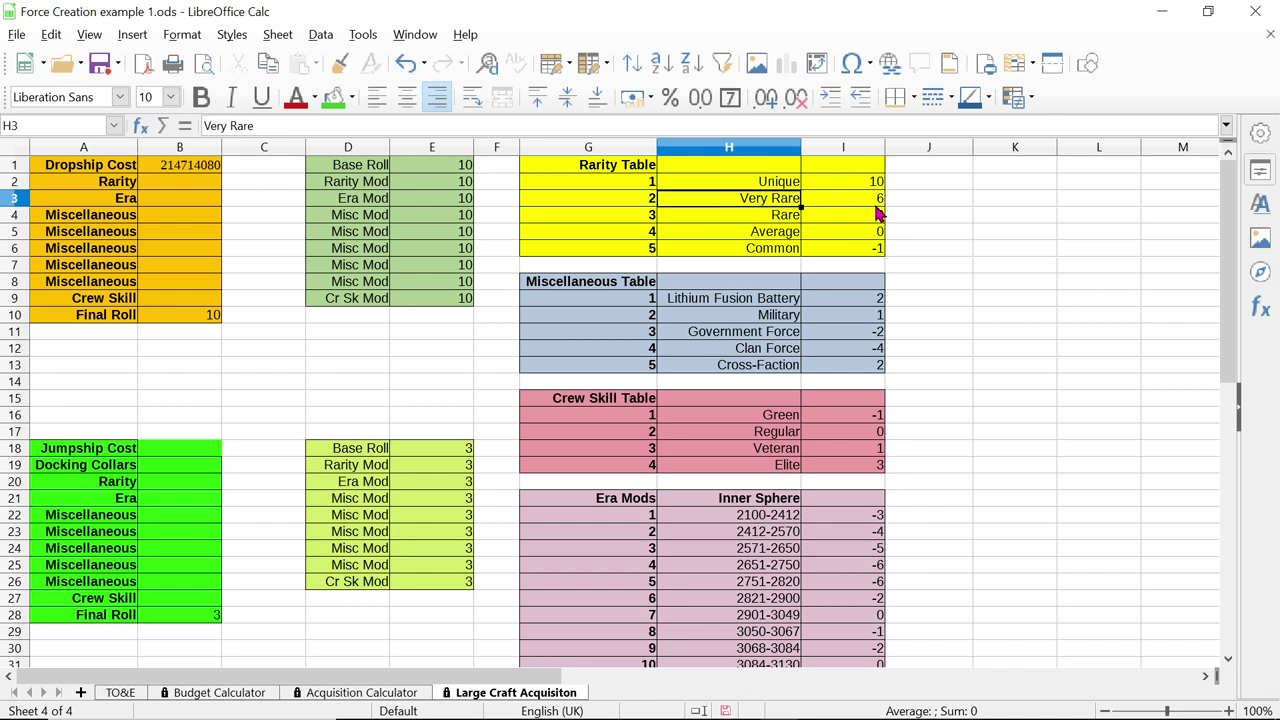
{"action": "left_click", "coordinate": [772, 252]}
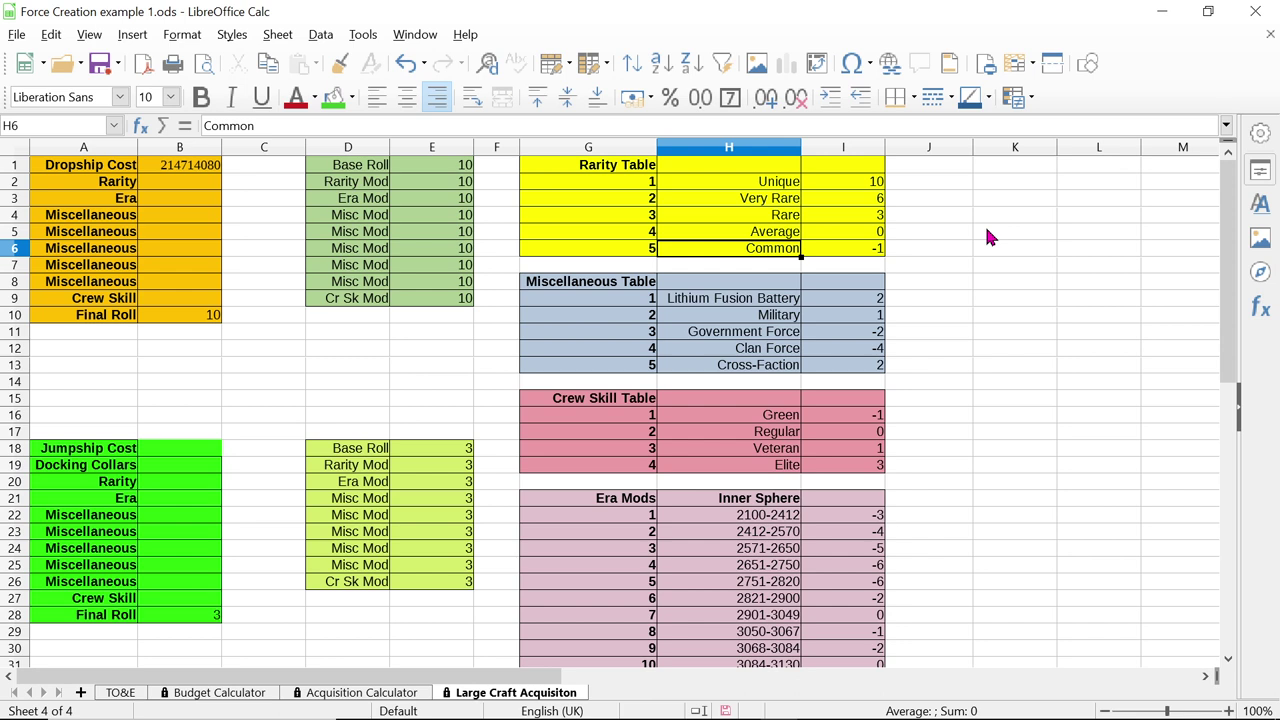
Set the dropship Rarity in cell B2 to 5, the Rarity Table number for Common
{"action": "left_click", "coordinate": [202, 186]}
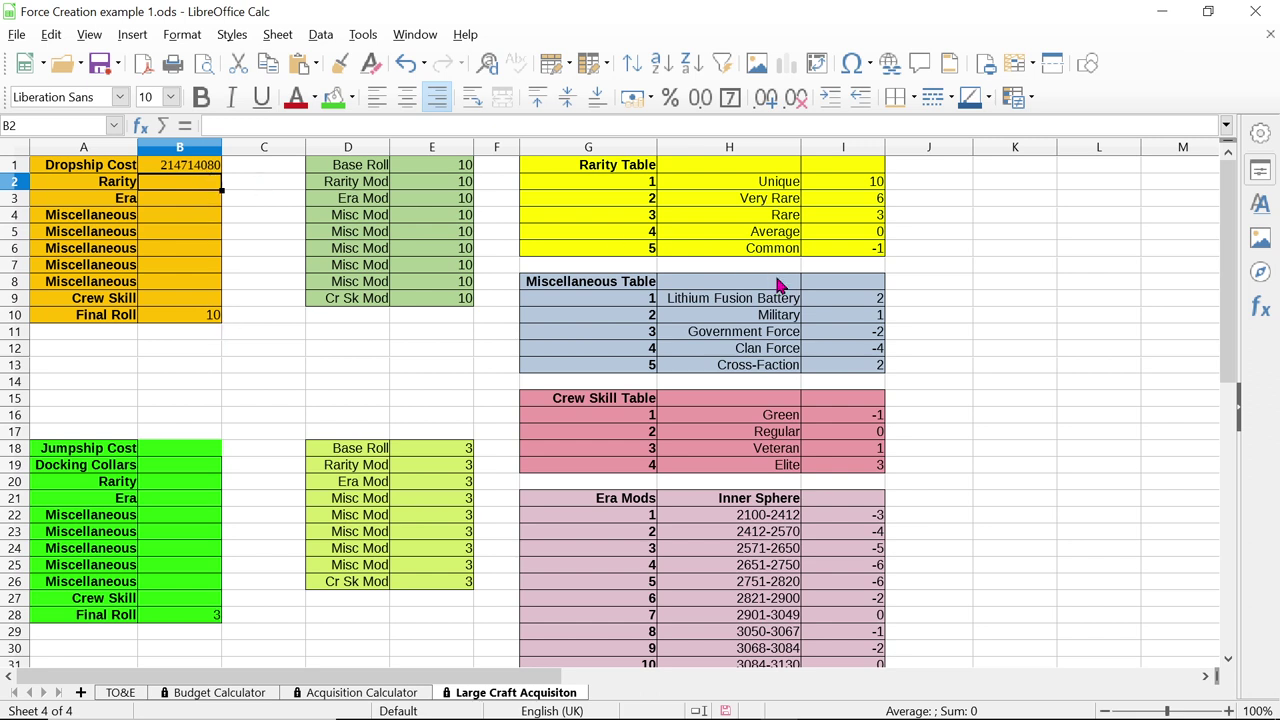
{"action": "left_click", "coordinate": [608, 248]}
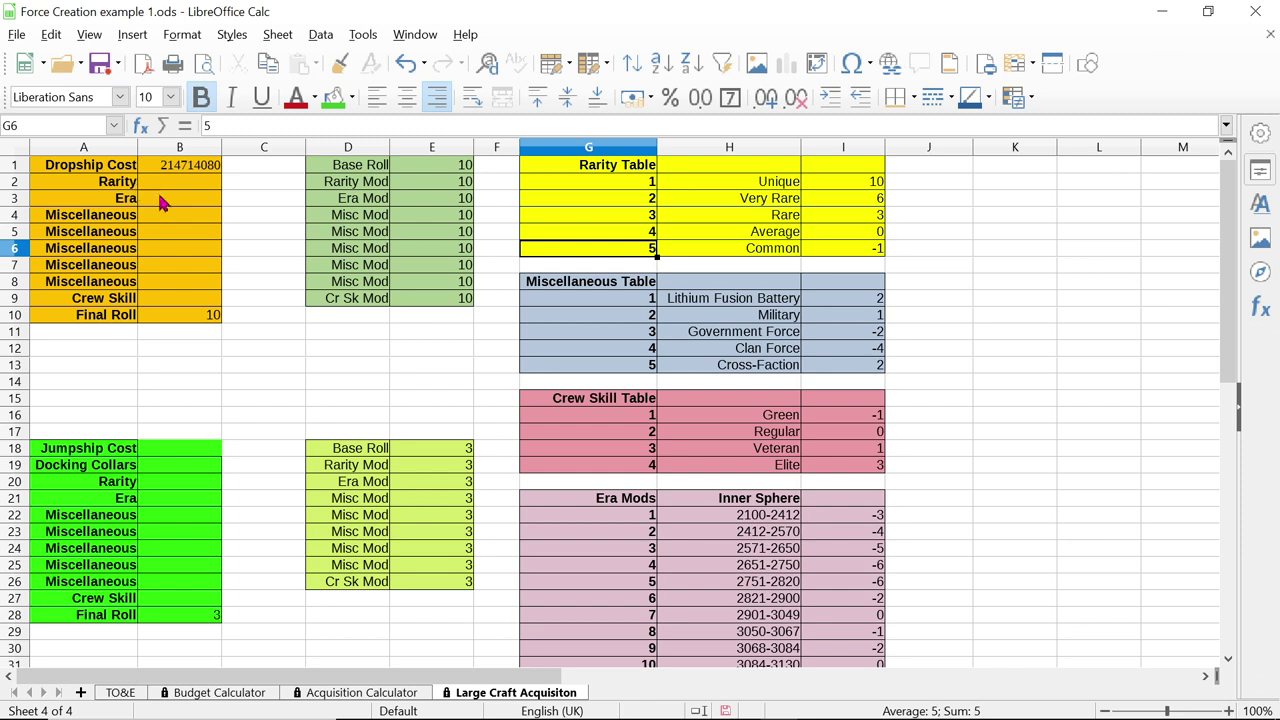
{"action": "left_click", "coordinate": [192, 176]}
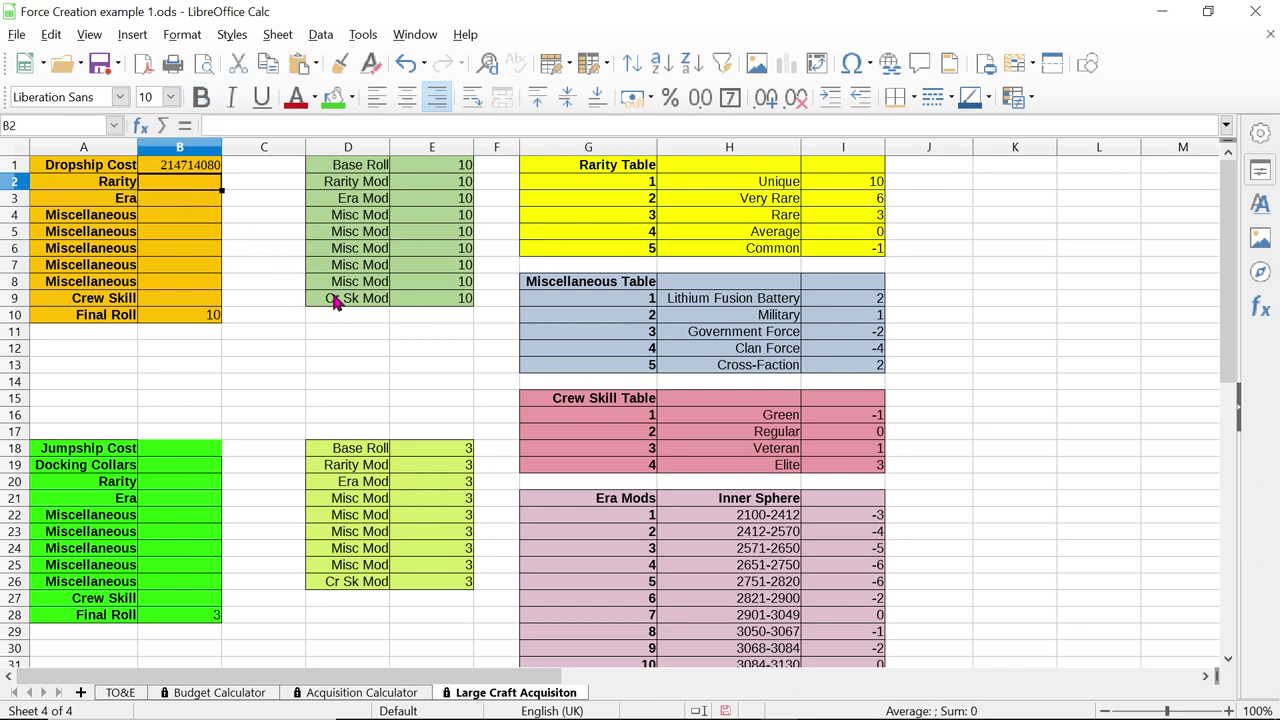
{"action": "type", "text": "5"}
{"action": "key", "text": "Return"}
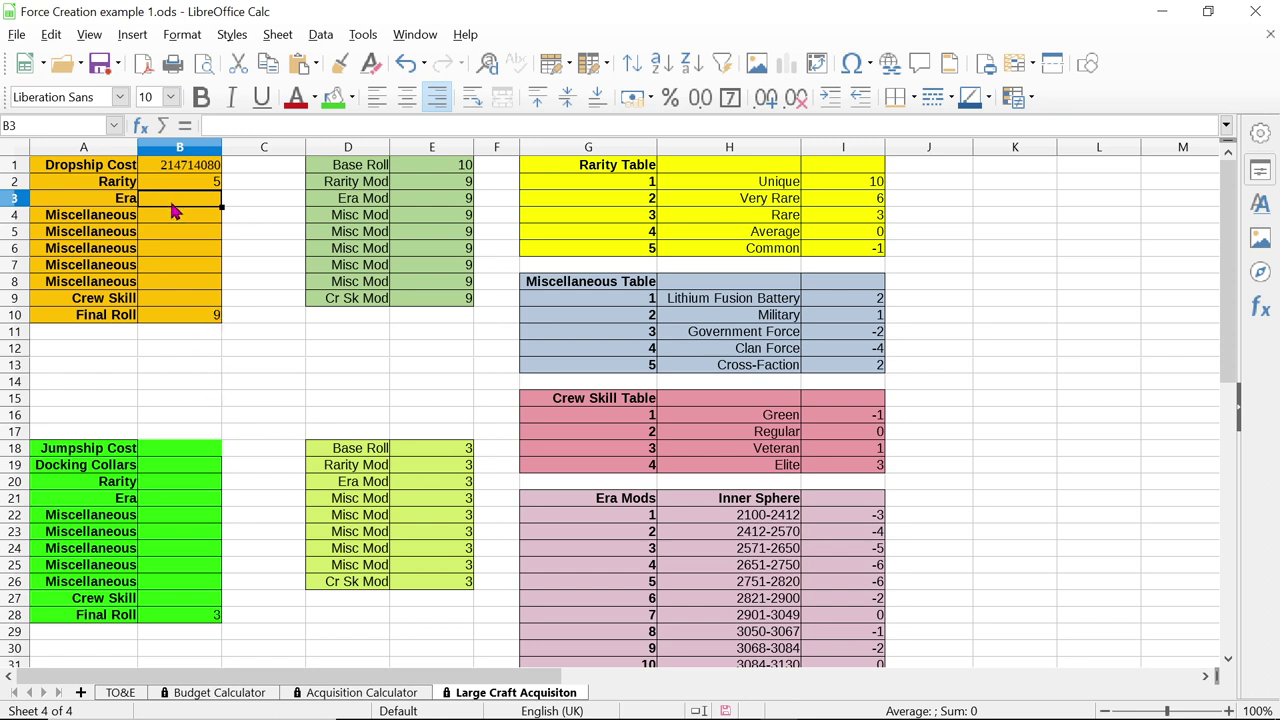
Review the Era Mods table and set the dropship Era in cell B3 to 9 for the years 3068-3084
{"action": "scroll", "coordinate": [676, 411], "scroll_direction": "down", "scroll_amount": 3}
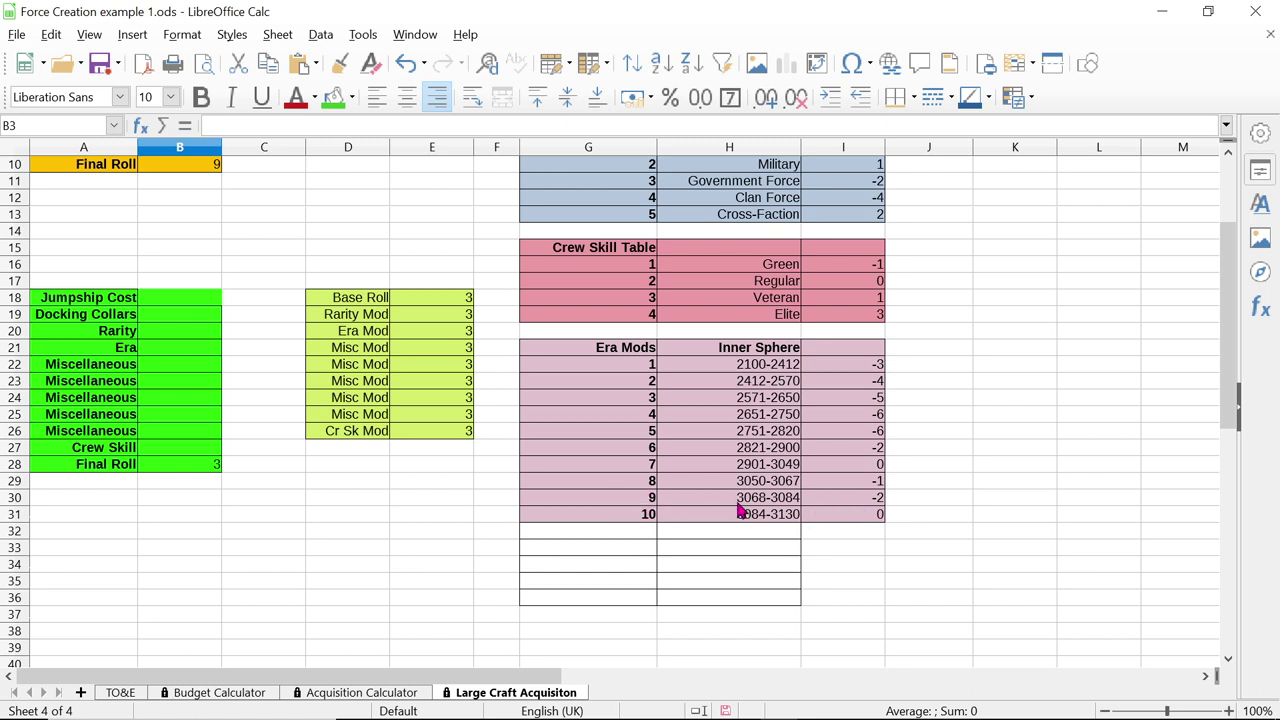
{"action": "left_click", "coordinate": [768, 436]}
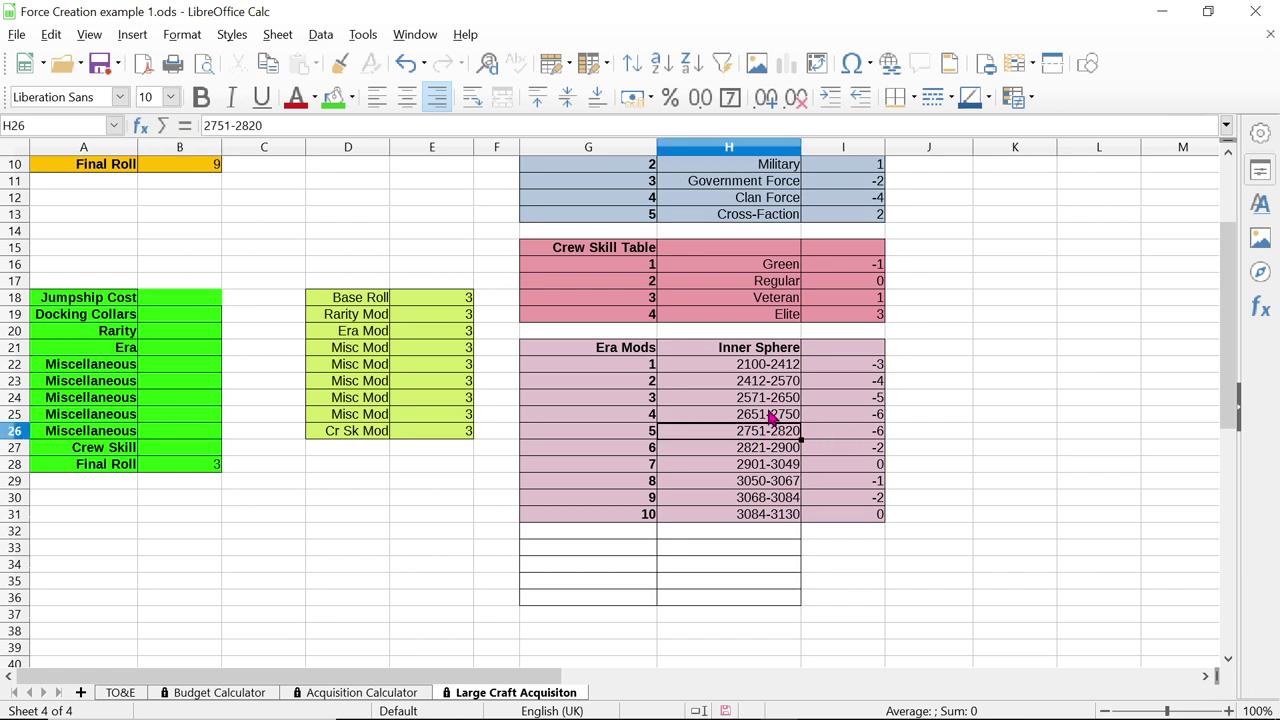
{"action": "left_click", "coordinate": [866, 434]}
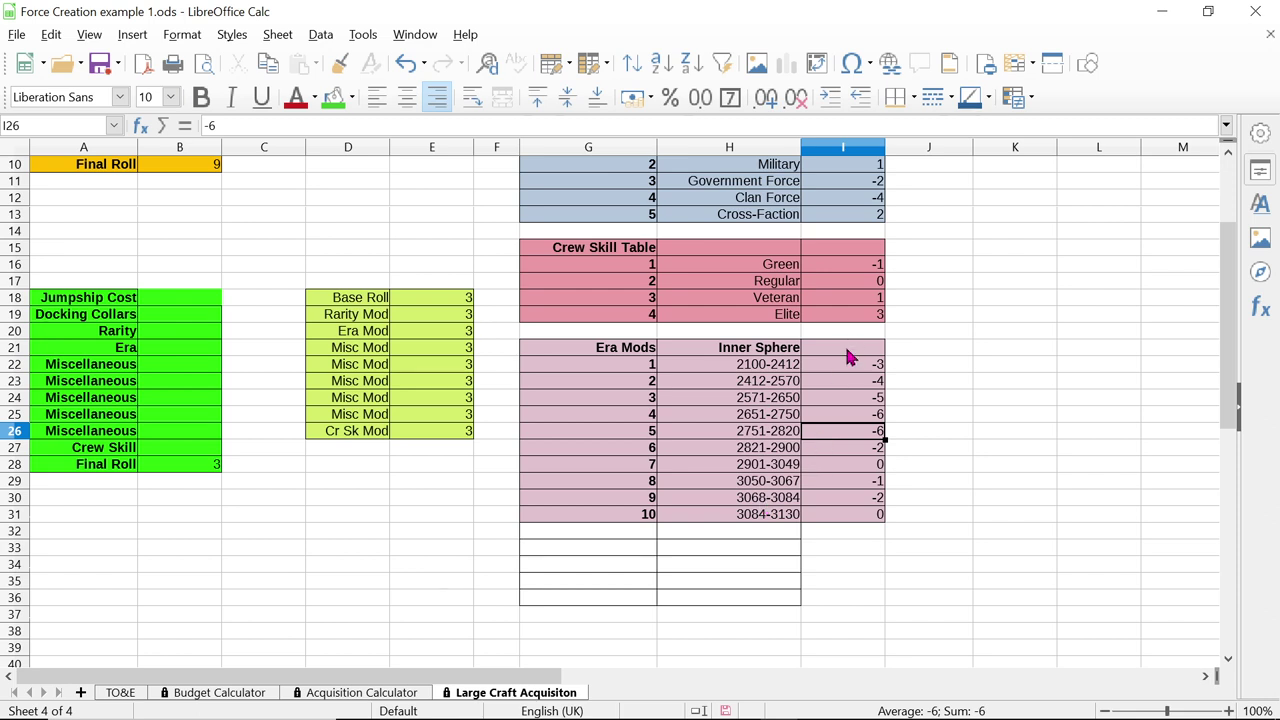
{"action": "left_click", "coordinate": [846, 470]}
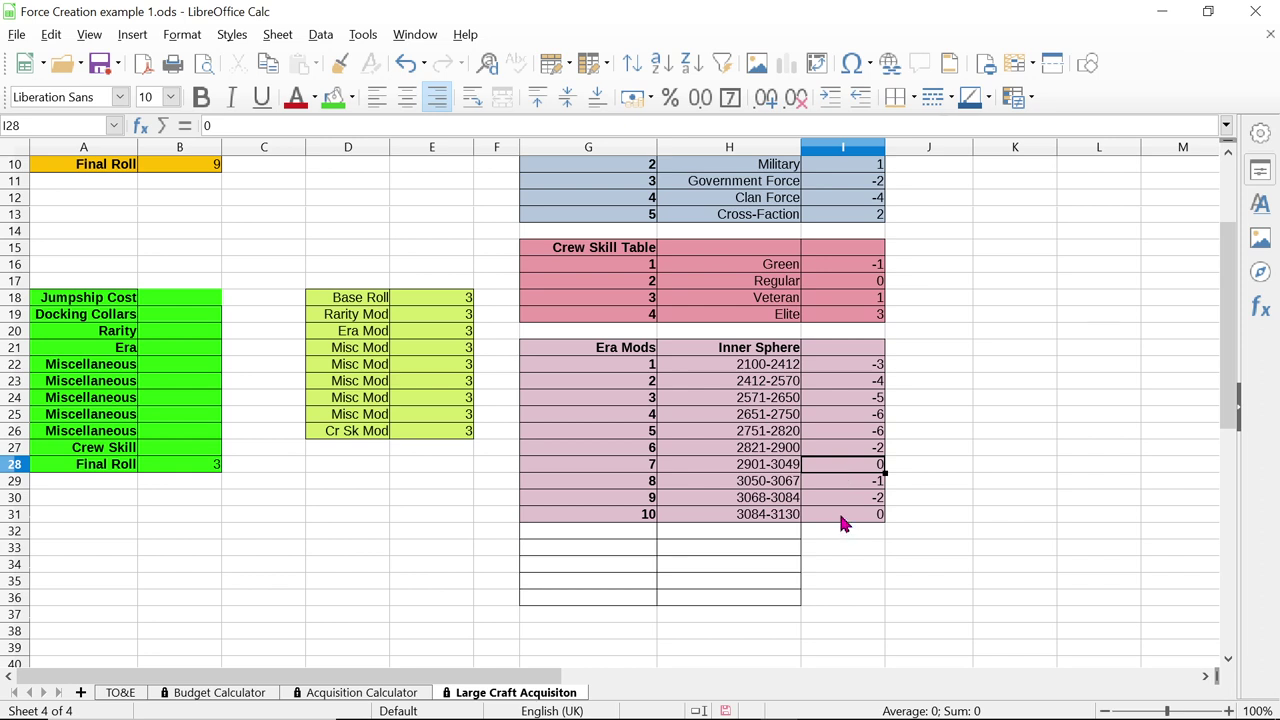
{"action": "left_click", "coordinate": [845, 516]}
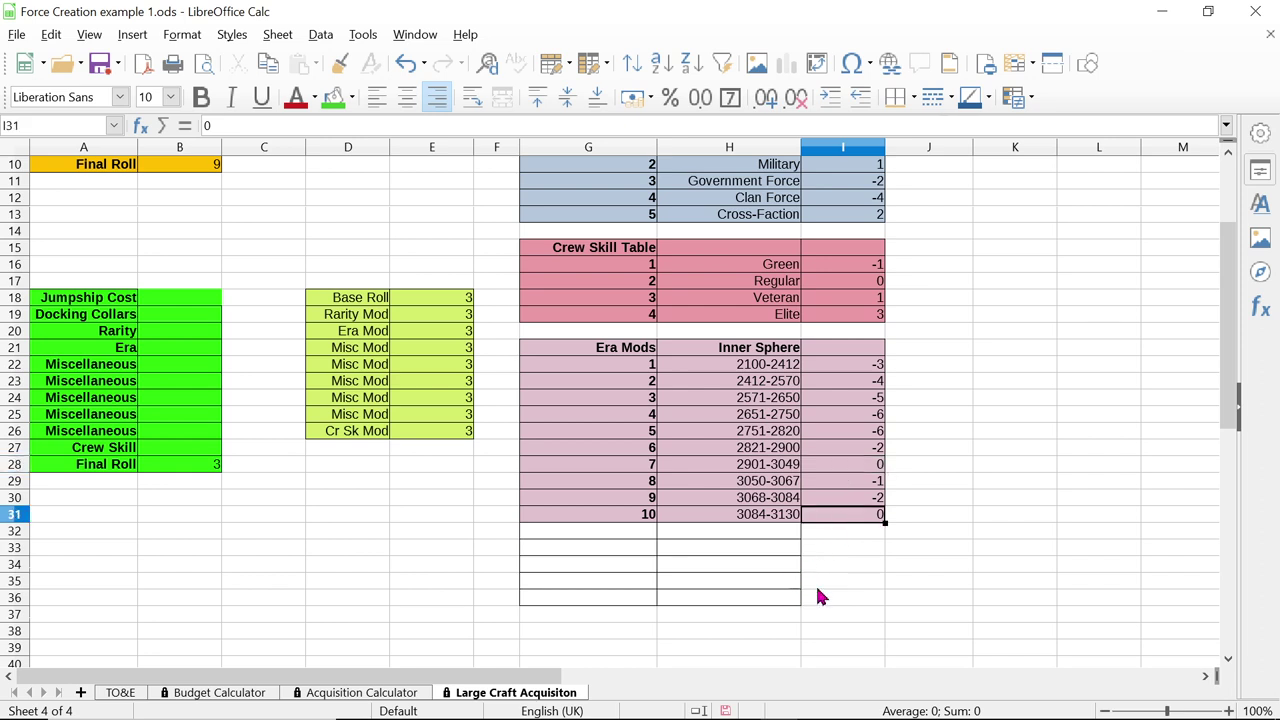
{"action": "left_click", "coordinate": [685, 487]}
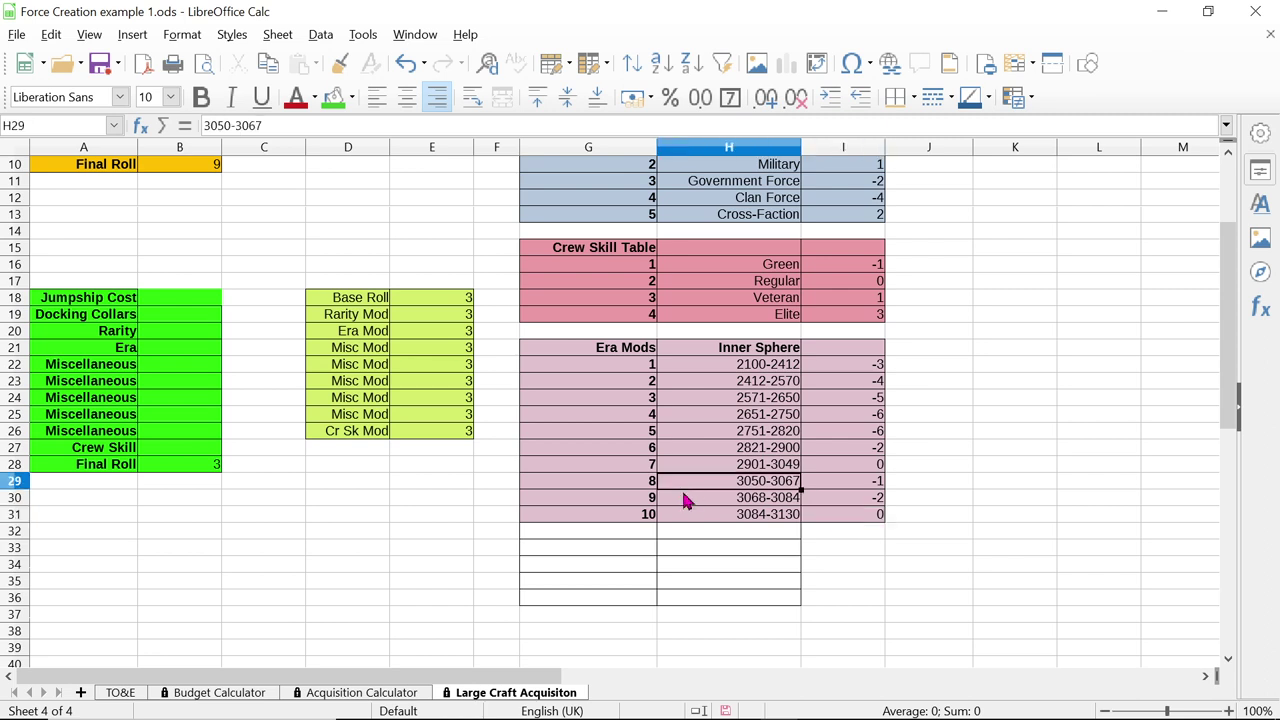
{"action": "left_click", "coordinate": [676, 500]}
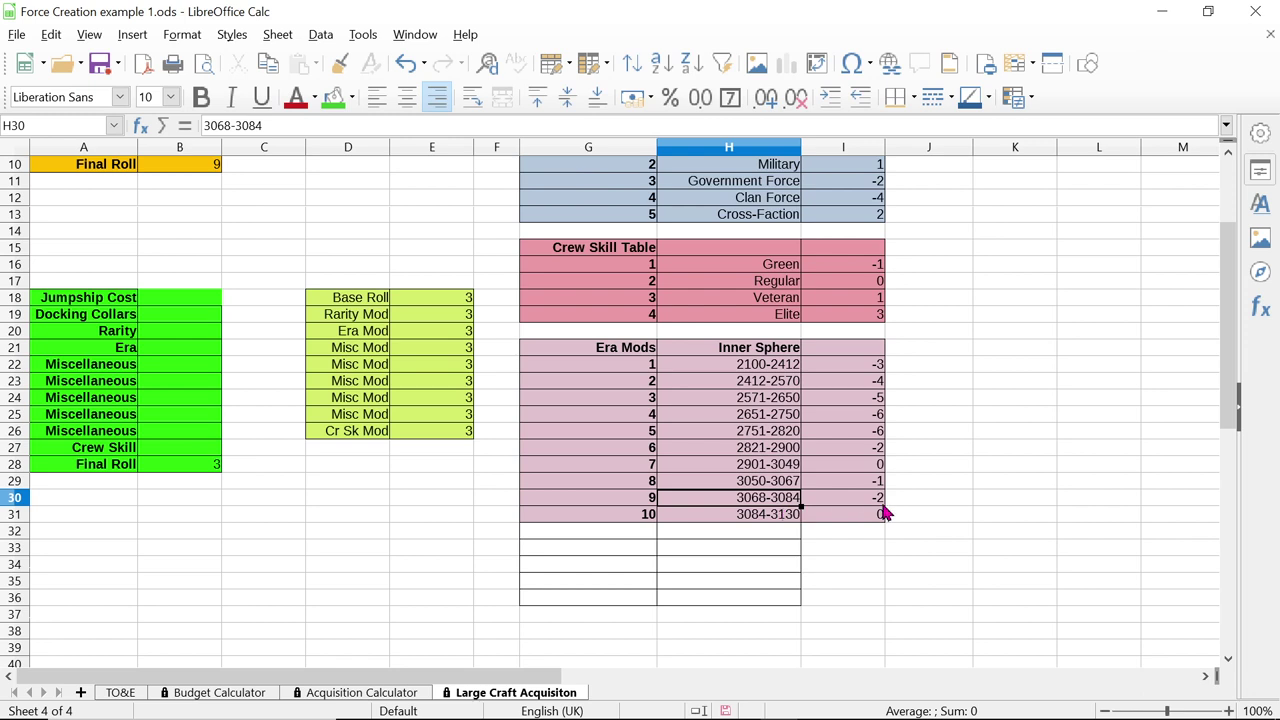
{"action": "scroll", "coordinate": [326, 523], "scroll_direction": "up", "scroll_amount": 1}
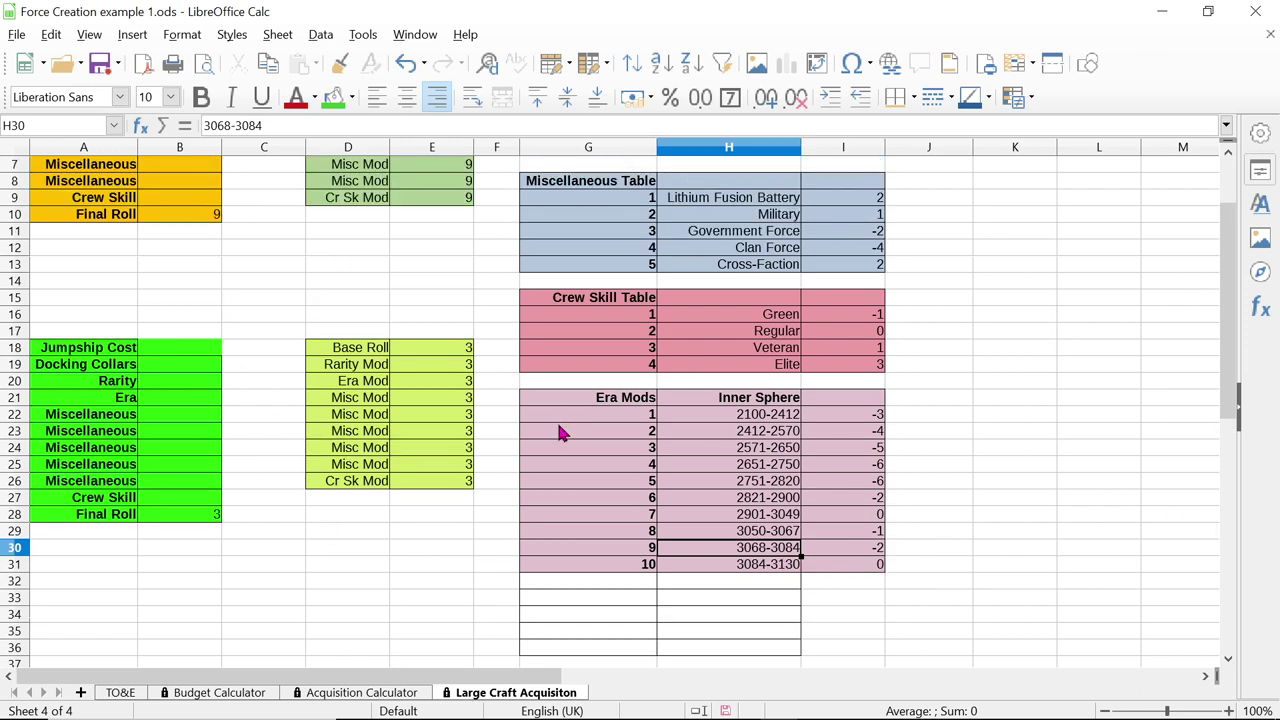
{"action": "scroll", "coordinate": [552, 429], "scroll_direction": "up", "scroll_amount": 2}
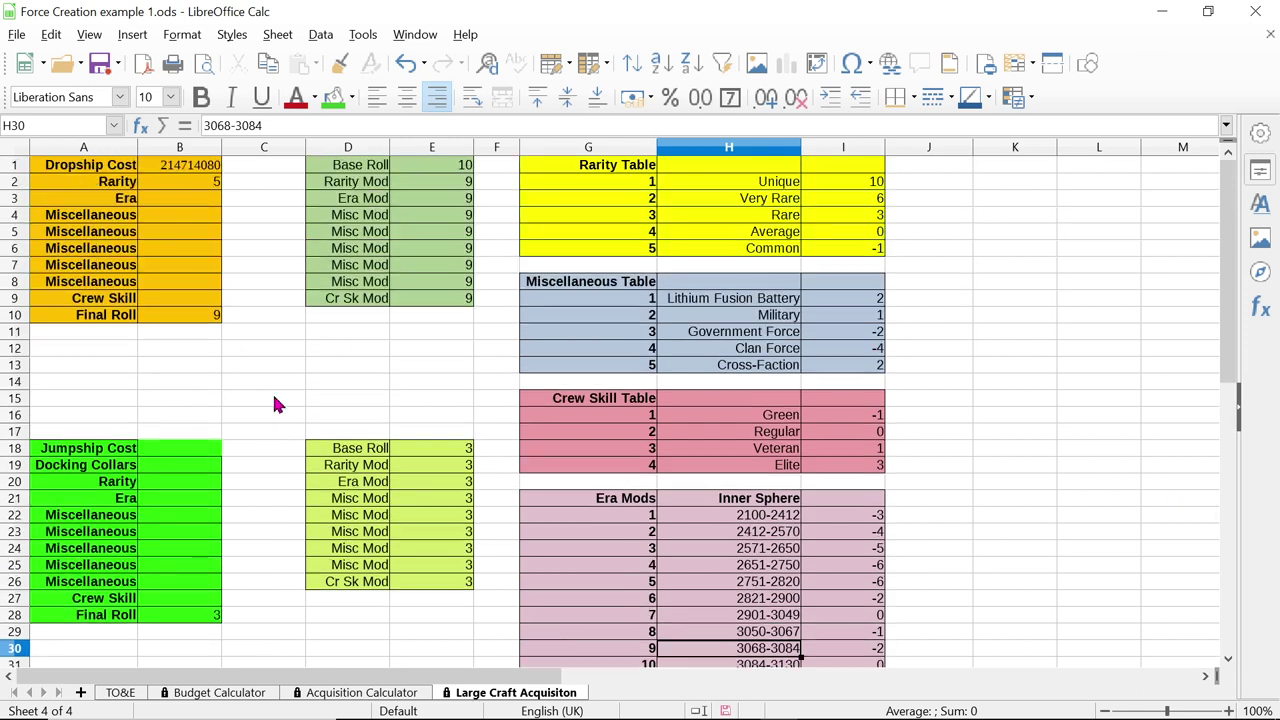
{"action": "left_click", "coordinate": [199, 204]}
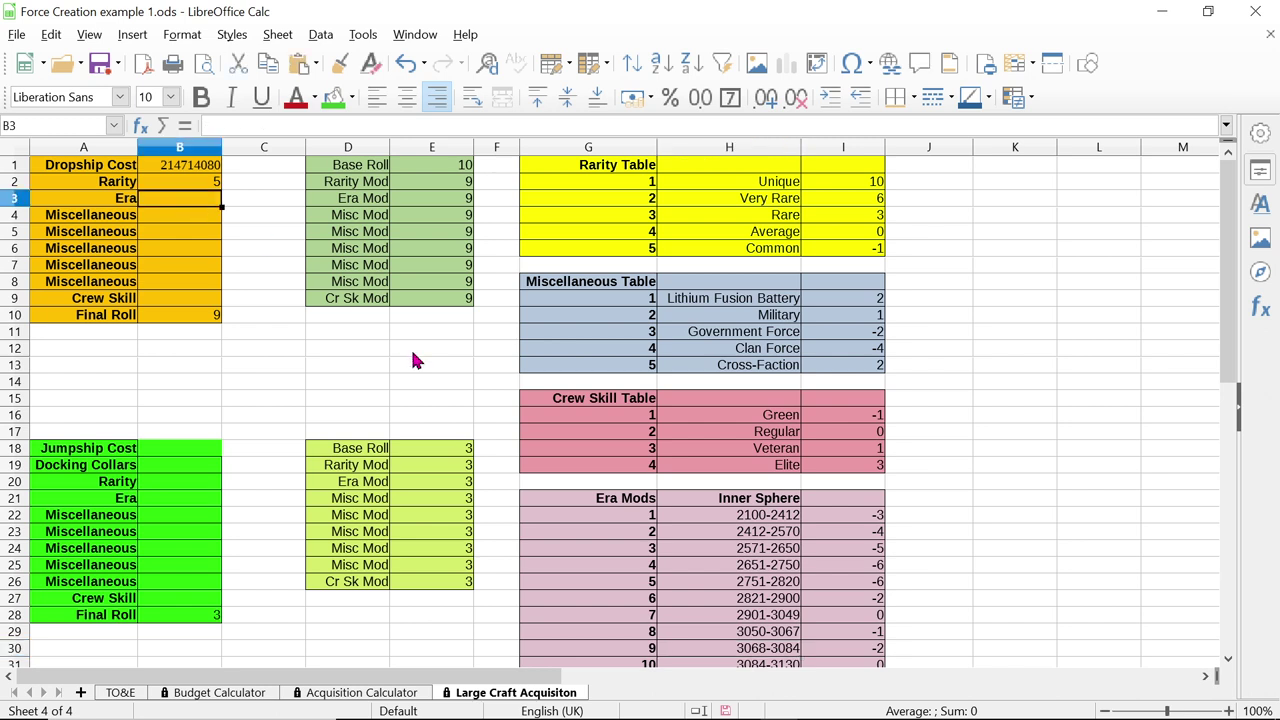
{"action": "type", "text": "9"}
{"action": "key", "text": "Return"}
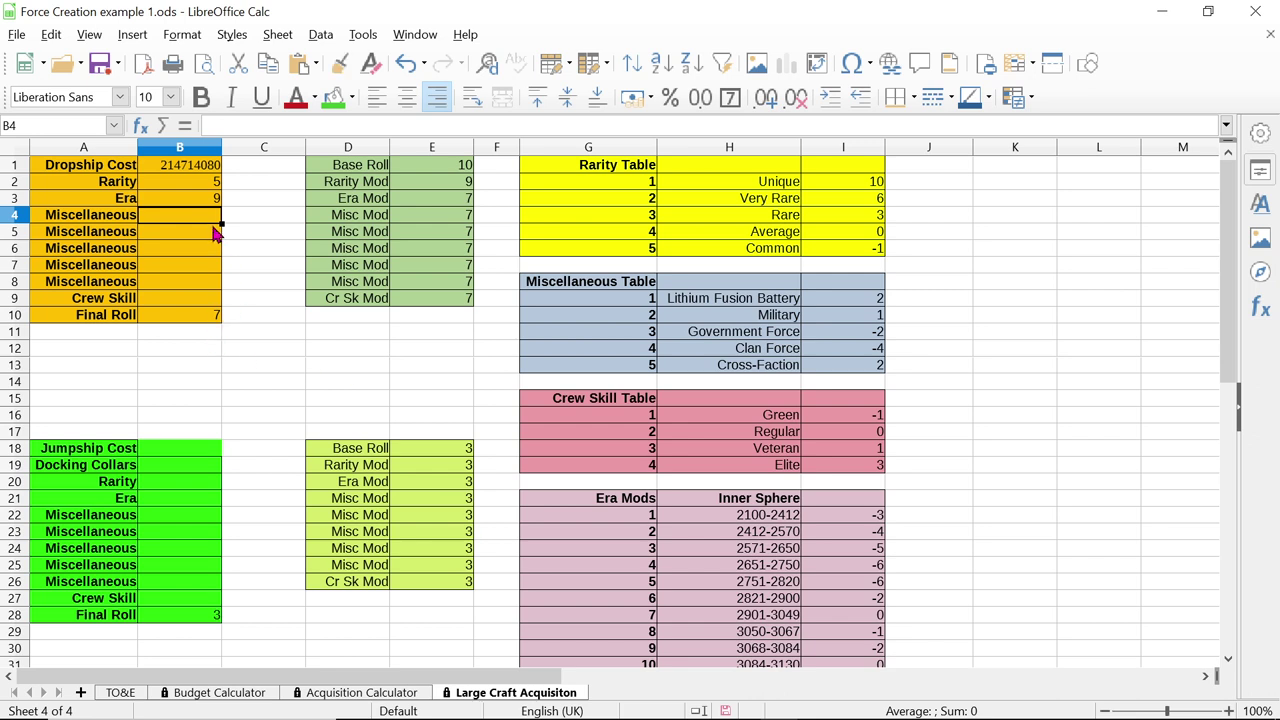
Review the Miscellaneous Table and set the first dropship Miscellaneous modifier in cell B4 to 3 for Government Force
{"action": "left_click_drag", "start_coordinate": [106, 222], "coordinate": [131, 288]}
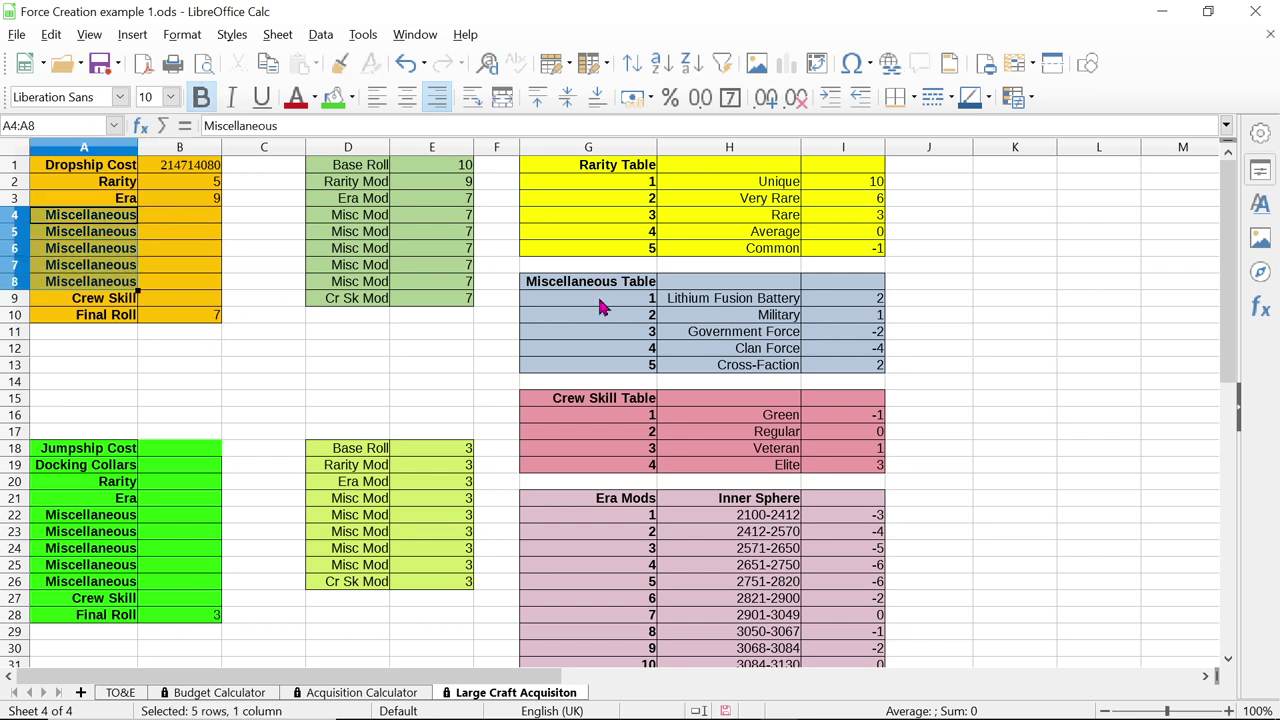
{"action": "left_click", "coordinate": [702, 283]}
{"action": "left_click_drag", "start_coordinate": [698, 303], "coordinate": [724, 373]}
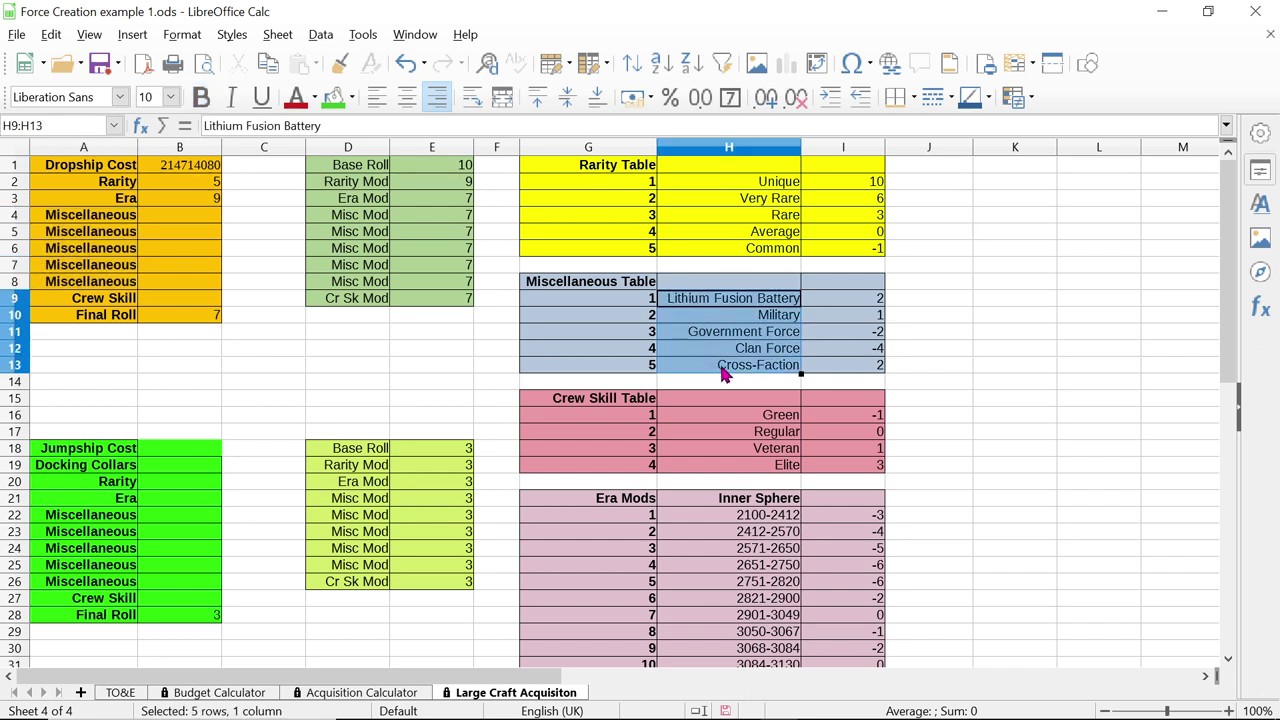
{"action": "left_click", "coordinate": [928, 338]}
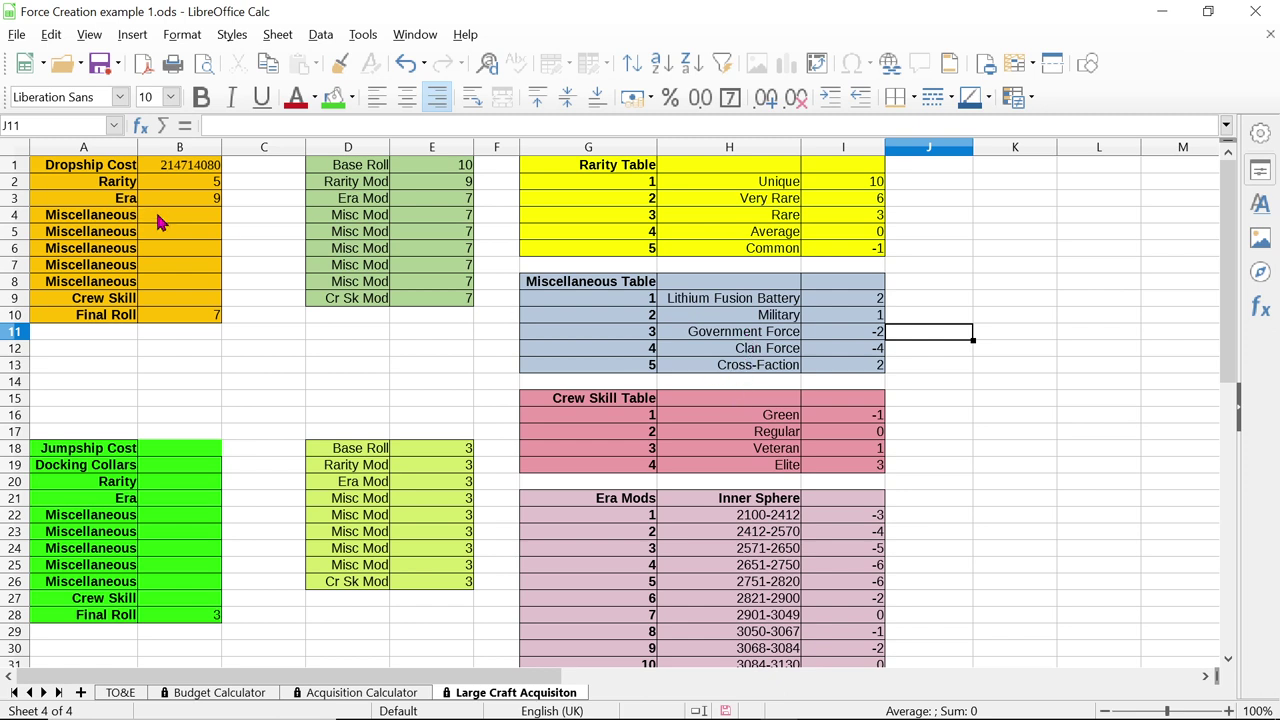
{"action": "left_click_drag", "start_coordinate": [155, 207], "coordinate": [157, 285]}
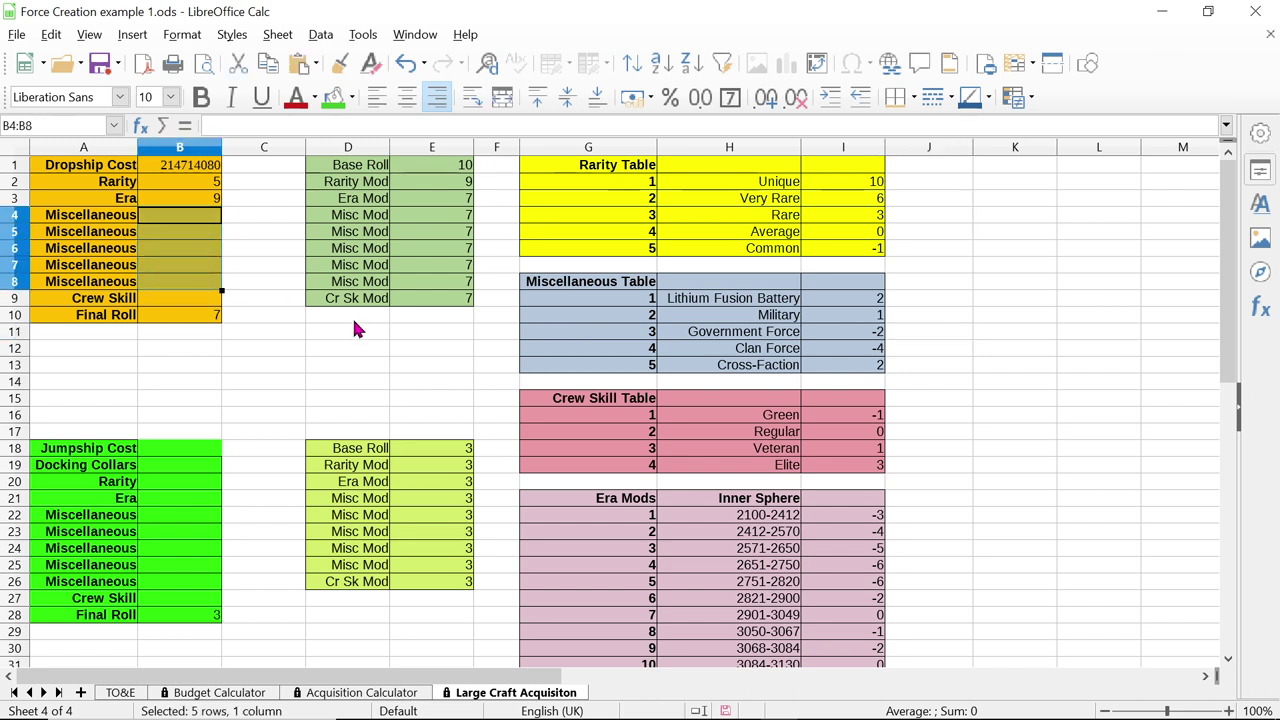
{"action": "left_click", "coordinate": [215, 220]}
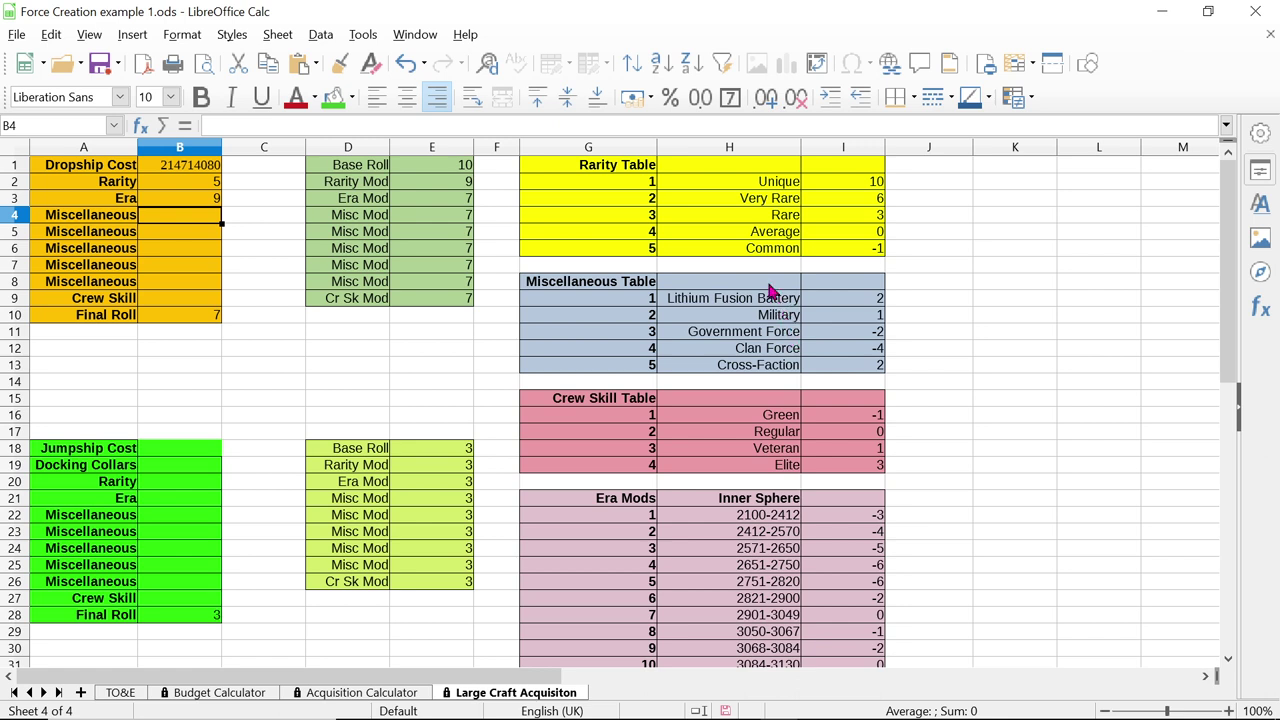
{"action": "left_click", "coordinate": [791, 318]}
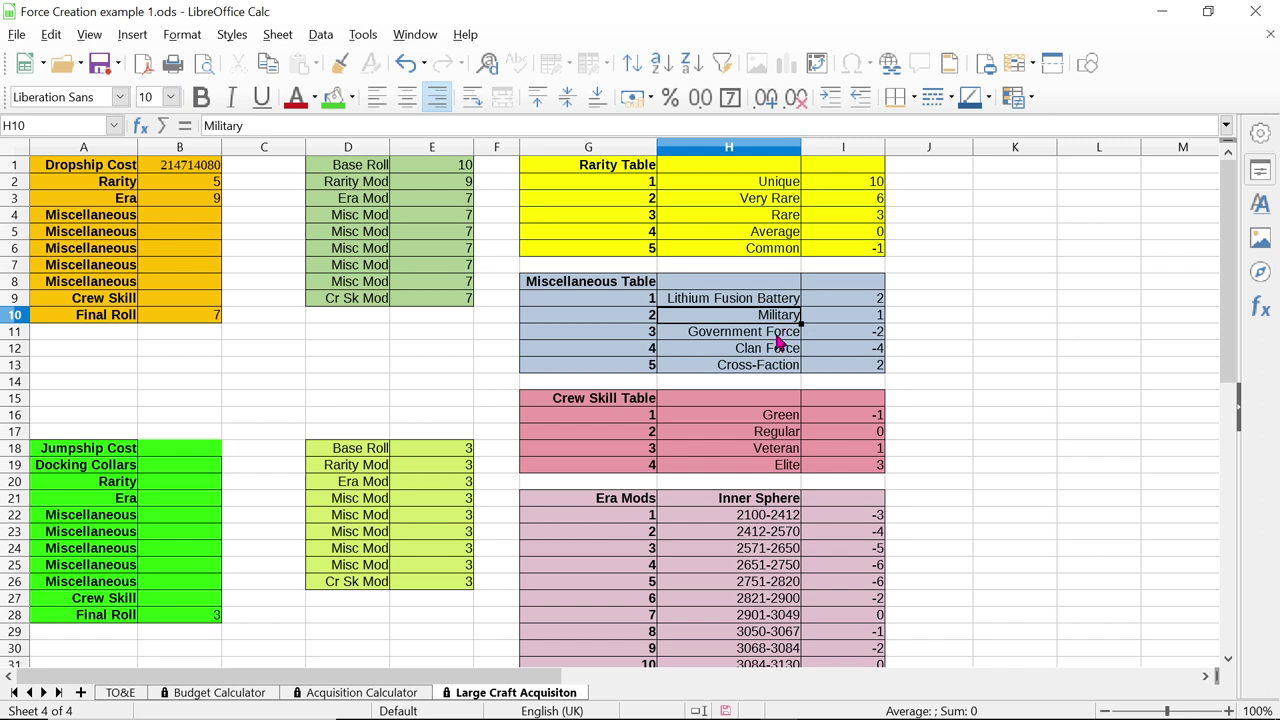
{"action": "left_click", "coordinate": [778, 333]}
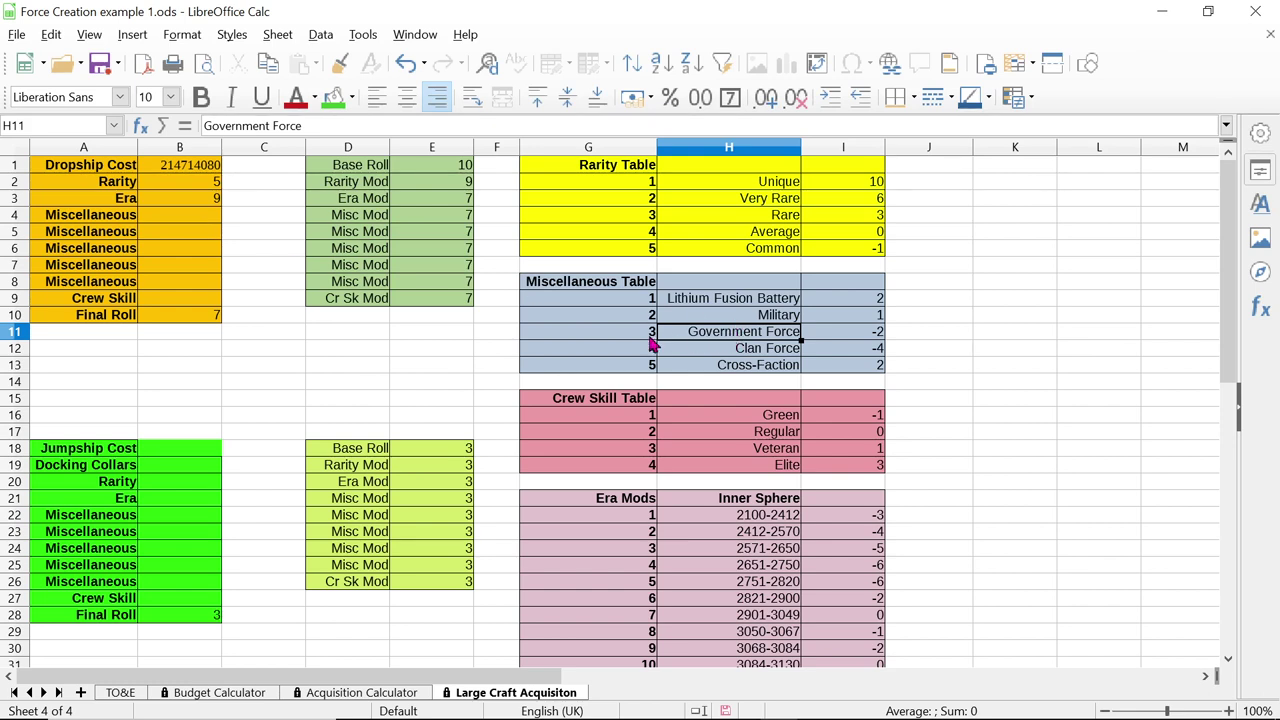
{"action": "left_click", "coordinate": [196, 213]}
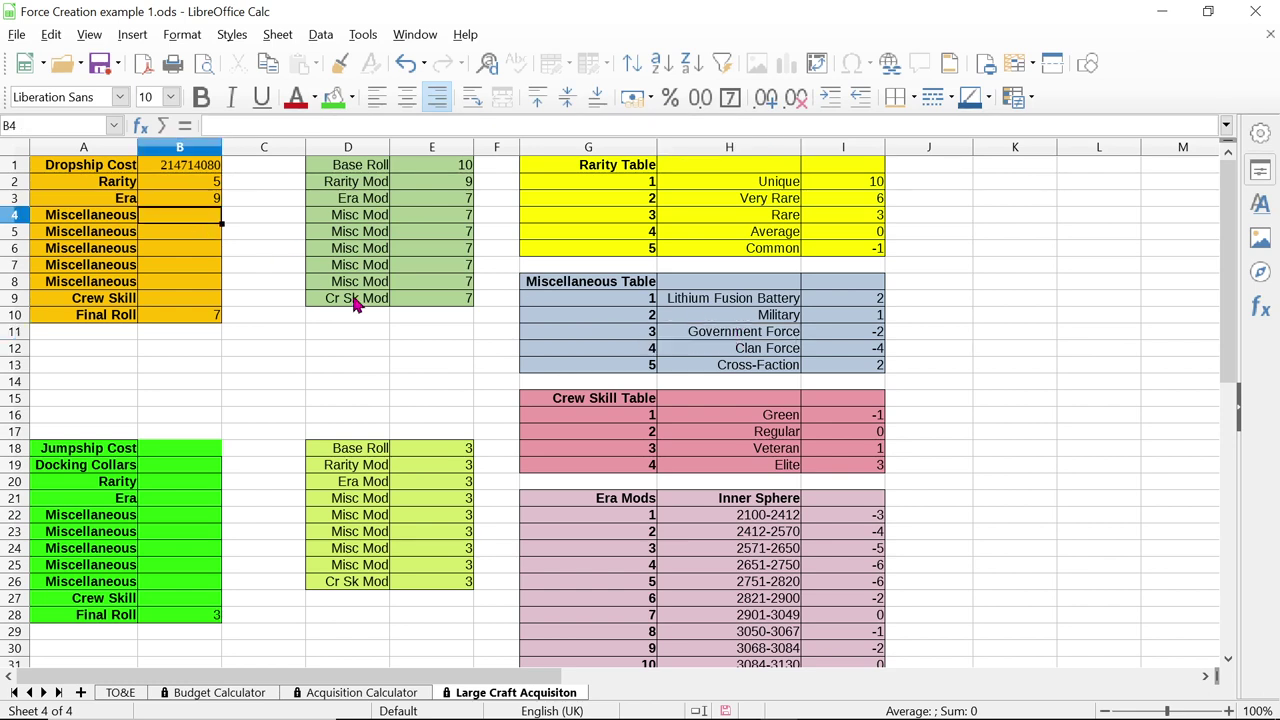
{"action": "type", "text": "3"}
{"action": "key", "text": "Return"}
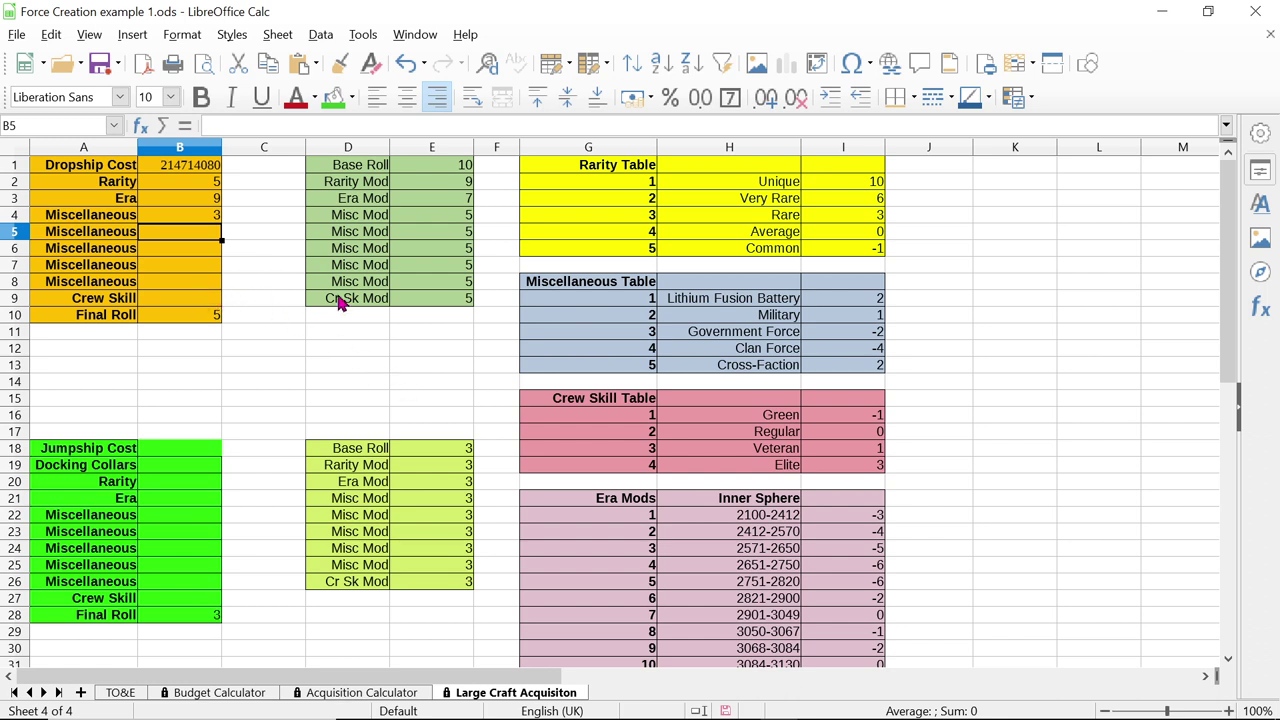
Review the Crew Skill Table levels and set the dropship Crew Skill in cell B9 to 1 for Green
{"action": "left_click", "coordinate": [772, 418]}
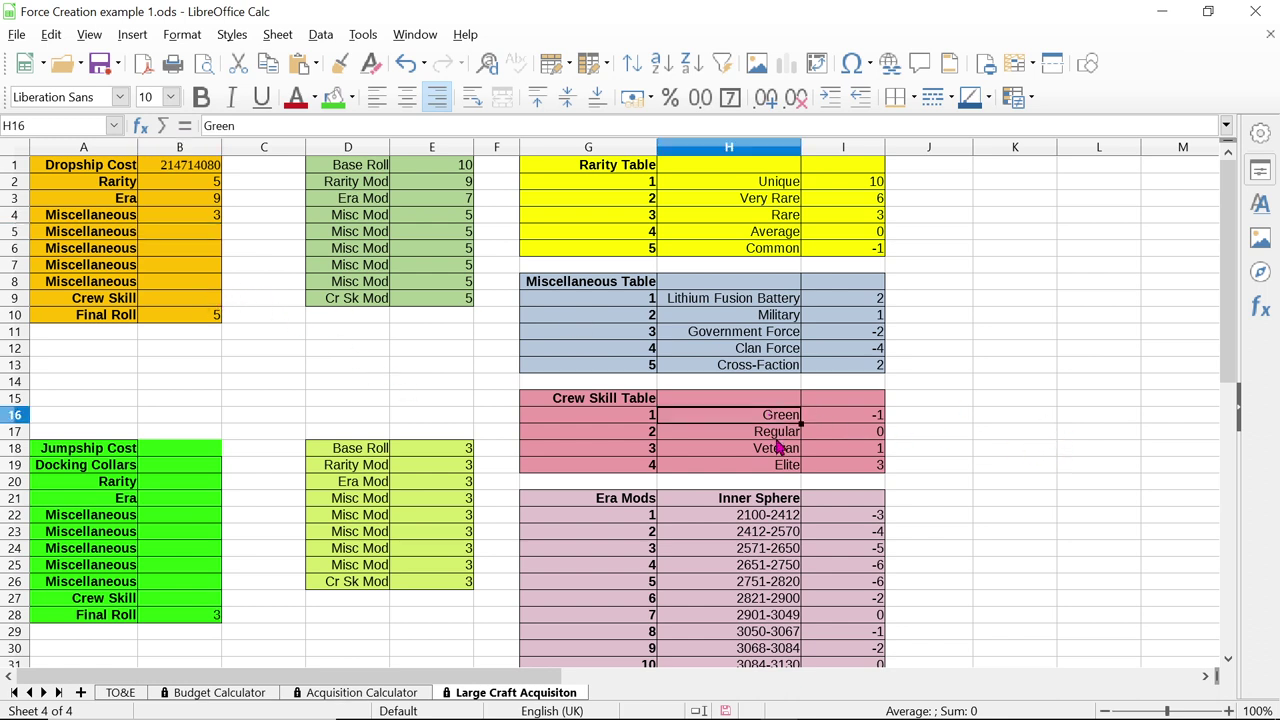
{"action": "left_click", "coordinate": [775, 434]}
{"action": "left_click", "coordinate": [772, 452]}
{"action": "left_click", "coordinate": [775, 466]}
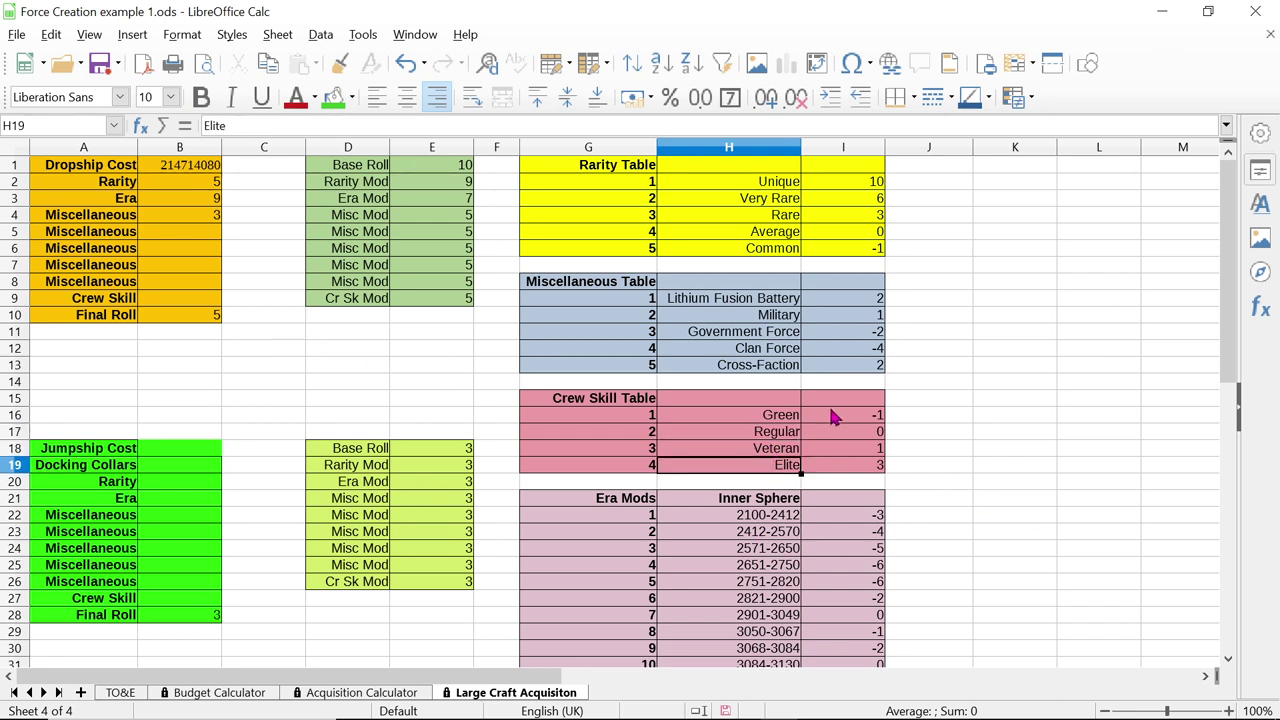
{"action": "left_click", "coordinate": [741, 416]}
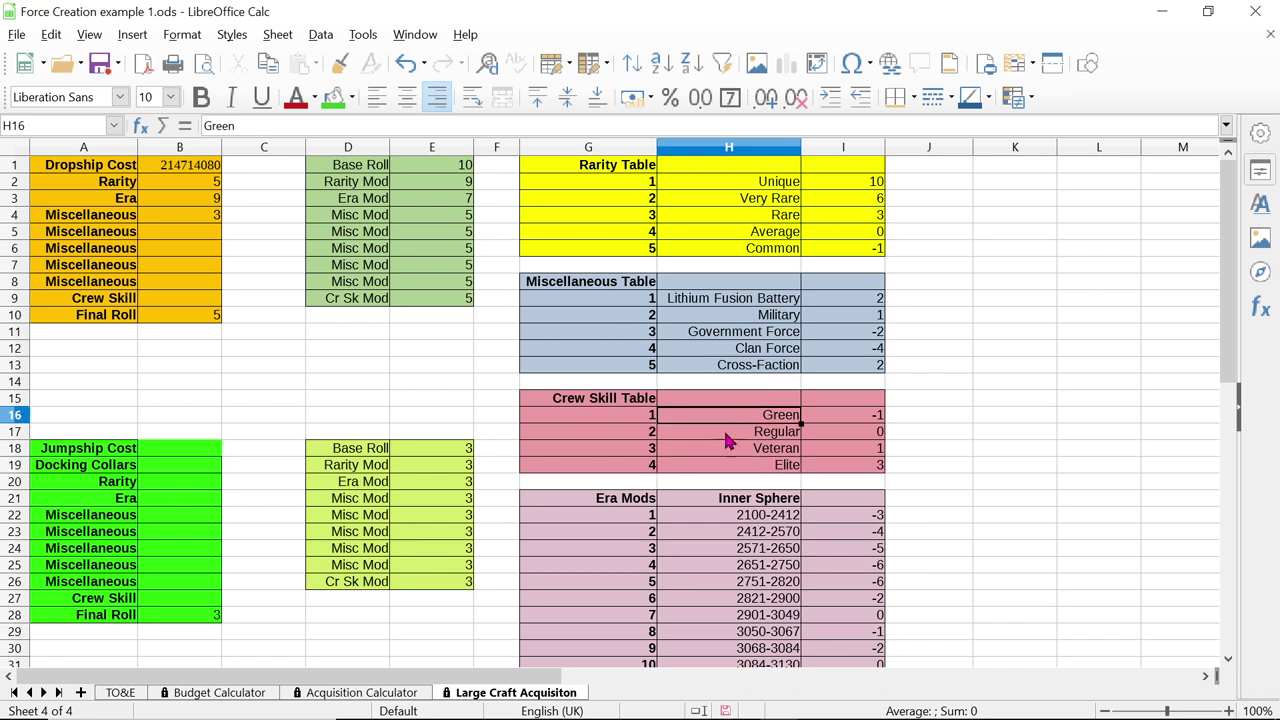
{"action": "left_click", "coordinate": [182, 298]}
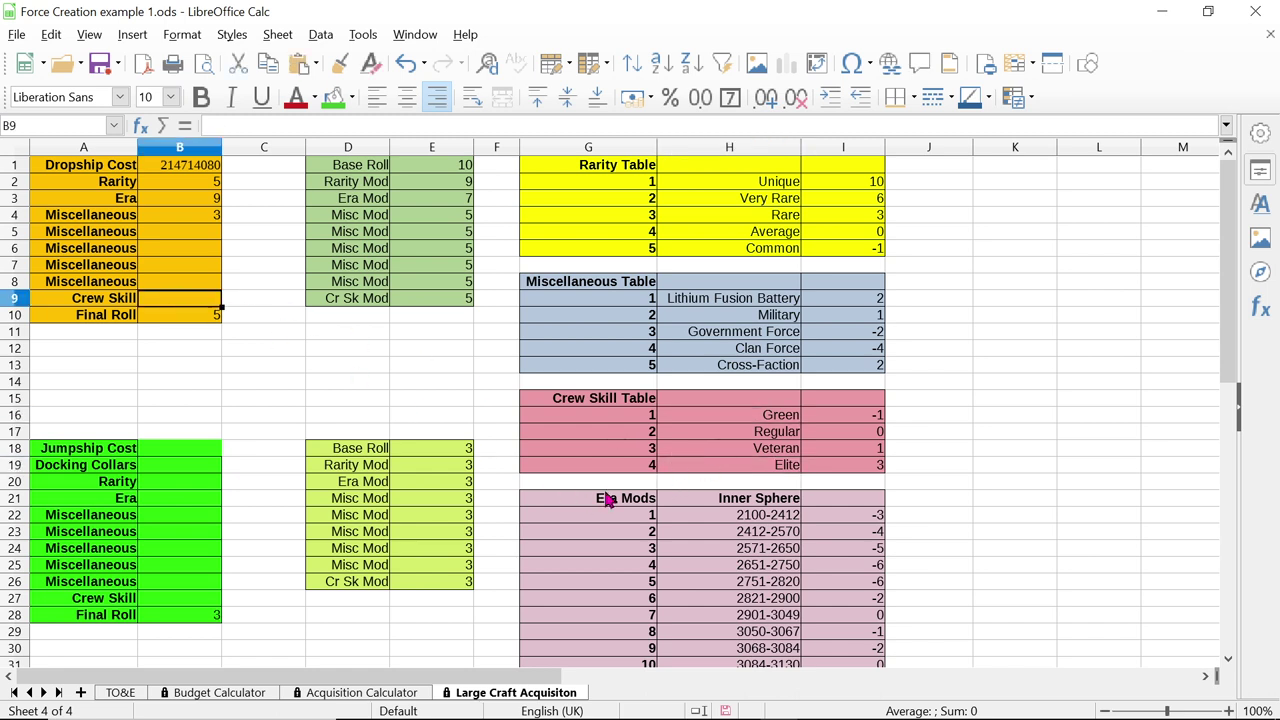
{"action": "type", "text": "1"}
{"action": "key", "text": "Return"}
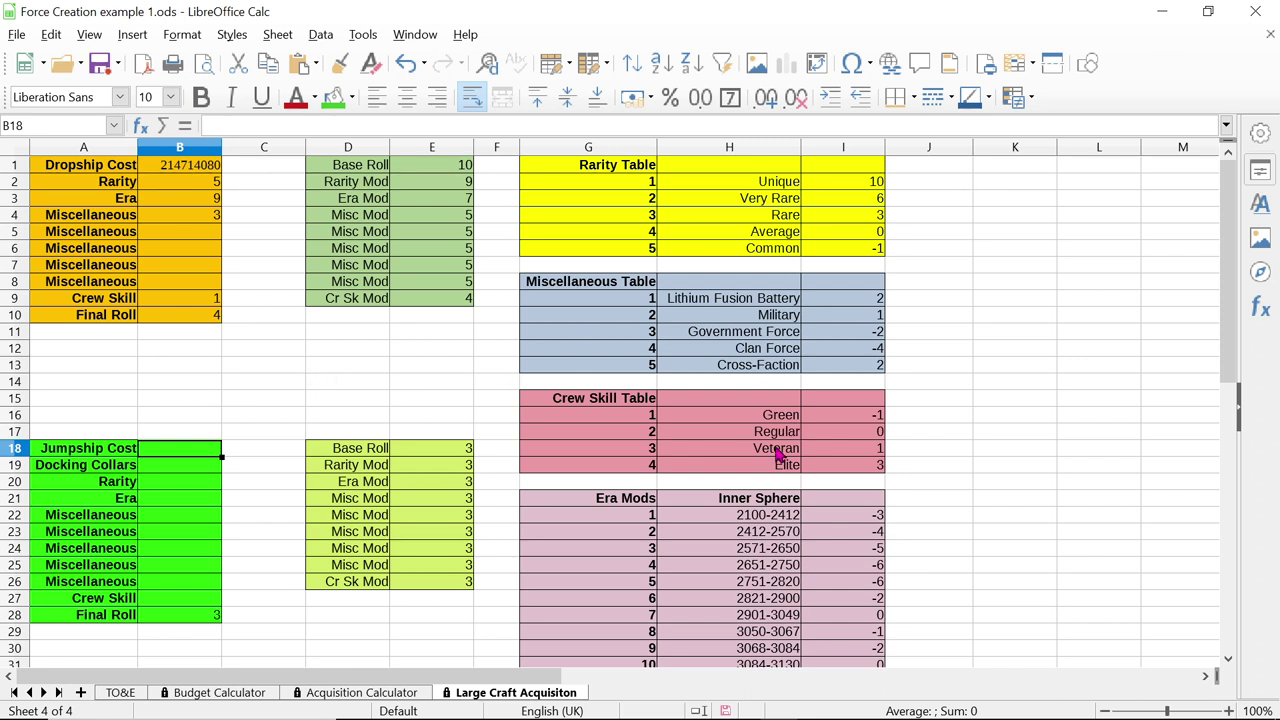
Set the dropship Crew Skill in cell B9 to 4 for Elite and check the Final Roll in B10
{"action": "left_click", "coordinate": [205, 304]}
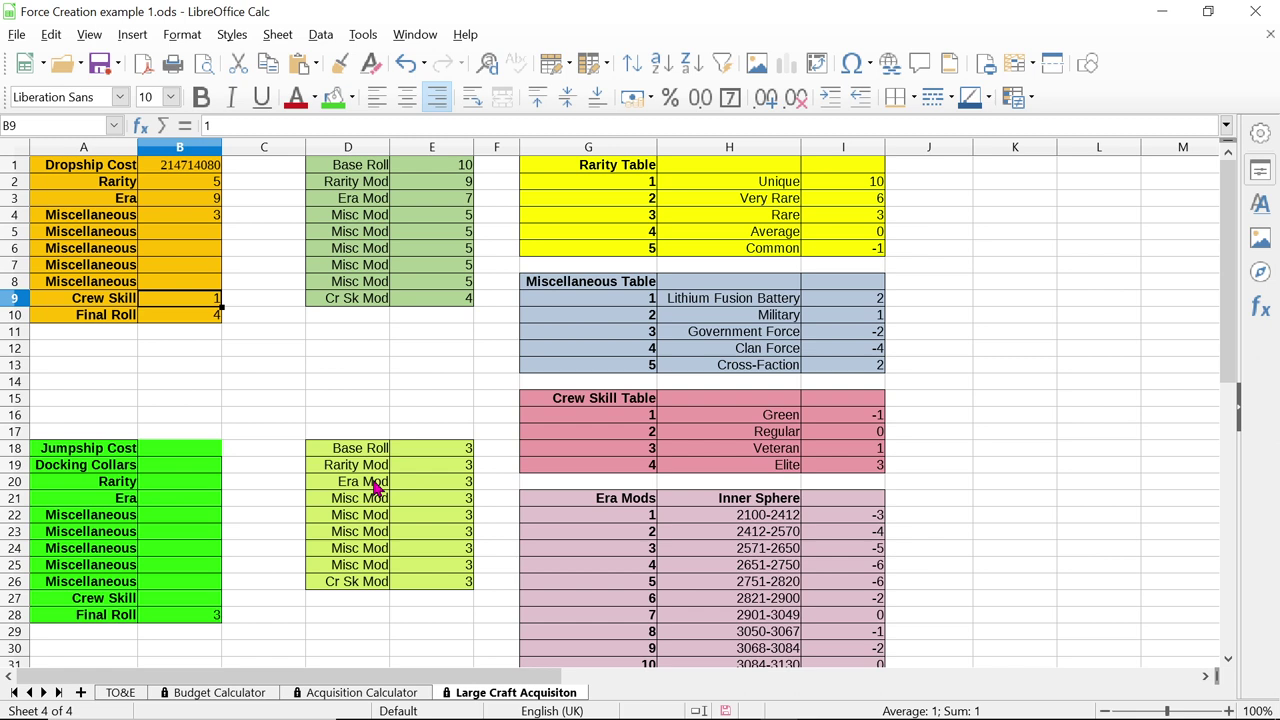
{"action": "type", "text": "4"}
{"action": "key", "text": "Return"}
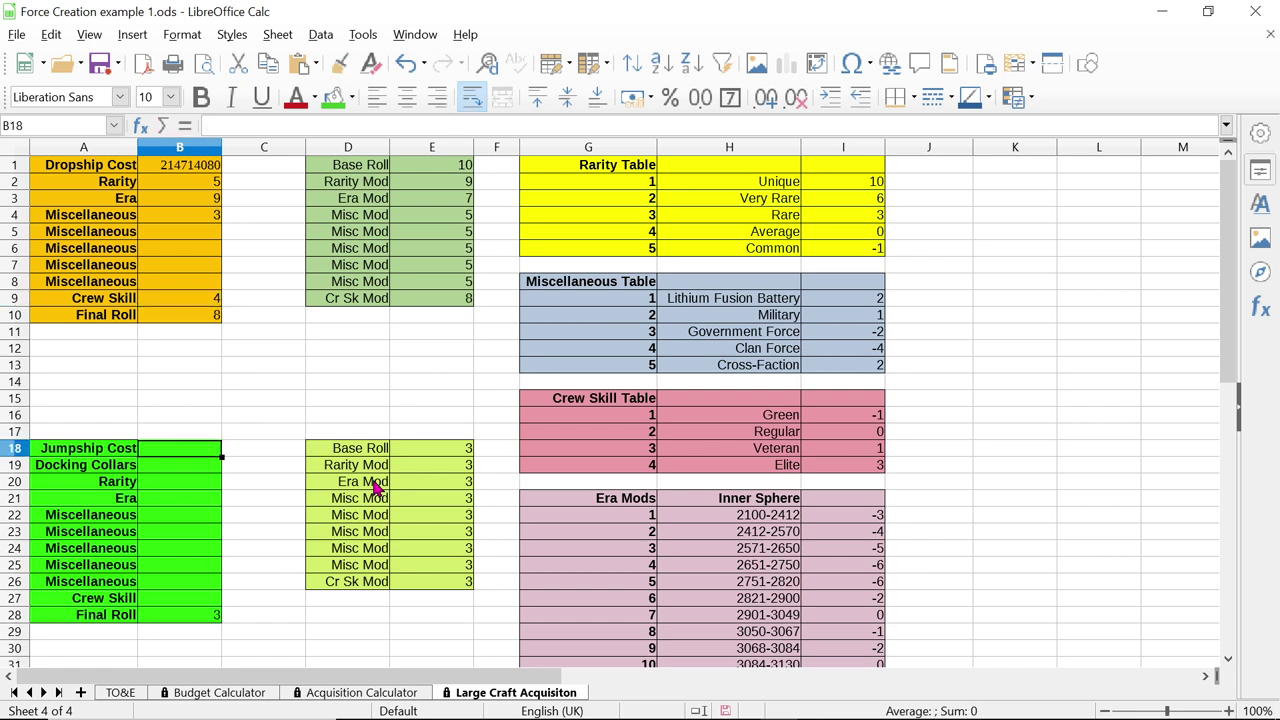
{"action": "left_click", "coordinate": [179, 318]}
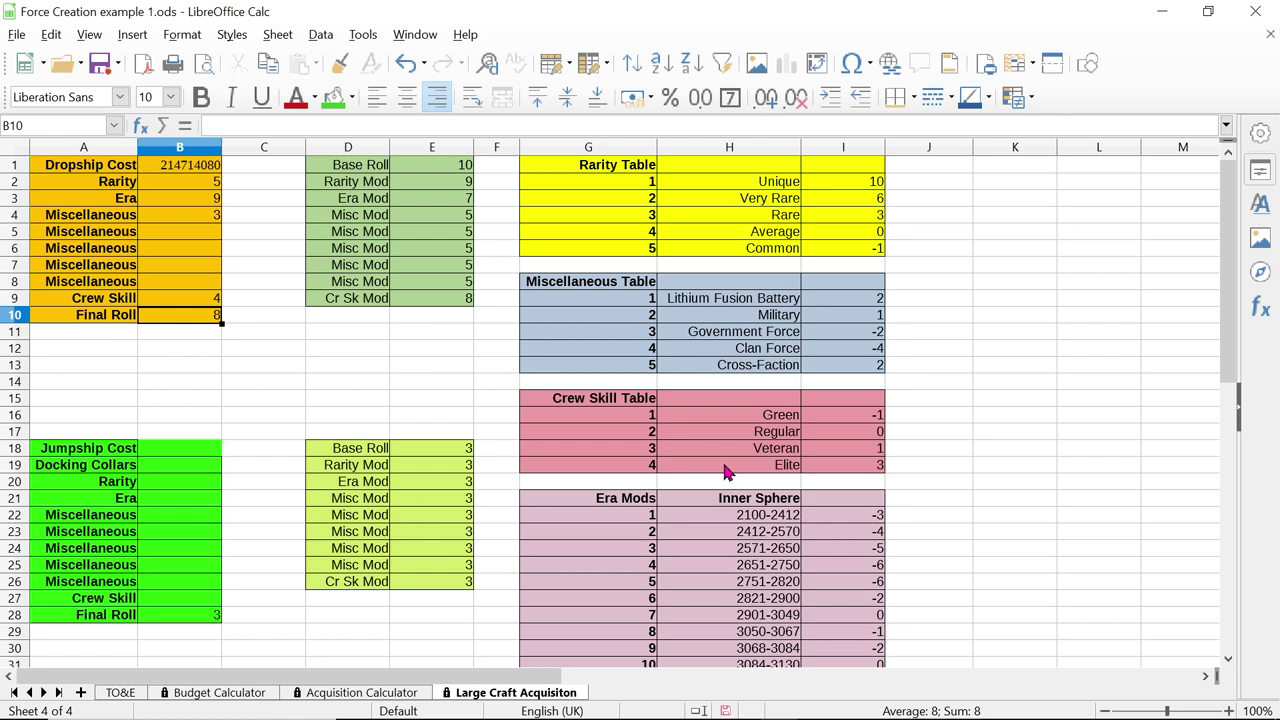
Review the Crew Skill Table levels and set the dropship Crew Skill in cell B9 back to 1 for Green
{"action": "left_click", "coordinate": [726, 472]}
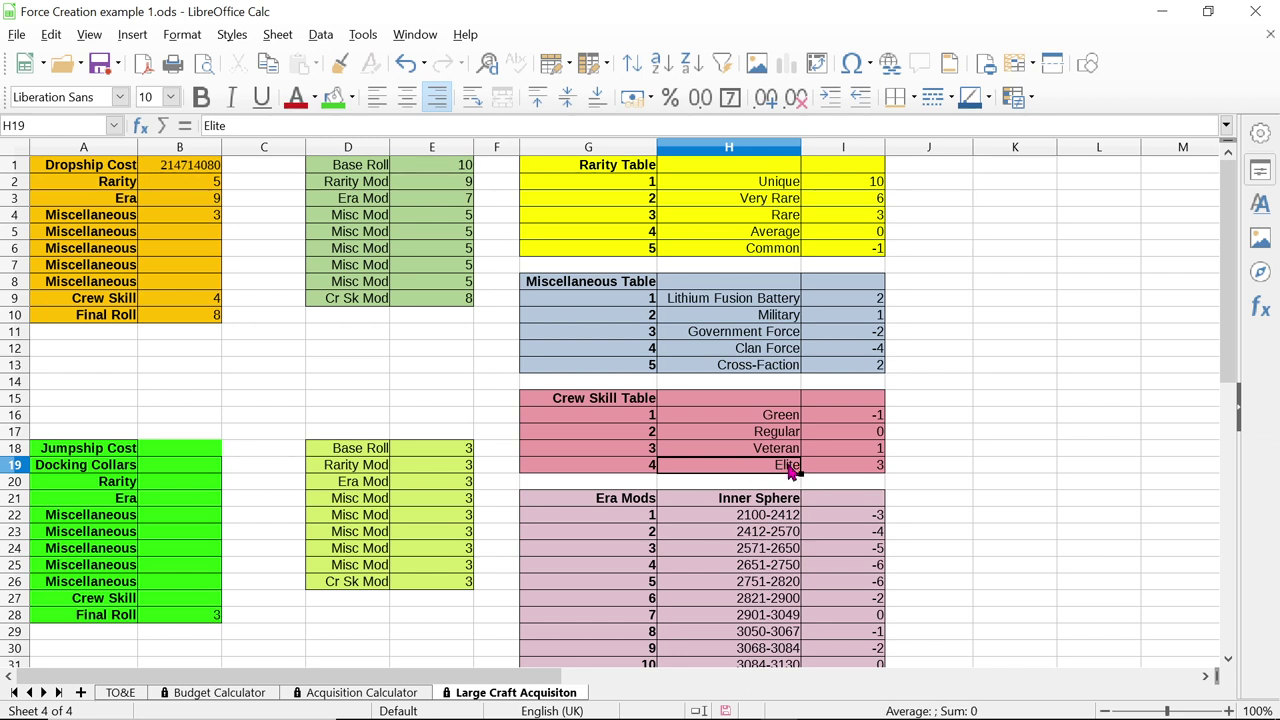
{"action": "left_click", "coordinate": [776, 416]}
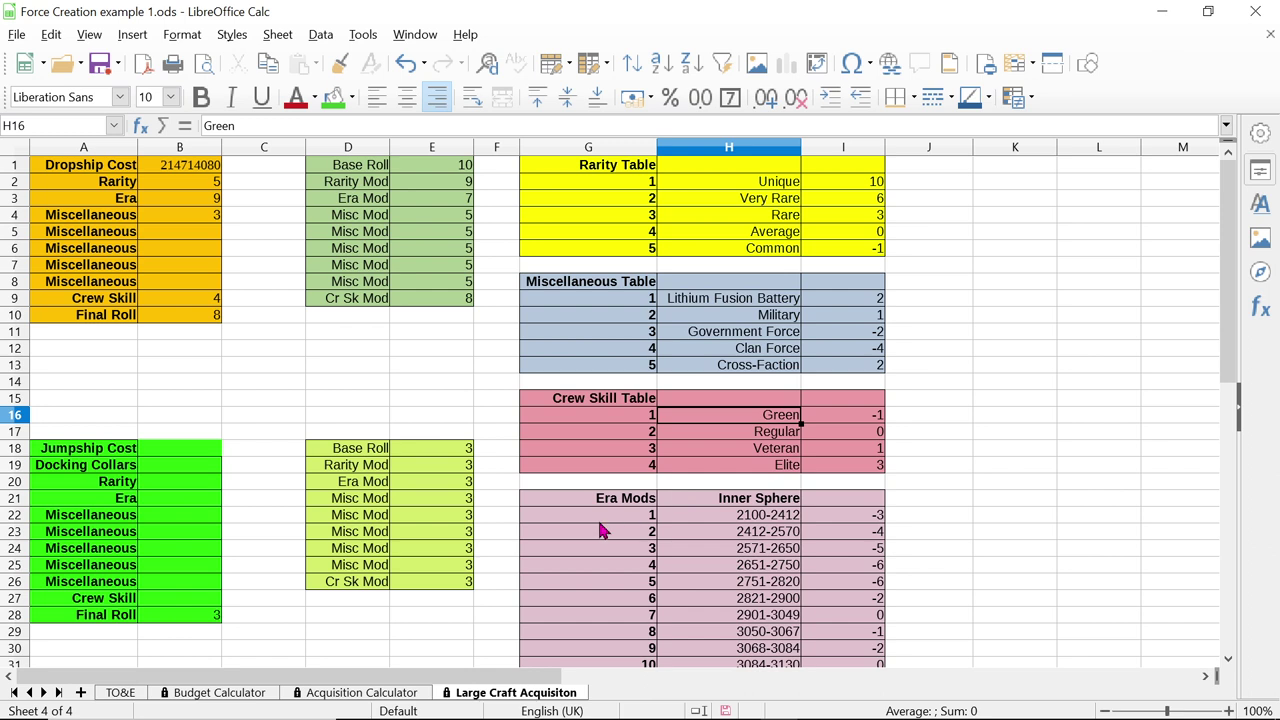
{"action": "left_click", "coordinate": [207, 303]}
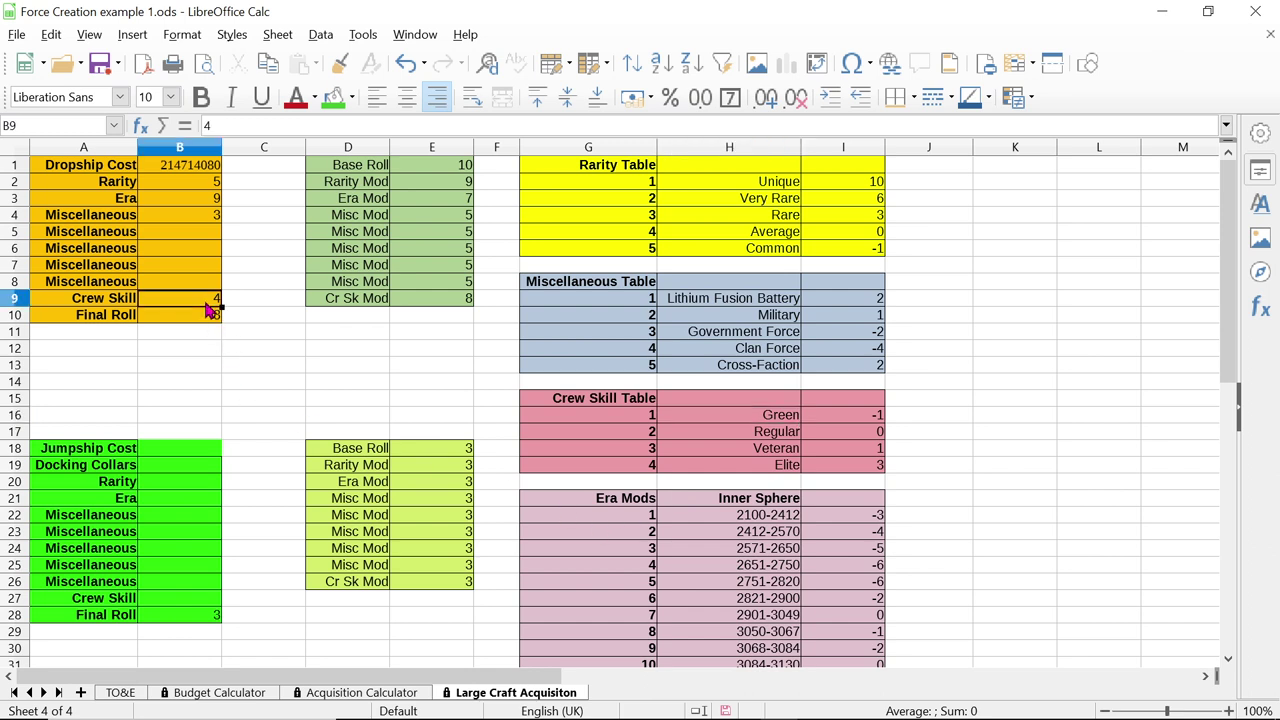
{"action": "left_click", "coordinate": [588, 418]}
{"action": "key", "text": "ctrl+b"}
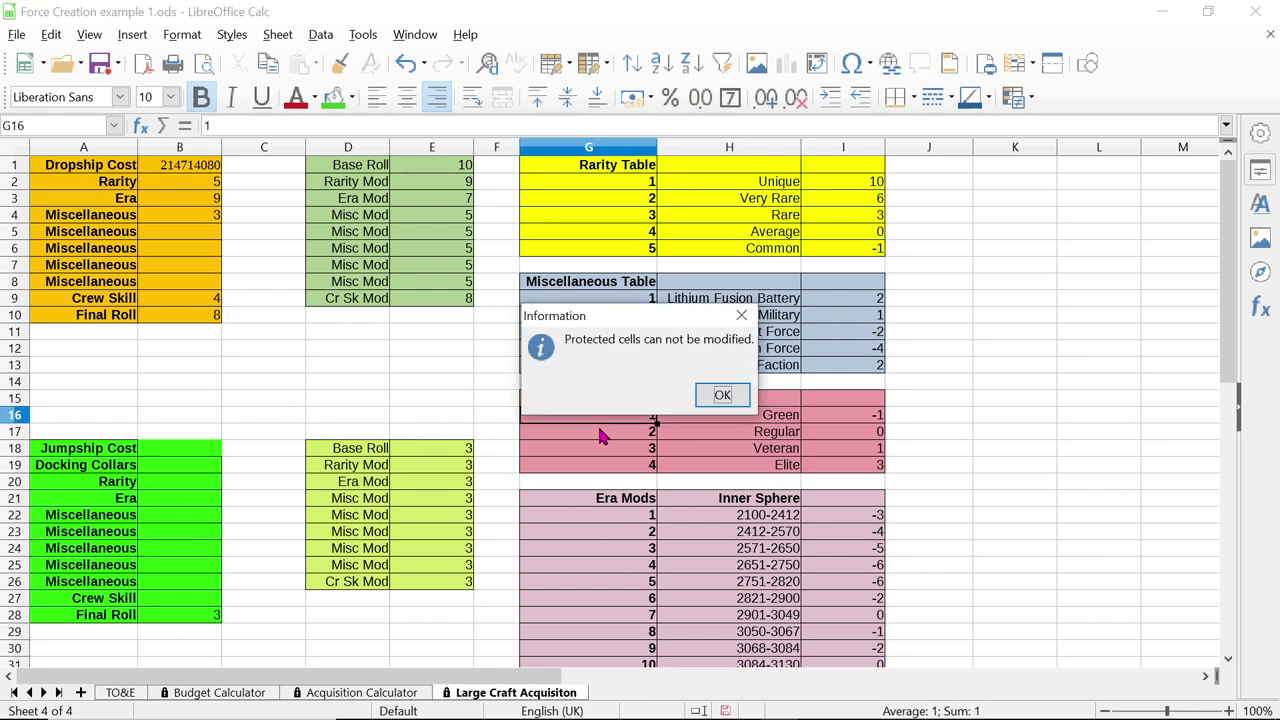
{"action": "left_click", "coordinate": [725, 395]}
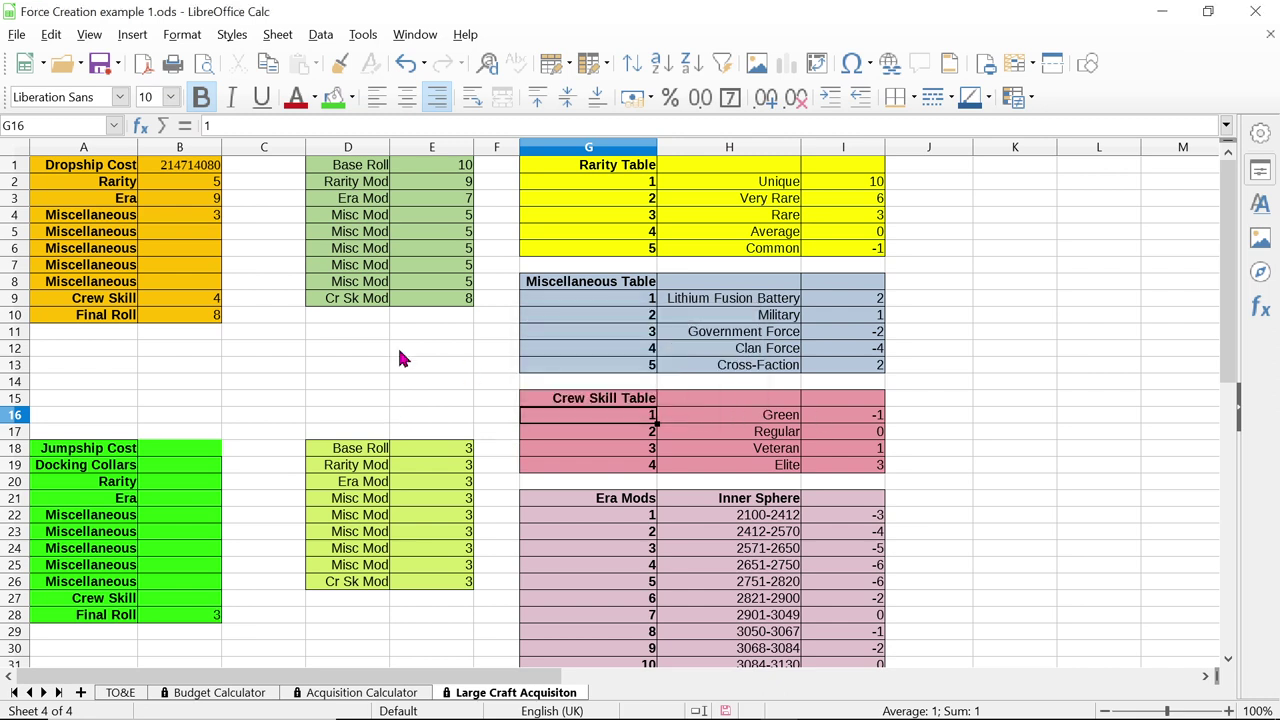
{"action": "left_click", "coordinate": [197, 298]}
{"action": "type", "text": "1"}
{"action": "key", "text": "Return"}
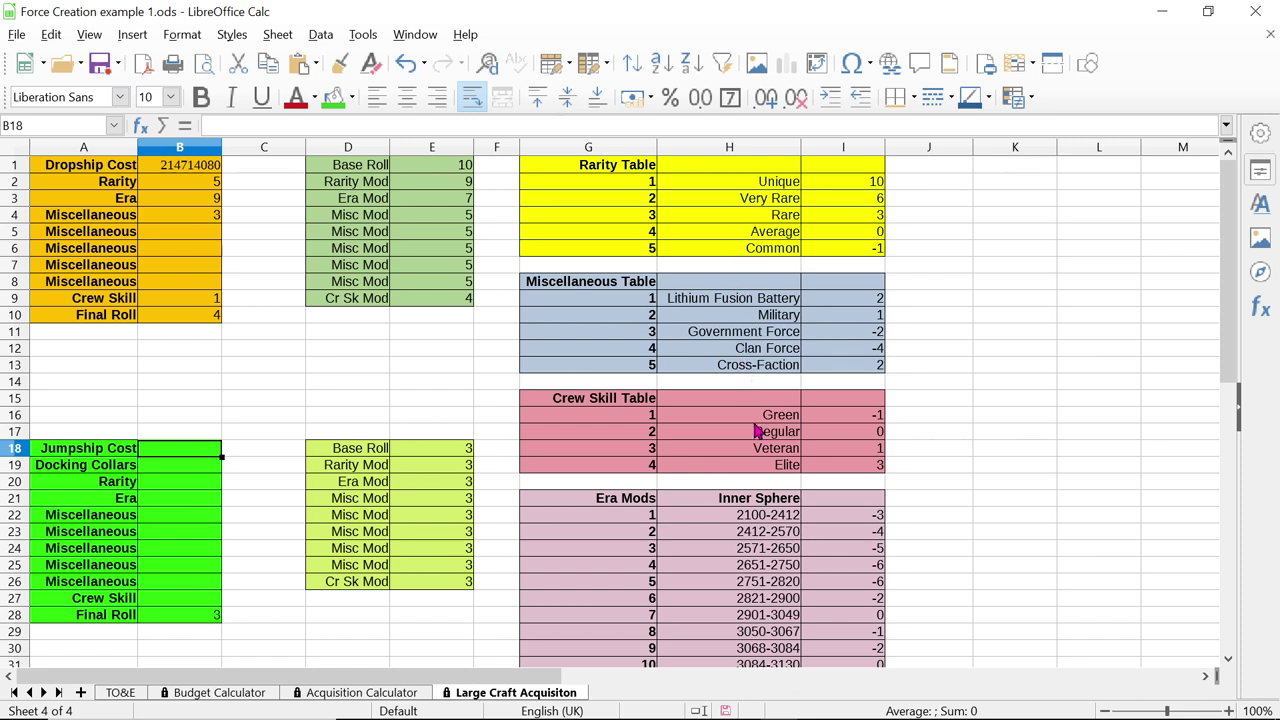
Switch to the MegaMekLab unit selector, set the unit type to Jumpship and clear the name filter
{"action": "scroll", "coordinate": [750, 451], "scroll_direction": "down", "scroll_amount": 3}
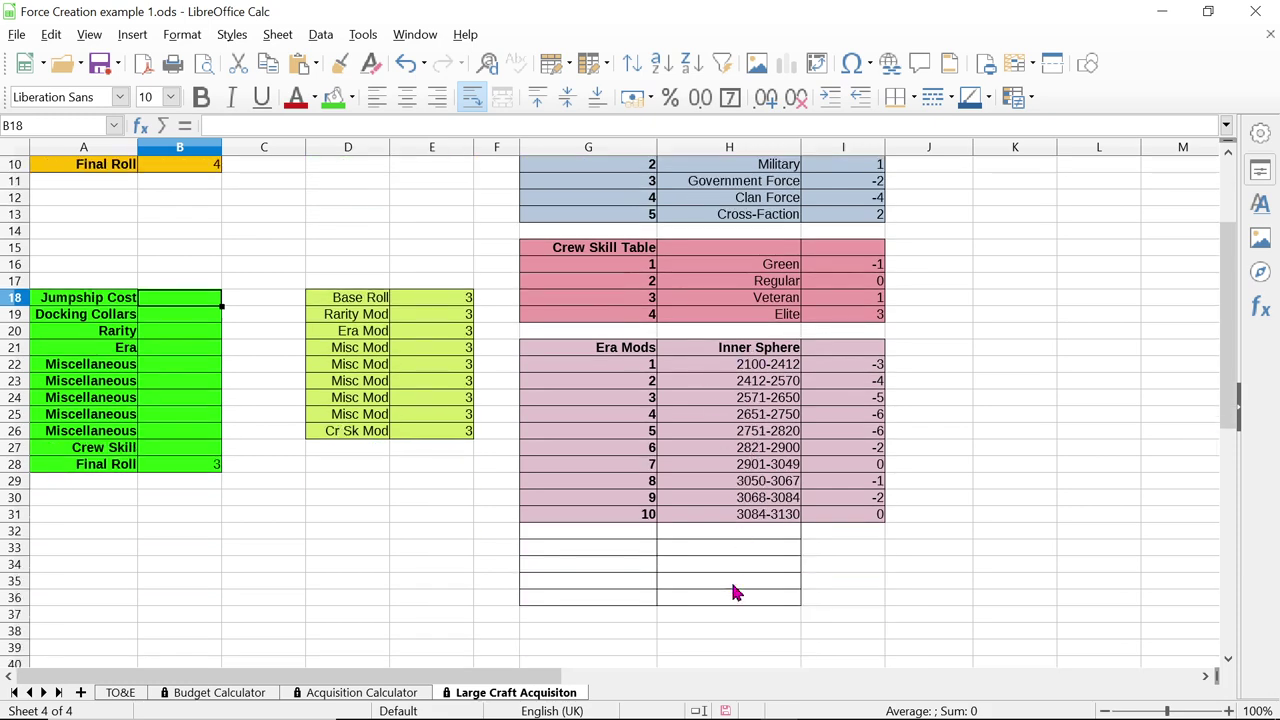
{"action": "scroll", "coordinate": [700, 580], "scroll_direction": "up", "scroll_amount": 3}
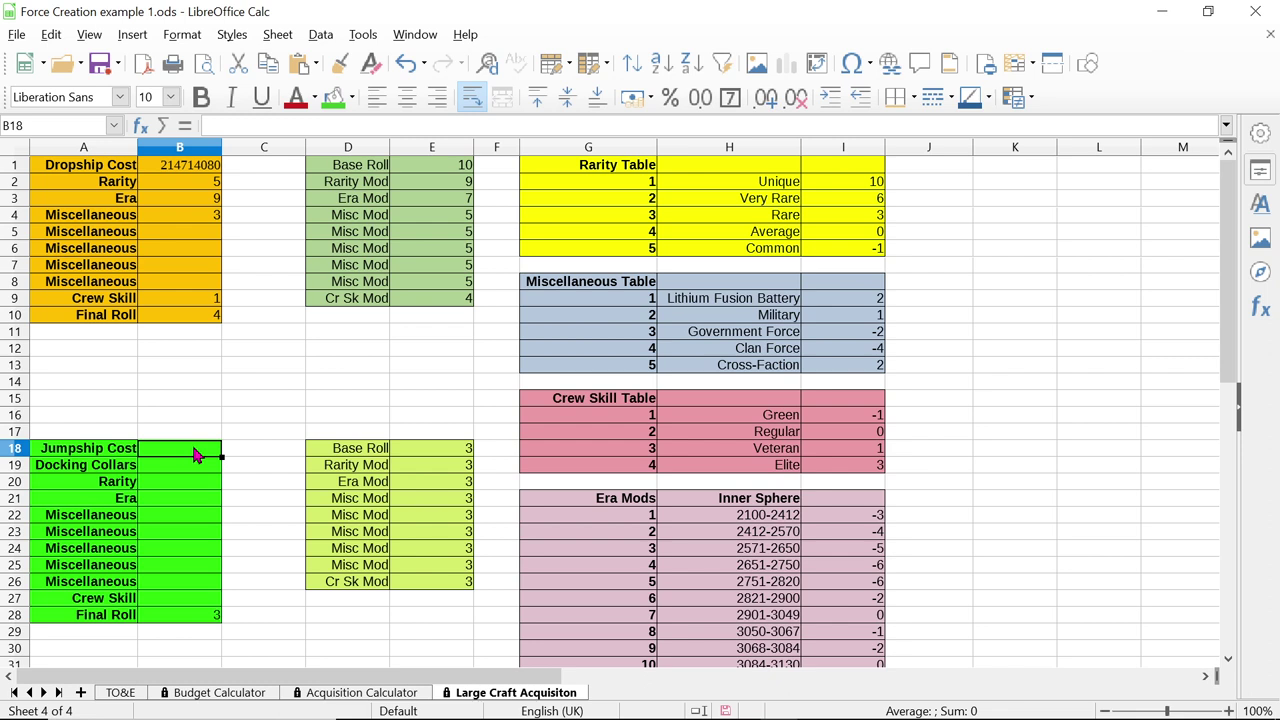
{"action": "mouse_move", "coordinate": [817, 712]}
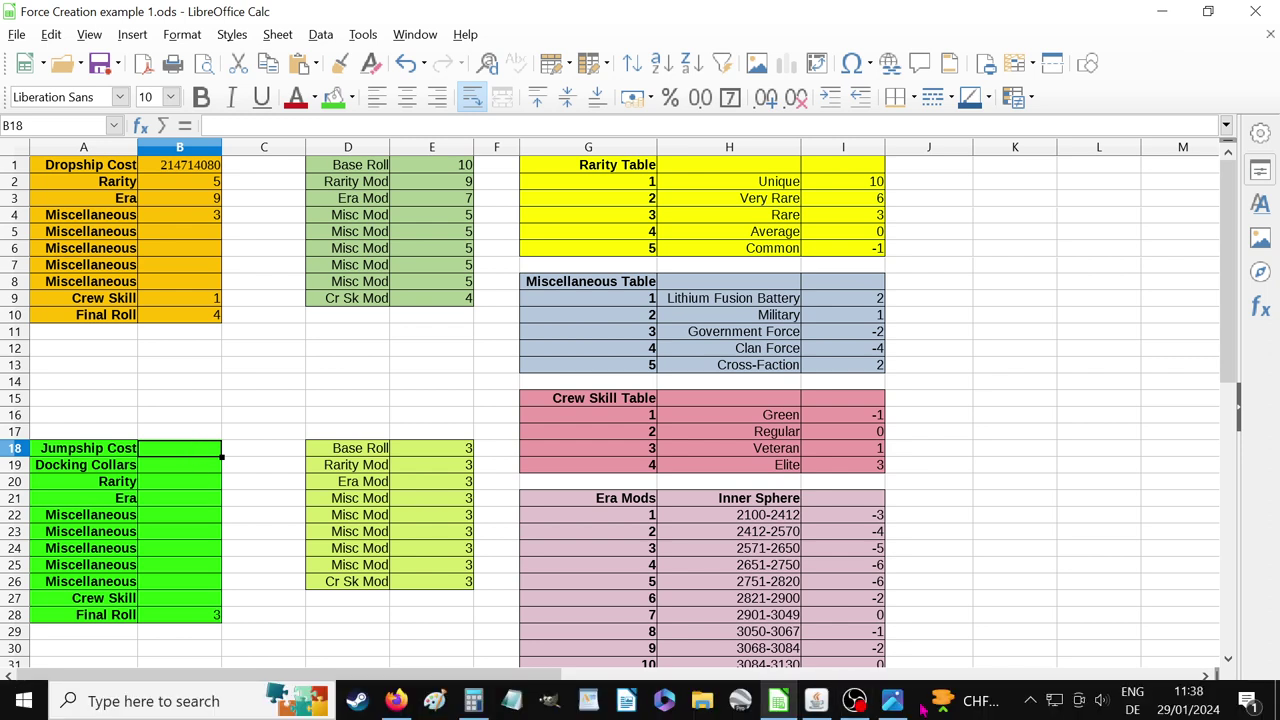
{"action": "left_click", "coordinate": [852, 702]}
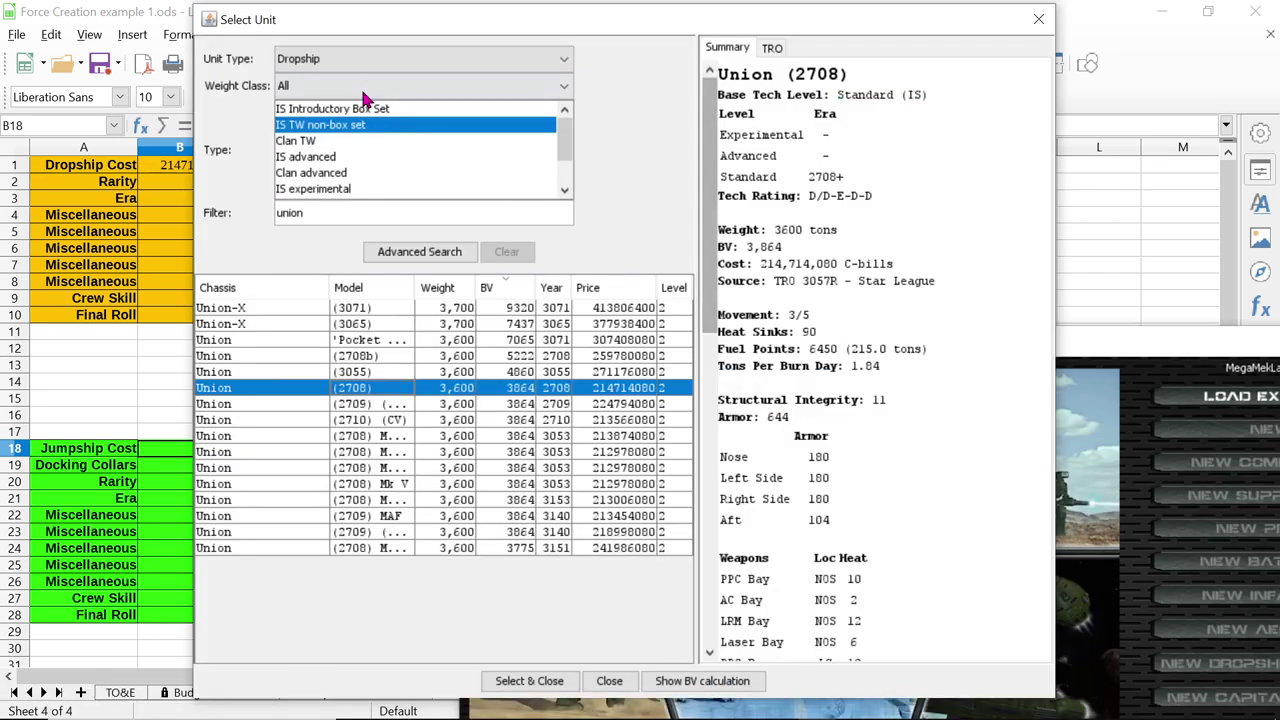
{"action": "left_click", "coordinate": [350, 62]}
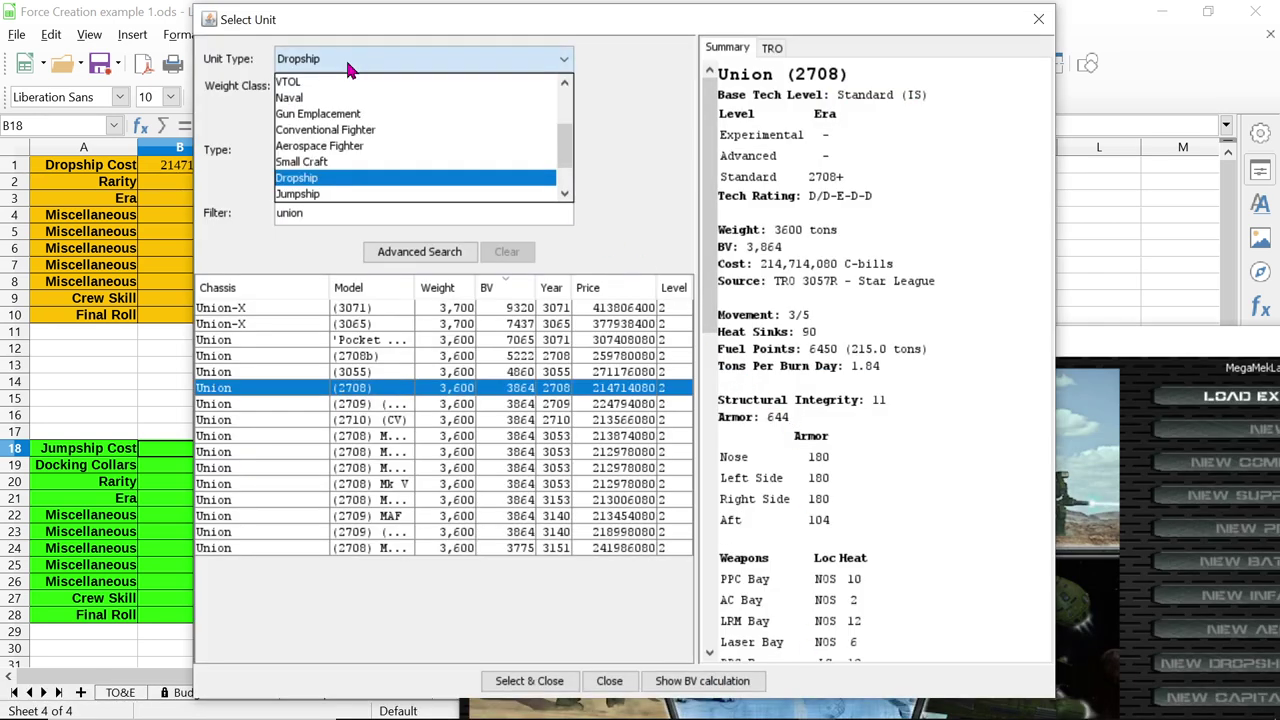
{"action": "left_click", "coordinate": [344, 195]}
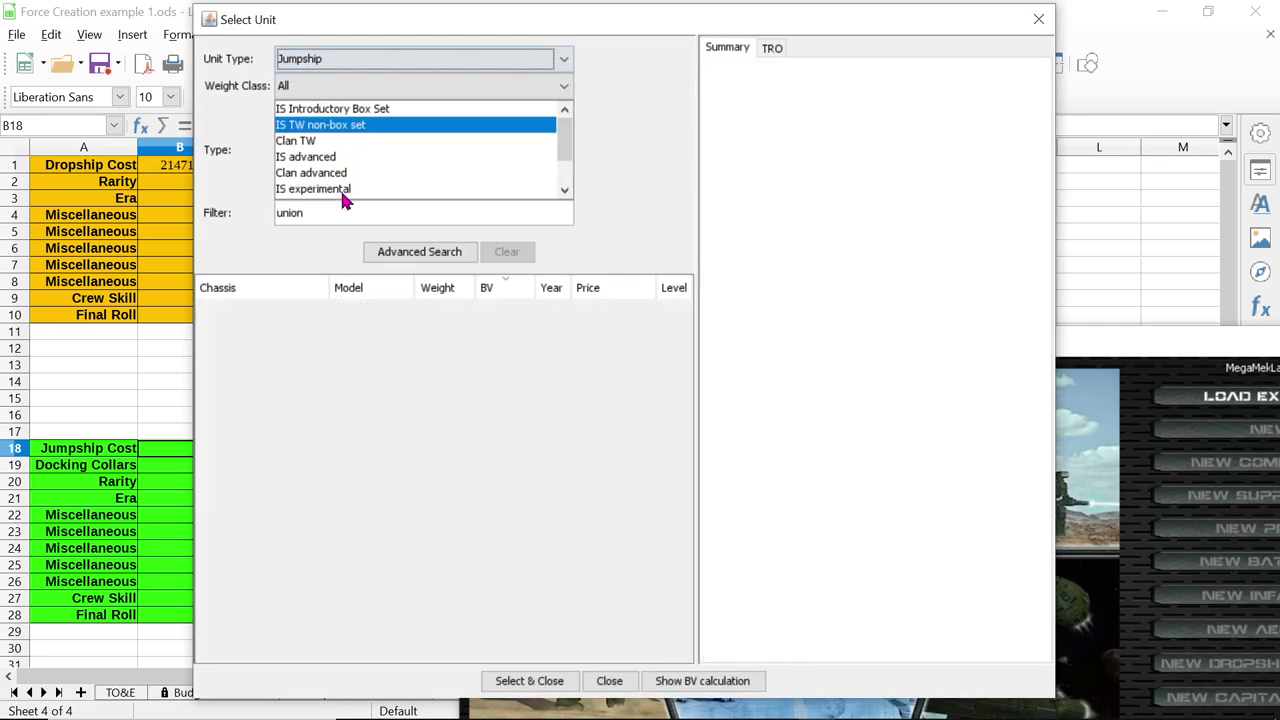
{"action": "left_click_drag", "start_coordinate": [326, 212], "coordinate": [214, 206]}
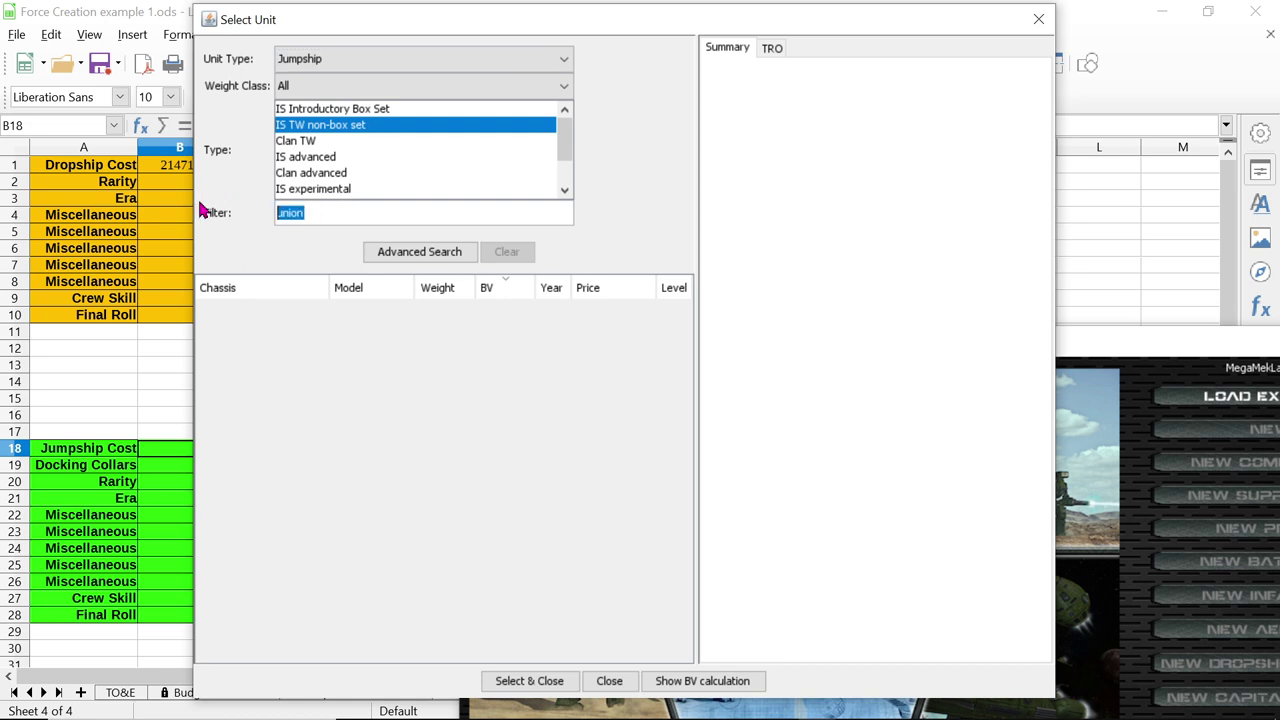
{"action": "key", "text": "BackSpace"}
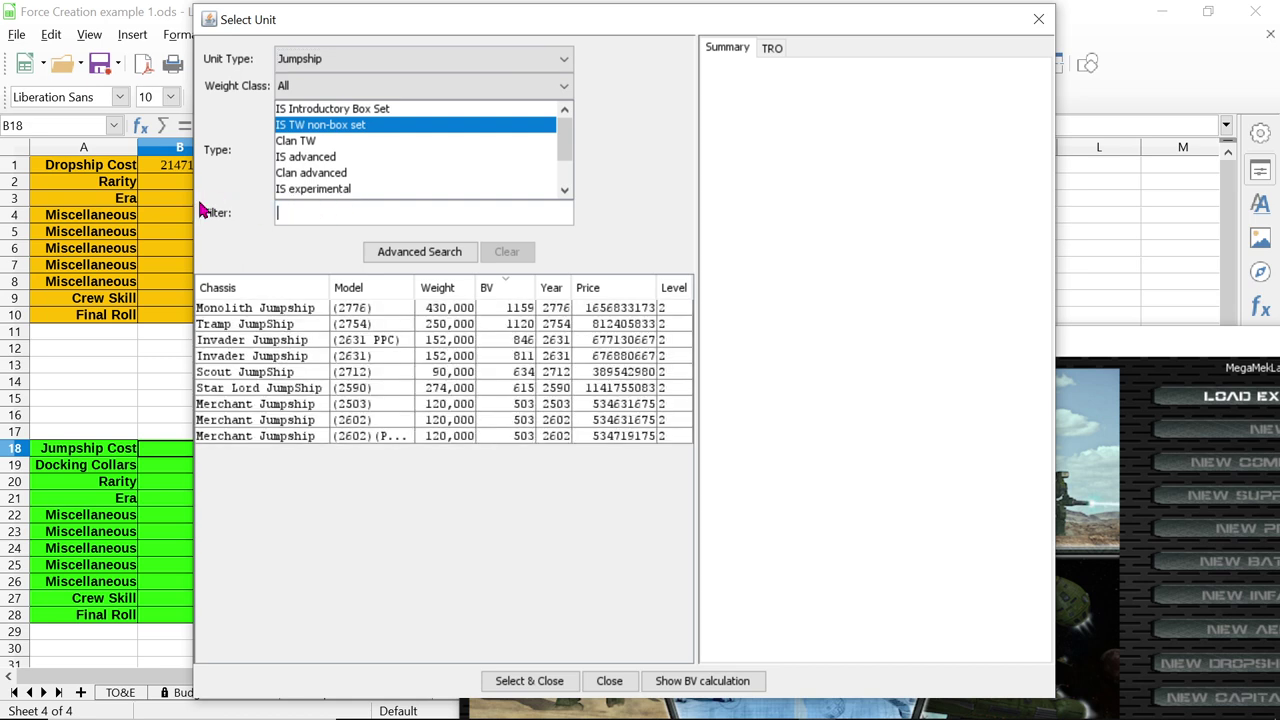
Sort the jumpships by ascending price, review the Scout JumpShip (2712) summary and load that unit
{"action": "left_click", "coordinate": [620, 295]}
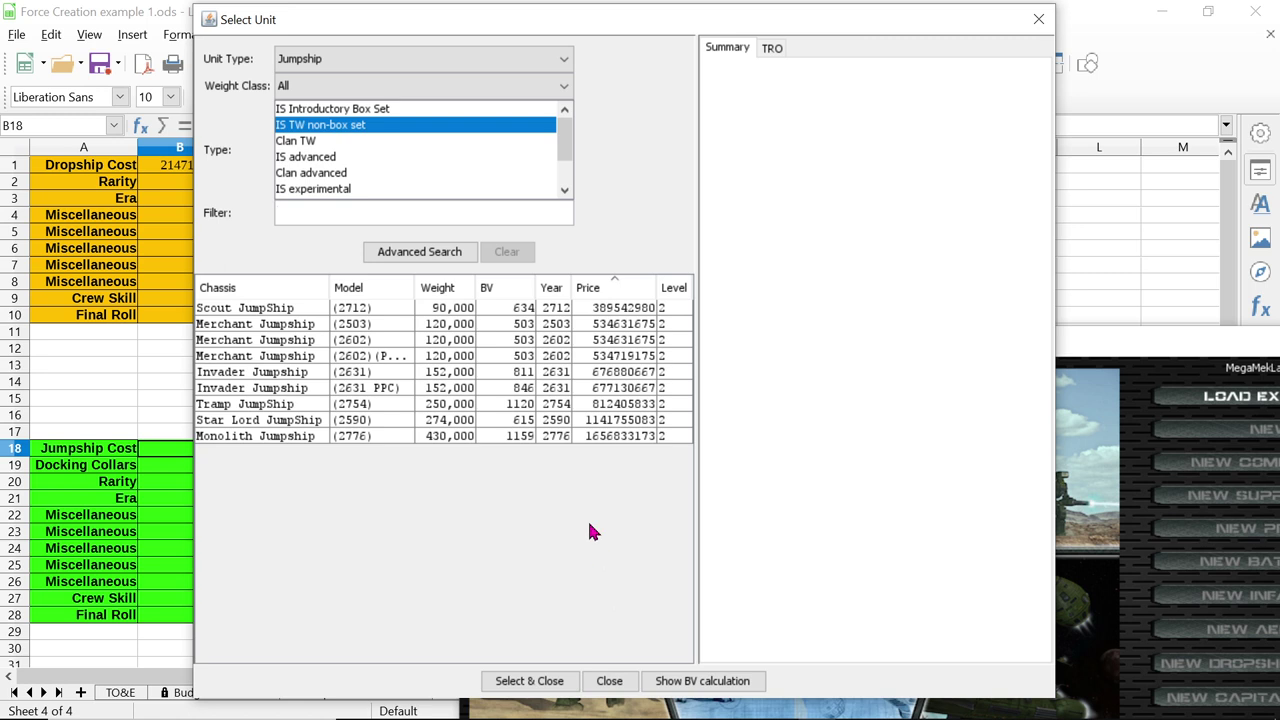
{"action": "left_click", "coordinate": [259, 313]}
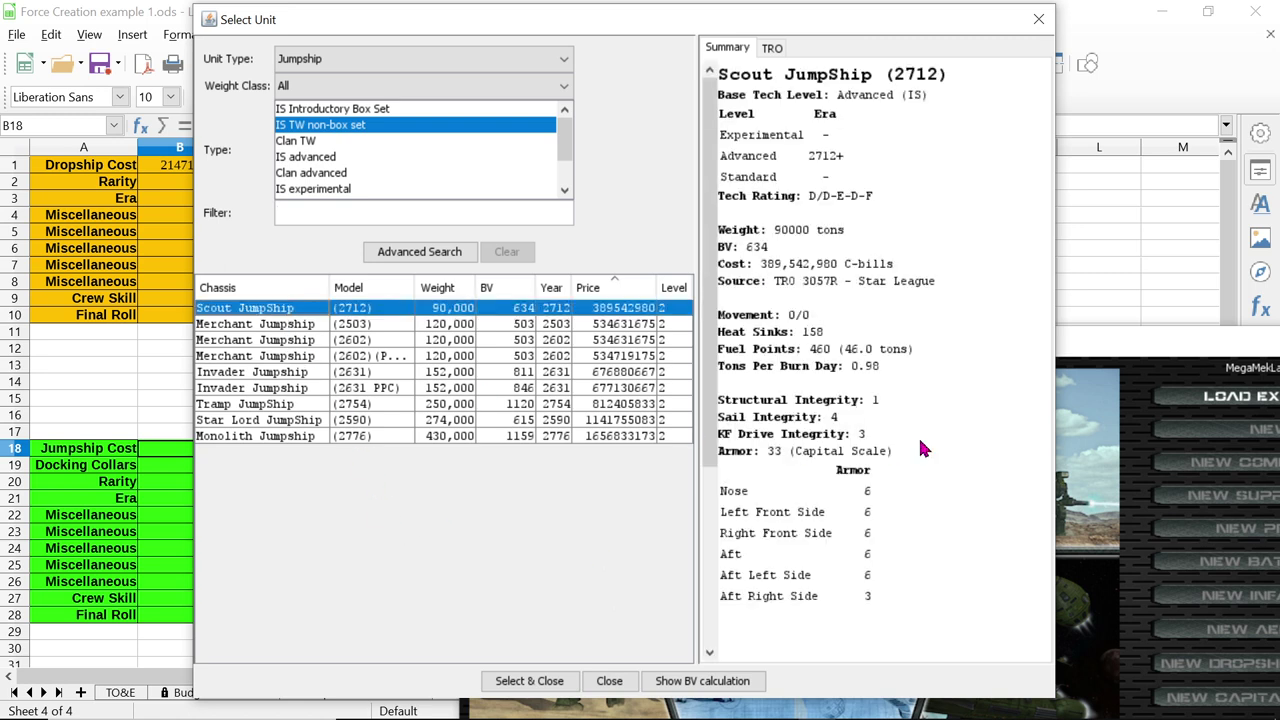
{"action": "scroll", "coordinate": [968, 404], "scroll_direction": "down", "scroll_amount": 5}
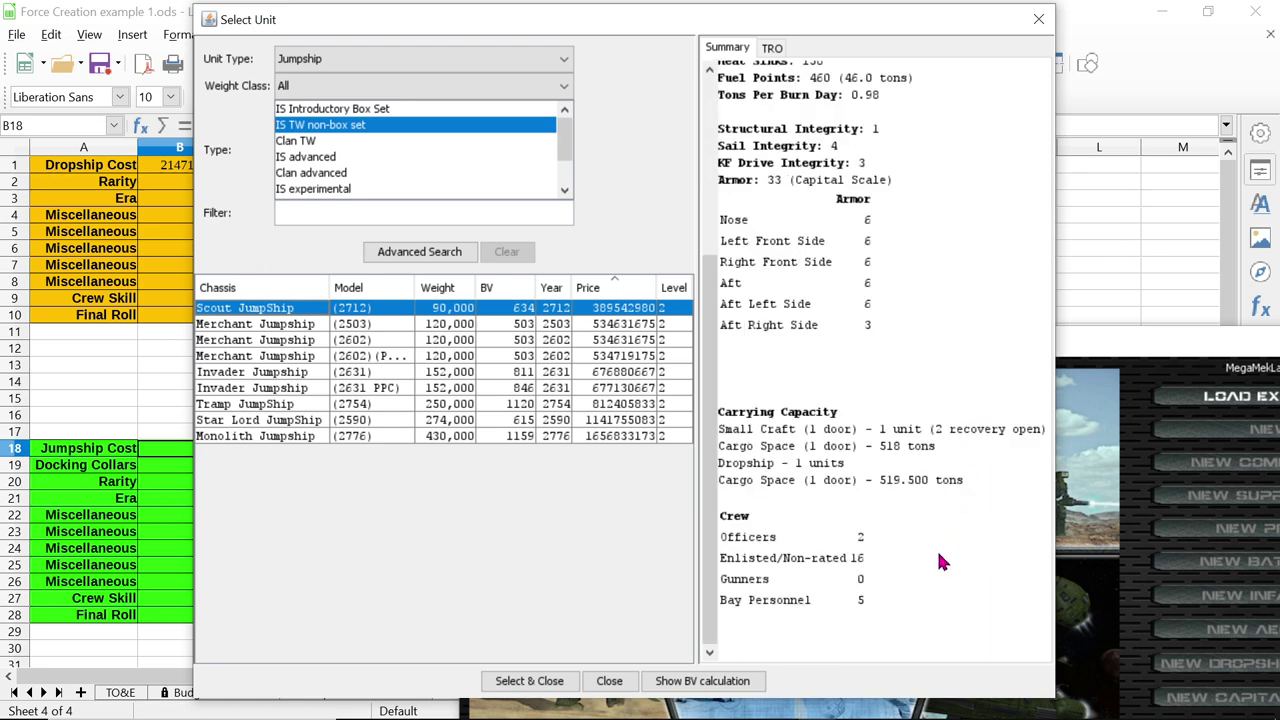
{"action": "left_click", "coordinate": [530, 681]}
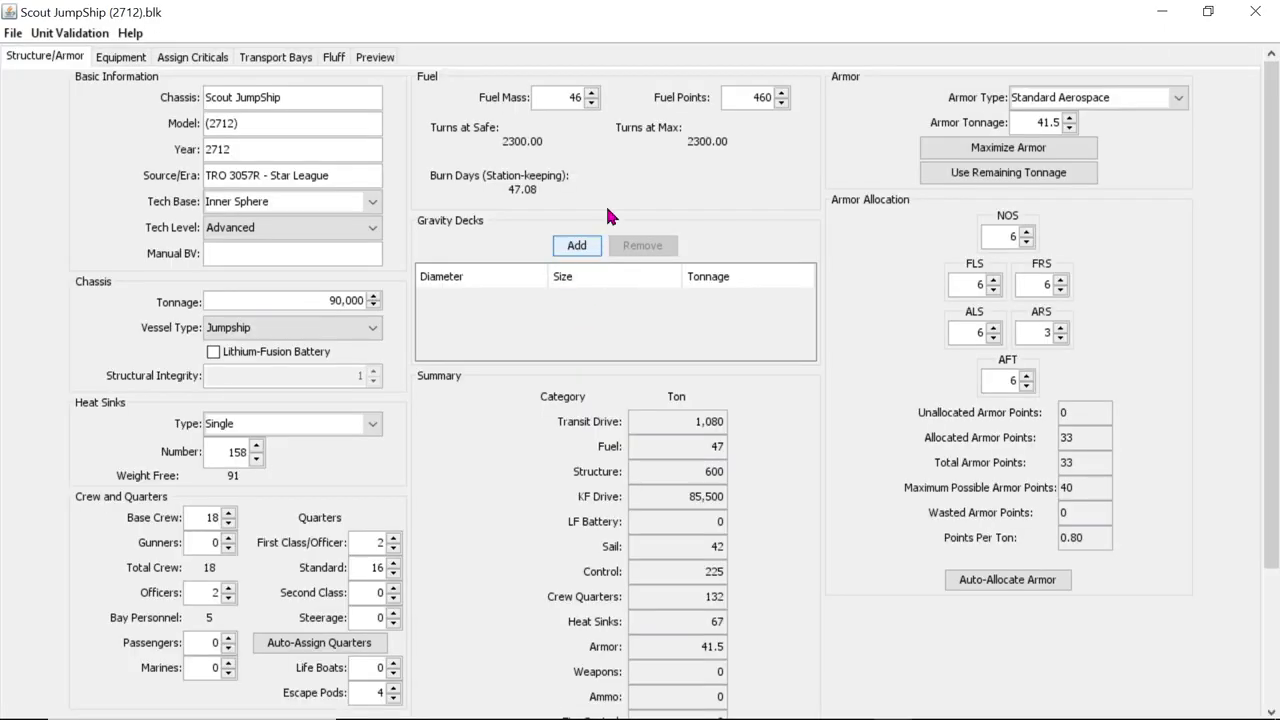
Check the Scout JumpShip's docking hardpoints and its total cost in C-bills
{"action": "left_click", "coordinate": [297, 60]}
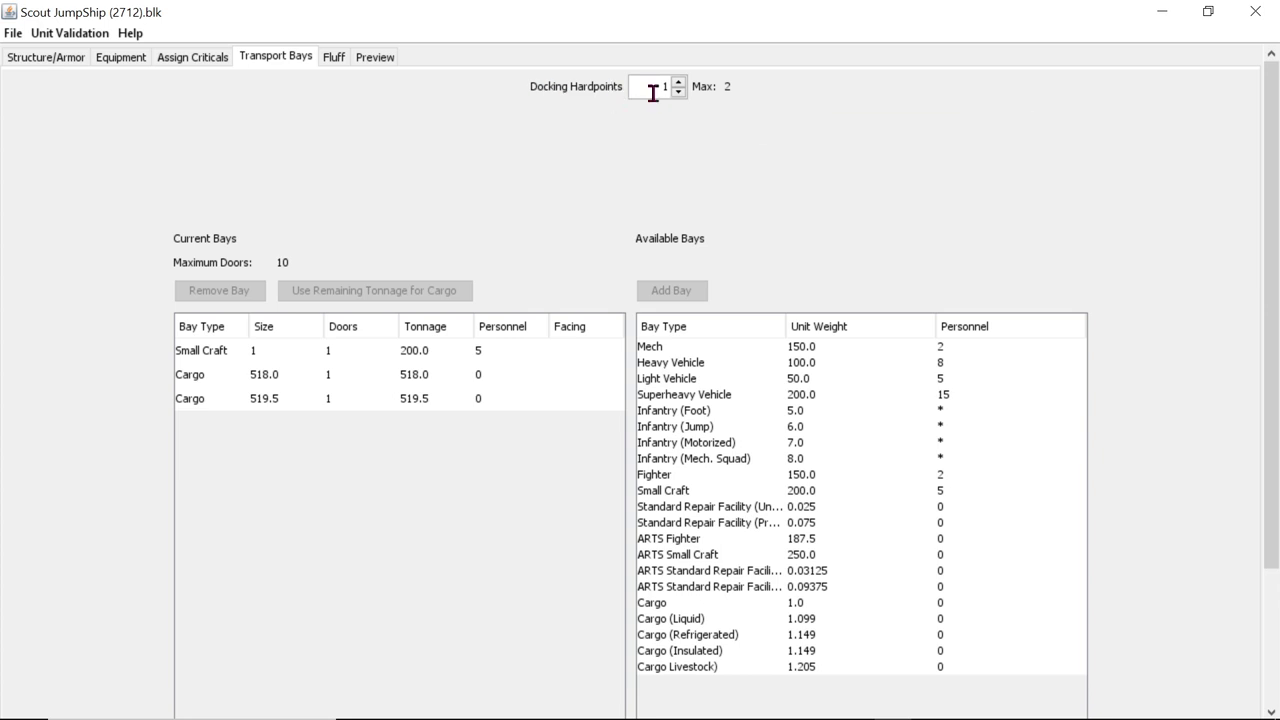
{"action": "left_click", "coordinate": [60, 58]}
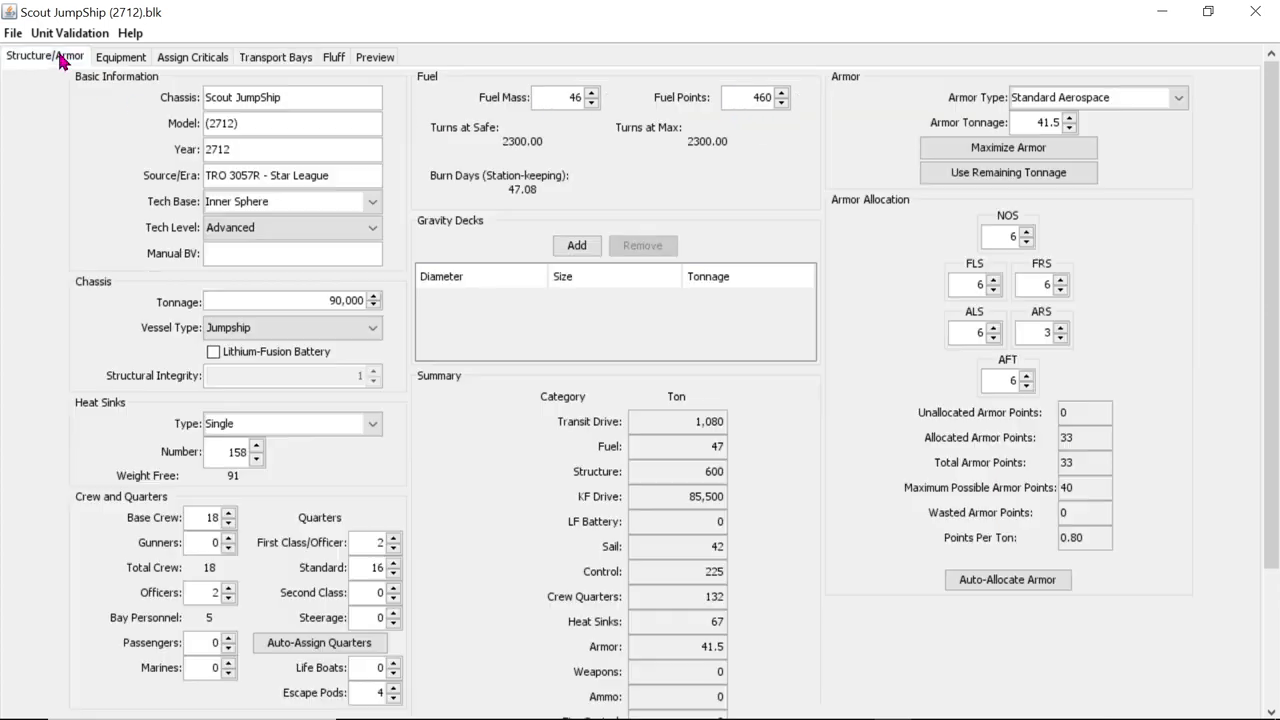
{"action": "scroll", "coordinate": [1228, 467], "scroll_direction": "down", "scroll_amount": 4}
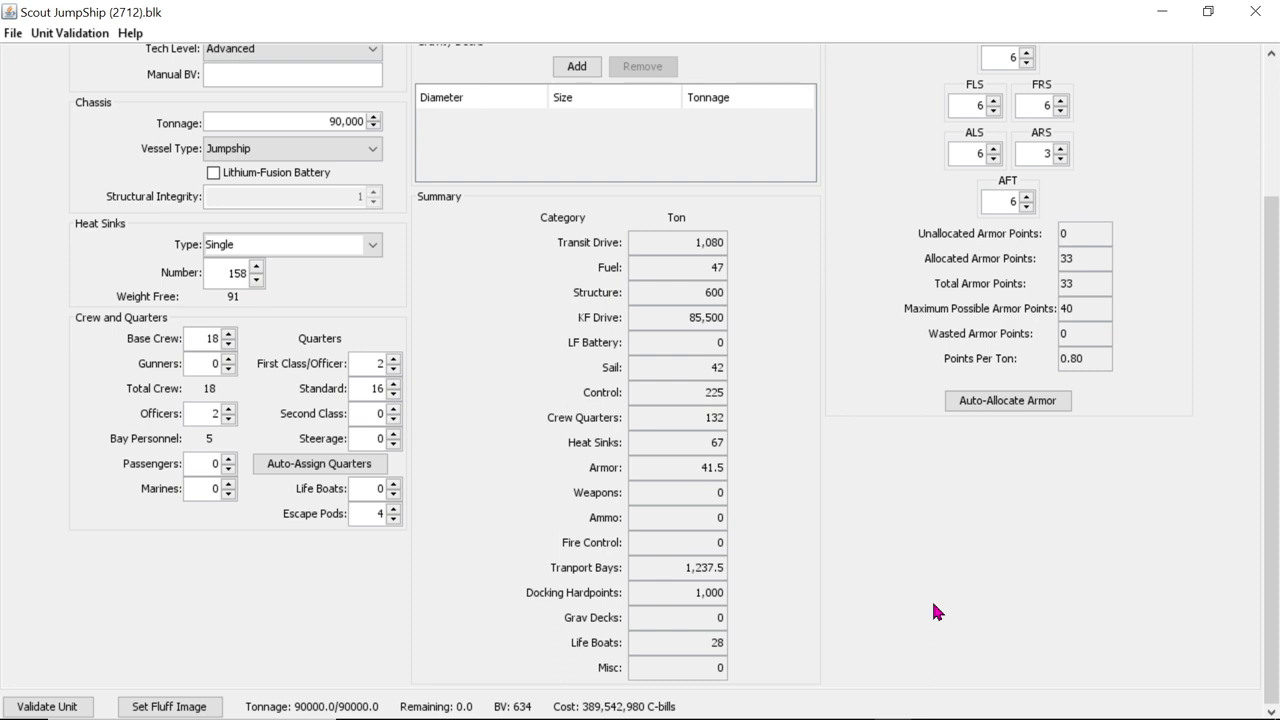
Switch back to the LibreOffice Calc spreadsheet and enter the Scout JumpShip's price of 389542980 as the Jumpship Cost in cell B18
{"action": "mouse_move", "coordinate": [911, 715]}
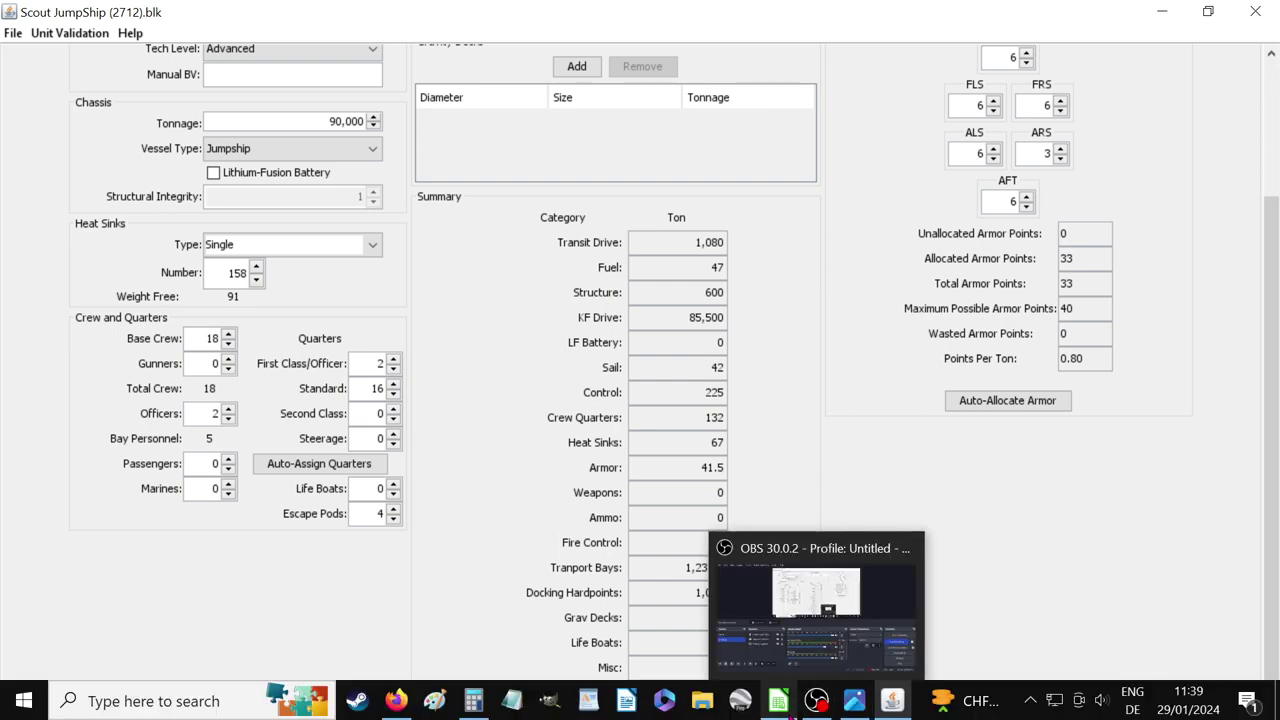
{"action": "mouse_move", "coordinate": [780, 700]}
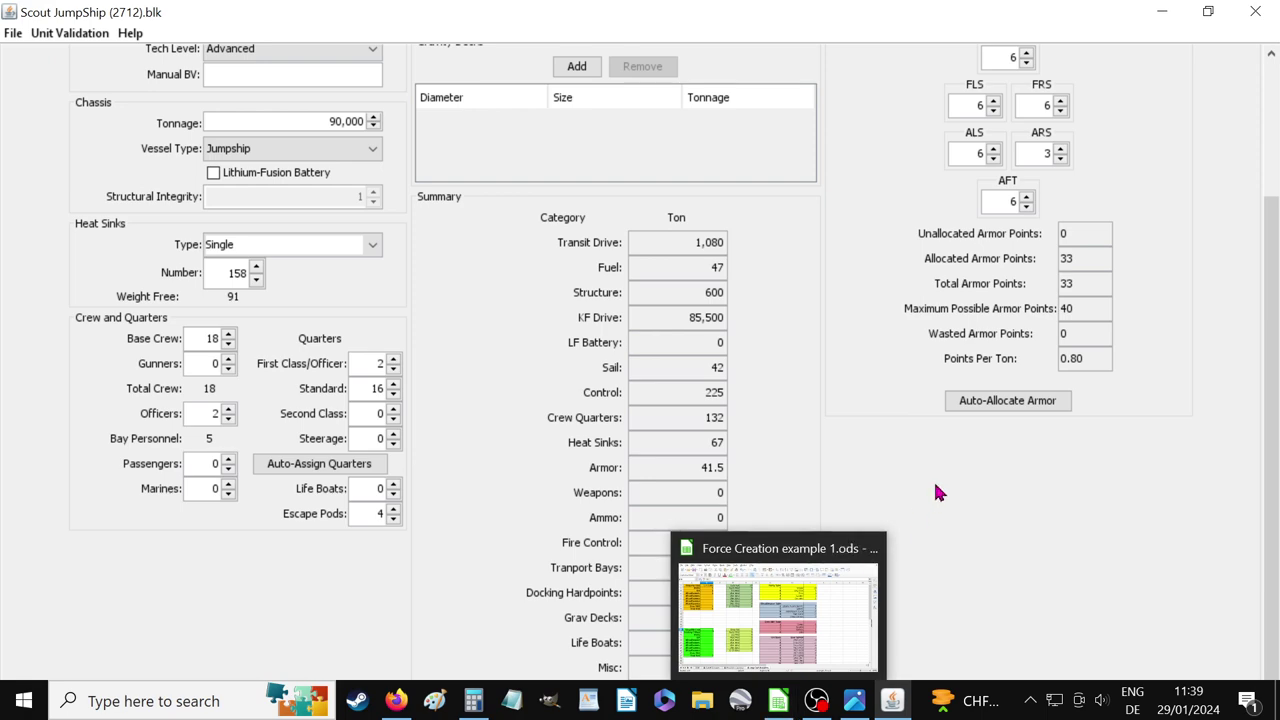
{"action": "left_click", "coordinate": [779, 703]}
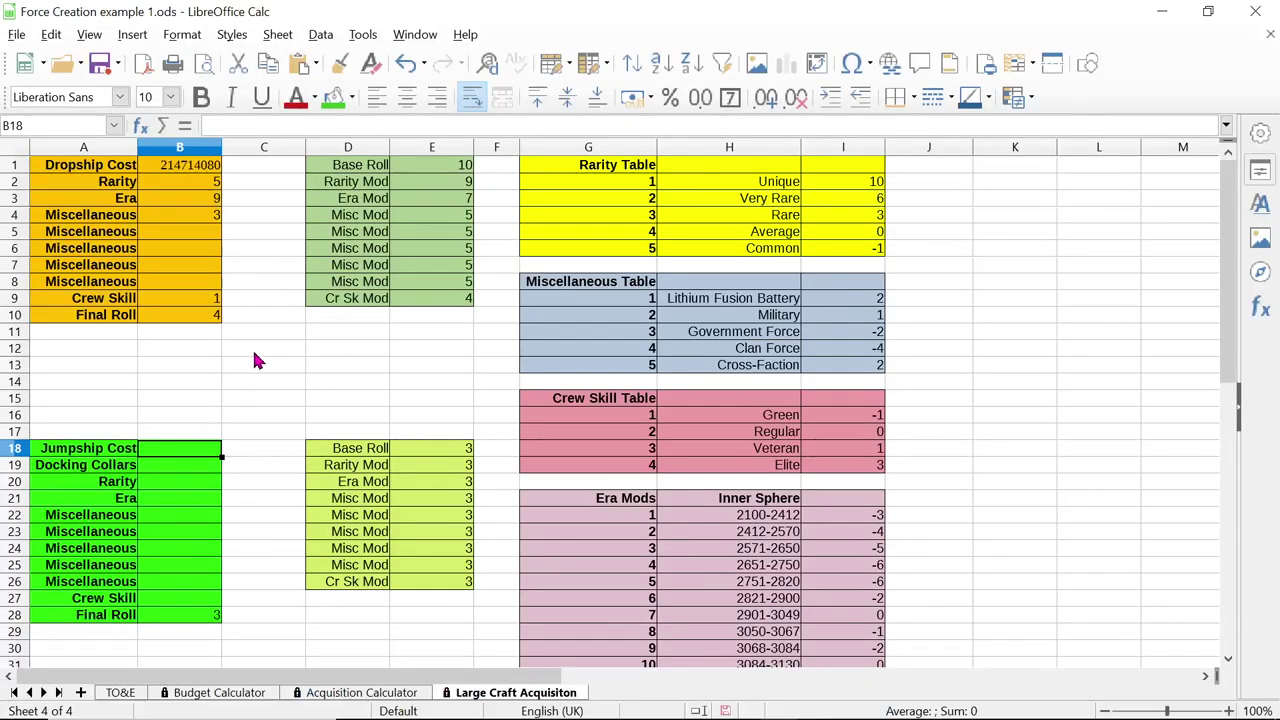
{"action": "type", "text": "389"}
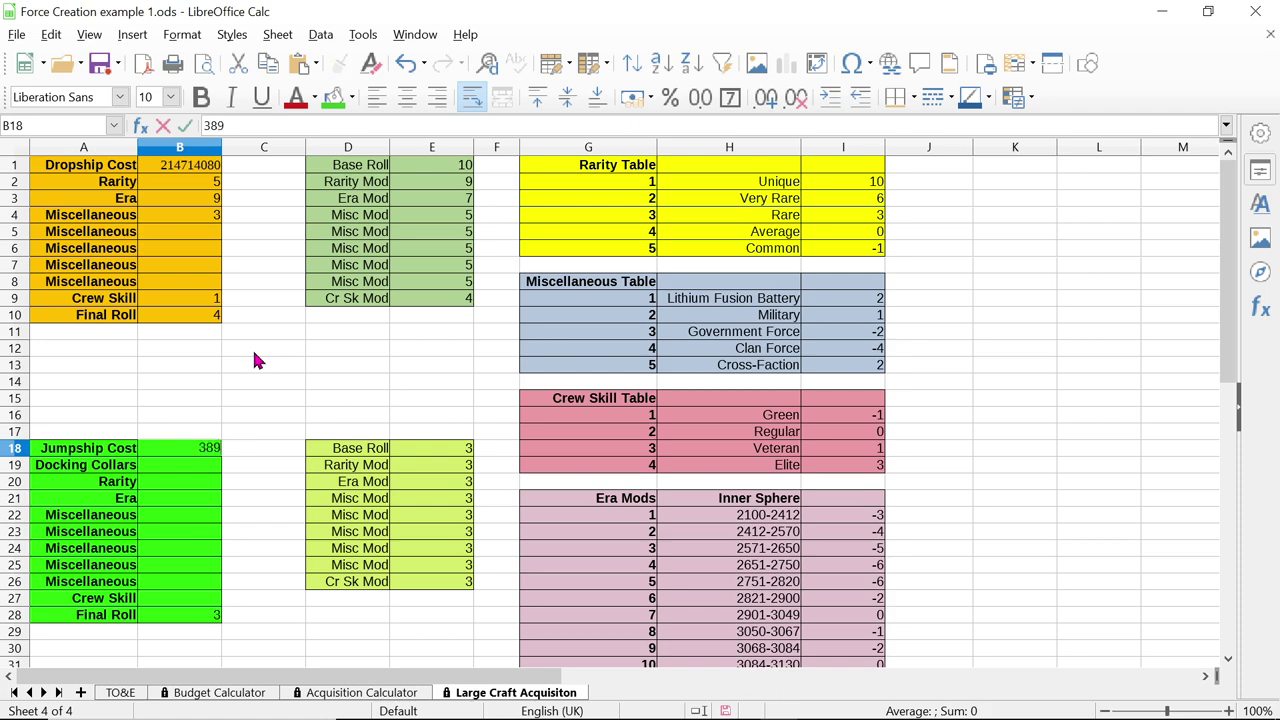
{"action": "type", "text": "542"}
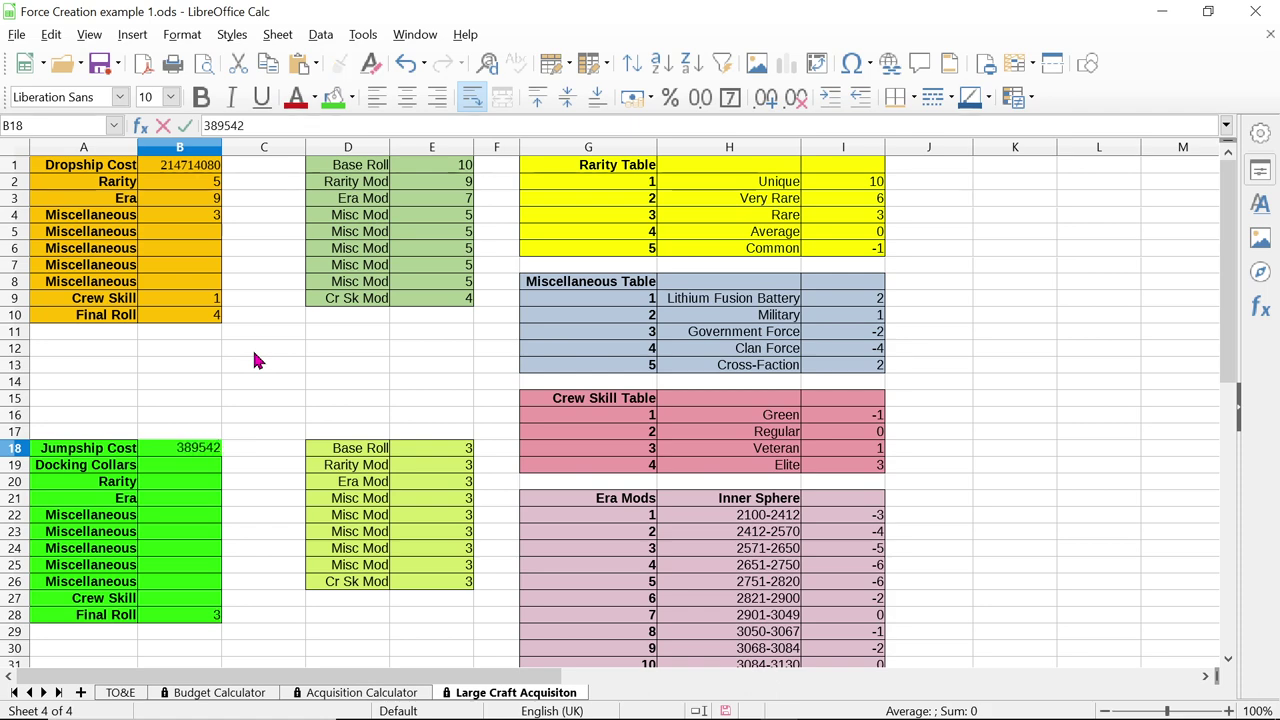
{"action": "key", "text": "alt+Tab"}
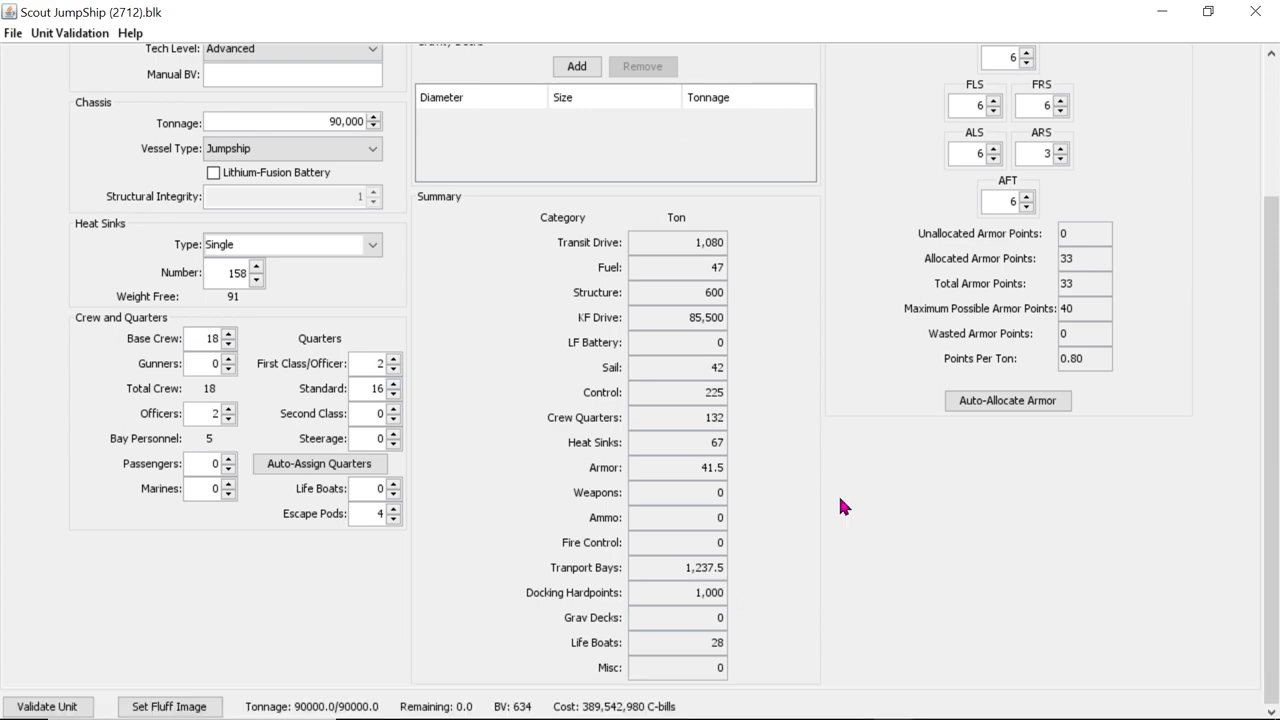
{"action": "key", "text": "alt+Tab"}
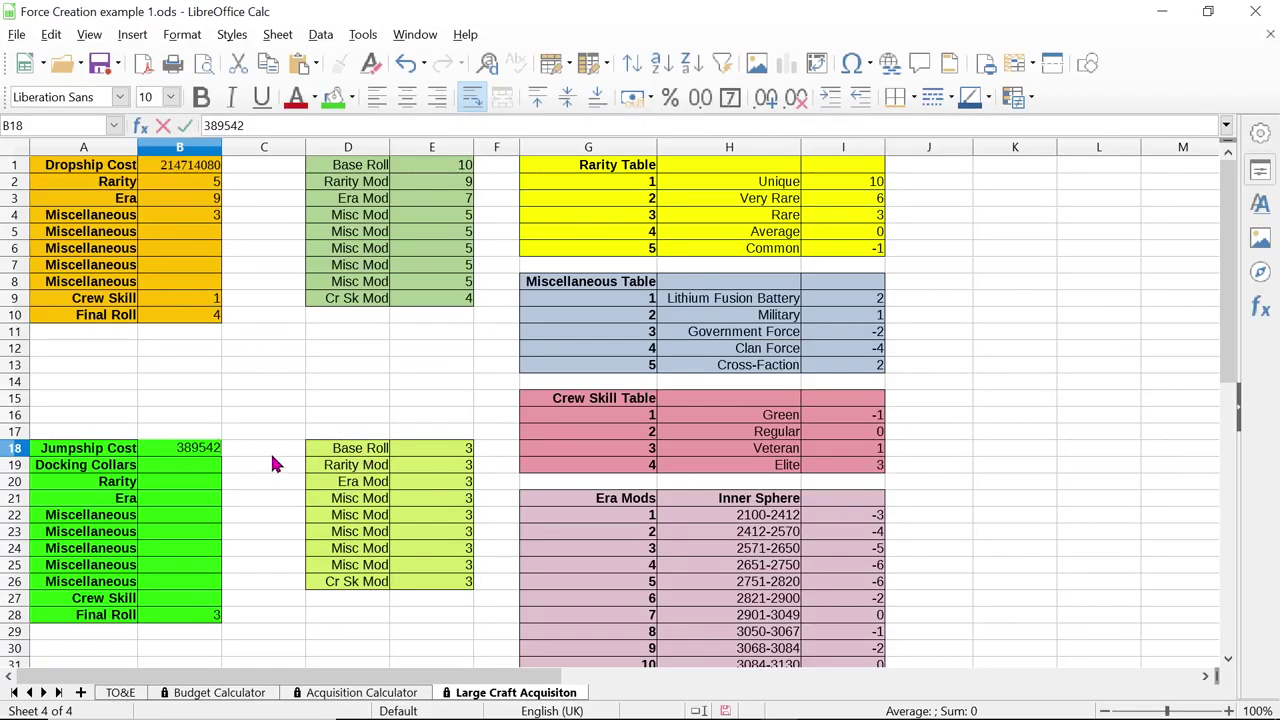
{"action": "type", "text": "980"}
{"action": "key", "text": "Return"}
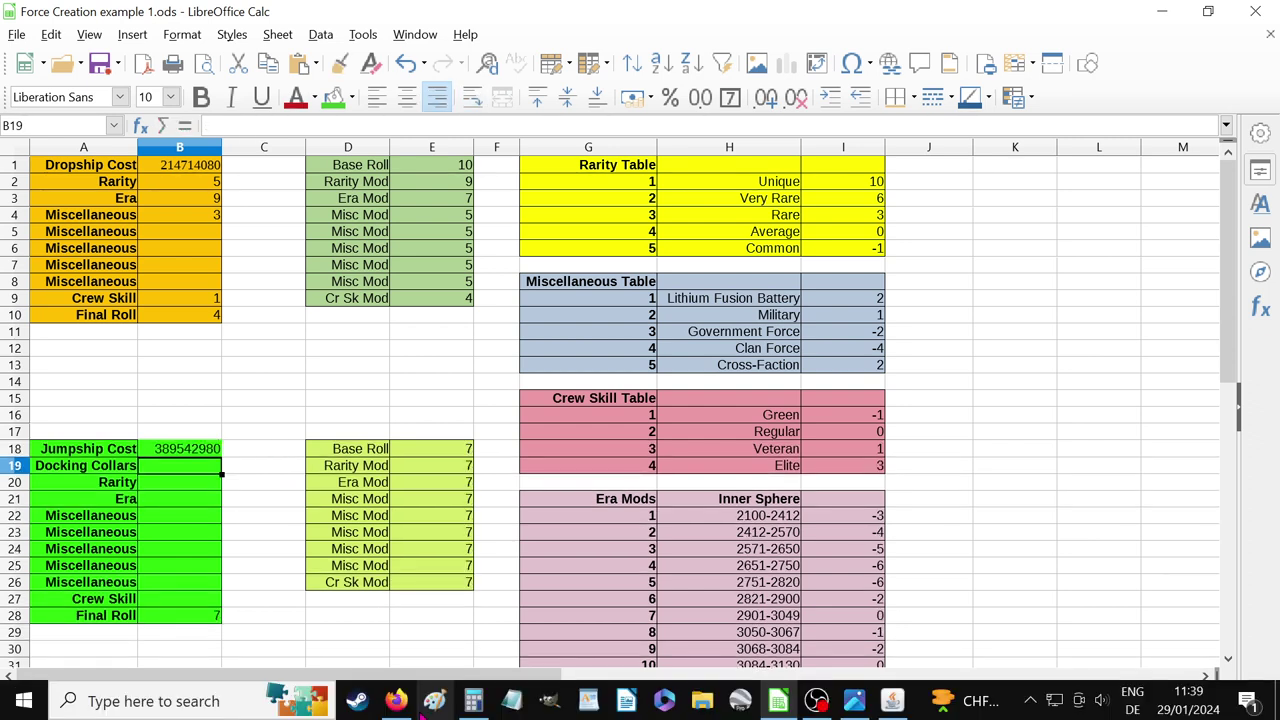
Copy the Jumpship Cost from cell B18, switch to Calculator, clear the entry and paste the cost
{"action": "left_click", "coordinate": [196, 449]}
{"action": "key", "text": "ctrl+c"}
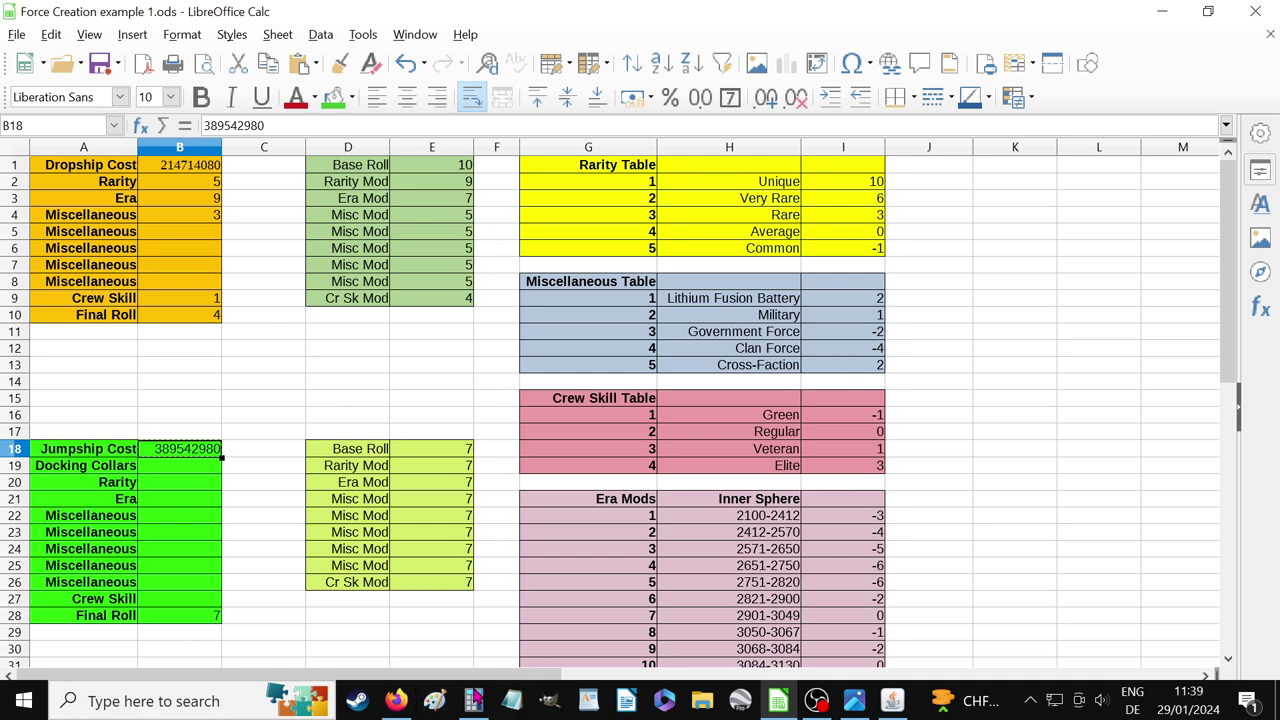
{"action": "left_click", "coordinate": [473, 700]}
{"action": "left_click", "coordinate": [335, 415]}
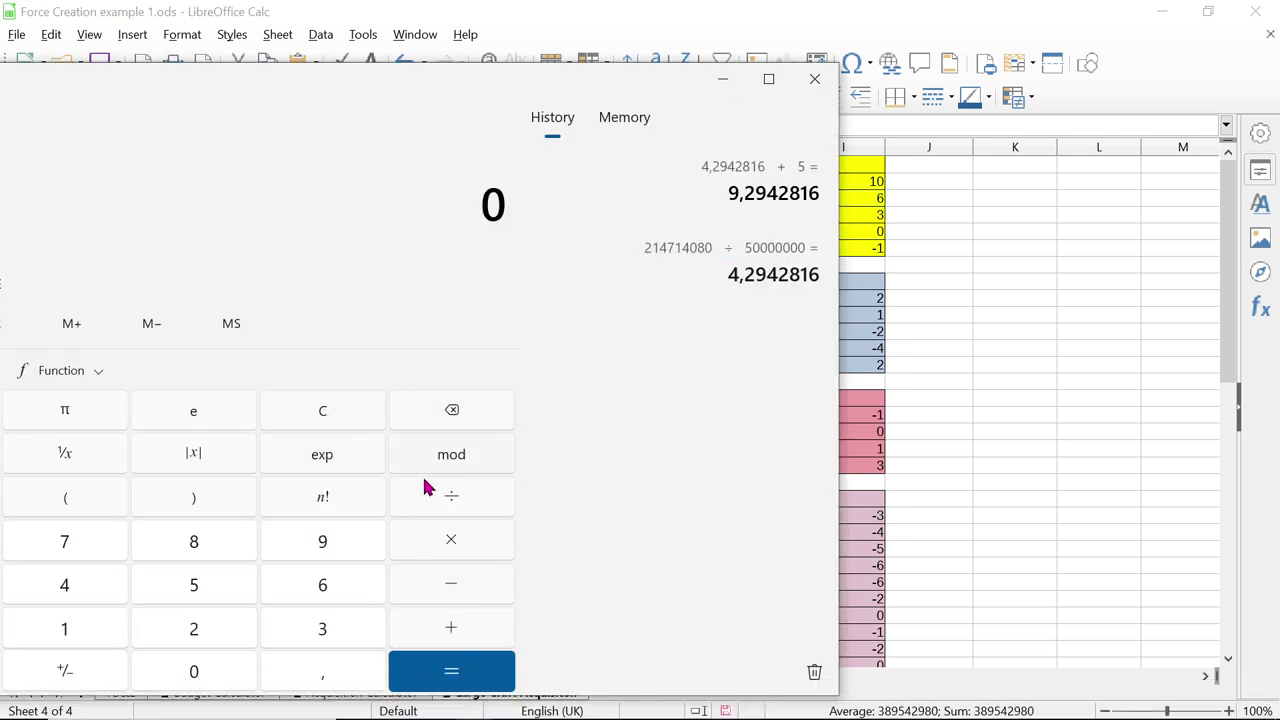
{"action": "key", "text": "ctrl+v"}
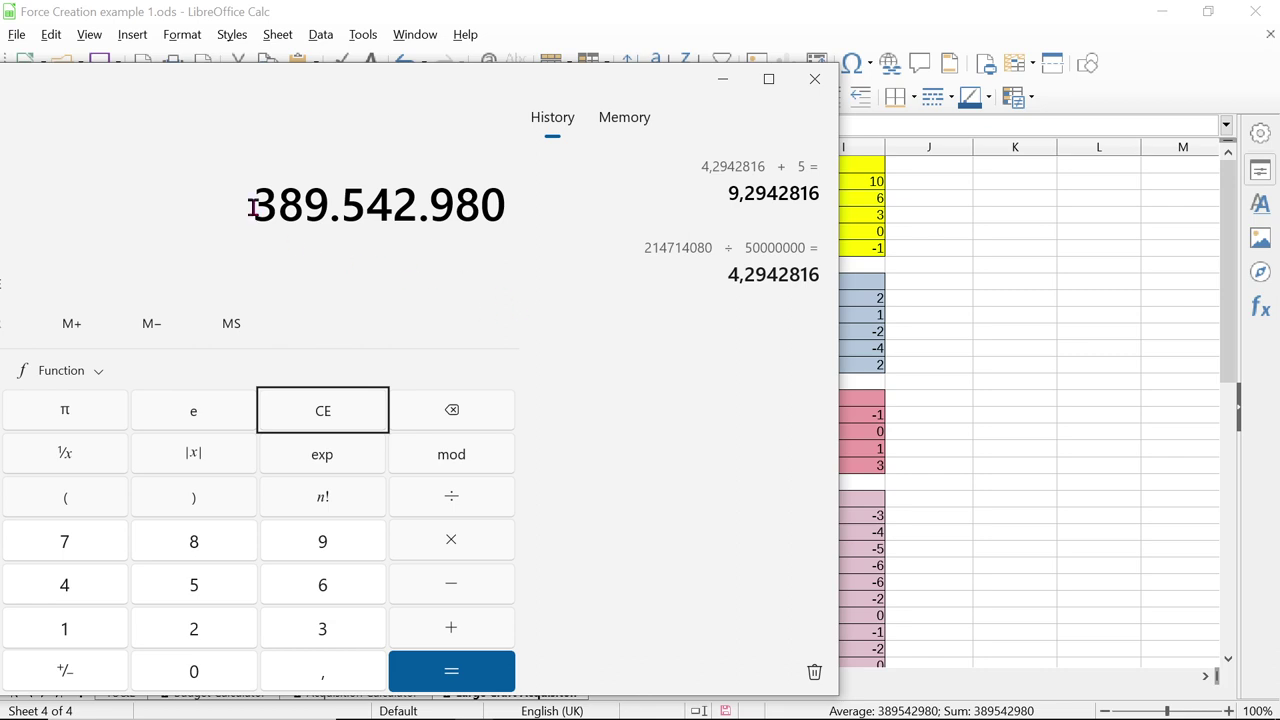
Divide the pasted jumpship cost by 100000000 in Calculator
{"action": "left_click", "coordinate": [484, 505]}
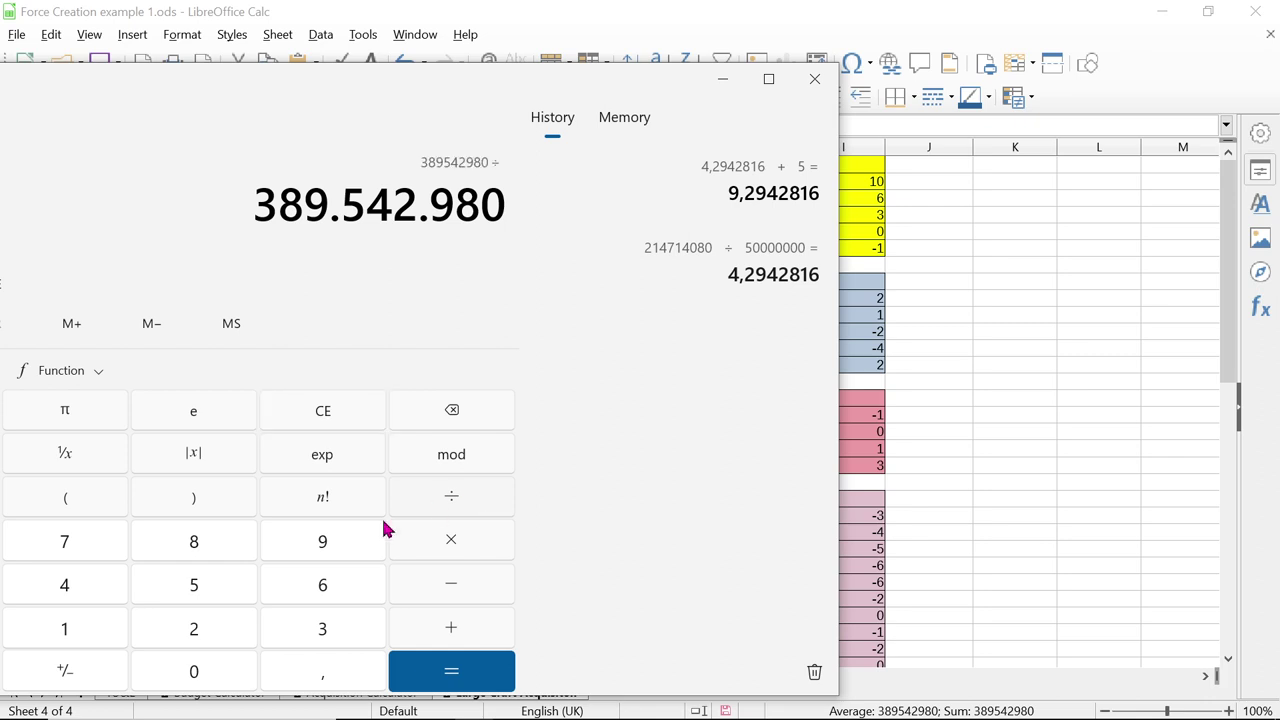
{"action": "left_click", "coordinate": [66, 636]}
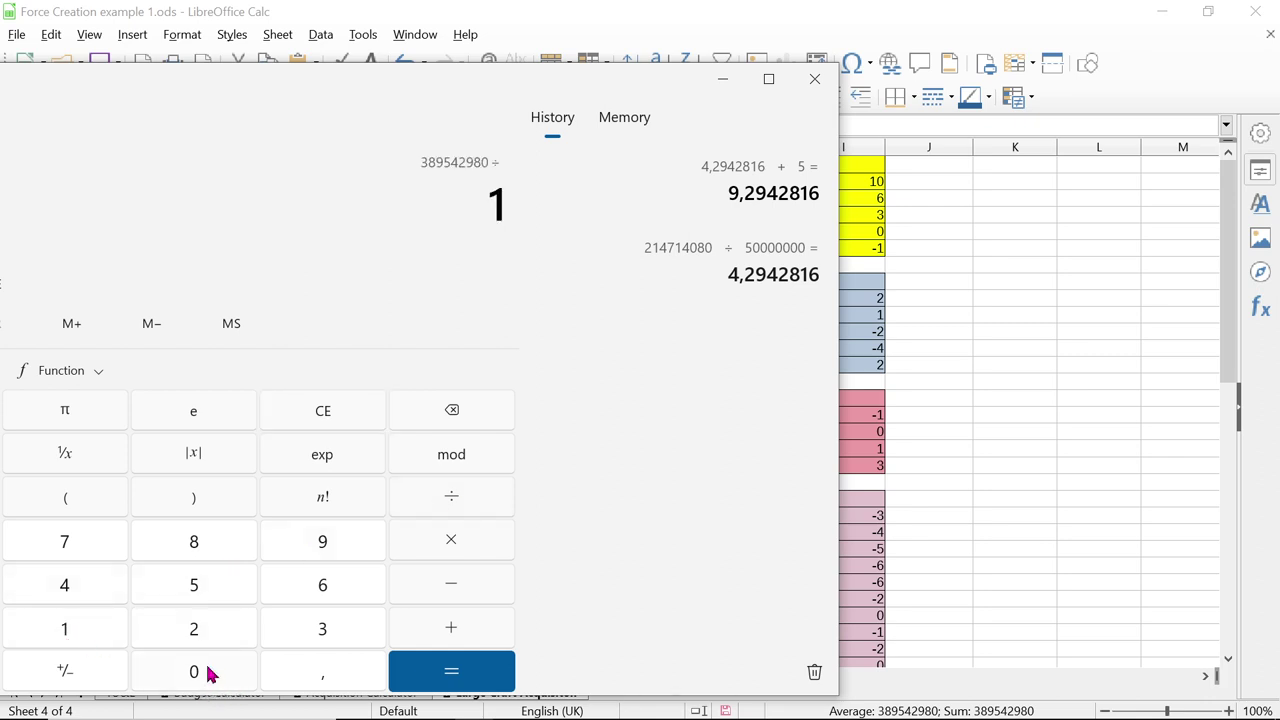
{"action": "left_click", "coordinate": [208, 673]}
{"action": "left_click", "coordinate": [208, 673]}
{"action": "left_click", "coordinate": [220, 677]}
{"action": "left_click", "coordinate": [222, 679]}
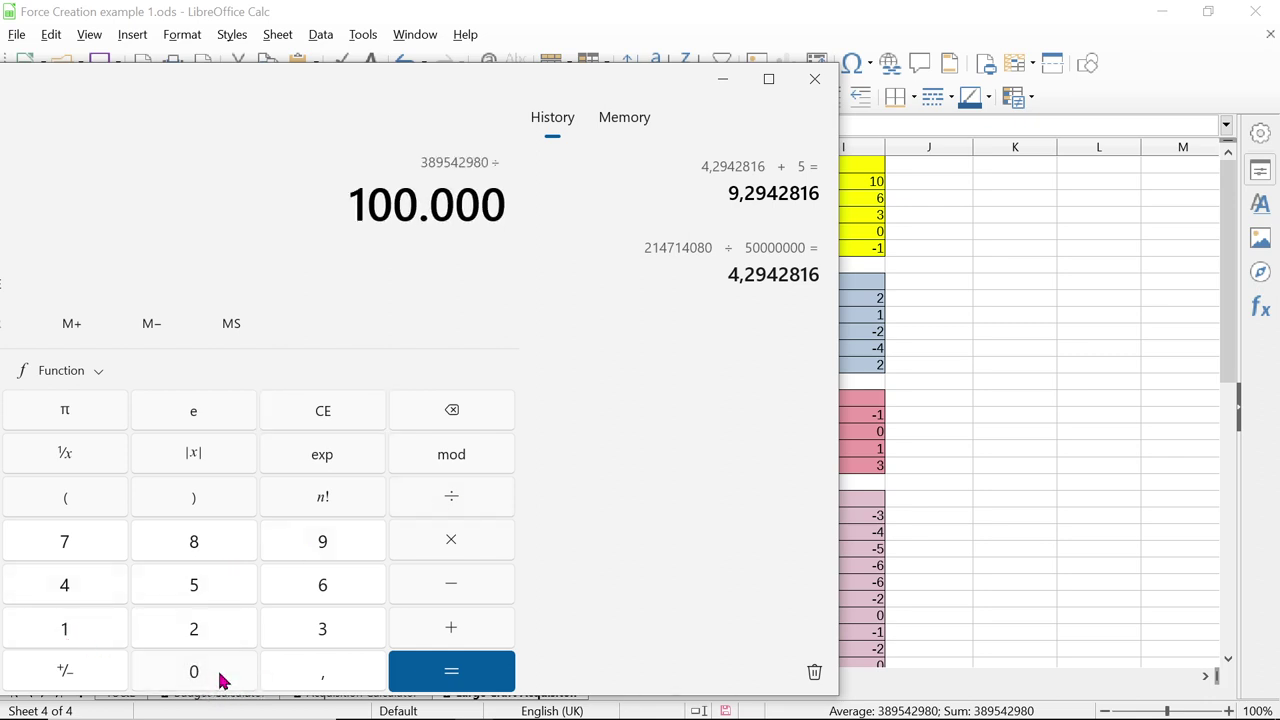
{"action": "left_click", "coordinate": [222, 679]}
{"action": "left_click", "coordinate": [222, 679]}
{"action": "left_click", "coordinate": [222, 679]}
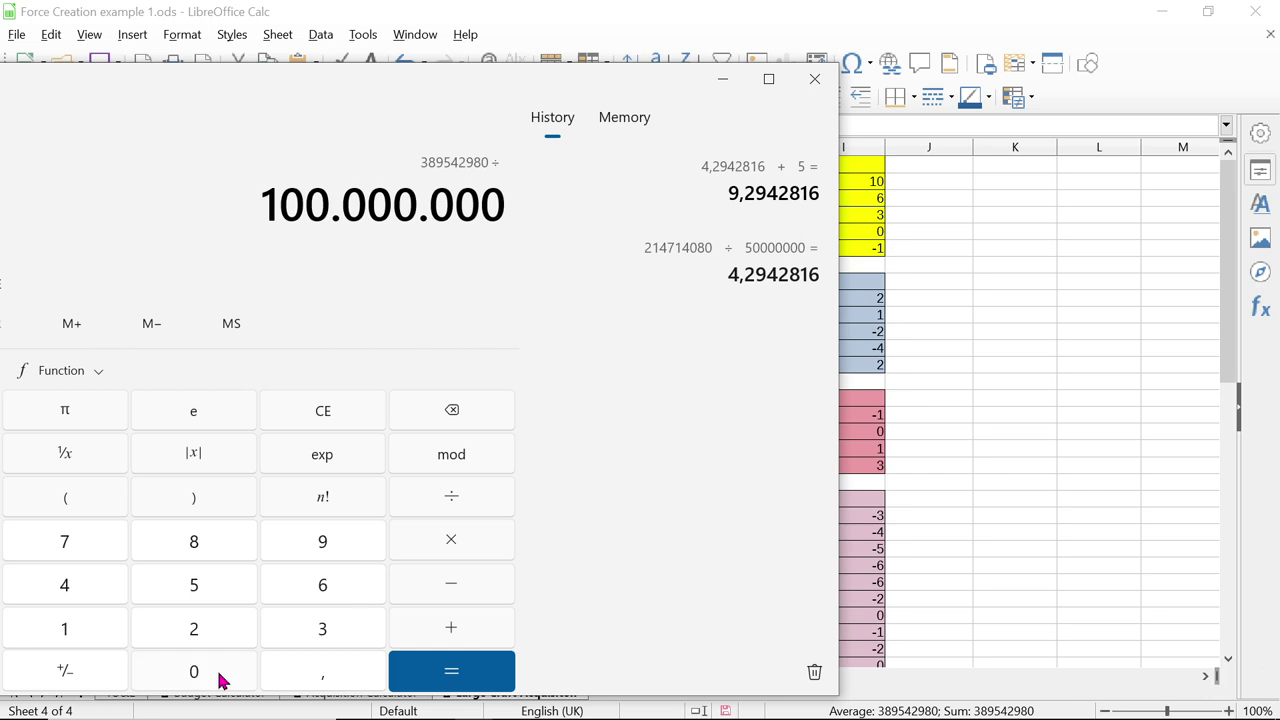
{"action": "left_click", "coordinate": [437, 679]}
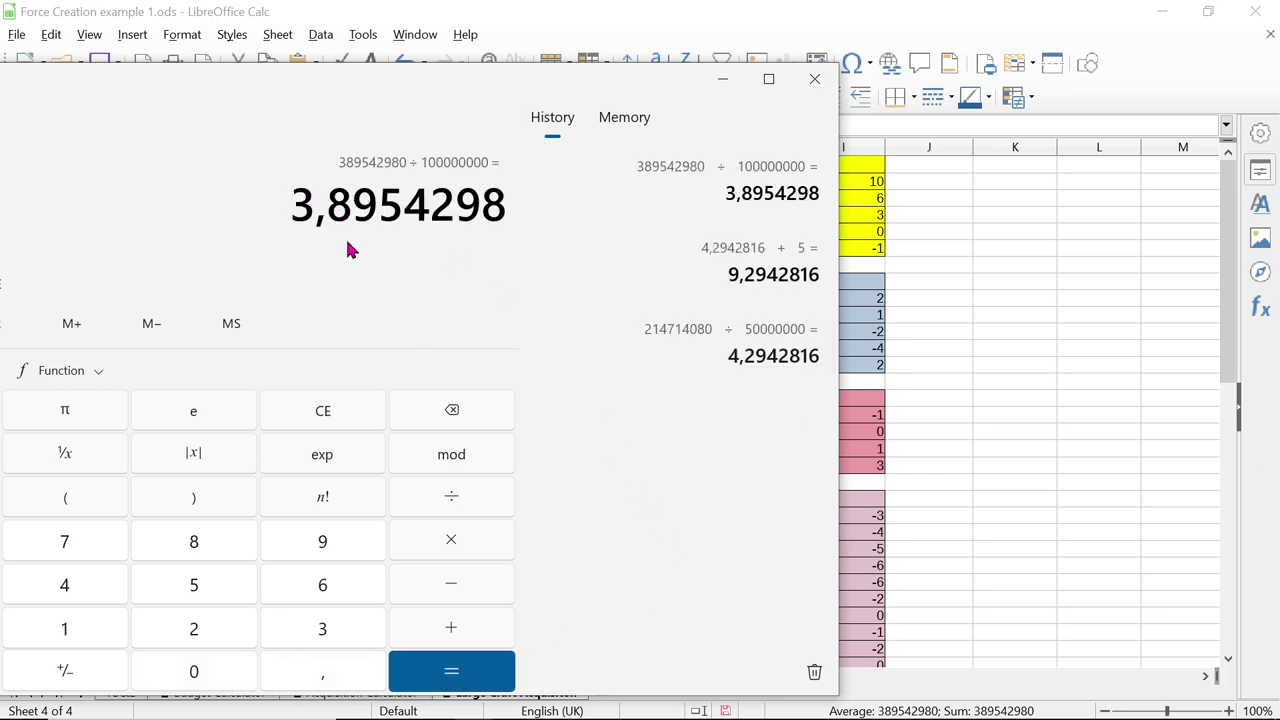
Add 1 and then 3 to the division result in Calculator
{"action": "left_click", "coordinate": [463, 630]}
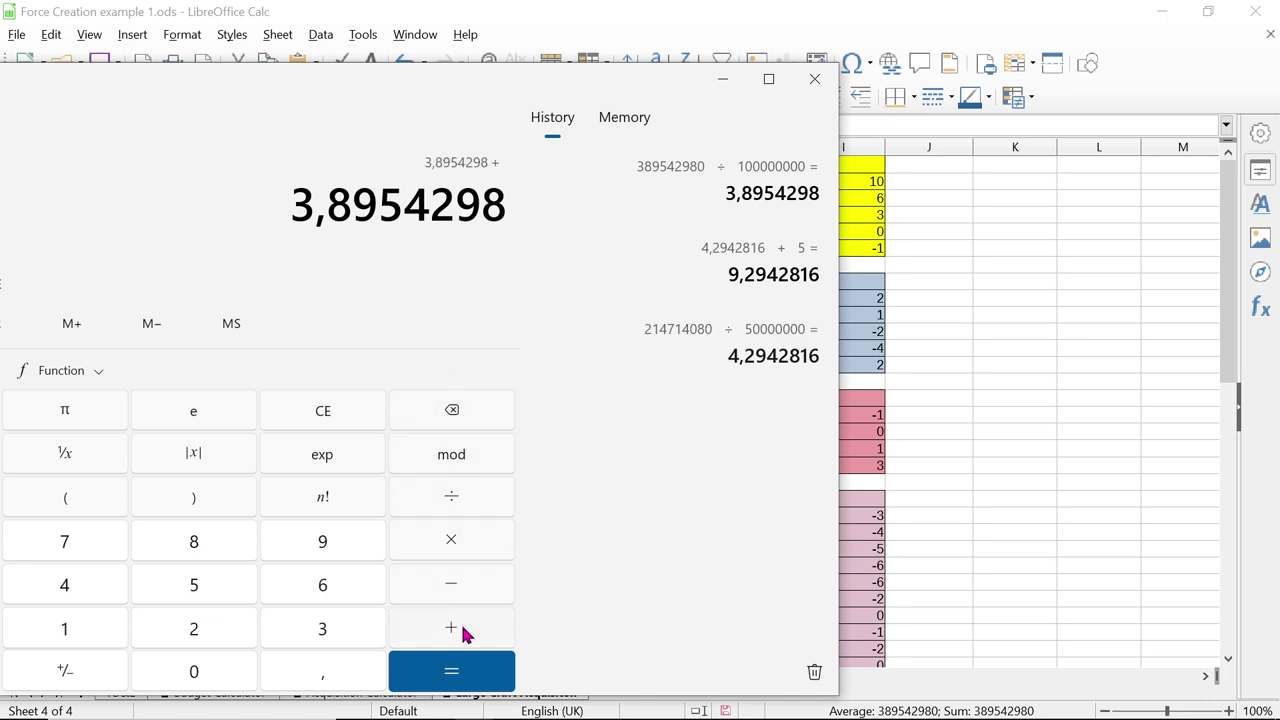
{"action": "left_click", "coordinate": [86, 629]}
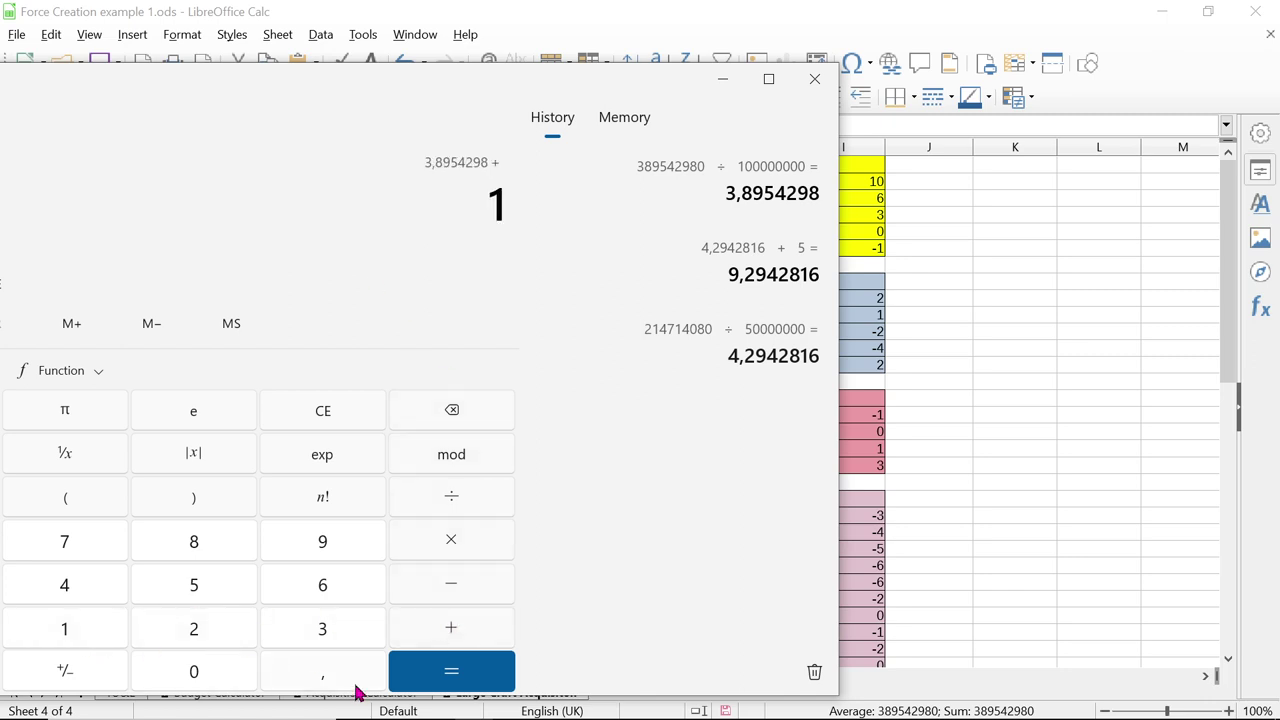
{"action": "left_click", "coordinate": [425, 677]}
{"action": "left_click", "coordinate": [460, 634]}
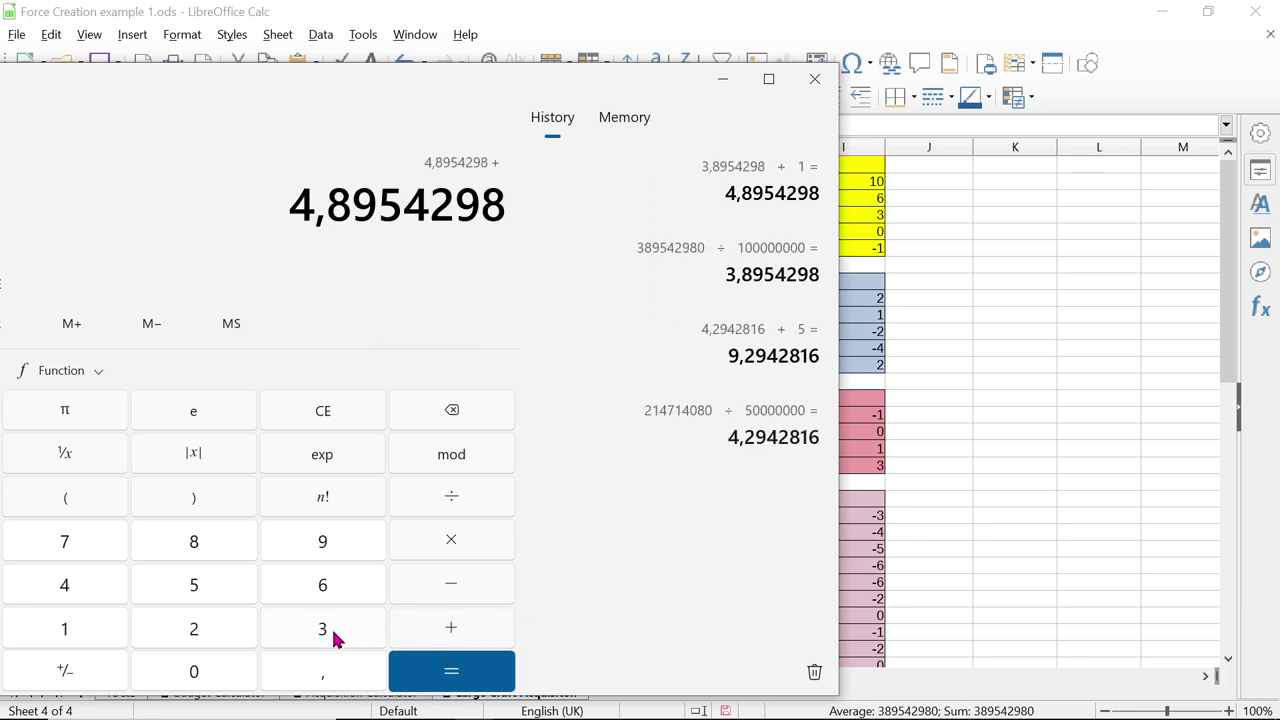
{"action": "left_click", "coordinate": [321, 636]}
{"action": "left_click", "coordinate": [451, 674]}
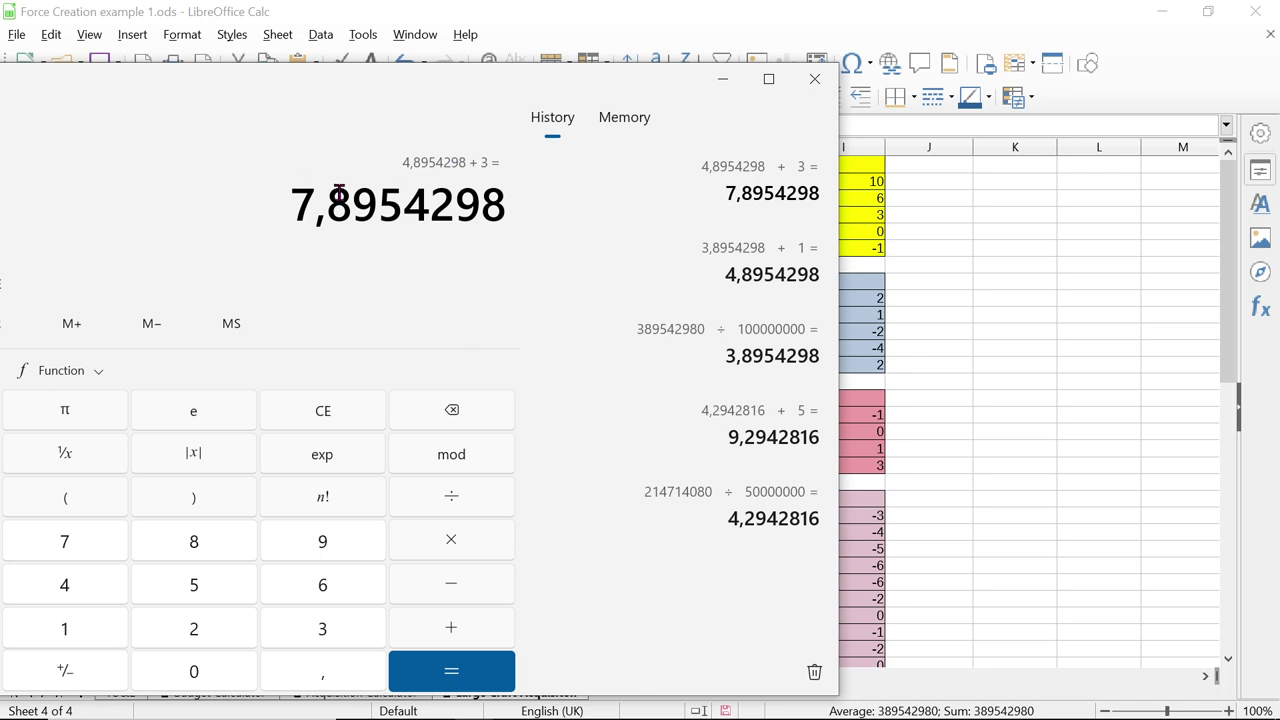
Return to the LibreOffice Calc spreadsheet and enter 1 for the jumpship's Docking Collars in cell B19
{"action": "left_click", "coordinate": [713, 95]}
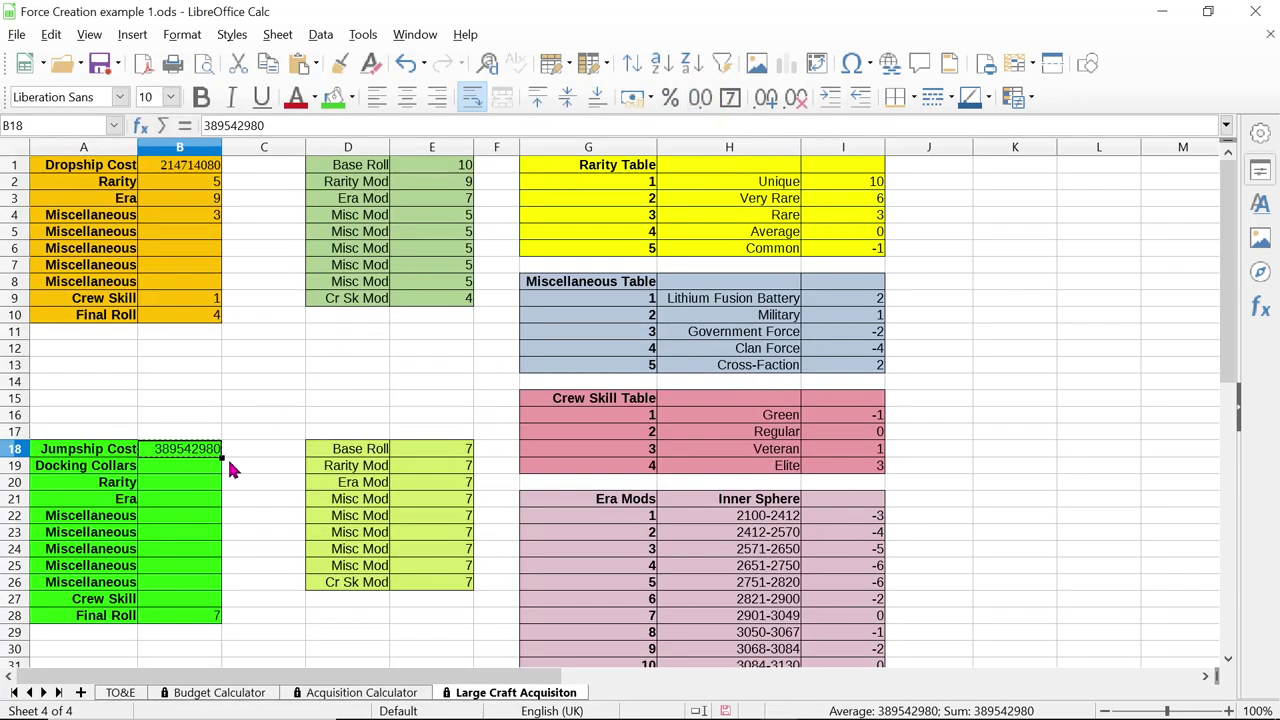
{"action": "left_click", "coordinate": [186, 472]}
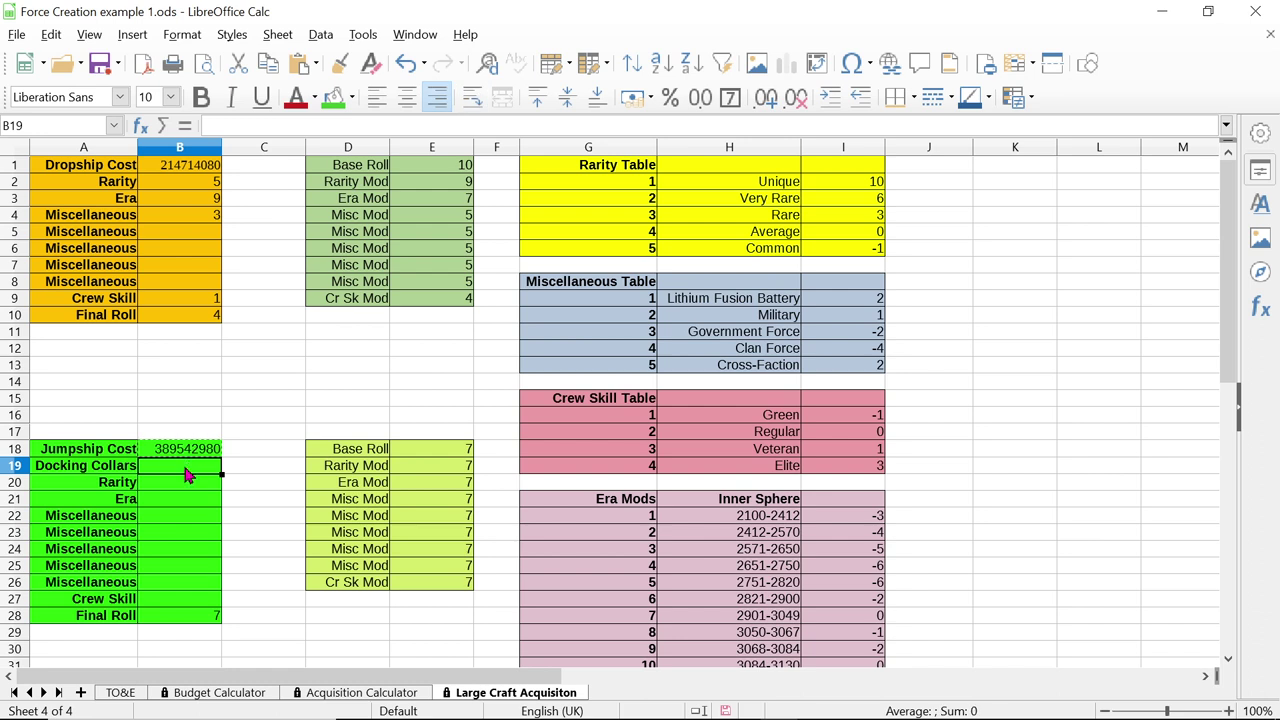
{"action": "type", "text": "1"}
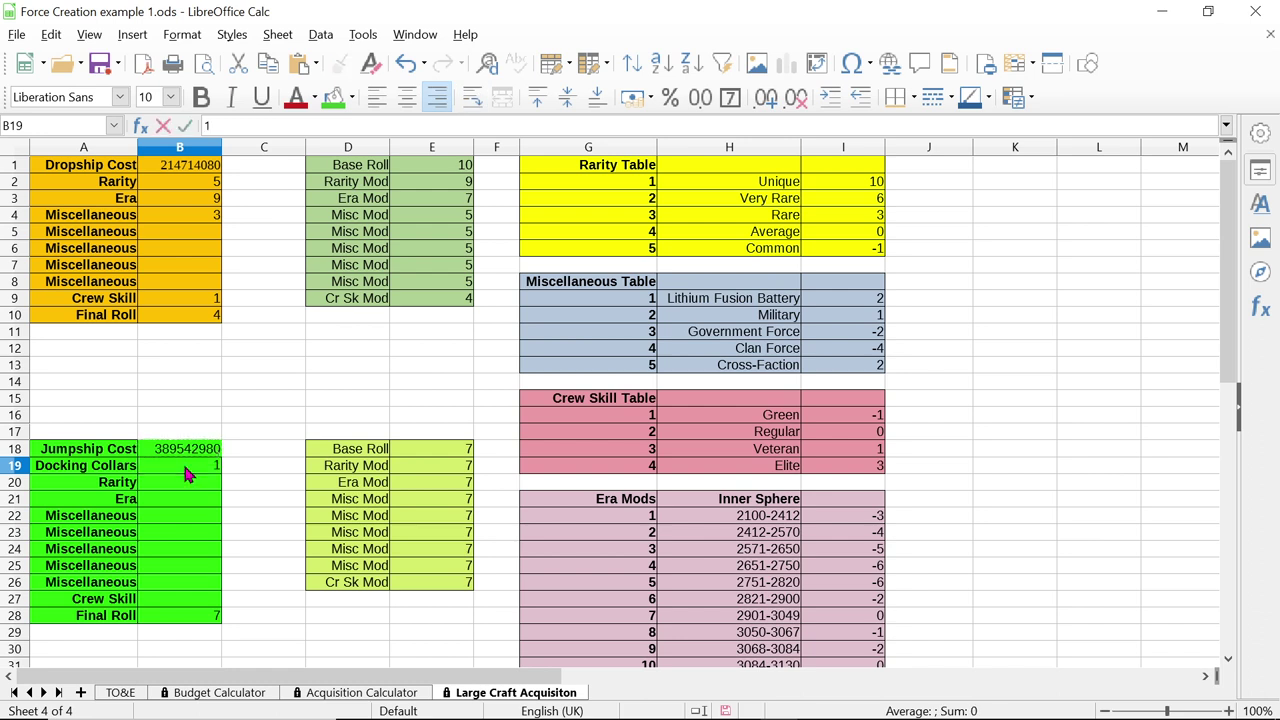
{"action": "key", "text": "Return"}
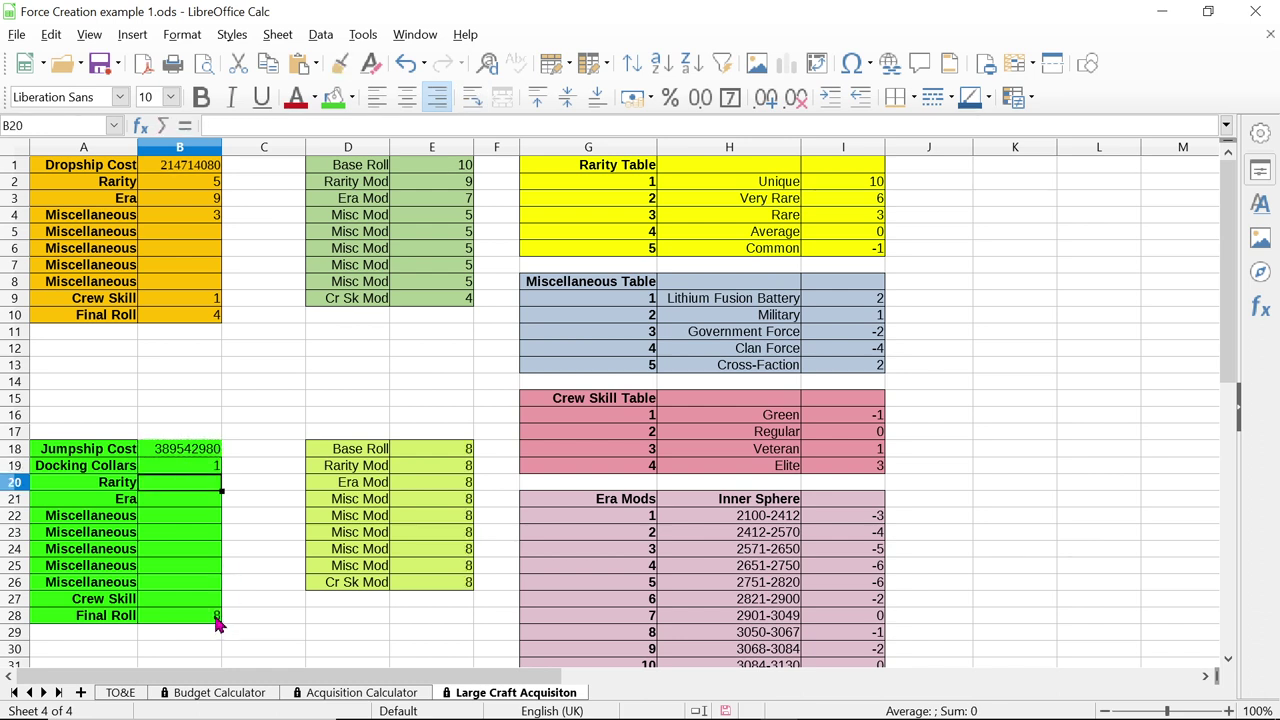
Compare the jumpship's Final Roll in cell B28 with the Calculator result, switching to Calculator and back to the spreadsheet
{"action": "left_click", "coordinate": [215, 618]}
{"action": "mouse_move", "coordinate": [550, 705]}
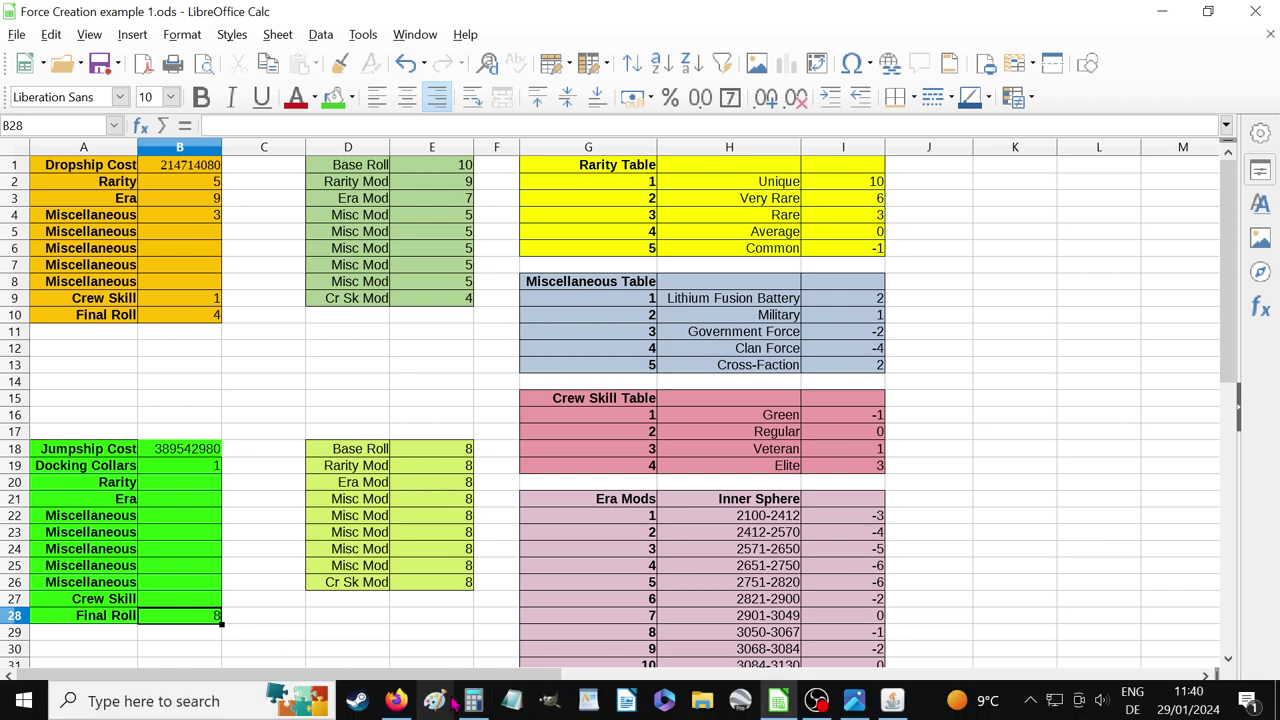
{"action": "mouse_move", "coordinate": [473, 702]}
{"action": "left_click", "coordinate": [405, 557]}
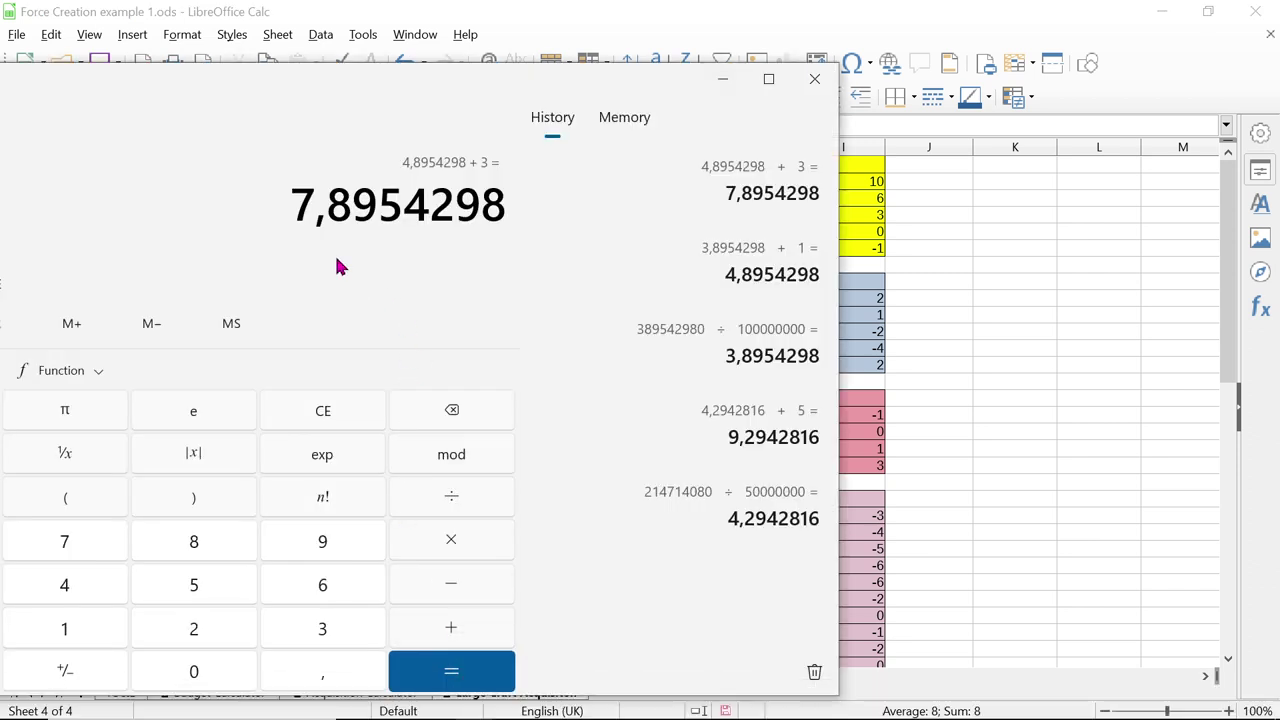
{"action": "left_click", "coordinate": [722, 80]}
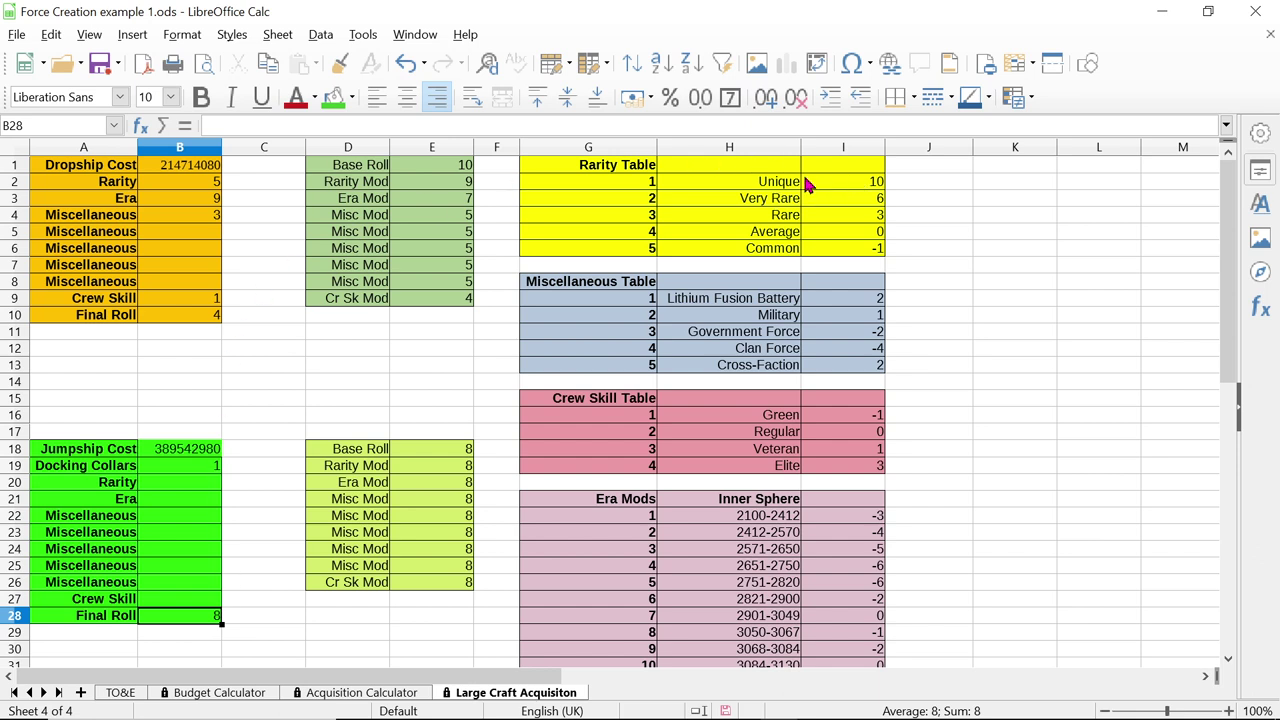
Check the Average entry in the Rarity Table and set the jumpship's Era to 9 in cell B21
{"action": "left_click", "coordinate": [770, 233]}
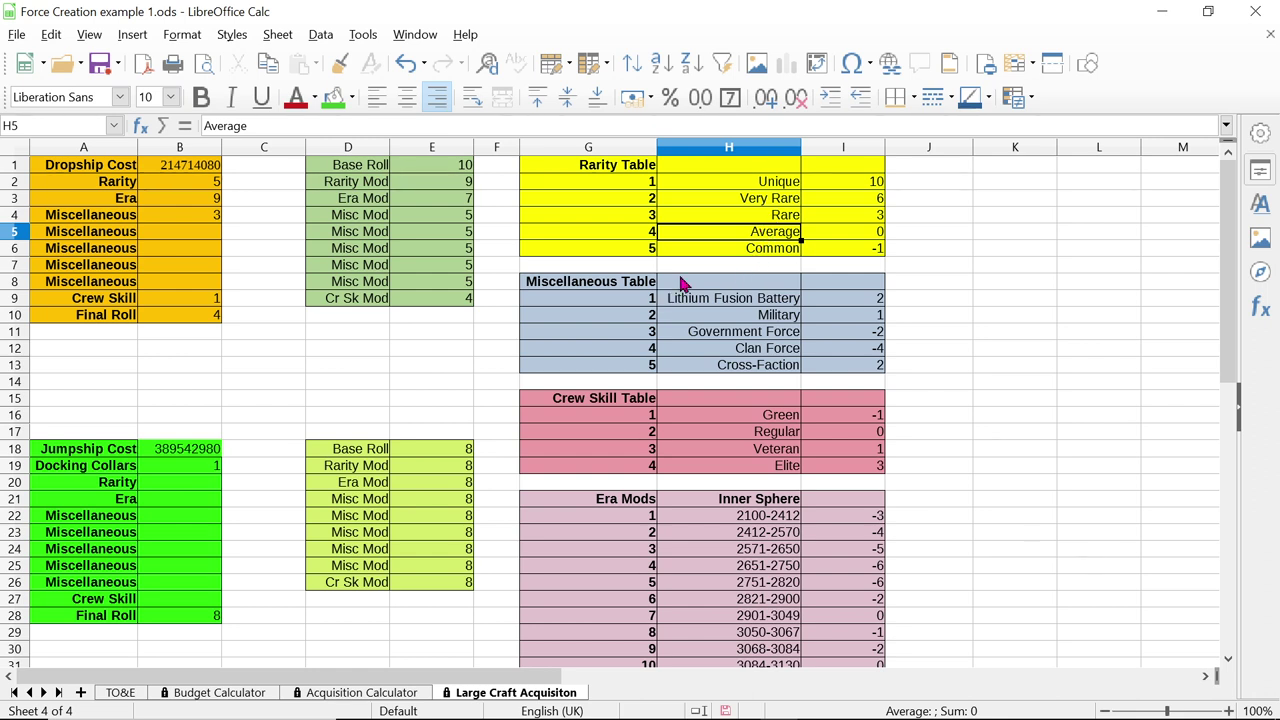
{"action": "left_click", "coordinate": [192, 507]}
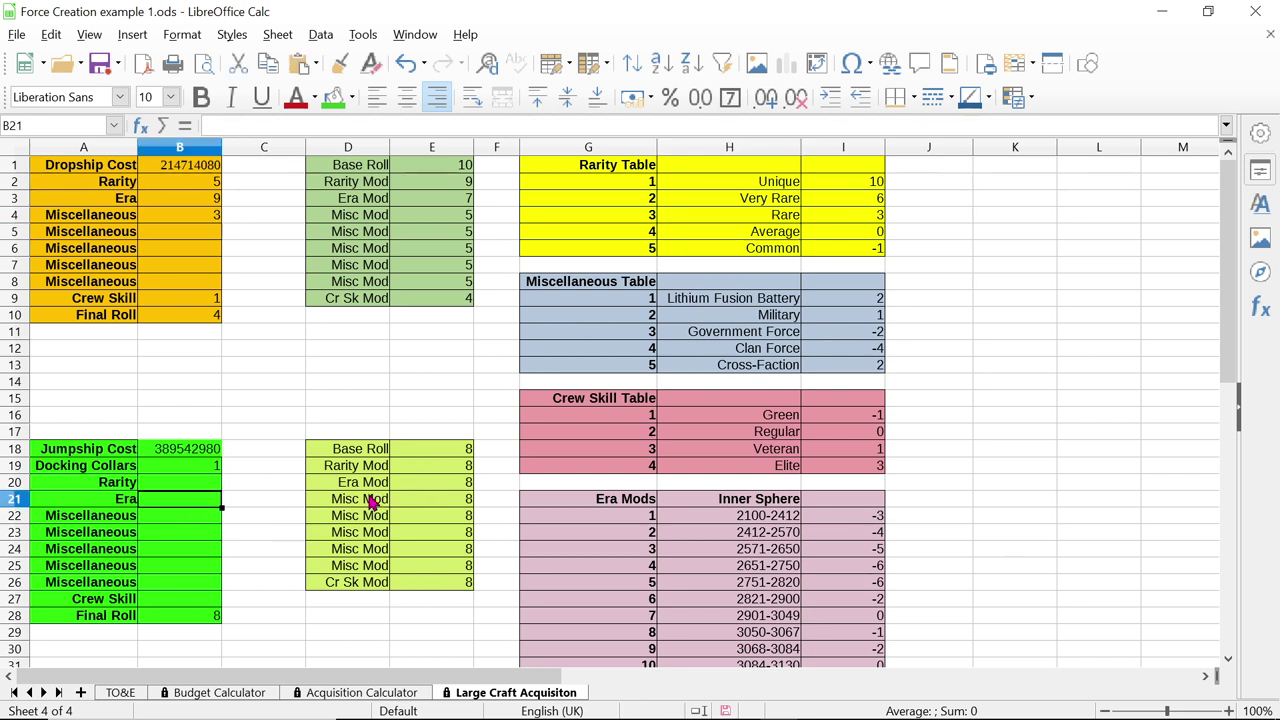
{"action": "type", "text": "9"}
{"action": "key", "text": "Return"}
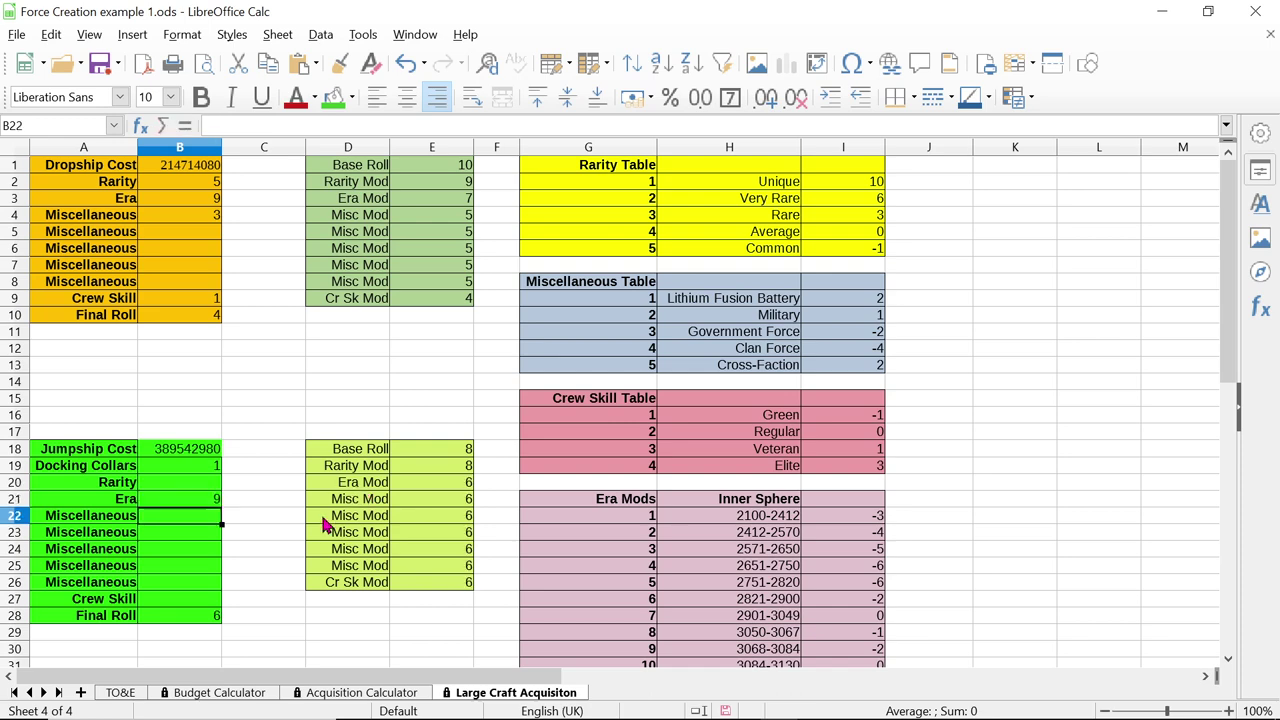
Review the Era Mods table and enter 3, the Government Force code, as the jumpship's first Miscellaneous modifier in cell B22
{"action": "scroll", "coordinate": [668, 522], "scroll_direction": "down", "scroll_amount": 1}
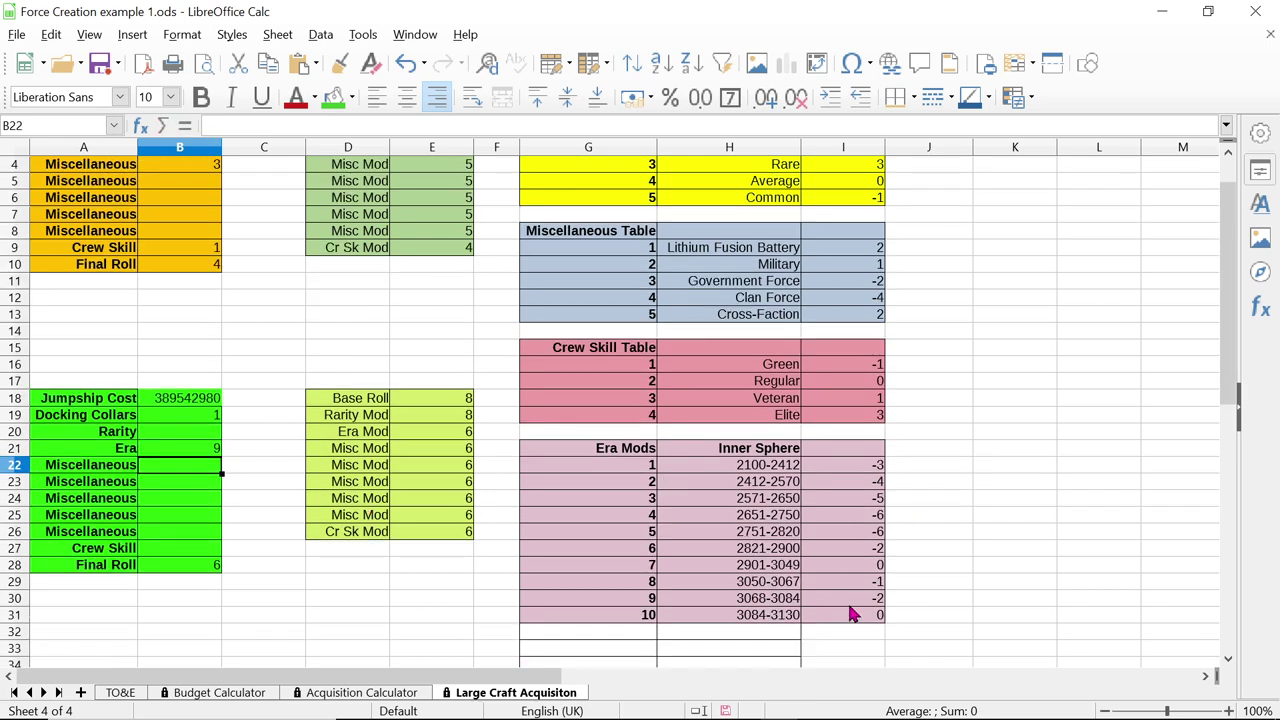
{"action": "scroll", "coordinate": [395, 455], "scroll_direction": "up", "scroll_amount": 1}
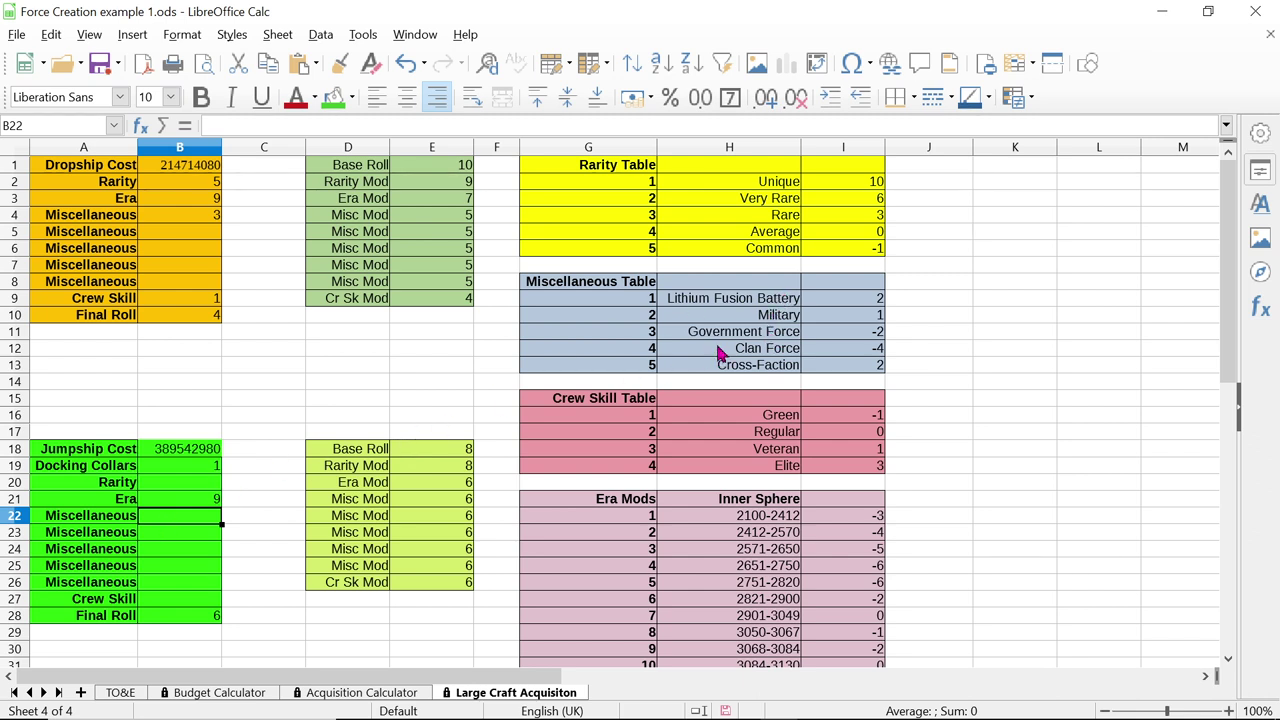
{"action": "left_click", "coordinate": [764, 320]}
{"action": "left_click", "coordinate": [601, 336]}
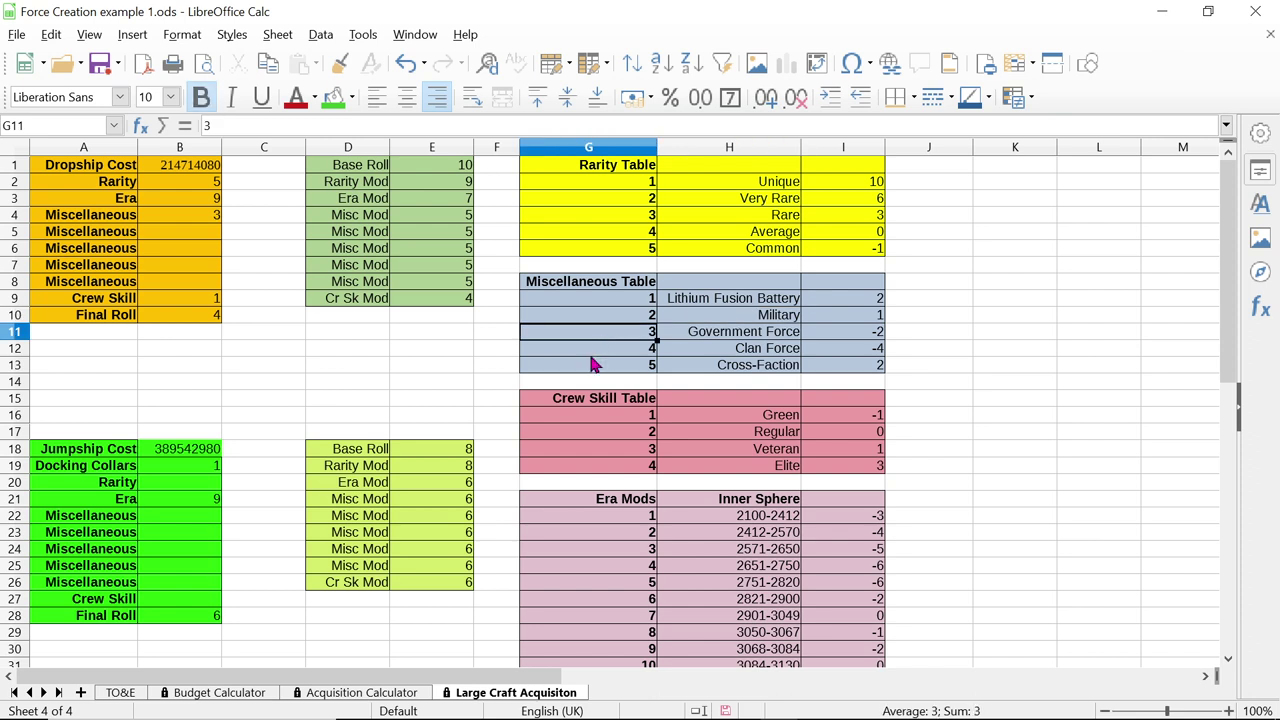
{"action": "left_click", "coordinate": [187, 514]}
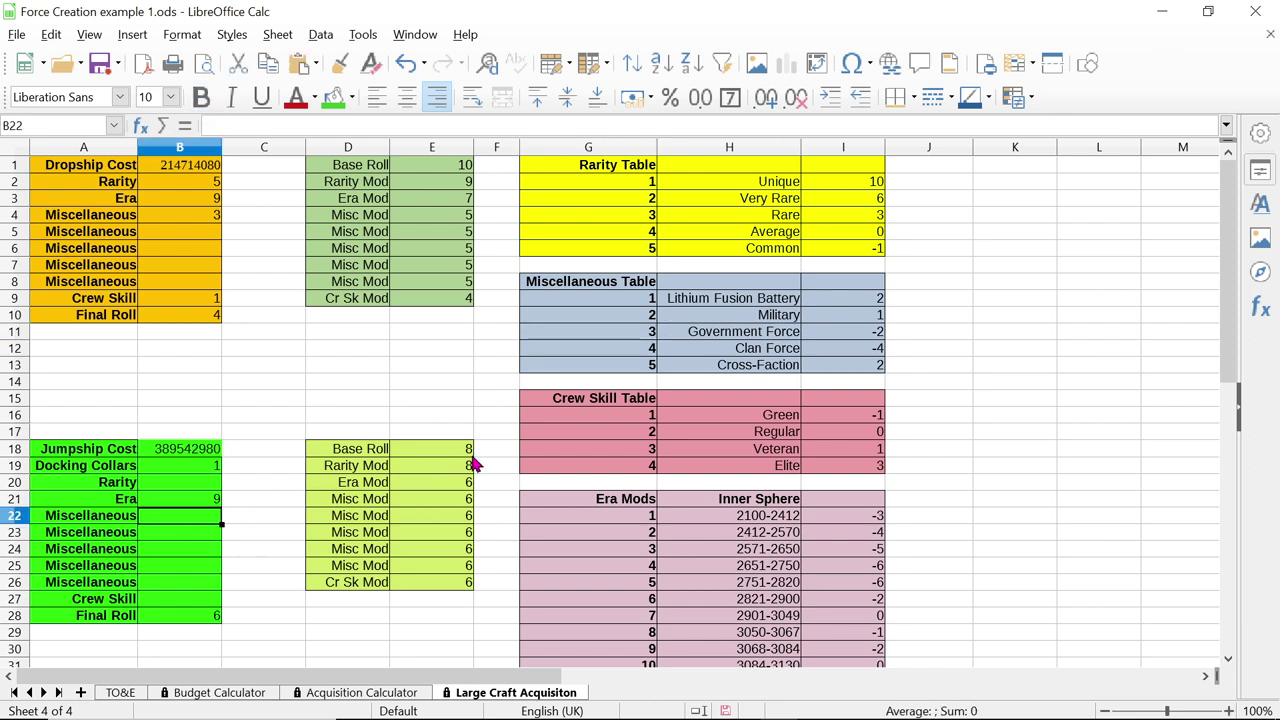
{"action": "type", "text": "3"}
{"action": "key", "text": "Return"}
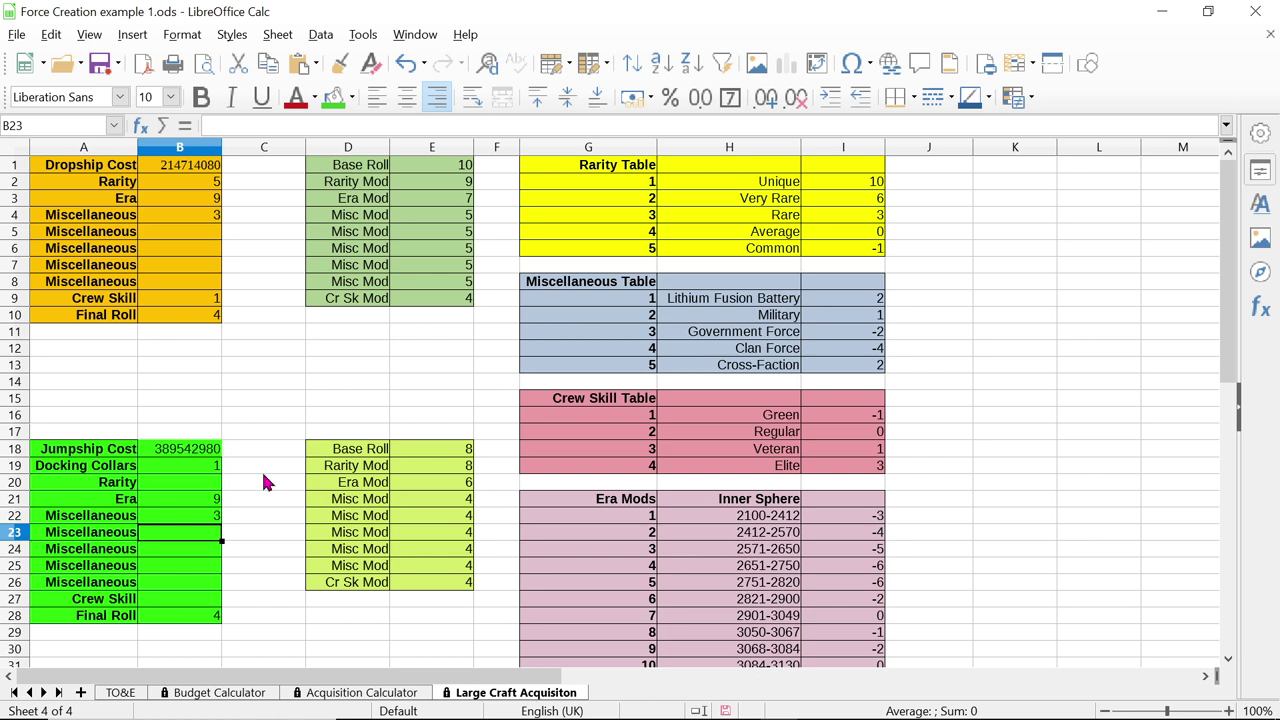
Set the jumpship's Crew Skill to 1 in cell B27 and return to the Dropship Cost cell
{"action": "left_click", "coordinate": [189, 601]}
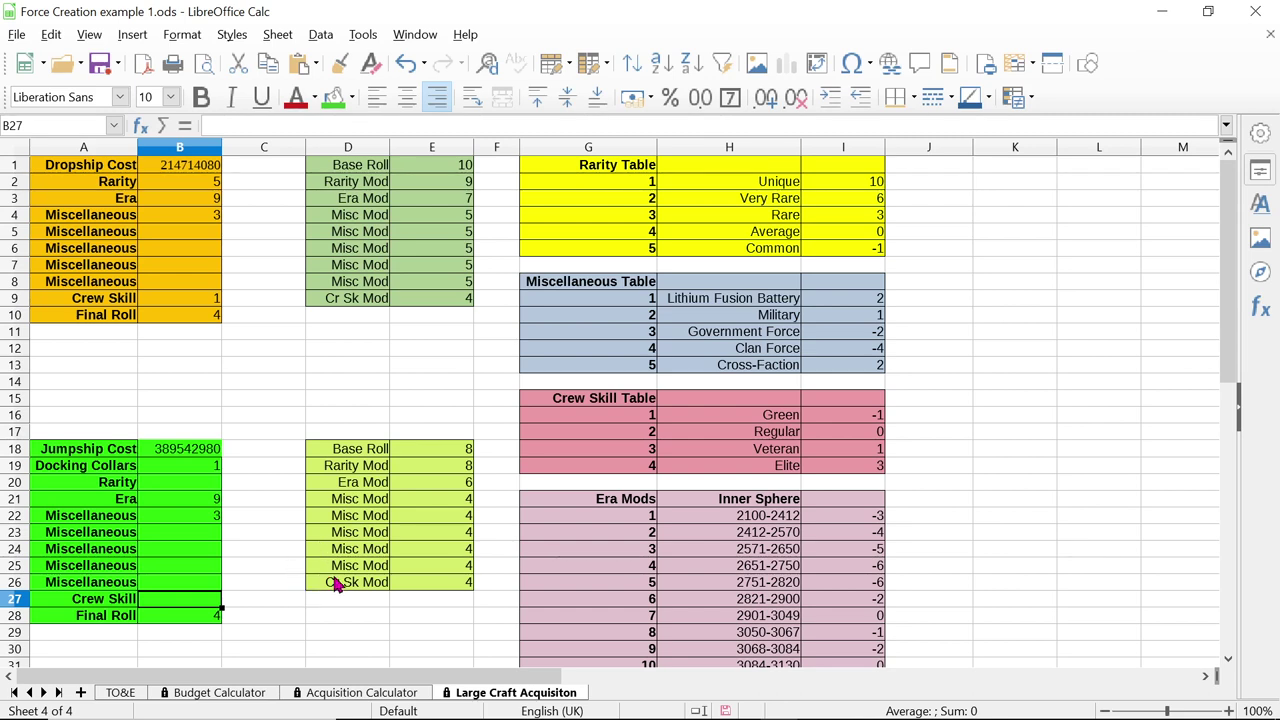
{"action": "type", "text": "1"}
{"action": "key", "text": "Return"}
{"action": "key", "text": "ctrl+Home"}
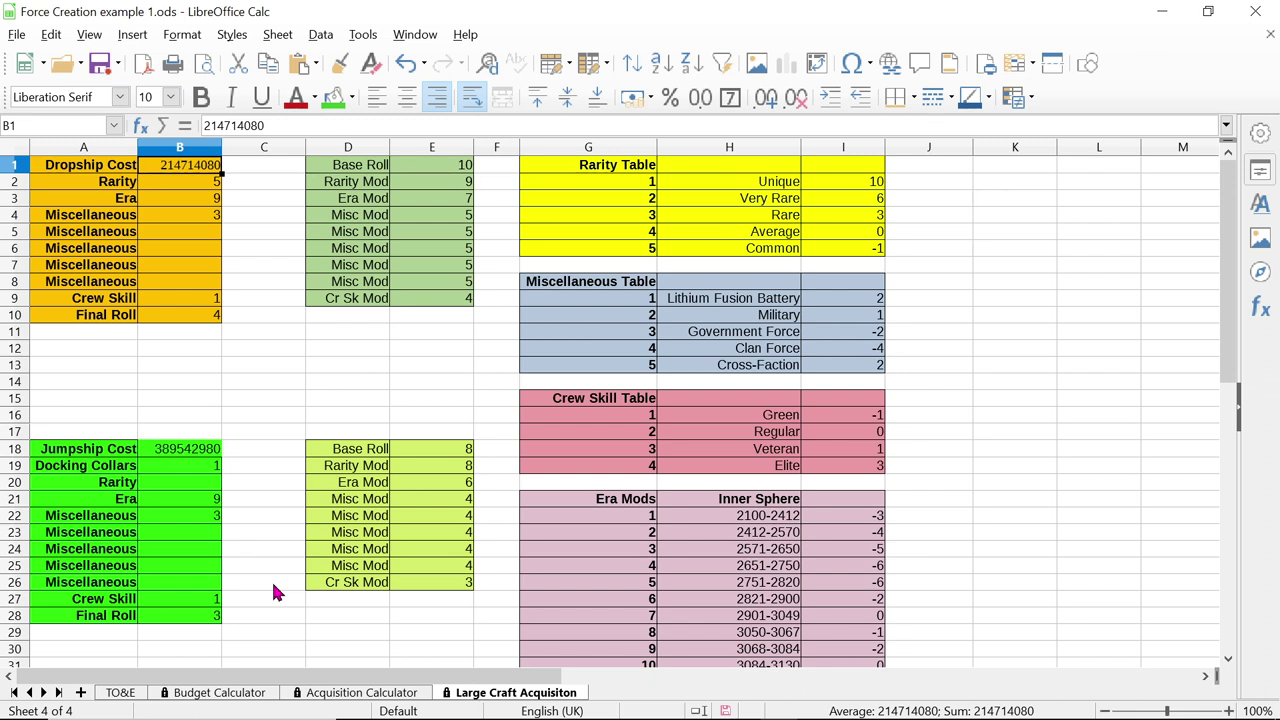
Add a Transport heading in cell A40 of the TO&E sheet, below the Security Lance
{"action": "left_click", "coordinate": [120, 692]}
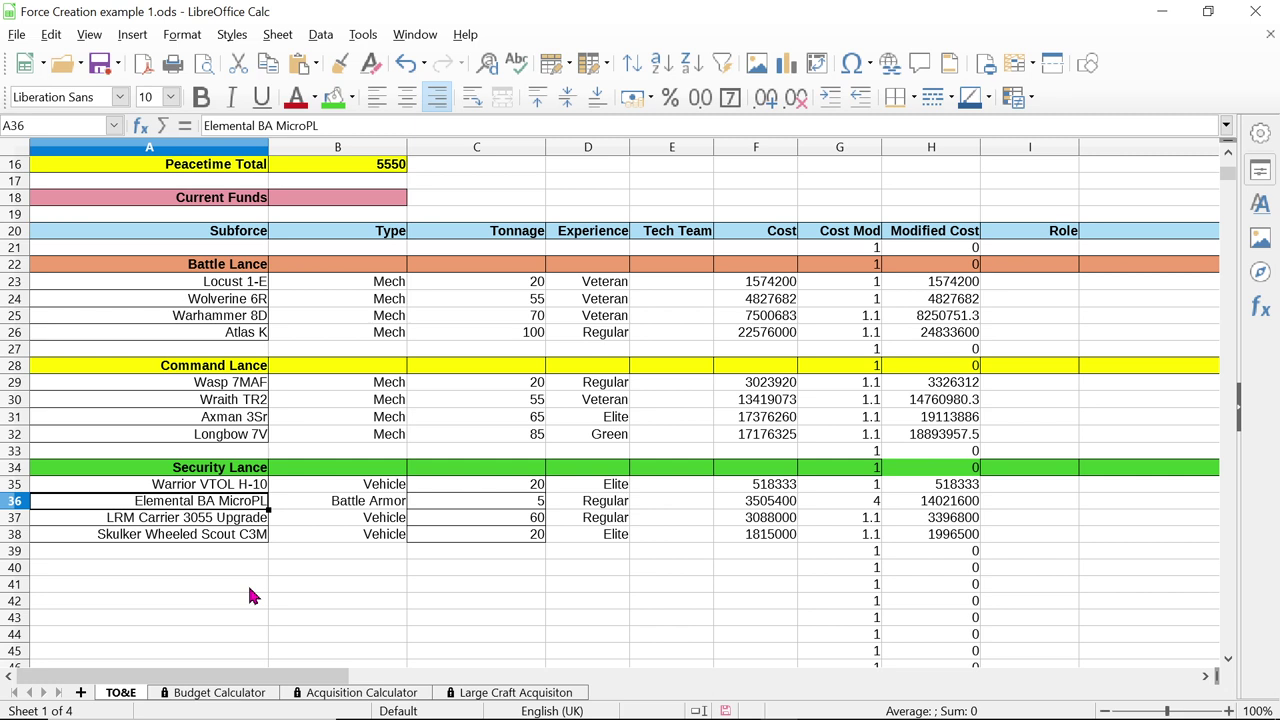
{"action": "left_click", "coordinate": [222, 572]}
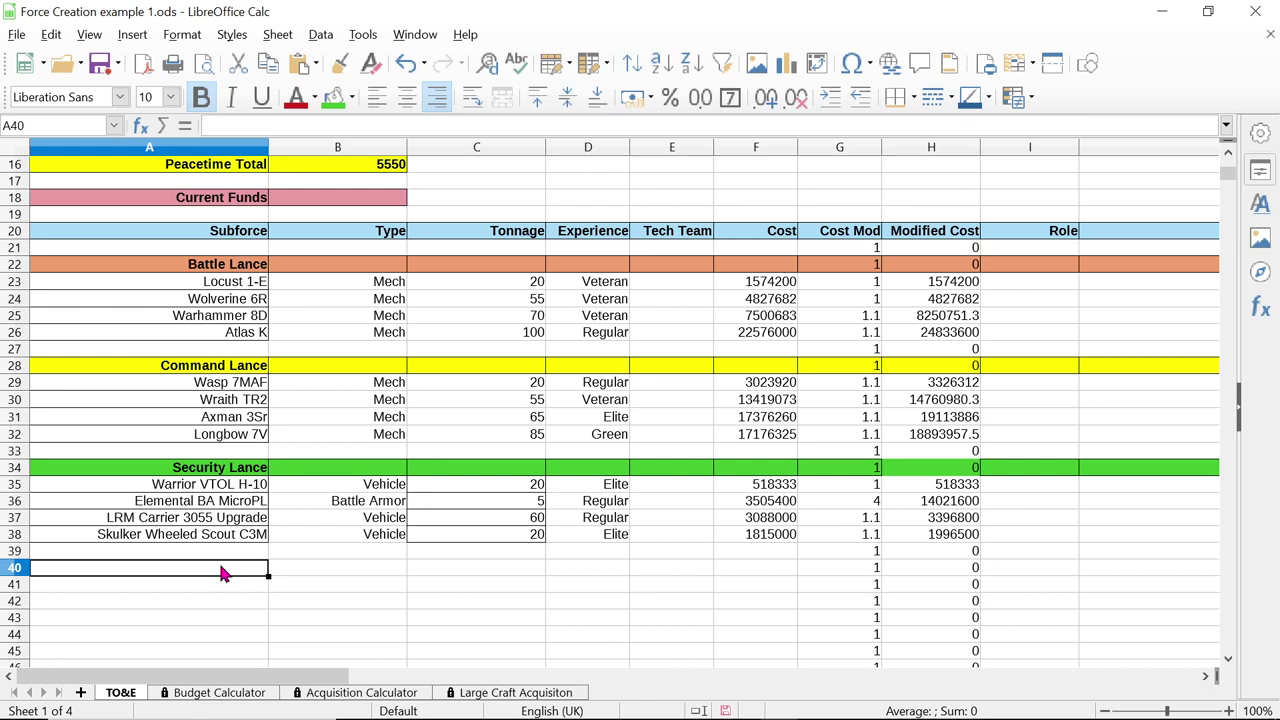
{"action": "type", "text": "Tran"}
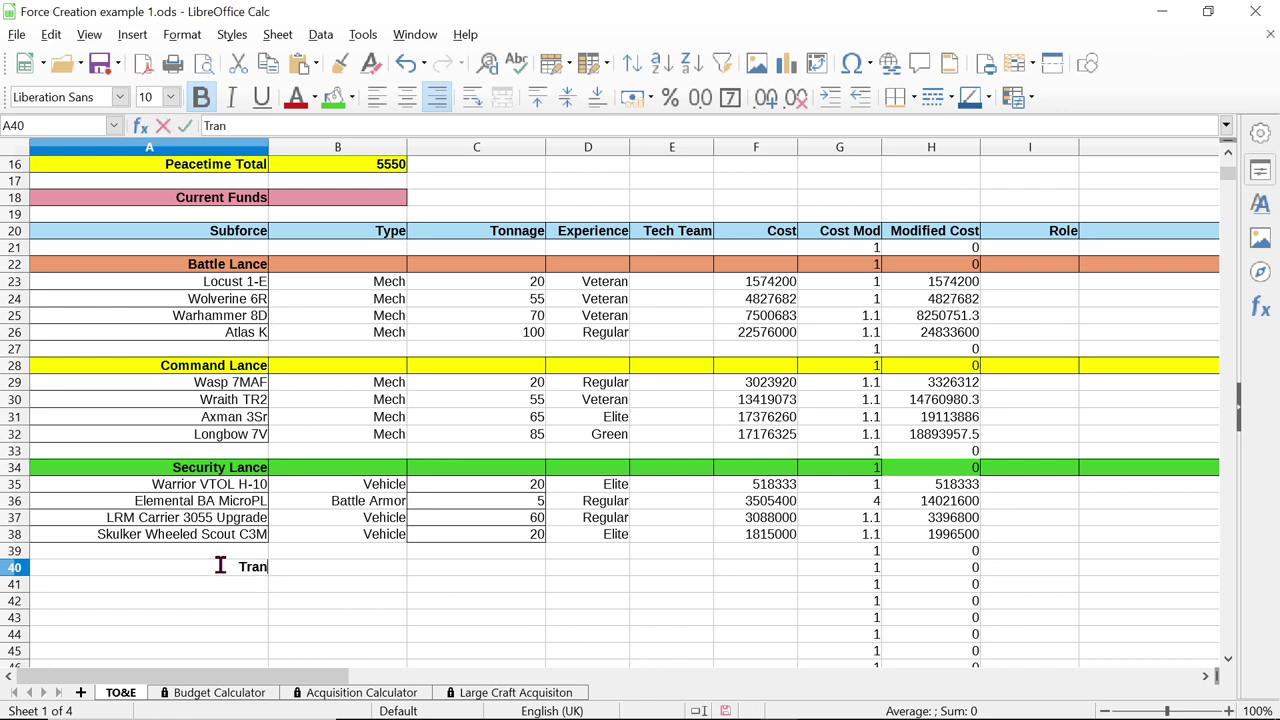
{"action": "type", "text": "sport"}
{"action": "key", "text": "Return"}
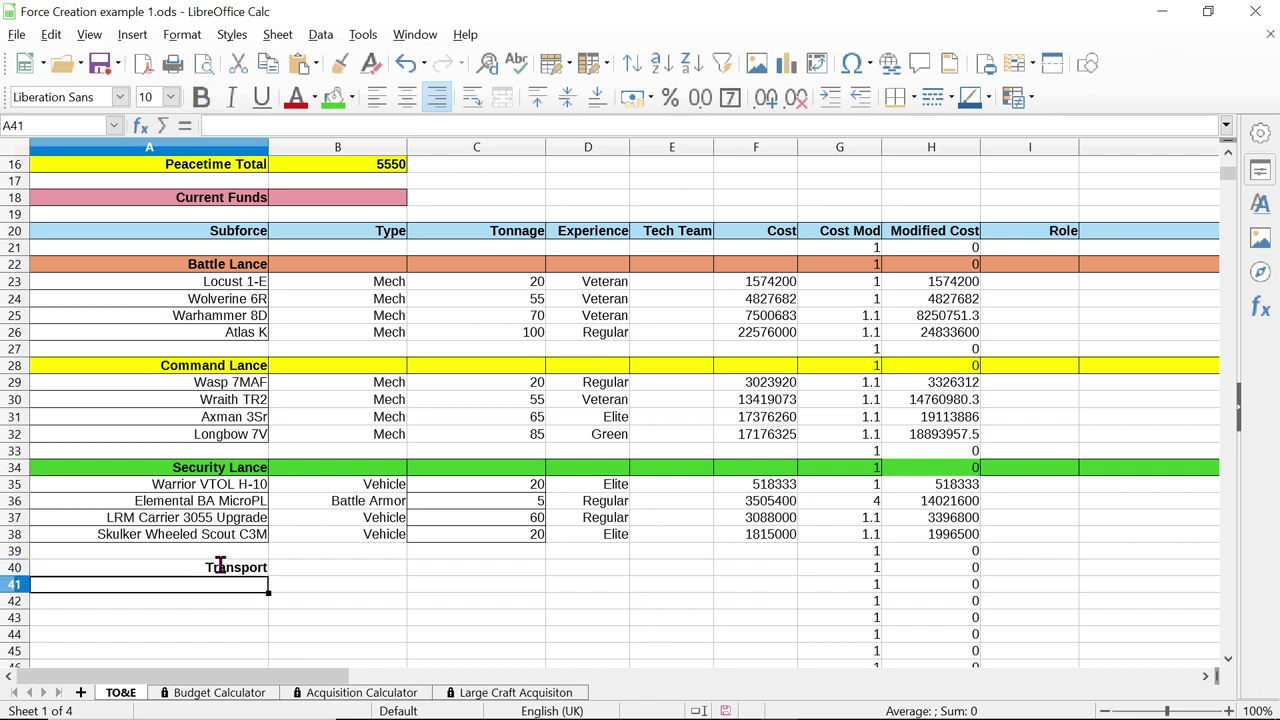
List Union Dropship under the Transport heading in cell A41
{"action": "type", "text": "Union D"}
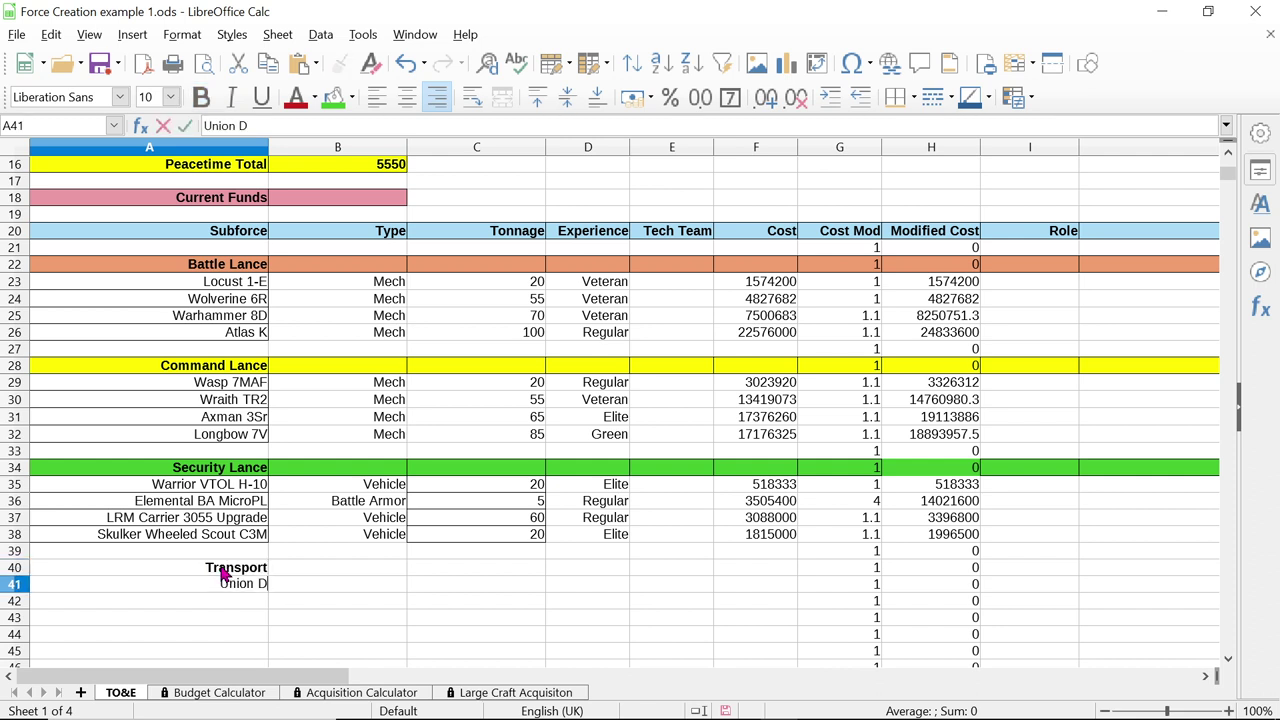
{"action": "type", "text": "rop"}
{"action": "key", "text": "BackSpace"}
{"action": "key", "text": "BackSpace"}
{"action": "key", "text": "BackSpace"}
{"action": "key", "text": "BackSpace"}
{"action": "type", "text": "ropship"}
{"action": "key", "text": "Return"}
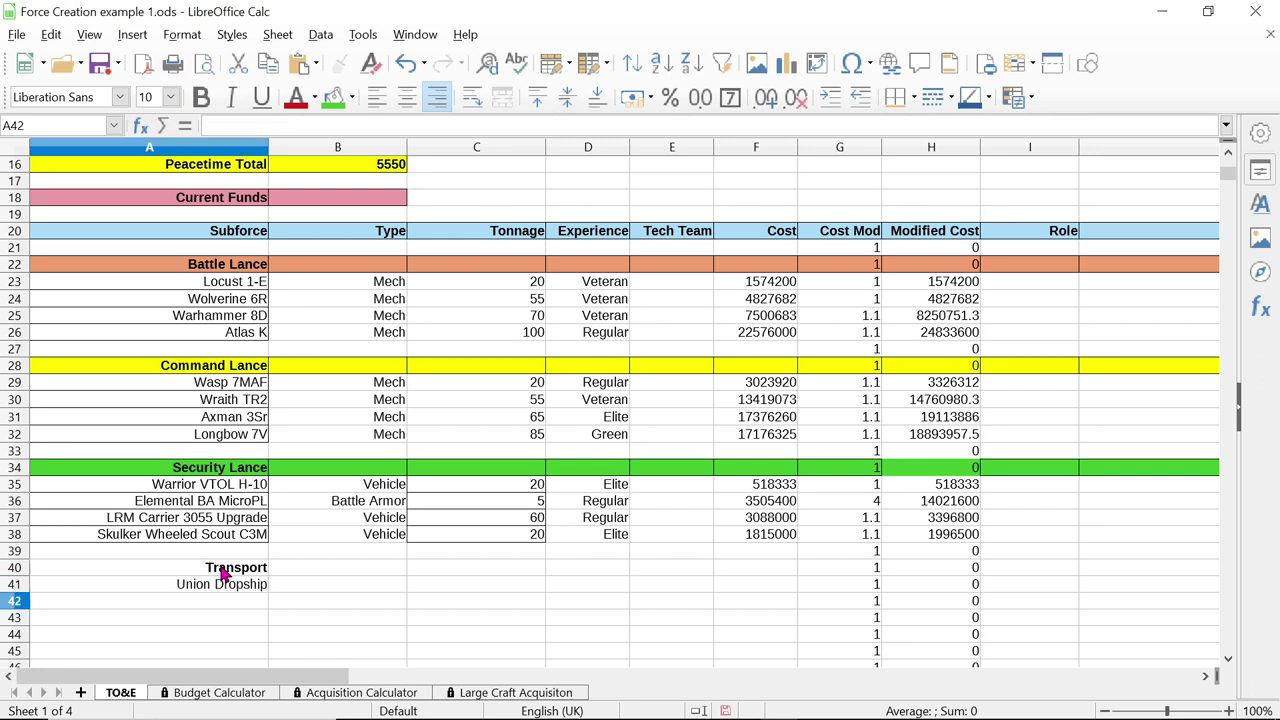
List Scout Jumpship as the second Transport entry in cell A42
{"action": "type", "text": "Scout Jum"}
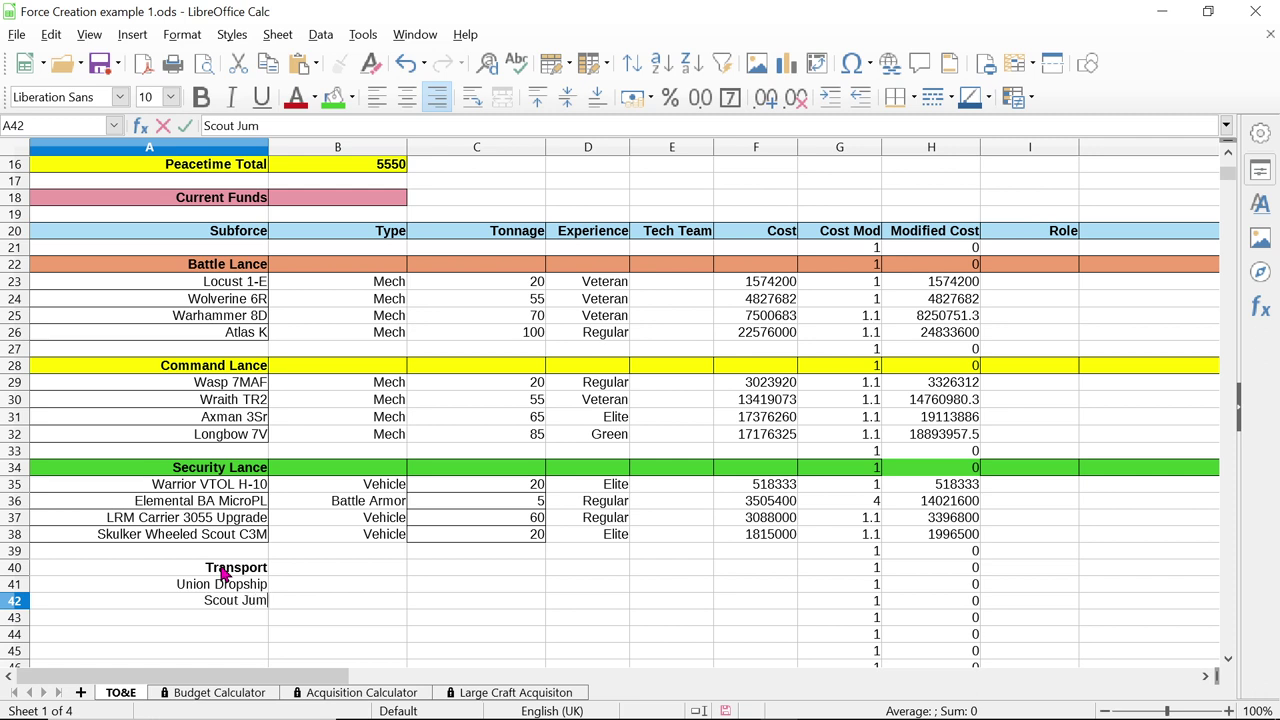
{"action": "type", "text": "pship"}
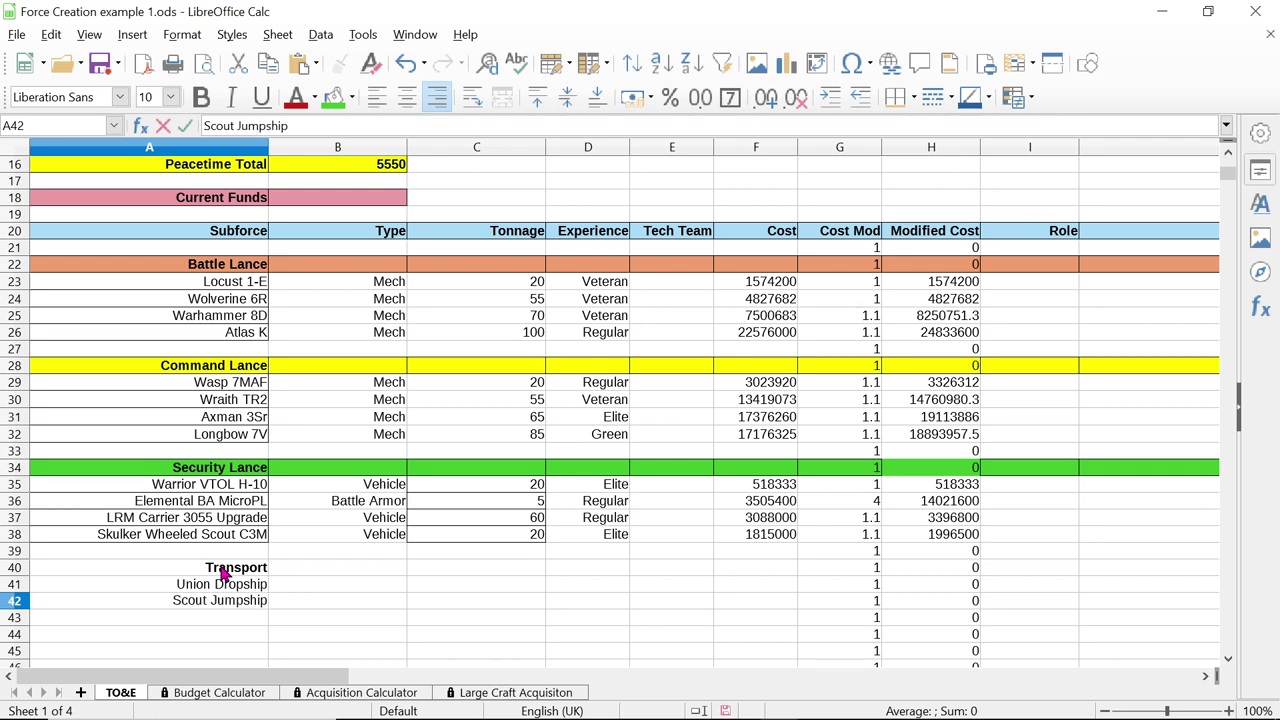
{"action": "key", "text": "Return"}
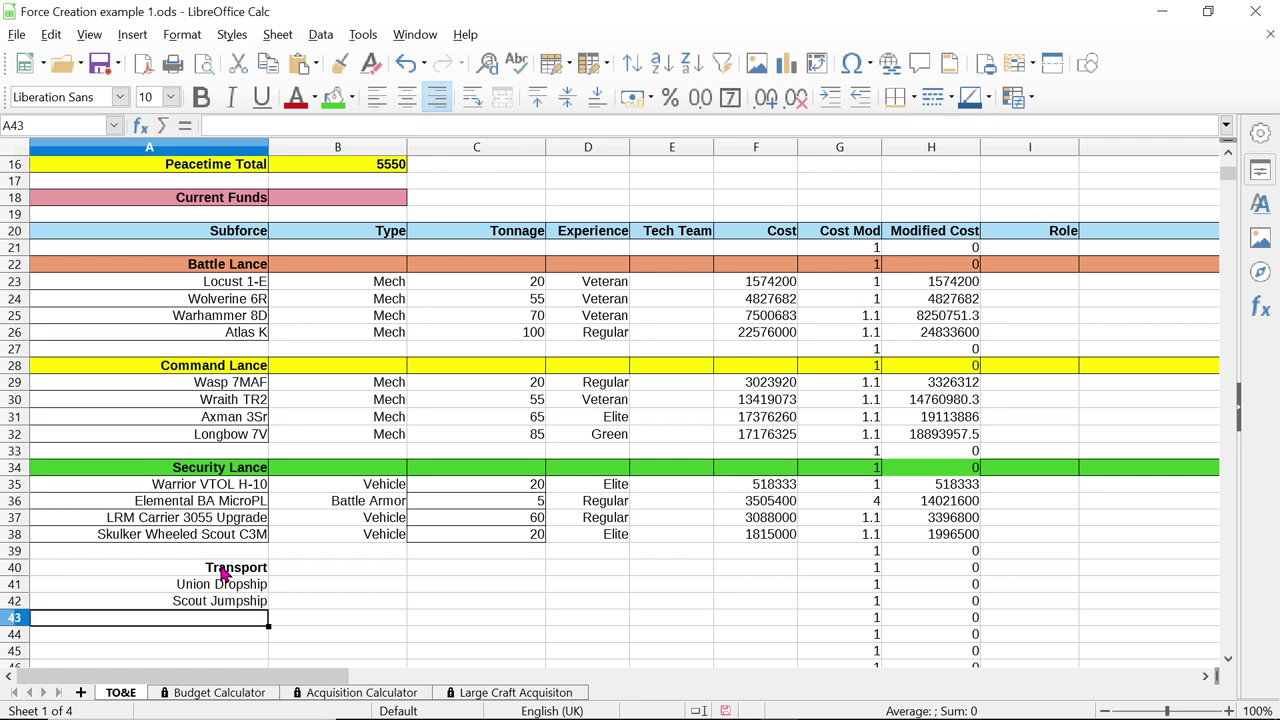
Clear the stray value from cell A48 below the Transport entries
{"action": "scroll", "coordinate": [503, 522], "scroll_direction": "down", "scroll_amount": 1}
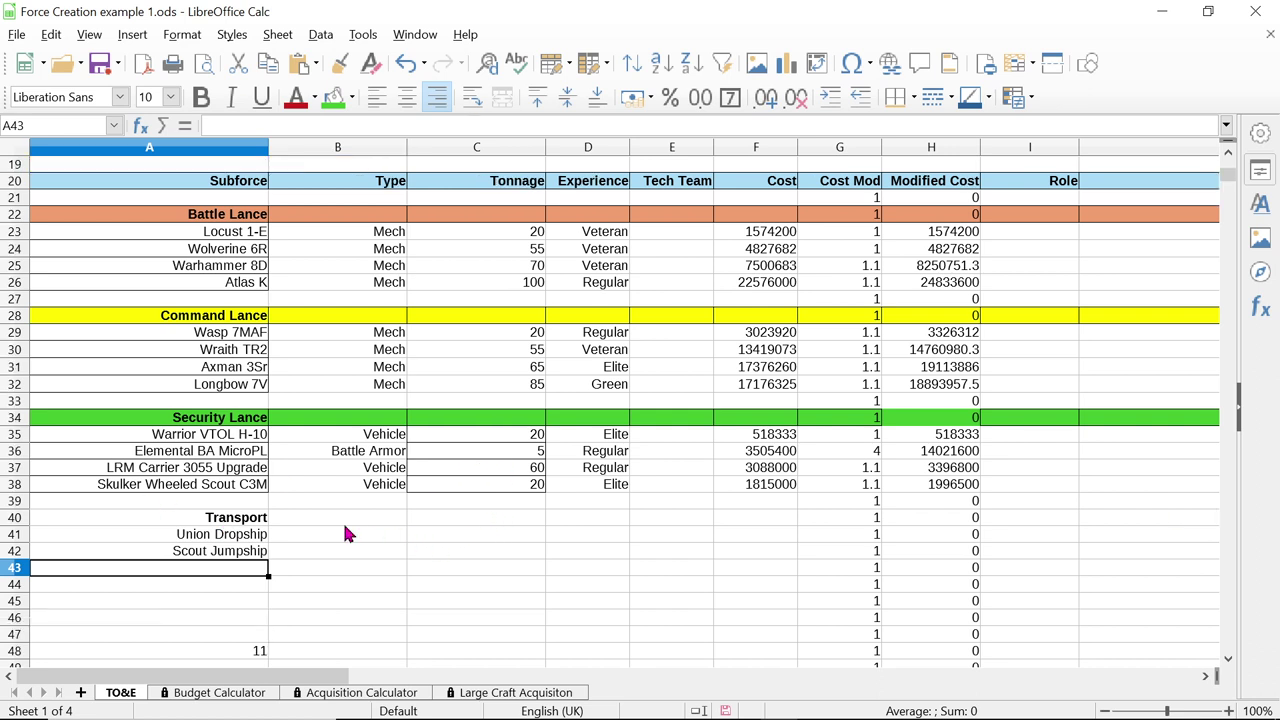
{"action": "scroll", "coordinate": [440, 596], "scroll_direction": "down", "scroll_amount": 2}
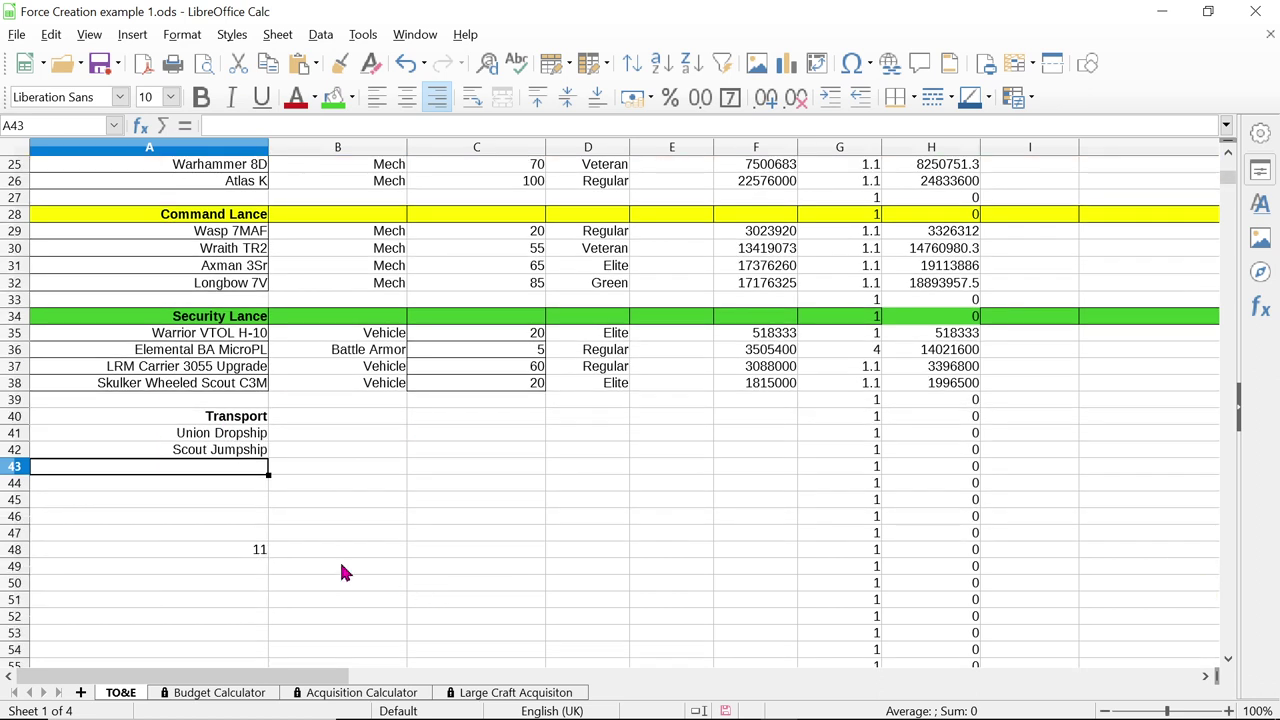
{"action": "left_click", "coordinate": [248, 549]}
{"action": "key", "text": "Delete"}
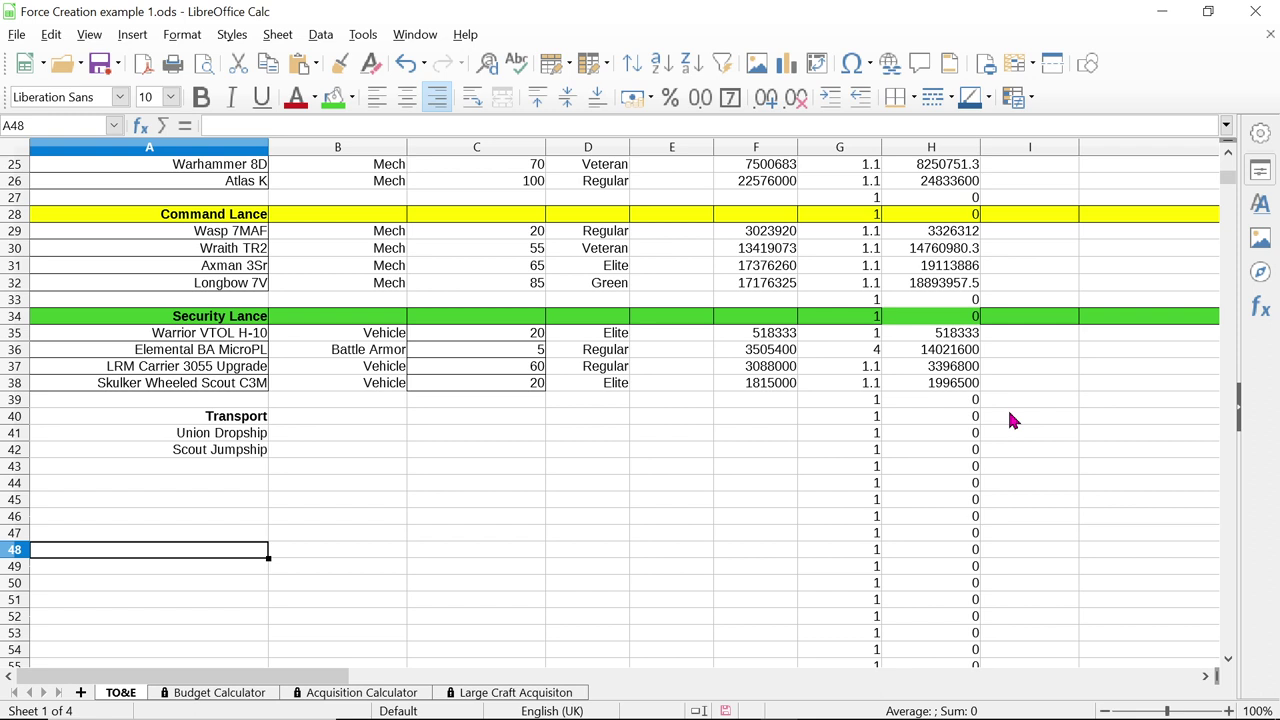
Set the Union Dropship's type to DropShip in cell B41
{"action": "left_click", "coordinate": [330, 440]}
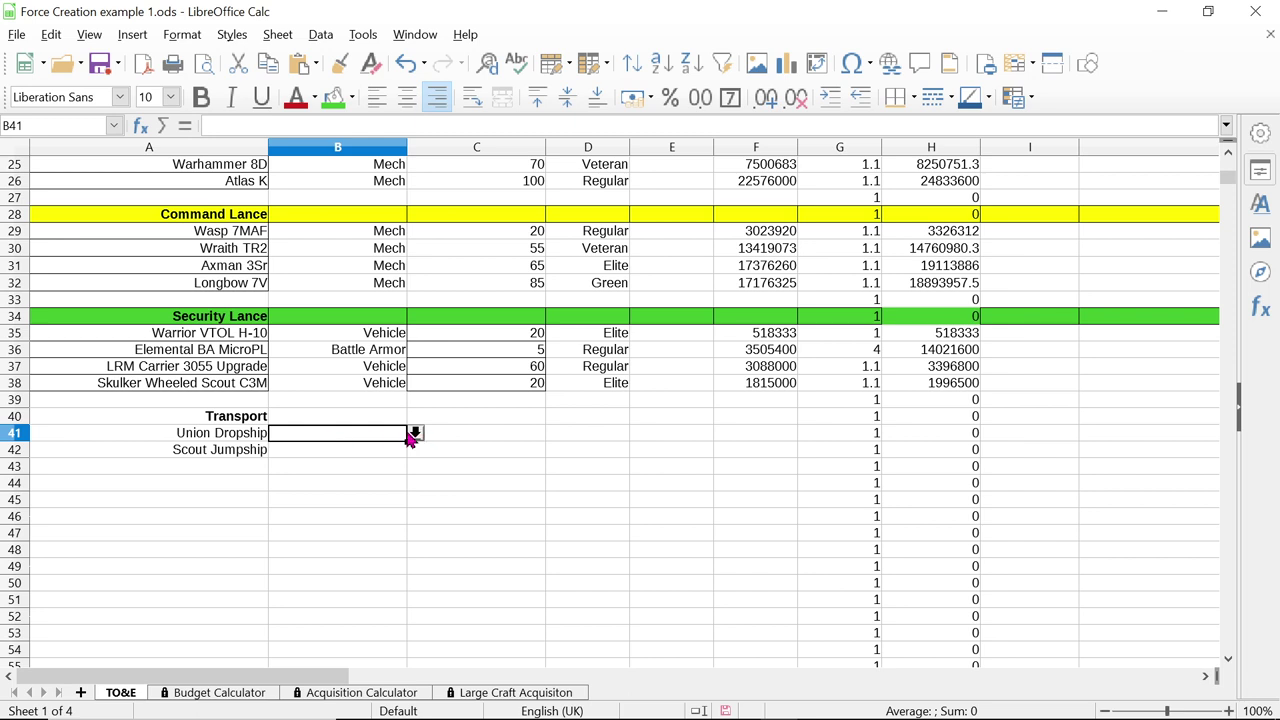
{"action": "left_click", "coordinate": [415, 437]}
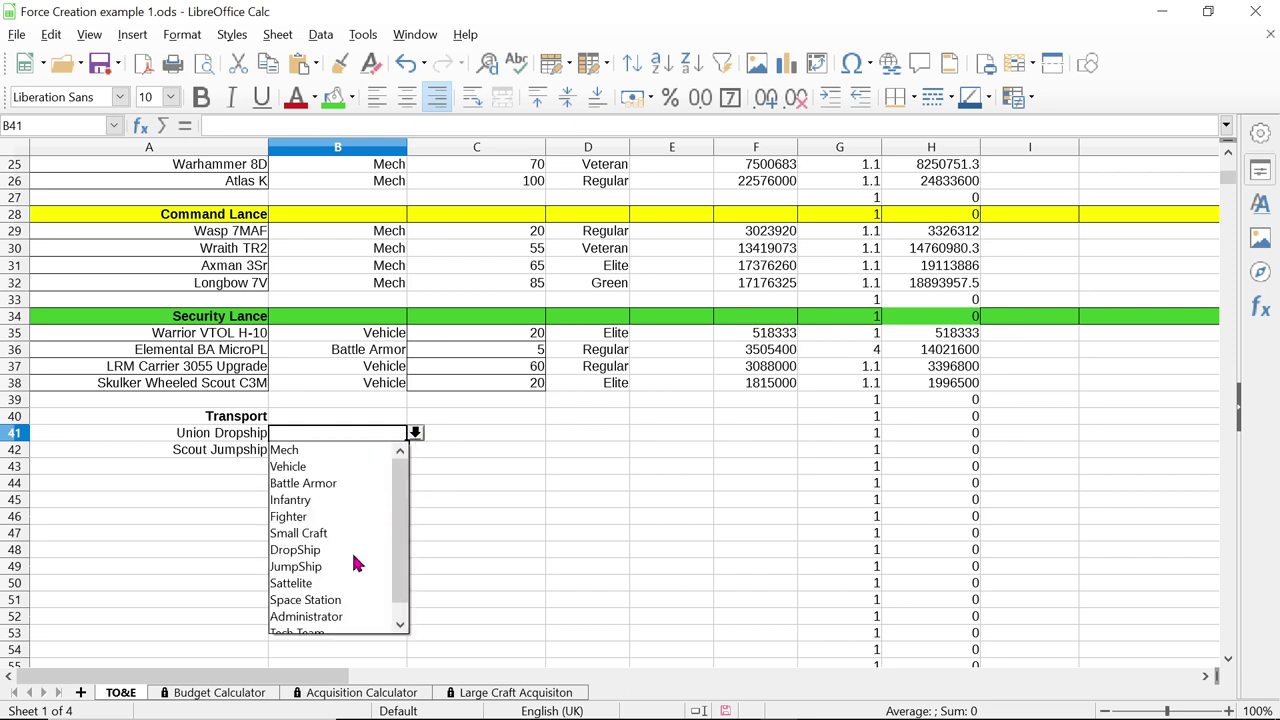
{"action": "scroll", "coordinate": [357, 563], "scroll_direction": "down", "scroll_amount": 1}
{"action": "left_click", "coordinate": [322, 538]}
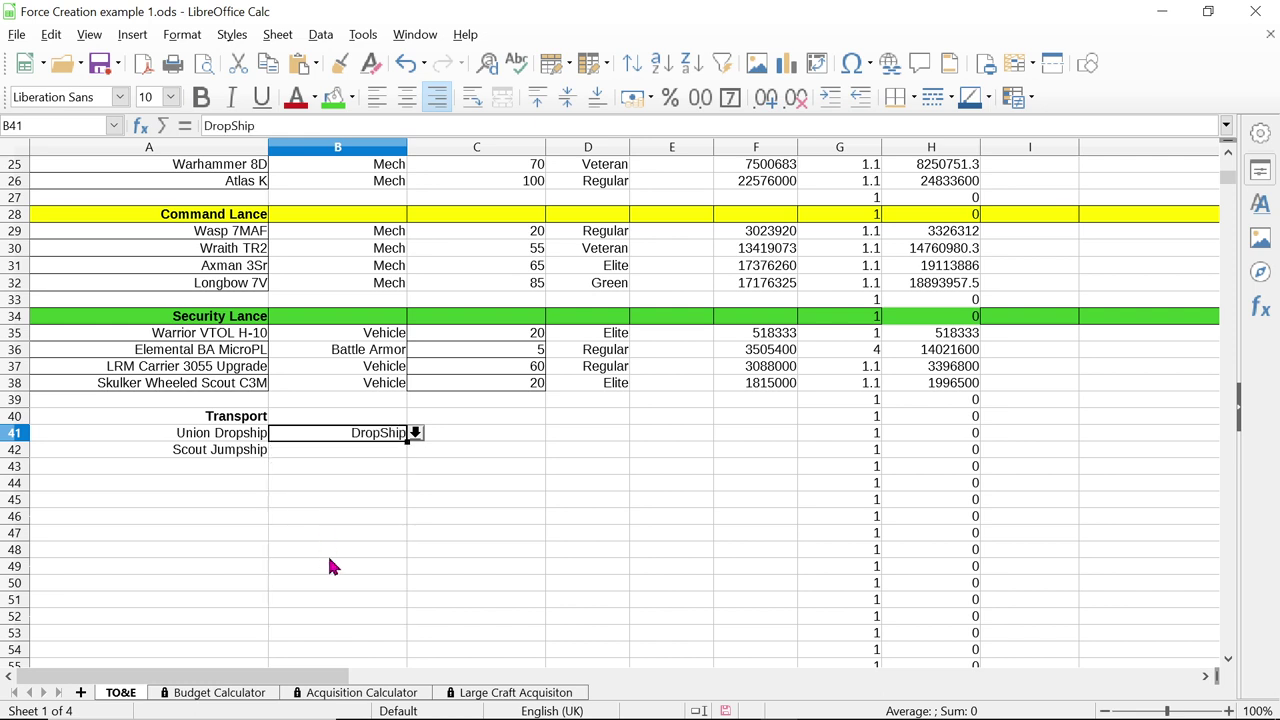
{"action": "left_click", "coordinate": [377, 456]}
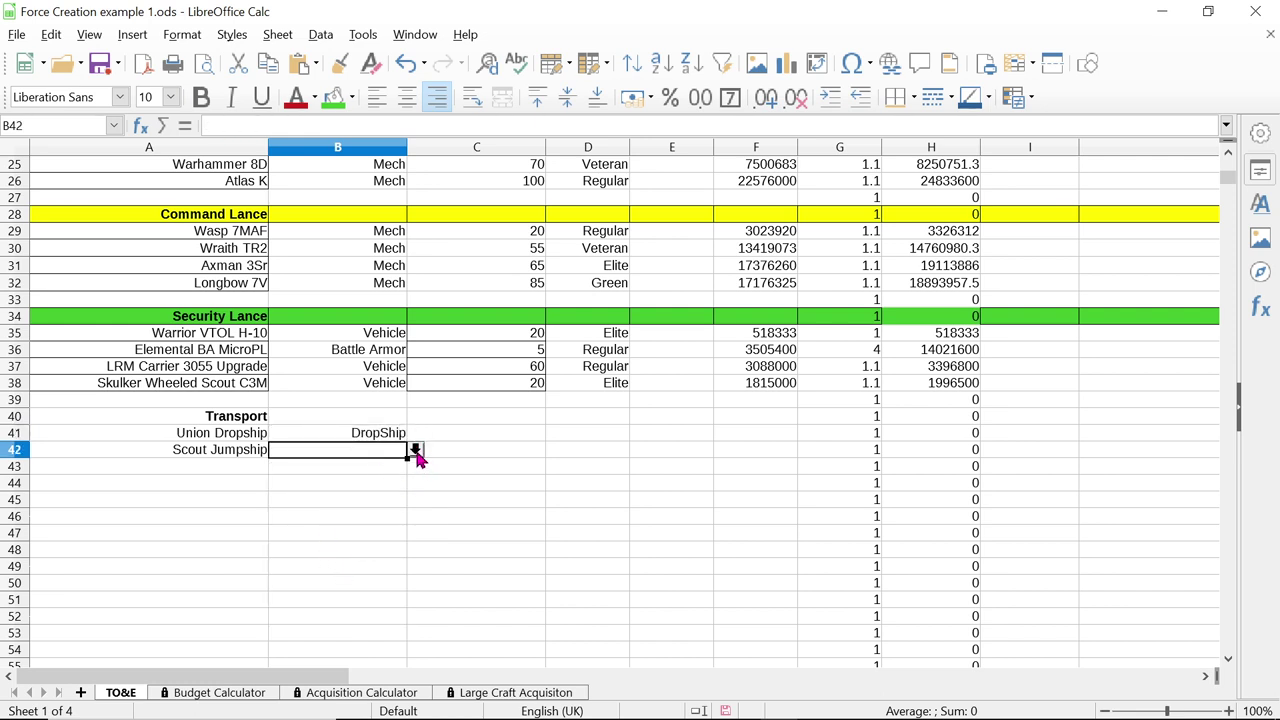
{"action": "left_click", "coordinate": [415, 450]}
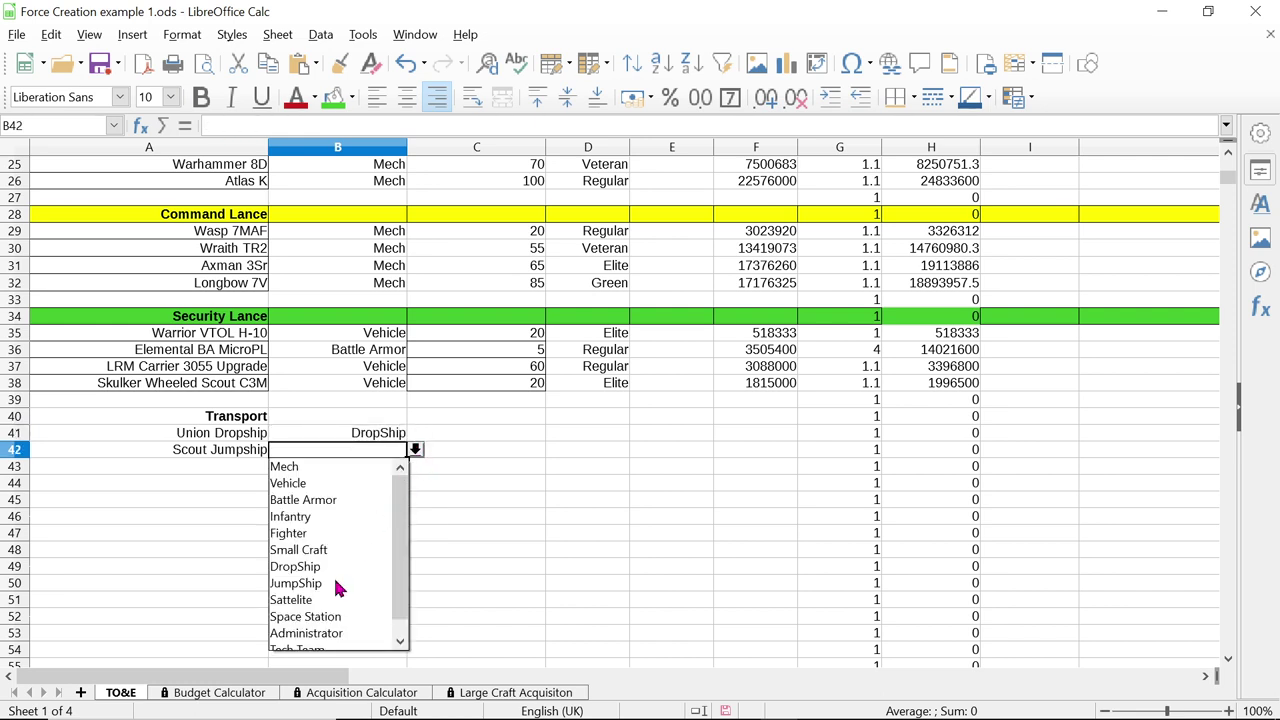
{"action": "left_click", "coordinate": [337, 584]}
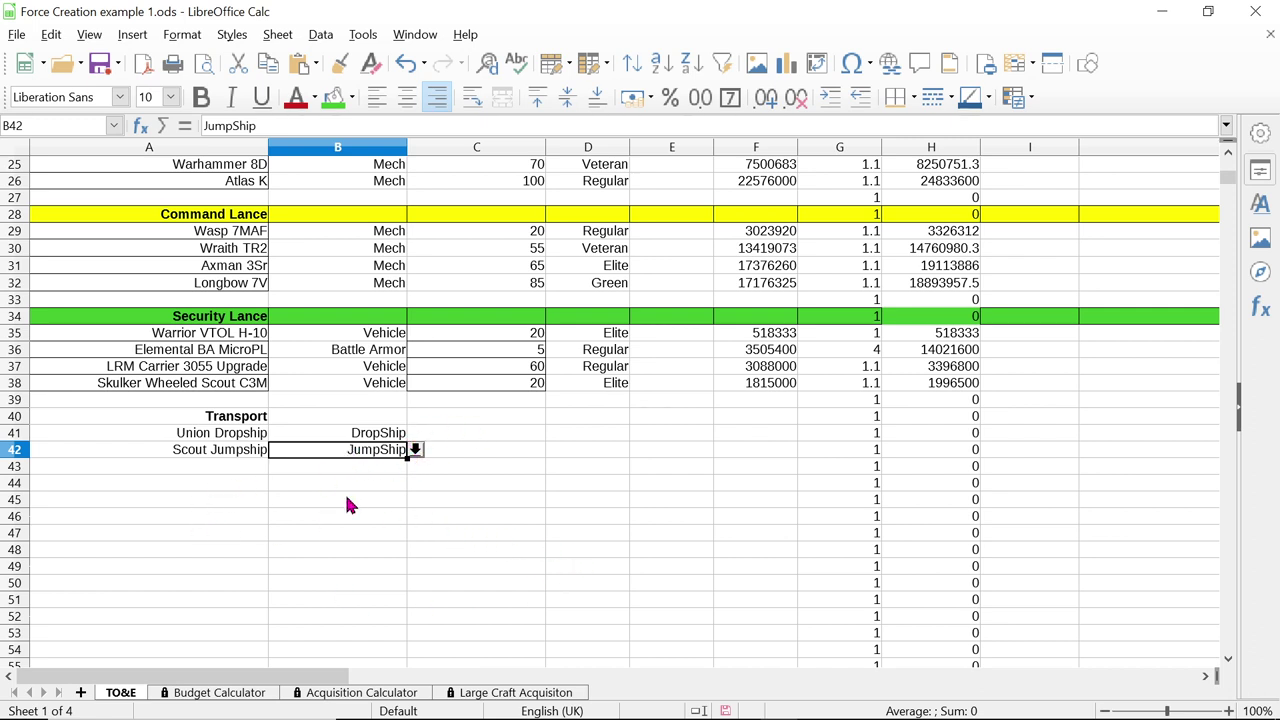
{"action": "key", "text": "Delete"}
Move the Scout Jumpship entry from A42 down to A43 and set its type to JumpShip in B43
{"action": "left_click", "coordinate": [228, 449]}
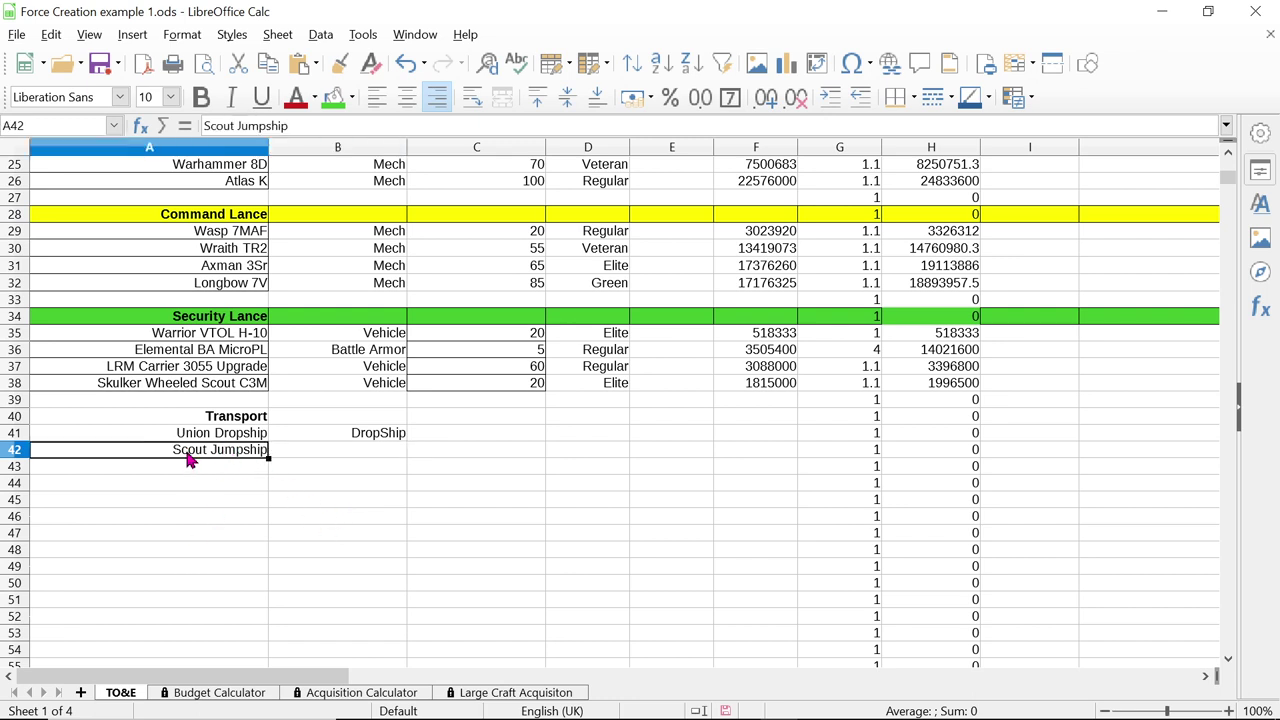
{"action": "left_click_drag", "start_coordinate": [190, 458], "coordinate": [230, 515]}
{"action": "left_click", "coordinate": [340, 468]}
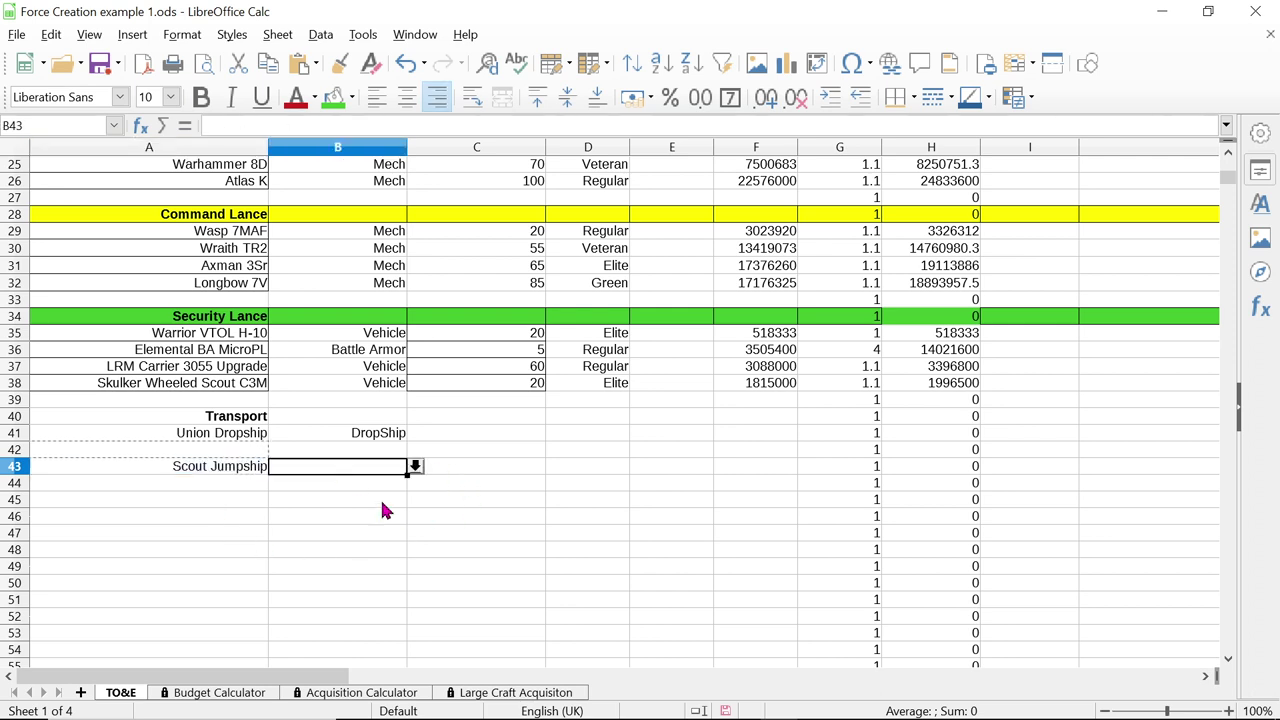
{"action": "left_click", "coordinate": [415, 468]}
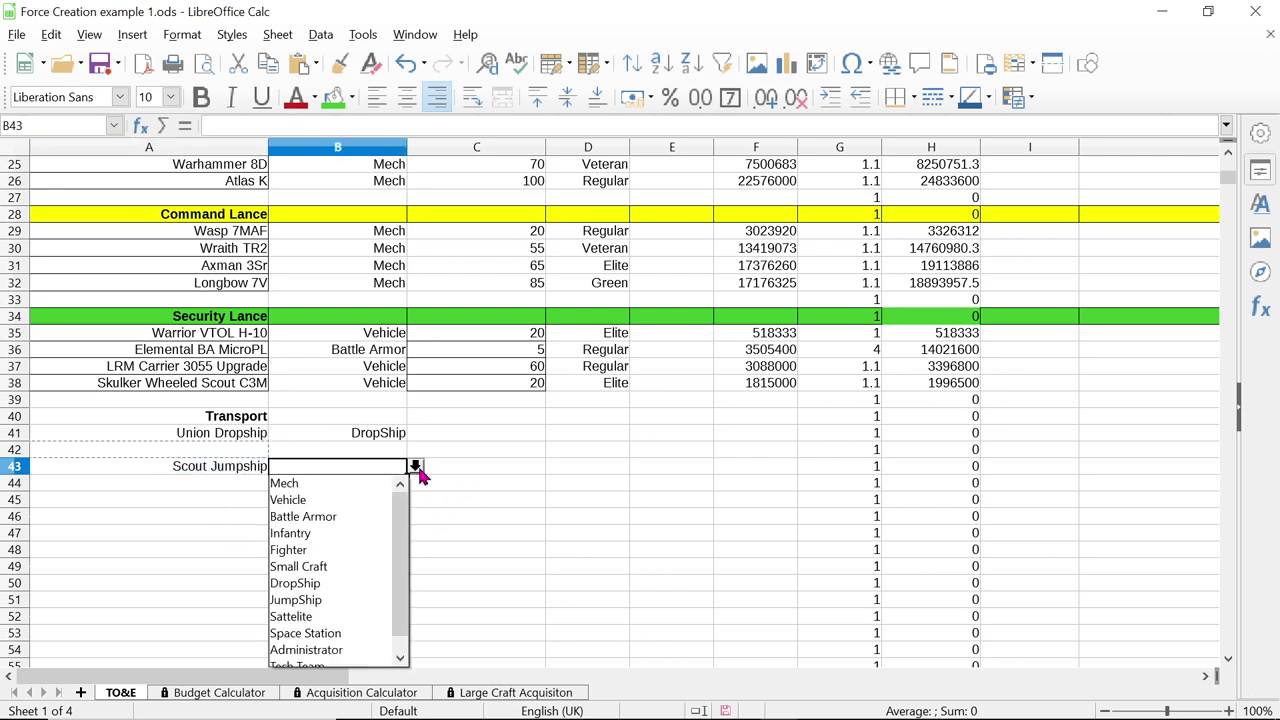
{"action": "left_click", "coordinate": [325, 600]}
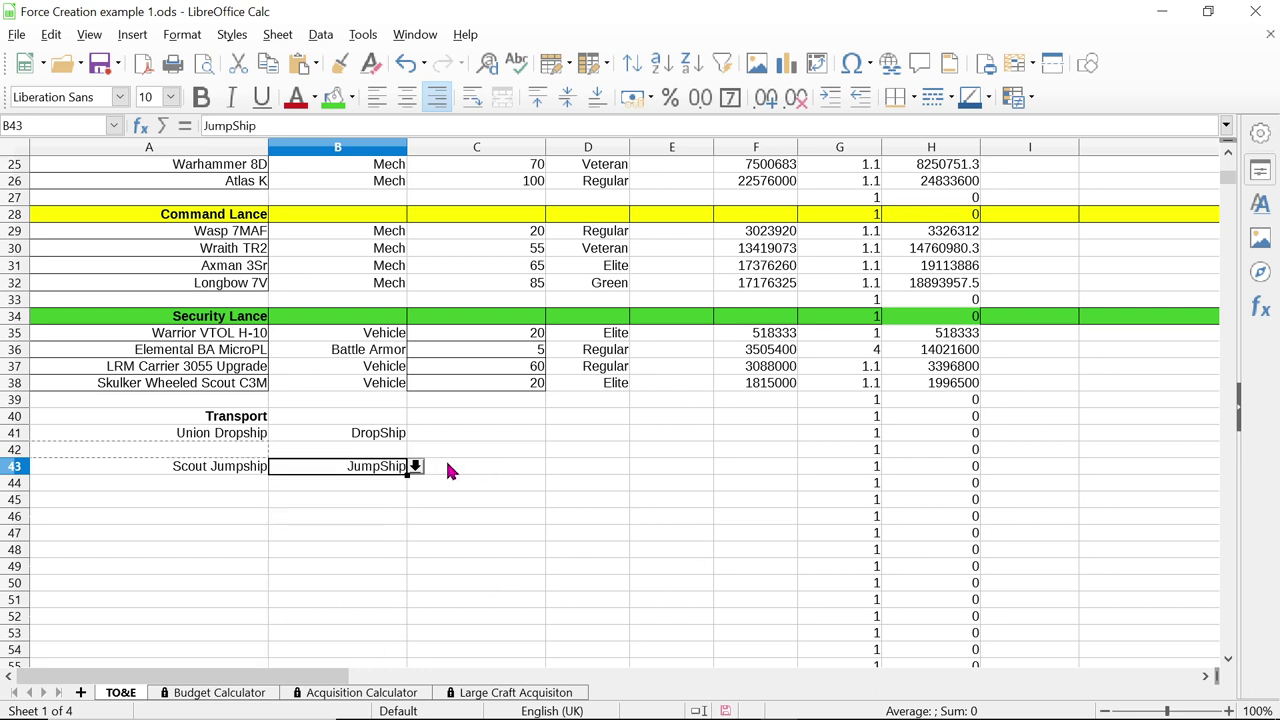
Check the Scout JumpShip's tonnage in the unit editor, then return to the spreadsheet and enter 90000 in cell C43
{"action": "left_click", "coordinate": [213, 473]}
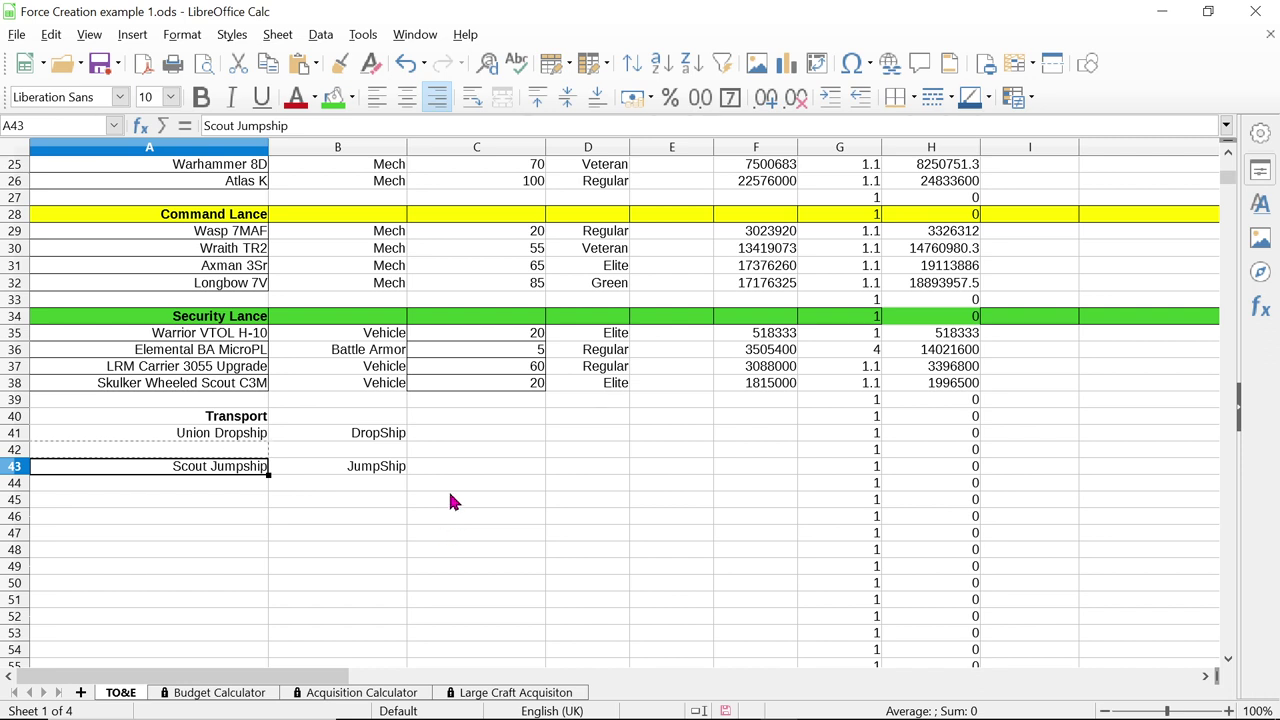
{"action": "scroll", "coordinate": [494, 480], "scroll_direction": "up", "scroll_amount": 3}
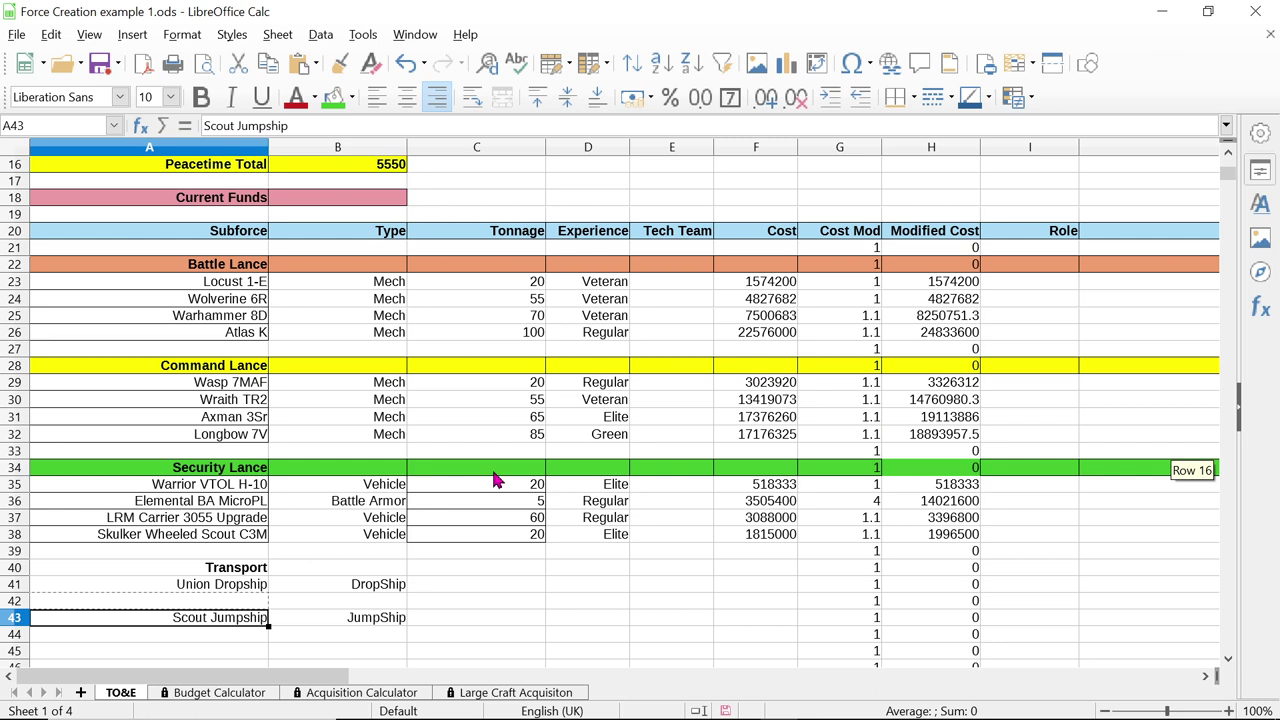
{"action": "scroll", "coordinate": [494, 480], "scroll_direction": "down", "scroll_amount": 2}
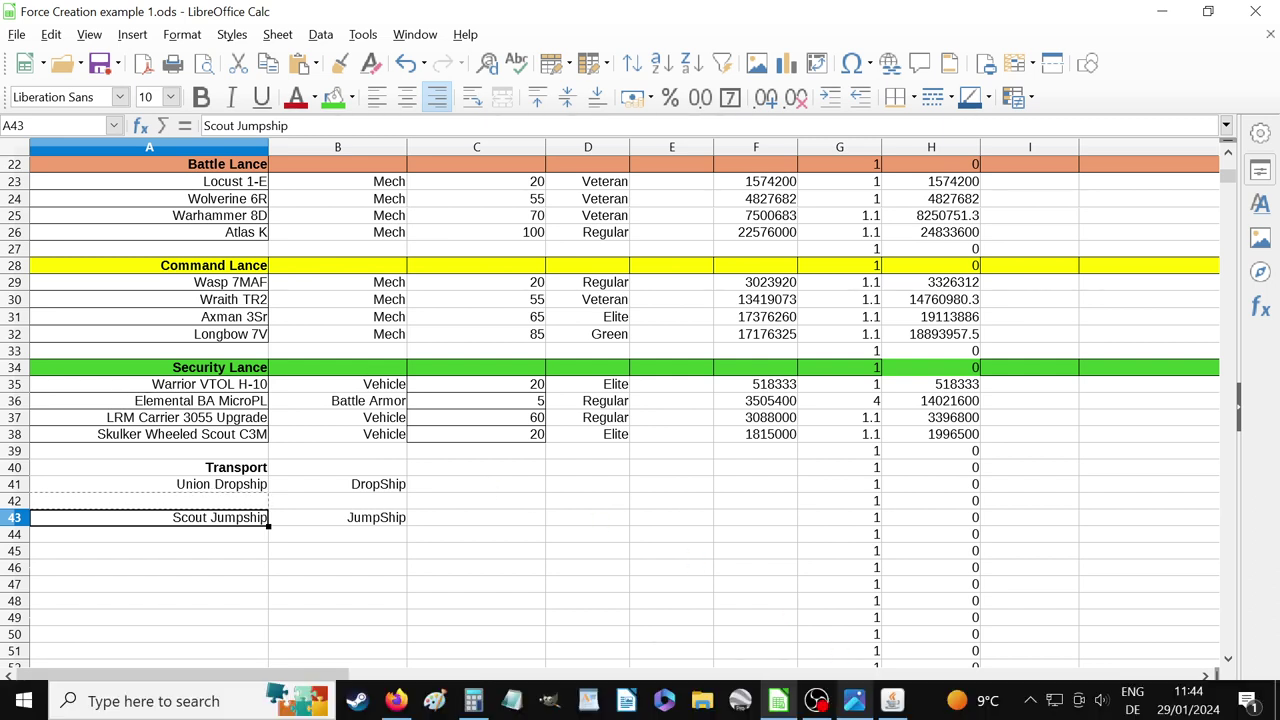
{"action": "mouse_move", "coordinate": [870, 672]}
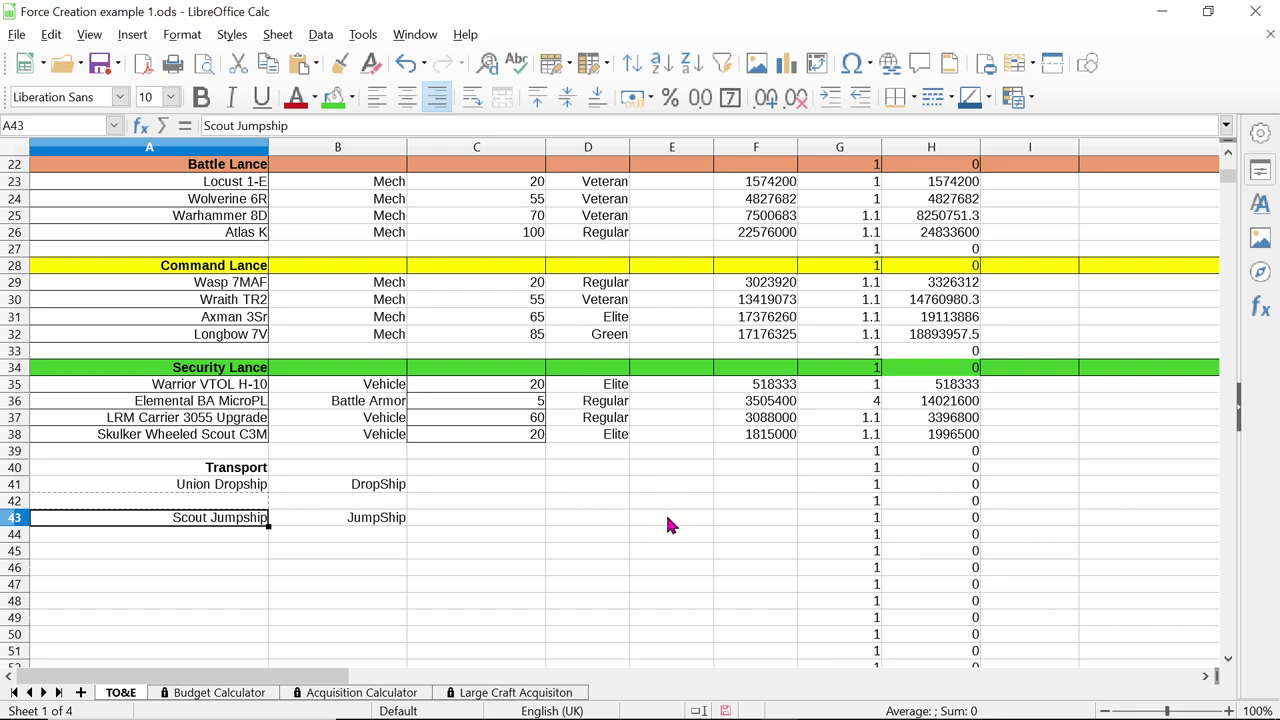
{"action": "mouse_move", "coordinate": [890, 712]}
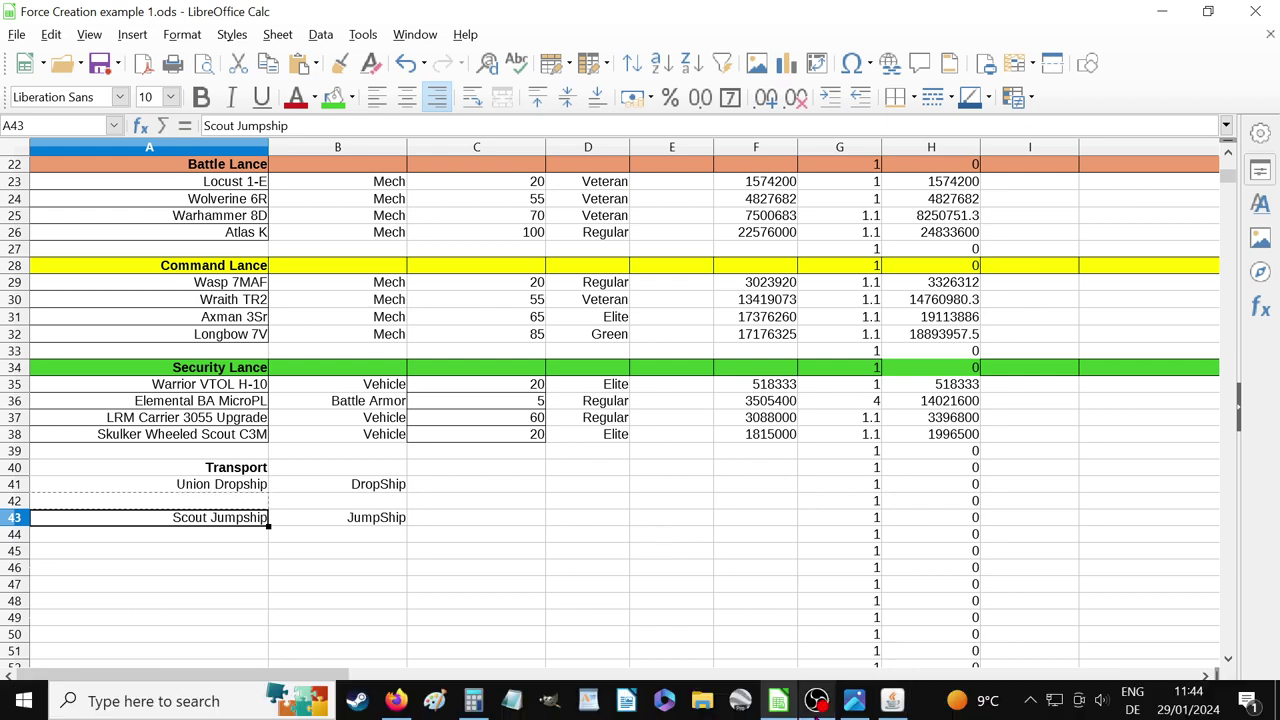
{"action": "left_click", "coordinate": [892, 702]}
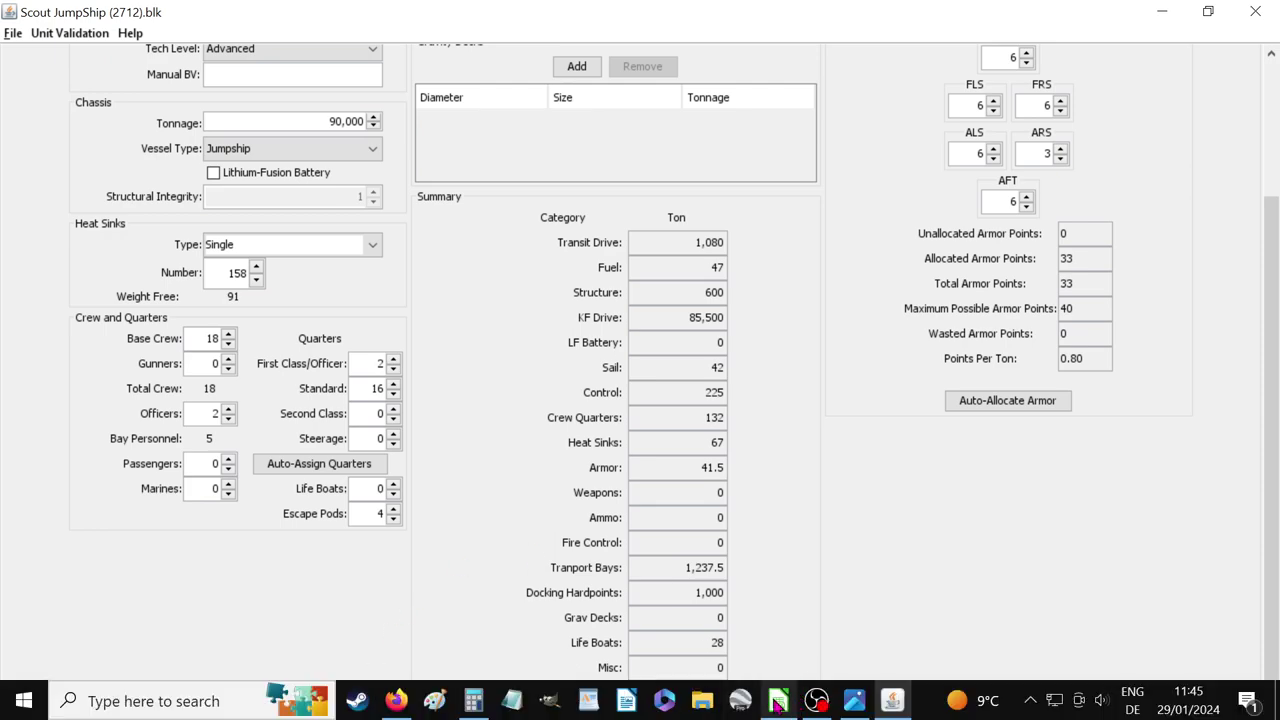
{"action": "left_click", "coordinate": [778, 705]}
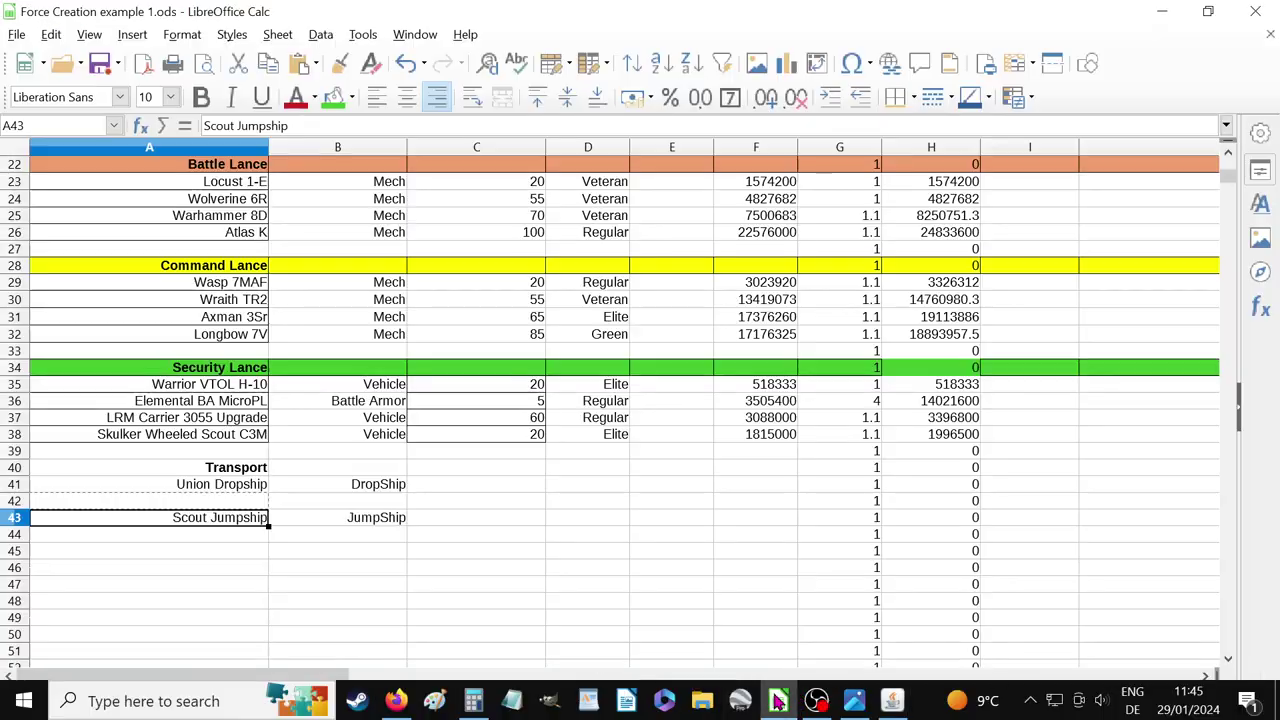
{"action": "left_click", "coordinate": [521, 518]}
{"action": "type", "text": "90"}
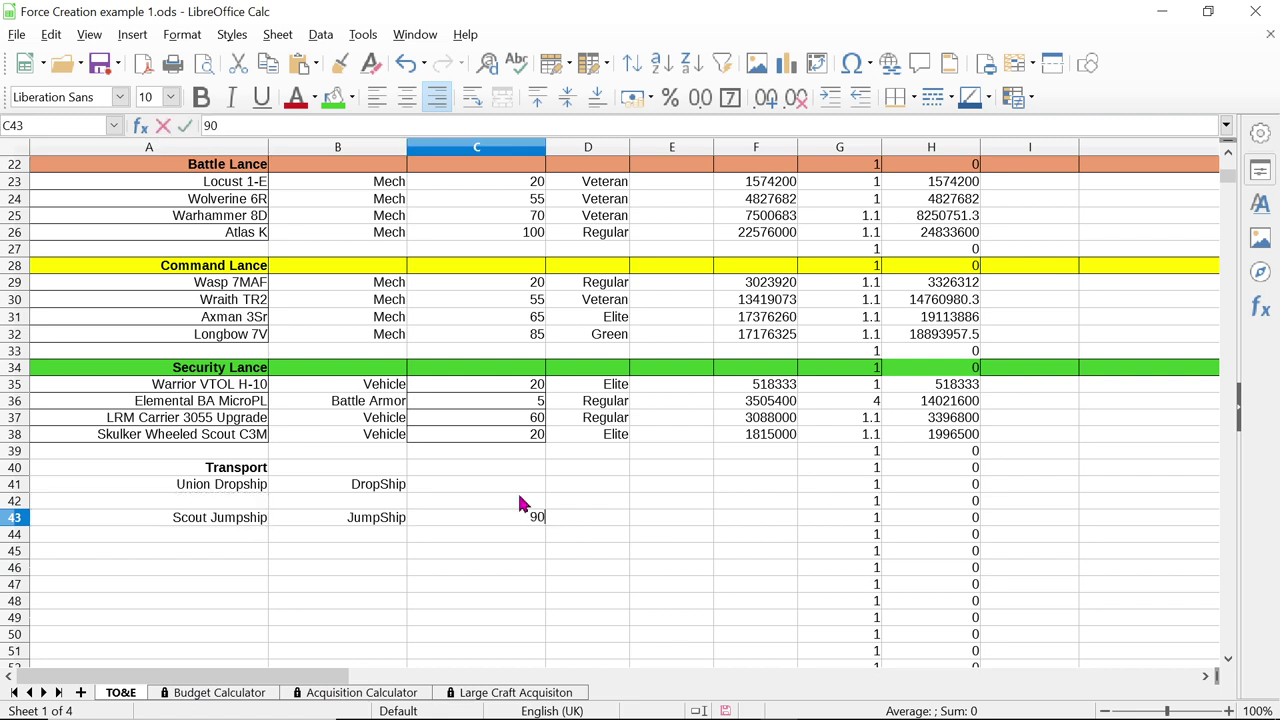
{"action": "type", "text": "000"}
Switch to the unit editor, filter the cached dropships by "union" and show the summary of the Union (2708)
{"action": "left_click", "coordinate": [519, 486]}
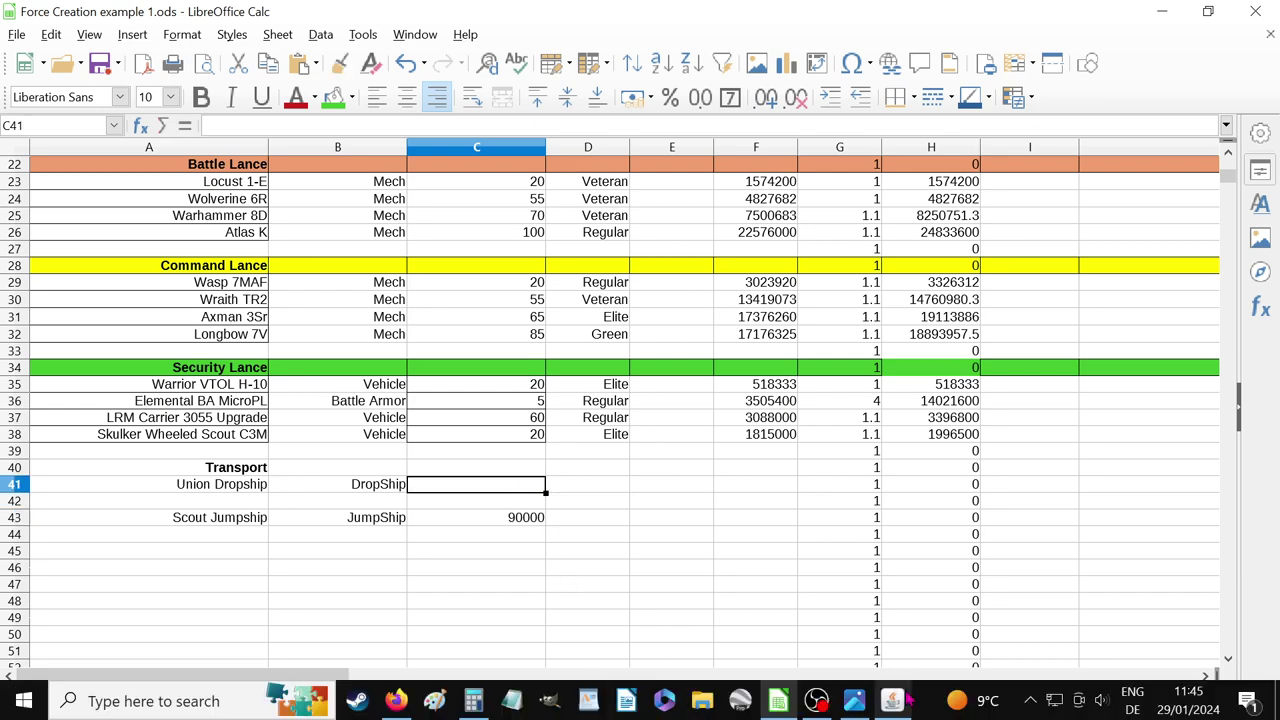
{"action": "left_click", "coordinate": [886, 704]}
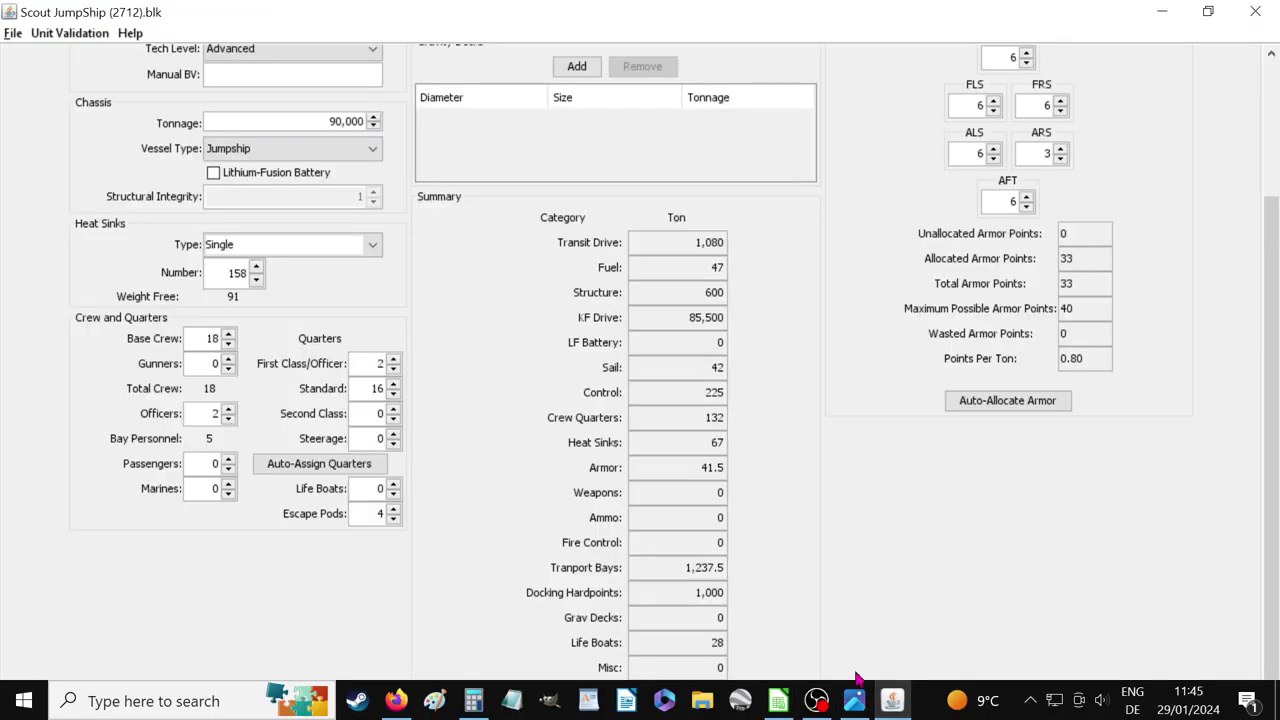
{"action": "left_click", "coordinate": [12, 36]}
{"action": "mouse_move", "coordinate": [120, 101]}
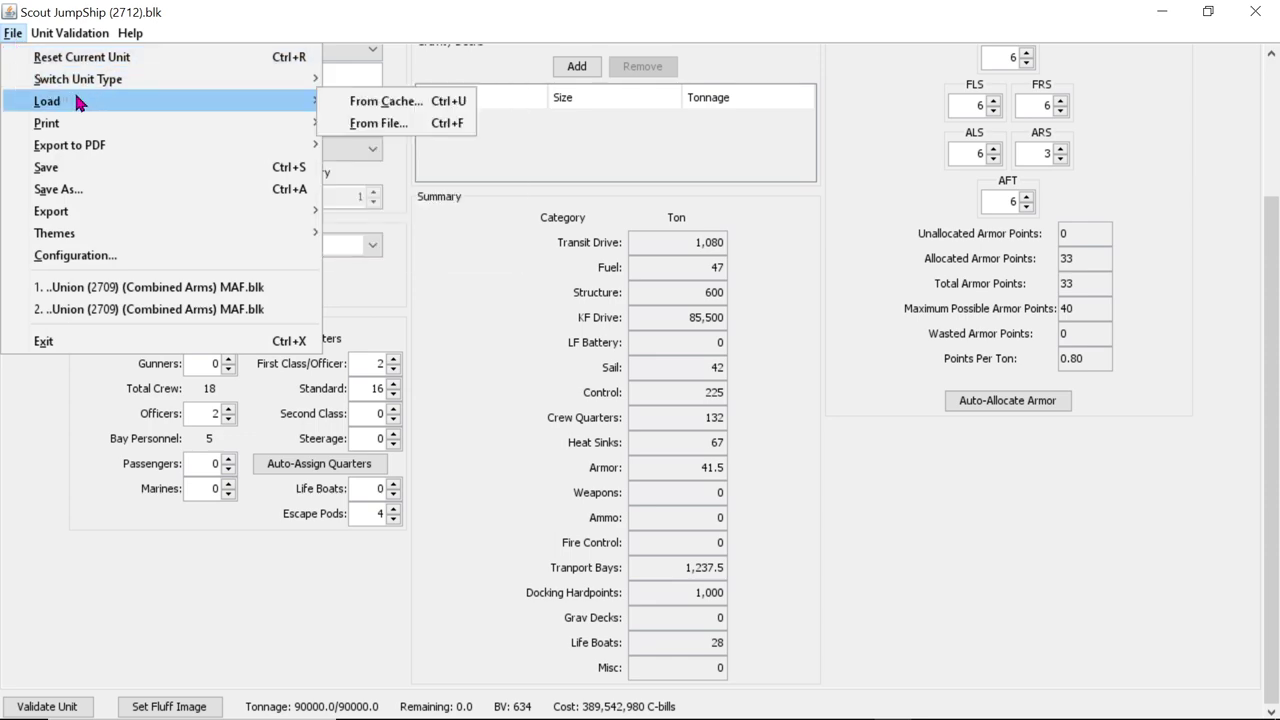
{"action": "left_click", "coordinate": [369, 108]}
{"action": "left_click", "coordinate": [362, 63]}
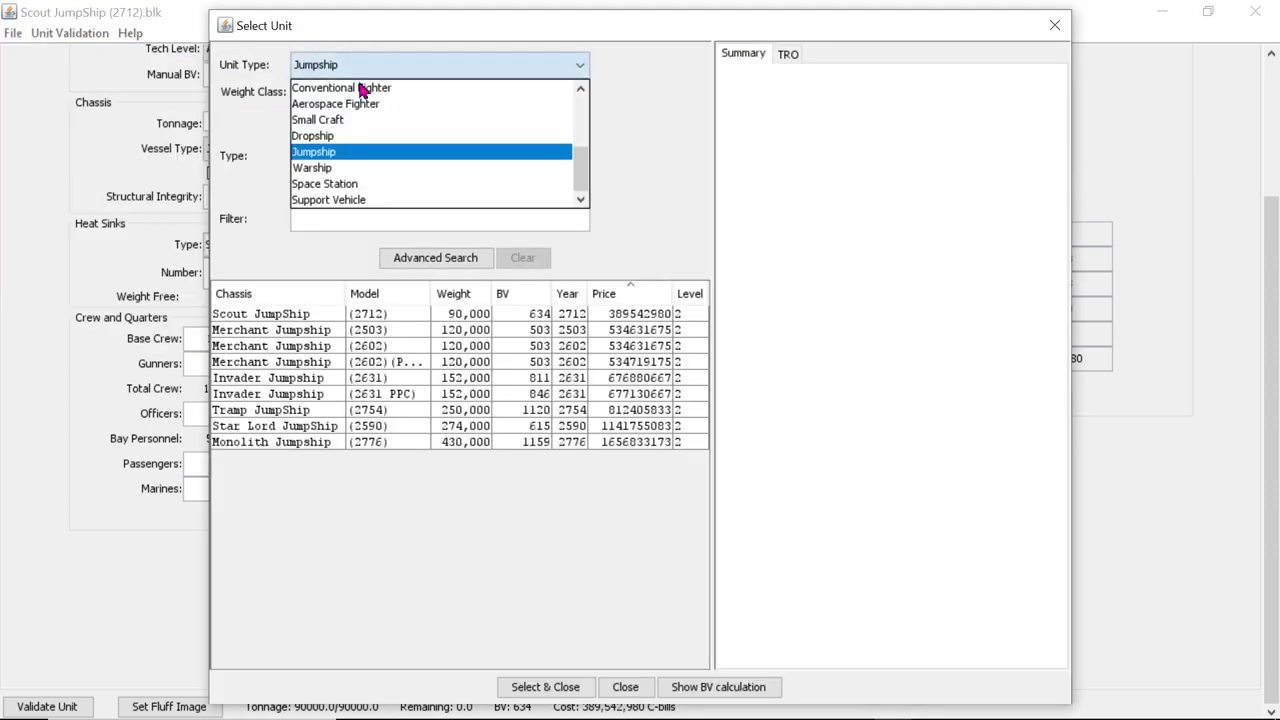
{"action": "left_click", "coordinate": [361, 138]}
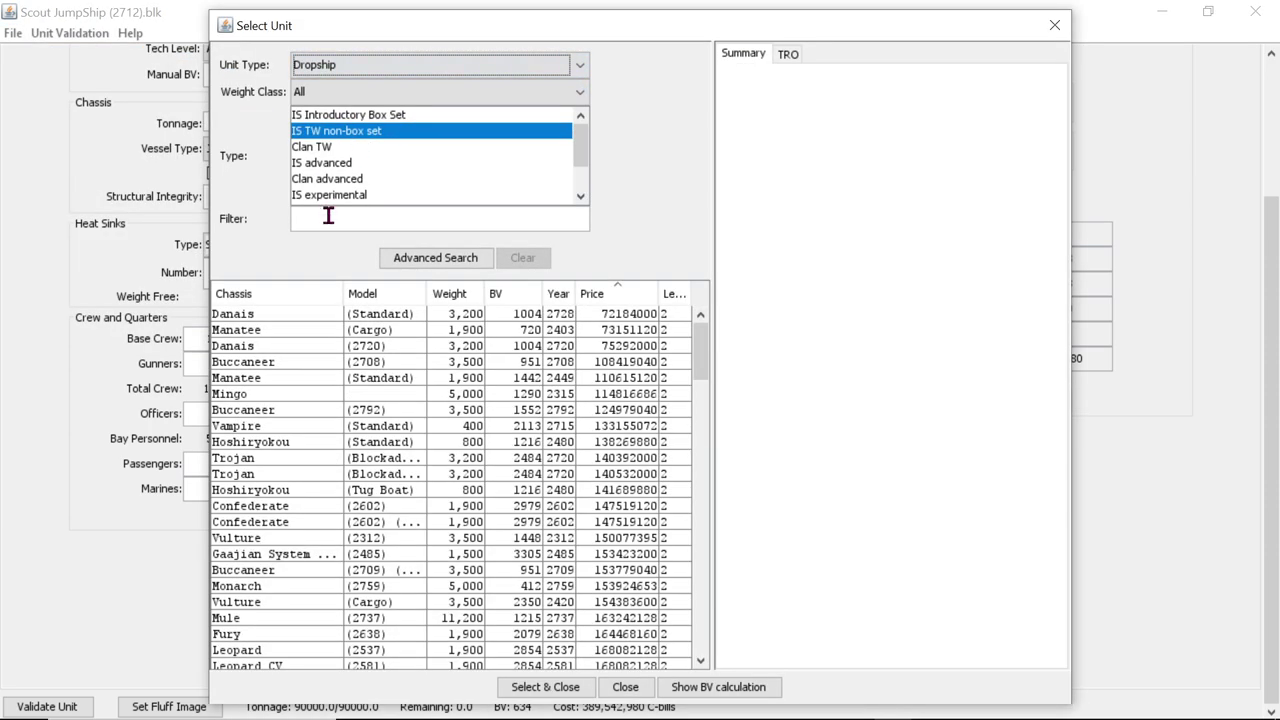
{"action": "left_click", "coordinate": [324, 222]}
{"action": "type", "text": "uni"}
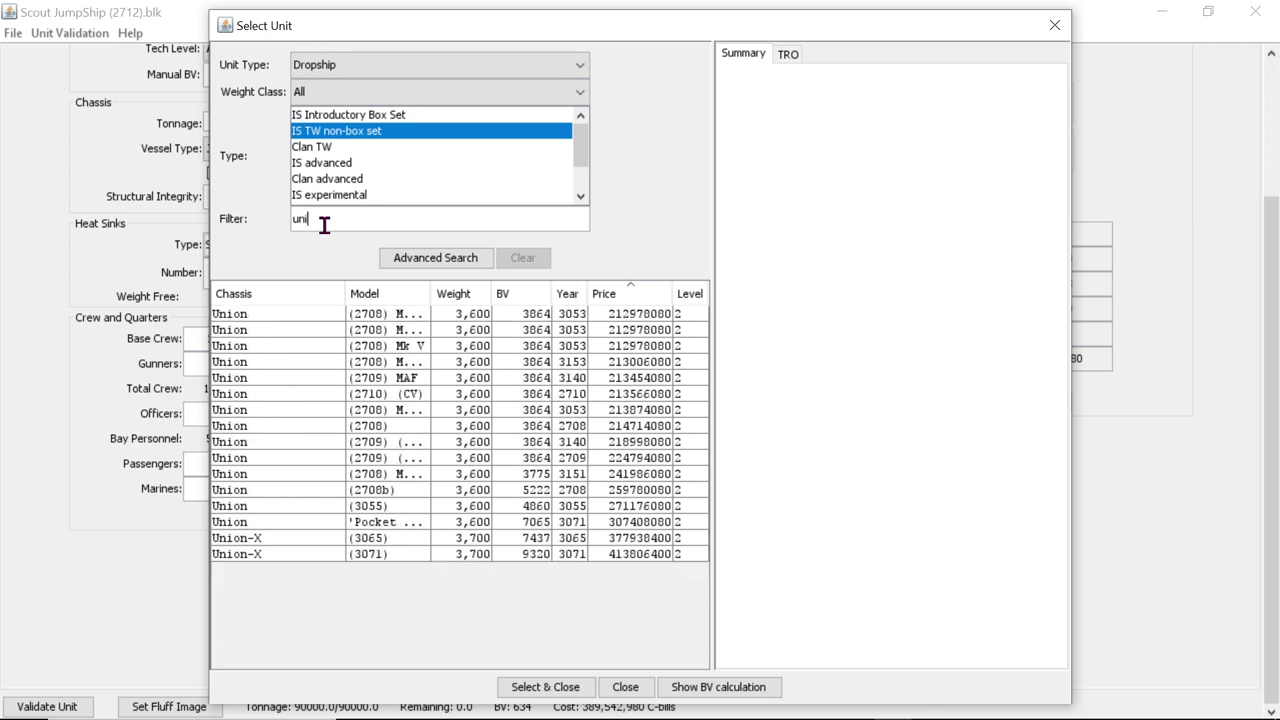
{"action": "type", "text": "on"}
{"action": "left_click", "coordinate": [415, 428]}
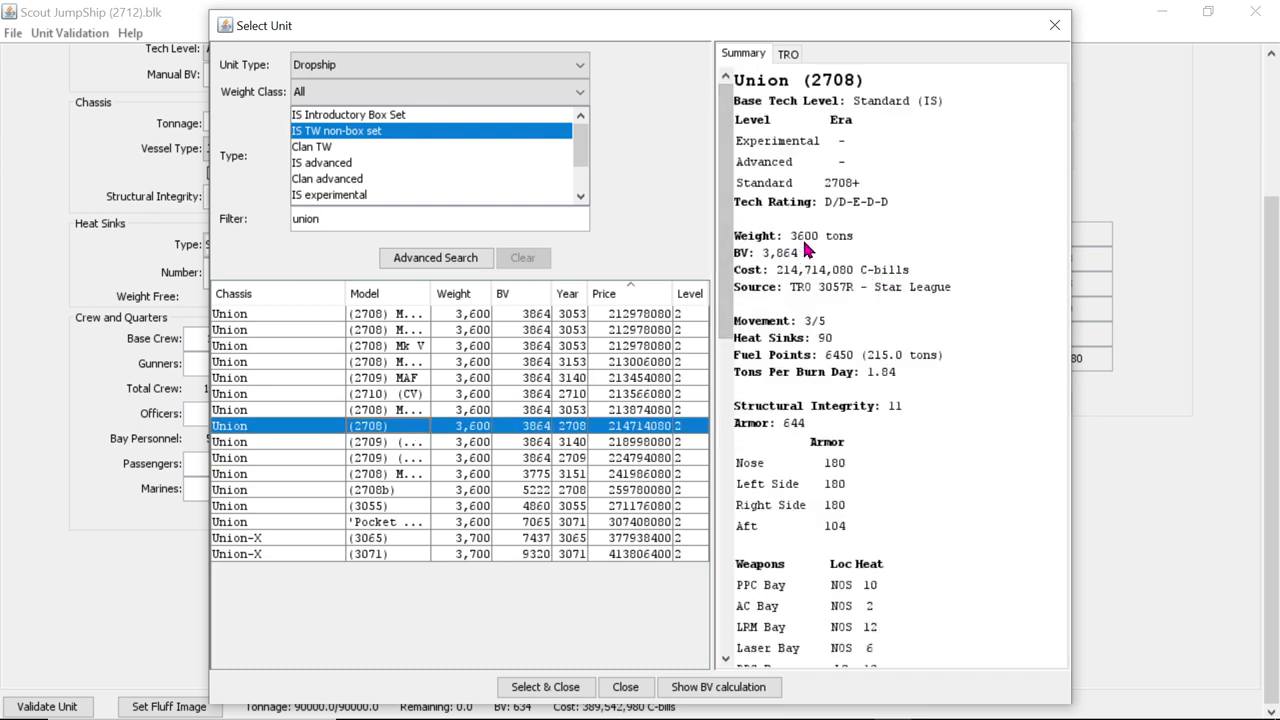
Return to the spreadsheet and enter a tonnage of 3600 for the Union Dropship in cell C41
{"action": "mouse_move", "coordinate": [914, 705]}
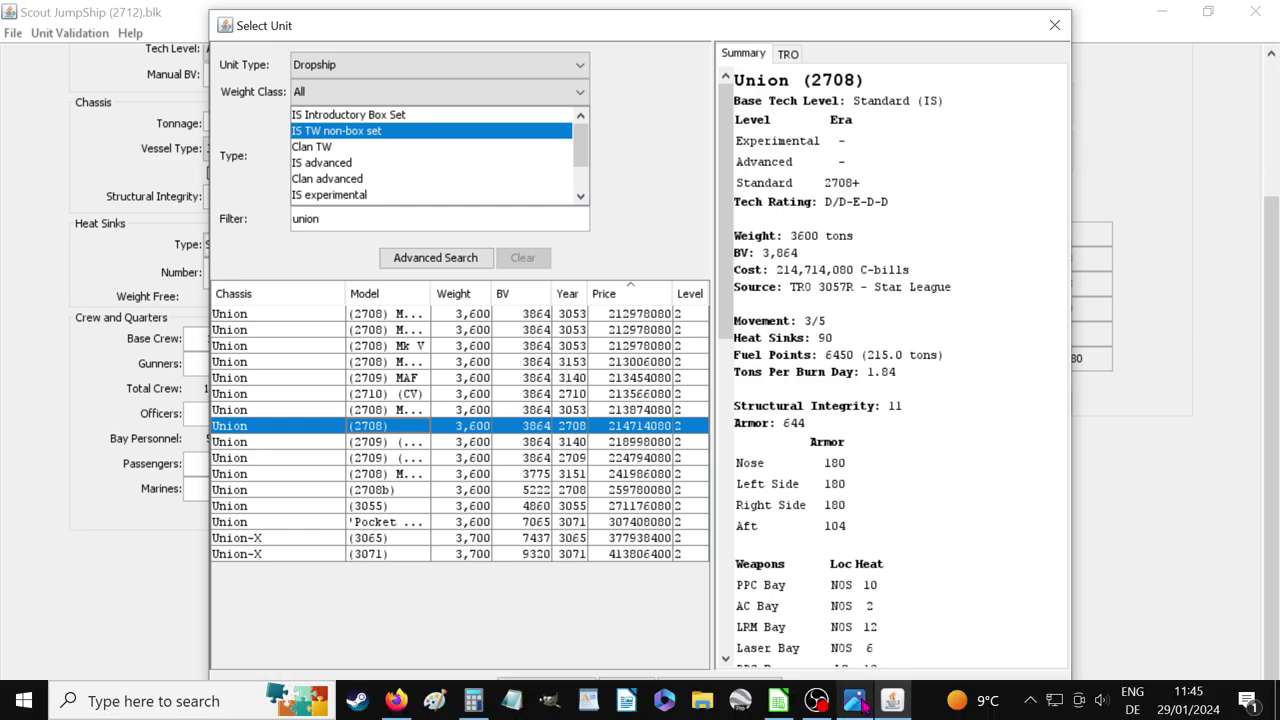
{"action": "left_click", "coordinate": [779, 702]}
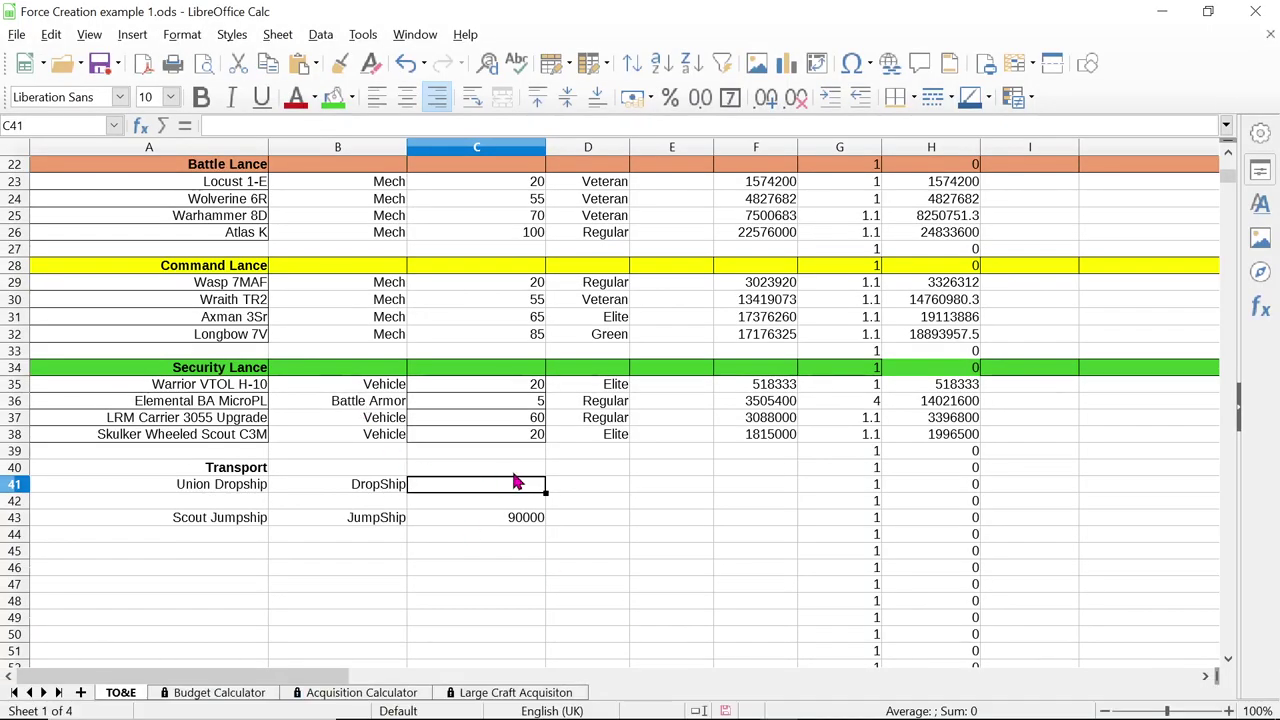
{"action": "type", "text": "3600"}
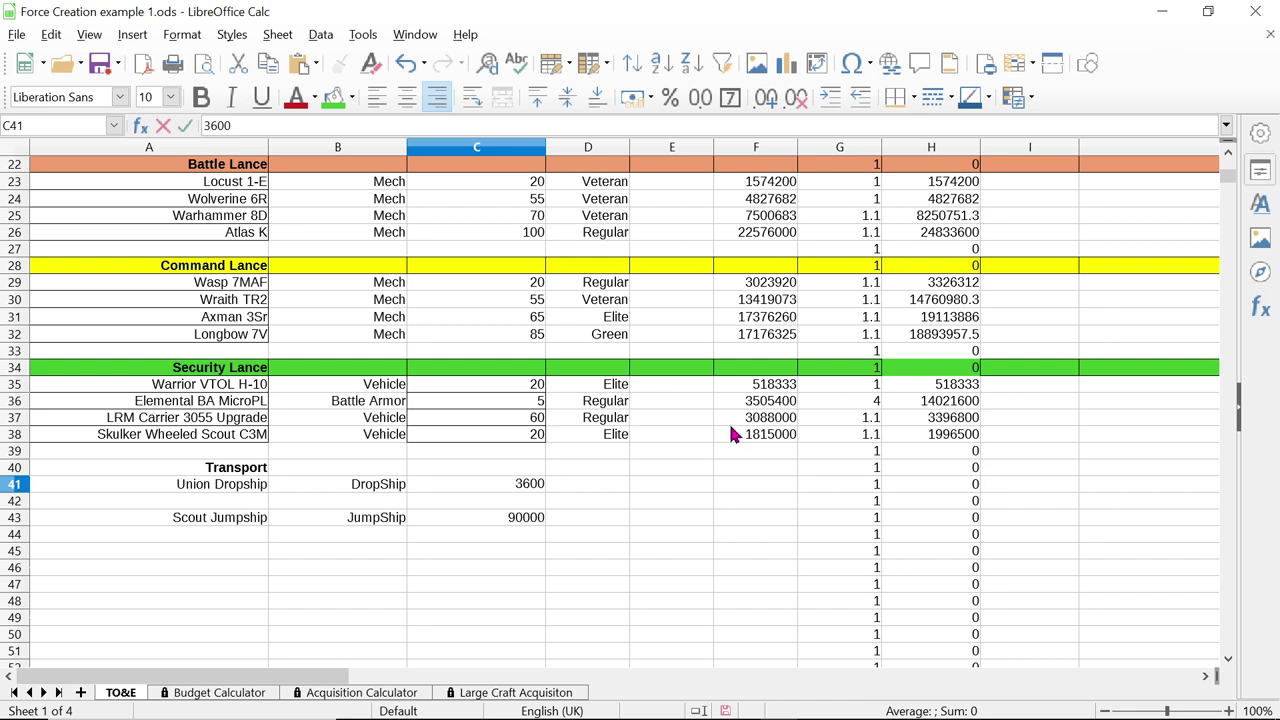
Set the Union Dropship's crew experience to Green in cell D41
{"action": "scroll", "coordinate": [708, 449], "scroll_direction": "up", "scroll_amount": 2}
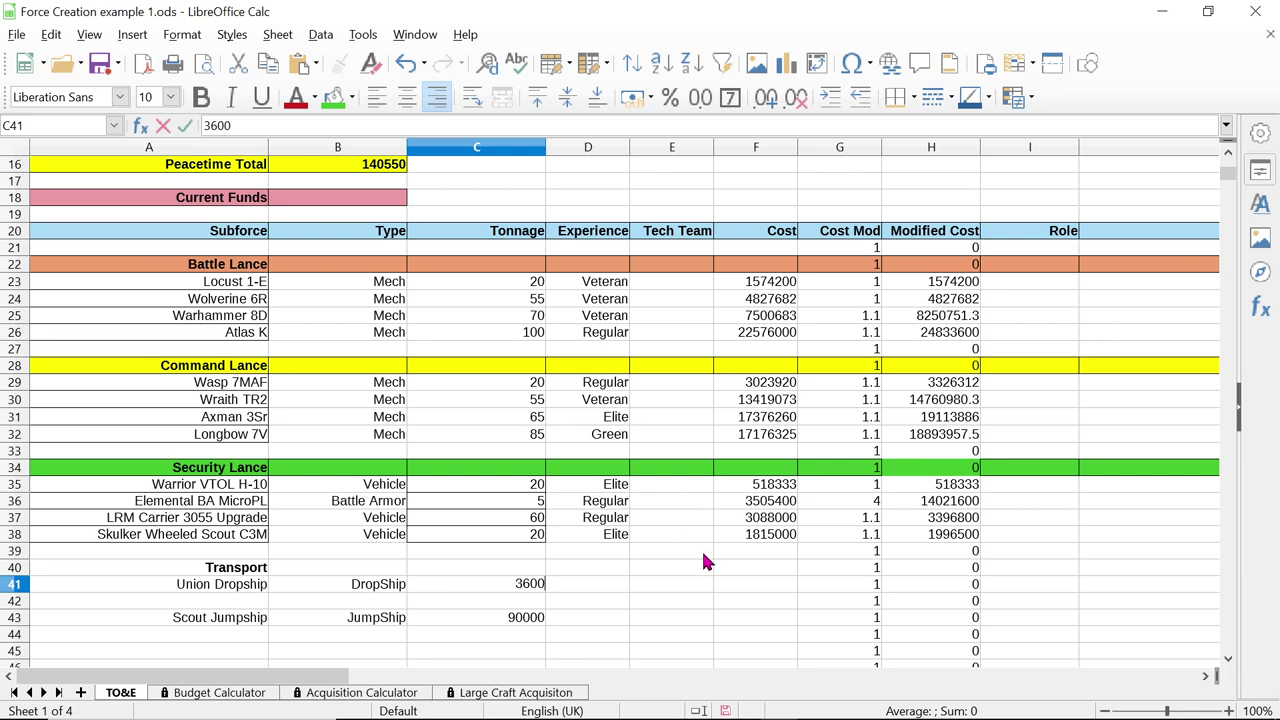
{"action": "scroll", "coordinate": [703, 560], "scroll_direction": "down", "scroll_amount": 1}
{"action": "left_click", "coordinate": [606, 537]}
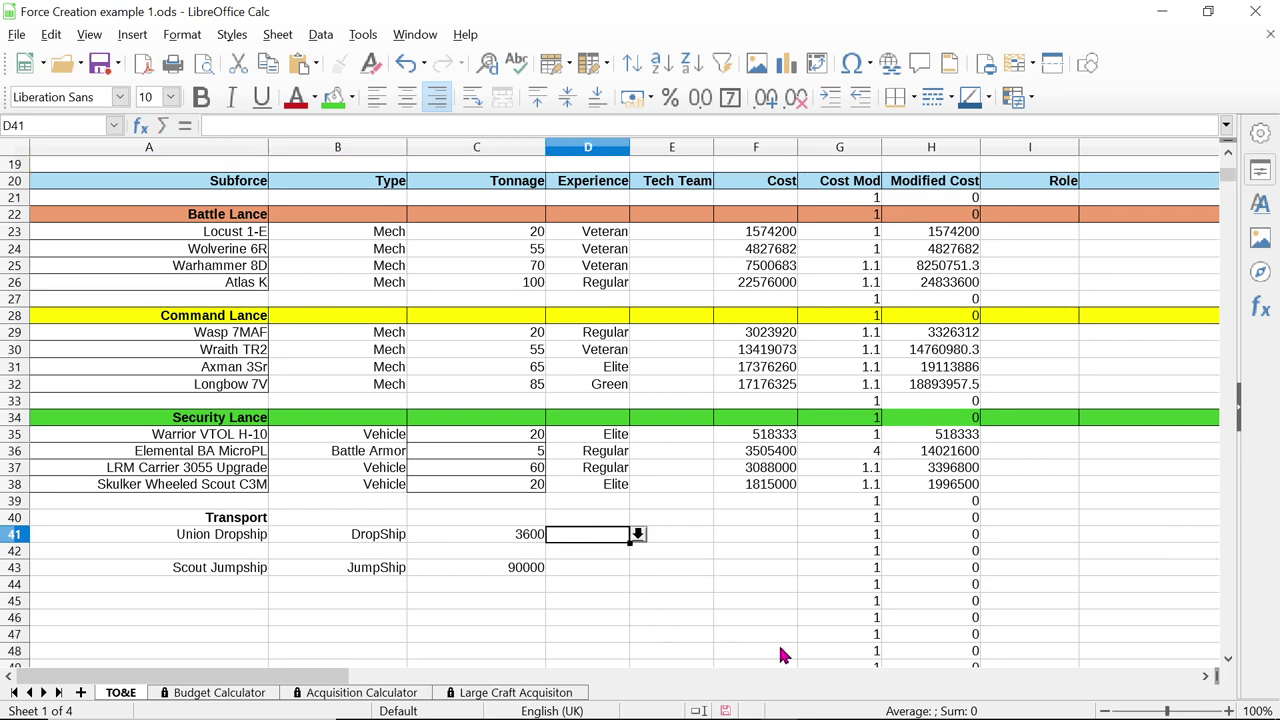
{"action": "left_click", "coordinate": [638, 535]}
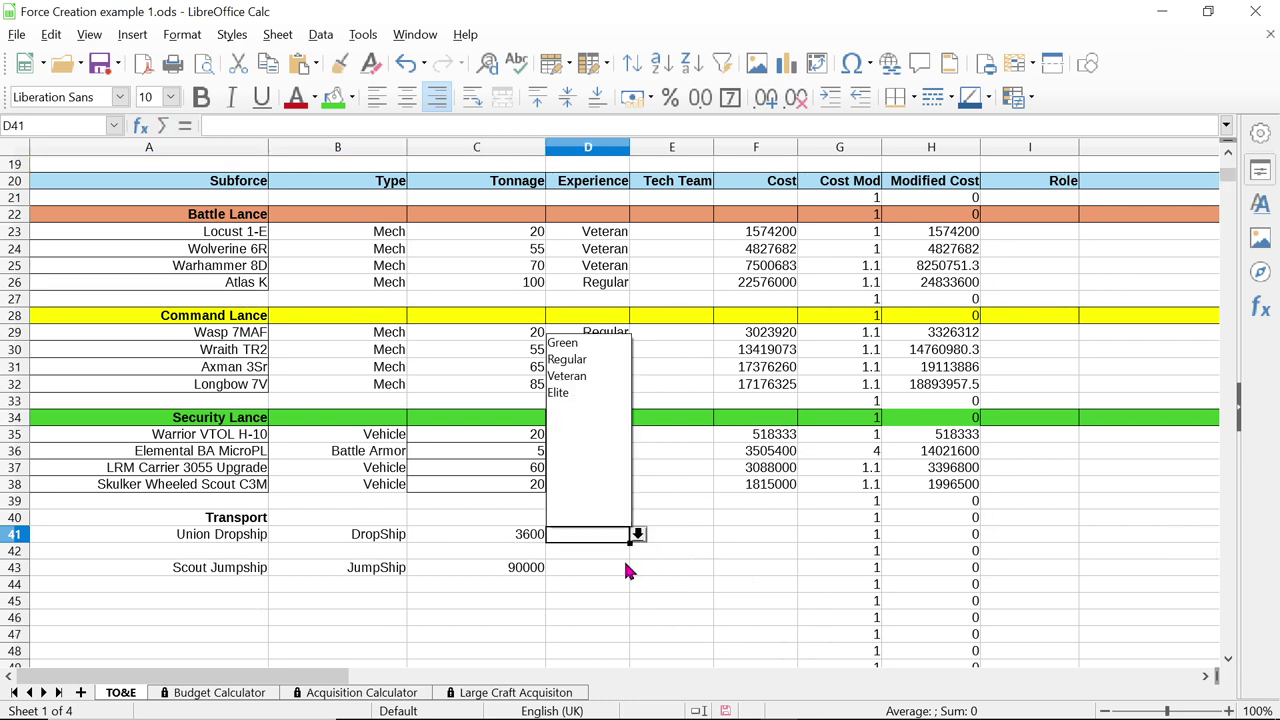
{"action": "left_click", "coordinate": [566, 343]}
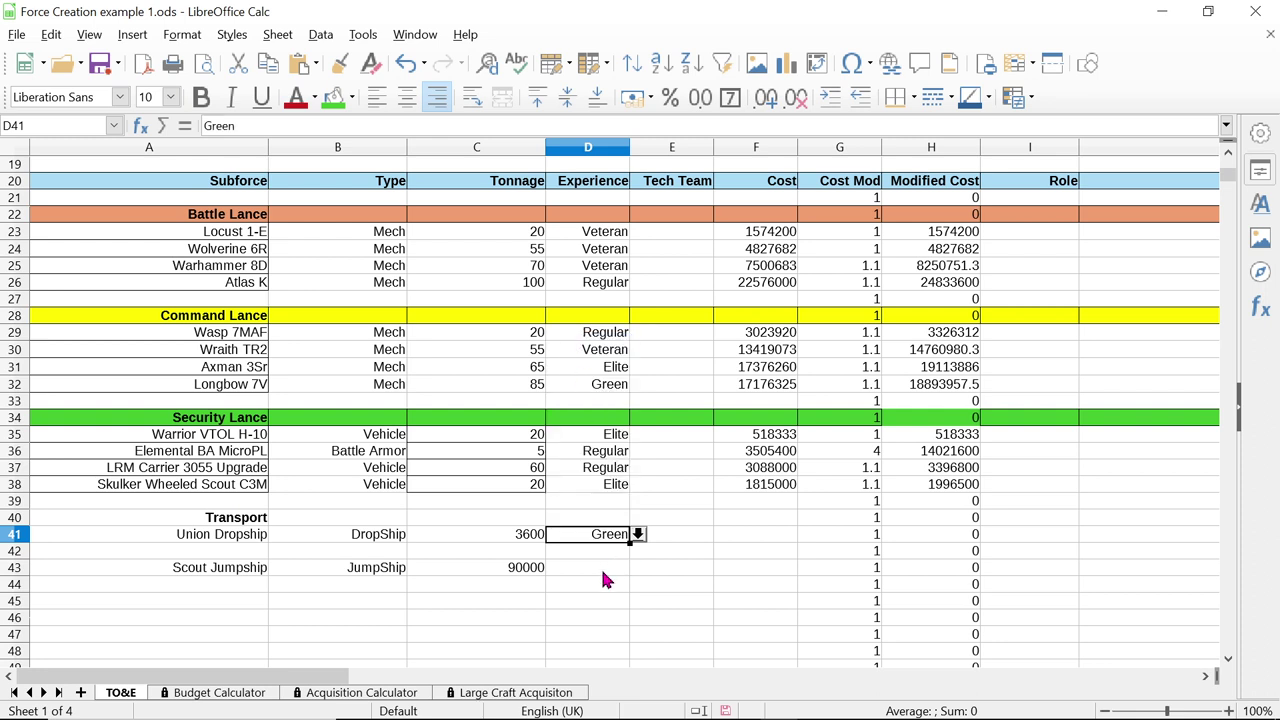
Set the Scout Jumpship's crew experience to Green in cell D43
{"action": "left_click", "coordinate": [604, 574]}
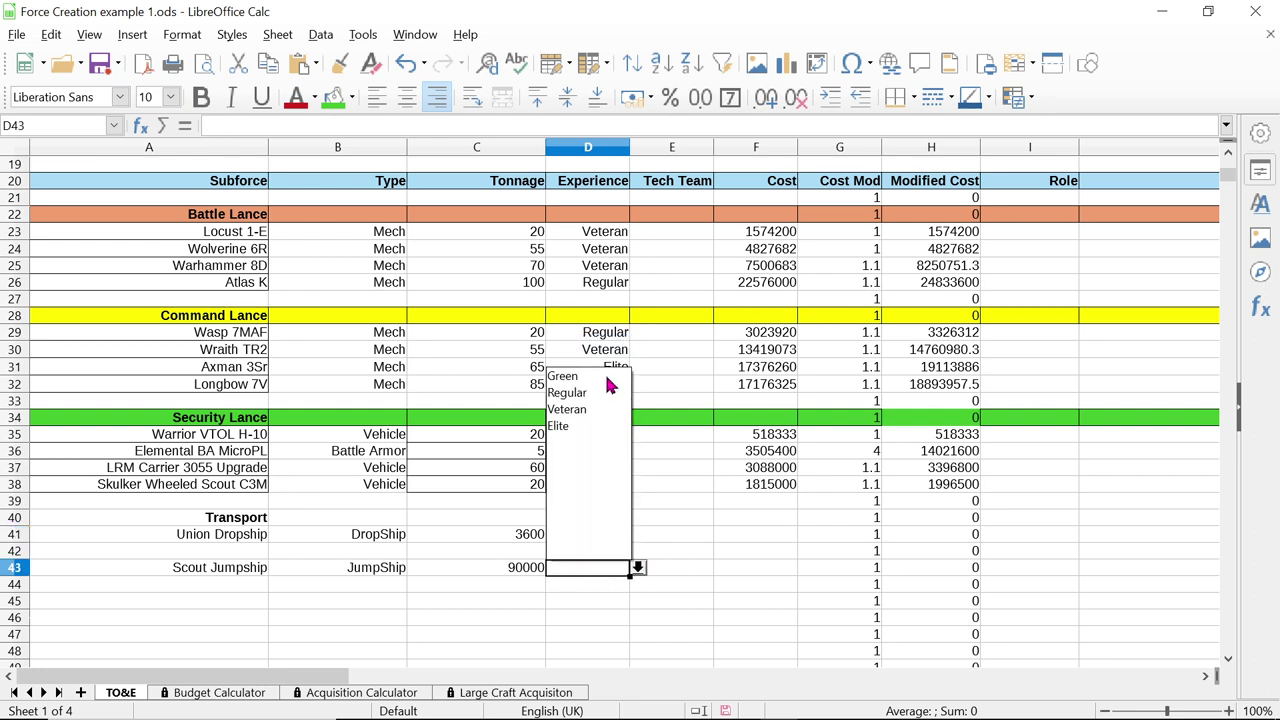
{"action": "left_click", "coordinate": [608, 378]}
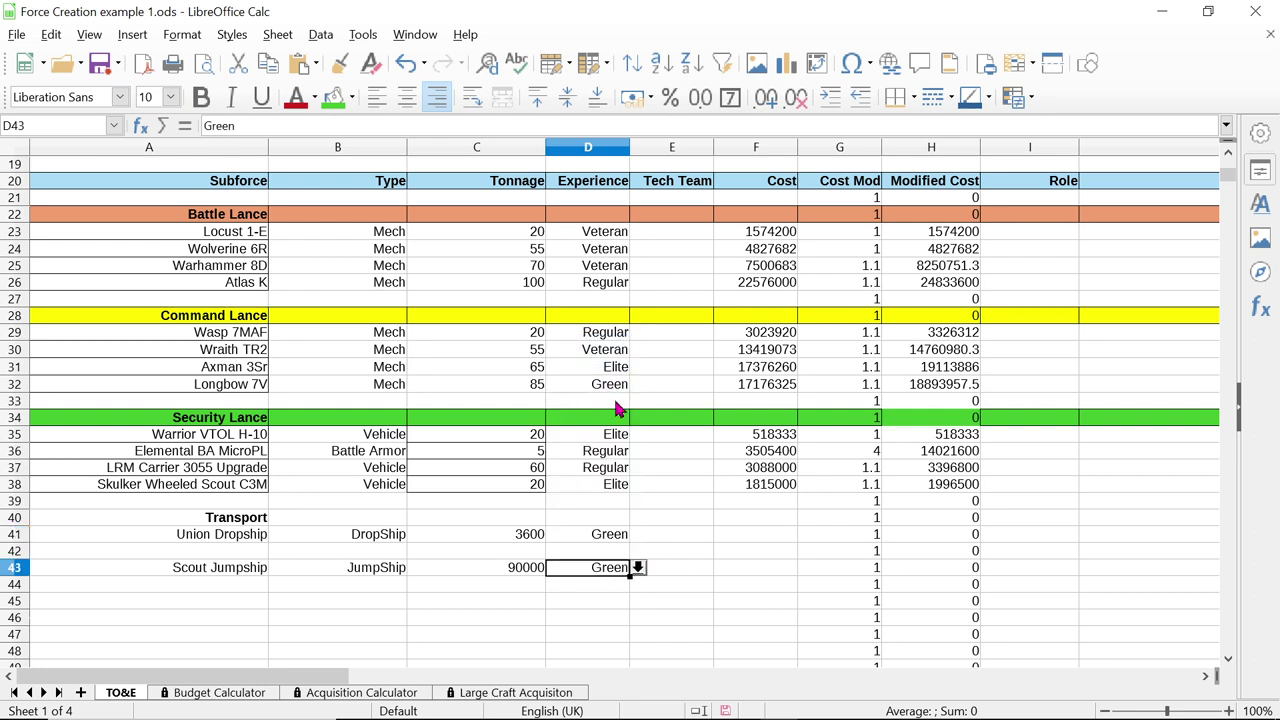
{"action": "left_click", "coordinate": [757, 532]}
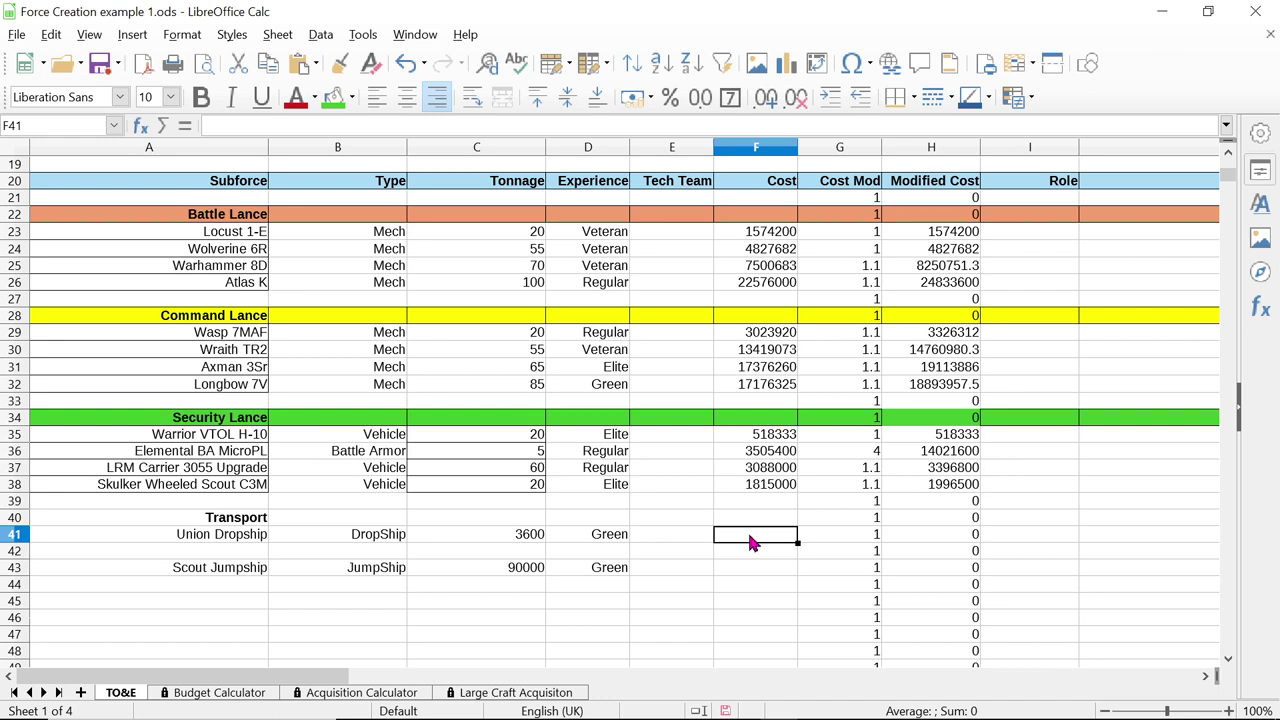
{"action": "left_click", "coordinate": [756, 569]}
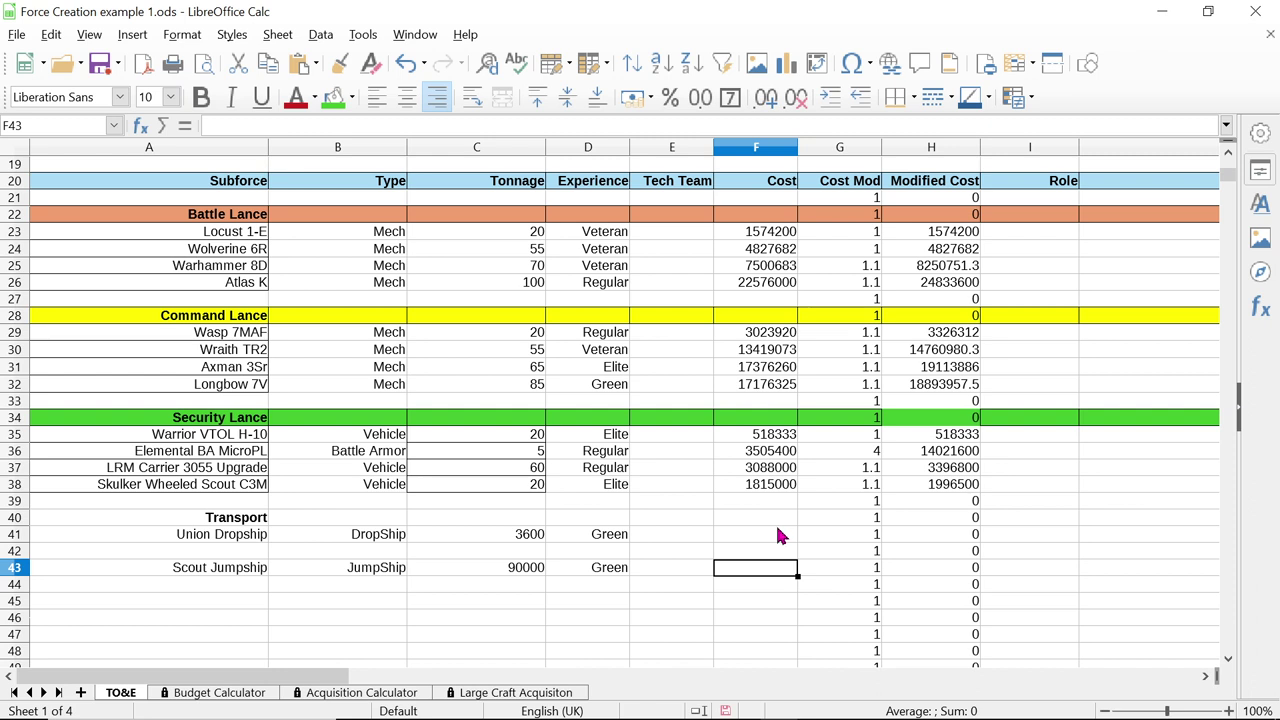
In the Role column, enter Scout for the Locust 1-E in I23 and Skirmisher for the Wolverine 6R in I24
{"action": "left_click_drag", "start_coordinate": [325, 678], "coordinate": [400, 676]}
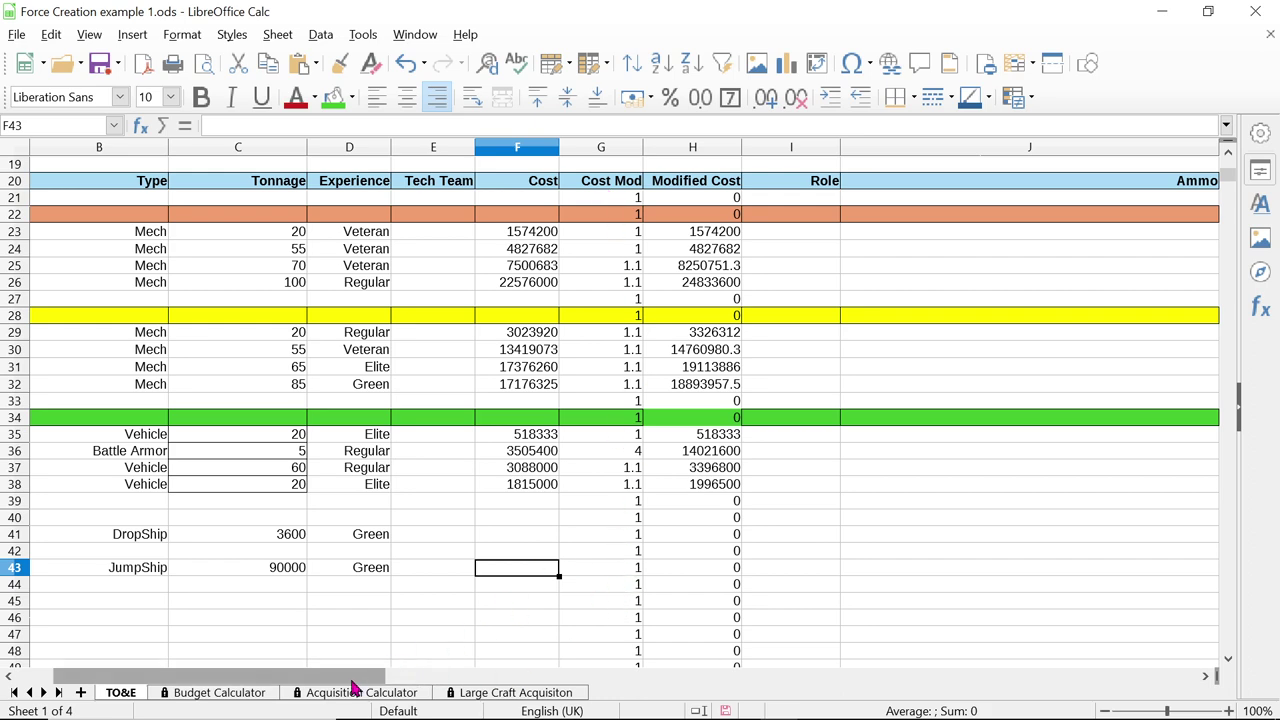
{"action": "left_click_drag", "start_coordinate": [352, 684], "coordinate": [440, 686]}
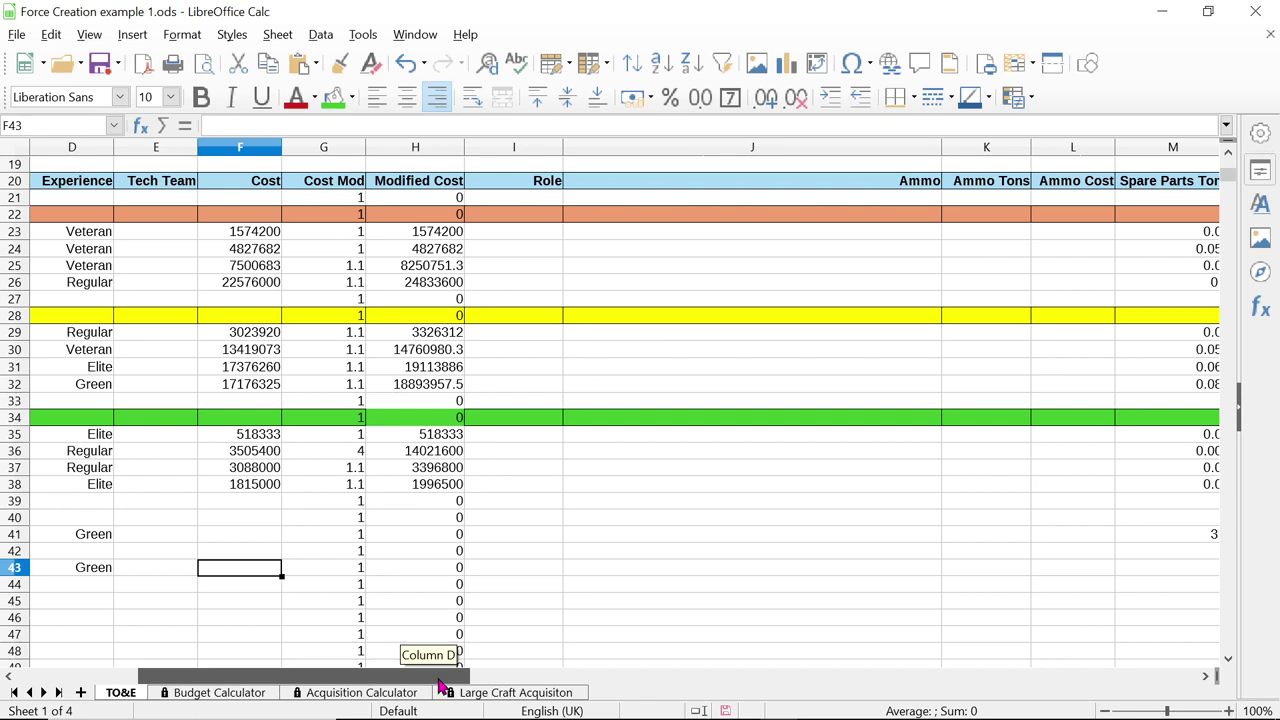
{"action": "left_click_drag", "start_coordinate": [440, 686], "coordinate": [440, 686]}
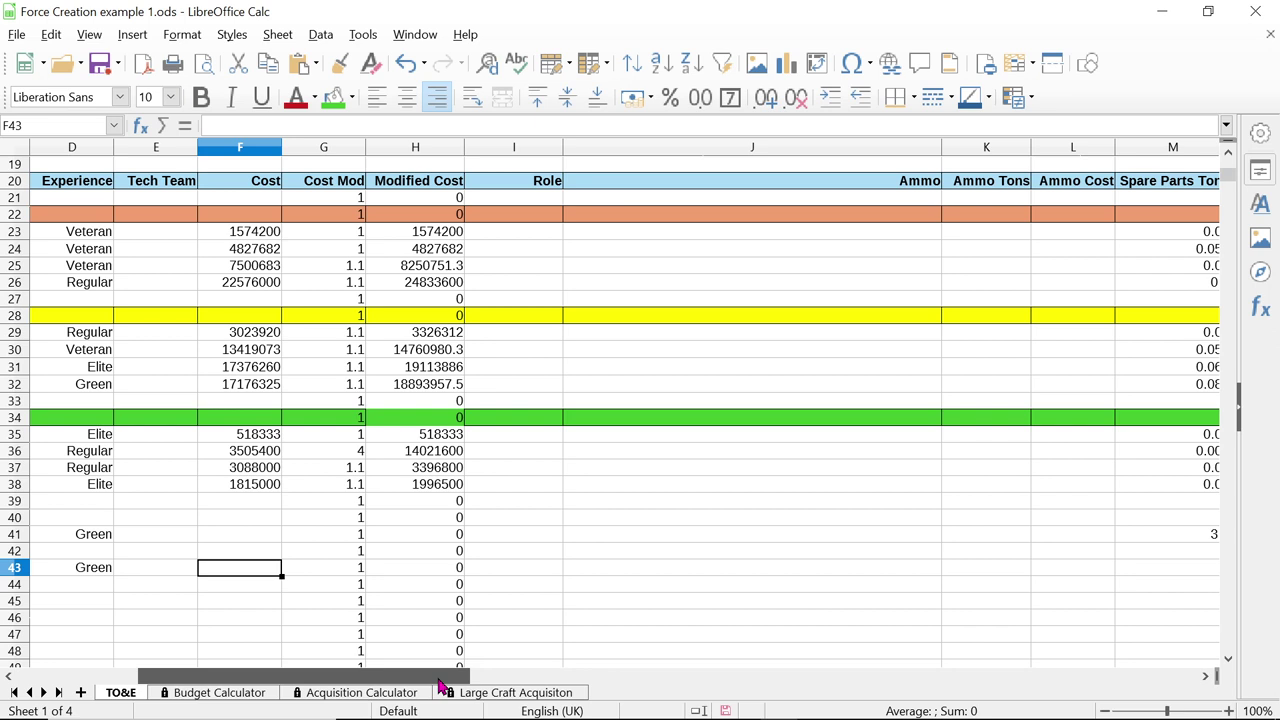
{"action": "left_click_drag", "start_coordinate": [440, 686], "coordinate": [470, 686]}
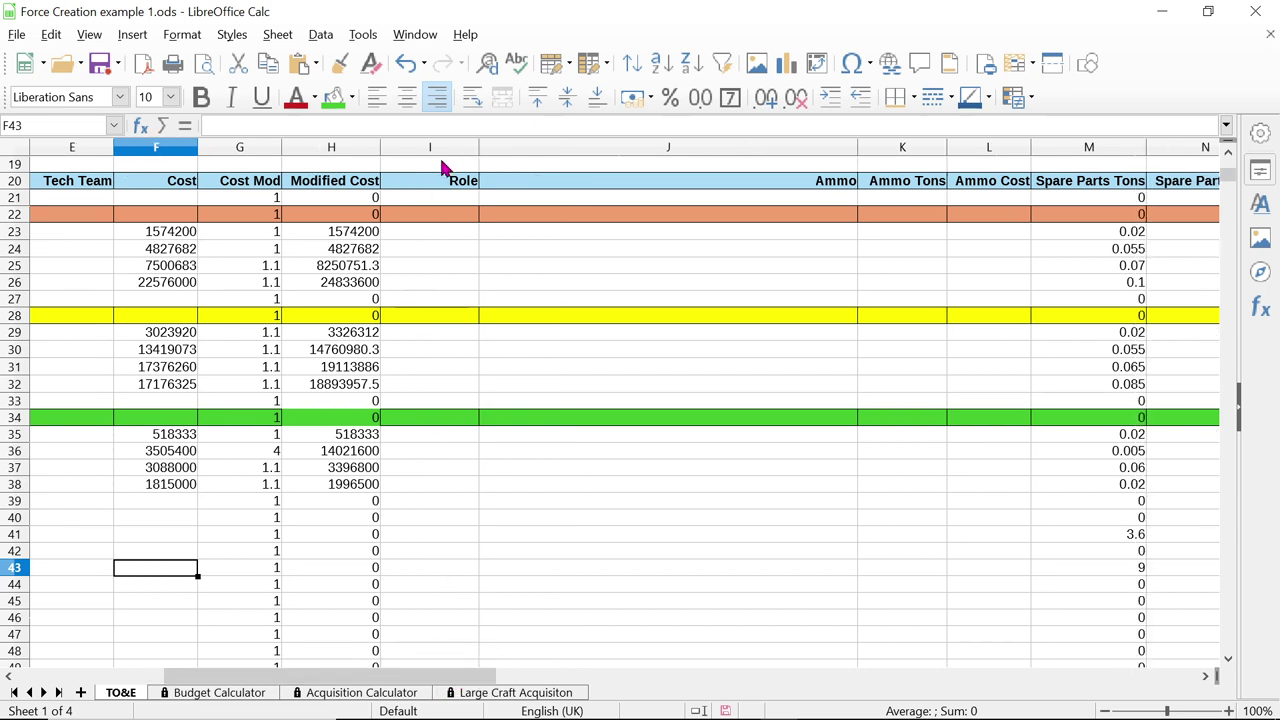
{"action": "left_click", "coordinate": [447, 237]}
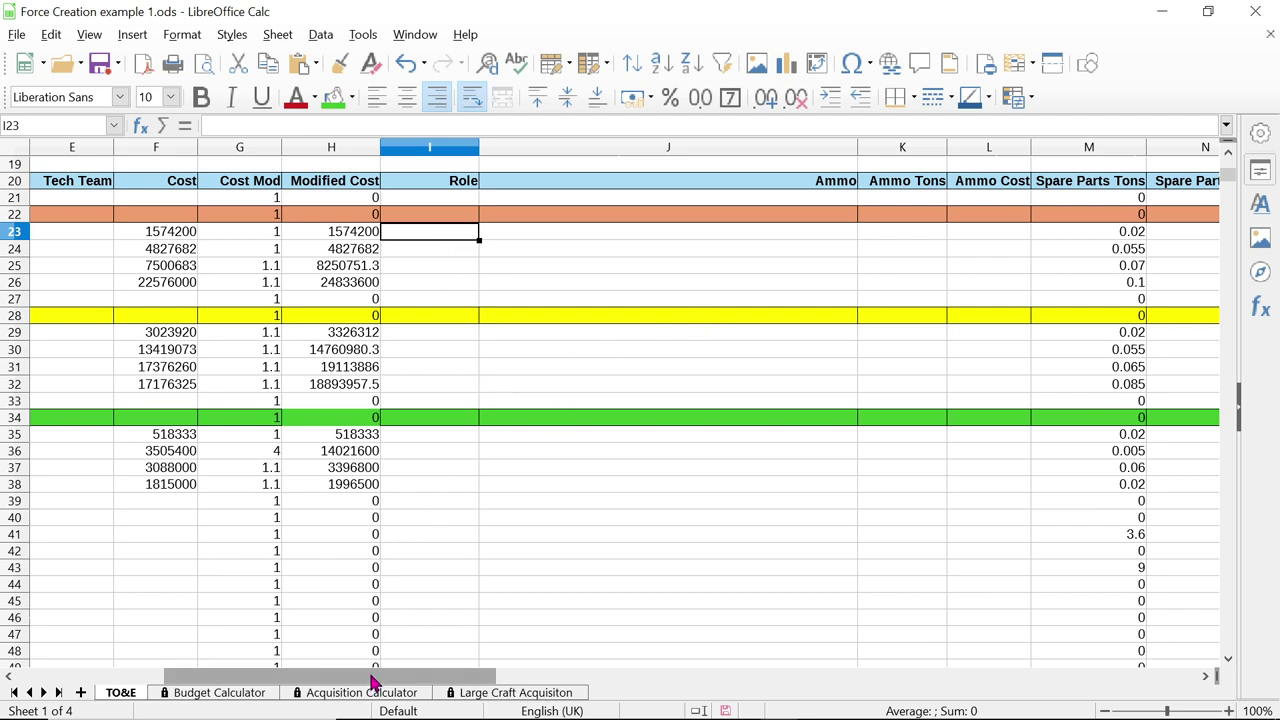
{"action": "left_click_drag", "start_coordinate": [374, 680], "coordinate": [228, 672]}
{"action": "type", "text": "Scout"}
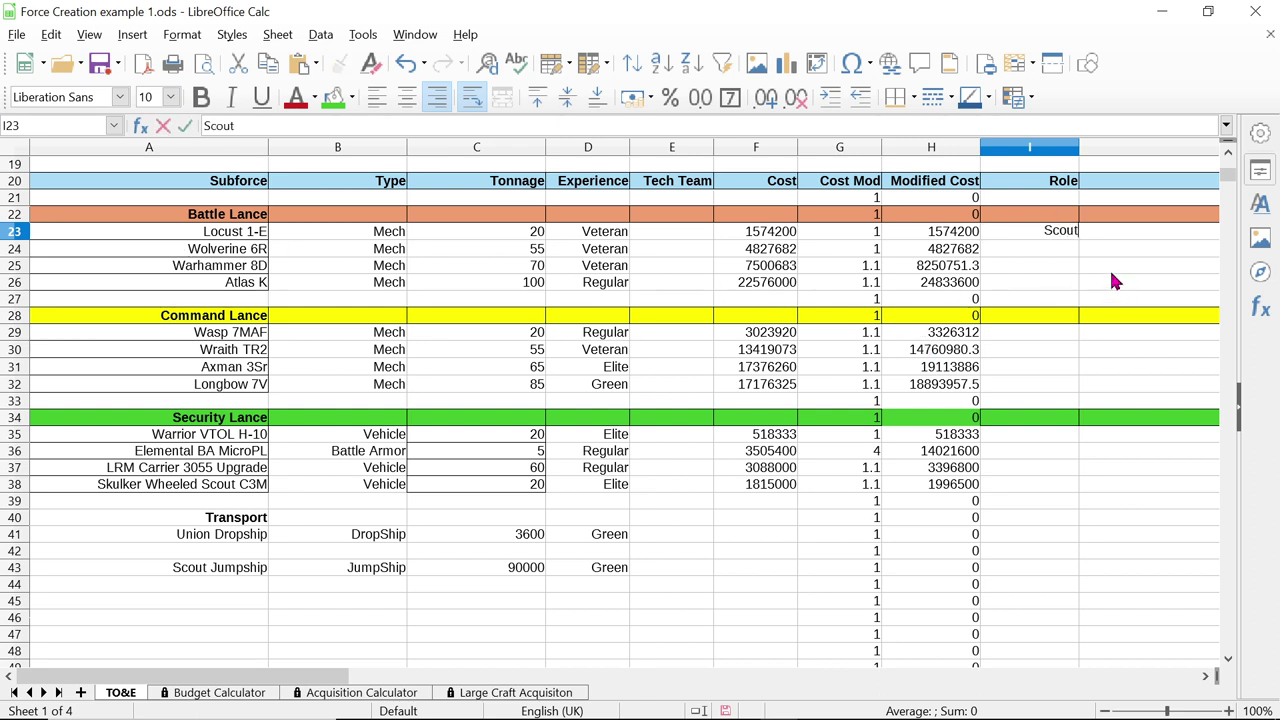
{"action": "left_click", "coordinate": [1014, 247]}
{"action": "type", "text": "S"}
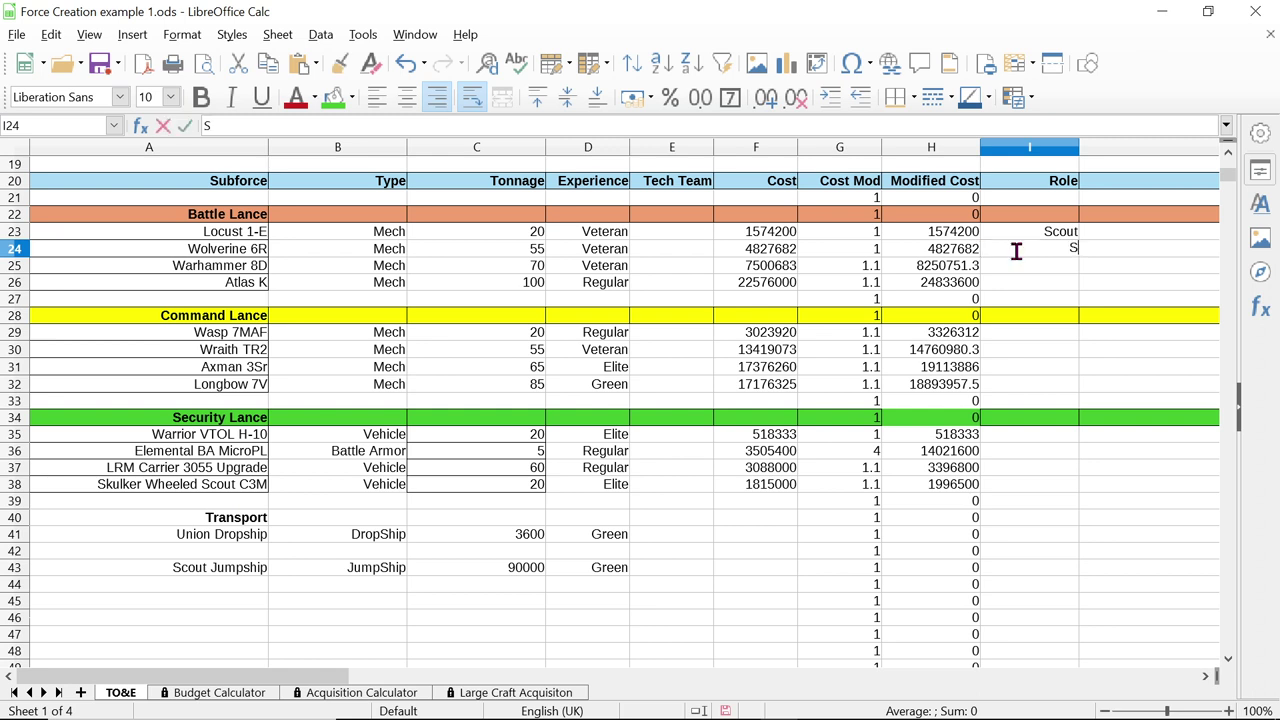
{"action": "type", "text": "kirmisher"}
{"action": "left_click", "coordinate": [1051, 264]}
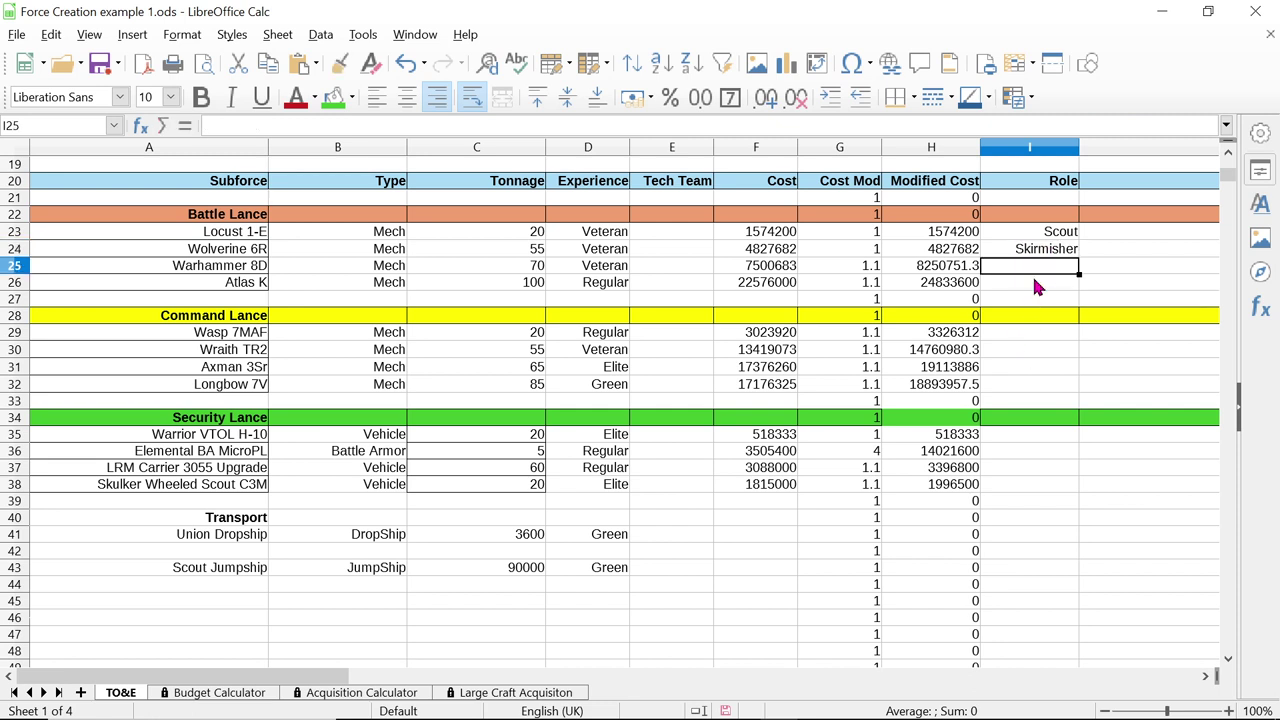
Enter Missile Boat as the role of the Longbow 7V in cell I32
{"action": "left_click", "coordinate": [1035, 284]}
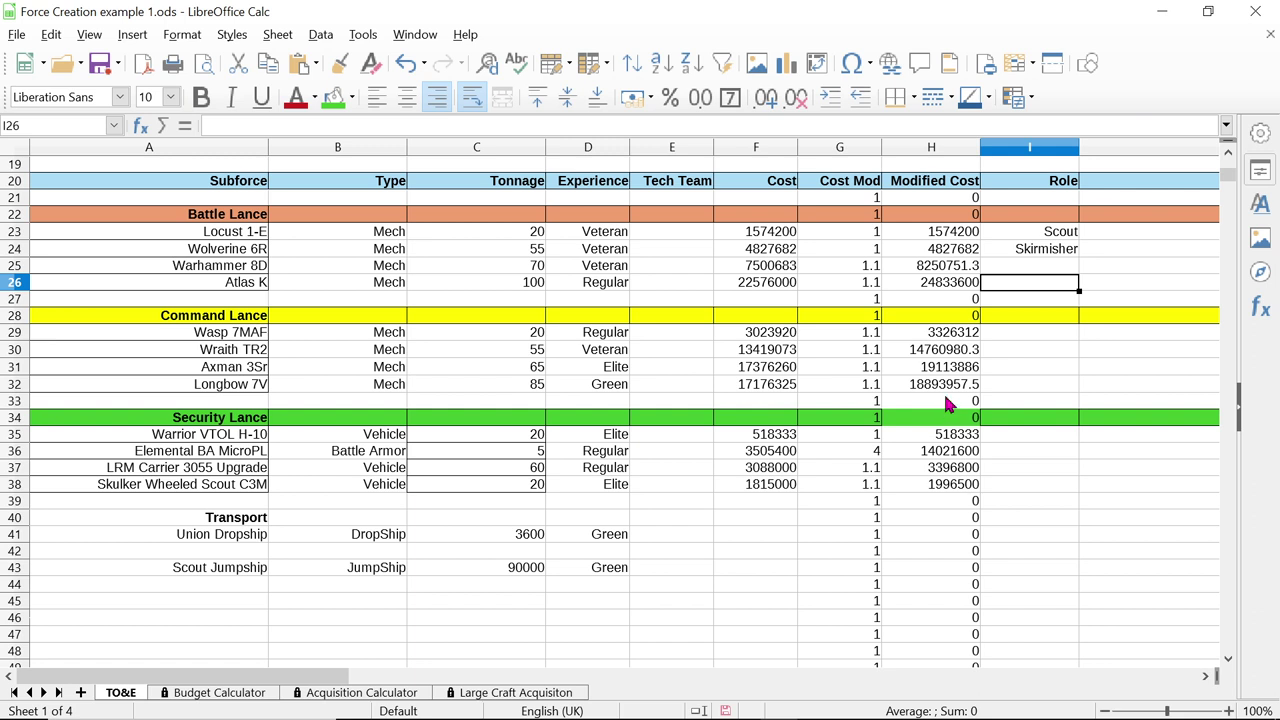
{"action": "left_click", "coordinate": [1052, 388]}
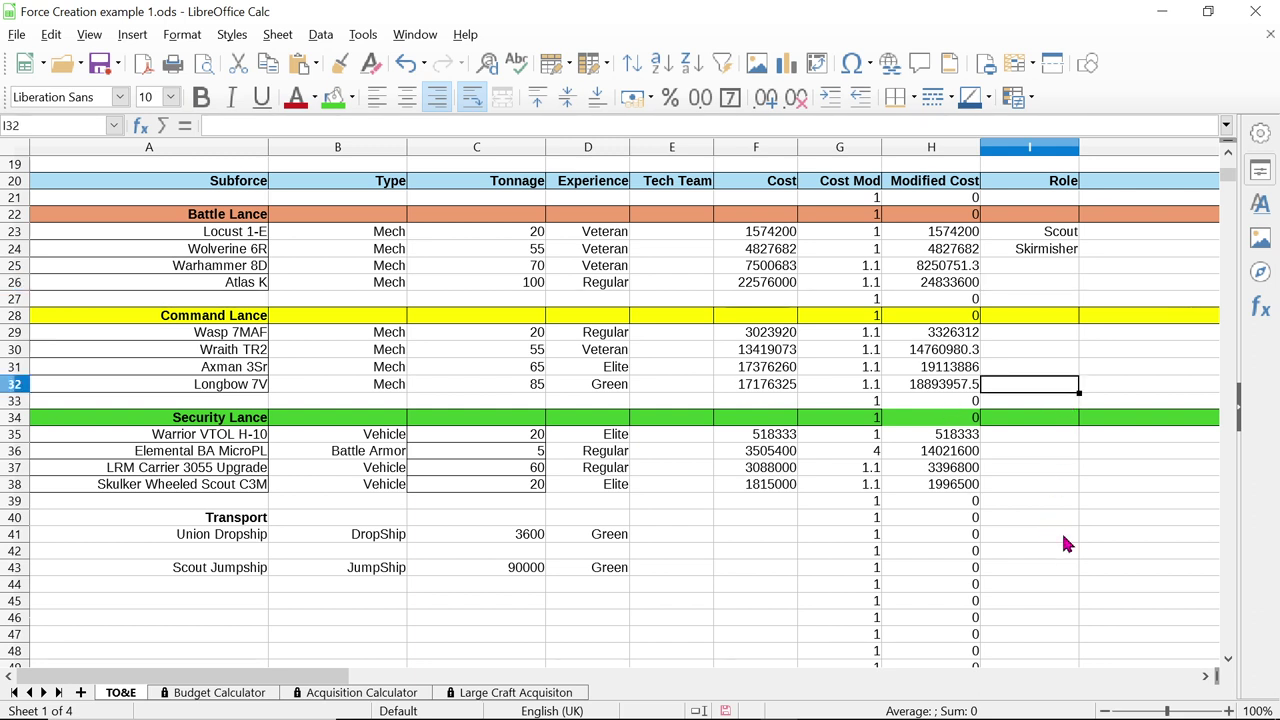
{"action": "type", "text": "Missile Boat"}
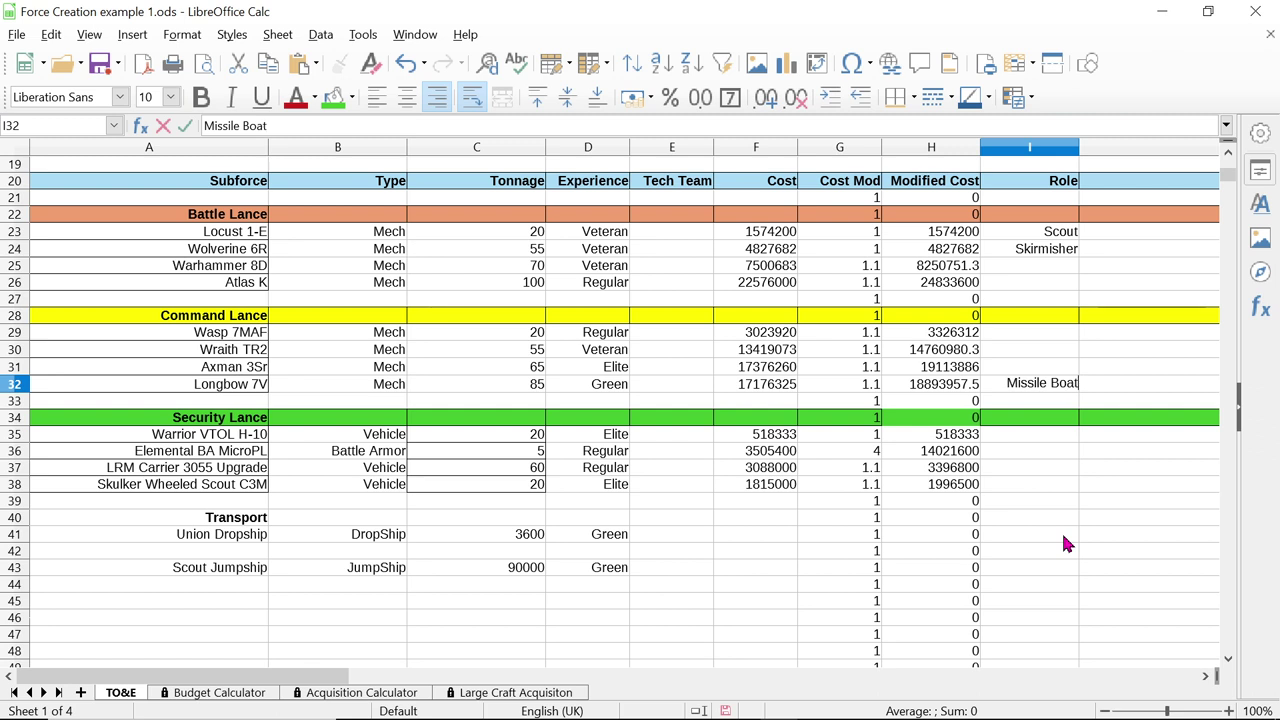
{"action": "key", "text": "Return"}
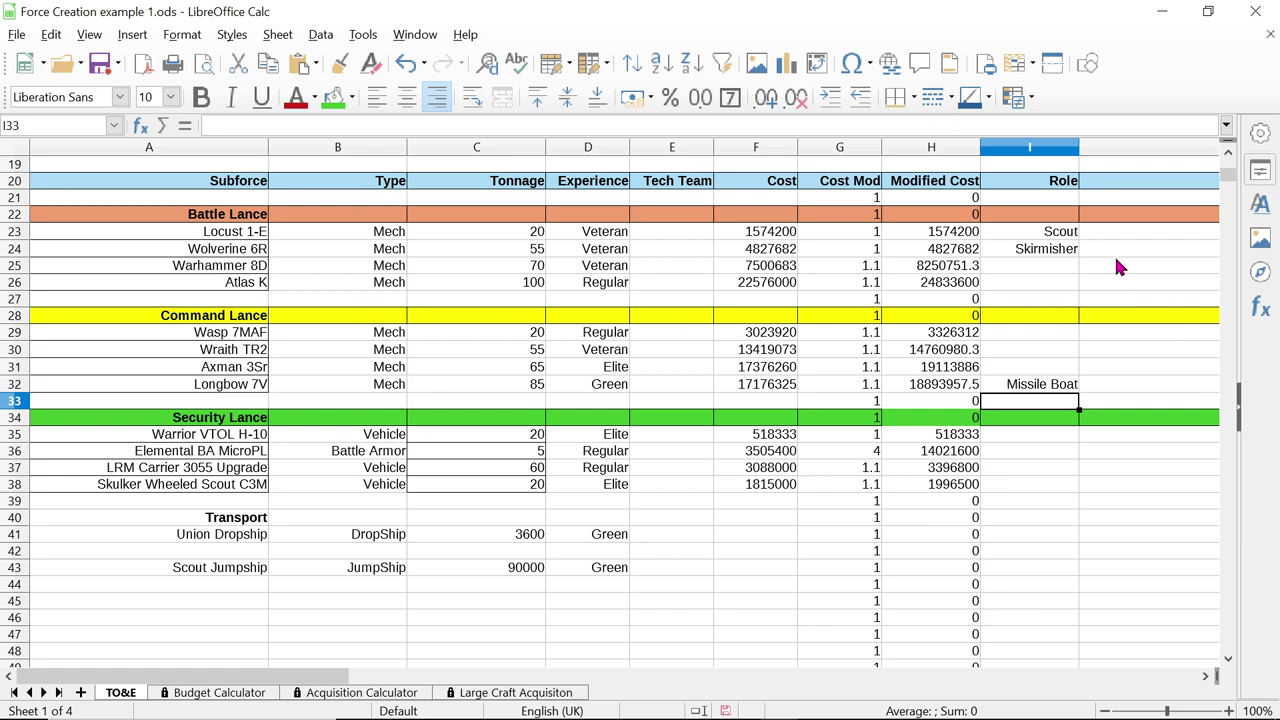
Look over the force totals and the full subforce listing on the TO&E sheet
{"action": "left_click_drag", "start_coordinate": [205, 664], "coordinate": [240, 660]}
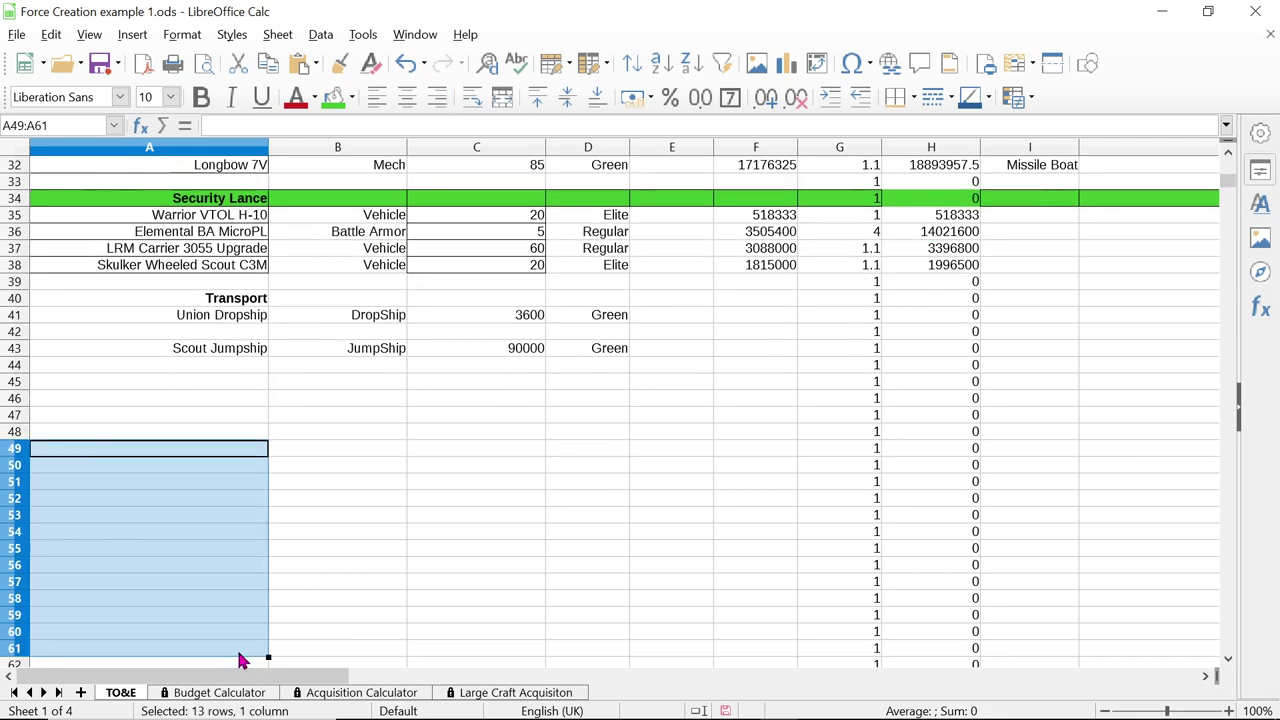
{"action": "left_click", "coordinate": [205, 452]}
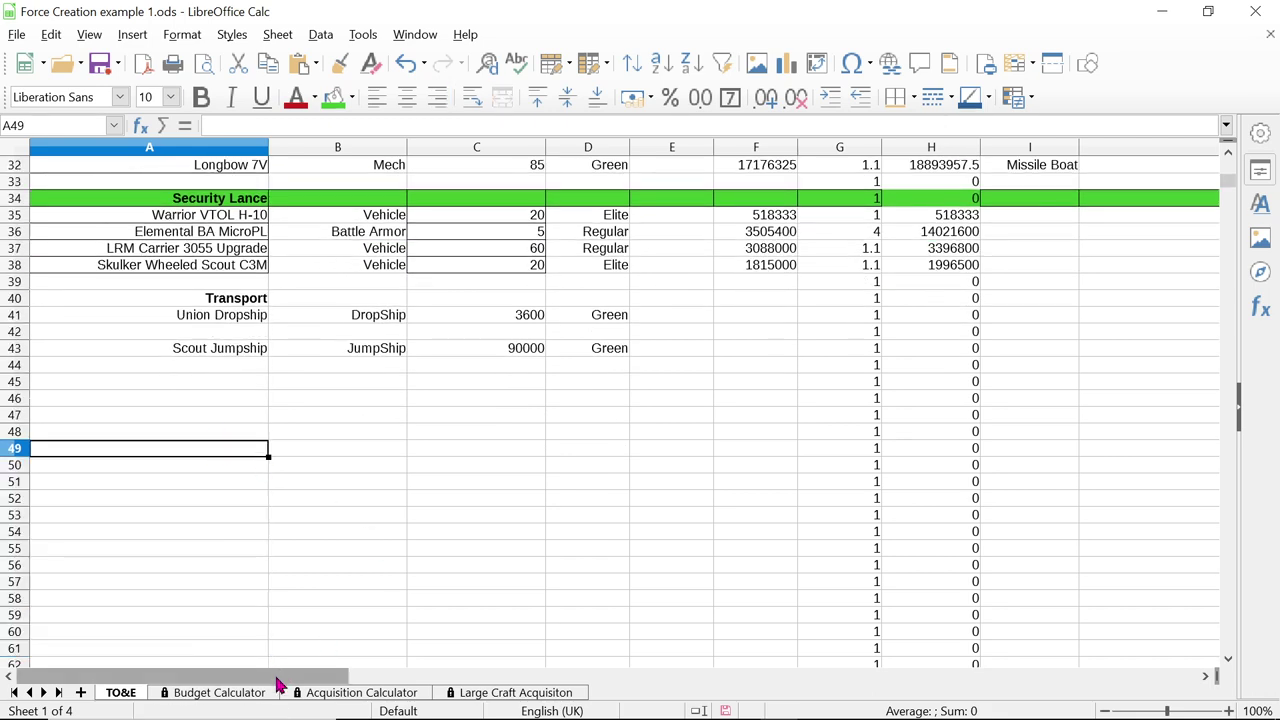
{"action": "scroll", "coordinate": [433, 497], "scroll_direction": "up", "scroll_amount": 4}
{"action": "scroll", "coordinate": [433, 497], "scroll_direction": "up", "scroll_amount": 6}
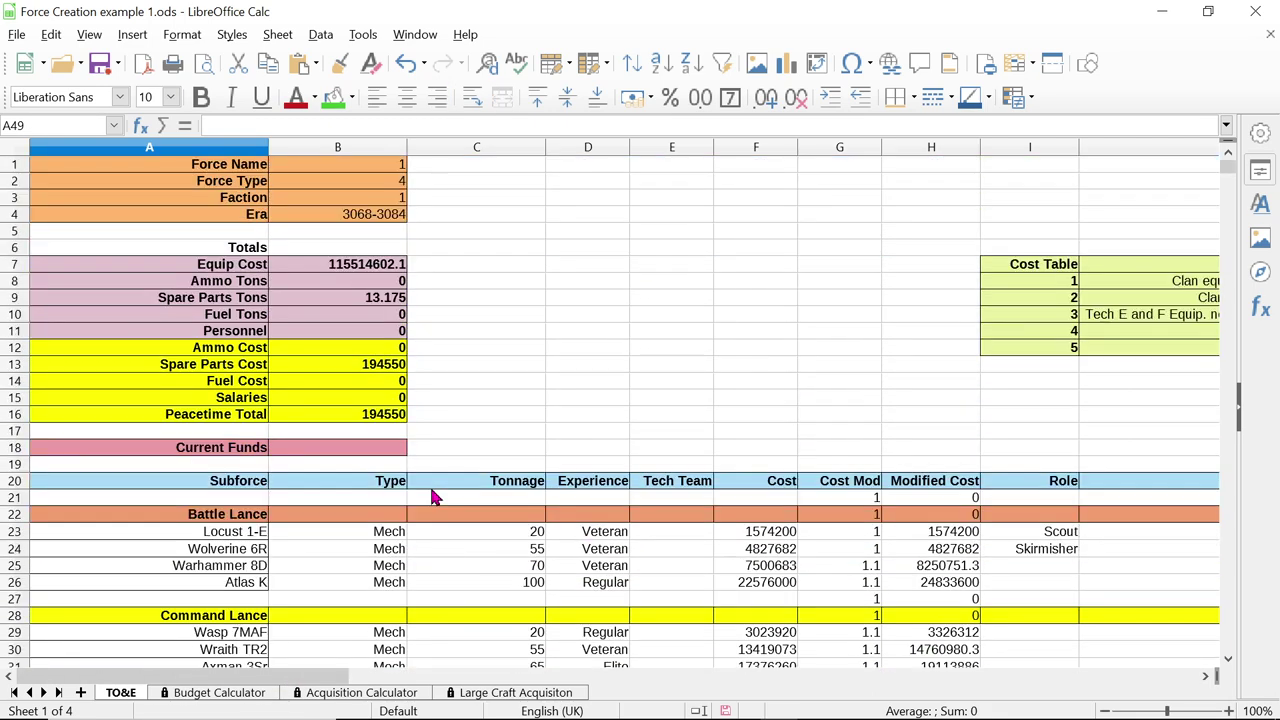
{"action": "scroll", "coordinate": [433, 495], "scroll_direction": "down", "scroll_amount": 3}
{"action": "scroll", "coordinate": [389, 533], "scroll_direction": "down", "scroll_amount": 2}
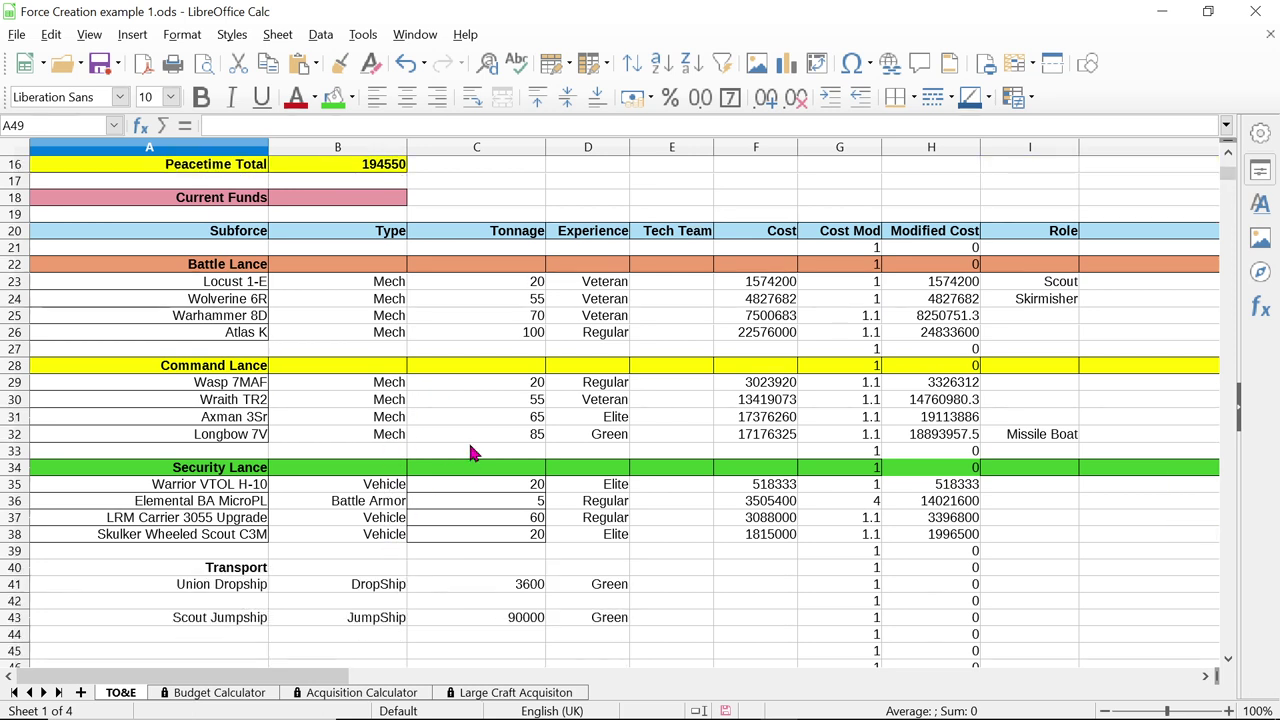
{"action": "mouse_move", "coordinate": [545, 715]}
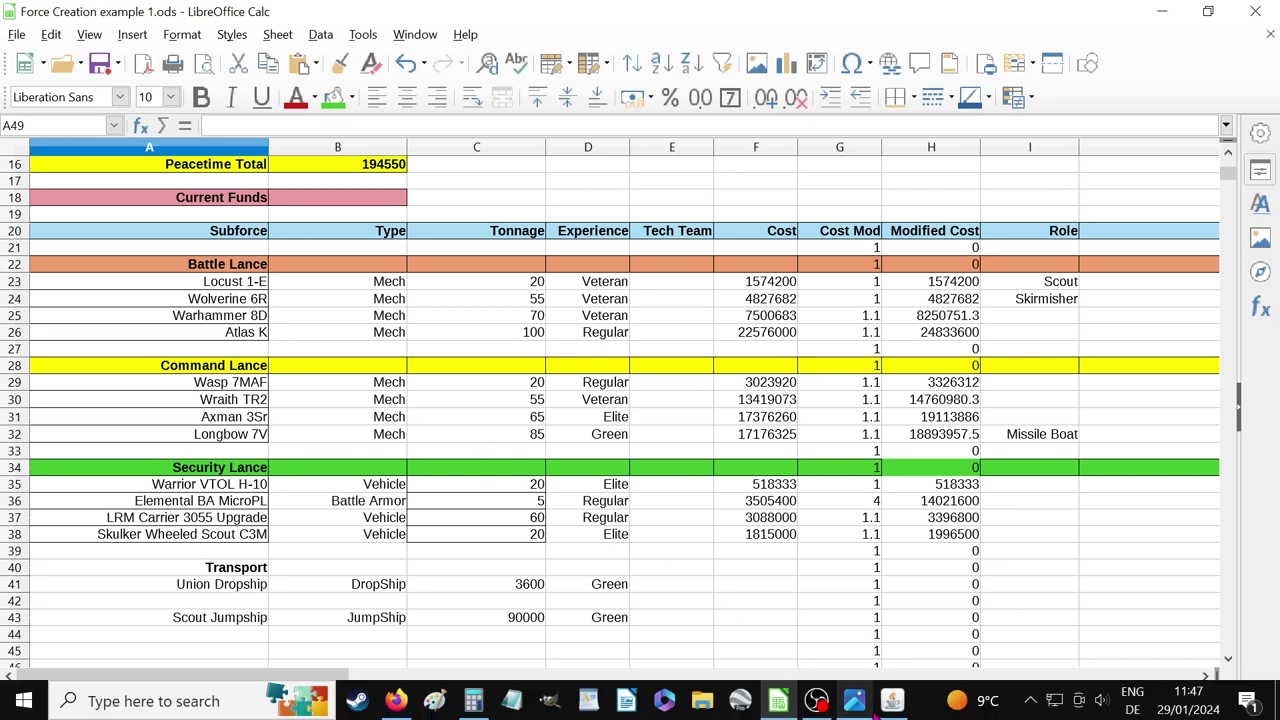
{"action": "scroll", "coordinate": [1113, 562], "scroll_direction": "down", "scroll_amount": 3}
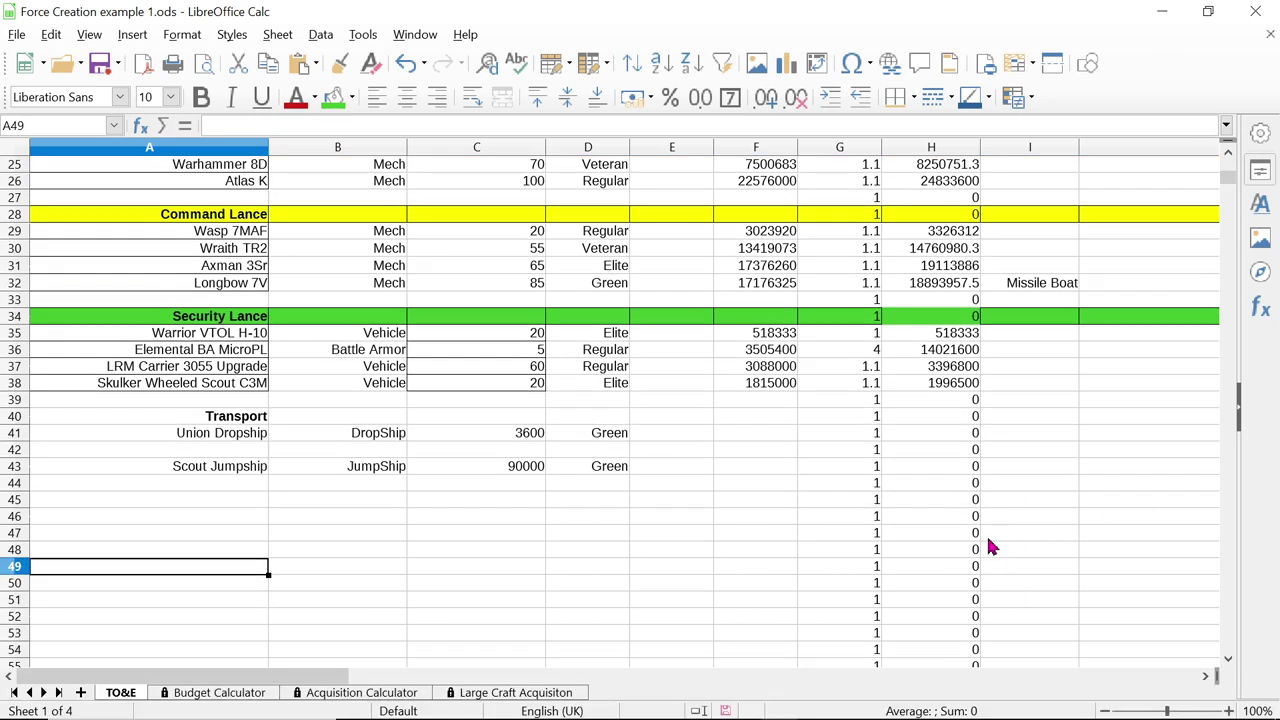
{"action": "left_click", "coordinate": [230, 502]}
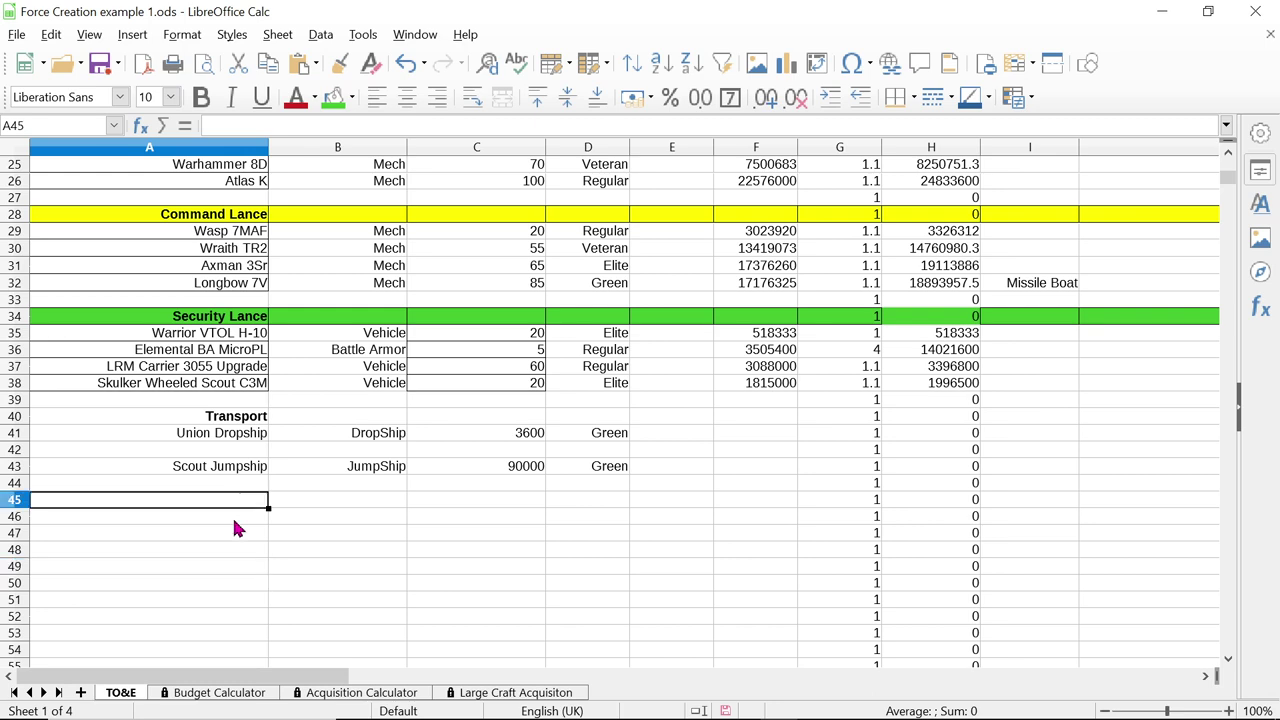
Fill the Transport header row A40:W40 with light purple and add borders around all its cells
{"action": "left_click_drag", "start_coordinate": [152, 417], "coordinate": [254, 420]}
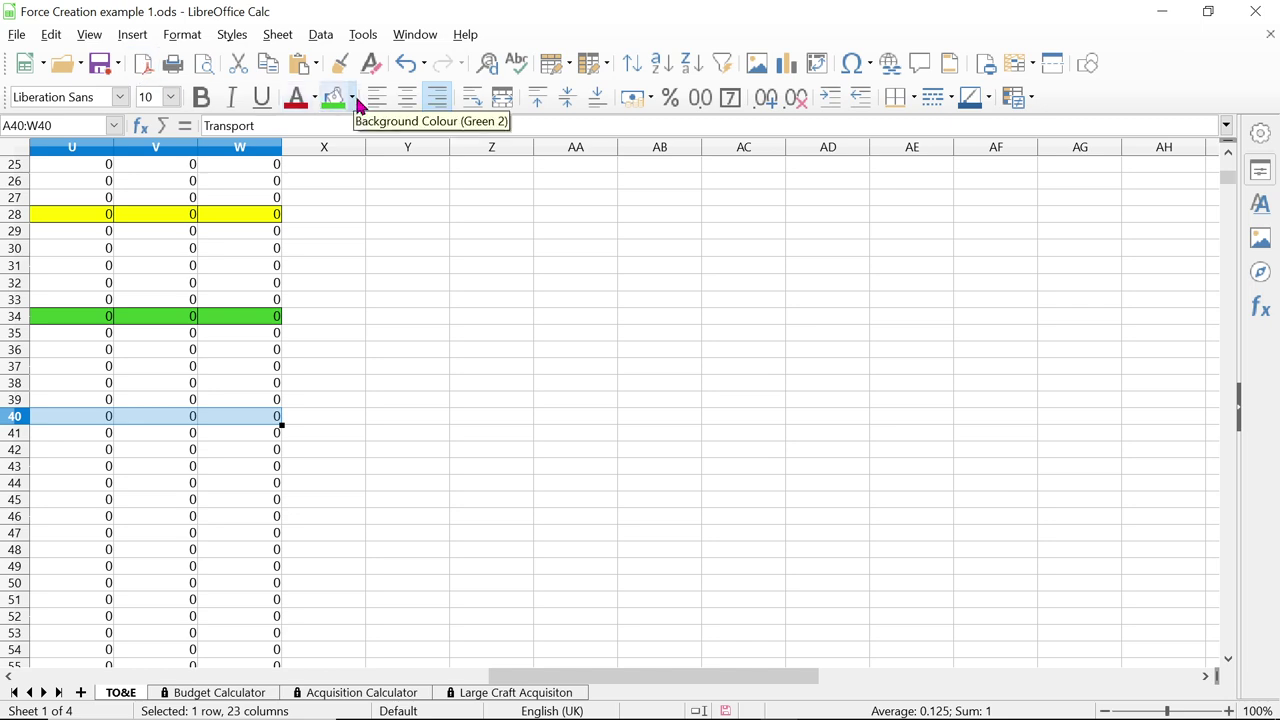
{"action": "left_click", "coordinate": [355, 100]}
{"action": "left_click", "coordinate": [476, 228]}
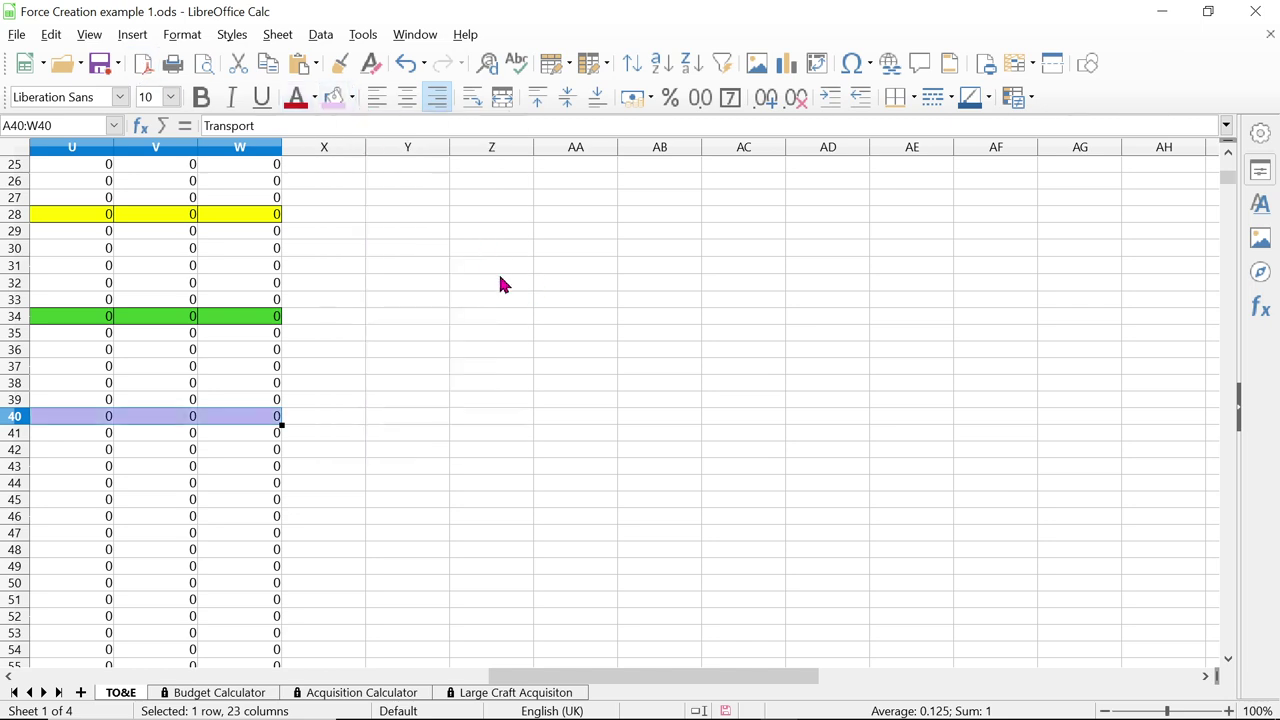
{"action": "left_click", "coordinate": [903, 103]}
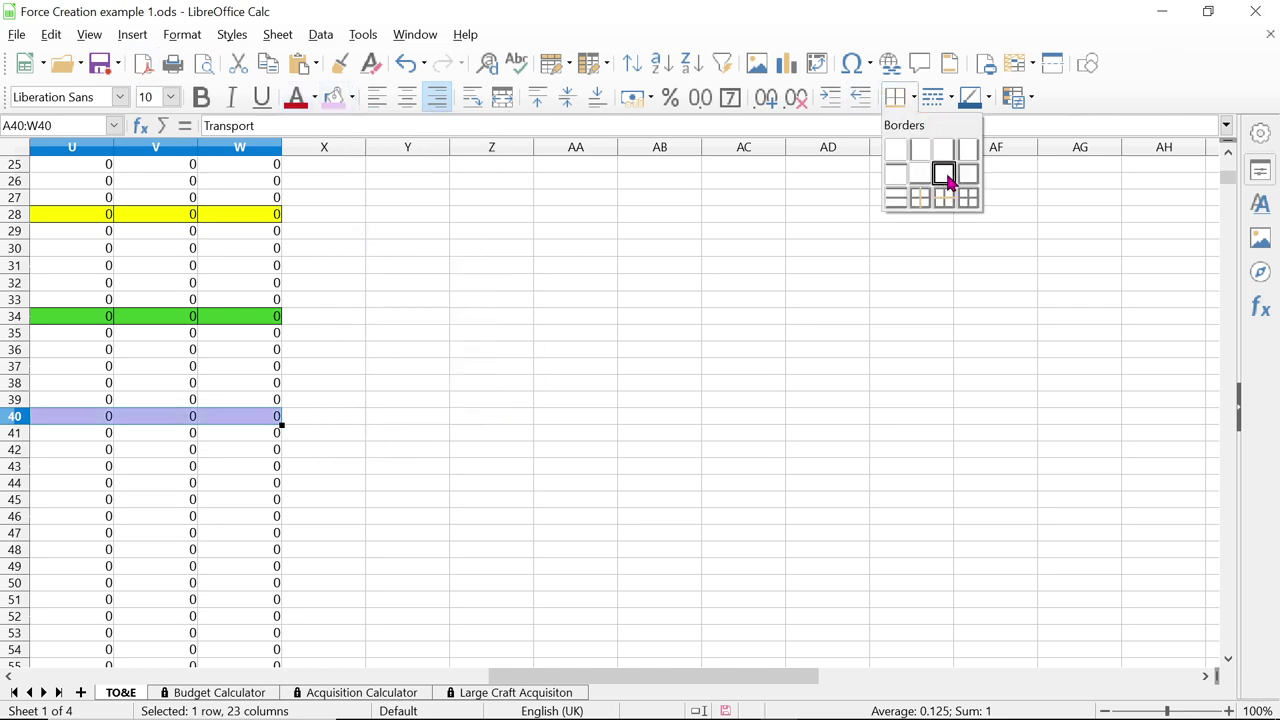
{"action": "left_click", "coordinate": [971, 206]}
{"action": "left_click_drag", "start_coordinate": [622, 679], "coordinate": [150, 679]}
Enter the section heading Personel in cell A45 below the transport entries
{"action": "left_click", "coordinate": [384, 502]}
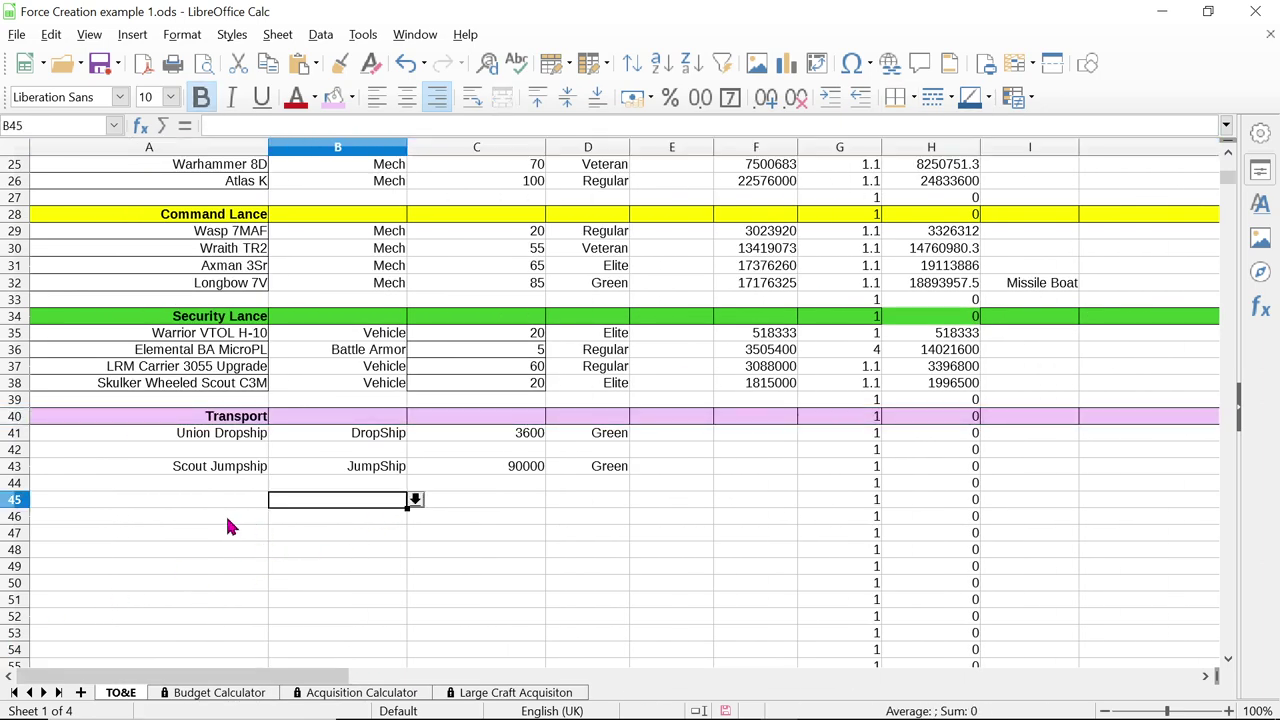
{"action": "left_click", "coordinate": [175, 503]}
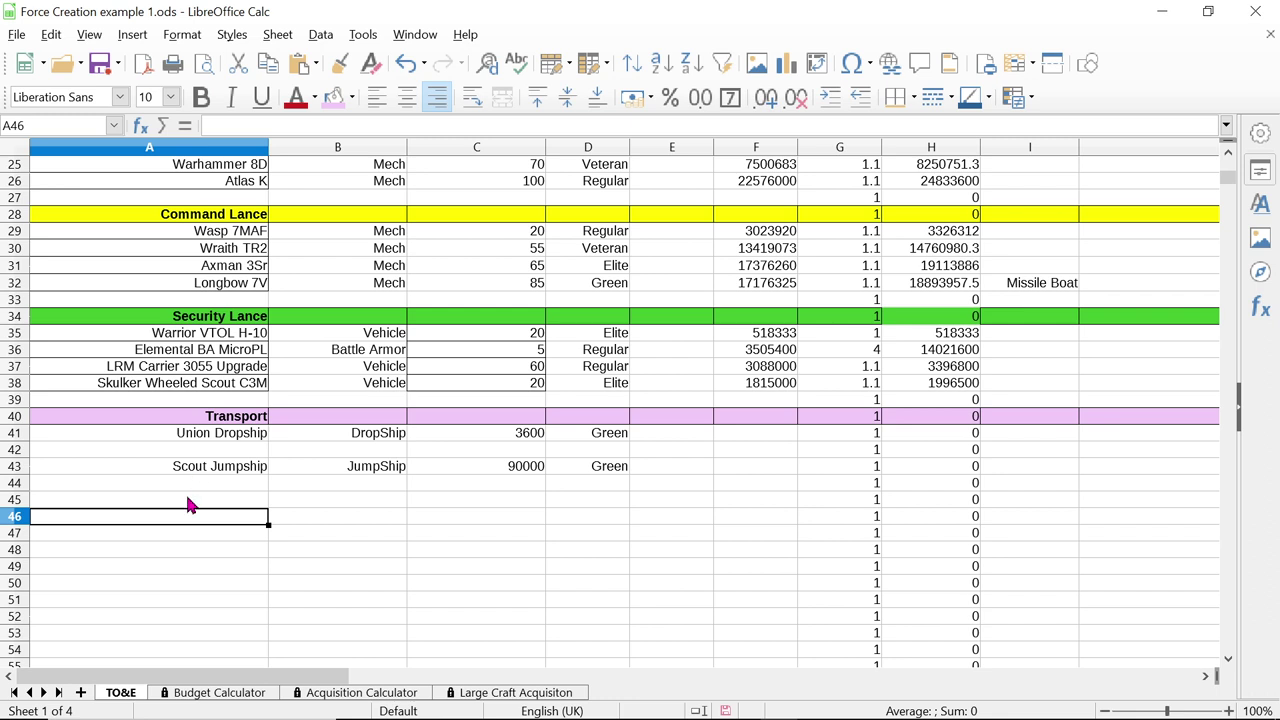
{"action": "type", "text": "P"}
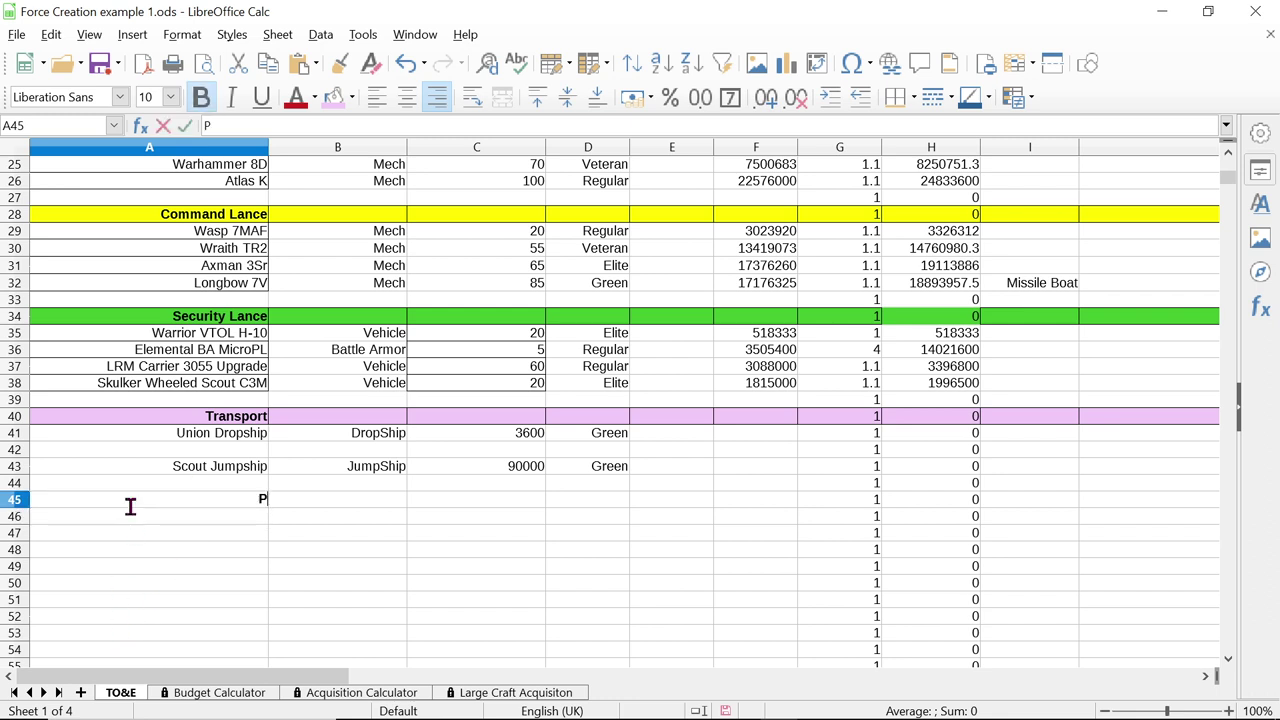
{"action": "type", "text": "ersonel"}
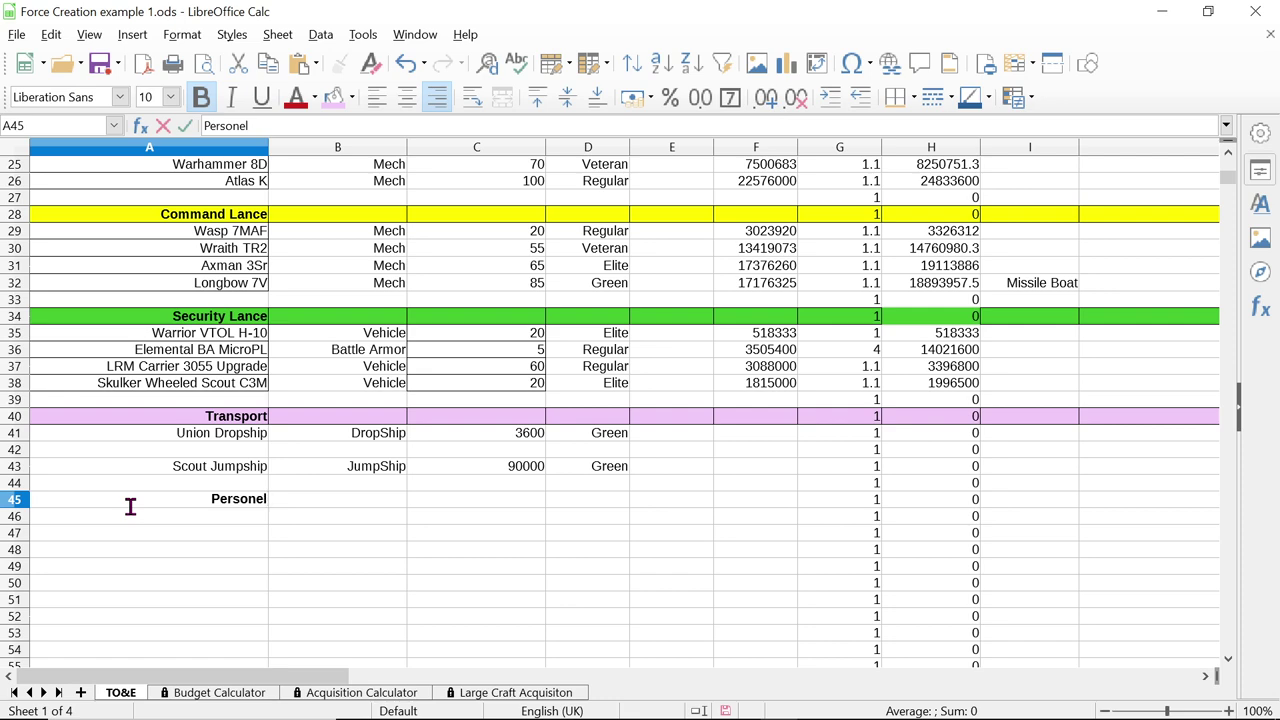
{"action": "left_click", "coordinate": [177, 552]}
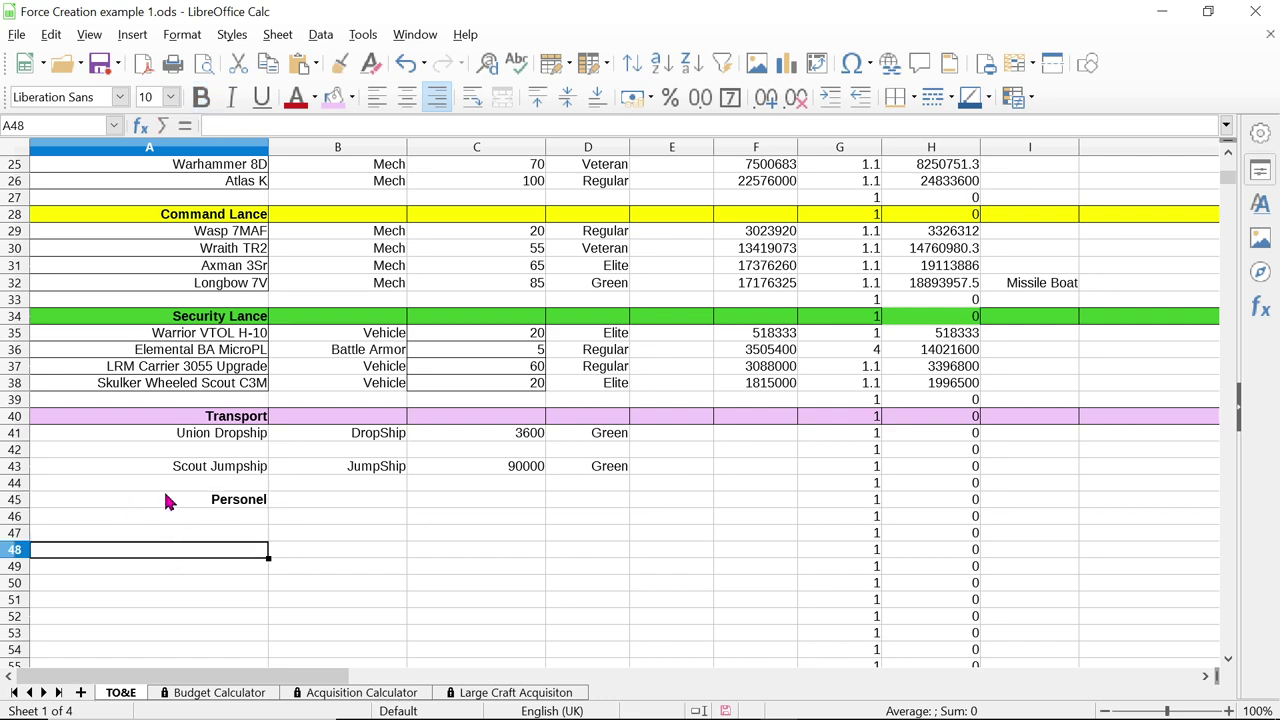
Fill the Personel header row A45:W45 with gold and add borders around all its cells
{"action": "left_click", "coordinate": [166, 500]}
{"action": "left_click_drag", "start_coordinate": [166, 500], "coordinate": [355, 510]}
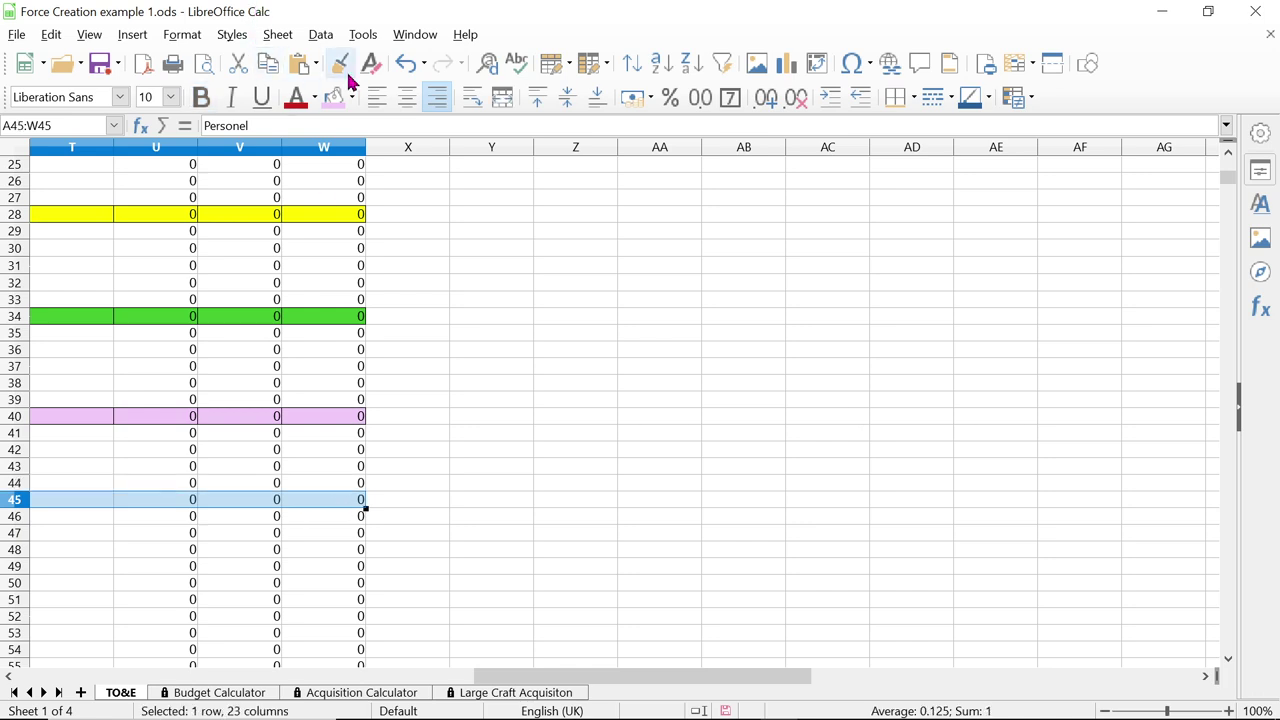
{"action": "left_click", "coordinate": [354, 97]}
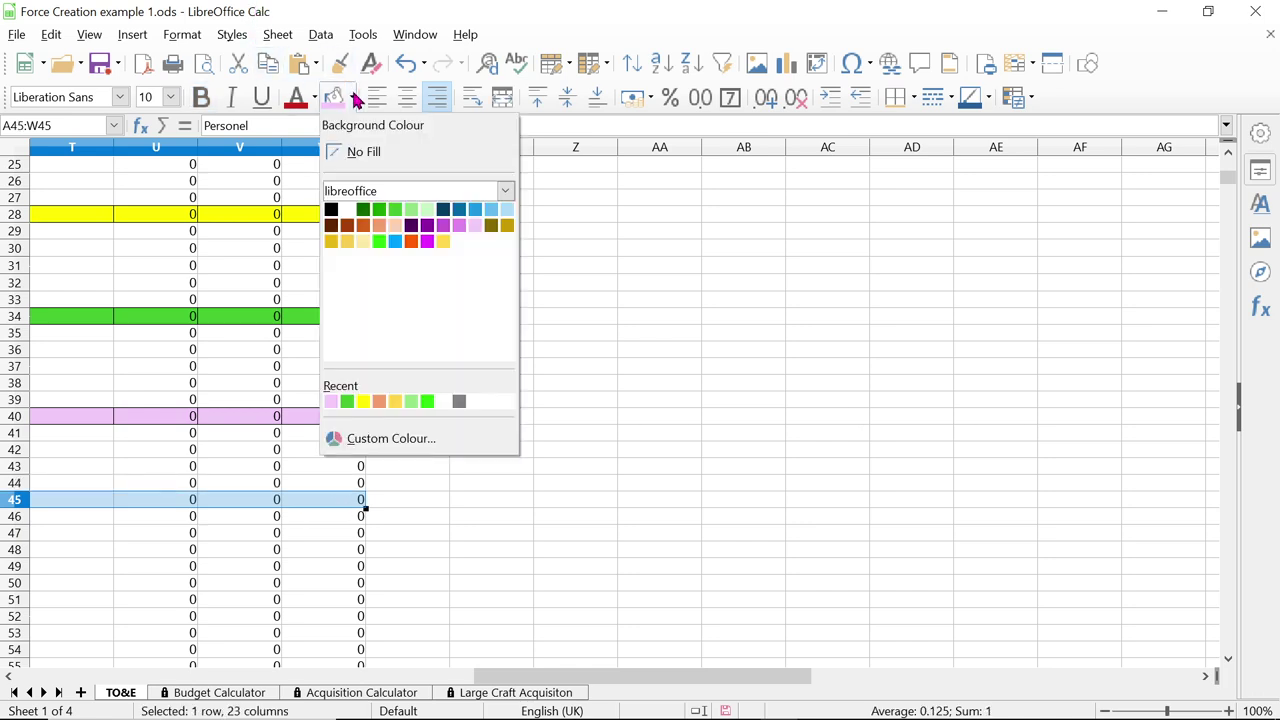
{"action": "left_click", "coordinate": [444, 244]}
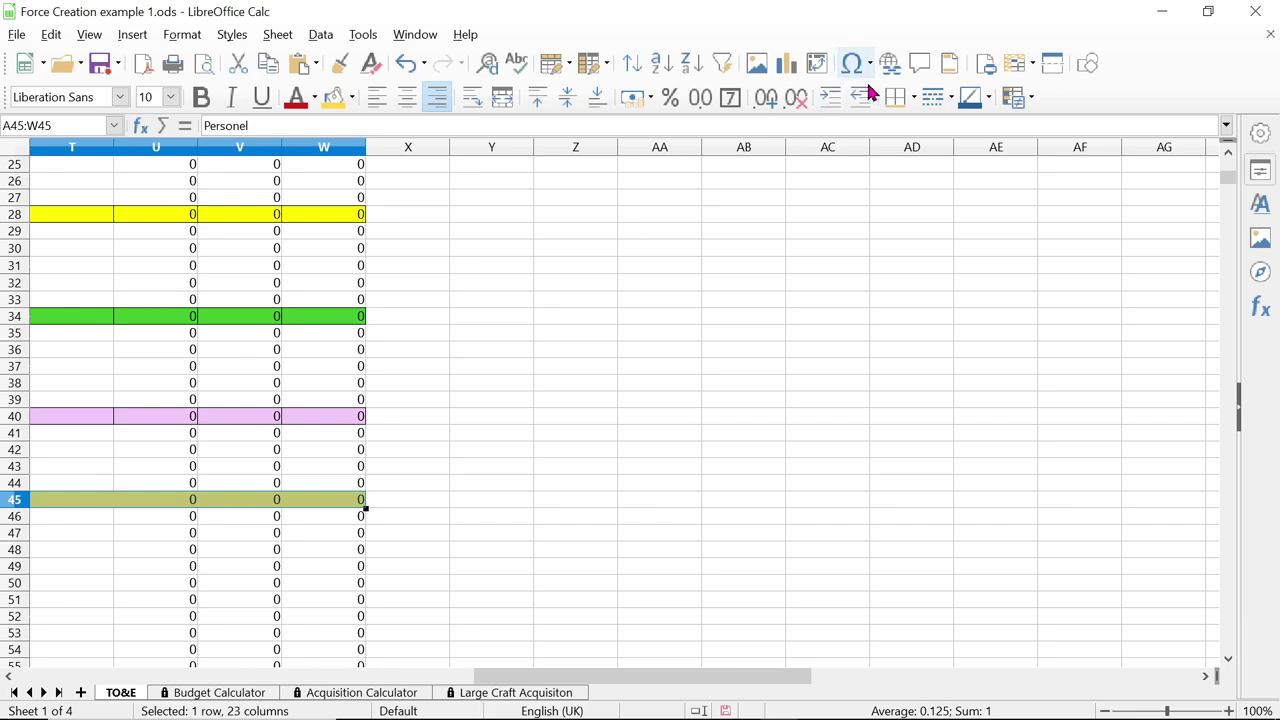
{"action": "left_click", "coordinate": [916, 99]}
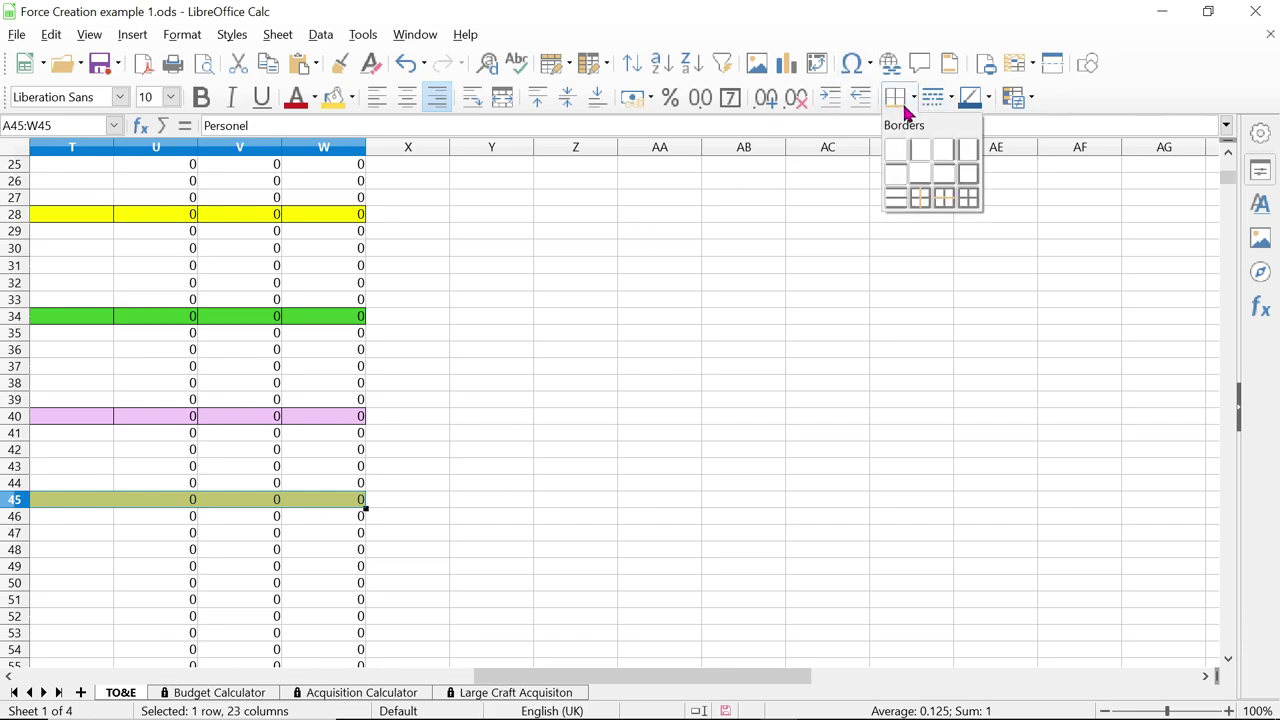
{"action": "left_click", "coordinate": [974, 208]}
{"action": "left_click_drag", "start_coordinate": [626, 689], "coordinate": [191, 585]}
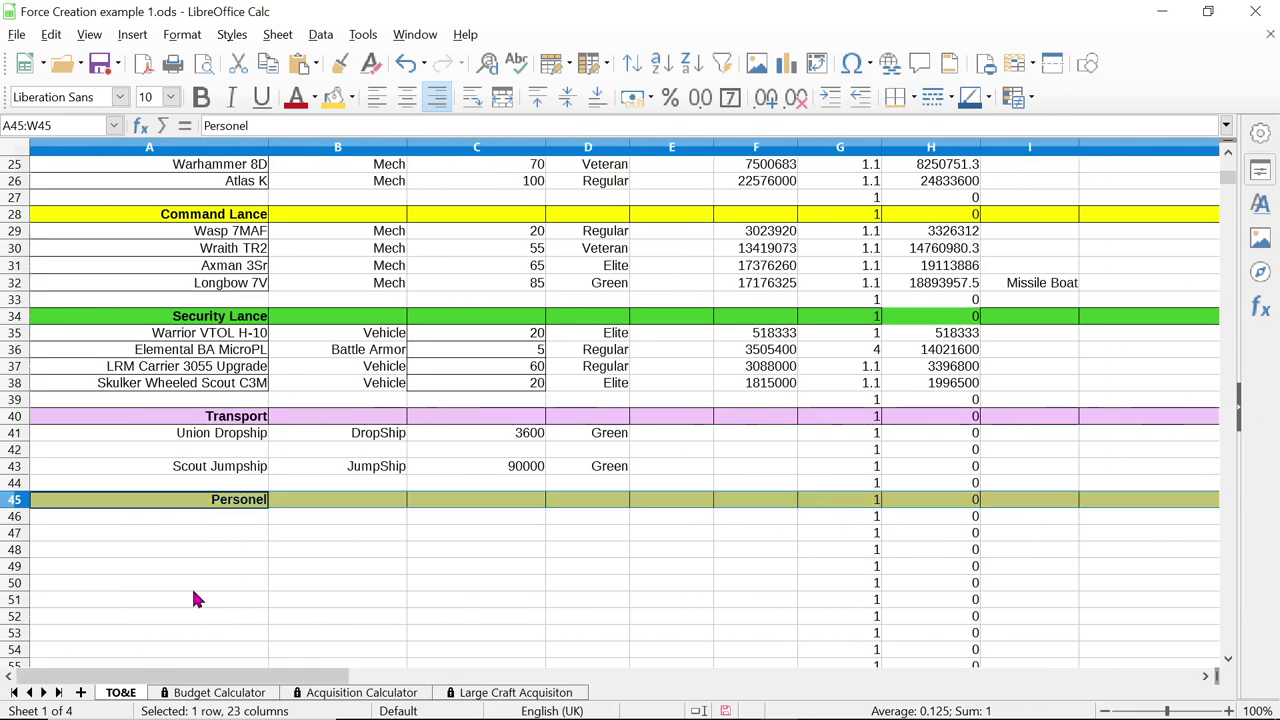
{"action": "left_click", "coordinate": [335, 567]}
{"action": "left_click", "coordinate": [206, 512]}
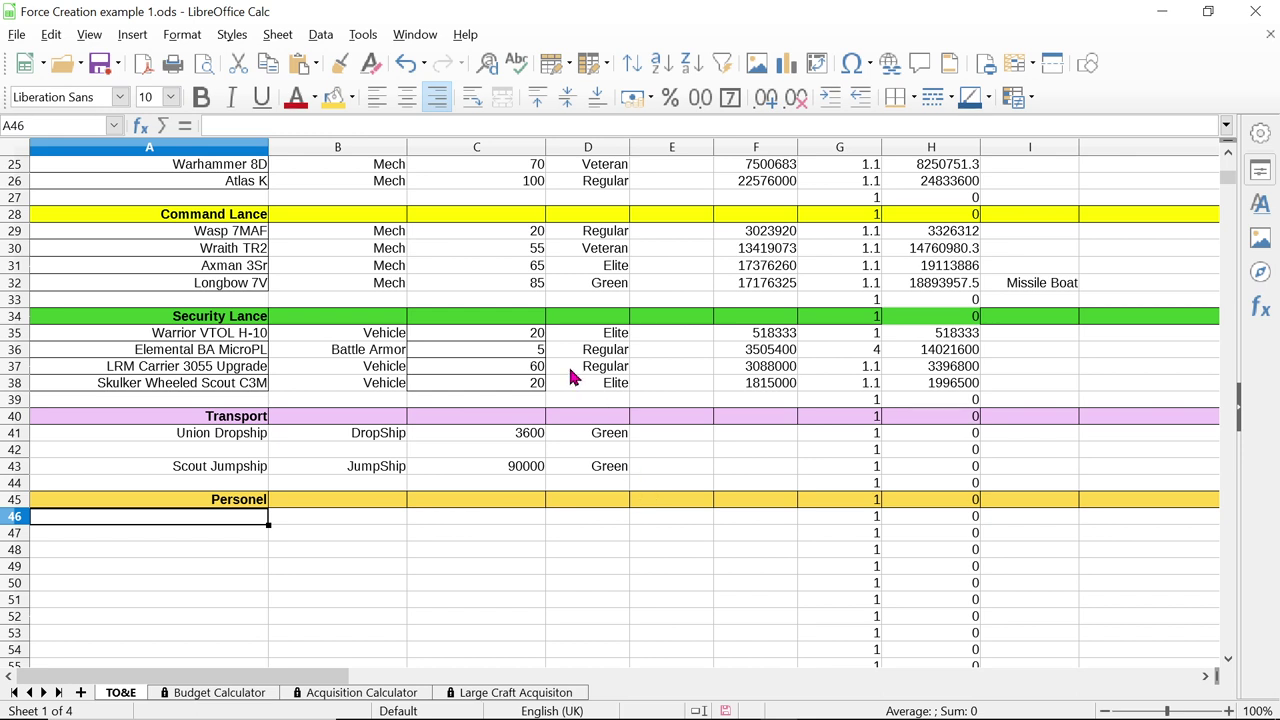
Review the units listed under the Battle, Command and Security Lances, including the Security Lance's vehicles and battle armor
{"action": "scroll", "coordinate": [571, 376], "scroll_direction": "up", "scroll_amount": 3}
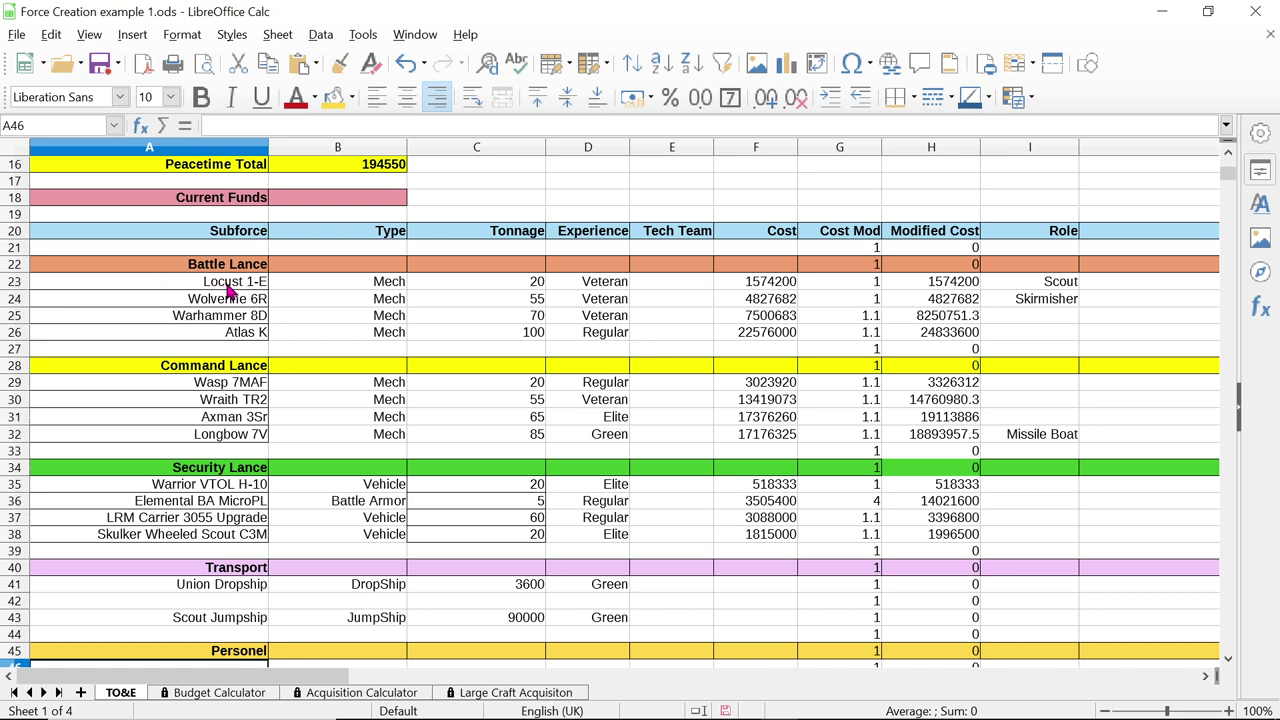
{"action": "left_click", "coordinate": [197, 505]}
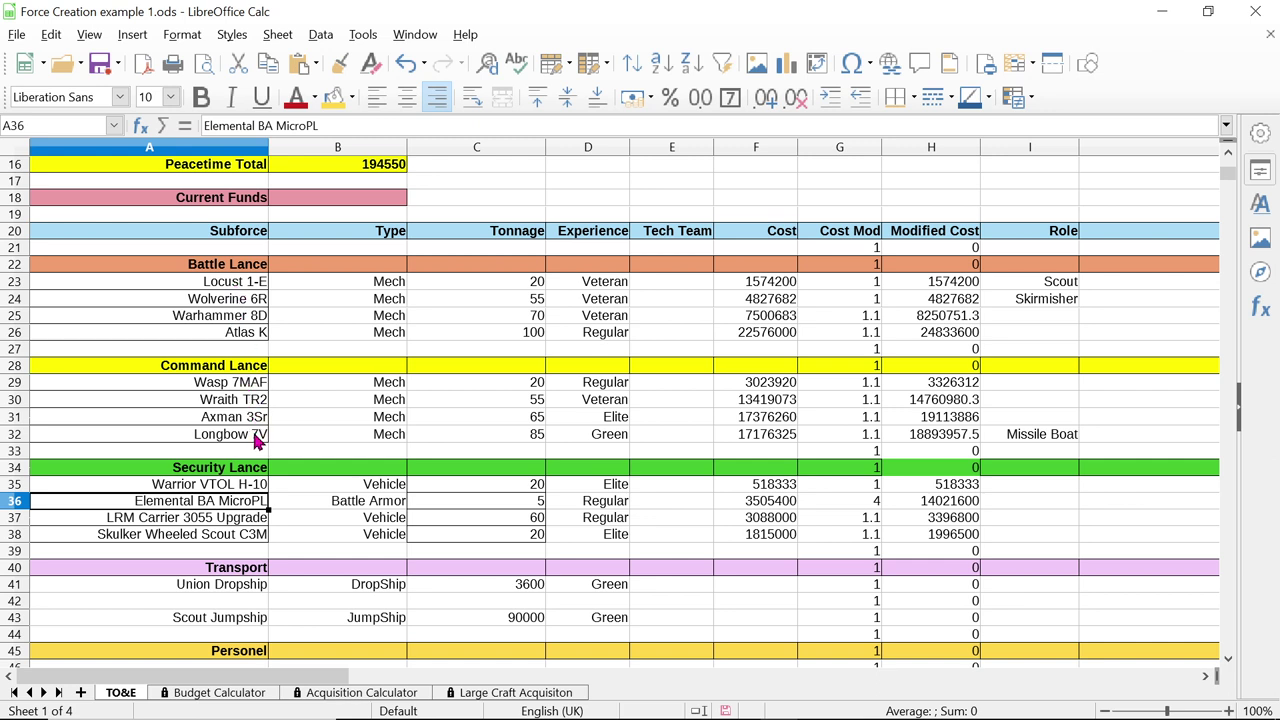
{"action": "scroll", "coordinate": [255, 440], "scroll_direction": "down", "scroll_amount": 1}
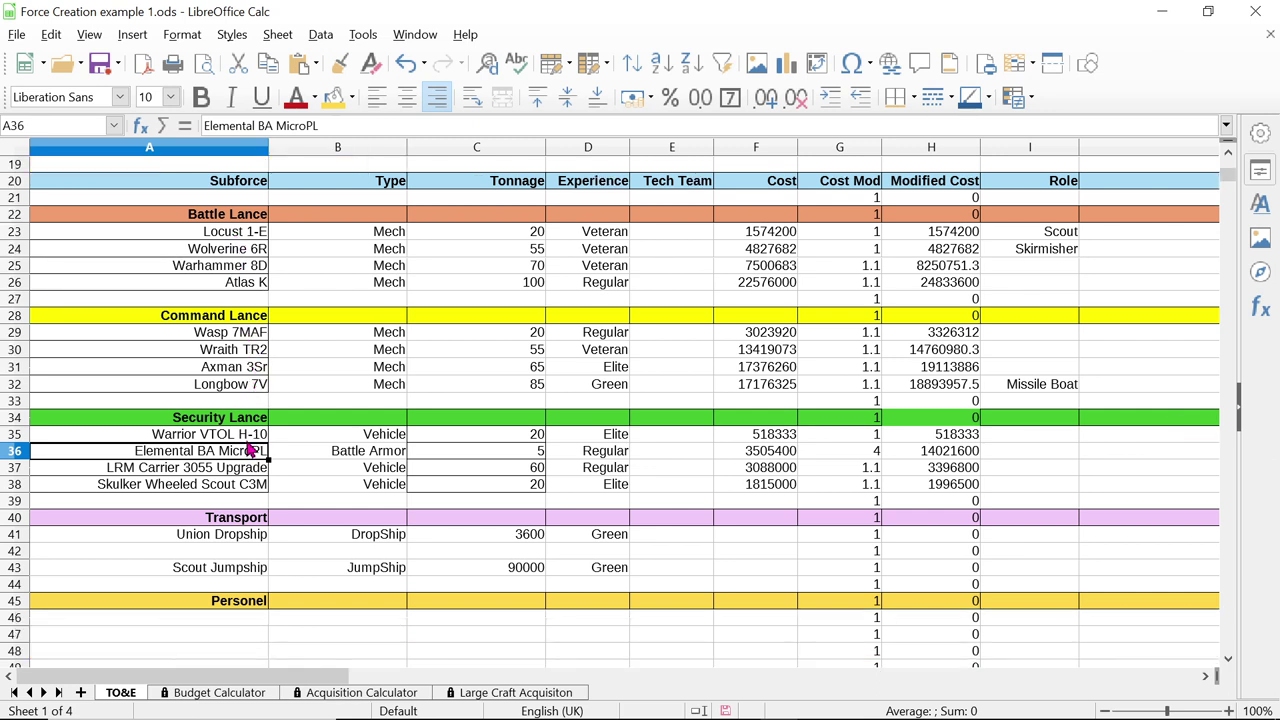
{"action": "left_click", "coordinate": [243, 440]}
{"action": "left_click", "coordinate": [246, 470]}
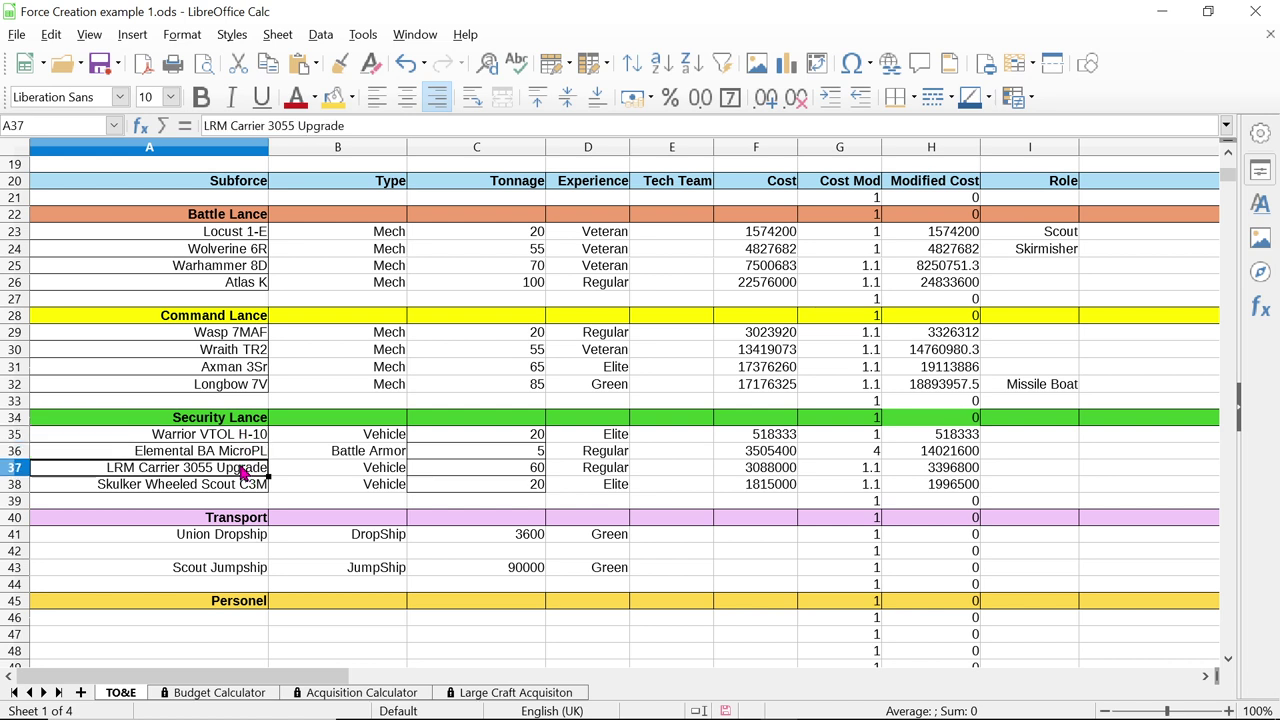
{"action": "left_click", "coordinate": [240, 486]}
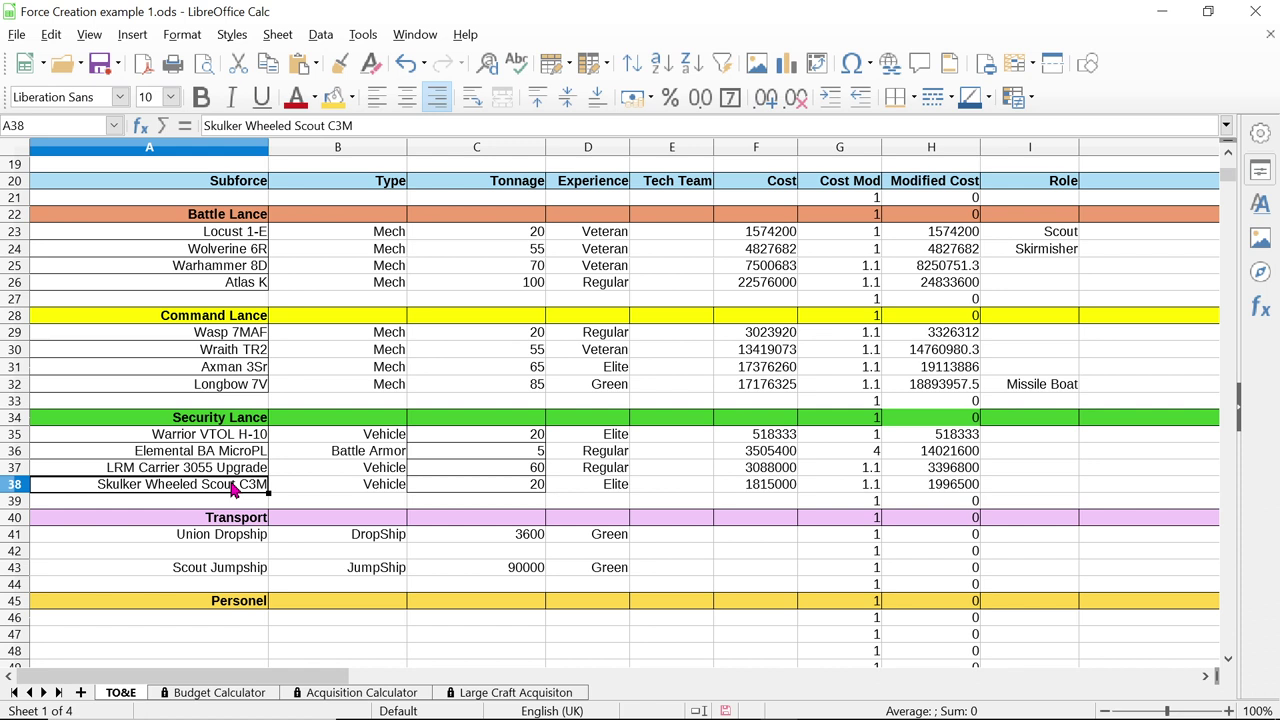
{"action": "left_click", "coordinate": [223, 236]}
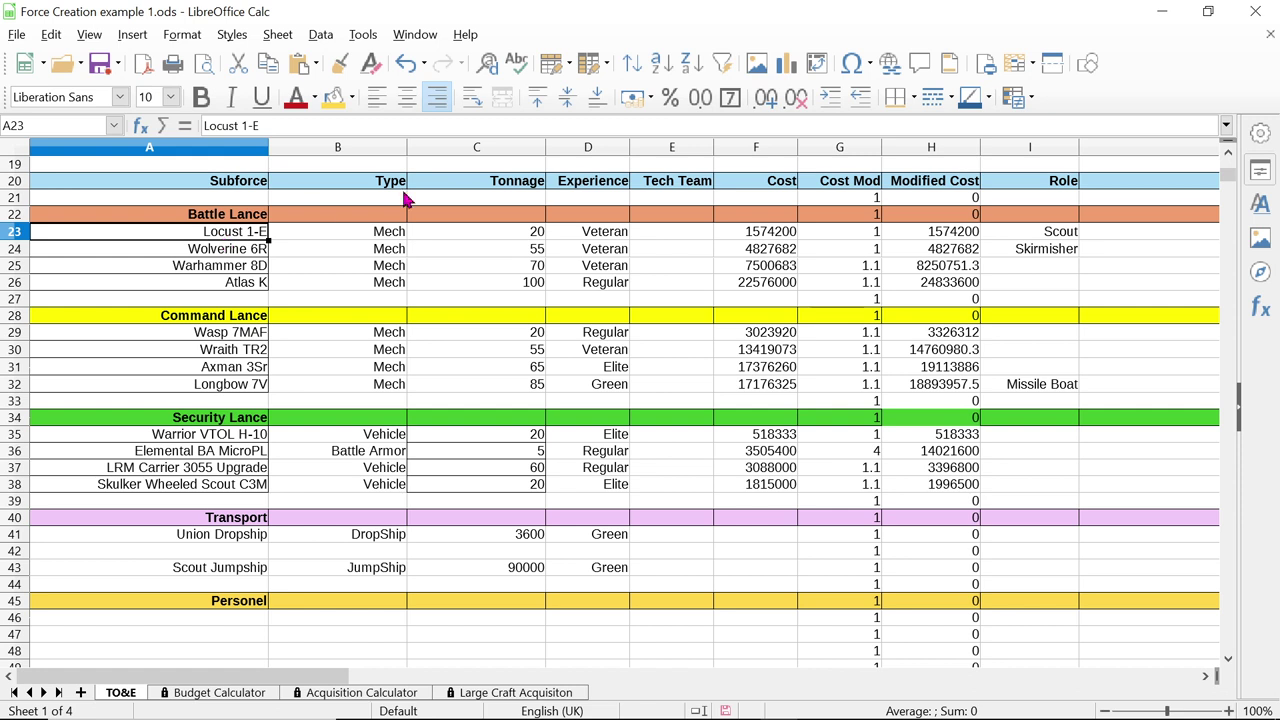
Set the Tech Team of the Locust 1-E to Veteran and of the Wolverine 6R to Regular
{"action": "left_click", "coordinate": [658, 239]}
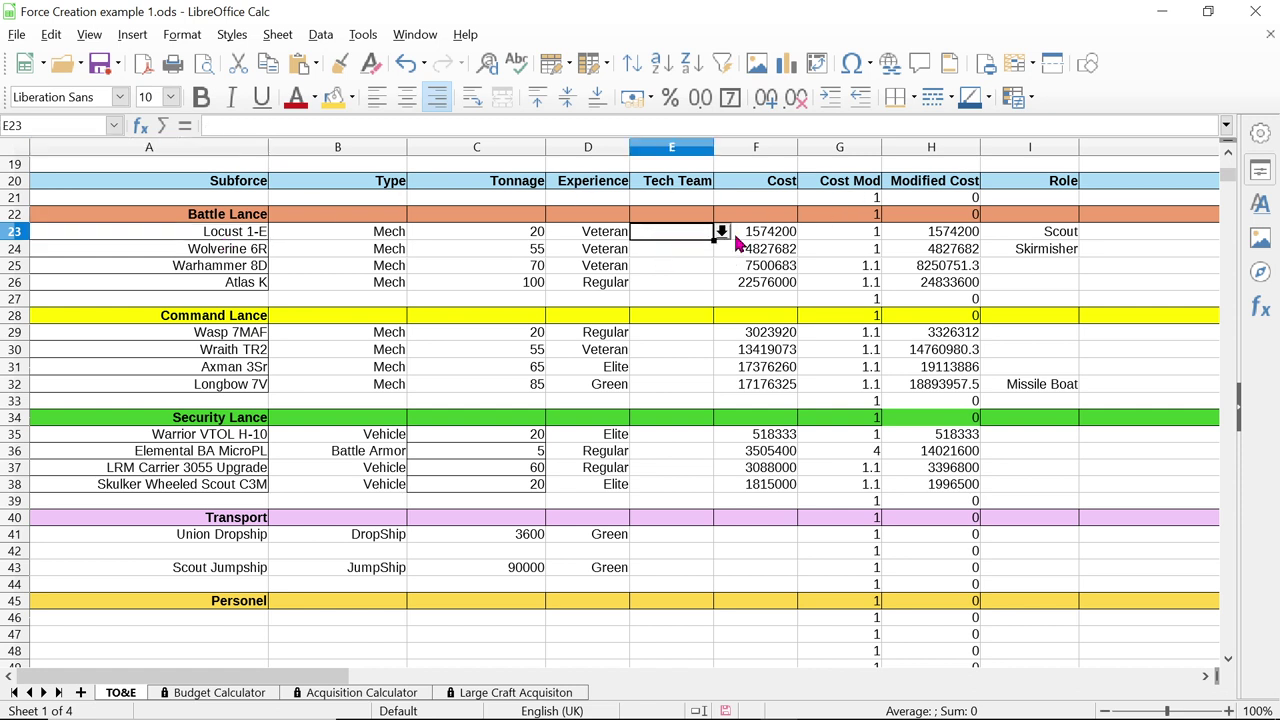
{"action": "left_click", "coordinate": [722, 231]}
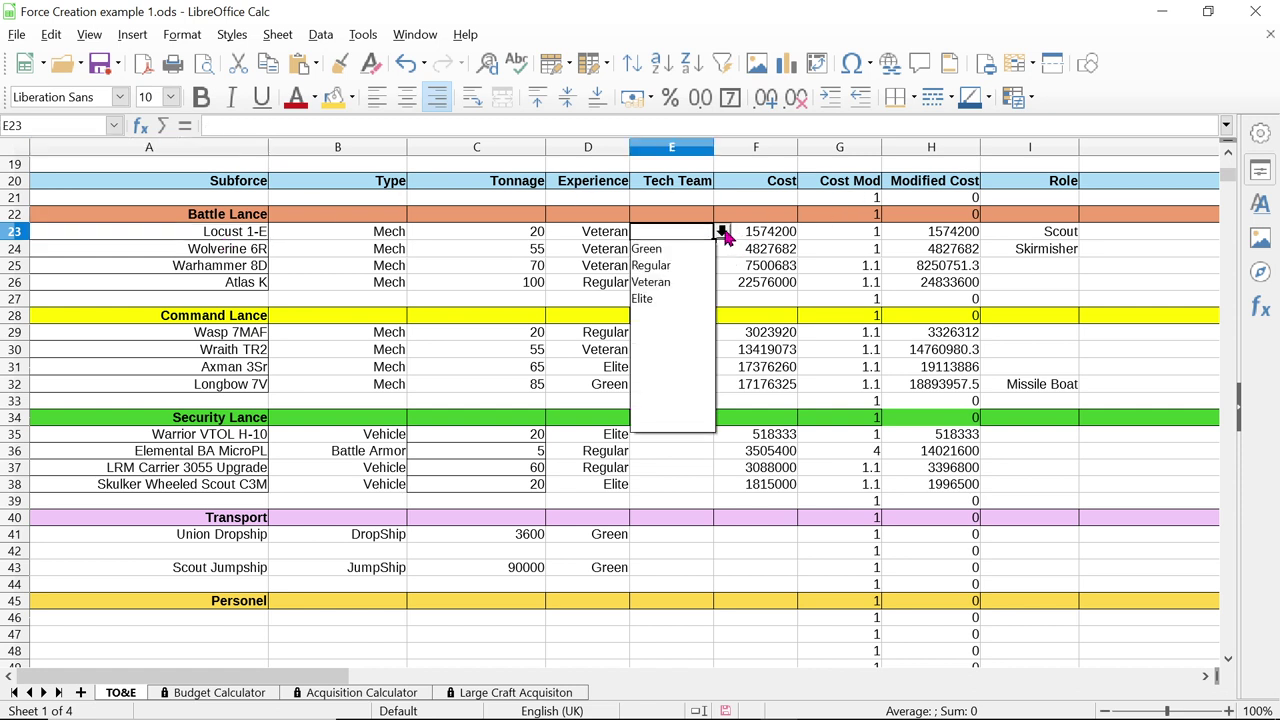
{"action": "left_click", "coordinate": [683, 281]}
{"action": "left_click", "coordinate": [697, 249]}
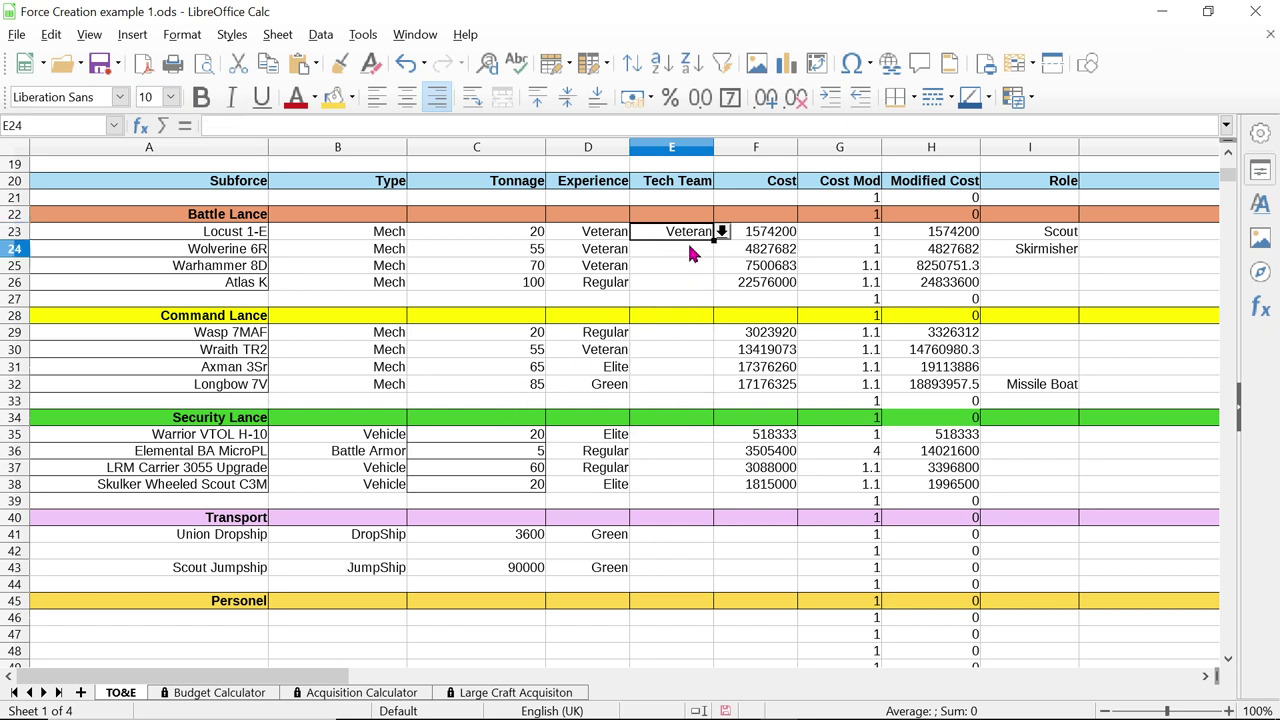
{"action": "left_click", "coordinate": [722, 248]}
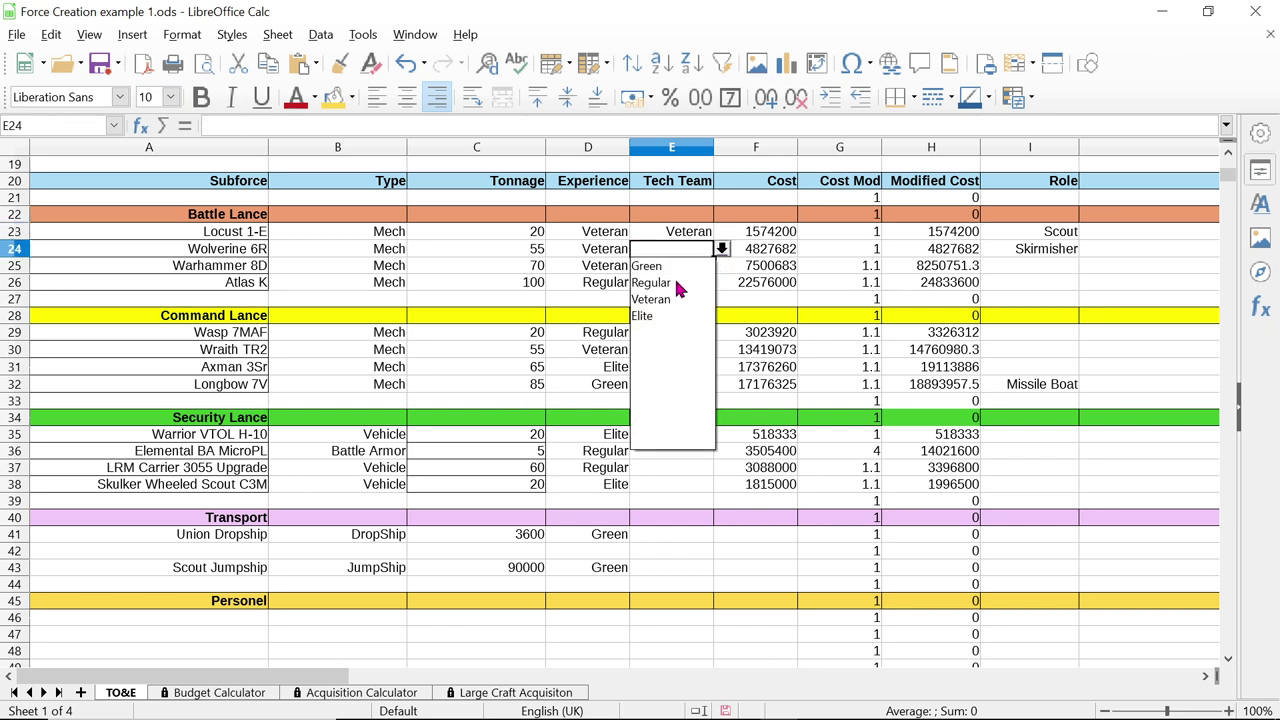
{"action": "left_click", "coordinate": [678, 283]}
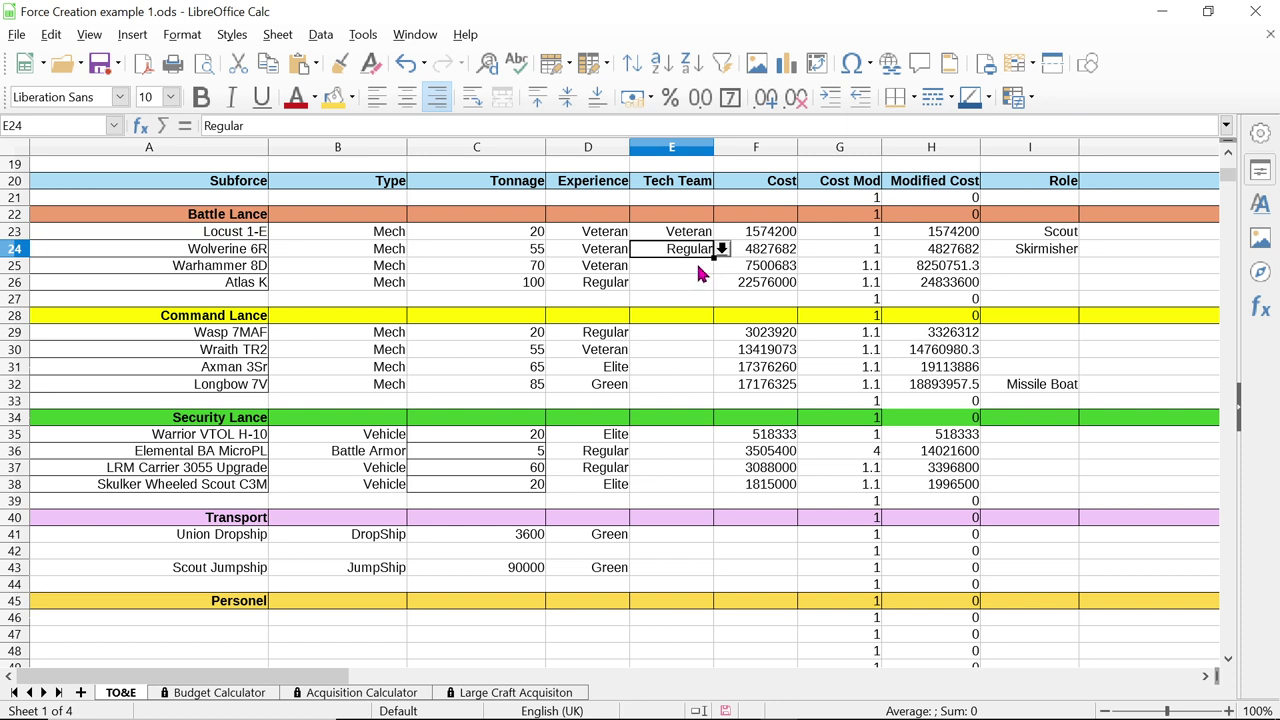
Set the Tech Team of the Warhammer 8D to Regular and of the Atlas K to Elite
{"action": "left_click", "coordinate": [700, 267]}
{"action": "left_click", "coordinate": [722, 265]}
{"action": "left_click", "coordinate": [688, 300]}
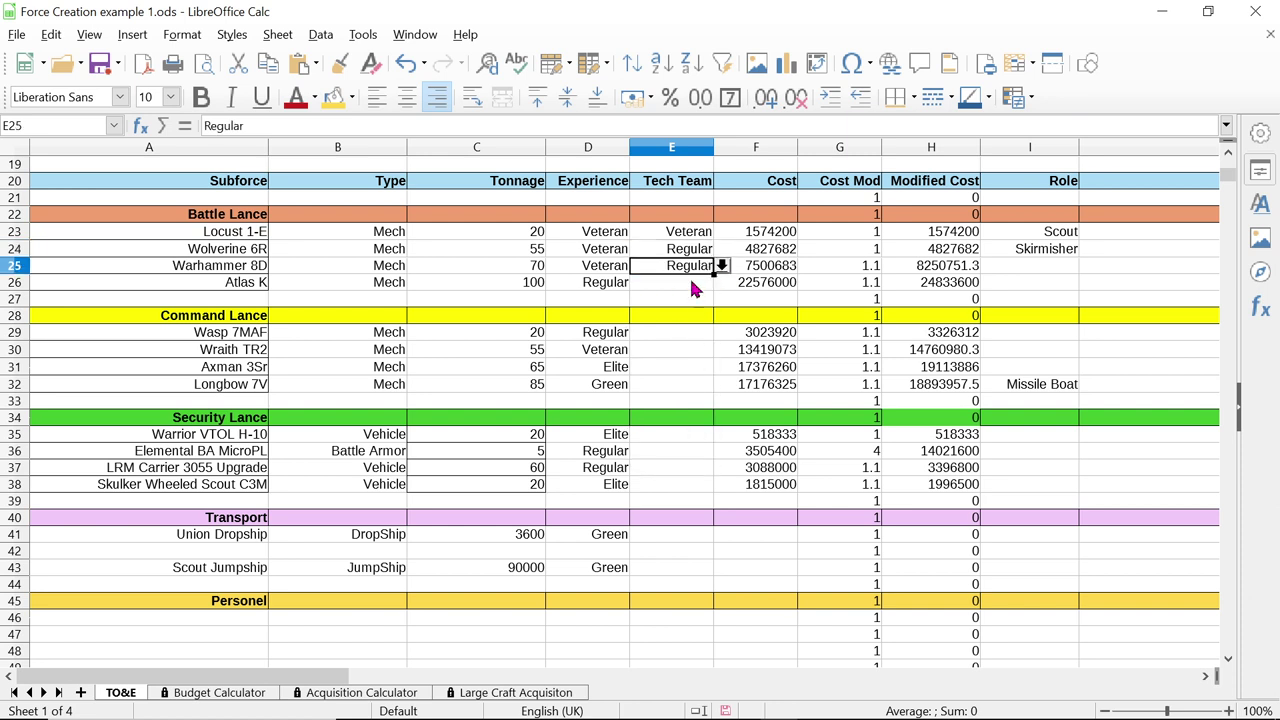
{"action": "left_click", "coordinate": [697, 285]}
{"action": "left_click", "coordinate": [722, 284]}
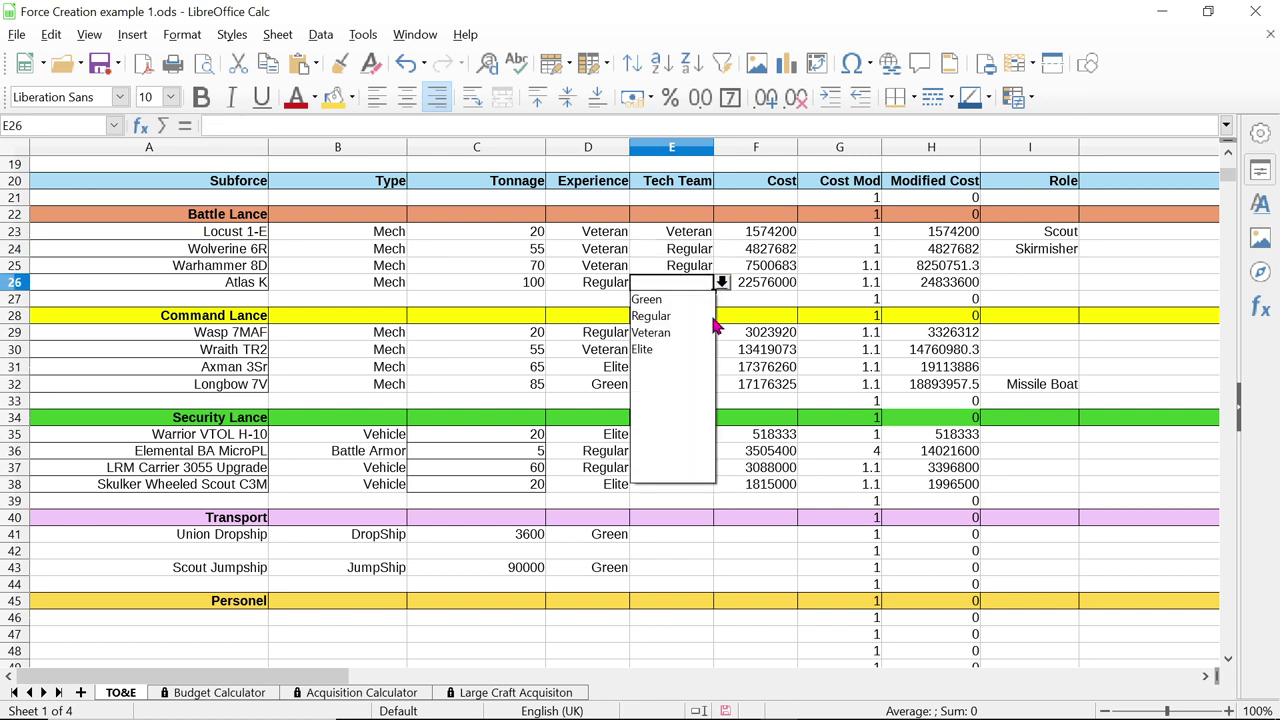
{"action": "left_click", "coordinate": [672, 352]}
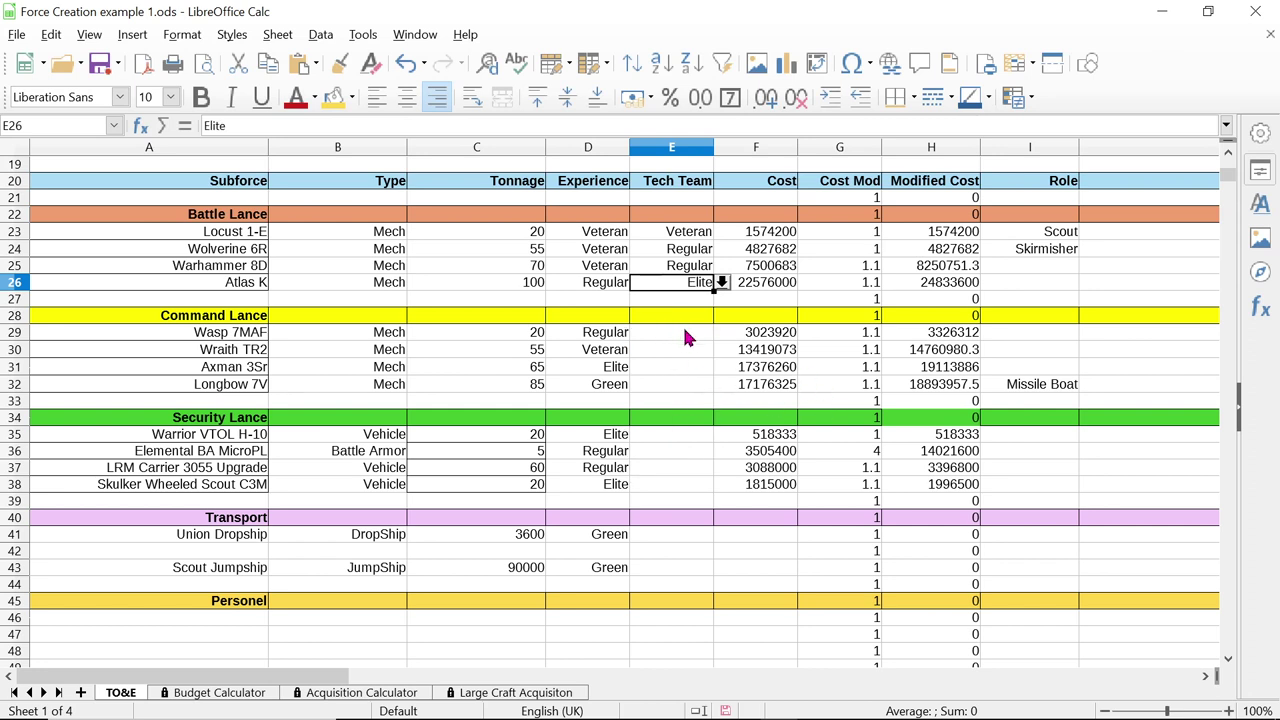
Set the Tech Team to Regular for the Wasp 7MAF and the Wraith TR2 in the Command Lance
{"action": "left_click", "coordinate": [682, 330]}
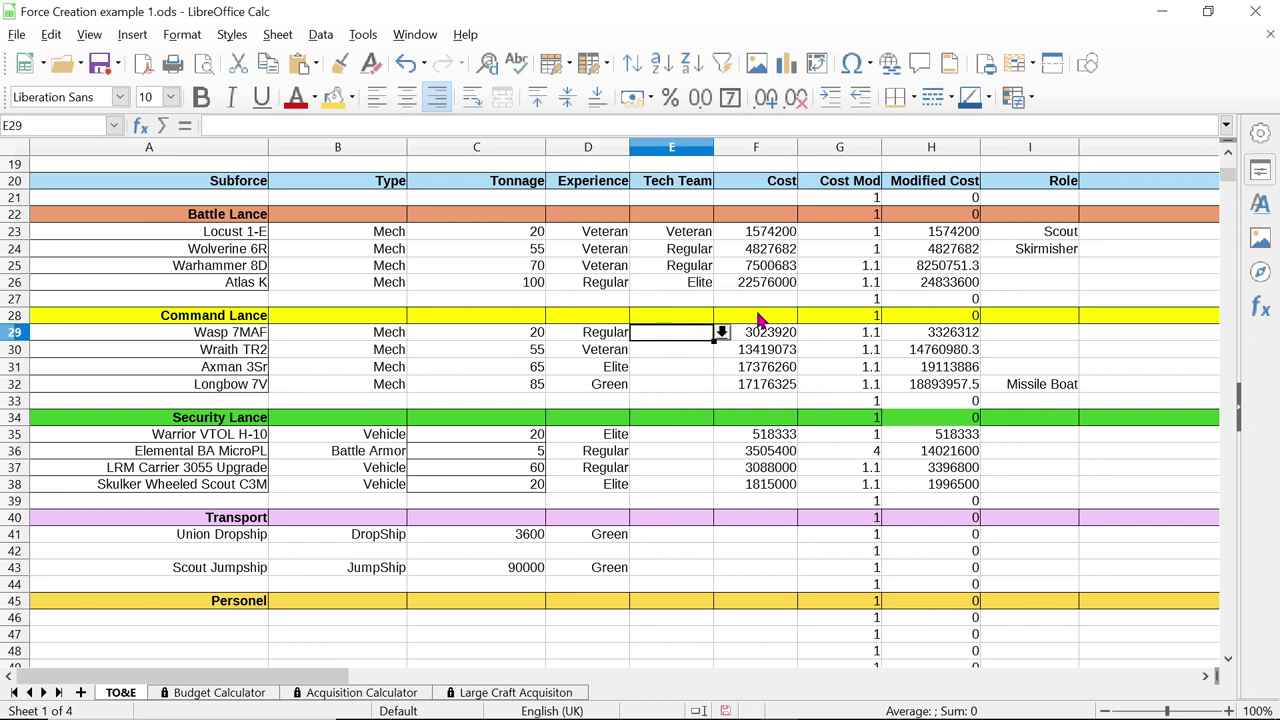
{"action": "left_click", "coordinate": [722, 333]}
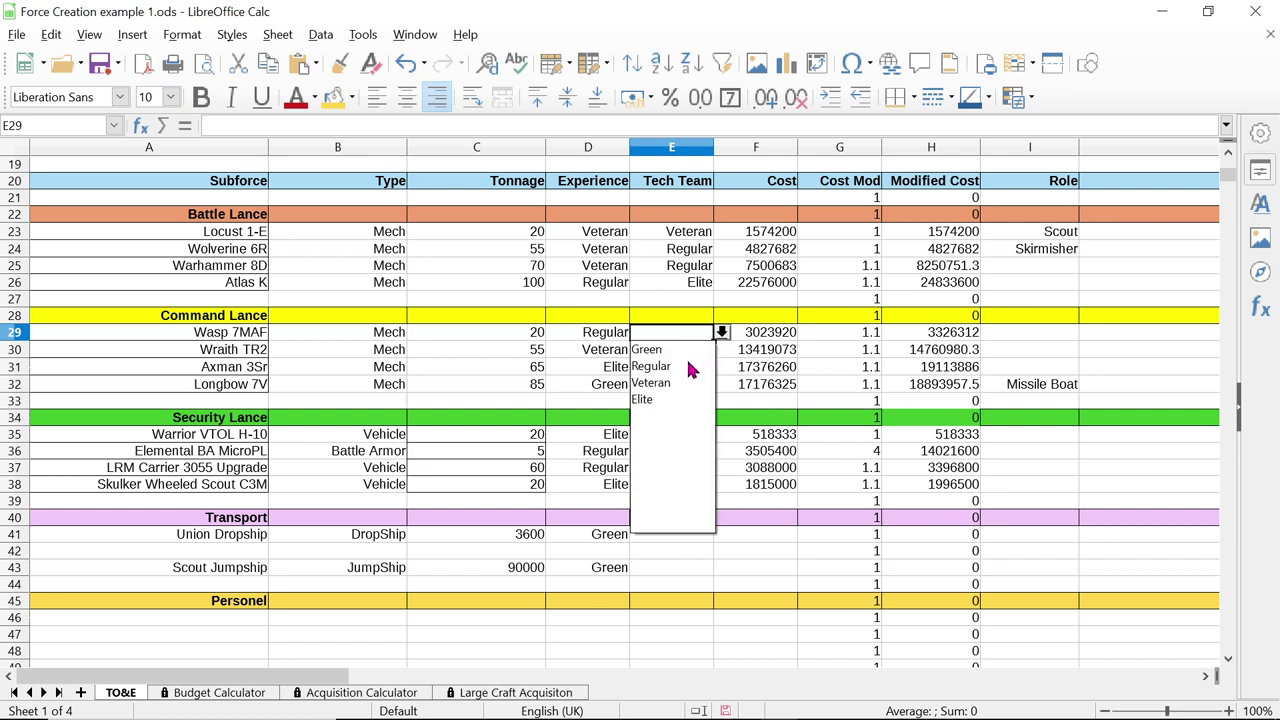
{"action": "left_click", "coordinate": [690, 366]}
{"action": "left_click", "coordinate": [707, 351]}
{"action": "left_click", "coordinate": [721, 351]}
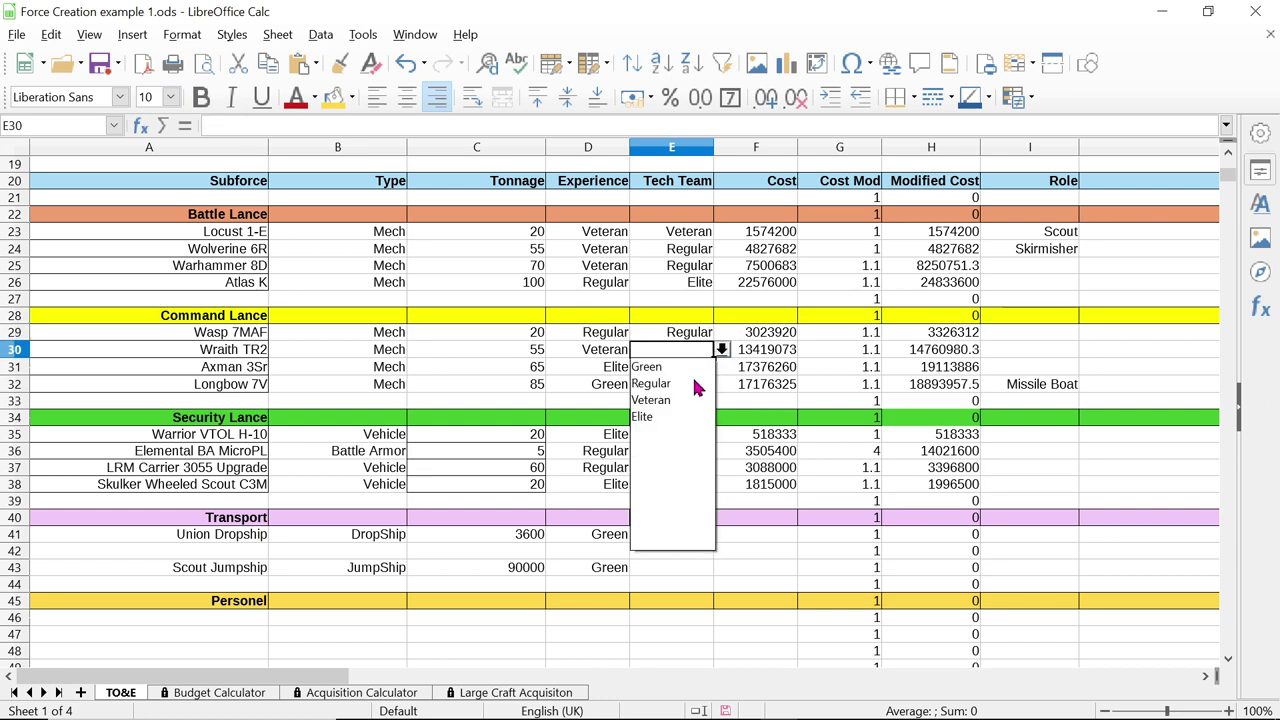
{"action": "left_click", "coordinate": [697, 388]}
Set the Tech Team to Regular for the Axman 3Sr and the Longbow 7V in the Command Lance
{"action": "left_click", "coordinate": [707, 368]}
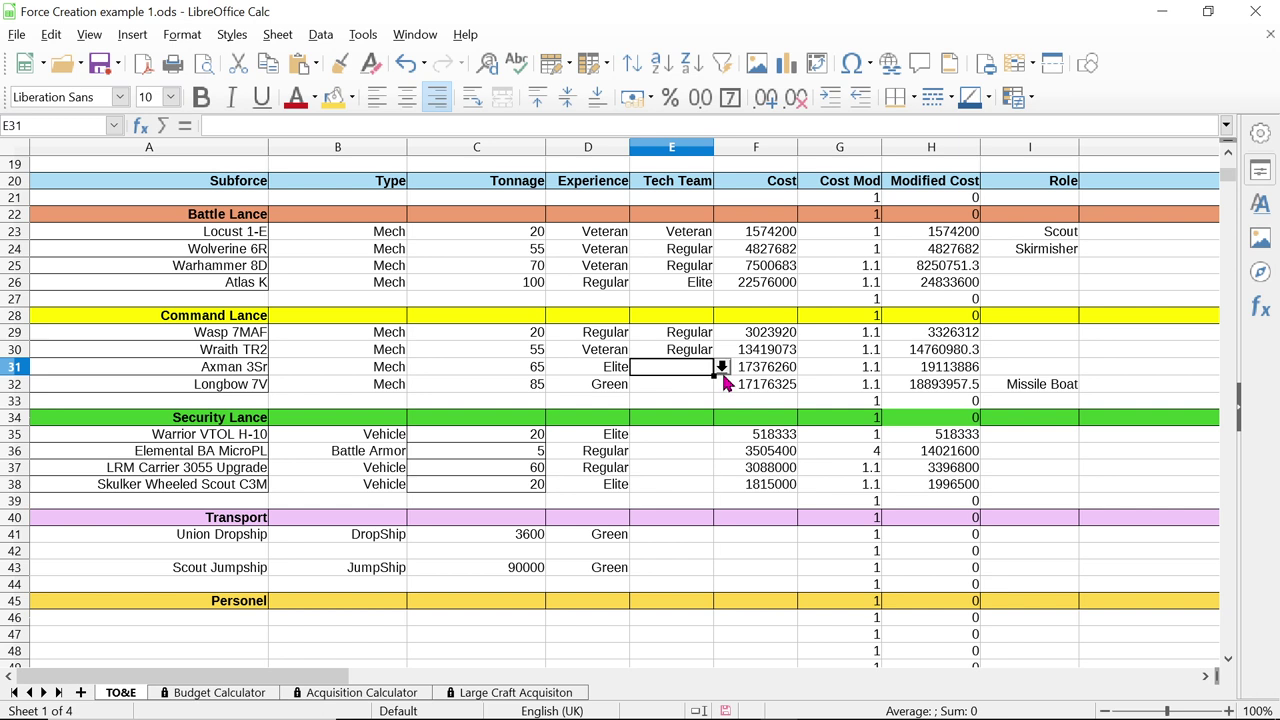
{"action": "left_click", "coordinate": [721, 367]}
{"action": "left_click", "coordinate": [679, 408]}
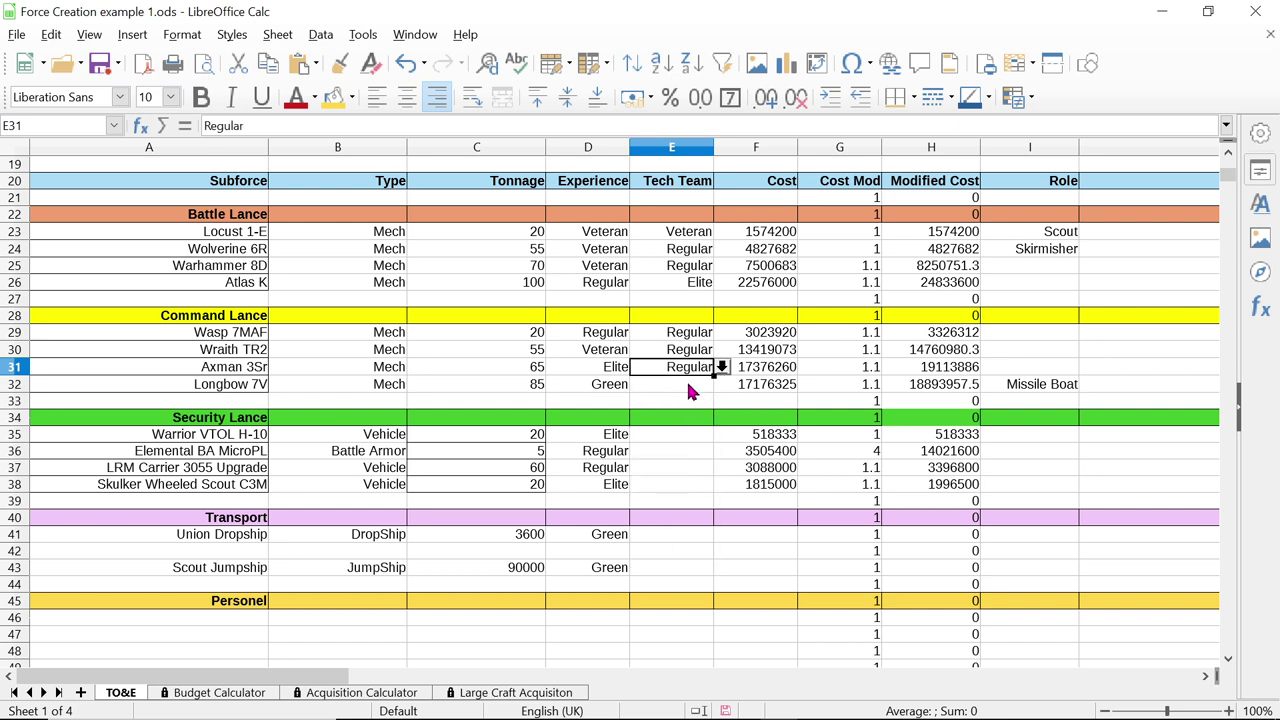
{"action": "left_click", "coordinate": [708, 385]}
{"action": "left_click", "coordinate": [721, 384]}
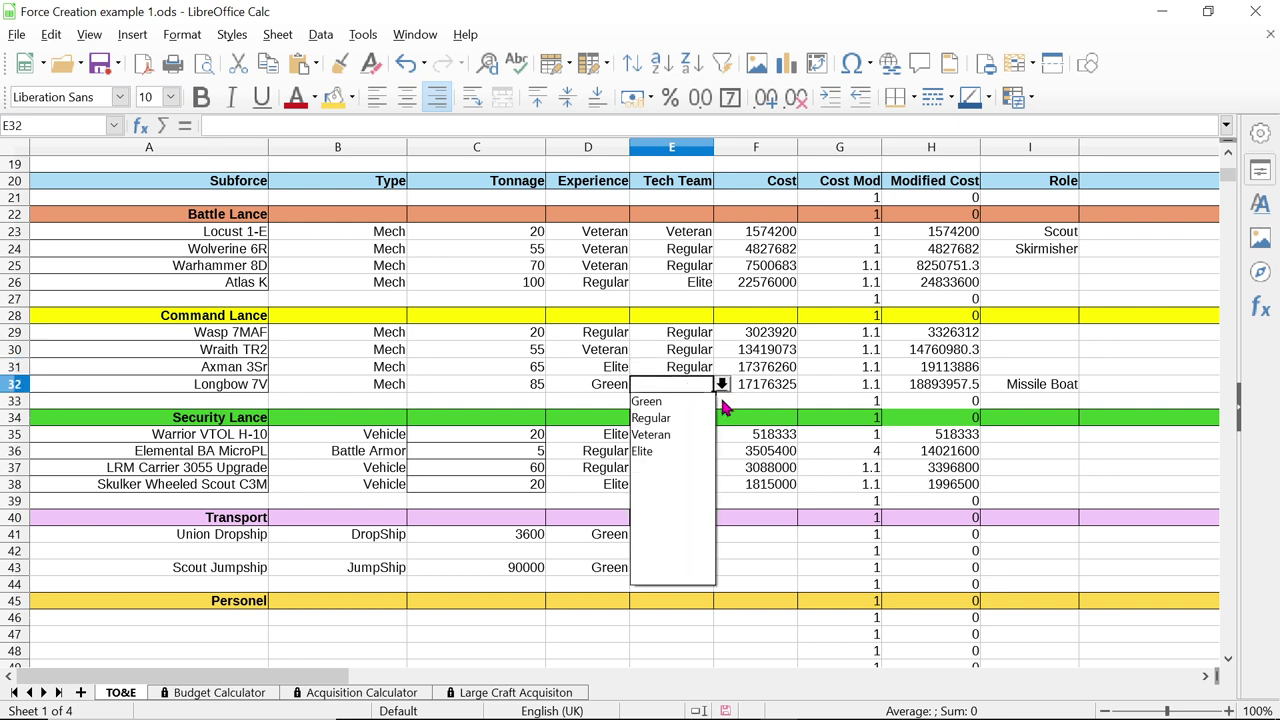
{"action": "left_click", "coordinate": [668, 420]}
Set the Tech Team of the Warrior VTOL H-10 to Elite and of the Elemental BA MicroPL to Veteran
{"action": "left_click", "coordinate": [678, 437]}
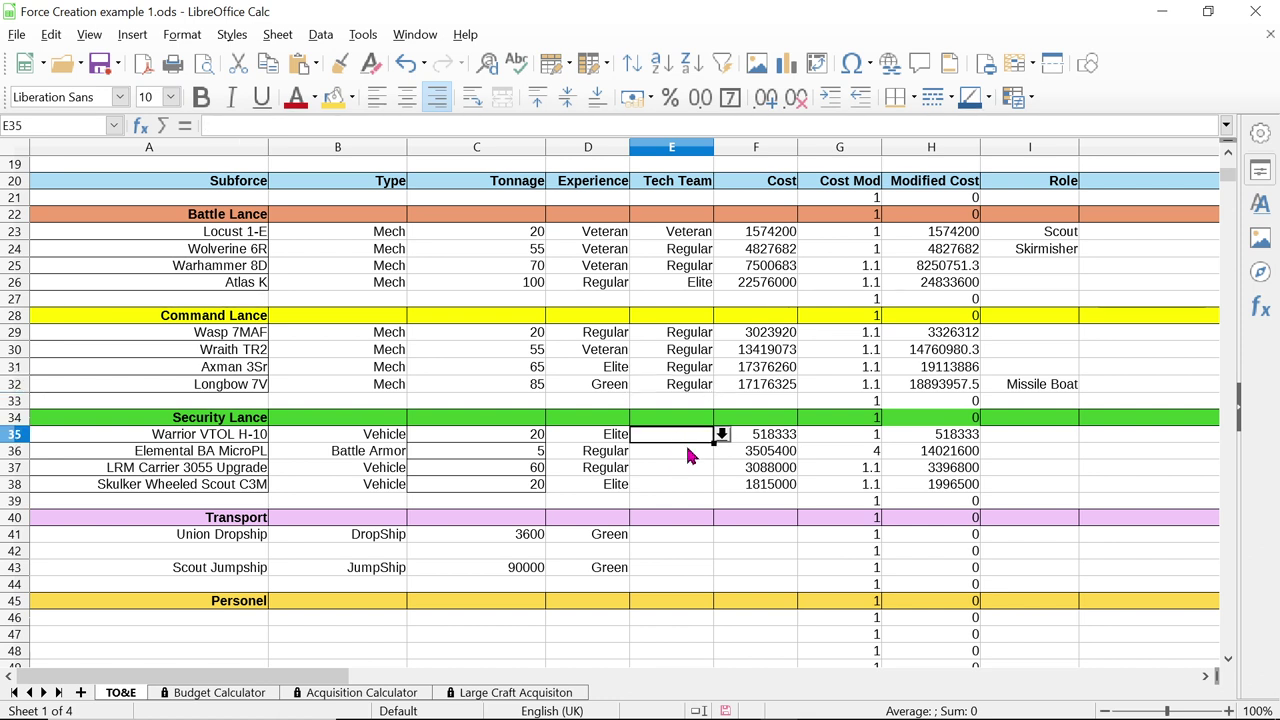
{"action": "left_click", "coordinate": [721, 434]}
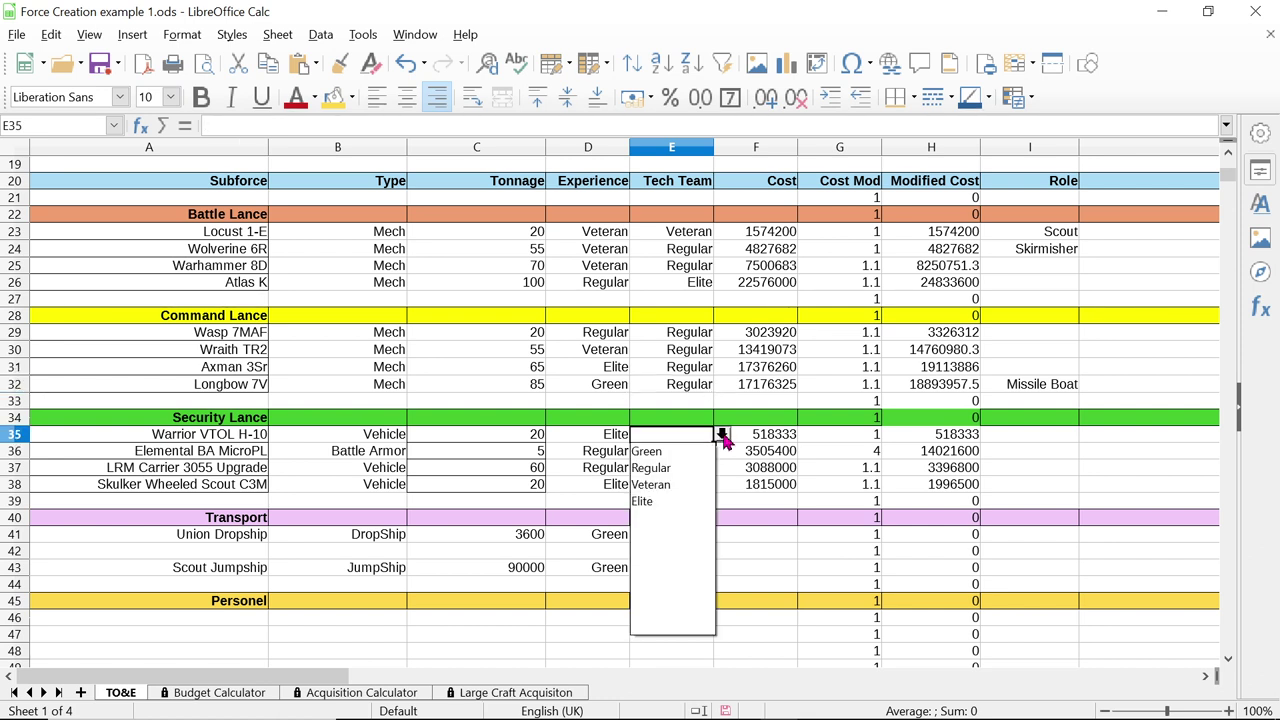
{"action": "left_click", "coordinate": [660, 503]}
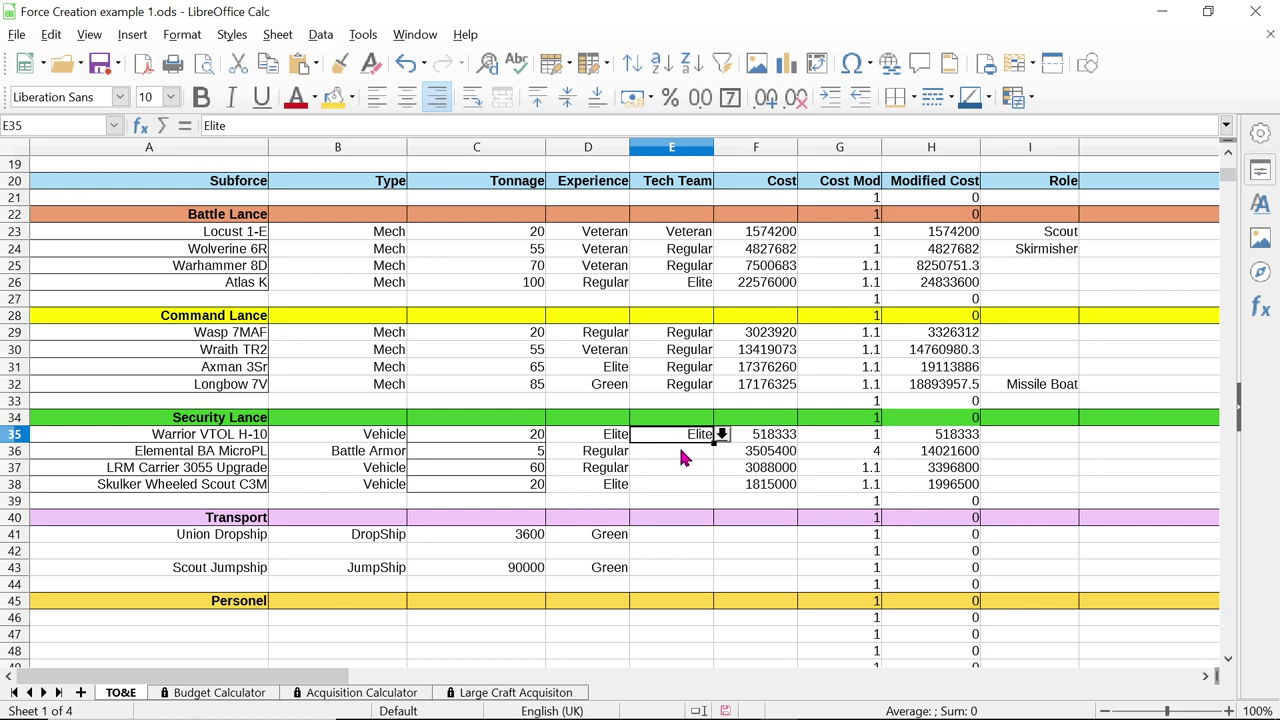
{"action": "left_click", "coordinate": [684, 458]}
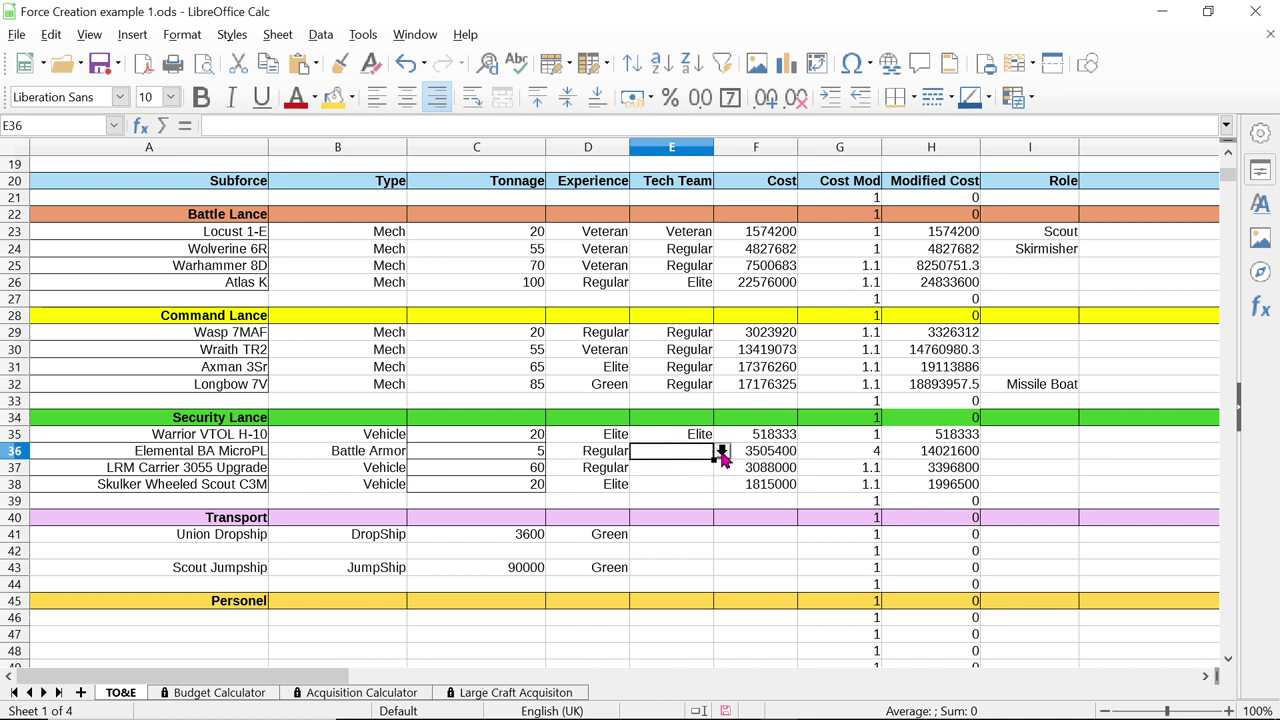
{"action": "left_click", "coordinate": [722, 452]}
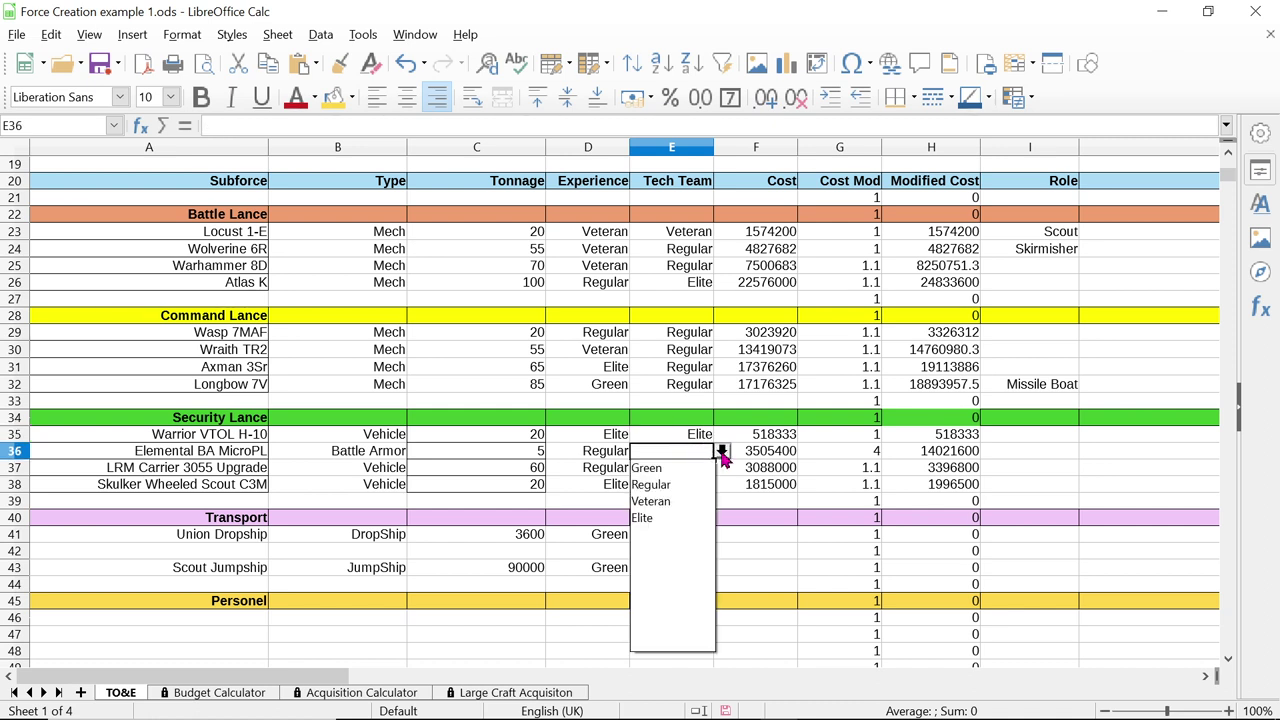
{"action": "left_click", "coordinate": [664, 503]}
Set the Tech Team to Regular for the LRM Carrier 3055 Upgrade and the Skulker Wheeled Scout C3M
{"action": "left_click", "coordinate": [688, 468]}
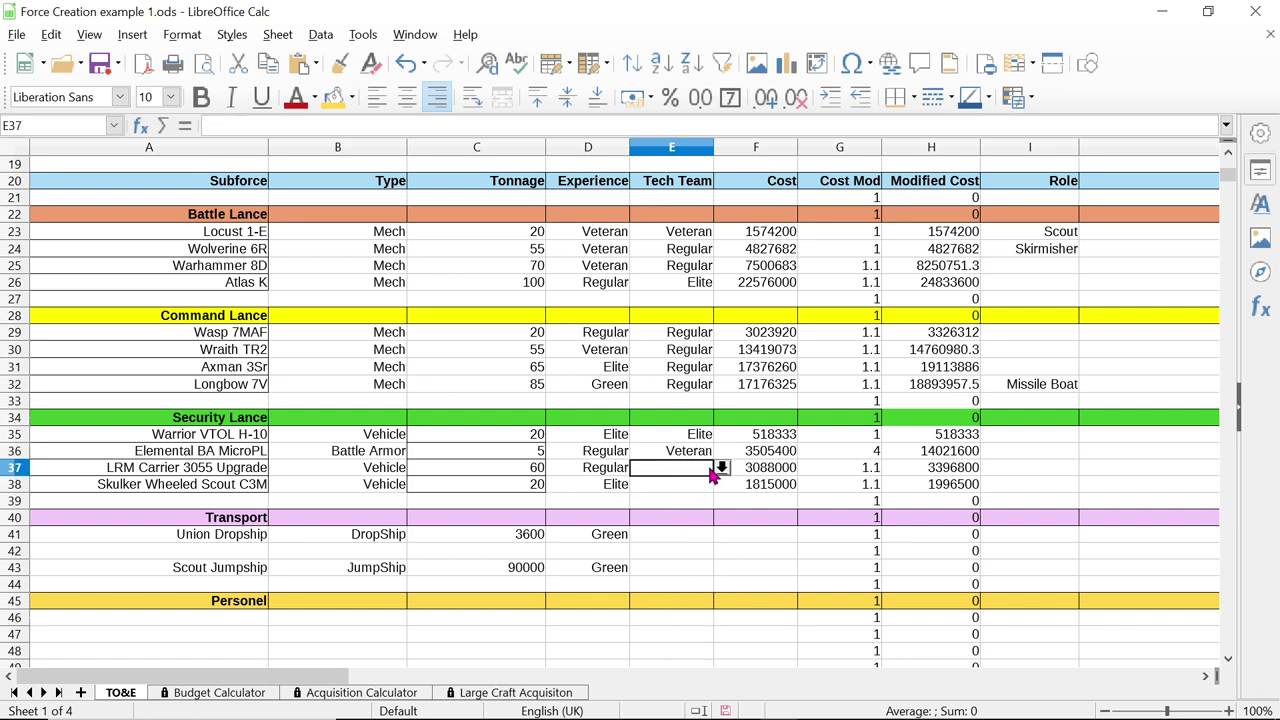
{"action": "left_click", "coordinate": [721, 467]}
{"action": "left_click", "coordinate": [676, 503]}
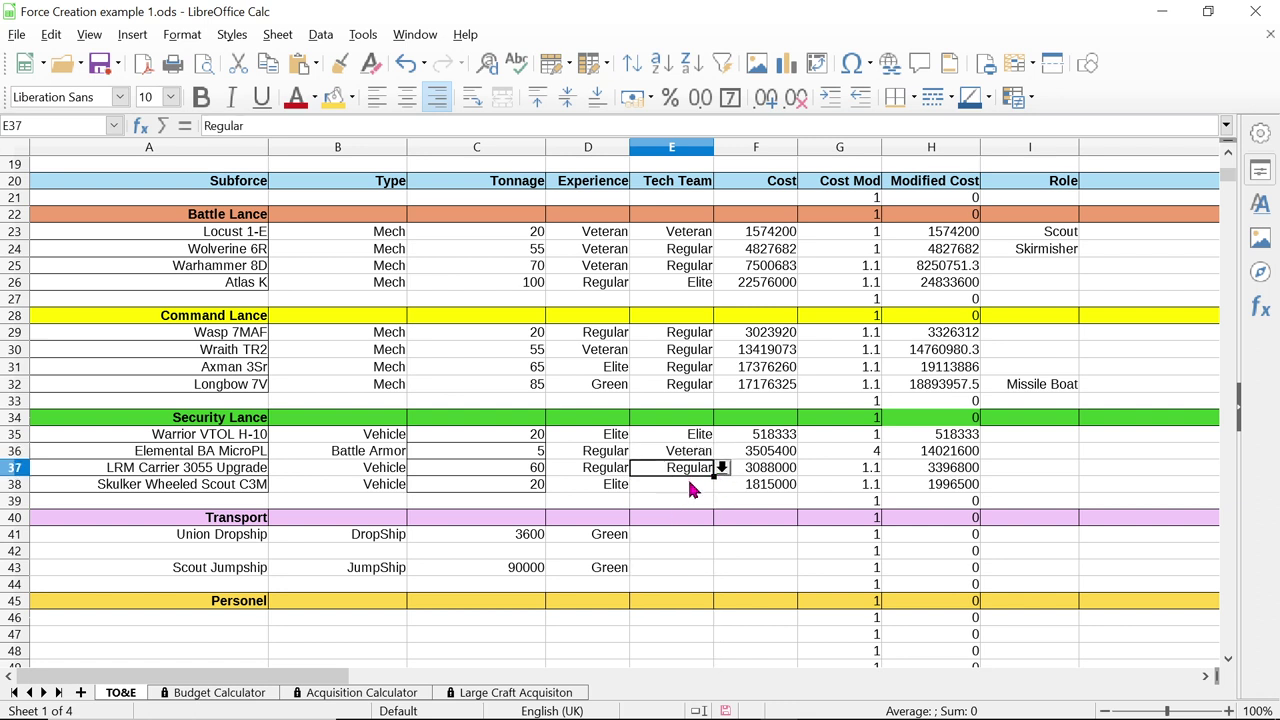
{"action": "left_click", "coordinate": [695, 486]}
{"action": "left_click", "coordinate": [722, 485]}
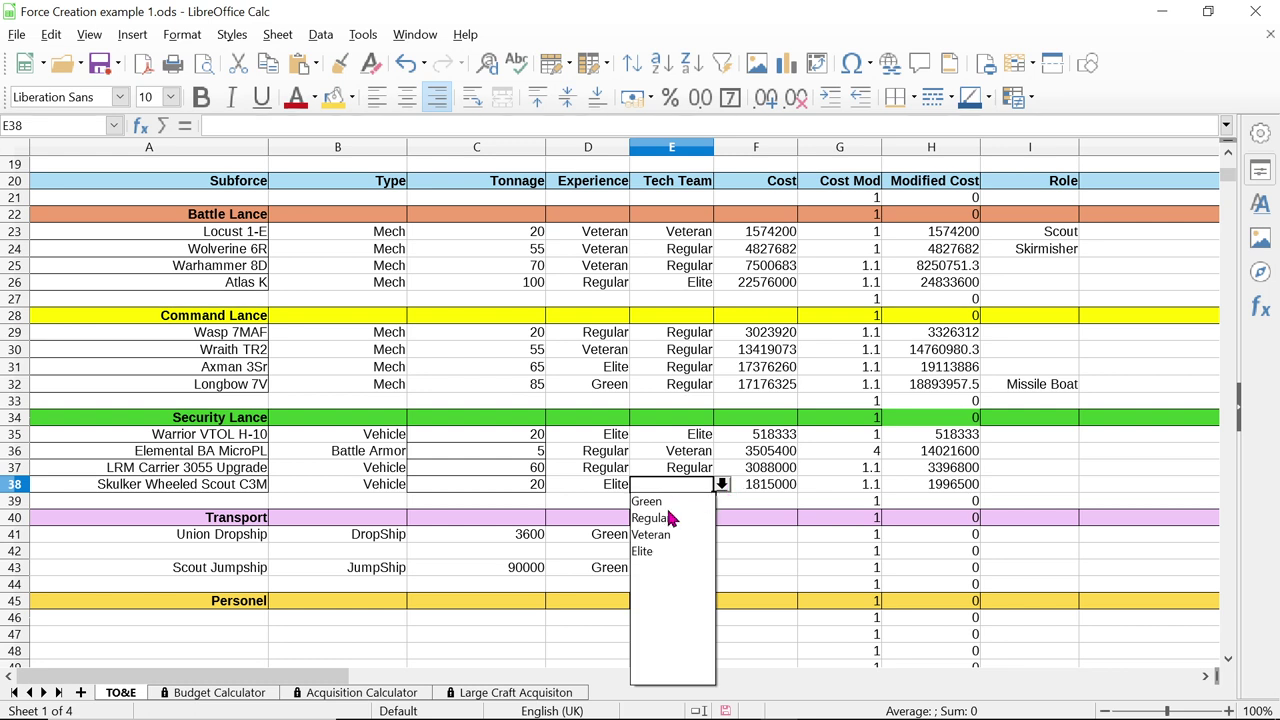
{"action": "left_click", "coordinate": [672, 518]}
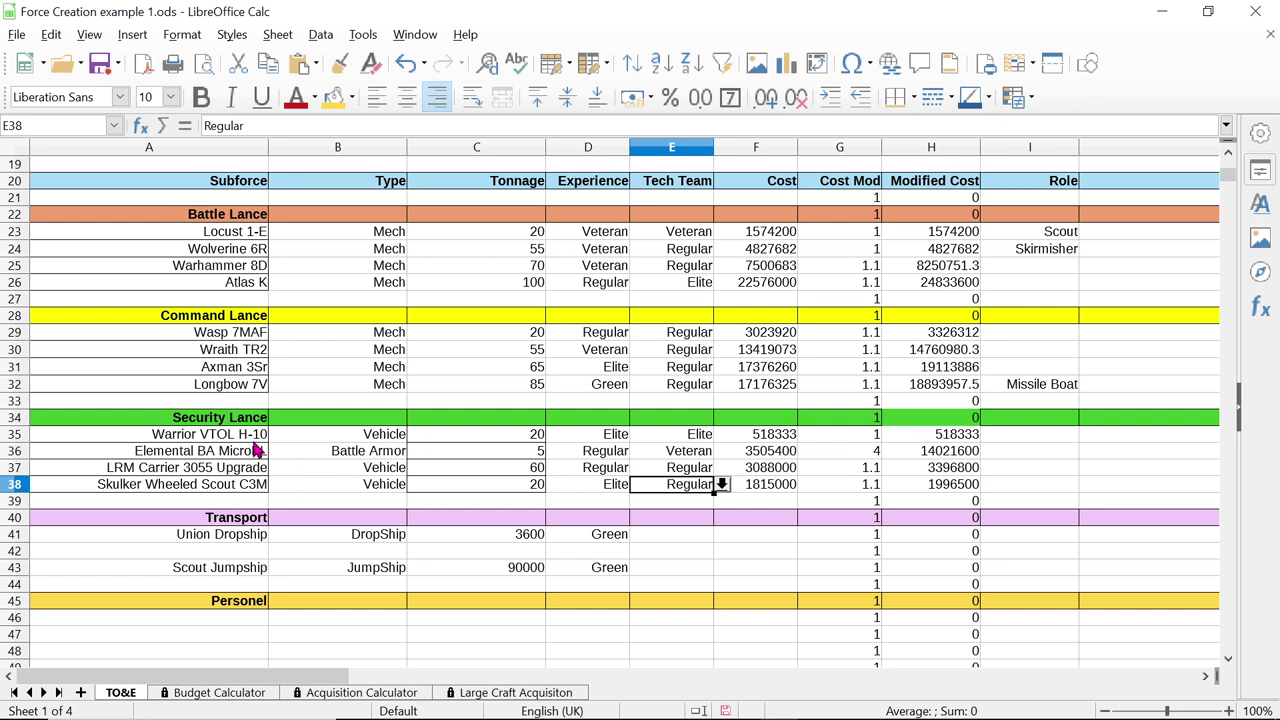
Enter "8 Tech Teams" as the first entry under the Personel header, in A46
{"action": "left_click", "coordinate": [212, 538]}
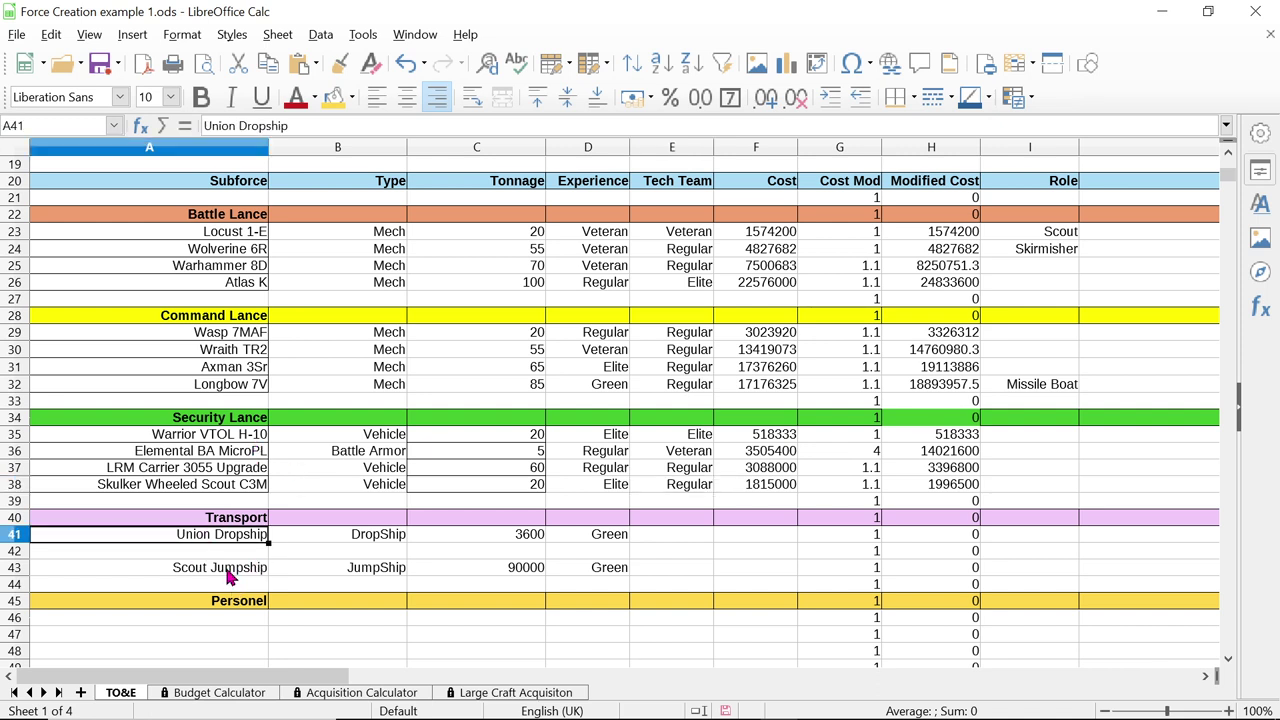
{"action": "left_click", "coordinate": [220, 569]}
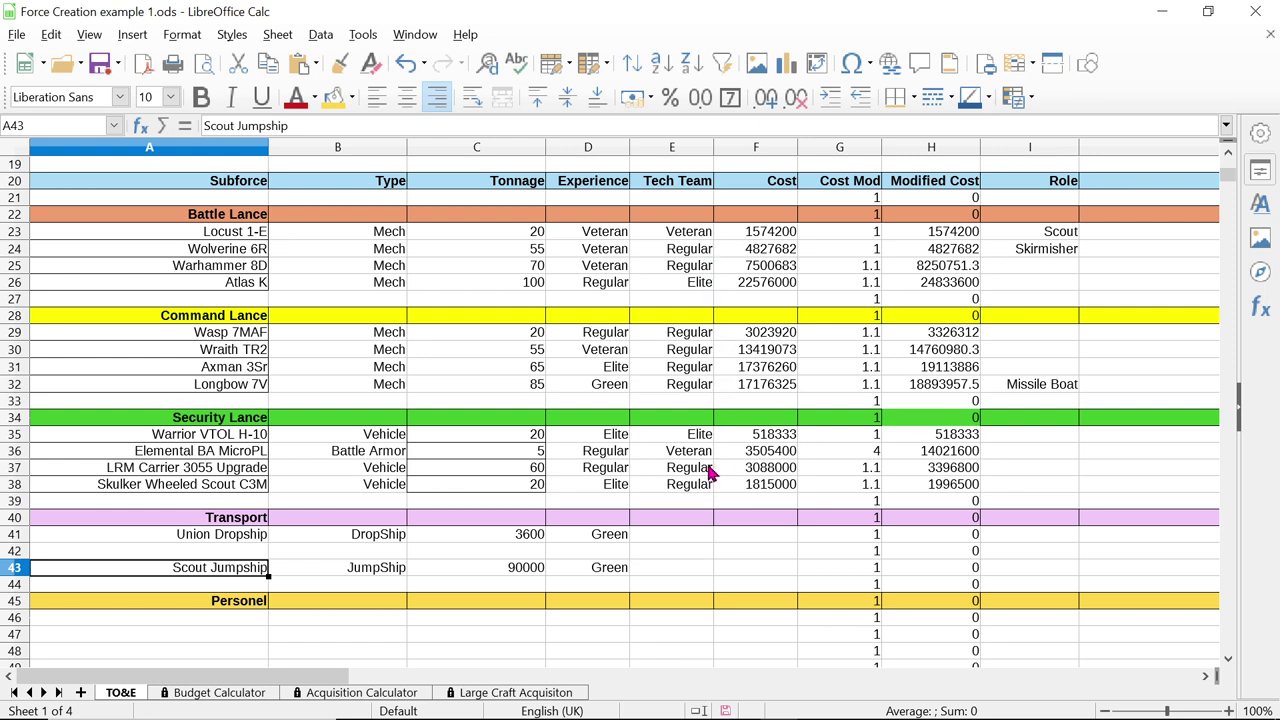
{"action": "scroll", "coordinate": [635, 523], "scroll_direction": "down", "scroll_amount": 2}
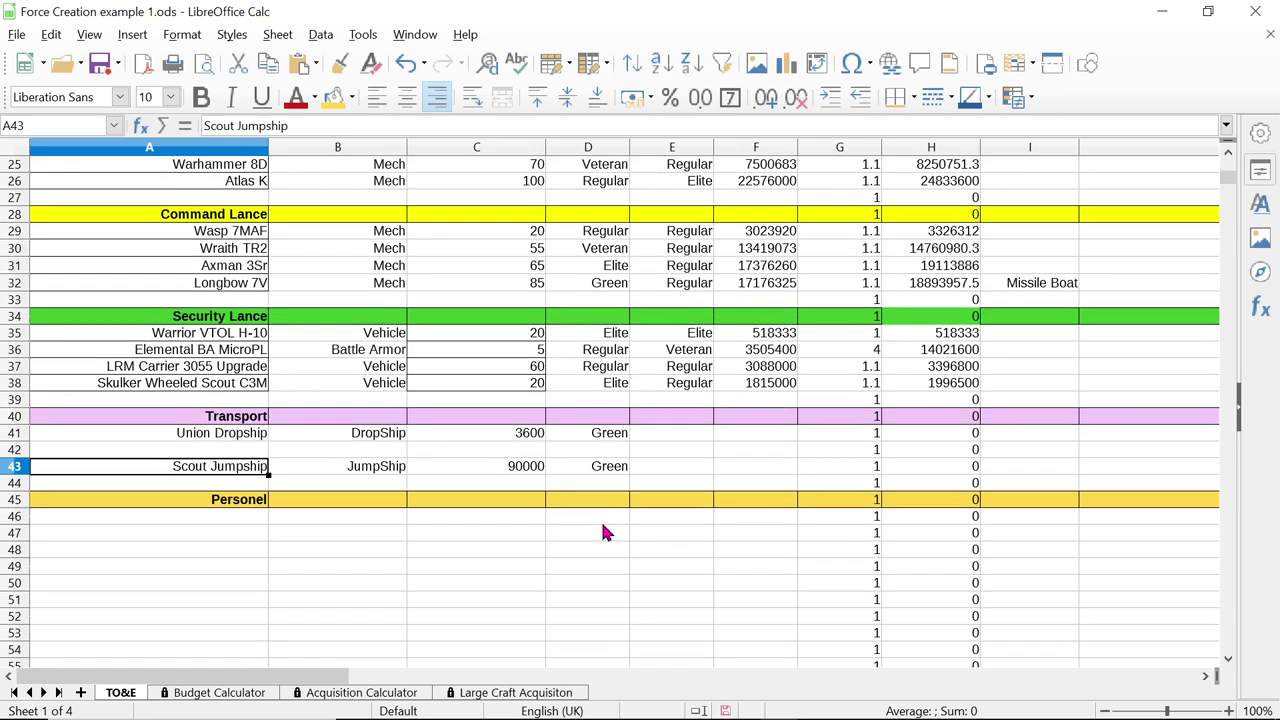
{"action": "scroll", "coordinate": [603, 532], "scroll_direction": "down", "scroll_amount": 1}
{"action": "left_click", "coordinate": [184, 470]}
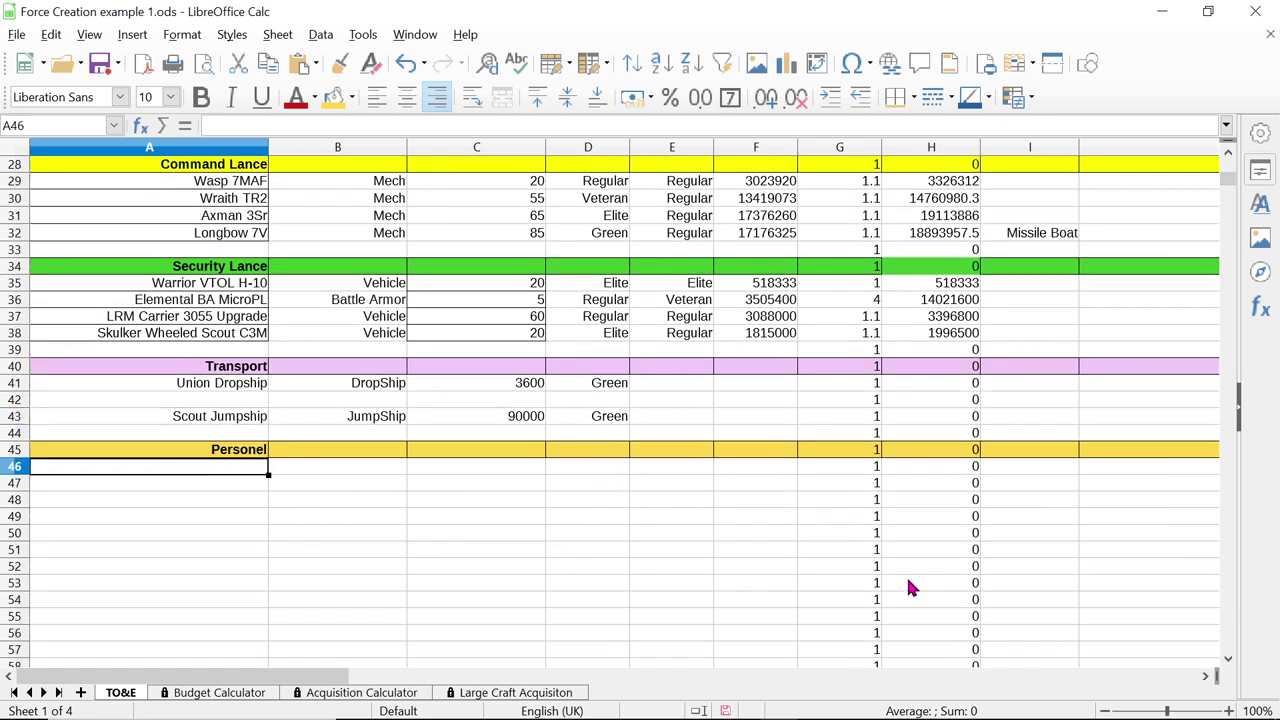
{"action": "type", "text": "8"}
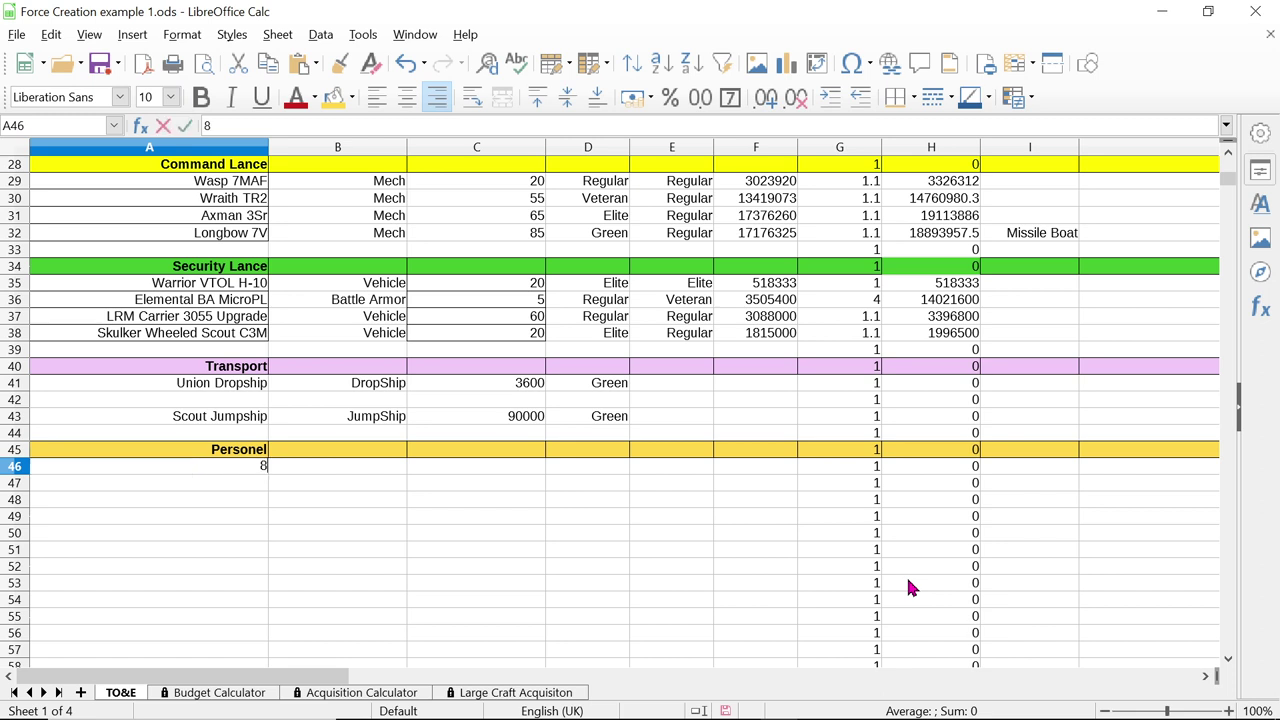
{"action": "type", "text": " Tech Teams"}
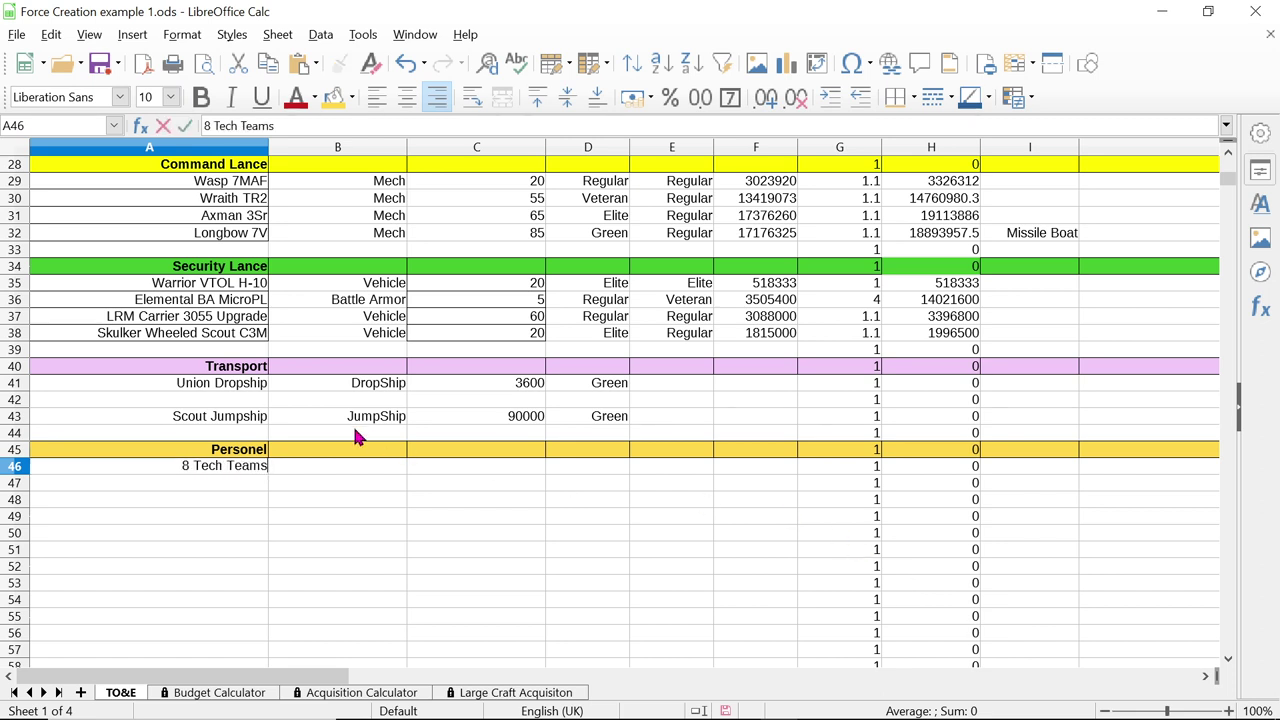
Set the Type of the 8 Tech Teams row to Tech Team
{"action": "left_click", "coordinate": [390, 466]}
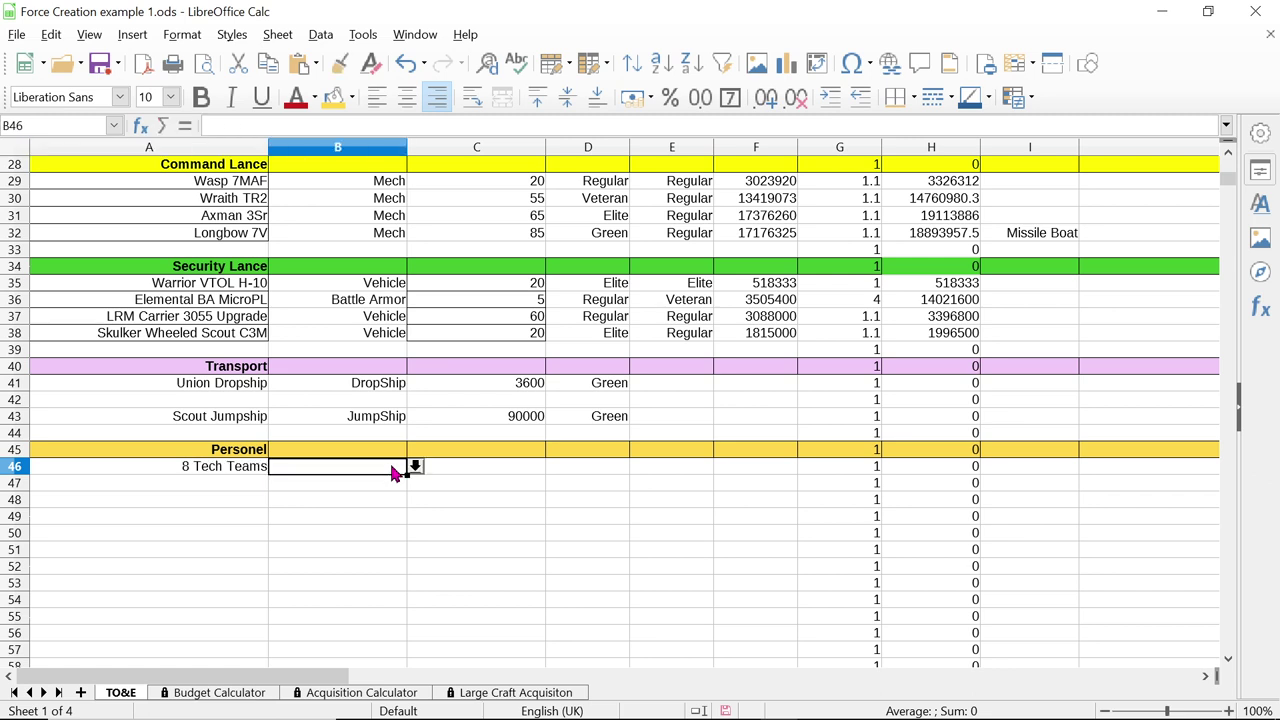
{"action": "left_click", "coordinate": [414, 466]}
{"action": "scroll", "coordinate": [347, 596], "scroll_direction": "down", "scroll_amount": 1}
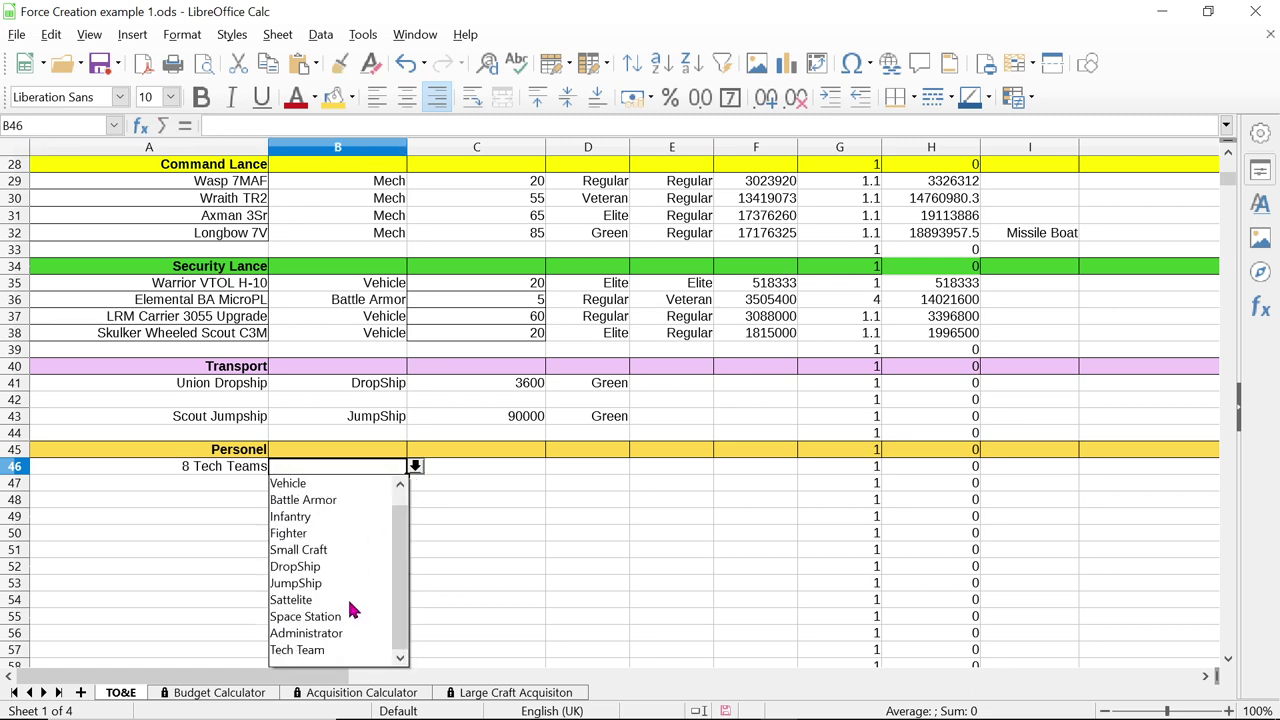
{"action": "left_click", "coordinate": [338, 650]}
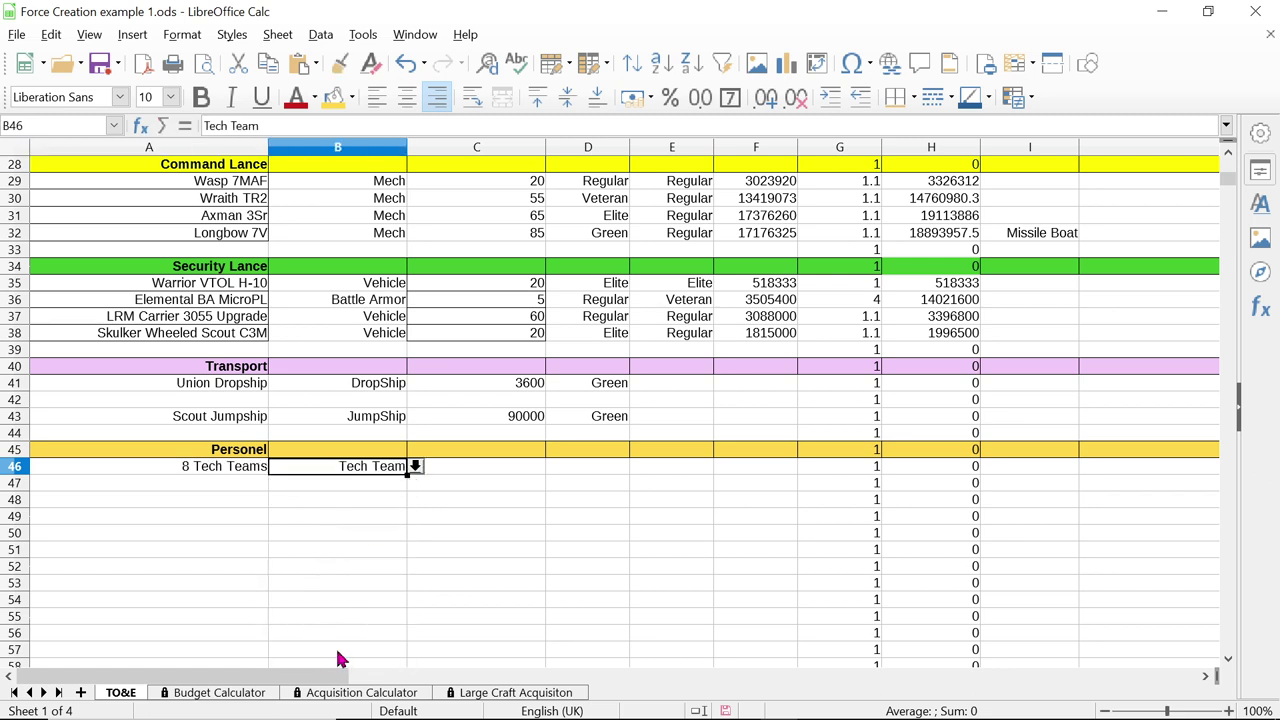
Set the Experience of the 8 Tech Teams row to Regular
{"action": "left_click", "coordinate": [472, 468]}
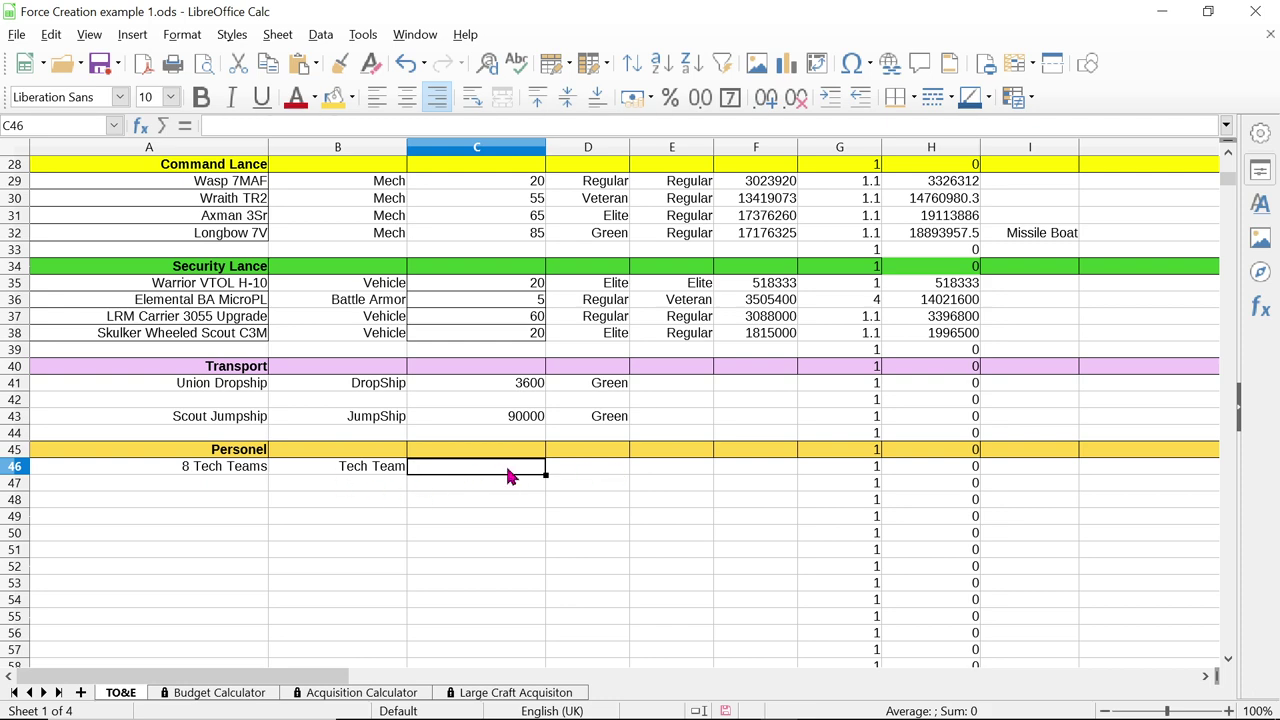
{"action": "scroll", "coordinate": [540, 490], "scroll_direction": "up", "scroll_amount": 2}
{"action": "scroll", "coordinate": [580, 500], "scroll_direction": "down", "scroll_amount": 1}
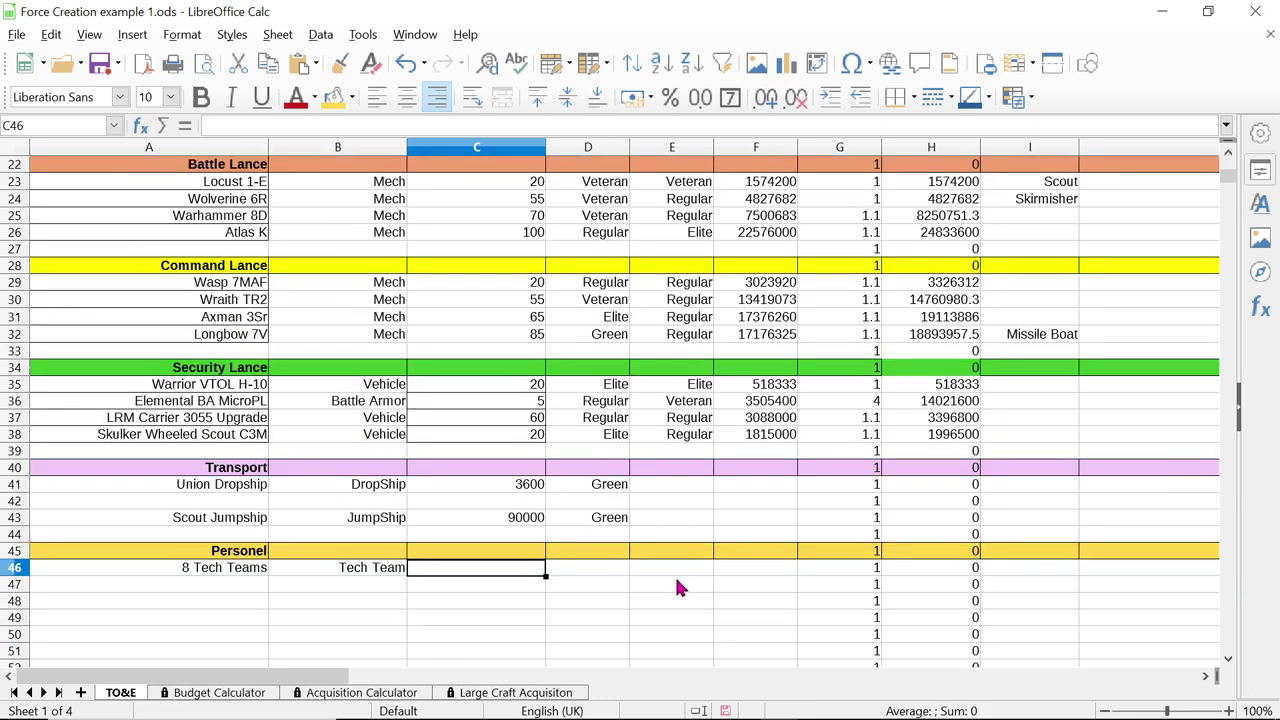
{"action": "left_click", "coordinate": [605, 572]}
{"action": "scroll", "coordinate": [670, 568], "scroll_direction": "up", "scroll_amount": 3}
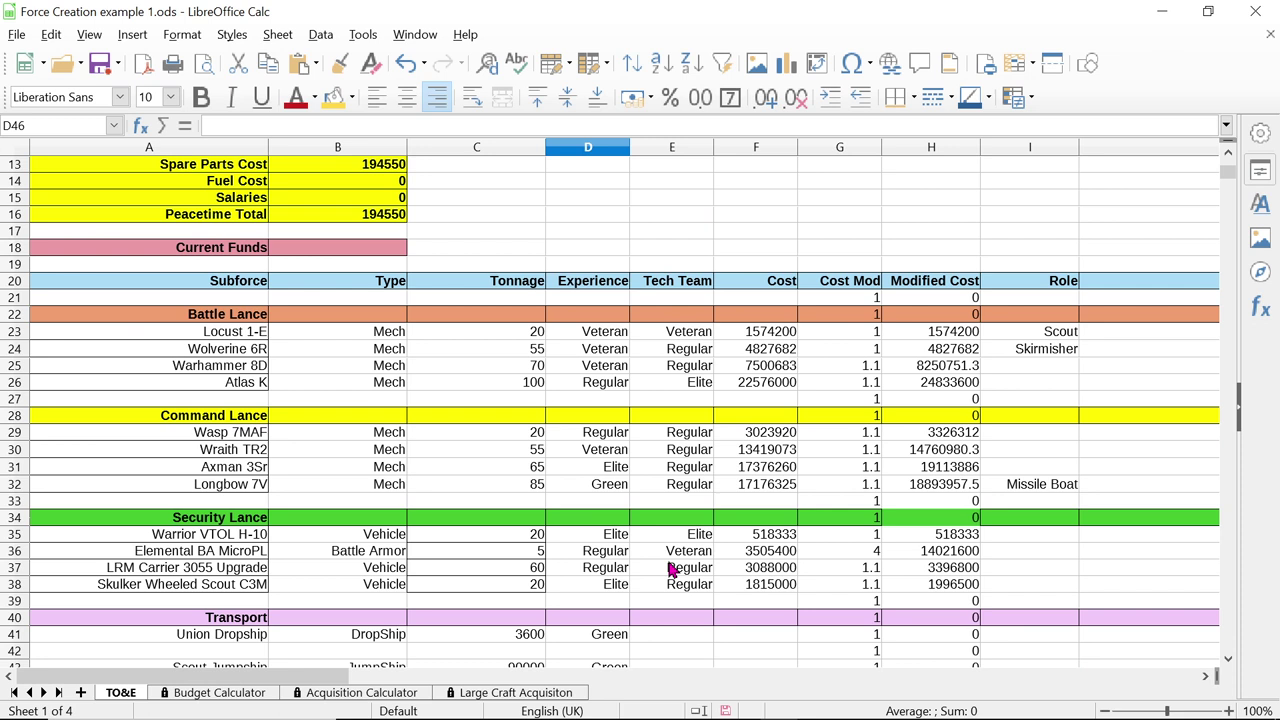
{"action": "scroll", "coordinate": [670, 568], "scroll_direction": "down", "scroll_amount": 3}
{"action": "left_click", "coordinate": [637, 568]}
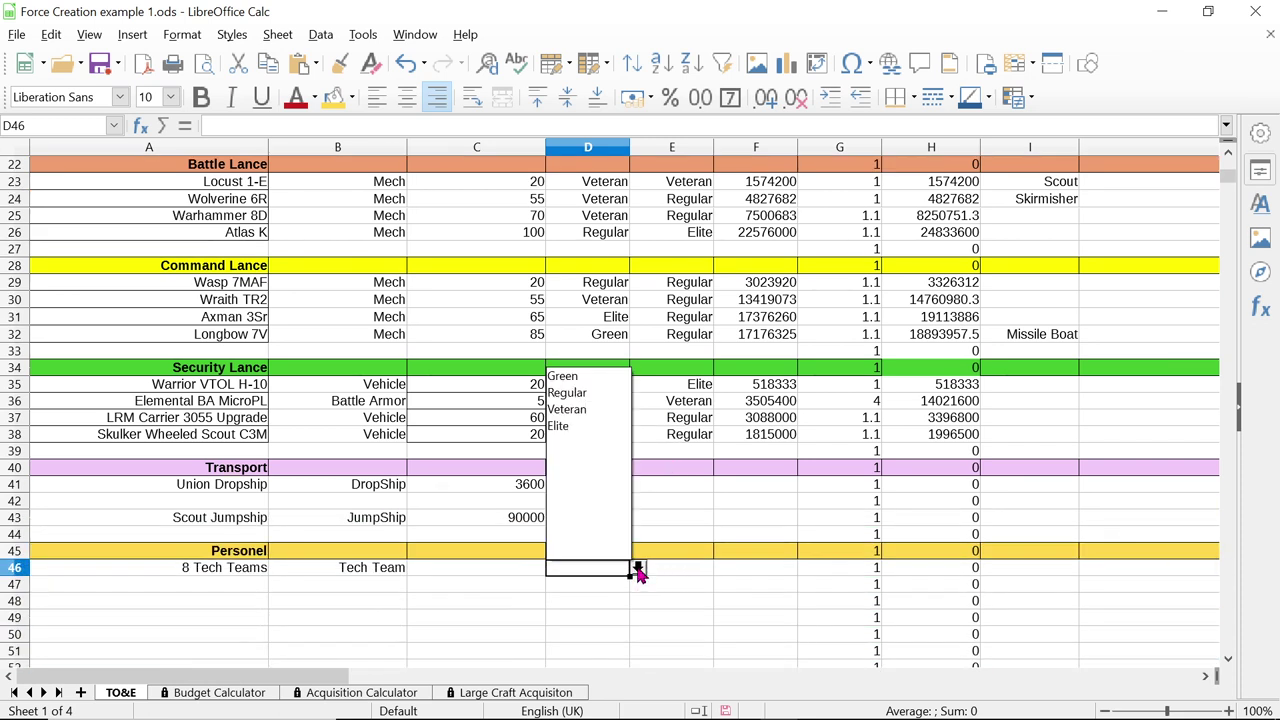
{"action": "left_click", "coordinate": [585, 395]}
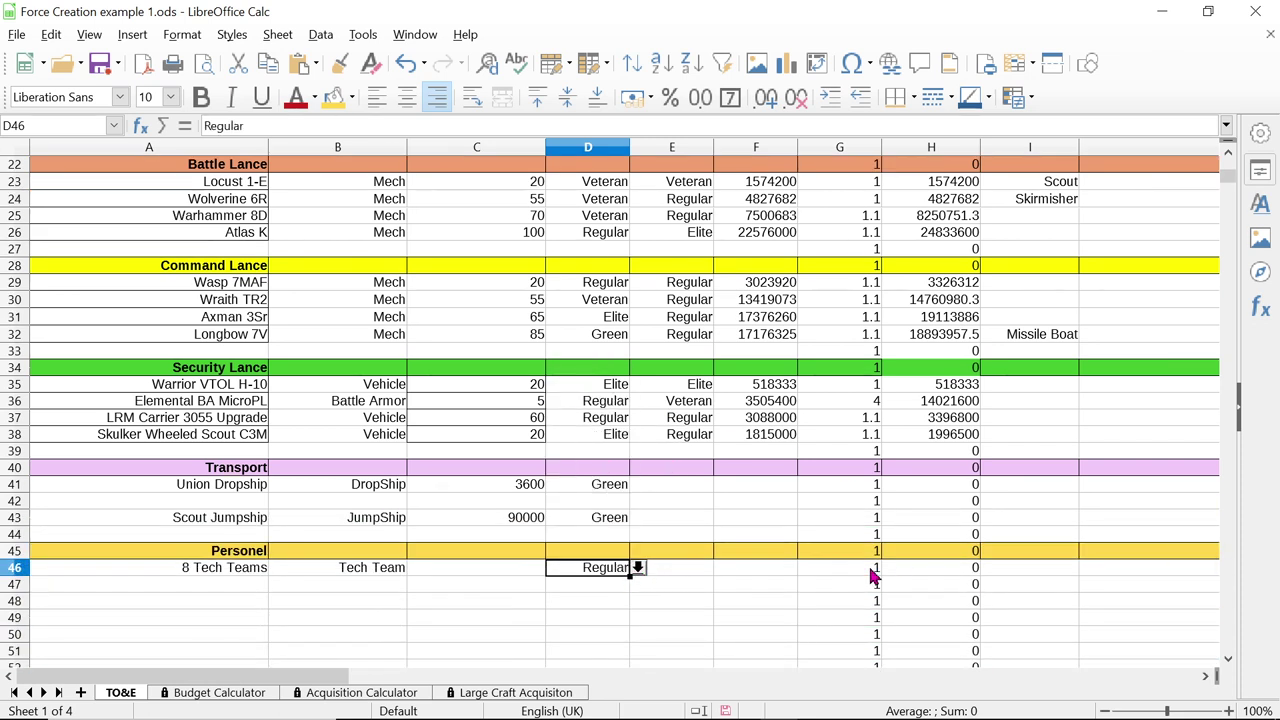
Review the Tech Team column across the three lances to count the teams at each experience level
{"action": "scroll", "coordinate": [728, 580], "scroll_direction": "up", "scroll_amount": 2}
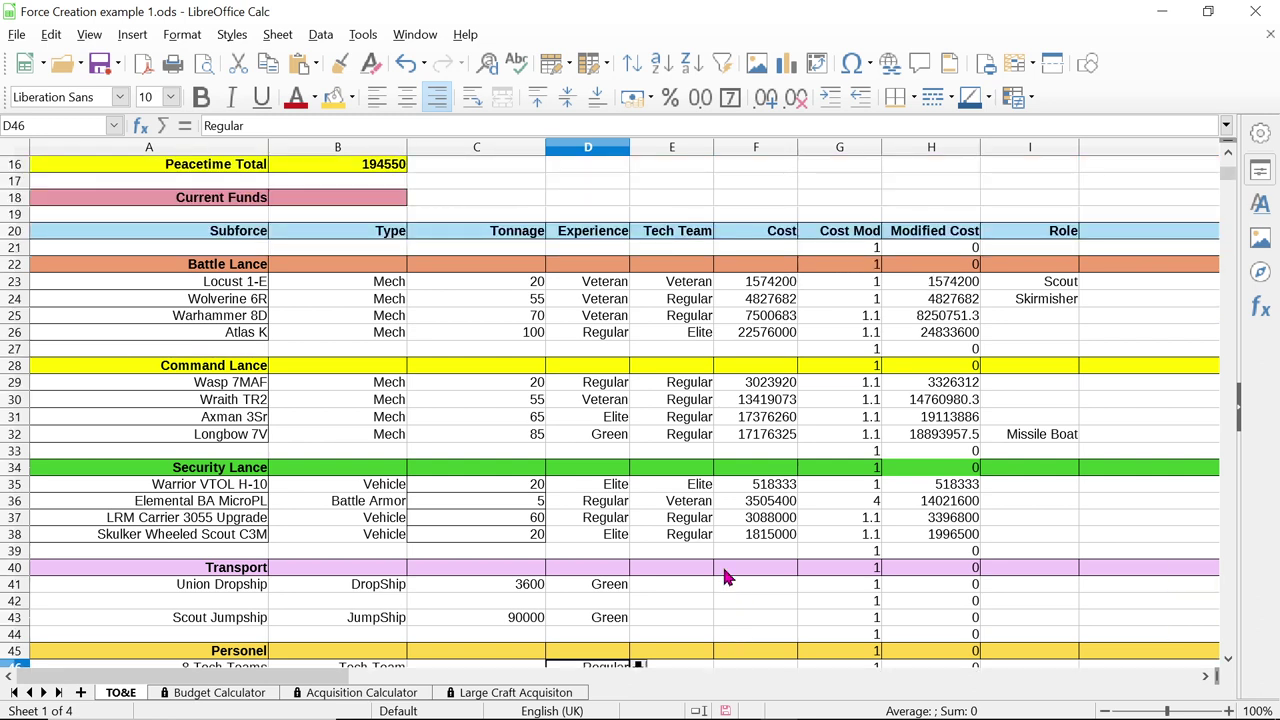
{"action": "scroll", "coordinate": [700, 611], "scroll_direction": "down", "scroll_amount": 2}
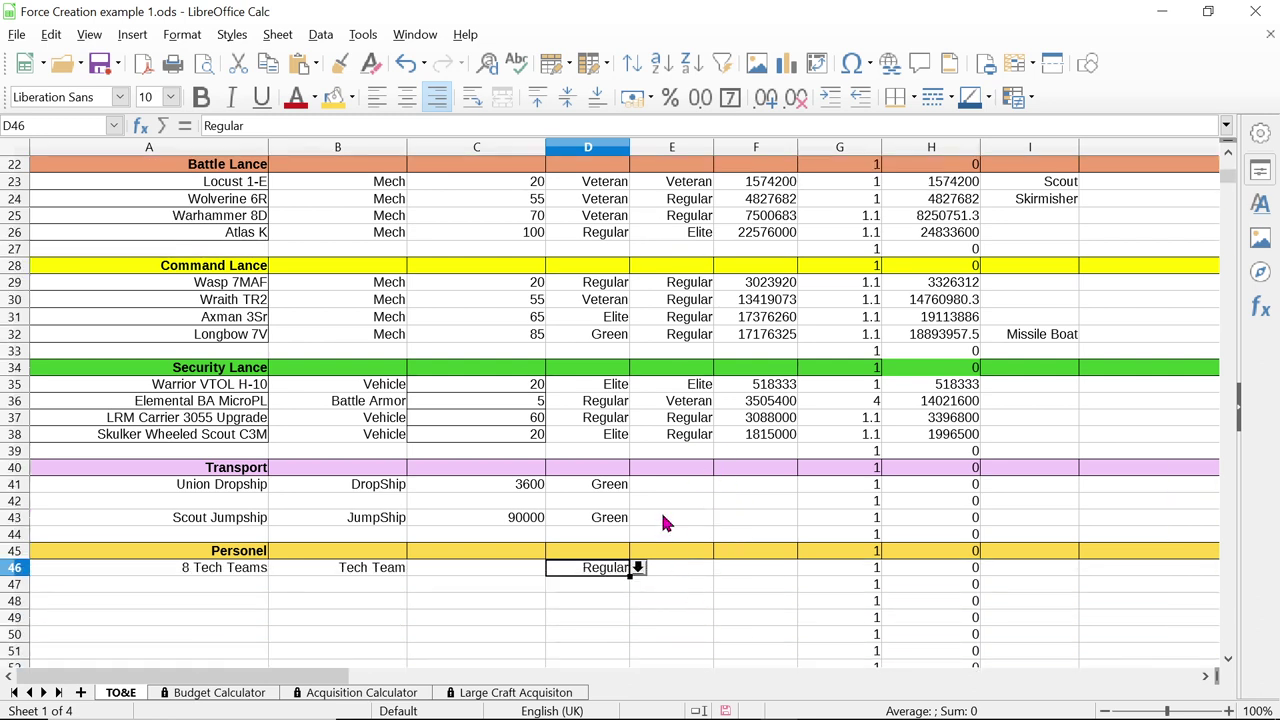
{"action": "left_click", "coordinate": [675, 568]}
{"action": "scroll", "coordinate": [793, 596], "scroll_direction": "up", "scroll_amount": 3}
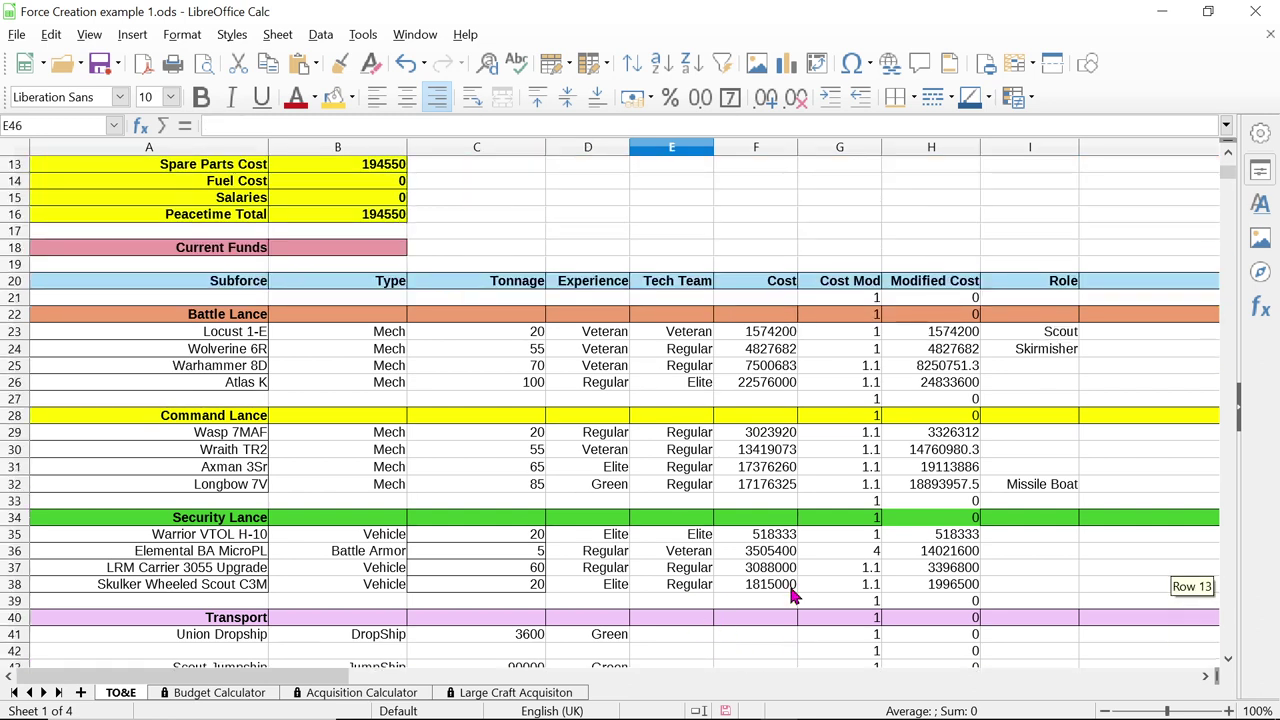
{"action": "scroll", "coordinate": [791, 591], "scroll_direction": "down", "scroll_amount": 2}
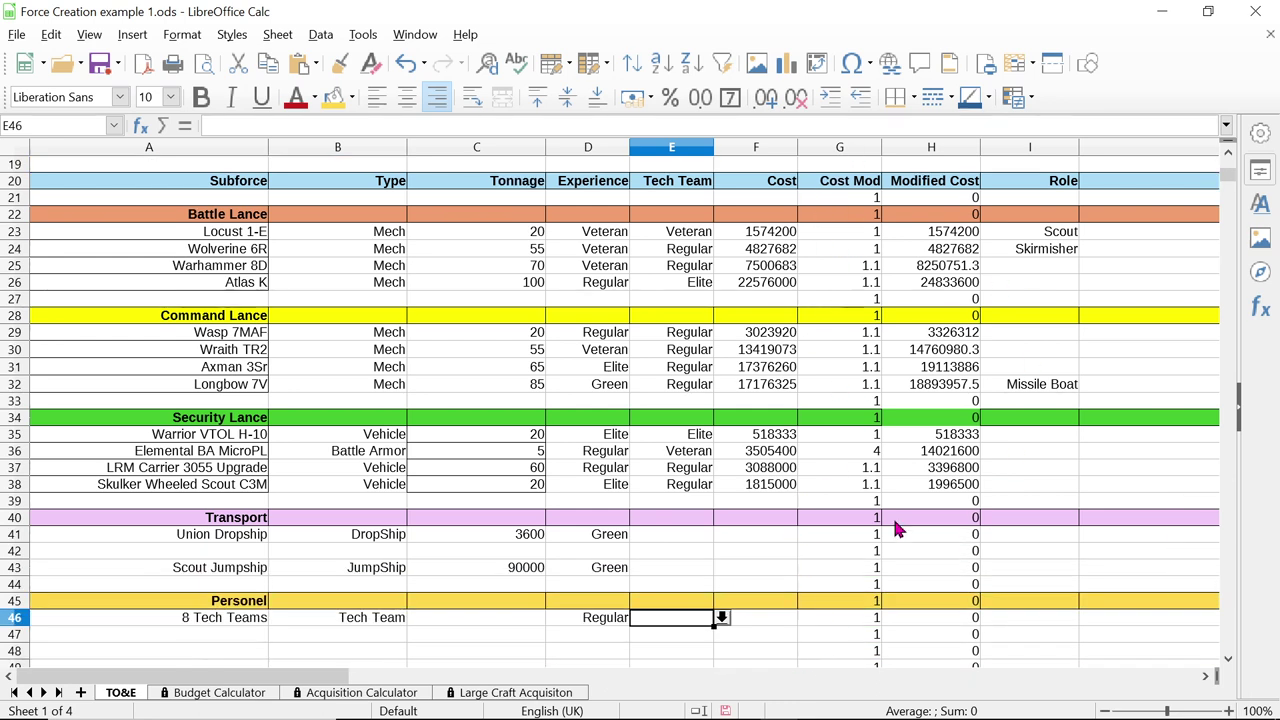
{"action": "scroll", "coordinate": [345, 468], "scroll_direction": "down", "scroll_amount": 1}
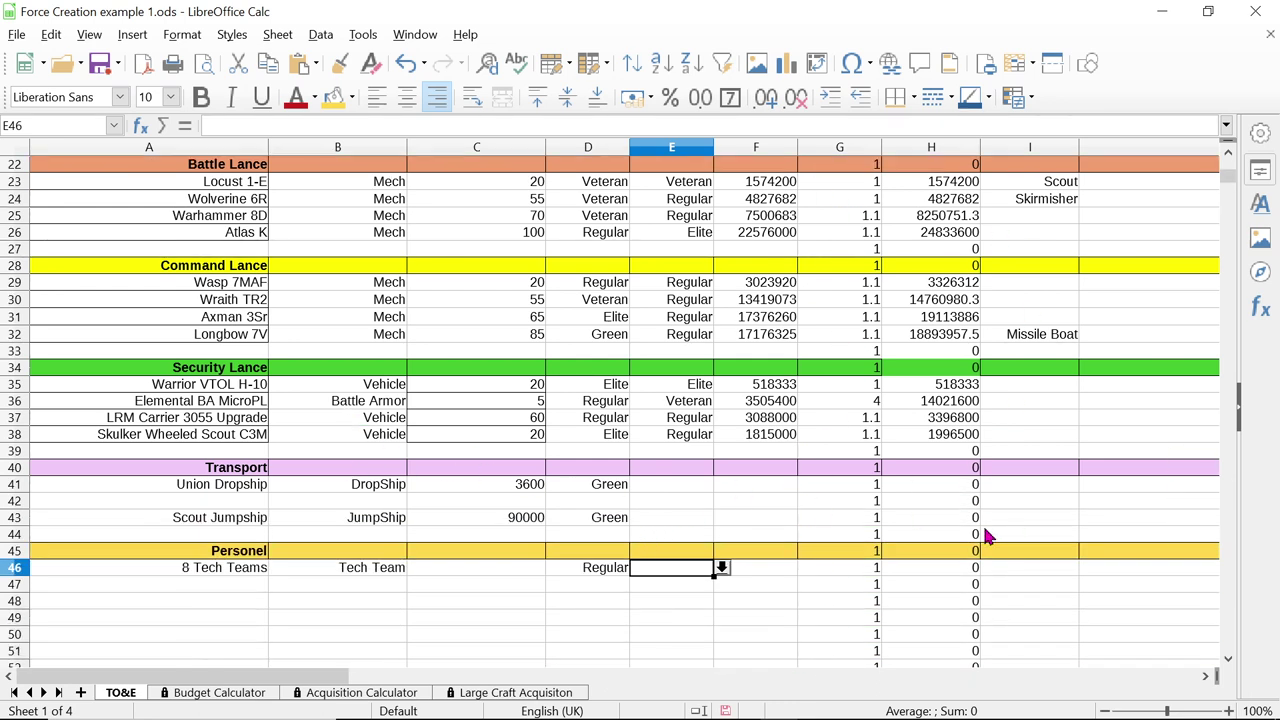
{"action": "scroll", "coordinate": [990, 537], "scroll_direction": "up", "scroll_amount": 1}
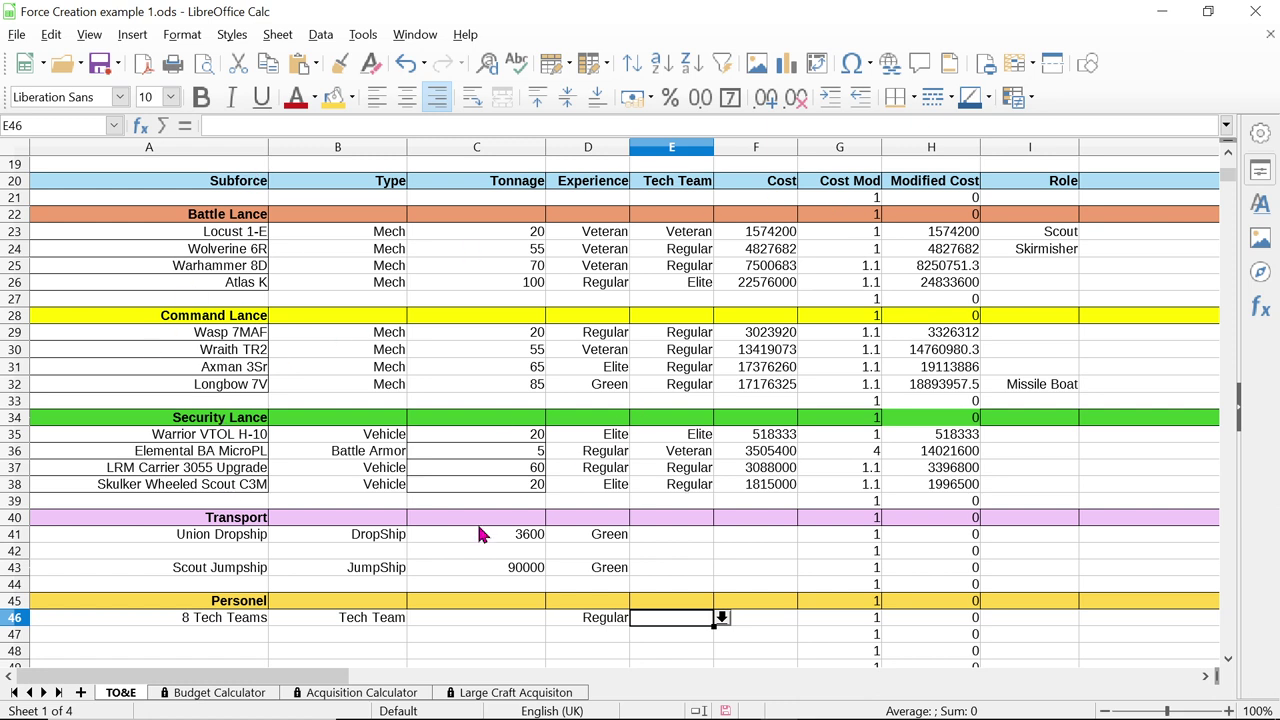
{"action": "scroll", "coordinate": [476, 521], "scroll_direction": "down", "scroll_amount": 2}
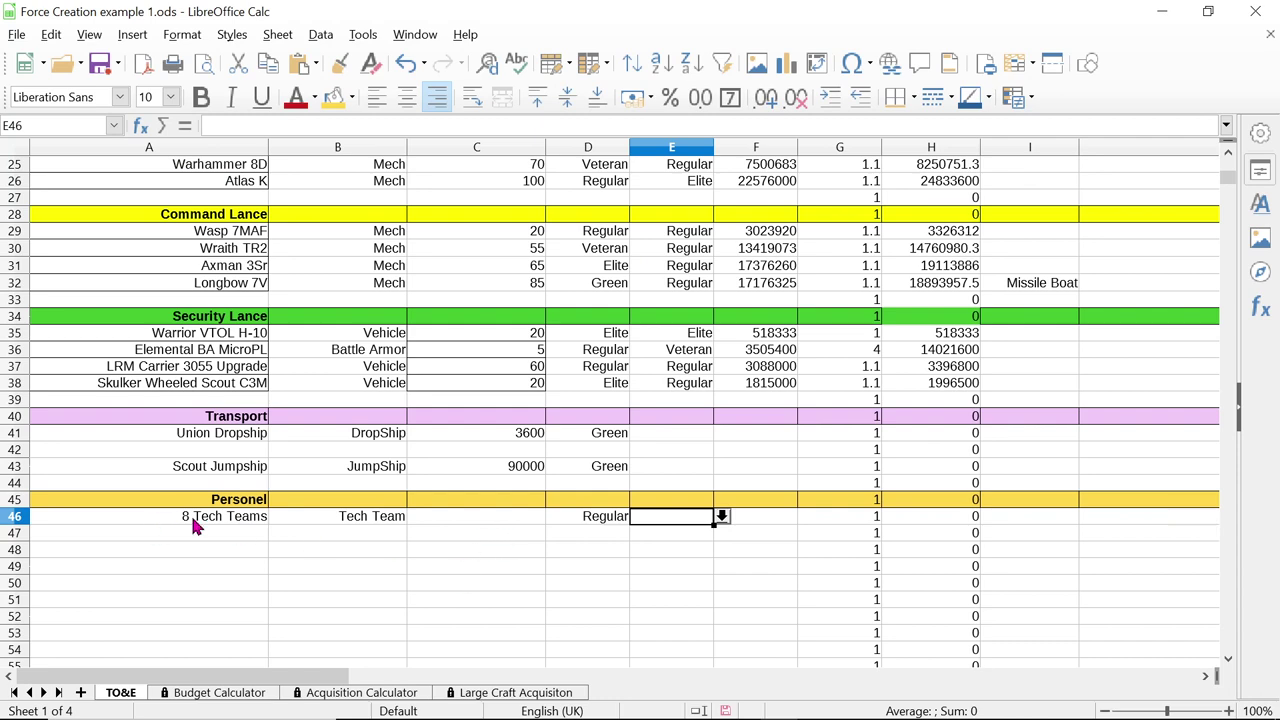
{"action": "scroll", "coordinate": [631, 530], "scroll_direction": "up", "scroll_amount": 3}
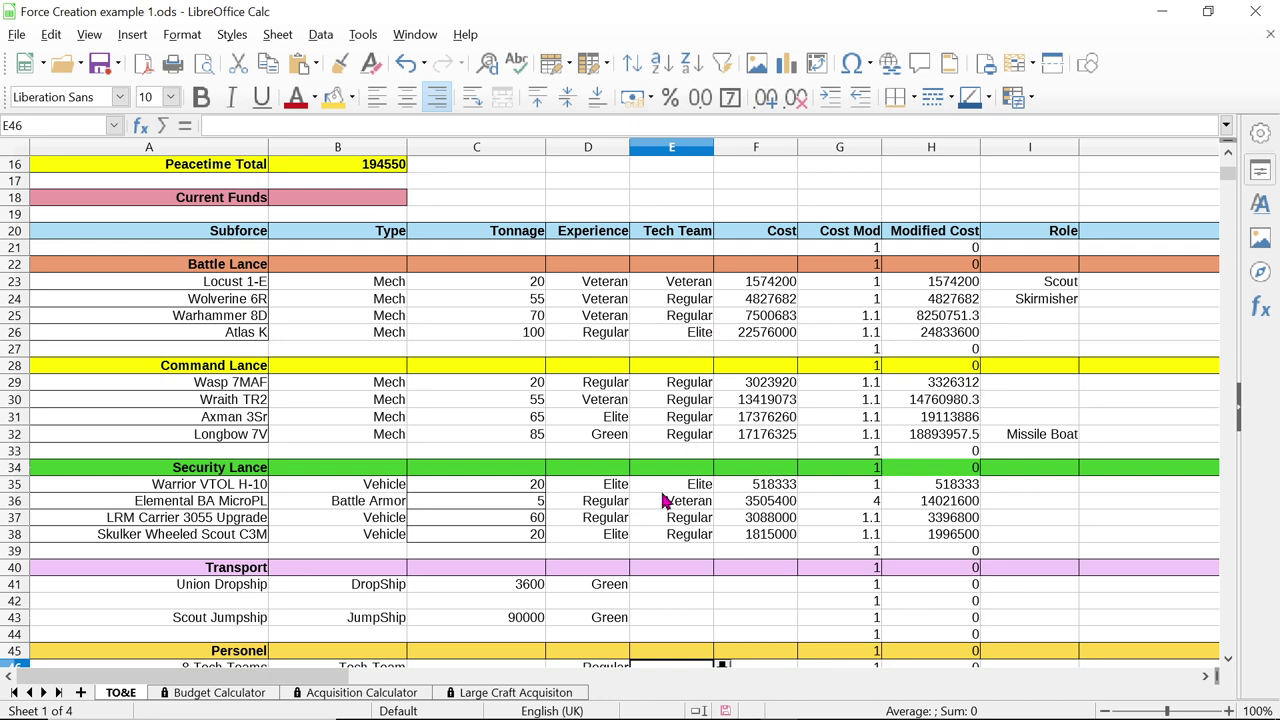
{"action": "scroll", "coordinate": [575, 460], "scroll_direction": "down", "scroll_amount": 2}
{"action": "scroll", "coordinate": [575, 460], "scroll_direction": "down", "scroll_amount": 1}
Add a "2 Tech Teams" entry in A47 under Personel and set its Type to Tech Team
{"action": "left_click", "coordinate": [232, 536]}
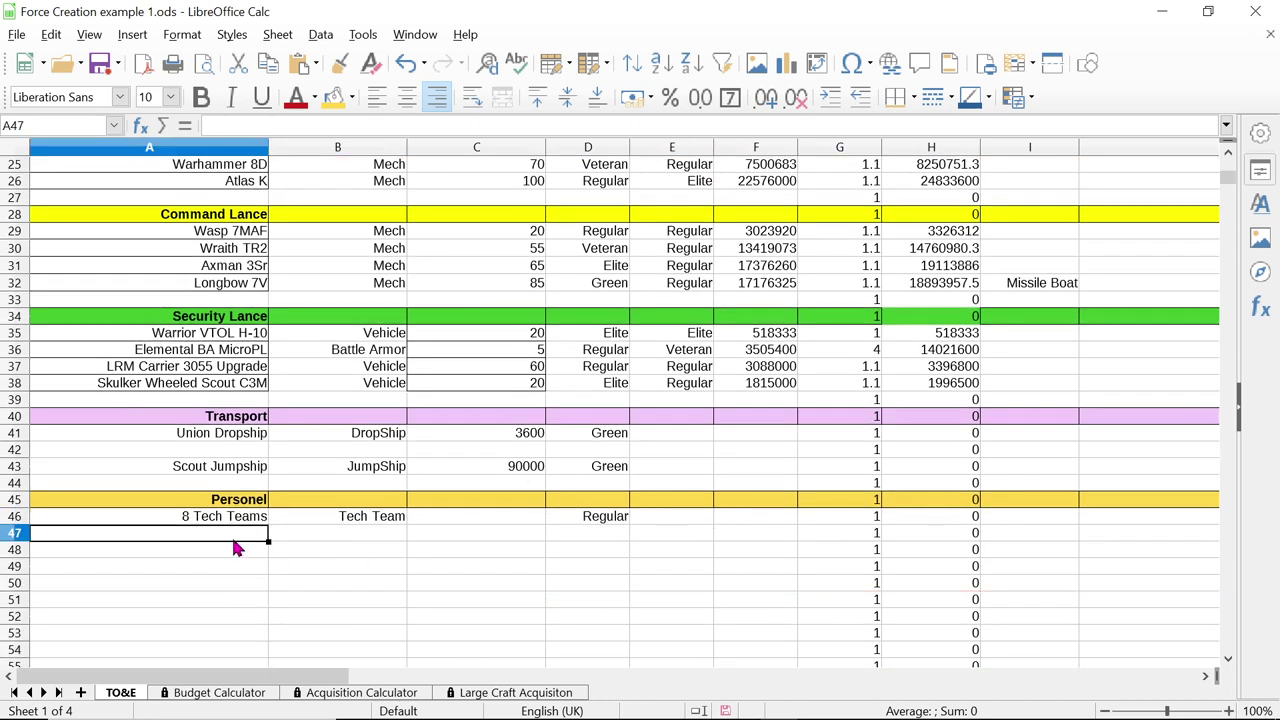
{"action": "type", "text": "2"}
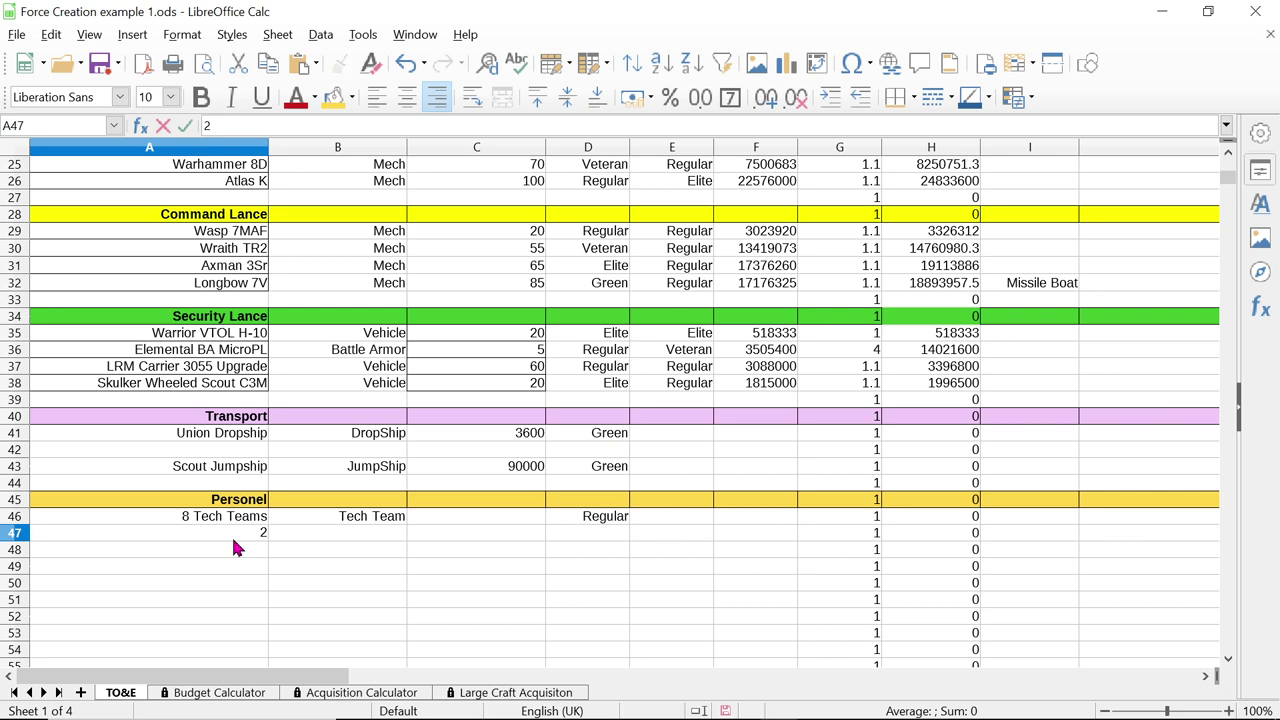
{"action": "type", "text": " Tech Teams"}
{"action": "left_click", "coordinate": [382, 532]}
{"action": "left_click", "coordinate": [414, 535]}
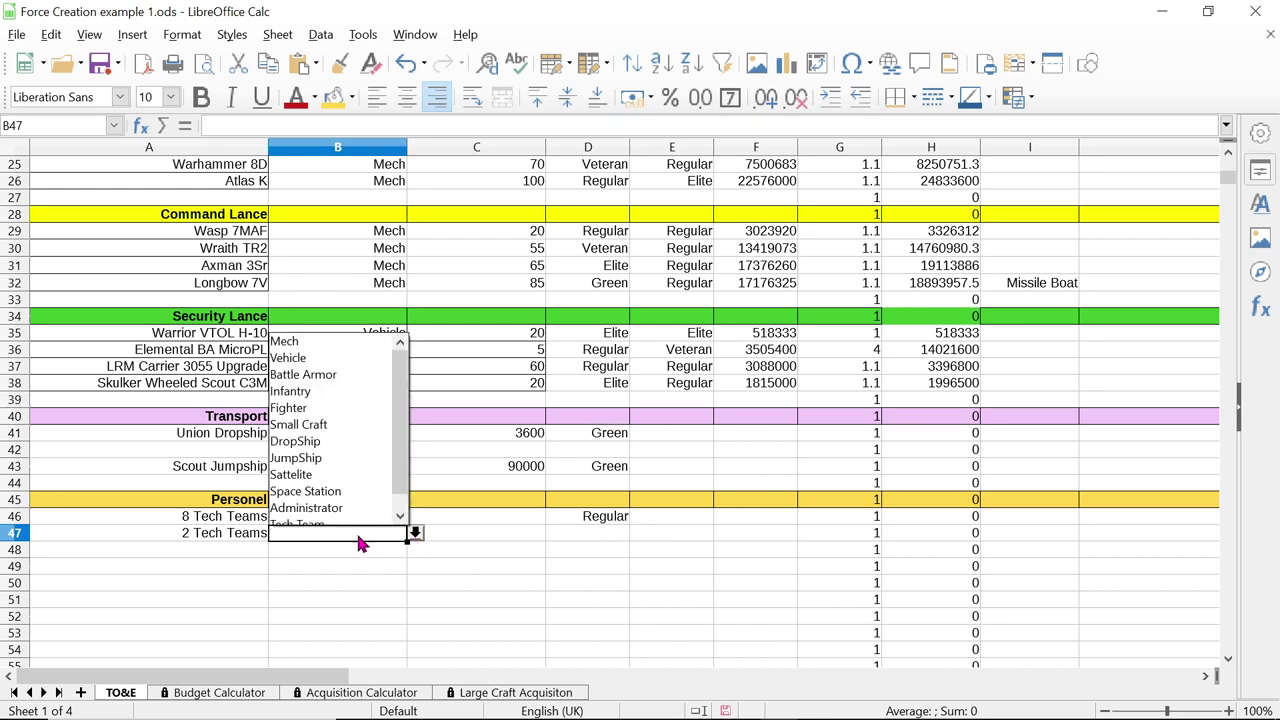
{"action": "scroll", "coordinate": [357, 531], "scroll_direction": "down", "scroll_amount": 1}
{"action": "left_click", "coordinate": [326, 508]}
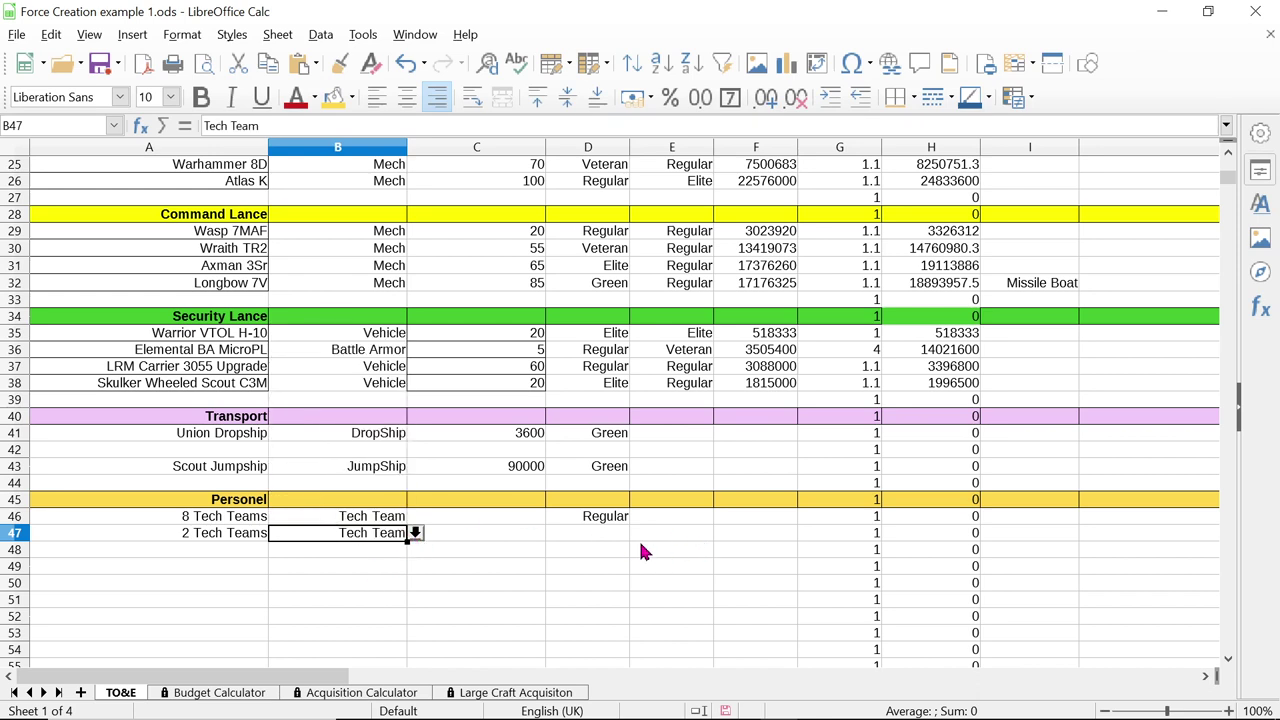
Set the Experience of the 2 Tech Teams in row 47 to Veteran
{"action": "left_click", "coordinate": [613, 538]}
{"action": "left_click", "coordinate": [638, 533]}
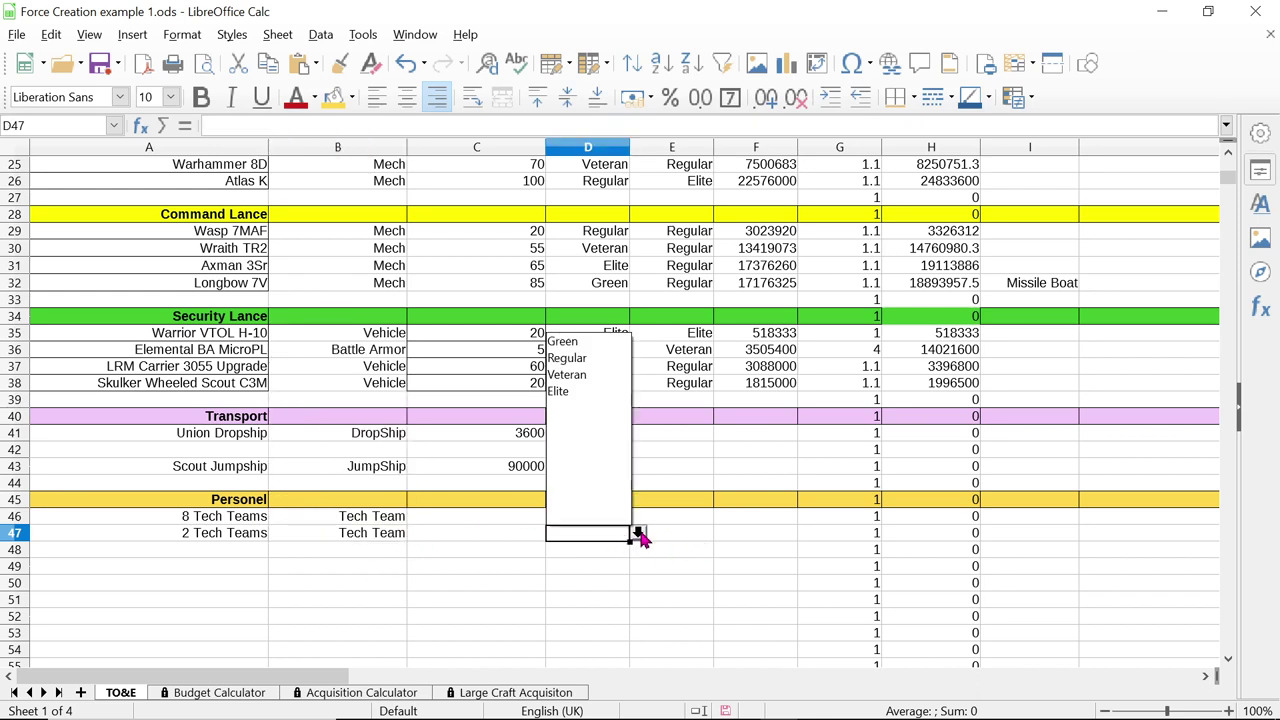
{"action": "left_click", "coordinate": [578, 375]}
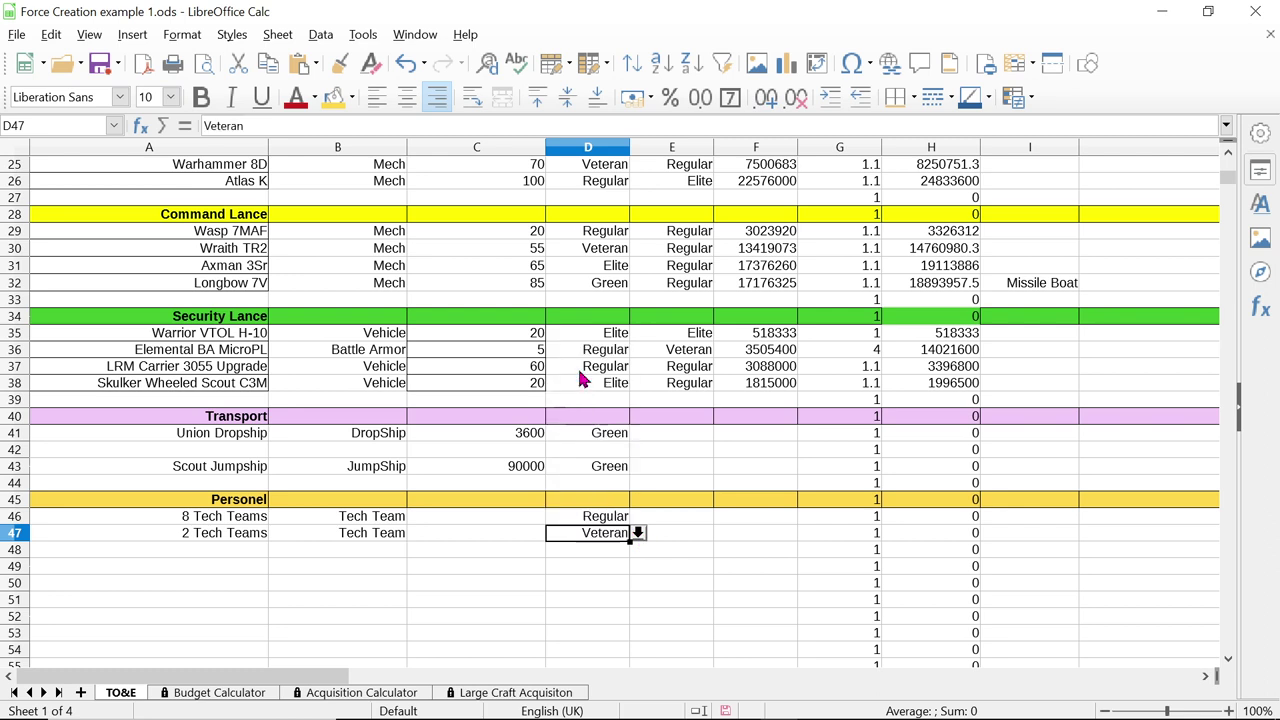
Add another "2 Tech Teams" entry in A48 and set its Experience to Elite
{"action": "left_click", "coordinate": [199, 538]}
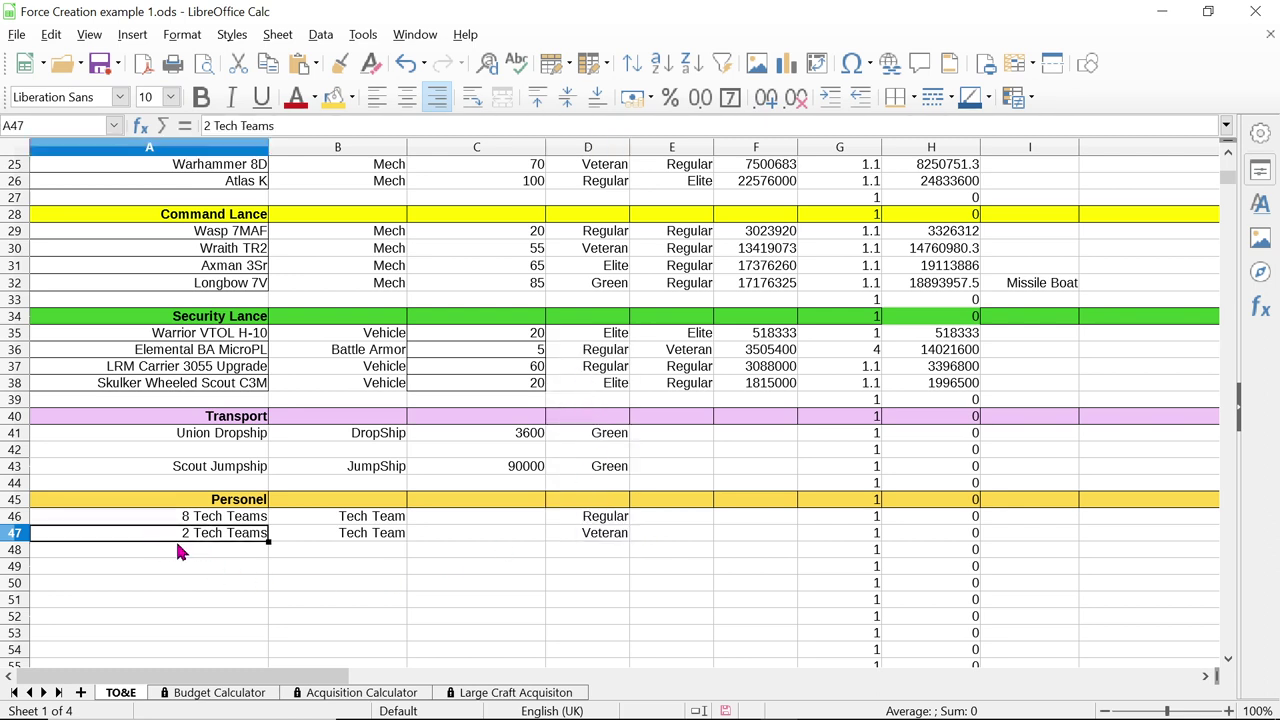
{"action": "left_click", "coordinate": [184, 556]}
{"action": "type", "text": "2"}
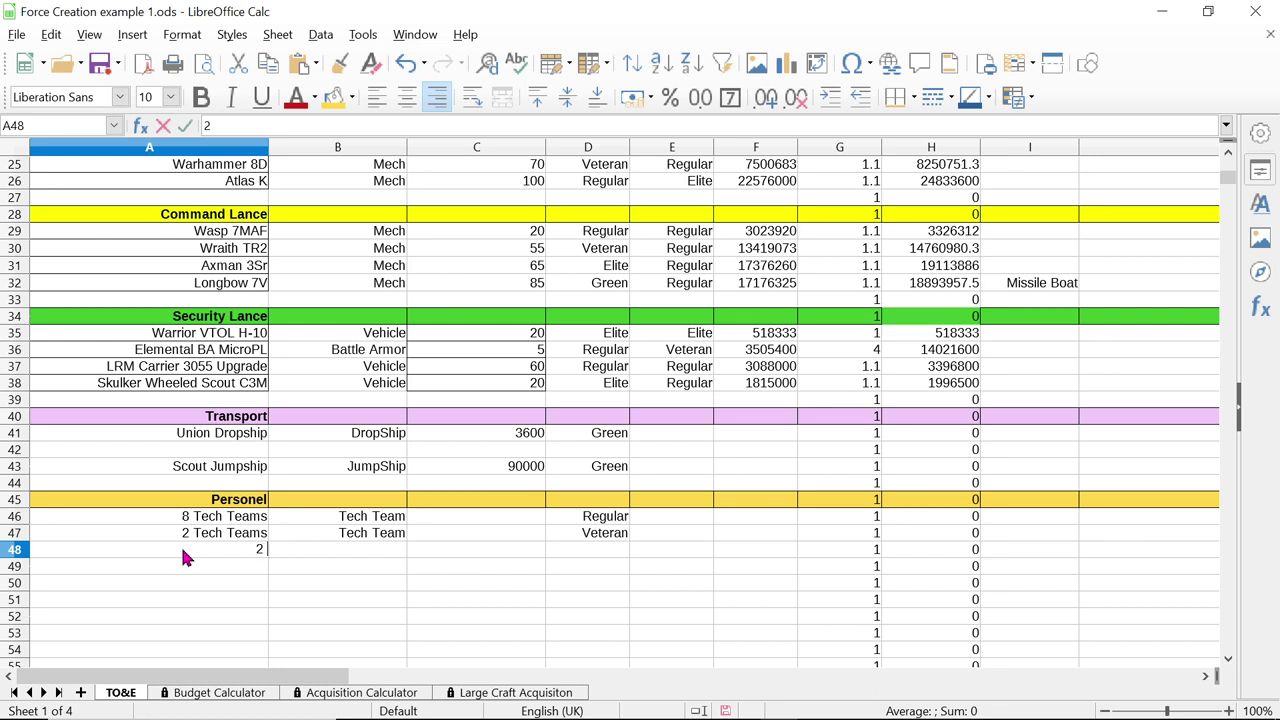
{"action": "type", "text": " Tech T"}
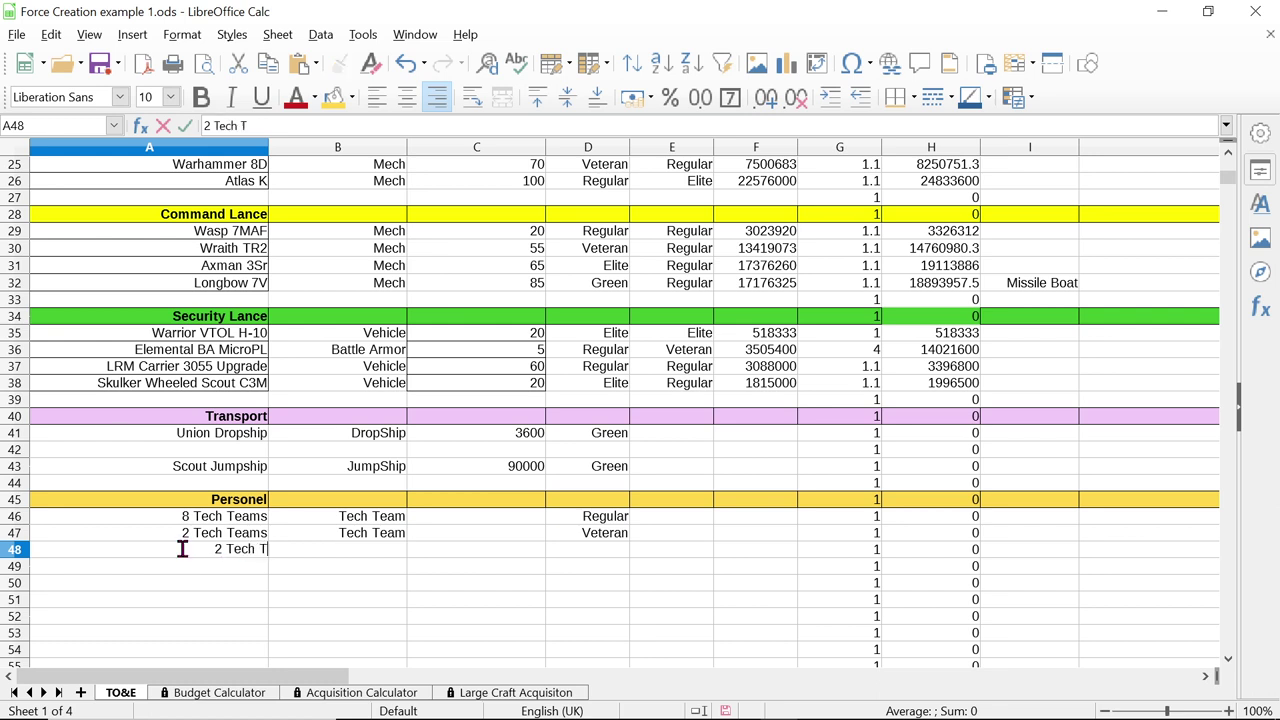
{"action": "type", "text": "eams"}
{"action": "left_click", "coordinate": [624, 549]}
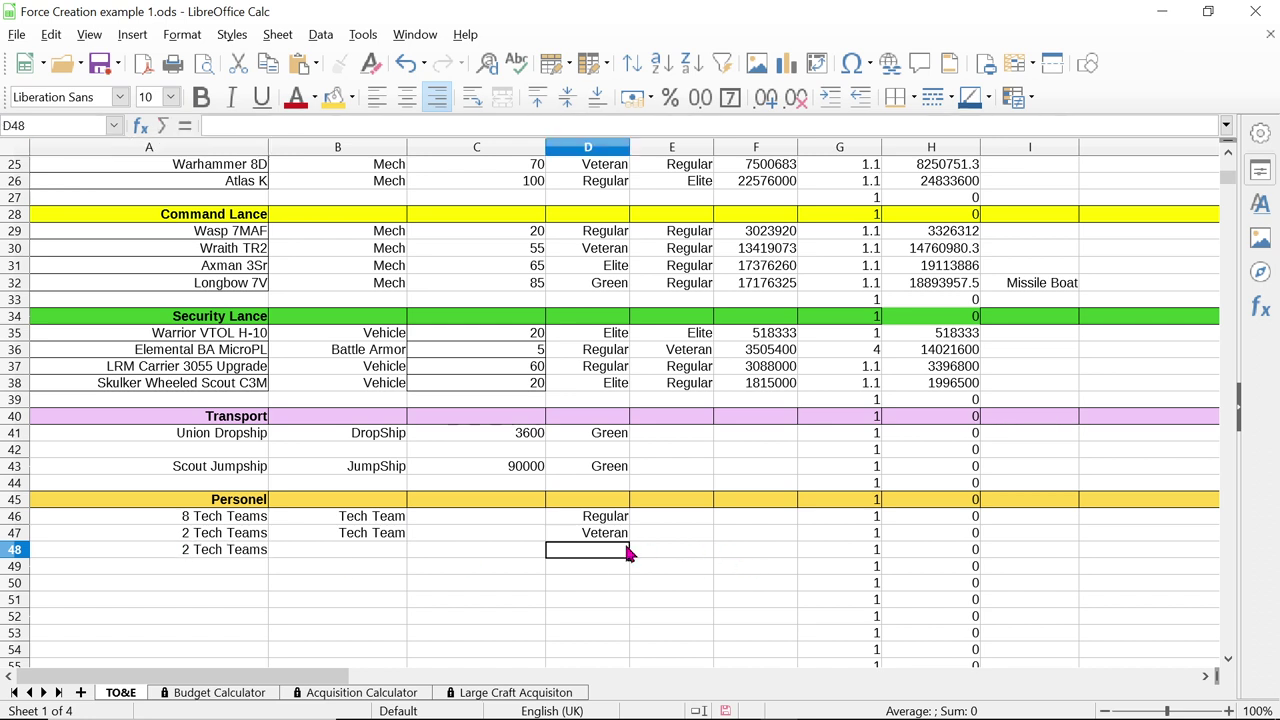
{"action": "left_click", "coordinate": [638, 550]}
{"action": "left_click", "coordinate": [566, 406]}
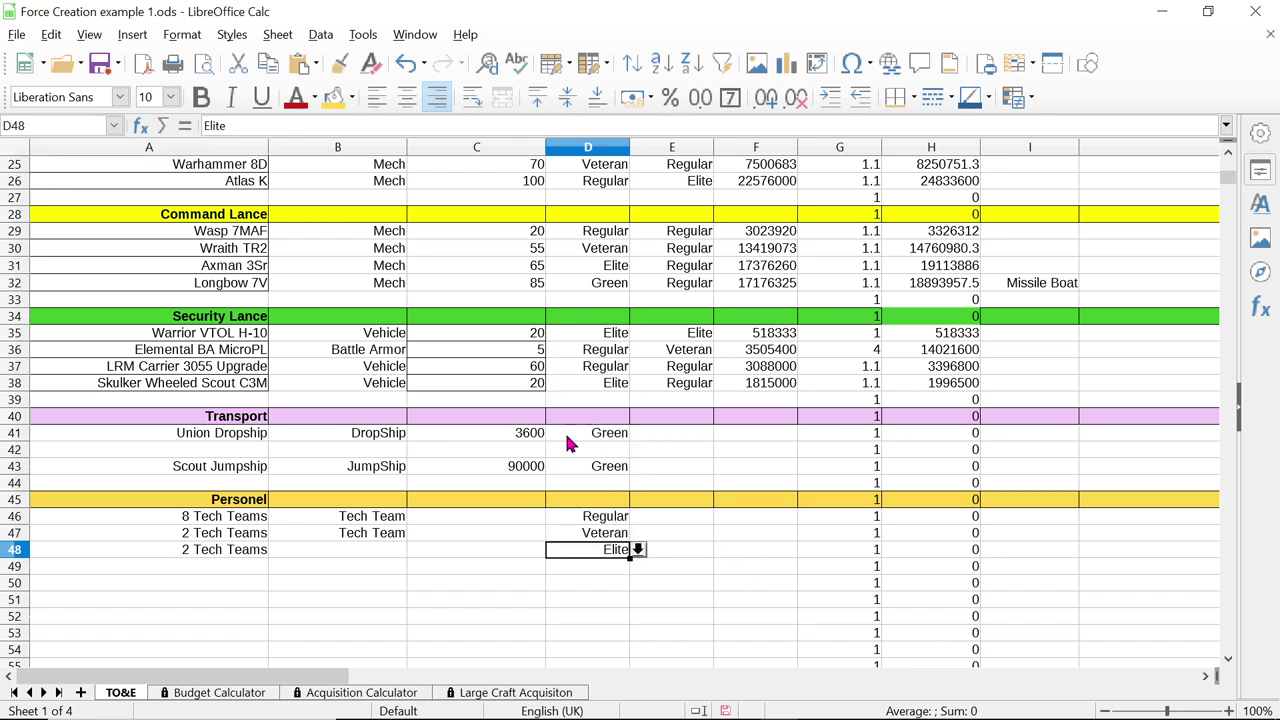
Set the Type of the 2 Tech Teams in row 48 to Tech Team
{"action": "left_click", "coordinate": [364, 557]}
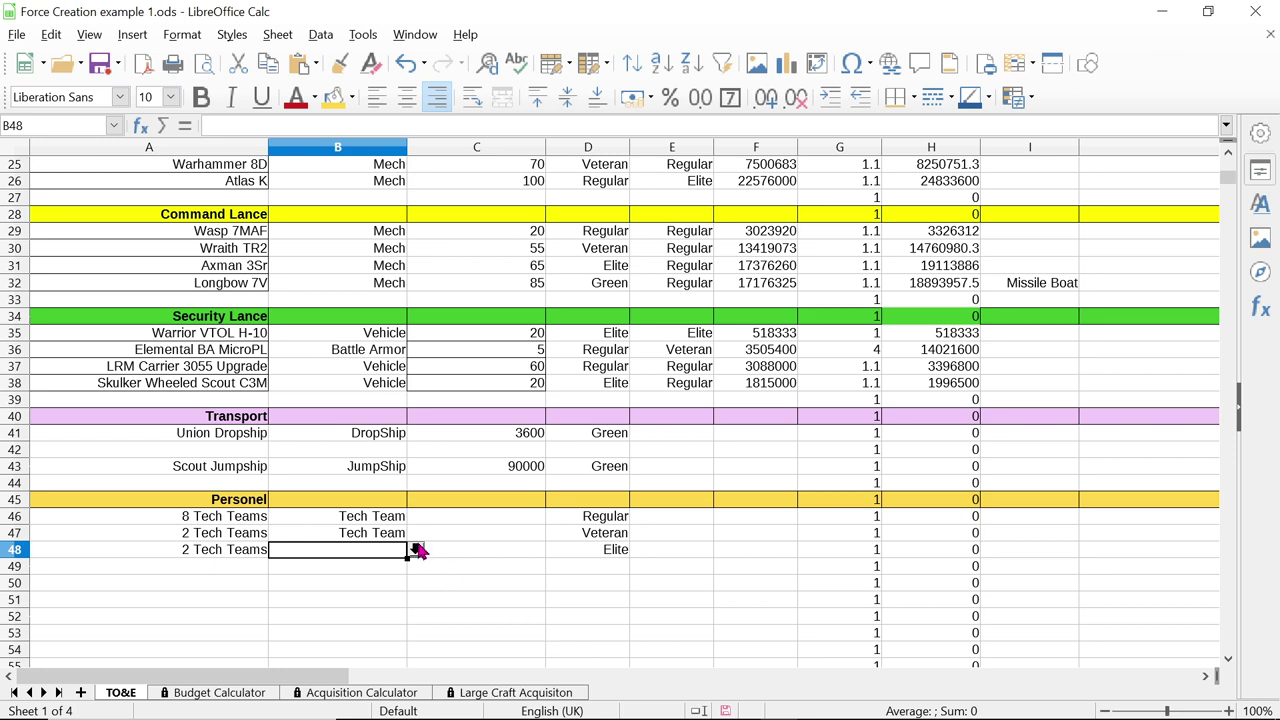
{"action": "left_click", "coordinate": [415, 550]}
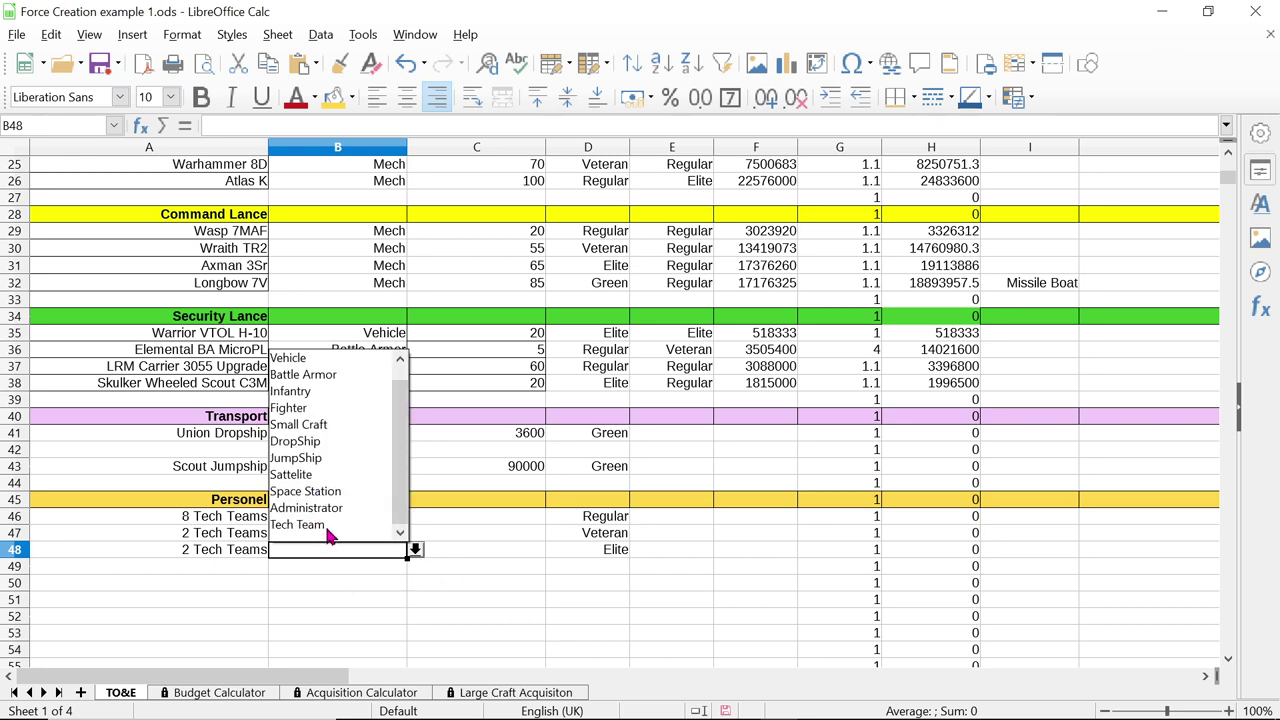
{"action": "left_click", "coordinate": [329, 528]}
{"action": "left_click", "coordinate": [476, 589]}
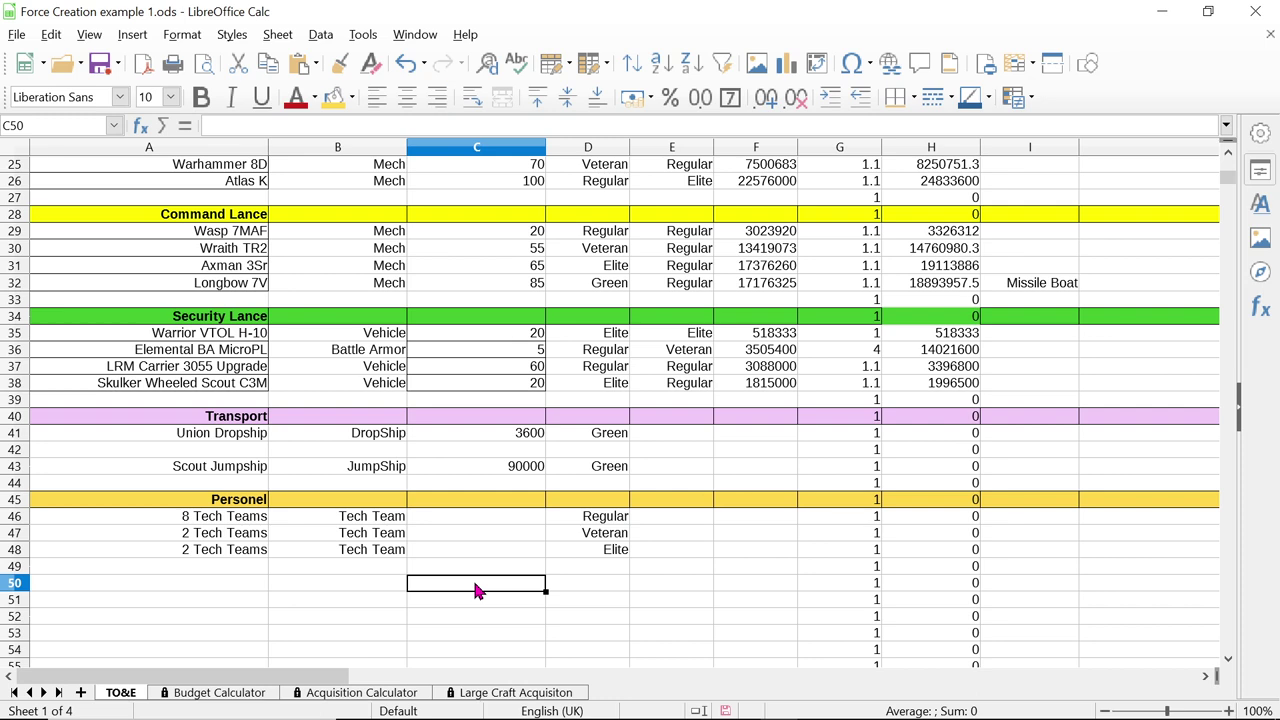
Add an "Administartors" entry in A50 under Personel and right-align all cells of the sheet
{"action": "scroll", "coordinate": [474, 578], "scroll_direction": "up", "scroll_amount": 4}
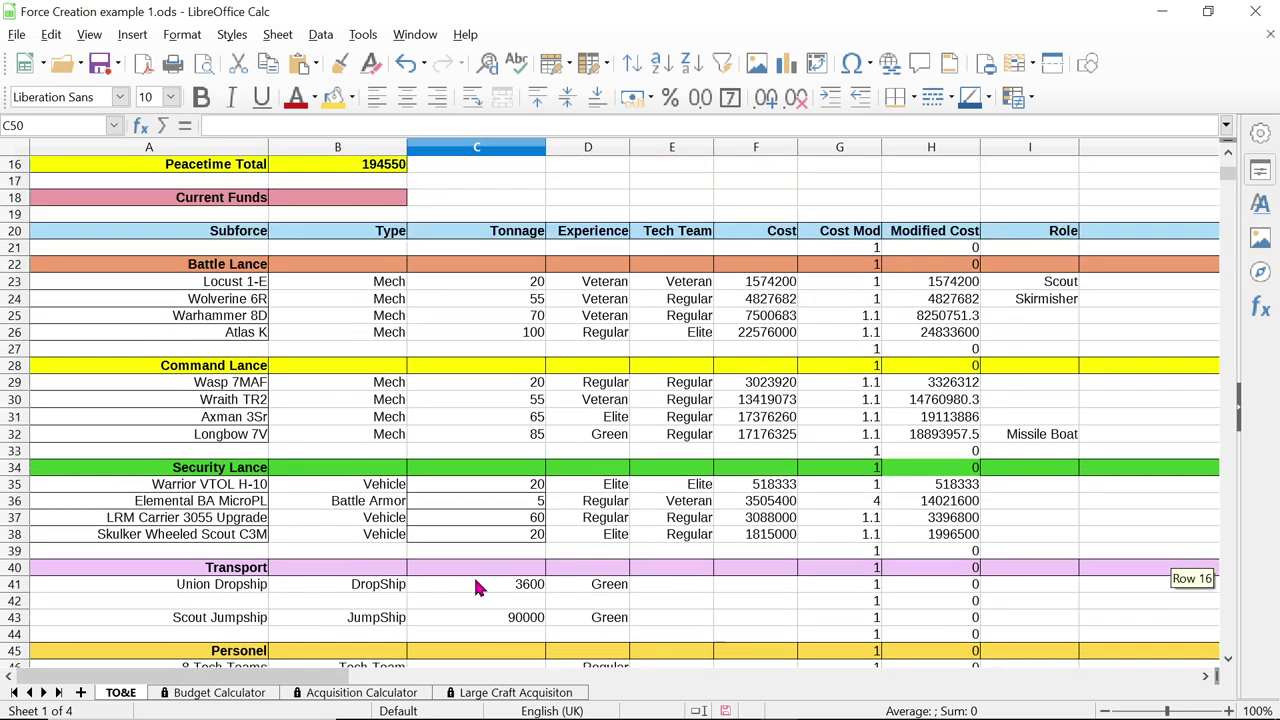
{"action": "scroll", "coordinate": [480, 576], "scroll_direction": "down", "scroll_amount": 3}
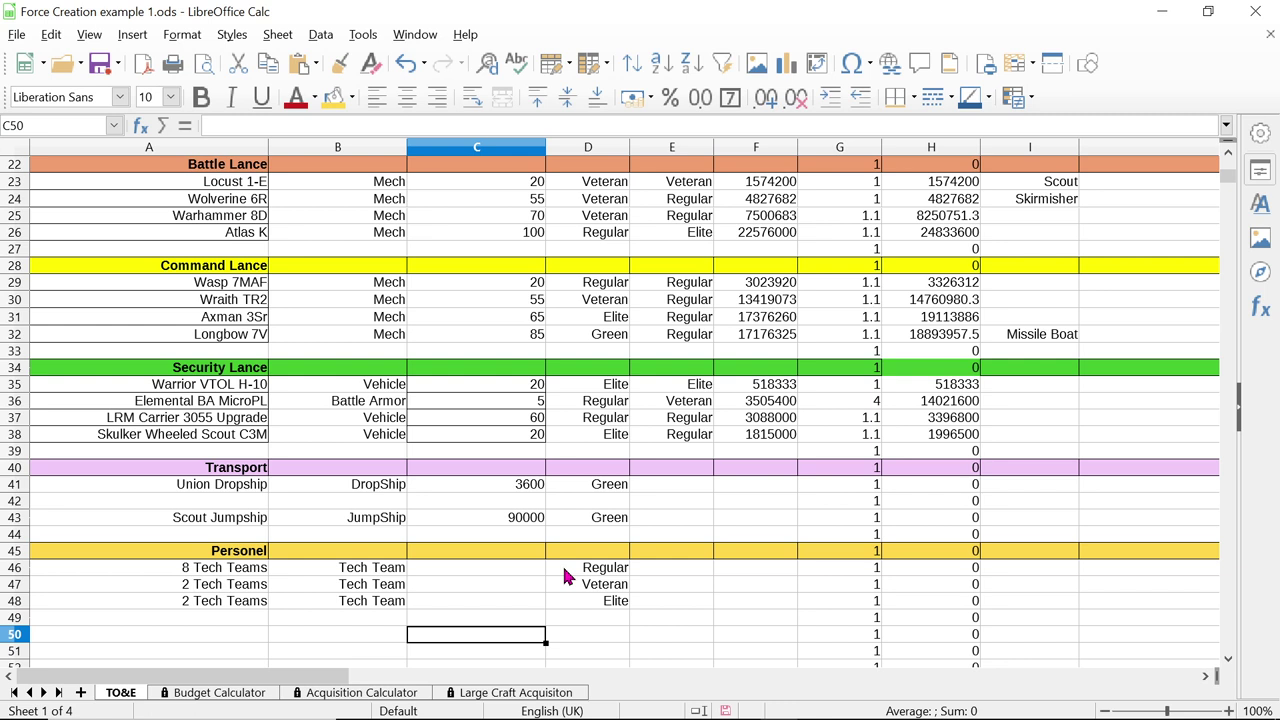
{"action": "scroll", "coordinate": [709, 437], "scroll_direction": "up", "scroll_amount": 2}
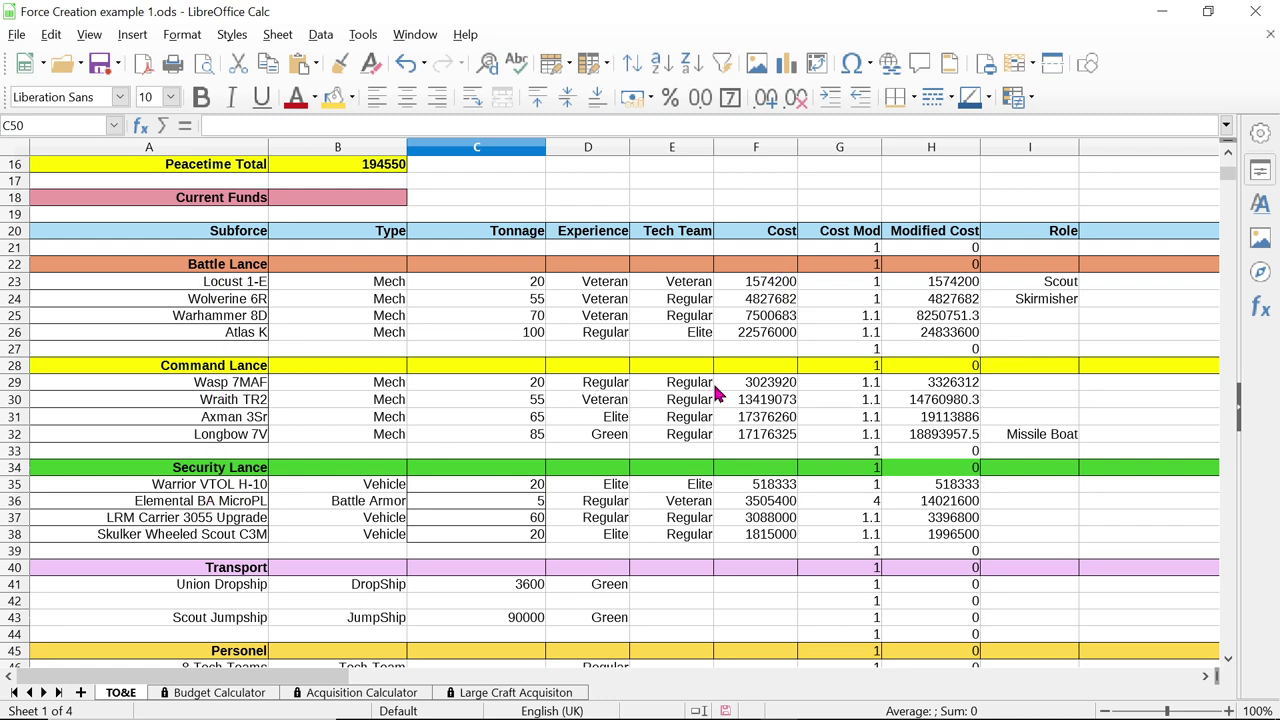
{"action": "scroll", "coordinate": [716, 393], "scroll_direction": "down", "scroll_amount": 1}
{"action": "scroll", "coordinate": [716, 393], "scroll_direction": "down", "scroll_amount": 3}
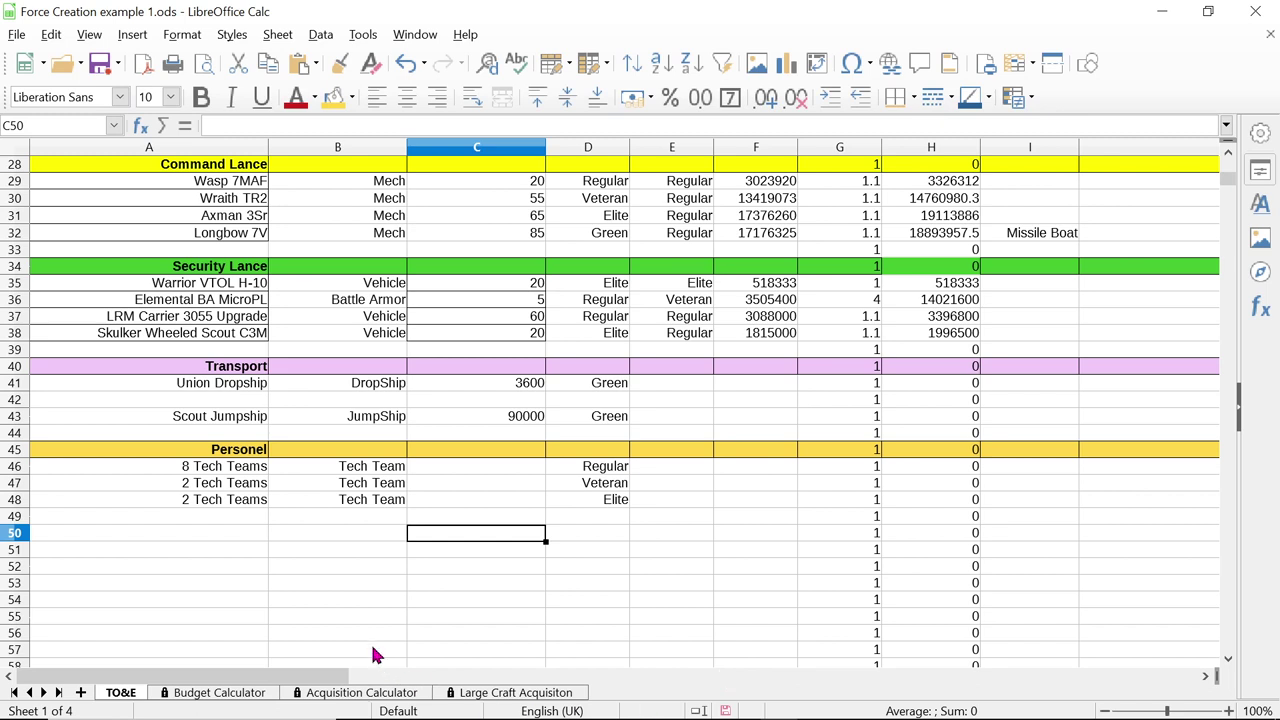
{"action": "left_click", "coordinate": [195, 538]}
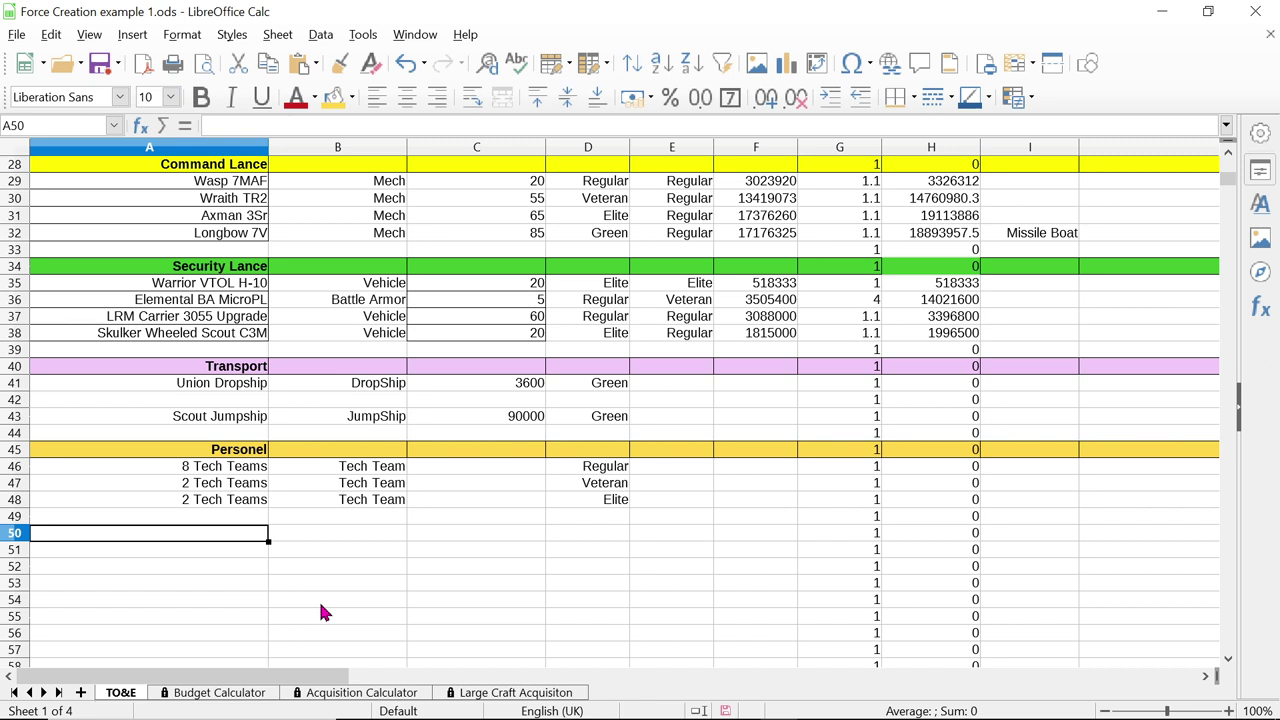
{"action": "type", "text": "Adm"}
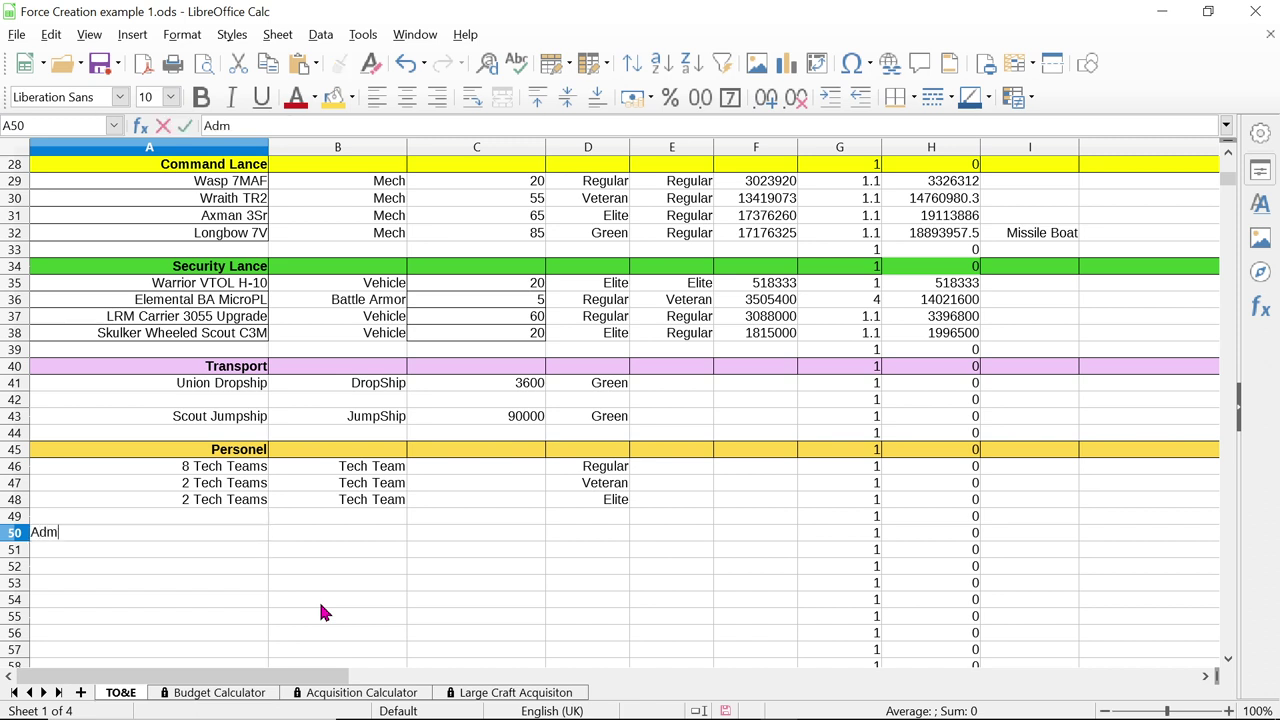
{"action": "type", "text": "inistartors"}
{"action": "key", "text": "Return"}
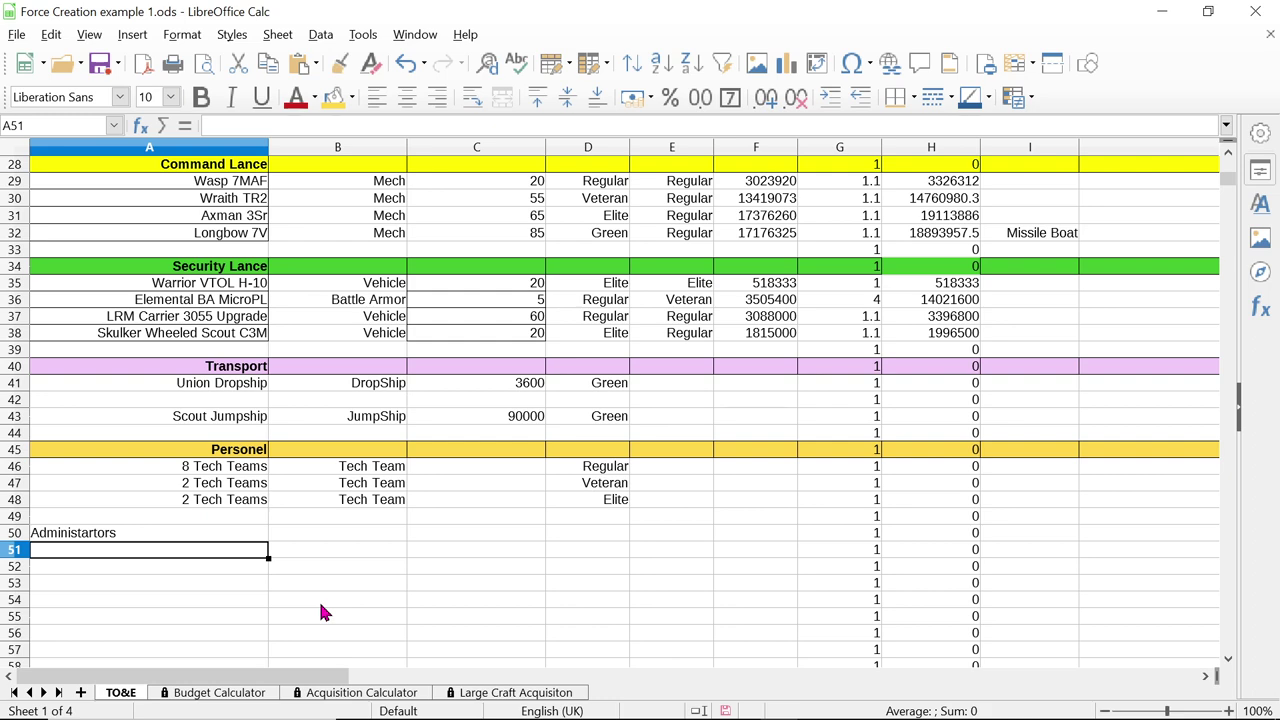
{"action": "left_click", "coordinate": [14, 147]}
{"action": "left_click", "coordinate": [437, 97]}
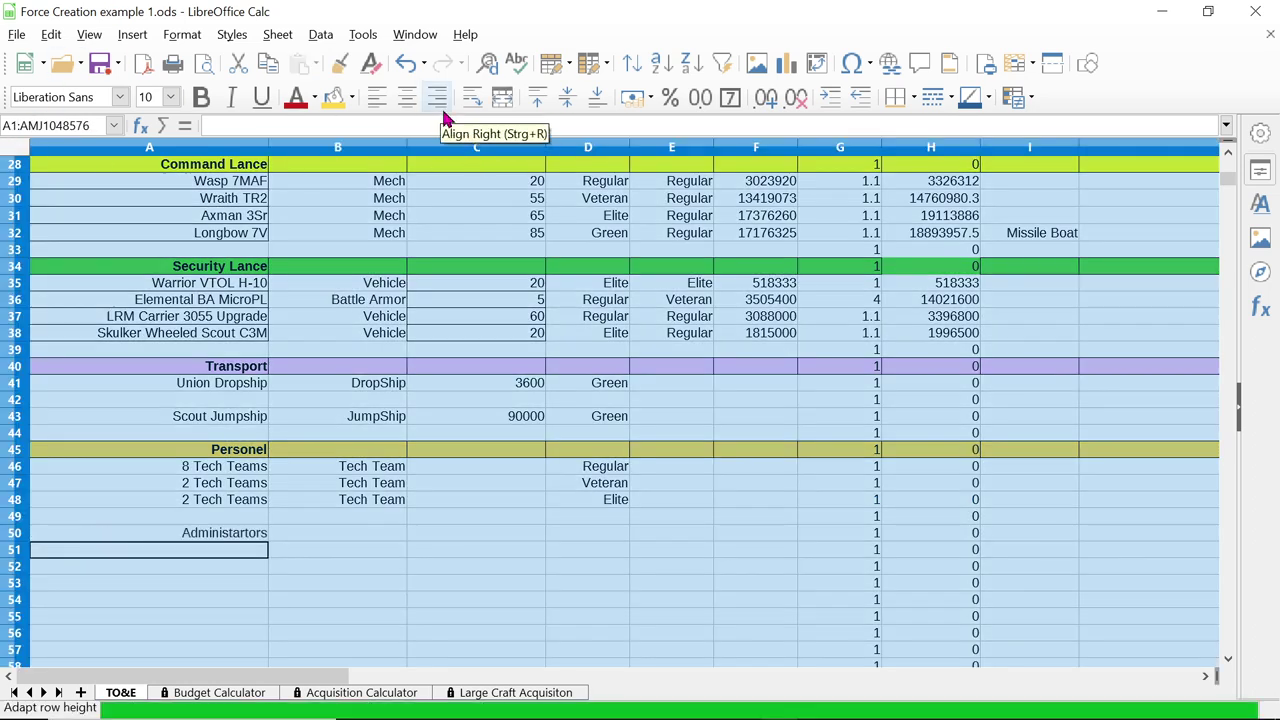
Open the Type choices in B50 for the Administartors entry
{"action": "left_click", "coordinate": [298, 534]}
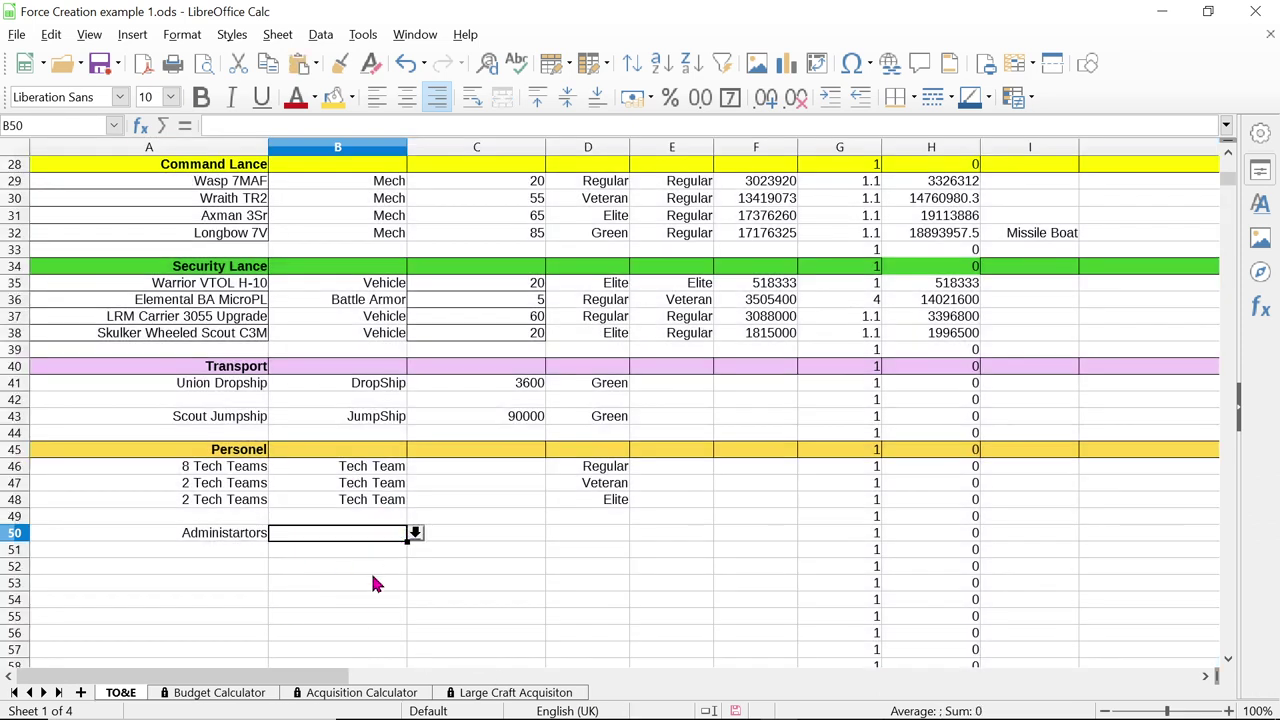
{"action": "left_click", "coordinate": [416, 534]}
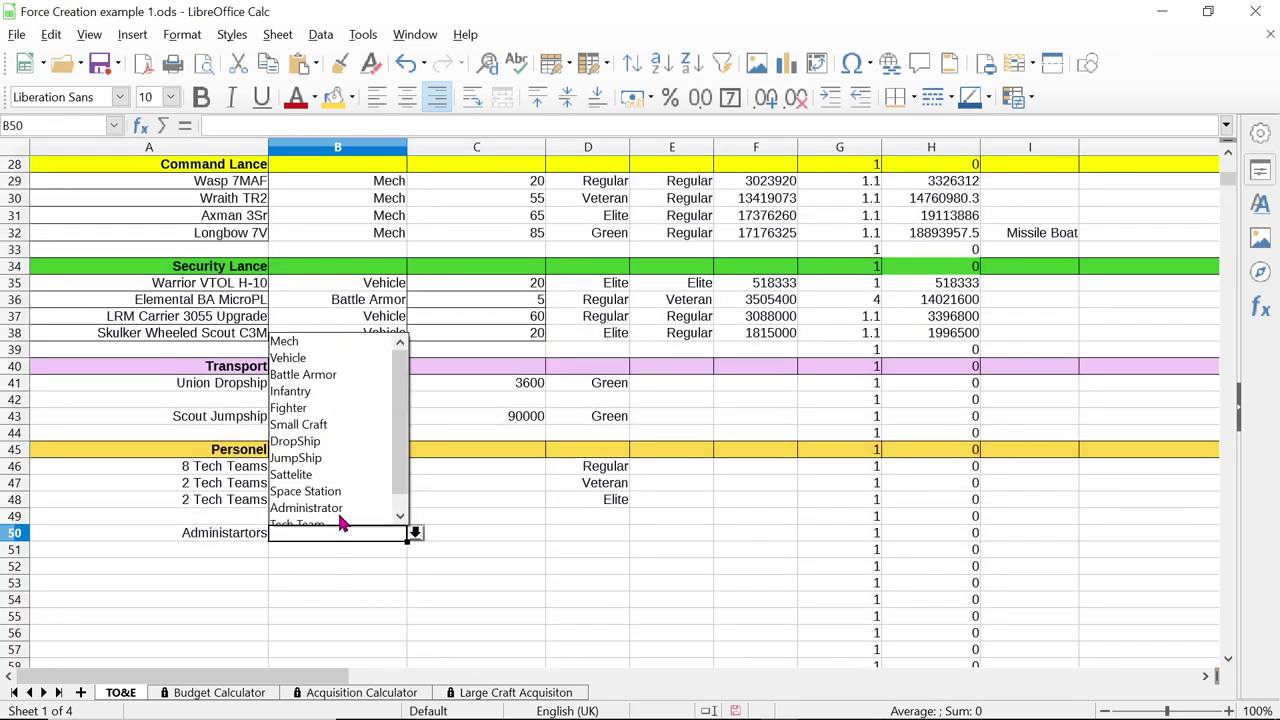
Set the Type of the administrators row under Personel to Administrator
{"action": "left_click", "coordinate": [340, 514]}
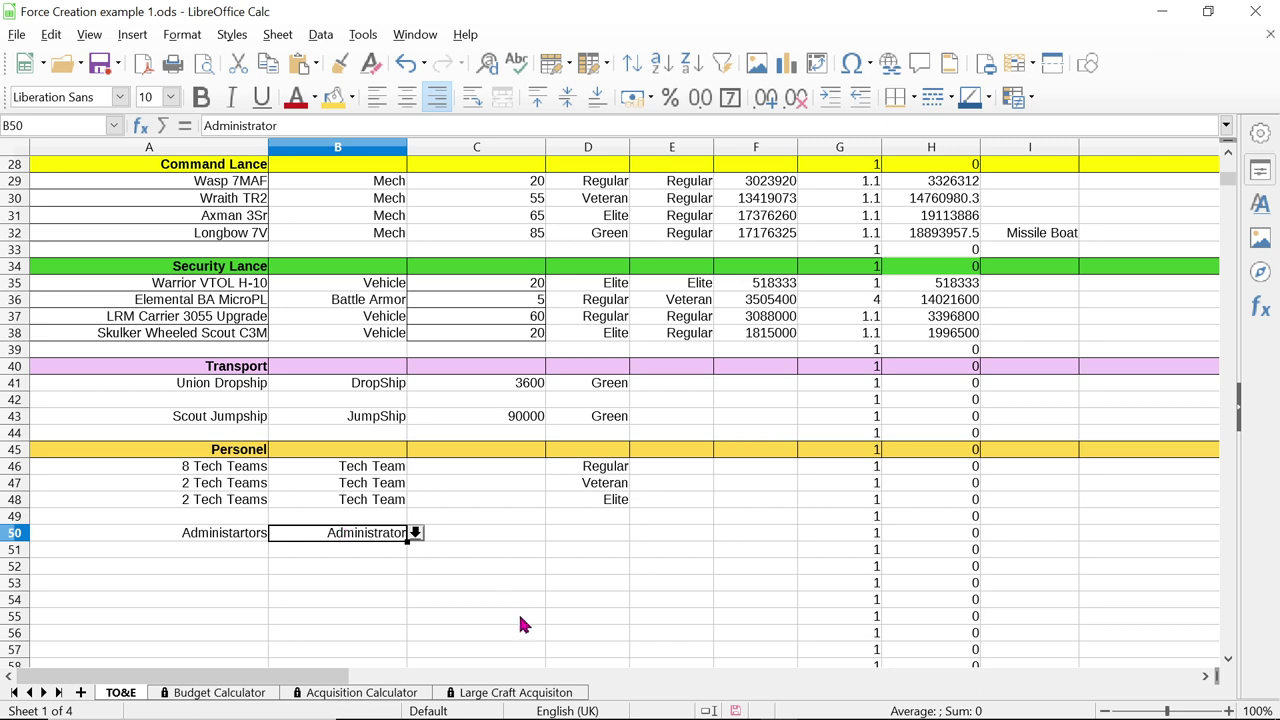
{"action": "left_click", "coordinate": [590, 535]}
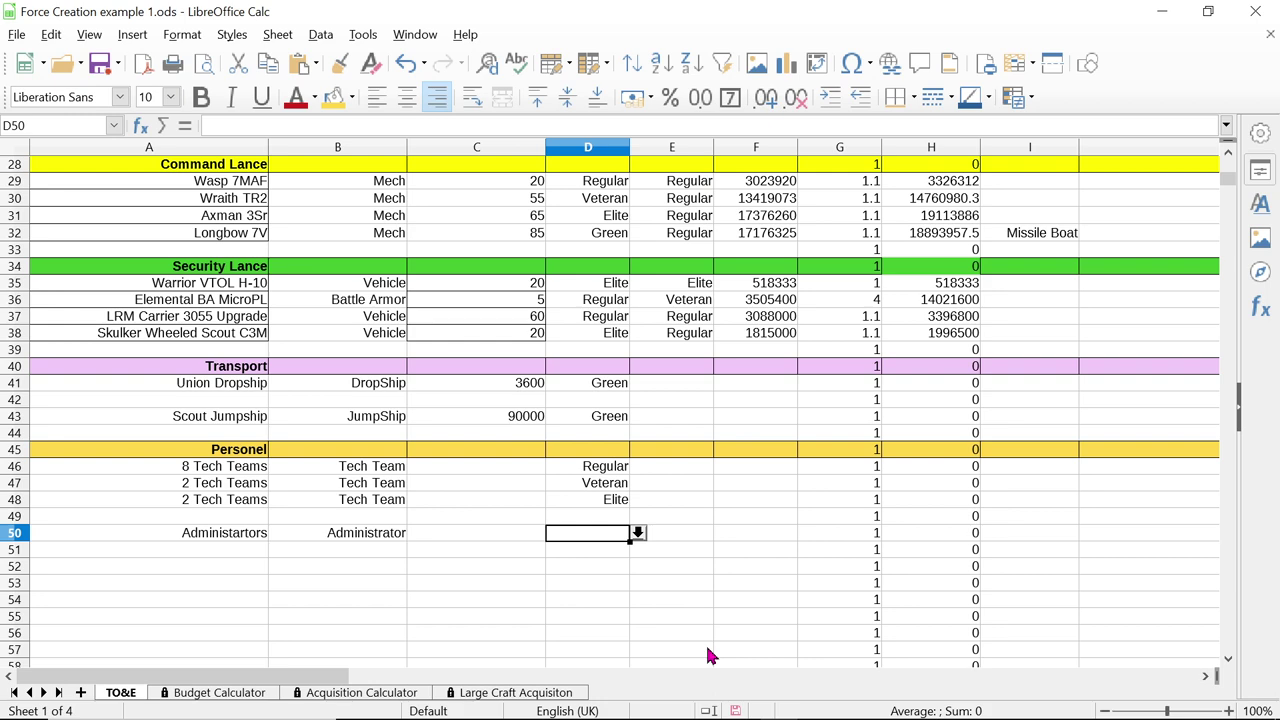
Review the force list's rows and column headings from Subforce through Final Salary, including the spare parts, fuel and personnel columns
{"action": "scroll", "coordinate": [708, 655], "scroll_direction": "up", "scroll_amount": 1}
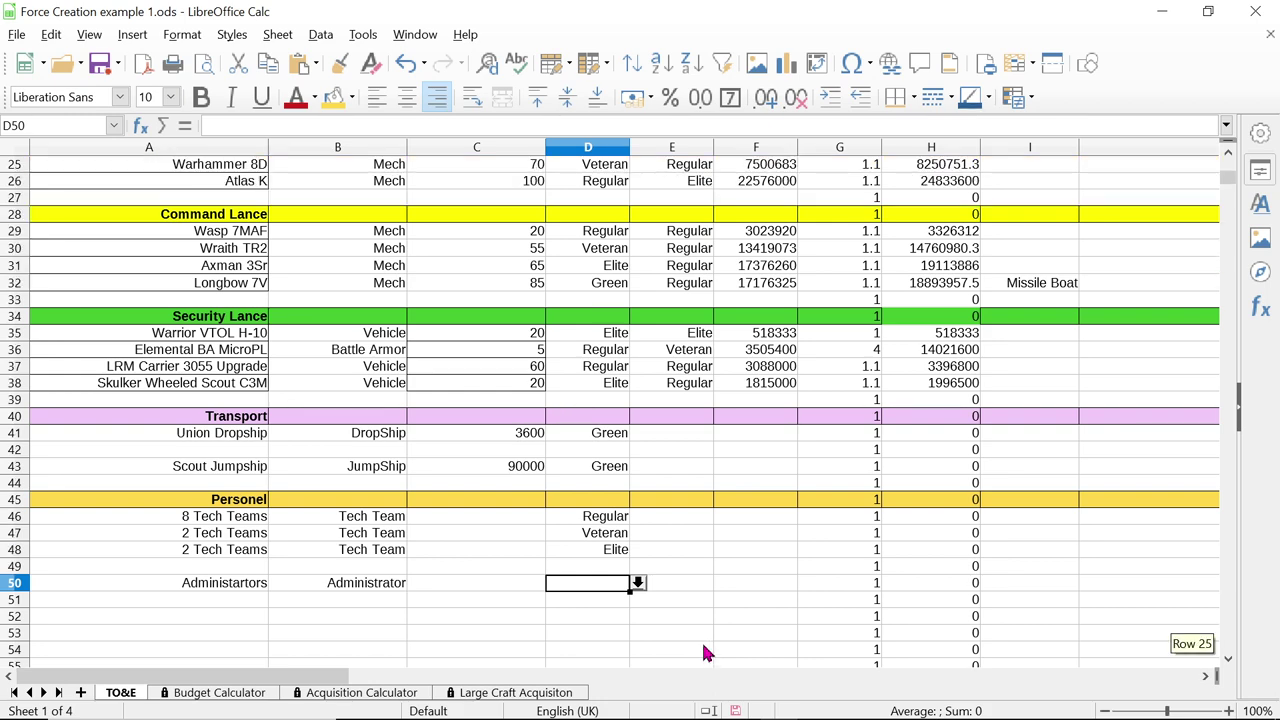
{"action": "scroll", "coordinate": [705, 653], "scroll_direction": "up", "scroll_amount": 4}
{"action": "scroll", "coordinate": [703, 652], "scroll_direction": "up", "scroll_amount": 4}
{"action": "scroll", "coordinate": [703, 652], "scroll_direction": "down", "scroll_amount": 6}
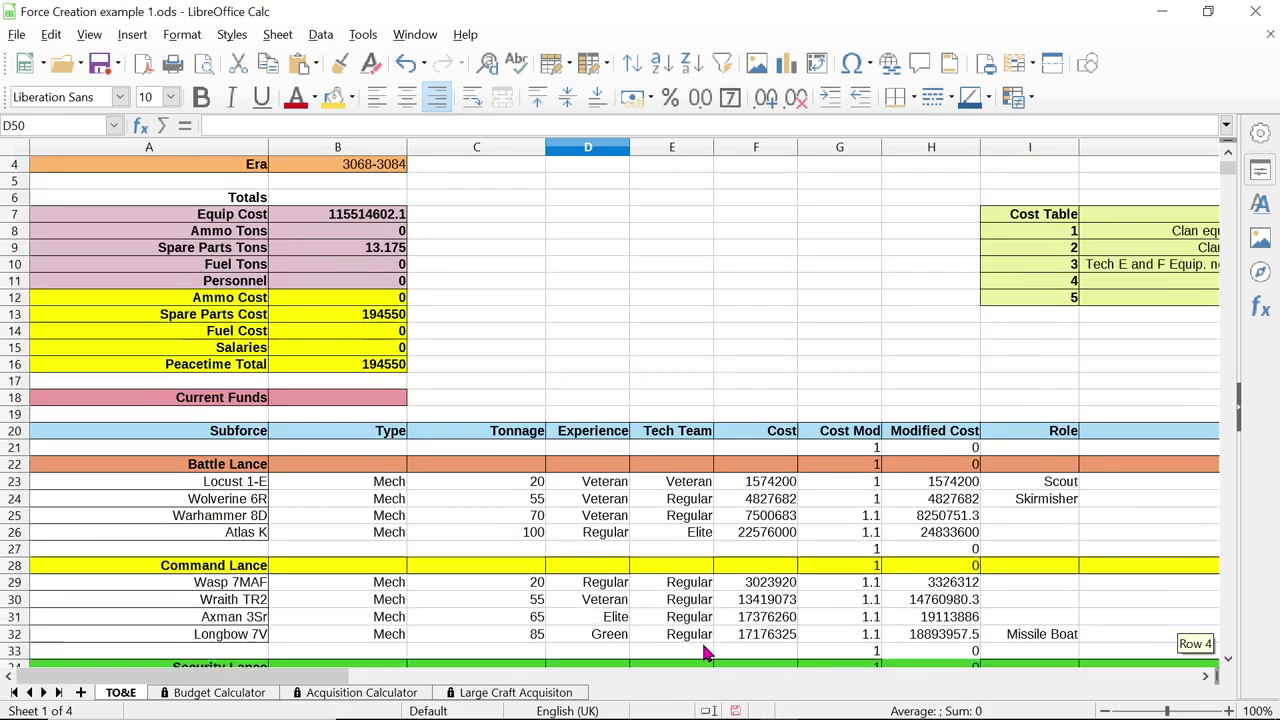
{"action": "scroll", "coordinate": [703, 652], "scroll_direction": "down", "scroll_amount": 3}
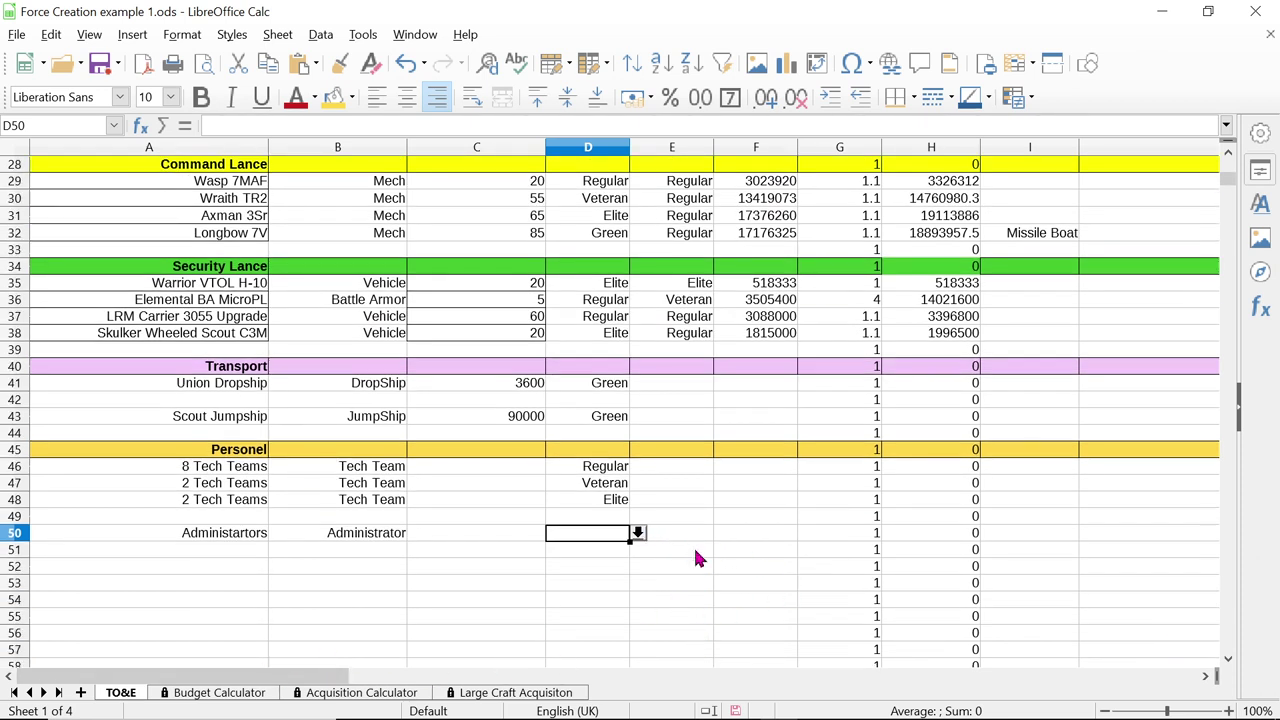
{"action": "left_click_drag", "start_coordinate": [306, 680], "coordinate": [372, 683]}
{"action": "left_click", "coordinate": [431, 535]}
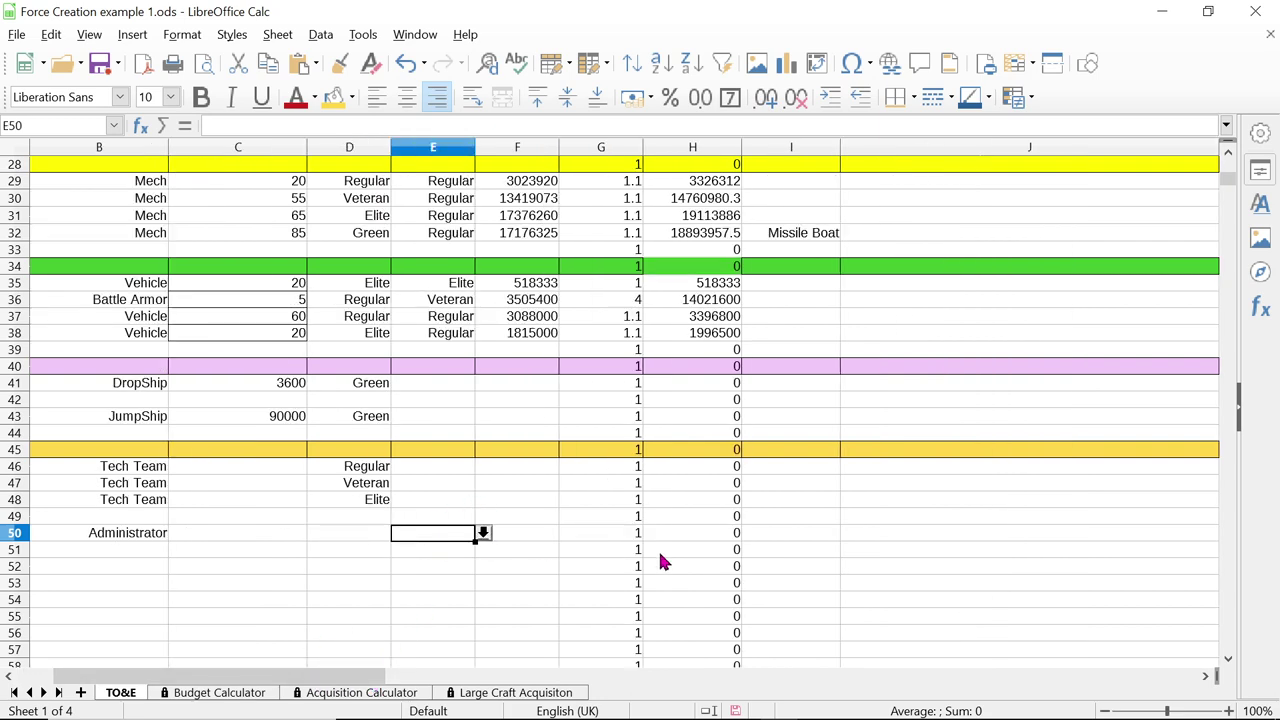
{"action": "scroll", "coordinate": [581, 587], "scroll_direction": "up", "scroll_amount": 3}
{"action": "scroll", "coordinate": [581, 587], "scroll_direction": "down", "scroll_amount": 1}
{"action": "scroll", "coordinate": [581, 587], "scroll_direction": "up", "scroll_amount": 1}
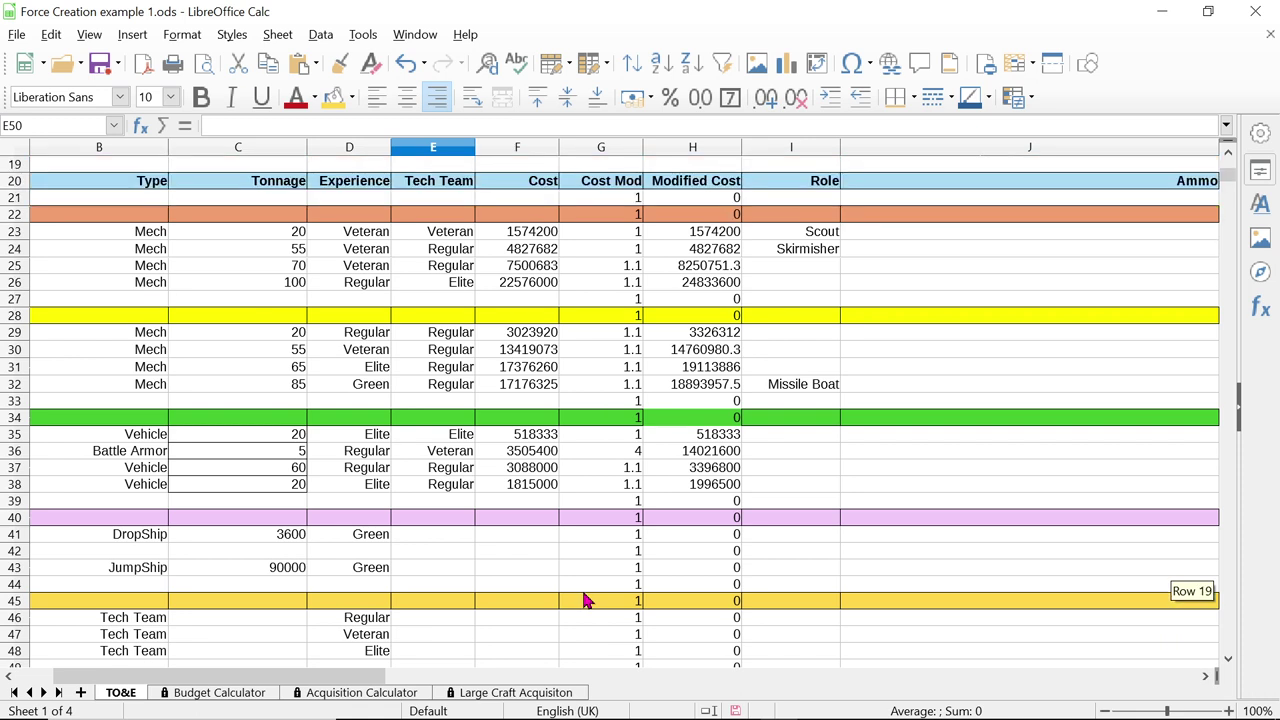
{"action": "scroll", "coordinate": [498, 580], "scroll_direction": "down", "scroll_amount": 3}
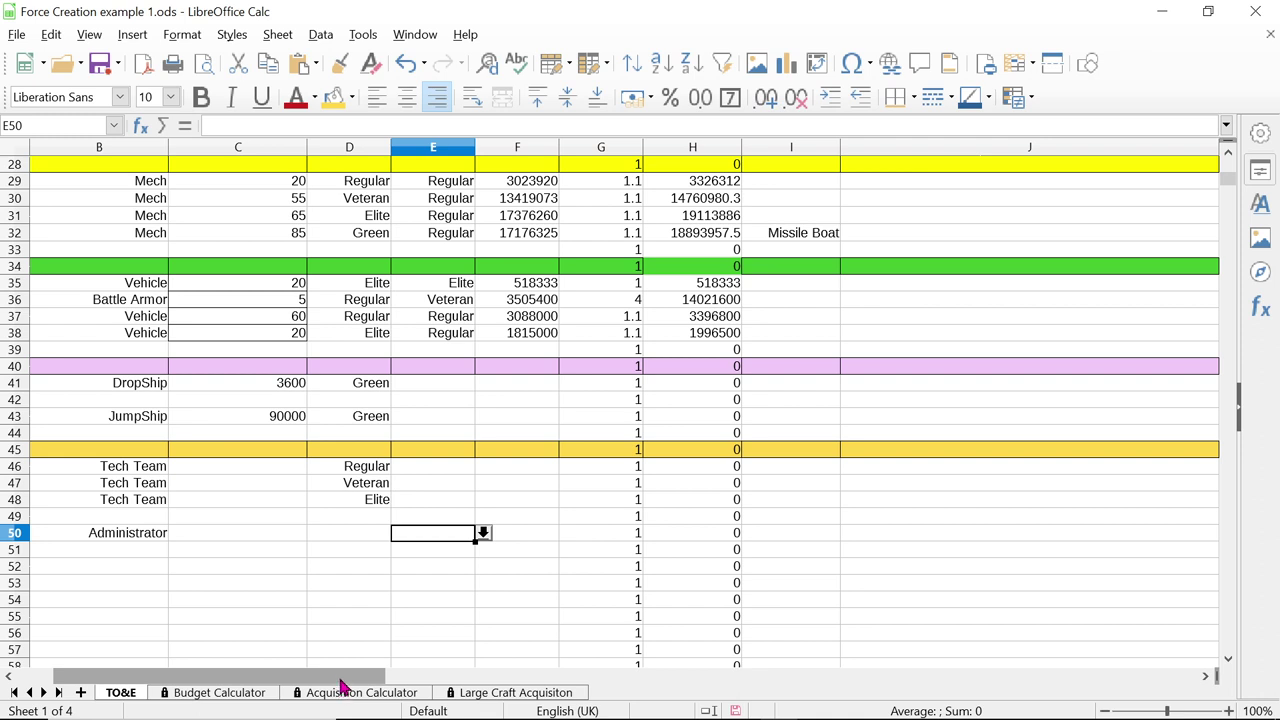
{"action": "left_click_drag", "start_coordinate": [340, 685], "coordinate": [300, 686]}
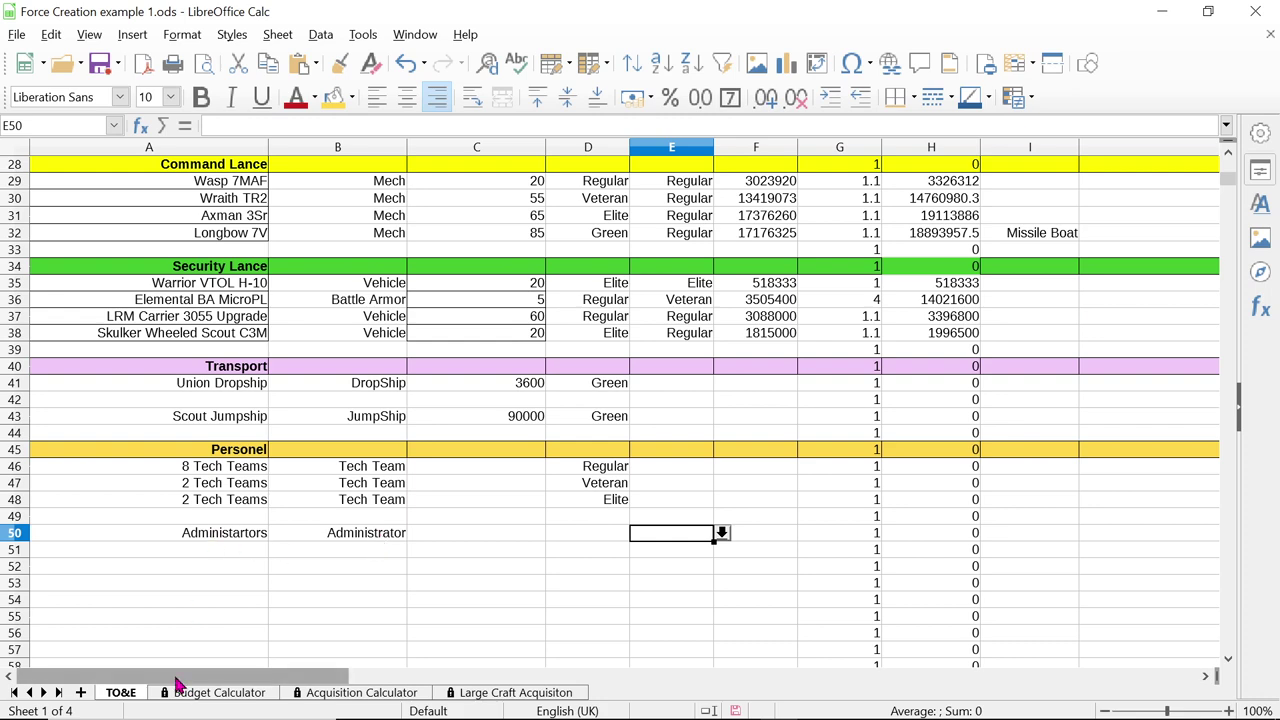
{"action": "left_click_drag", "start_coordinate": [178, 678], "coordinate": [554, 663]}
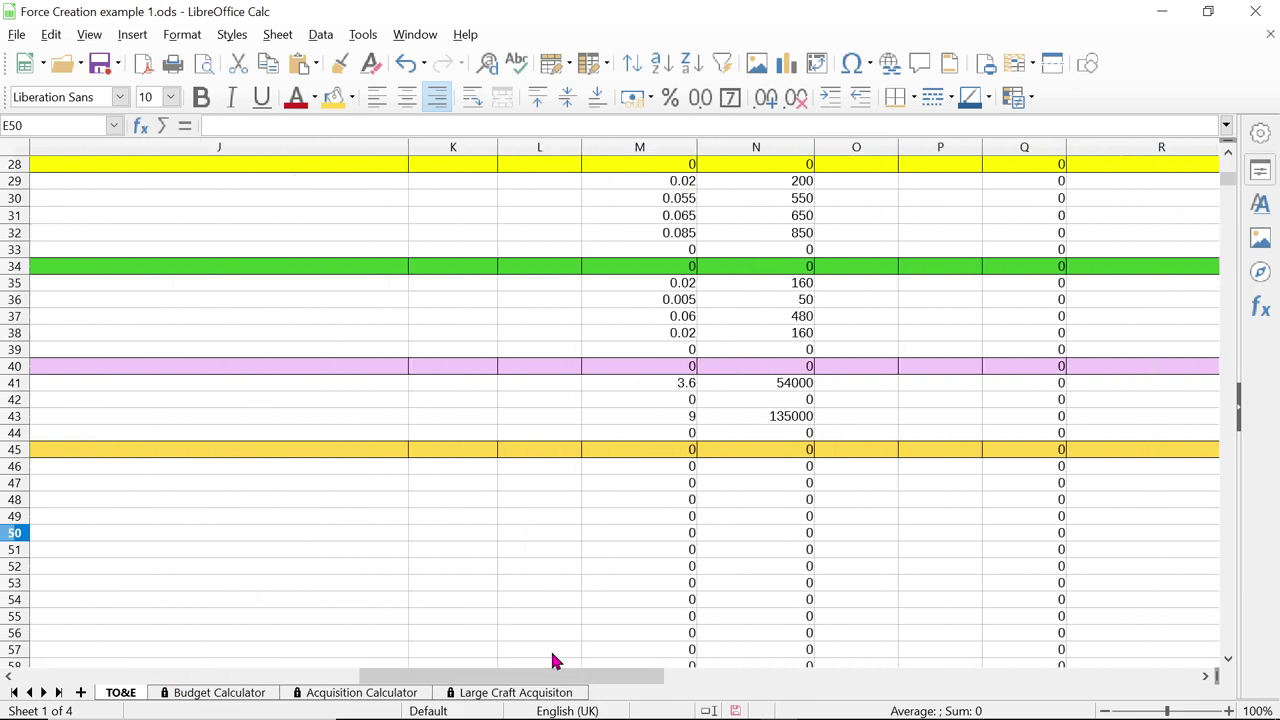
{"action": "scroll", "coordinate": [768, 580], "scroll_direction": "up", "scroll_amount": 3}
{"action": "scroll", "coordinate": [767, 580], "scroll_direction": "up", "scroll_amount": 3}
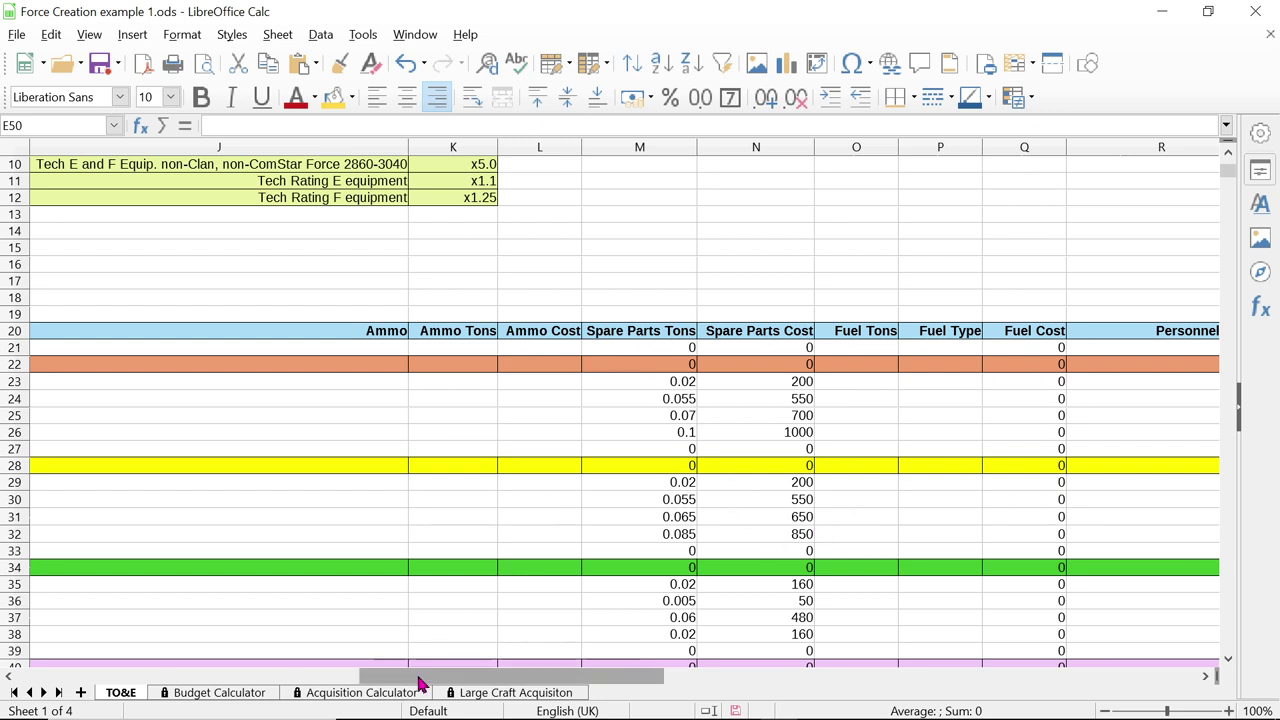
{"action": "left_click_drag", "start_coordinate": [417, 677], "coordinate": [563, 666]}
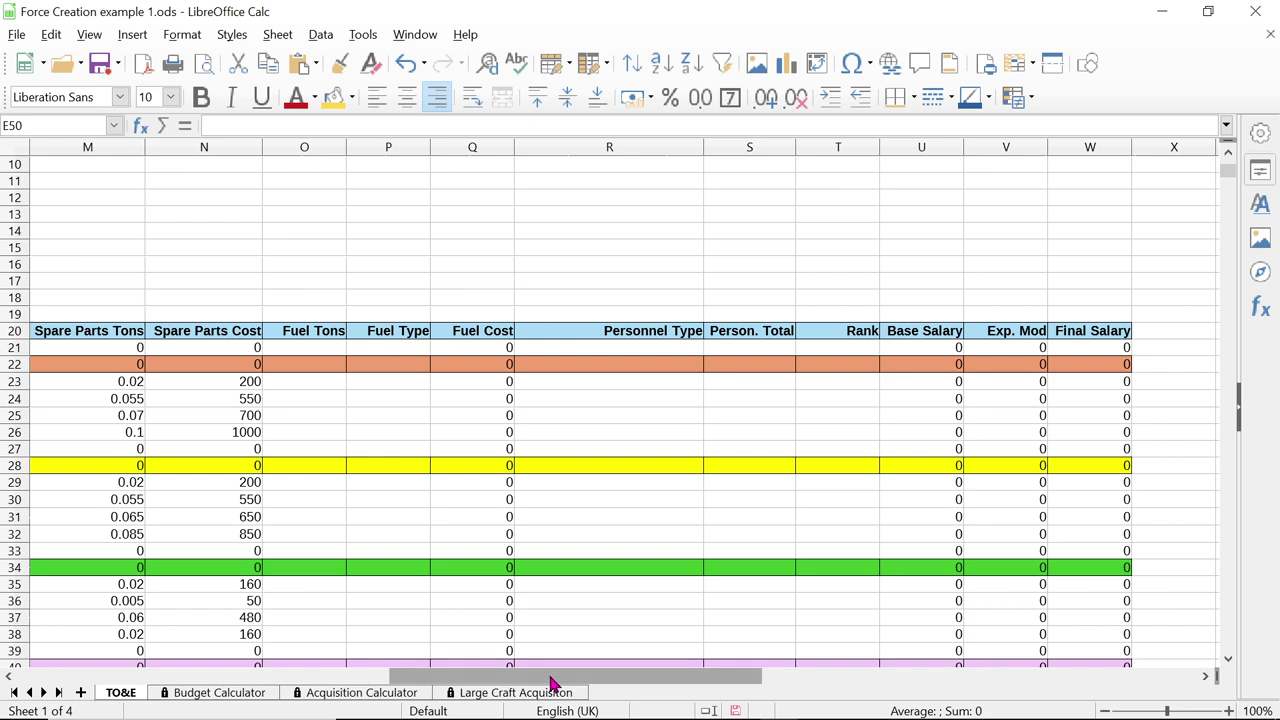
{"action": "left_click_drag", "start_coordinate": [553, 682], "coordinate": [175, 675]}
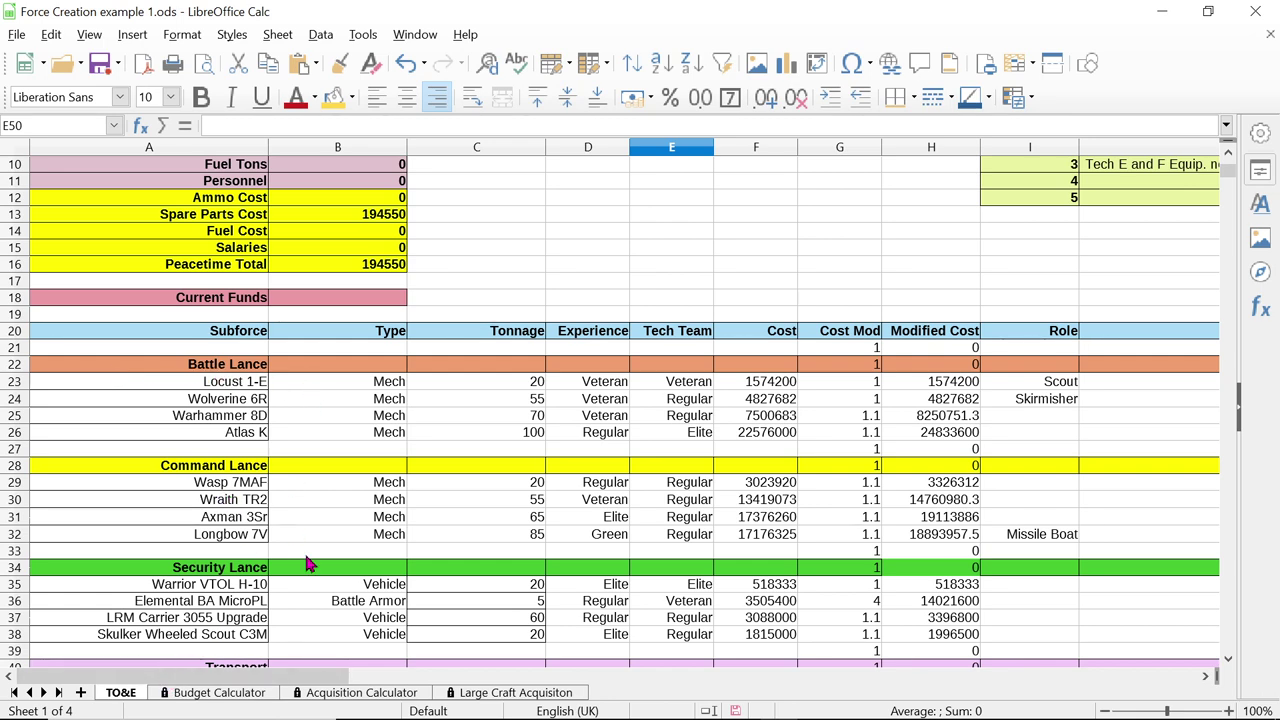
{"action": "left_click_drag", "start_coordinate": [175, 678], "coordinate": [633, 648]}
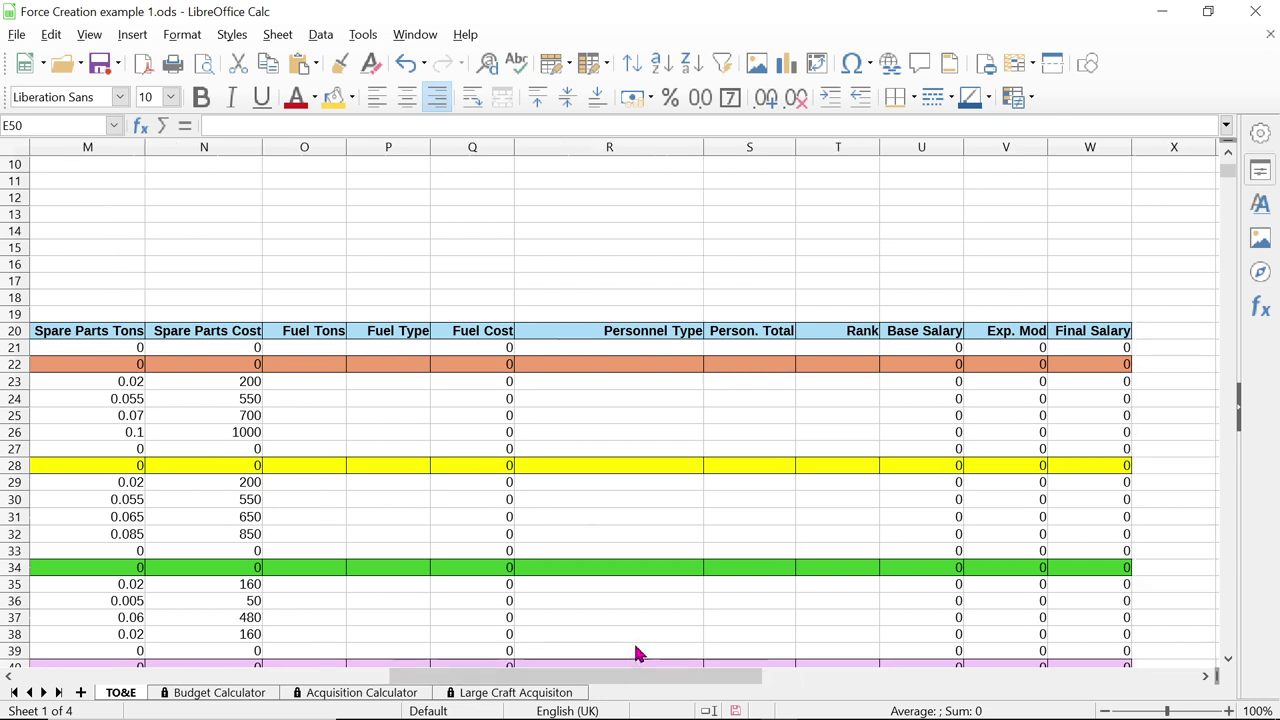
{"action": "left_click", "coordinate": [772, 367]}
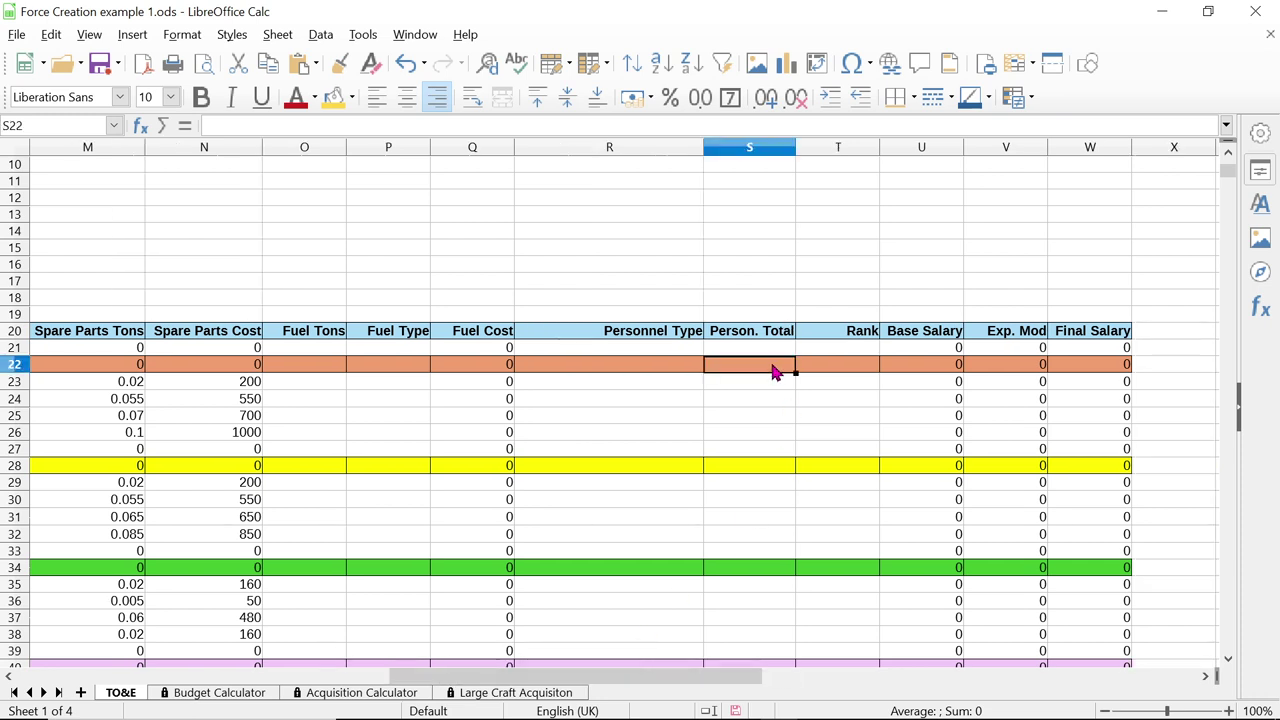
{"action": "type", "text": "1"}
{"action": "key", "text": "BackSpace"}
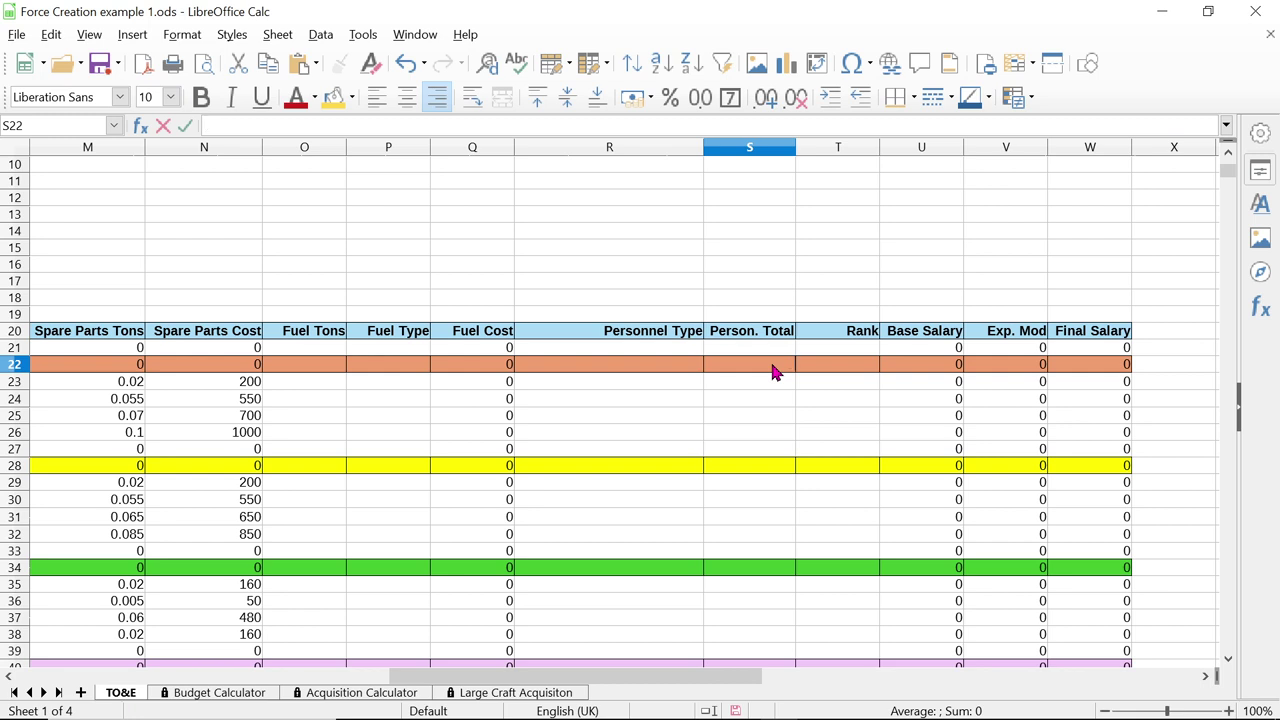
Enter a personnel total of 1 for each of the four Battle Lance mechs, in S23 through S26
{"action": "left_click", "coordinate": [772, 380]}
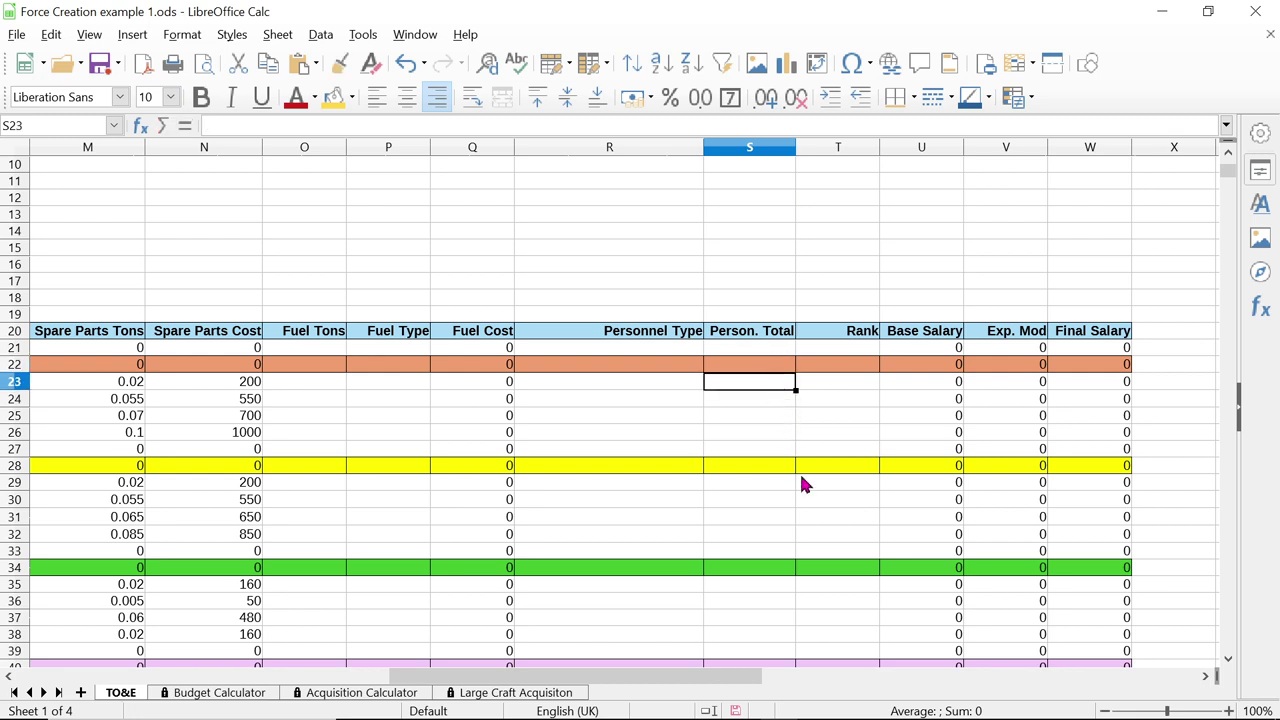
{"action": "type", "text": "1"}
{"action": "key", "text": "Return"}
{"action": "type", "text": "1"}
{"action": "key", "text": "Return"}
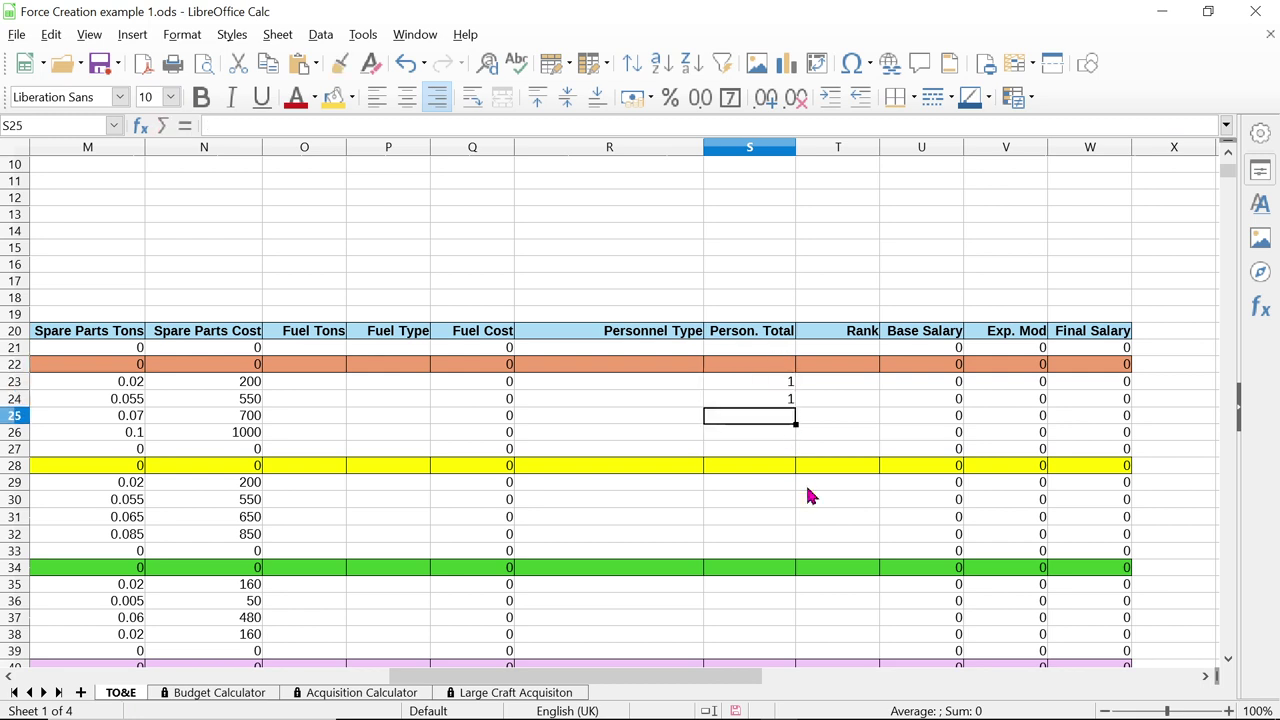
{"action": "type", "text": "1"}
{"action": "key", "text": "Return"}
{"action": "type", "text": "1"}
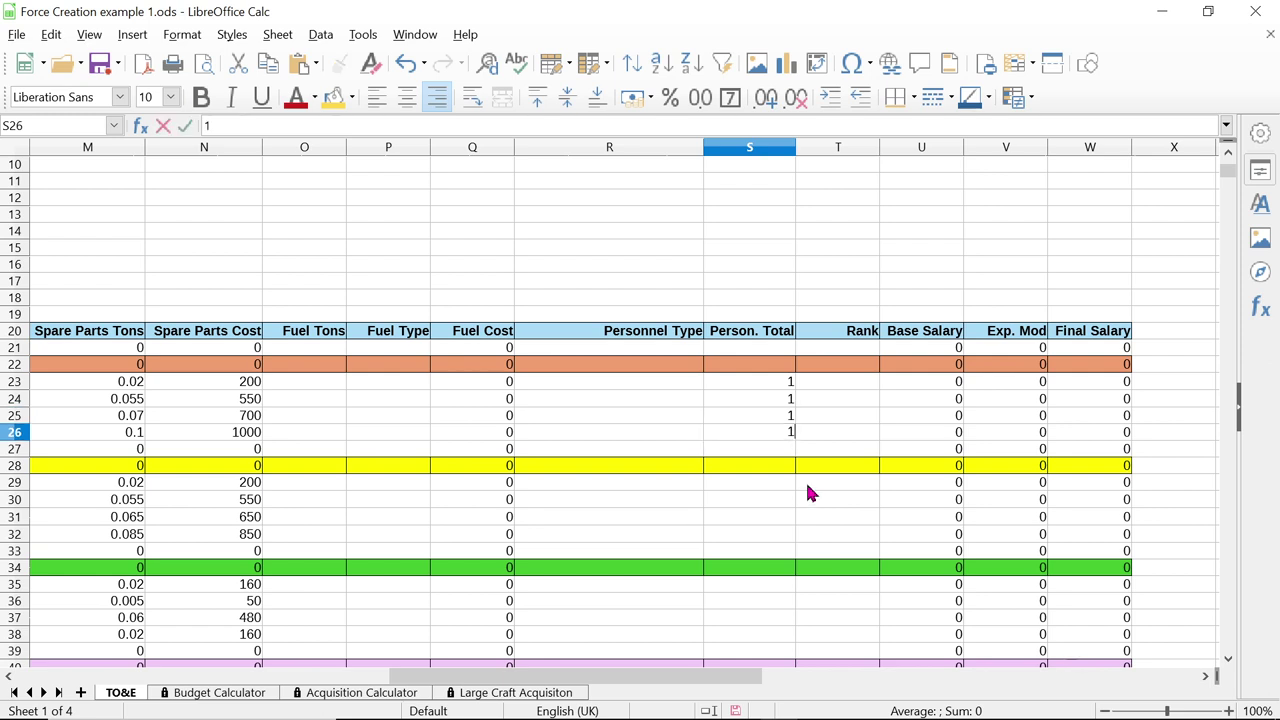
Enter a personnel total of 1 for each of the four Command Lance mechs, in S29 through S32
{"action": "left_click", "coordinate": [781, 486]}
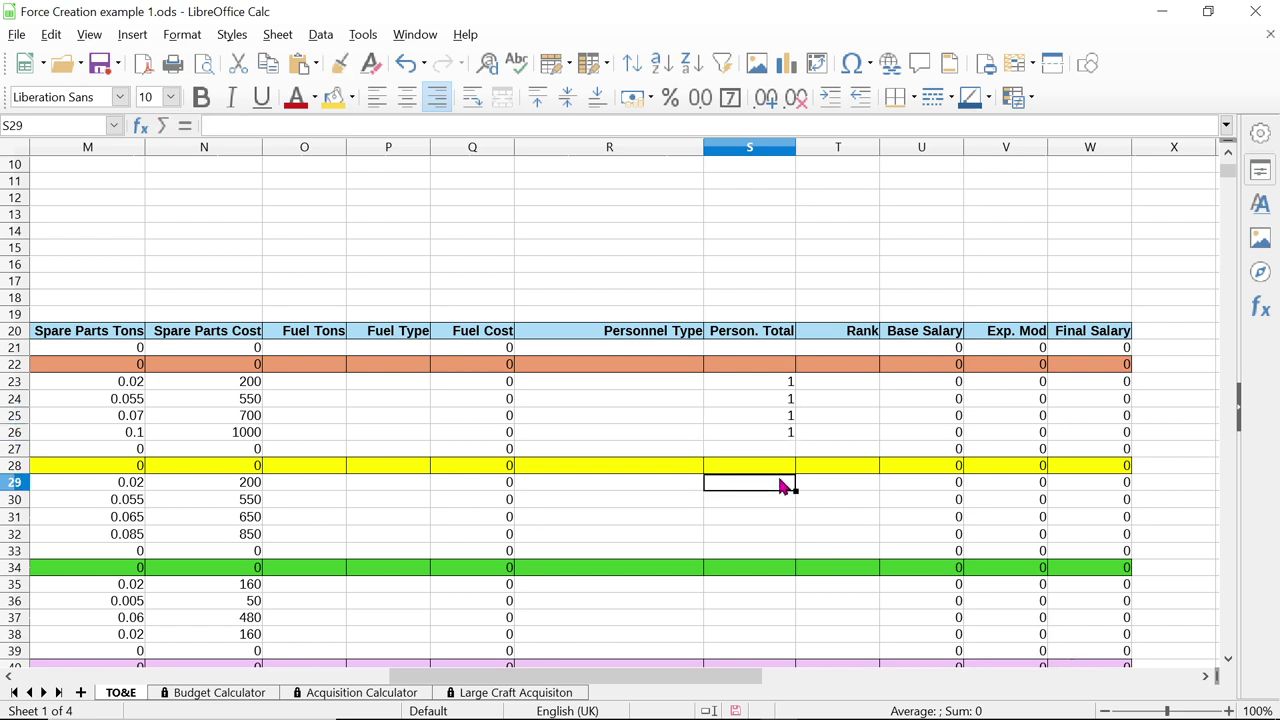
{"action": "type", "text": "1"}
{"action": "key", "text": "Return"}
{"action": "type", "text": "1"}
{"action": "key", "text": "Return"}
{"action": "type", "text": "1"}
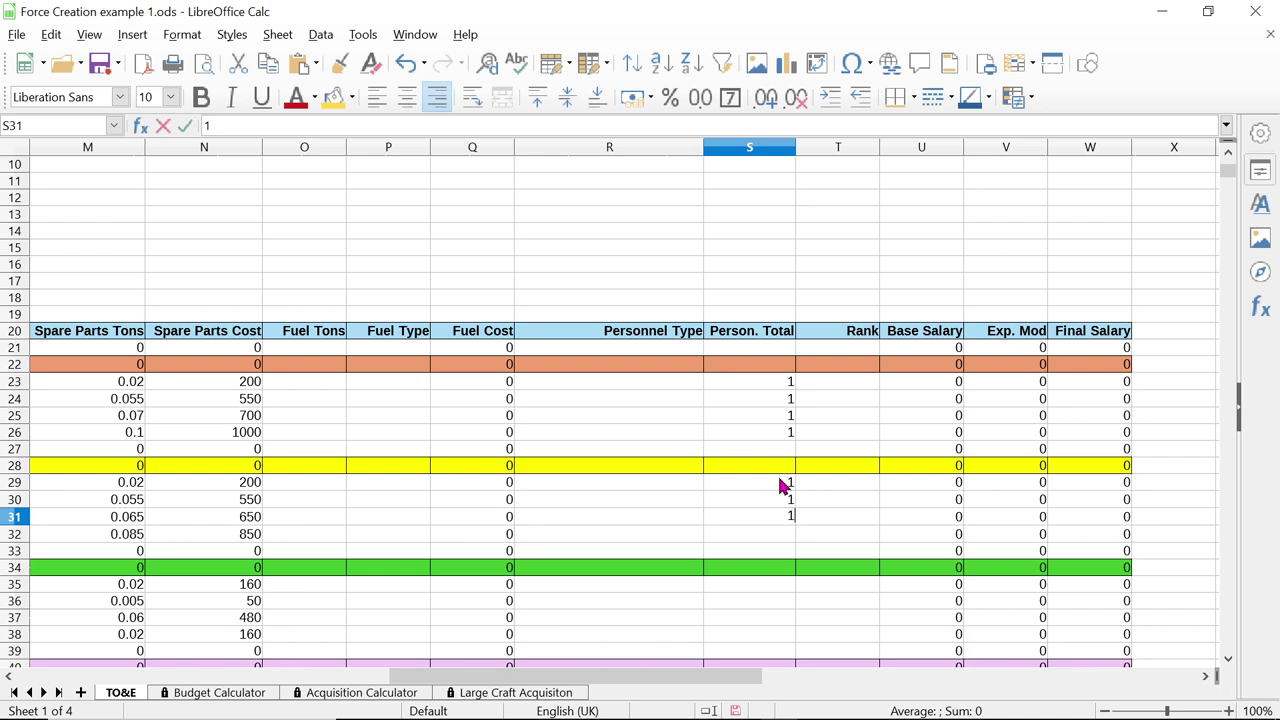
{"action": "key", "text": "Return"}
{"action": "type", "text": "1"}
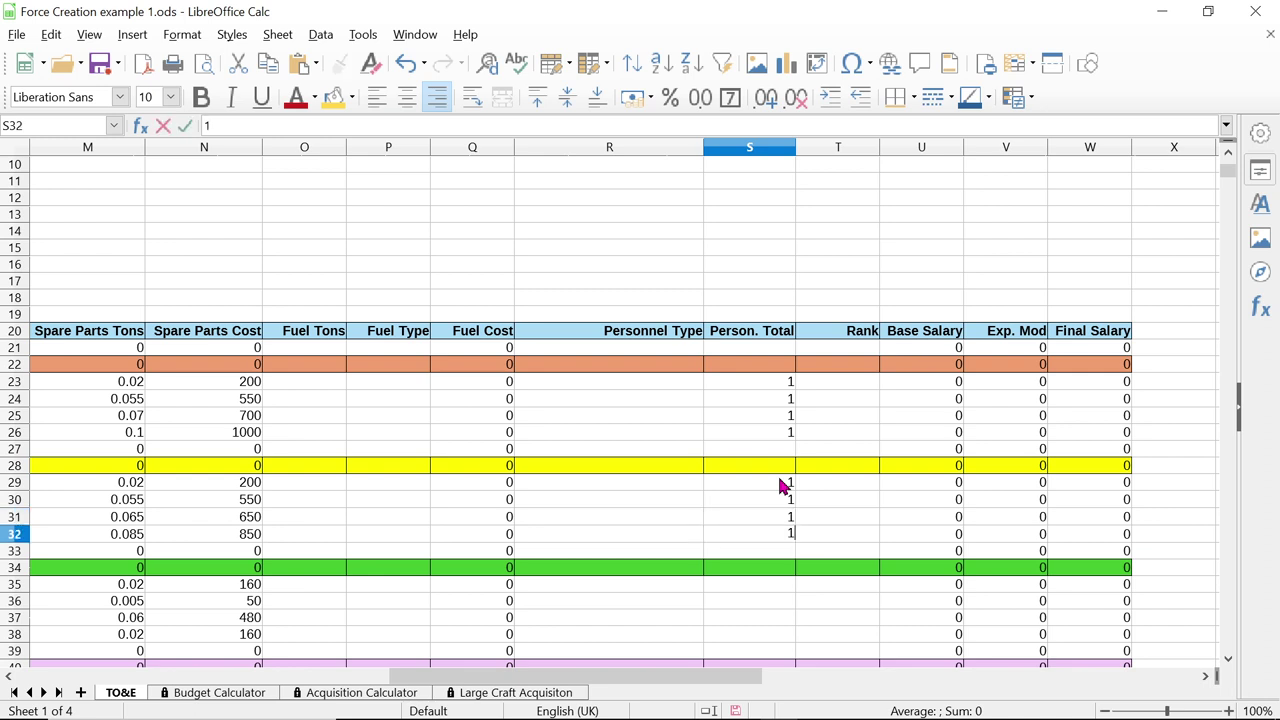
Set the Personnel Type to MechWarrior for all Battle Lance mechs (R23:R26) and Command Lance mechs (R29:R32)
{"action": "left_click", "coordinate": [649, 381]}
{"action": "left_click", "coordinate": [712, 381]}
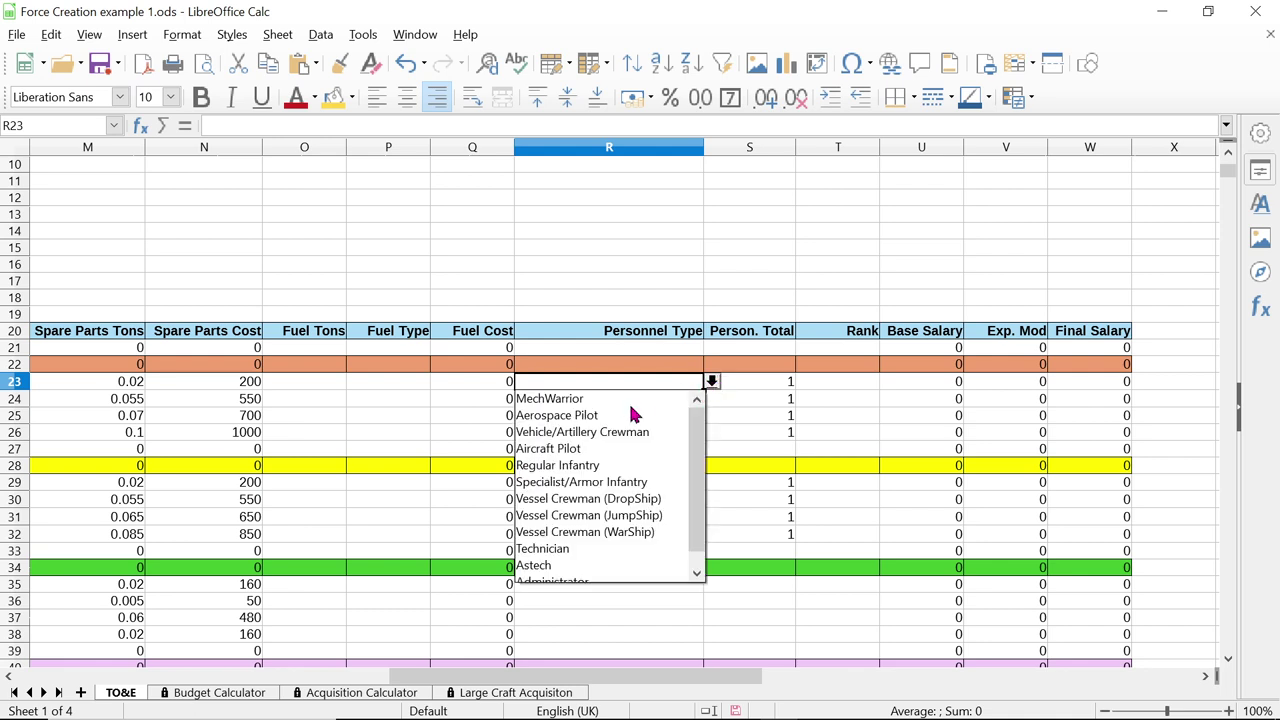
{"action": "left_click", "coordinate": [591, 400]}
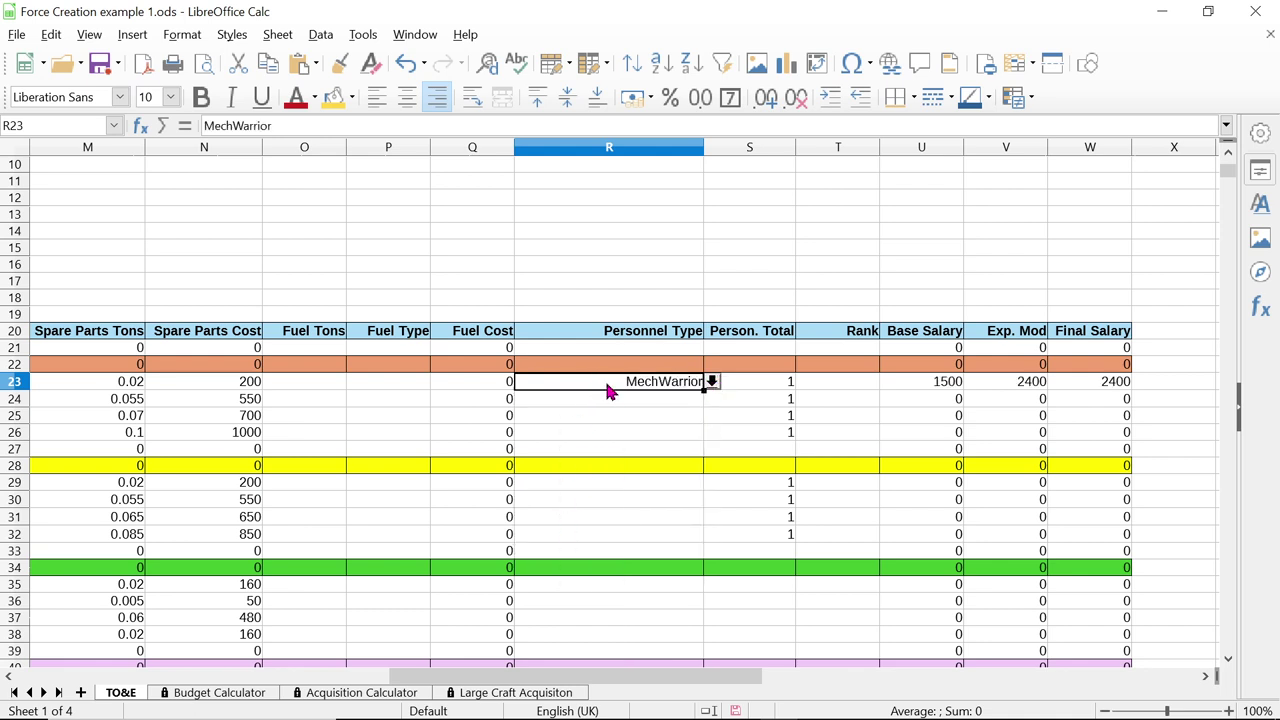
{"action": "key", "text": "ctrl+c"}
{"action": "left_click_drag", "start_coordinate": [612, 396], "coordinate": [623, 443]}
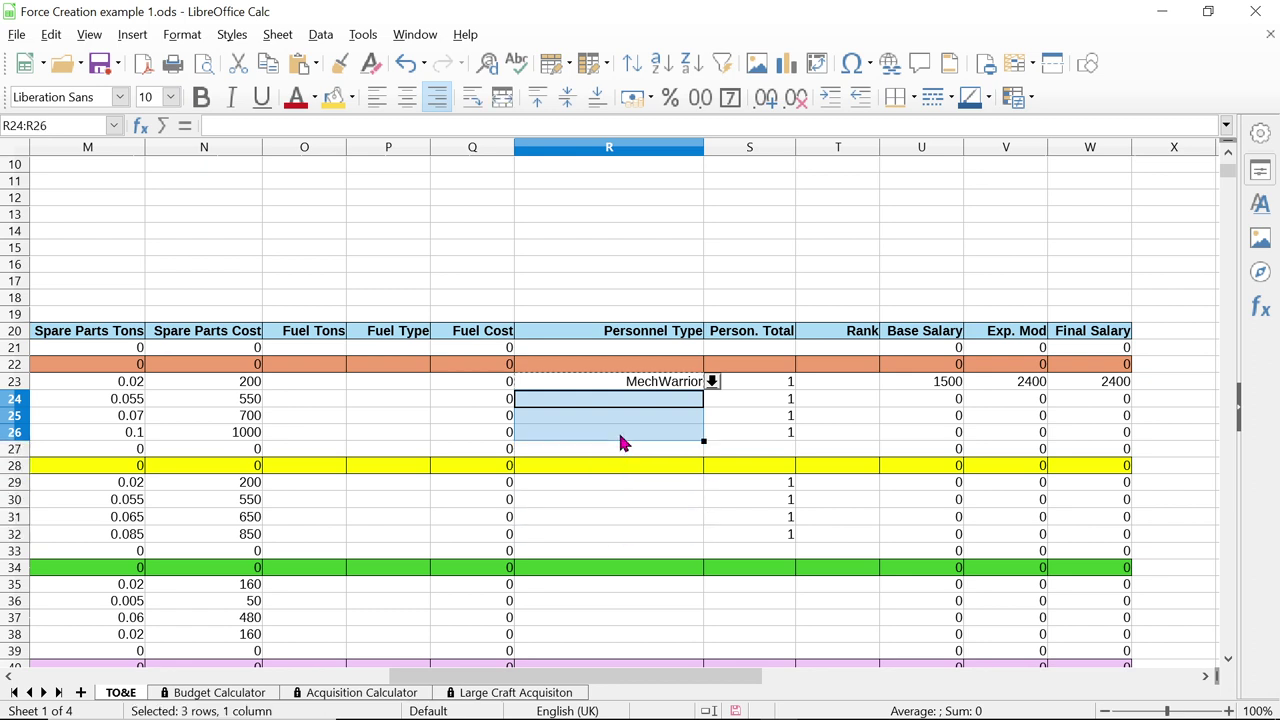
{"action": "key", "text": "ctrl+v"}
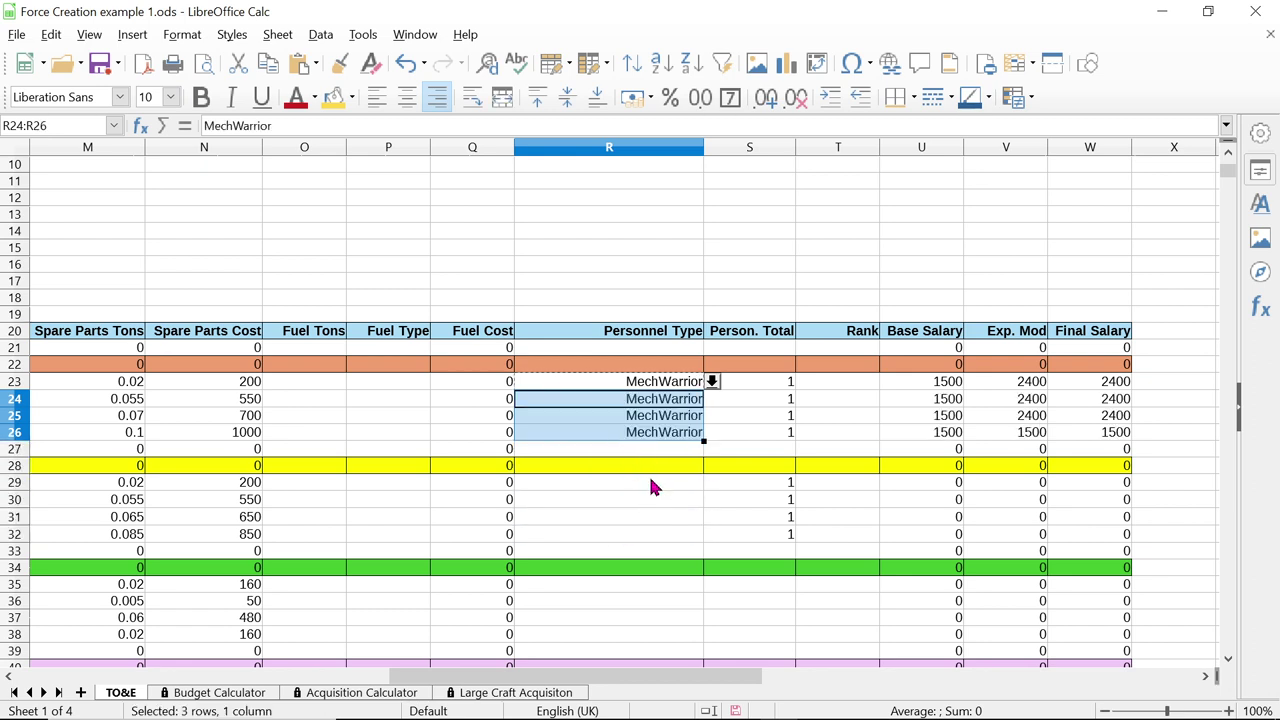
{"action": "left_click_drag", "start_coordinate": [650, 482], "coordinate": [657, 540]}
{"action": "key", "text": "ctrl+v"}
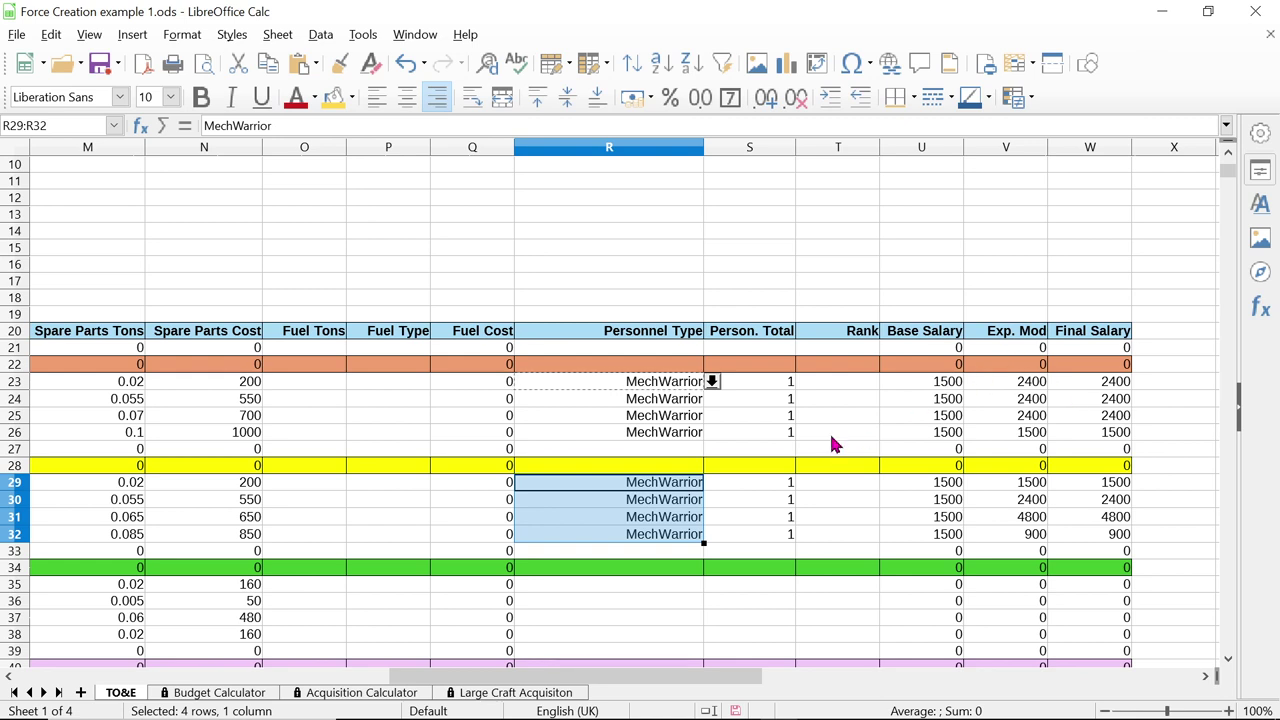
Check the Warrior VTOL H-10 row in the Security Lance and enter 2 as its personnel total in S35
{"action": "scroll", "coordinate": [831, 443], "scroll_direction": "down", "scroll_amount": 1}
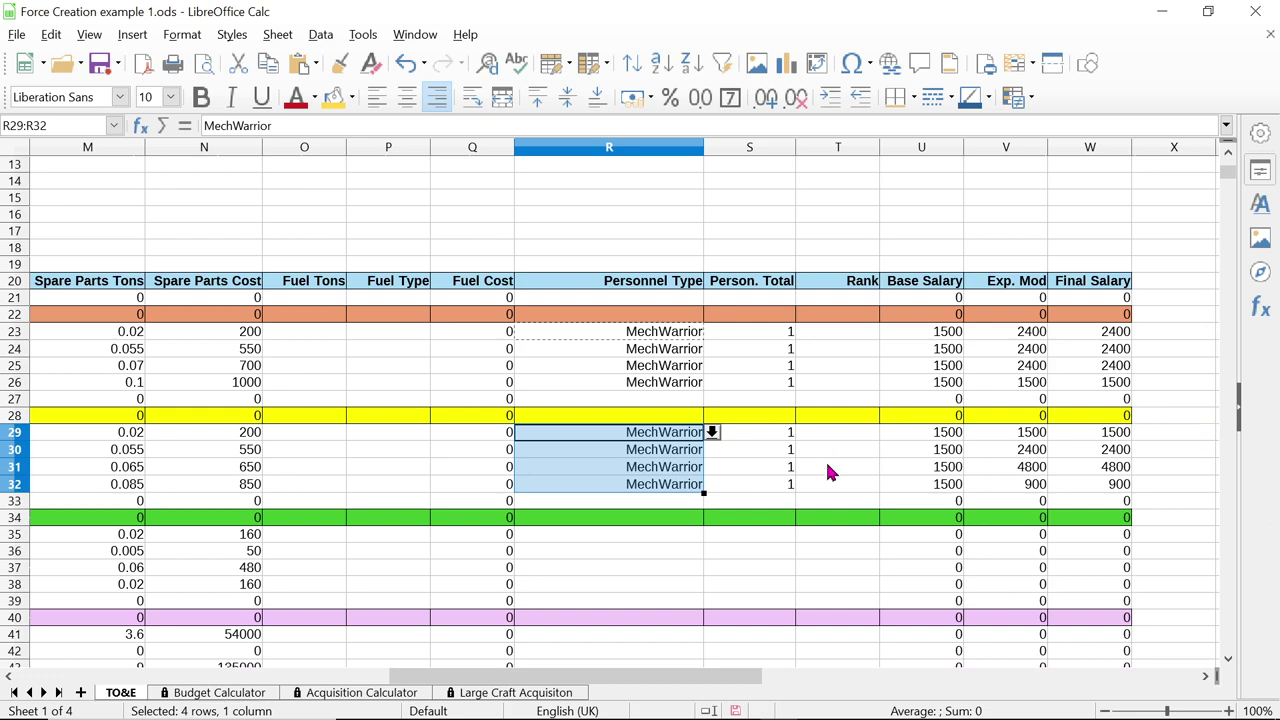
{"action": "left_click", "coordinate": [672, 545]}
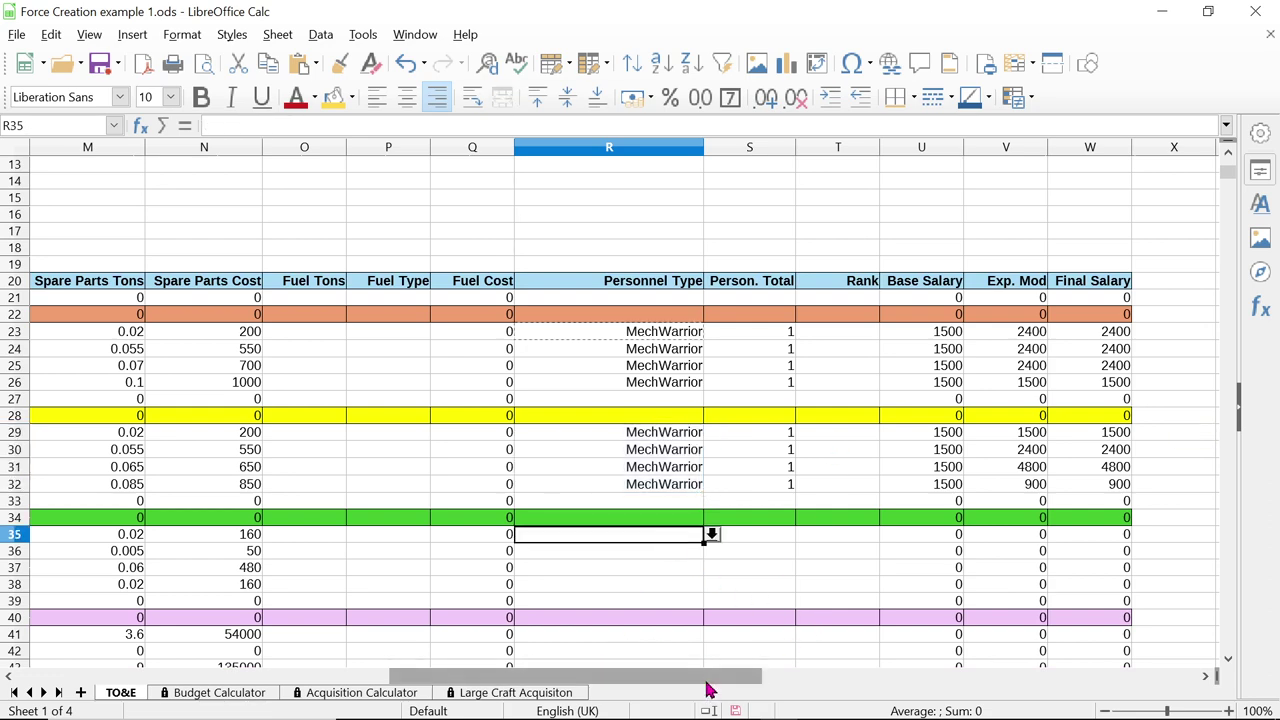
{"action": "left_click_drag", "start_coordinate": [709, 680], "coordinate": [330, 677]}
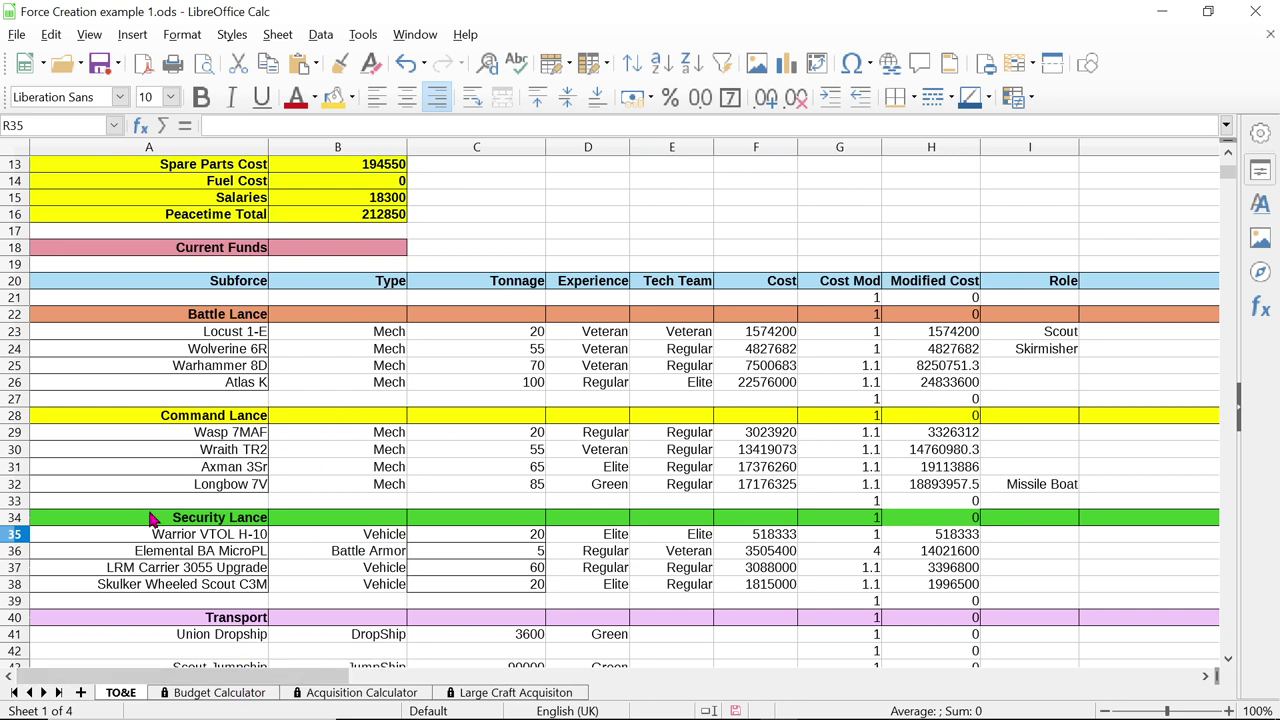
{"action": "left_click", "coordinate": [168, 536]}
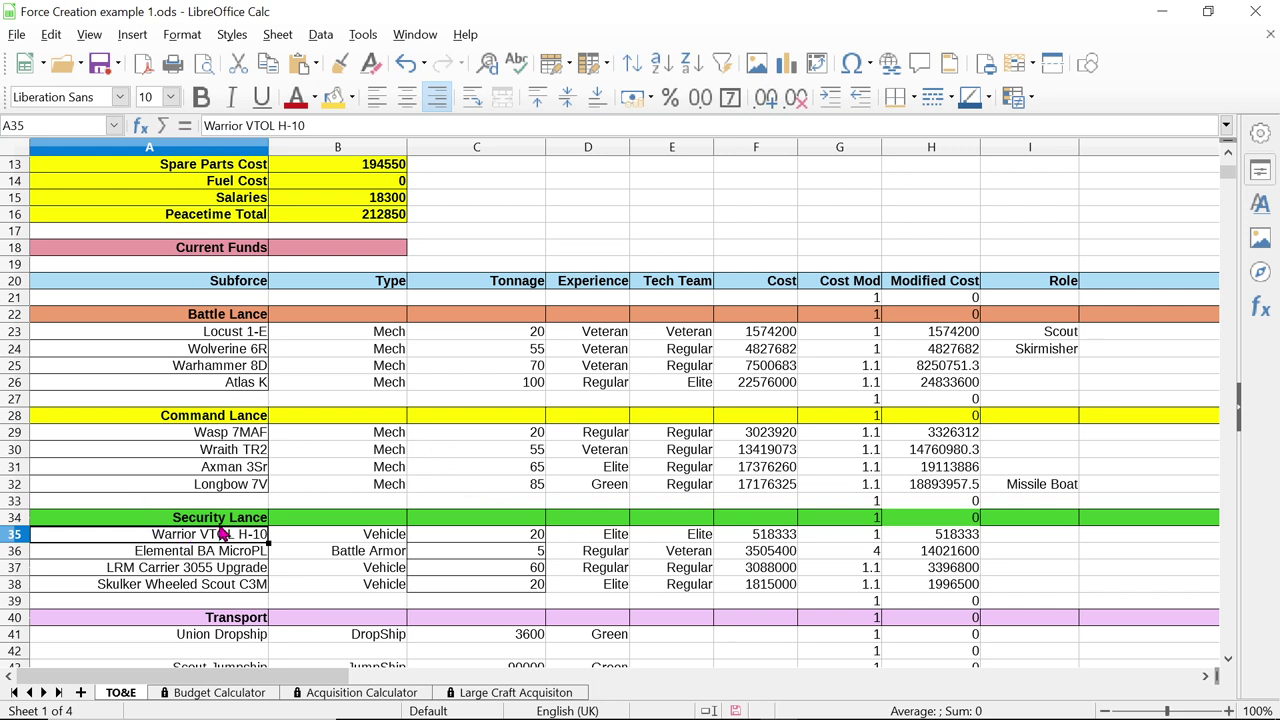
{"action": "left_click", "coordinate": [491, 537]}
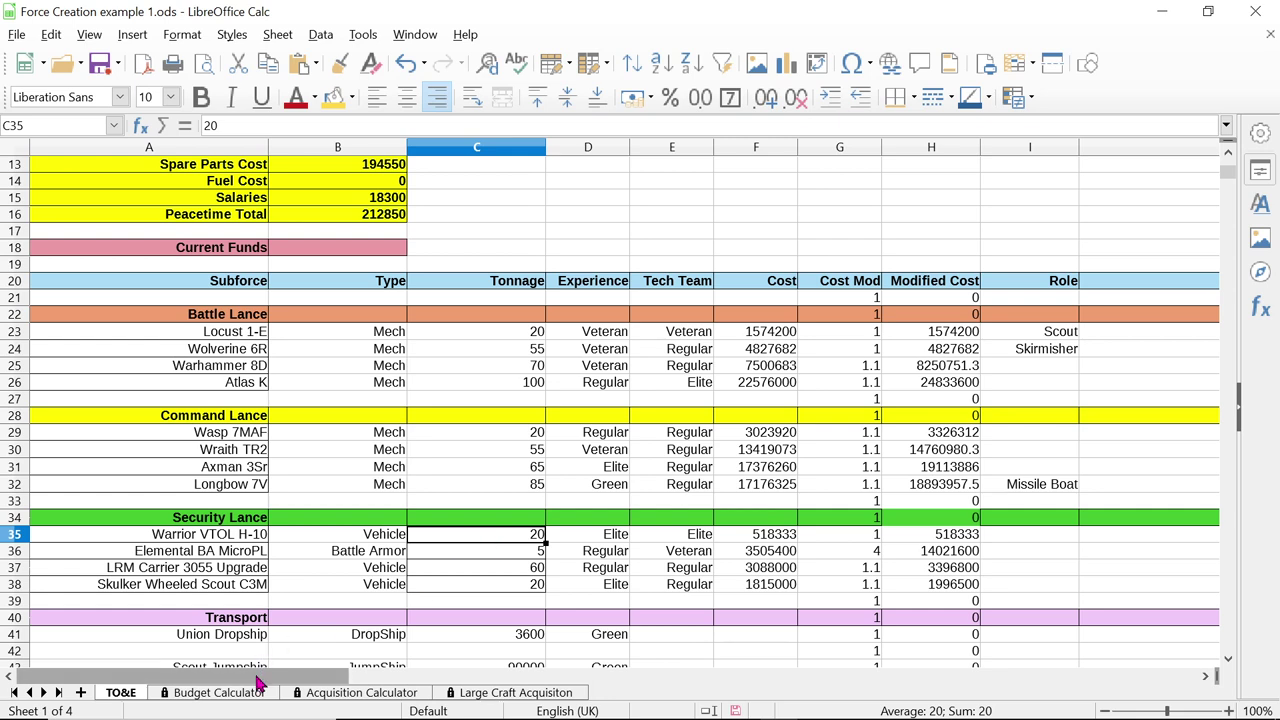
{"action": "left_click_drag", "start_coordinate": [257, 680], "coordinate": [463, 688]}
{"action": "left_click_drag", "start_coordinate": [655, 690], "coordinate": [751, 691]}
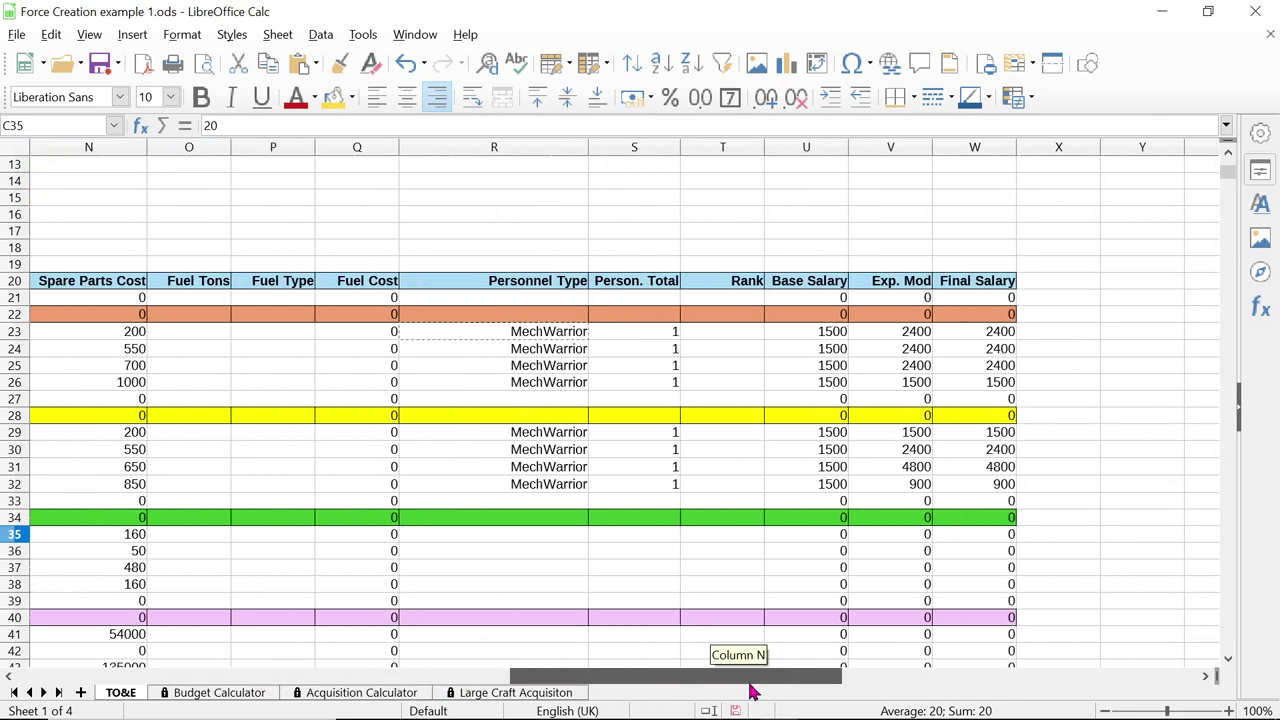
{"action": "left_click", "coordinate": [668, 540]}
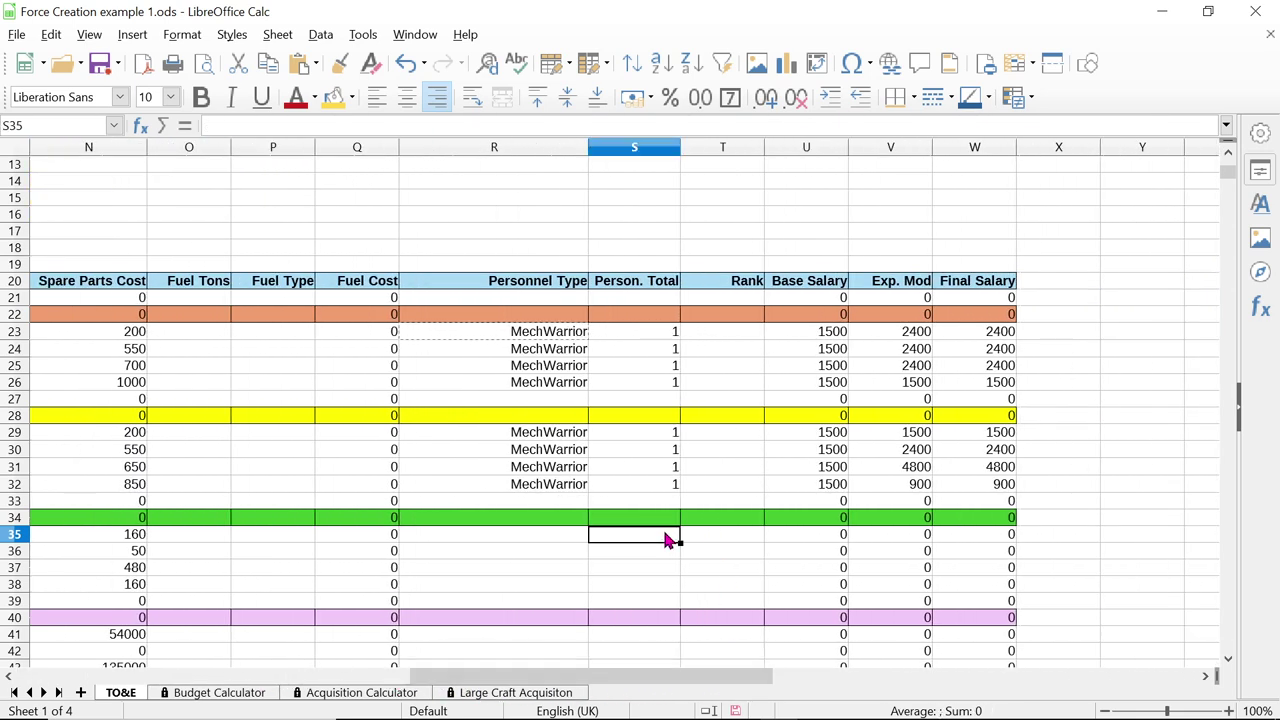
{"action": "type", "text": "2"}
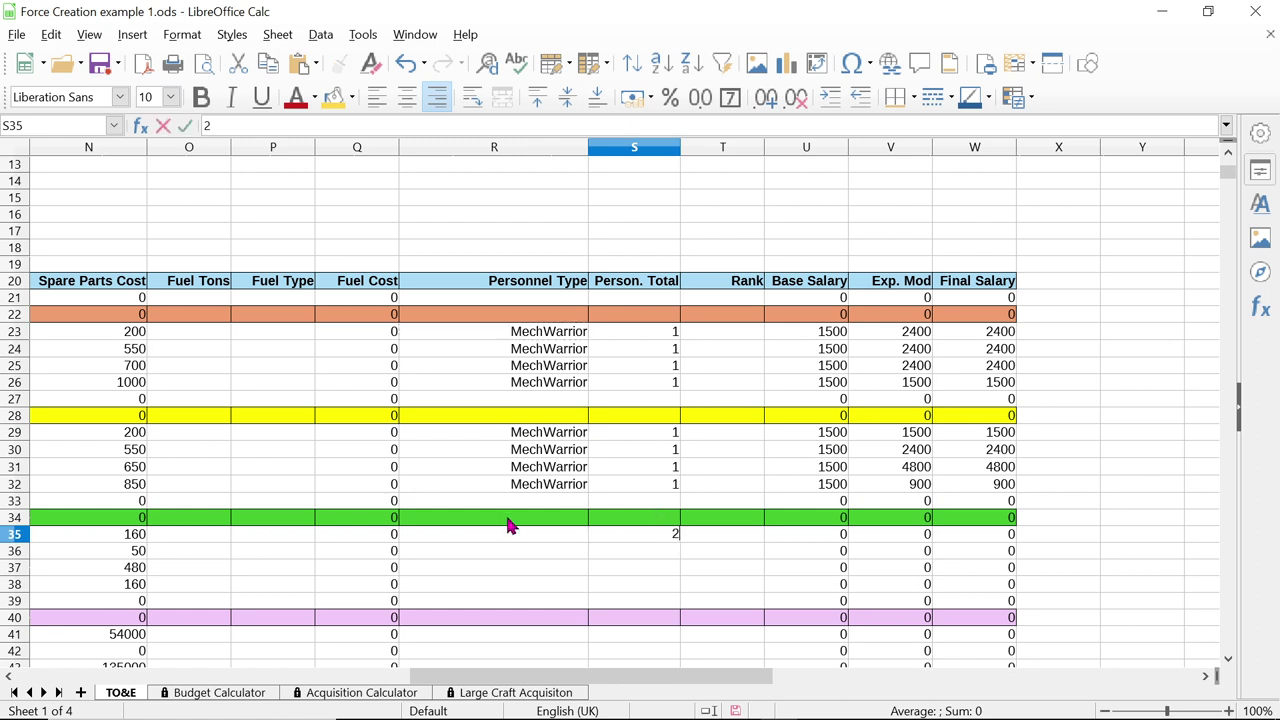
Set the Personnel Type of the Warrior VTOL H-10 in R35 to Vehicle/Artillery Crewman
{"action": "left_click", "coordinate": [532, 546]}
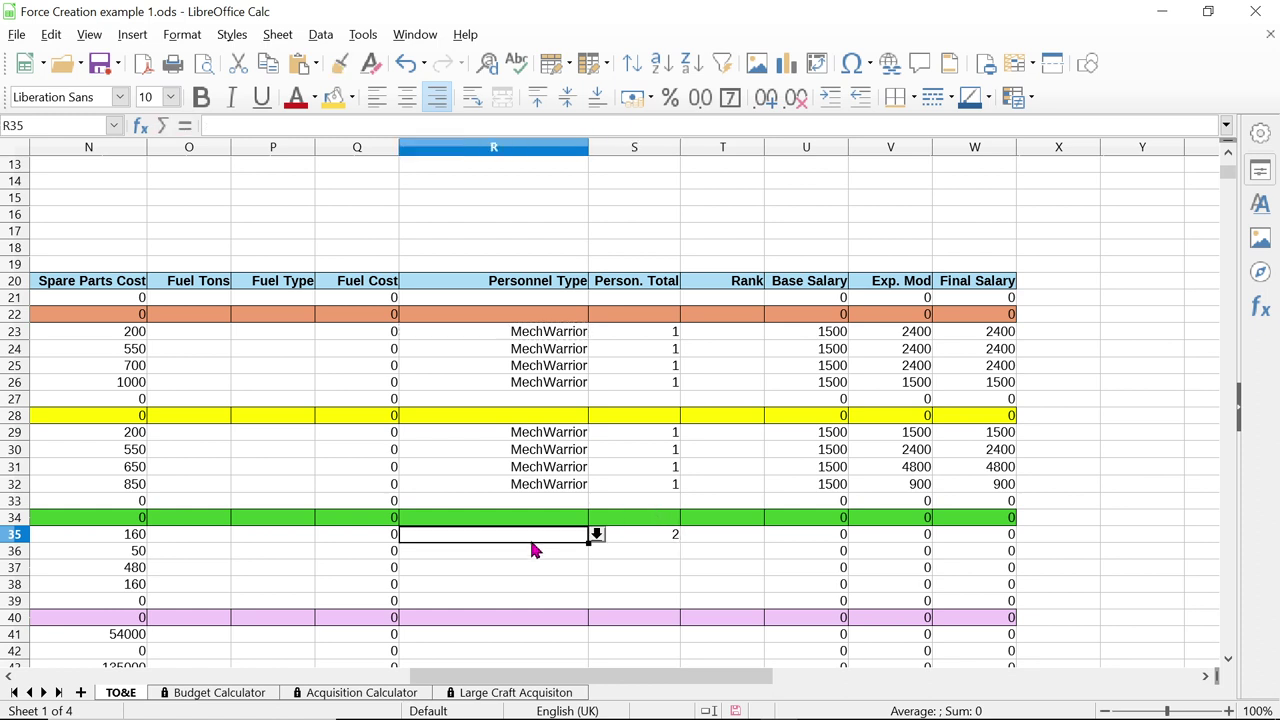
{"action": "left_click", "coordinate": [596, 536]}
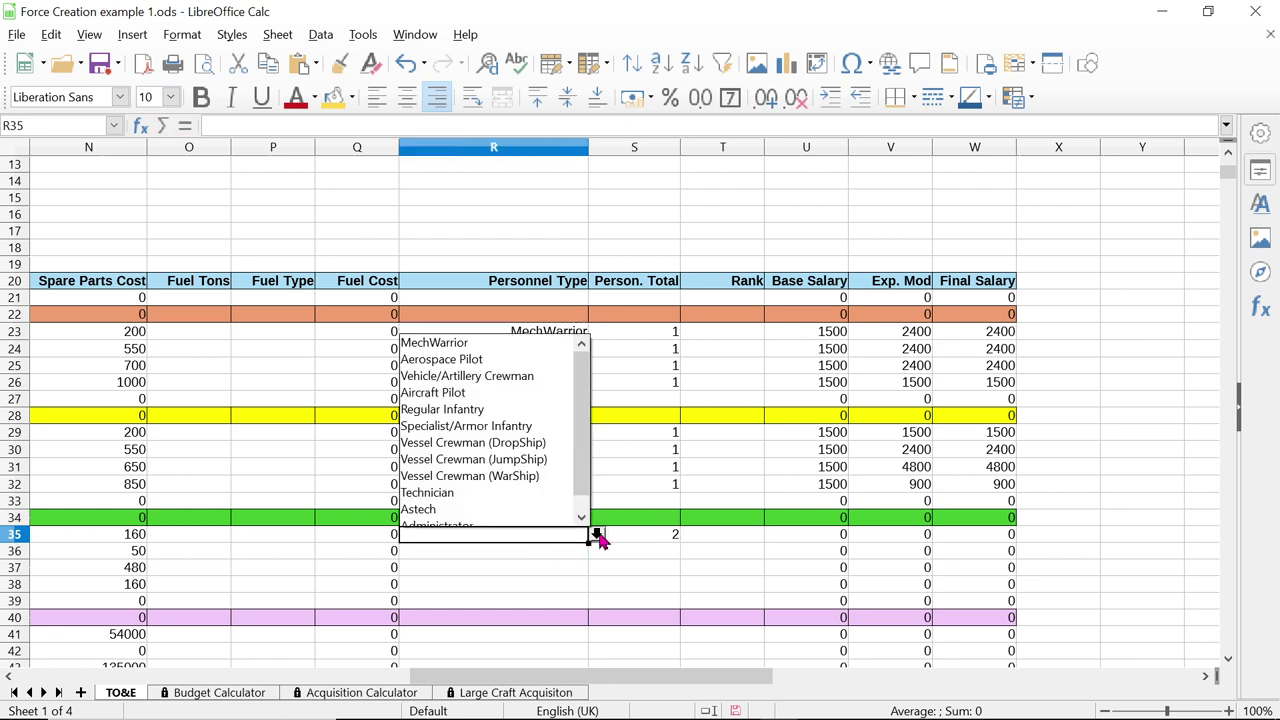
{"action": "left_click", "coordinate": [532, 377]}
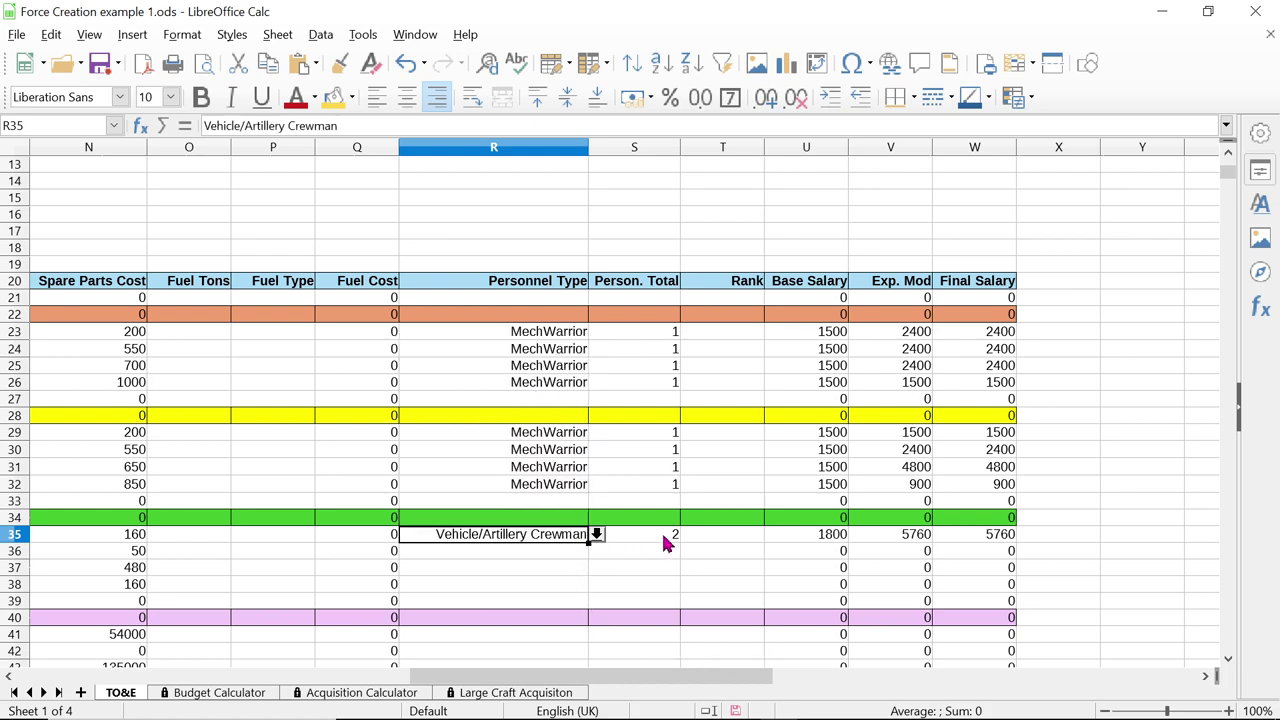
For the Elemental BA MicroPL in row 36, enter a personnel total of 5 and set its Personnel Type to Specialist/Armor Infantry
{"action": "left_click_drag", "start_coordinate": [594, 678], "coordinate": [146, 668]}
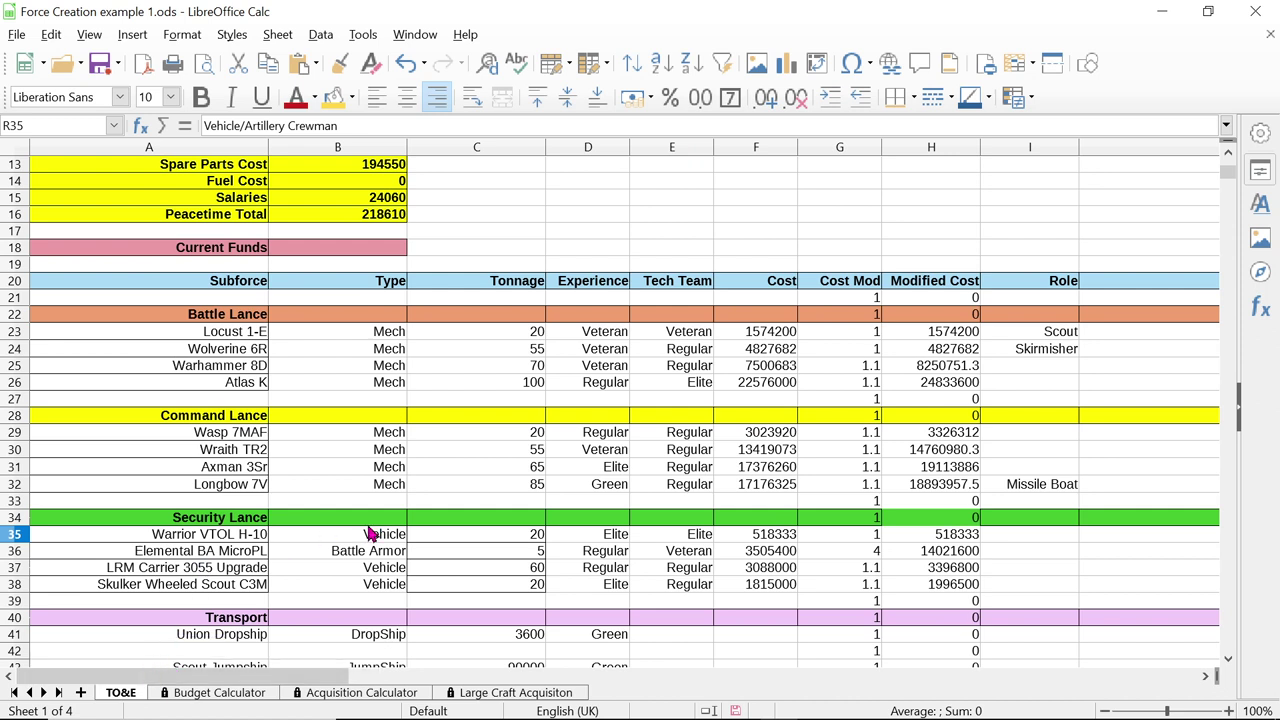
{"action": "left_click", "coordinate": [233, 558]}
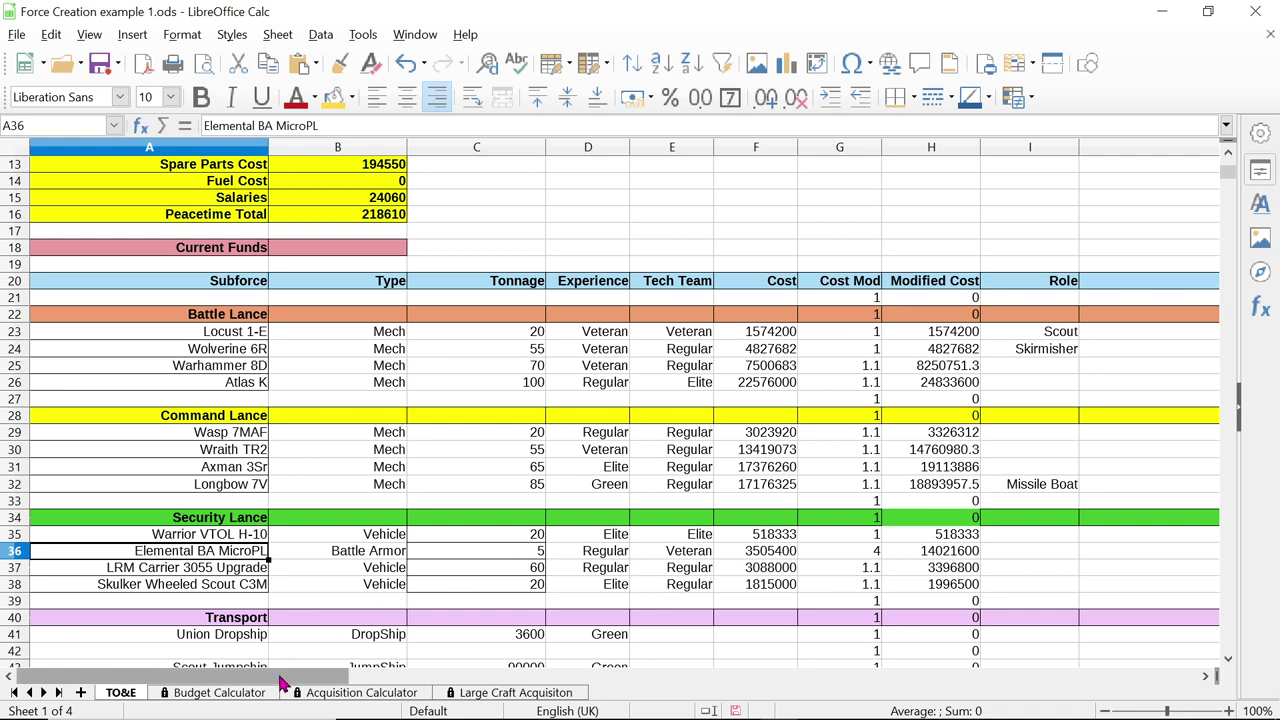
{"action": "left_click_drag", "start_coordinate": [283, 683], "coordinate": [777, 663]}
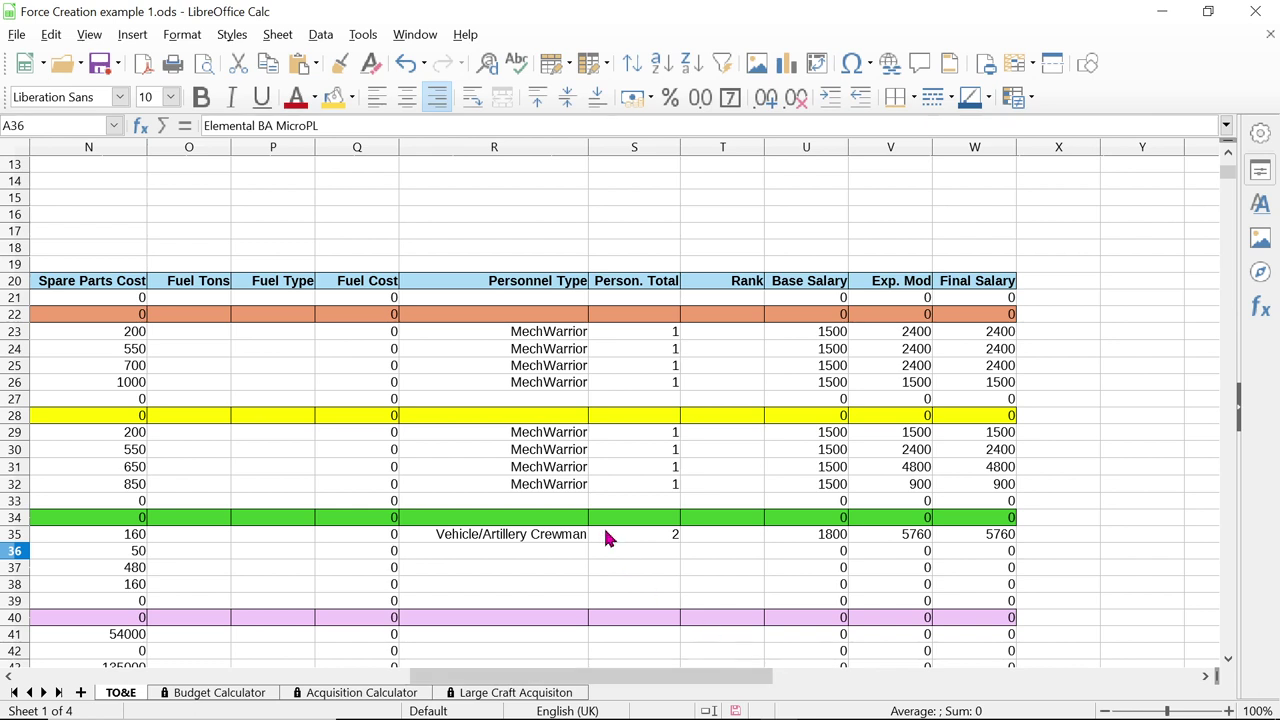
{"action": "left_click", "coordinate": [626, 554]}
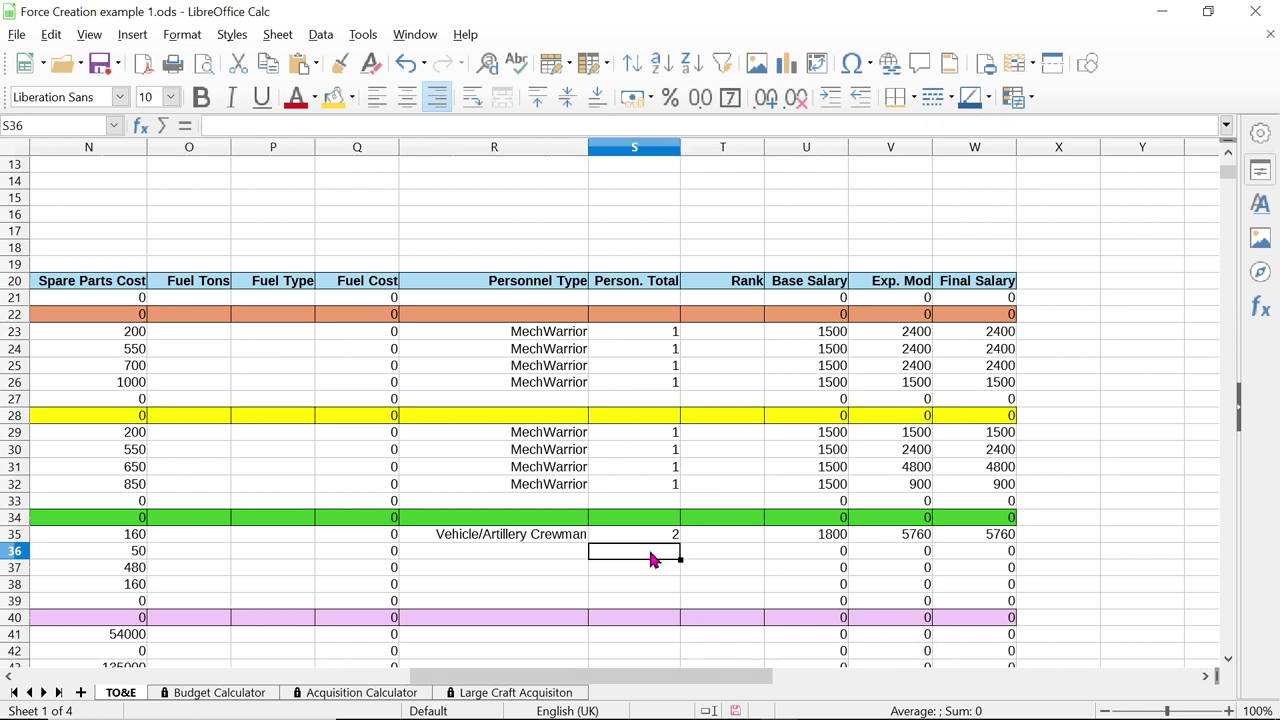
{"action": "type", "text": "5"}
{"action": "left_click", "coordinate": [580, 557]}
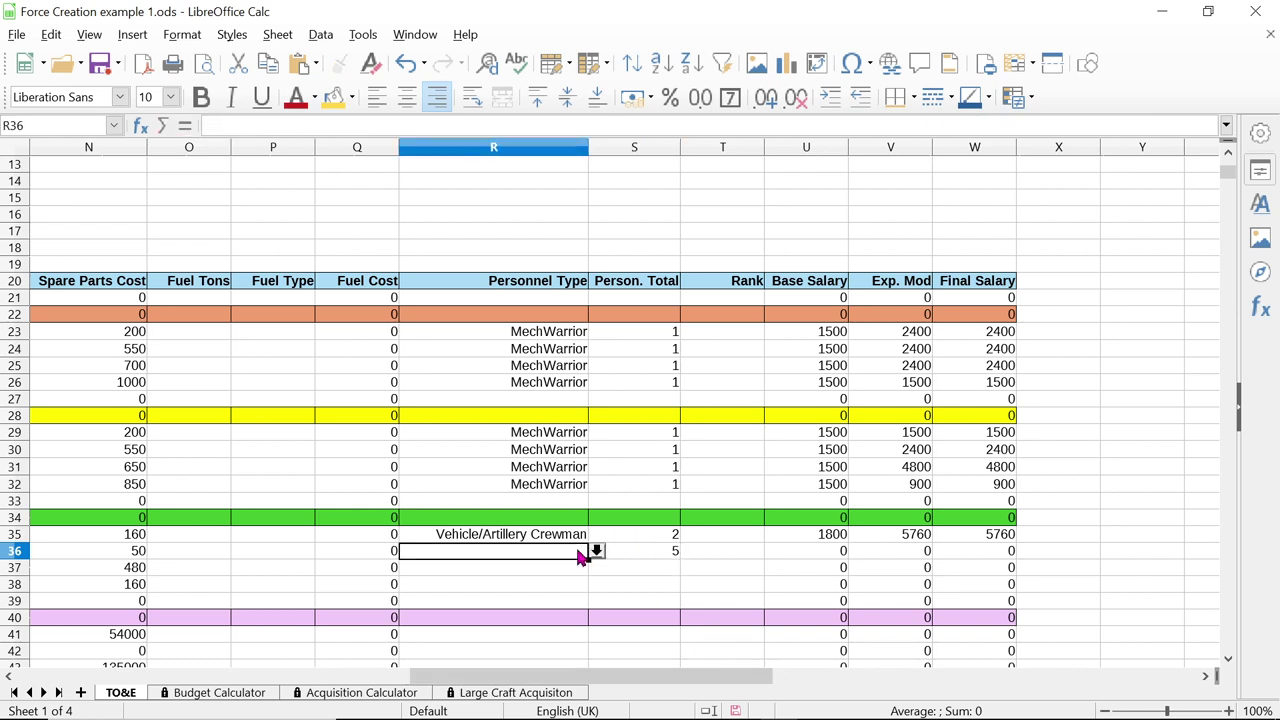
{"action": "left_click", "coordinate": [596, 551]}
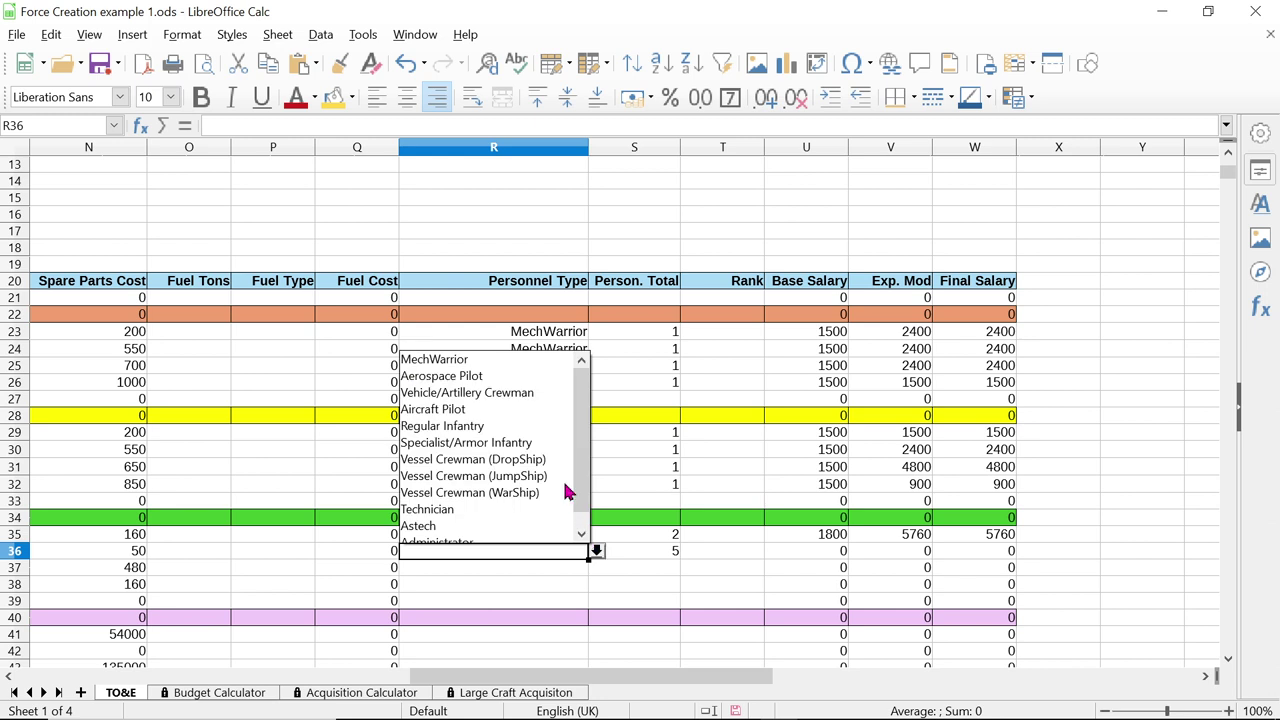
{"action": "left_click", "coordinate": [511, 444]}
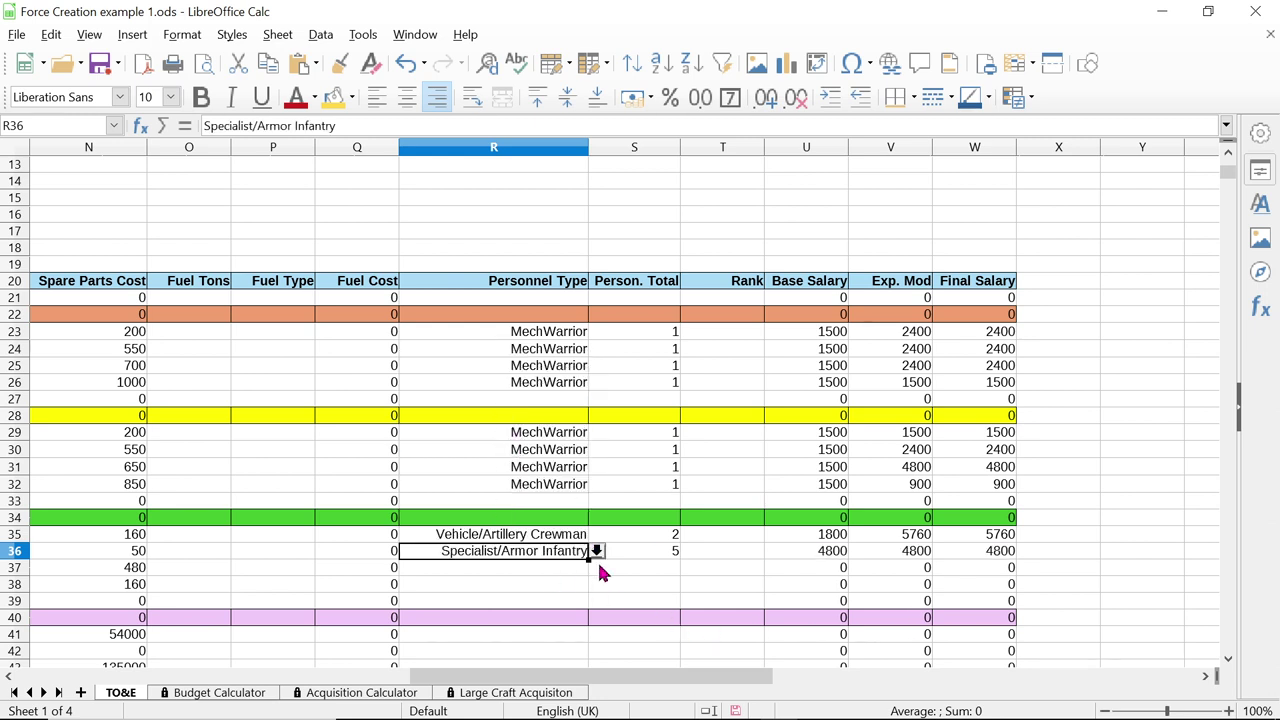
For the LRM Carrier 3055 Upgrade in row 37, enter a personnel total of 4 and set its Personnel Type to Vehicle/Artillery Crewman
{"action": "left_click_drag", "start_coordinate": [603, 678], "coordinate": [200, 672]}
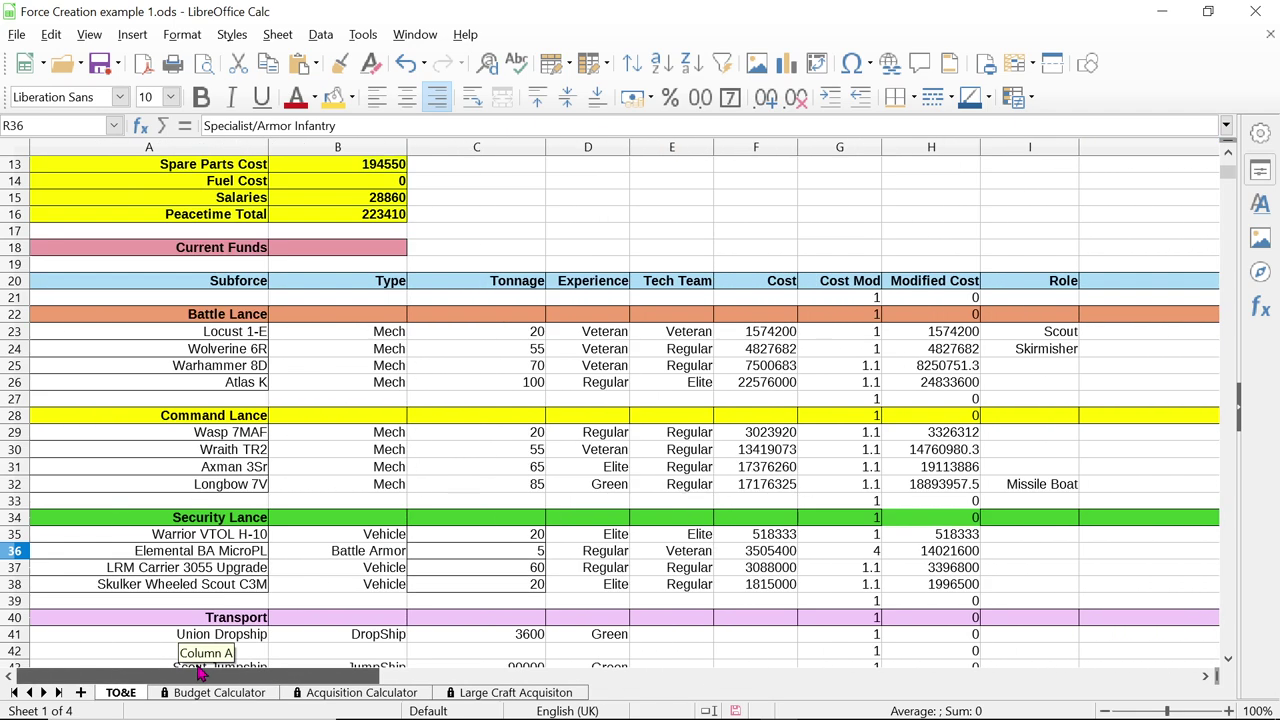
{"action": "left_click", "coordinate": [195, 574]}
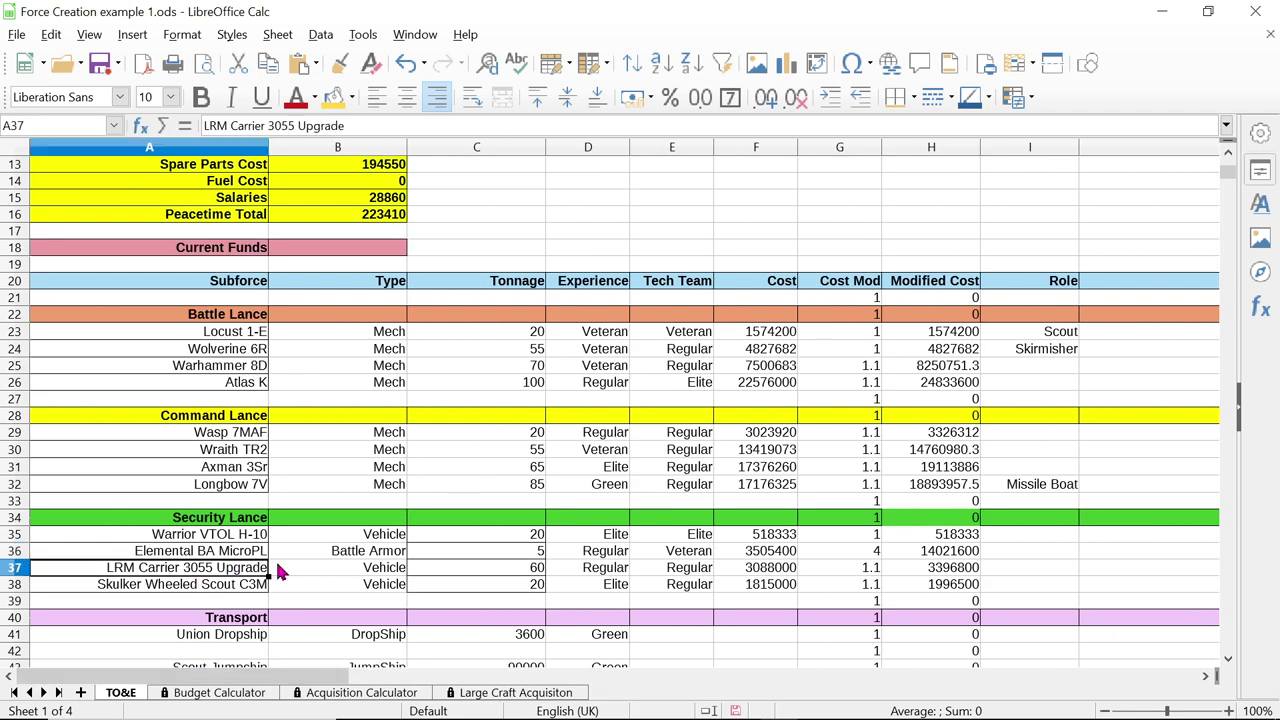
{"action": "left_click", "coordinate": [528, 568]}
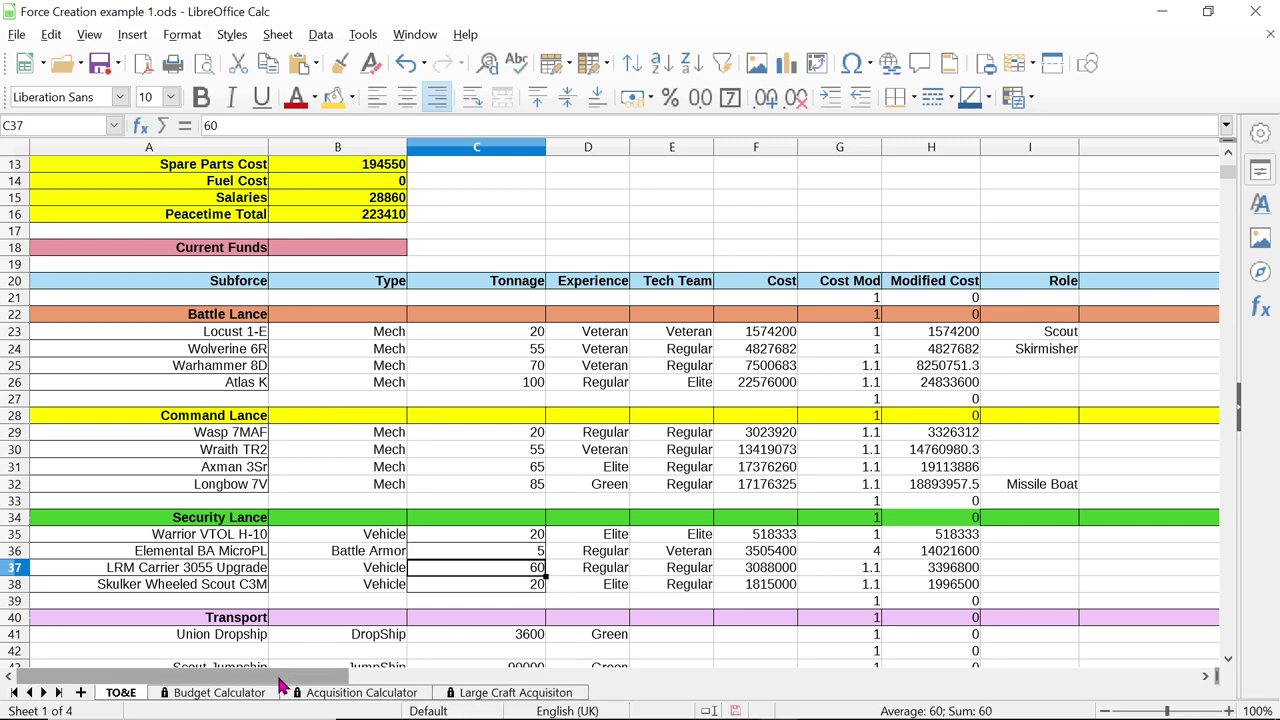
{"action": "left_click_drag", "start_coordinate": [280, 686], "coordinate": [750, 686]}
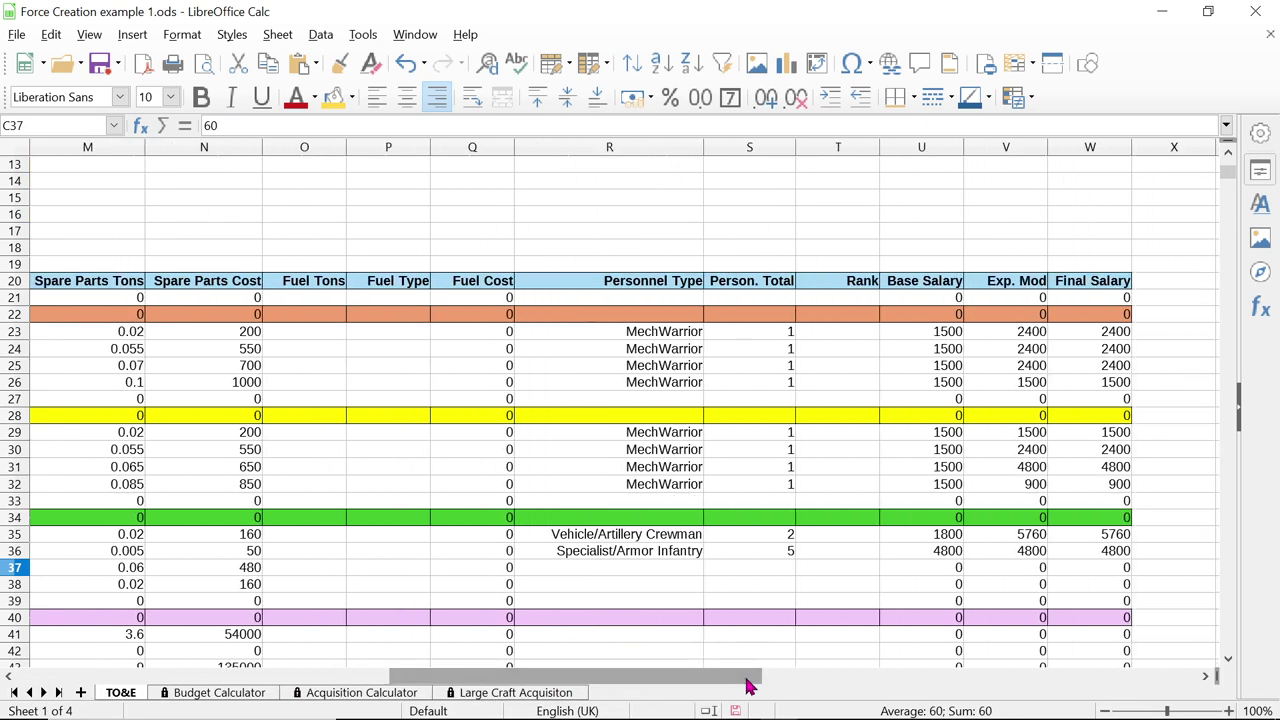
{"action": "left_click", "coordinate": [768, 566]}
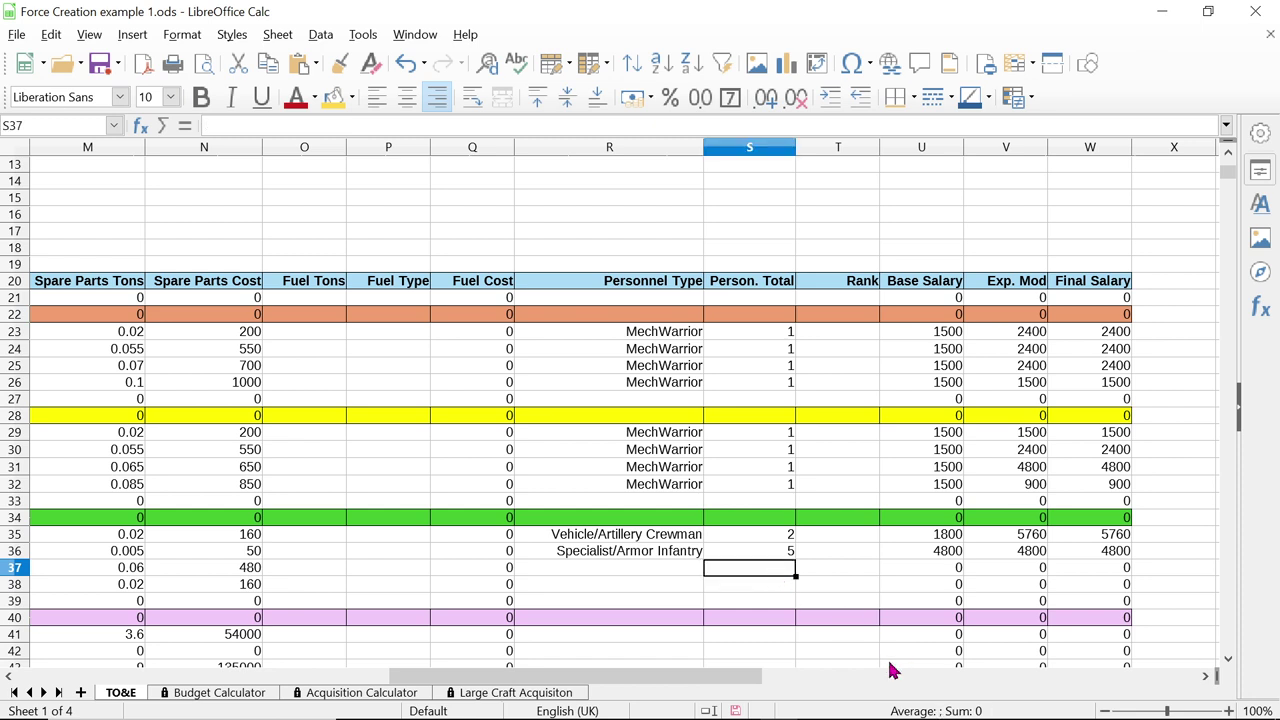
{"action": "type", "text": "4"}
{"action": "left_click", "coordinate": [619, 566]}
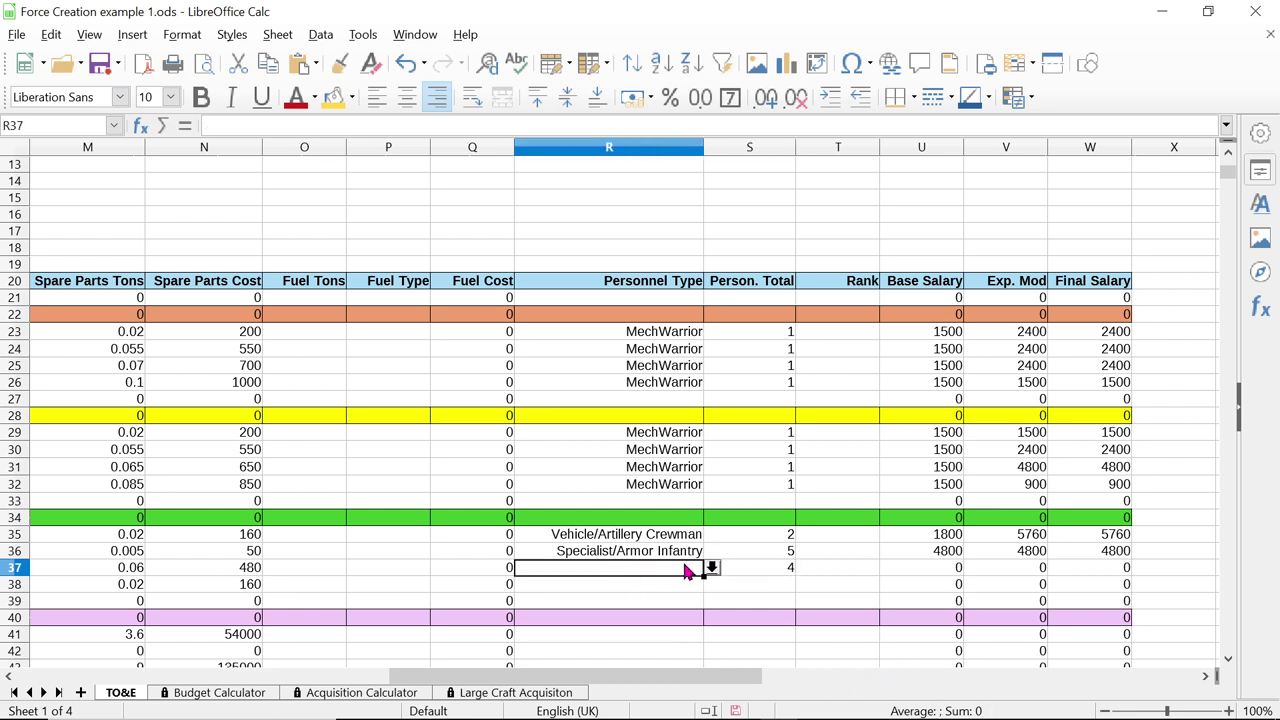
{"action": "left_click", "coordinate": [711, 568]}
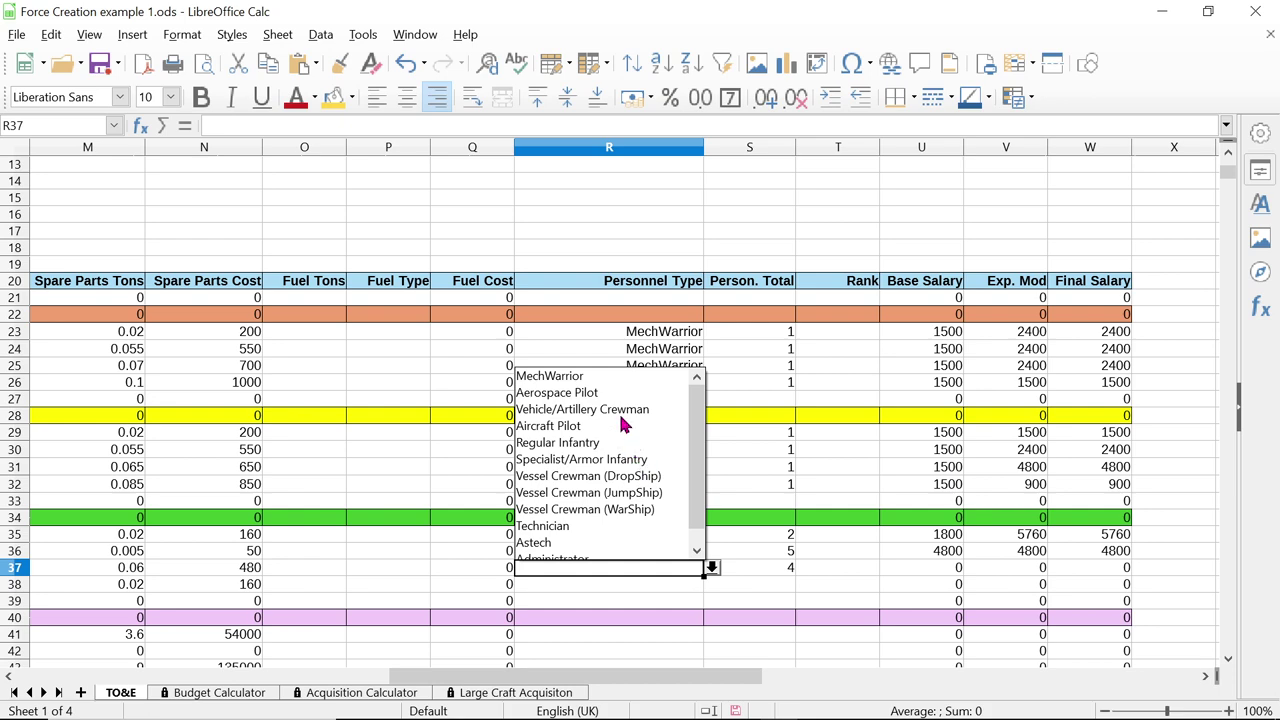
{"action": "left_click", "coordinate": [622, 410]}
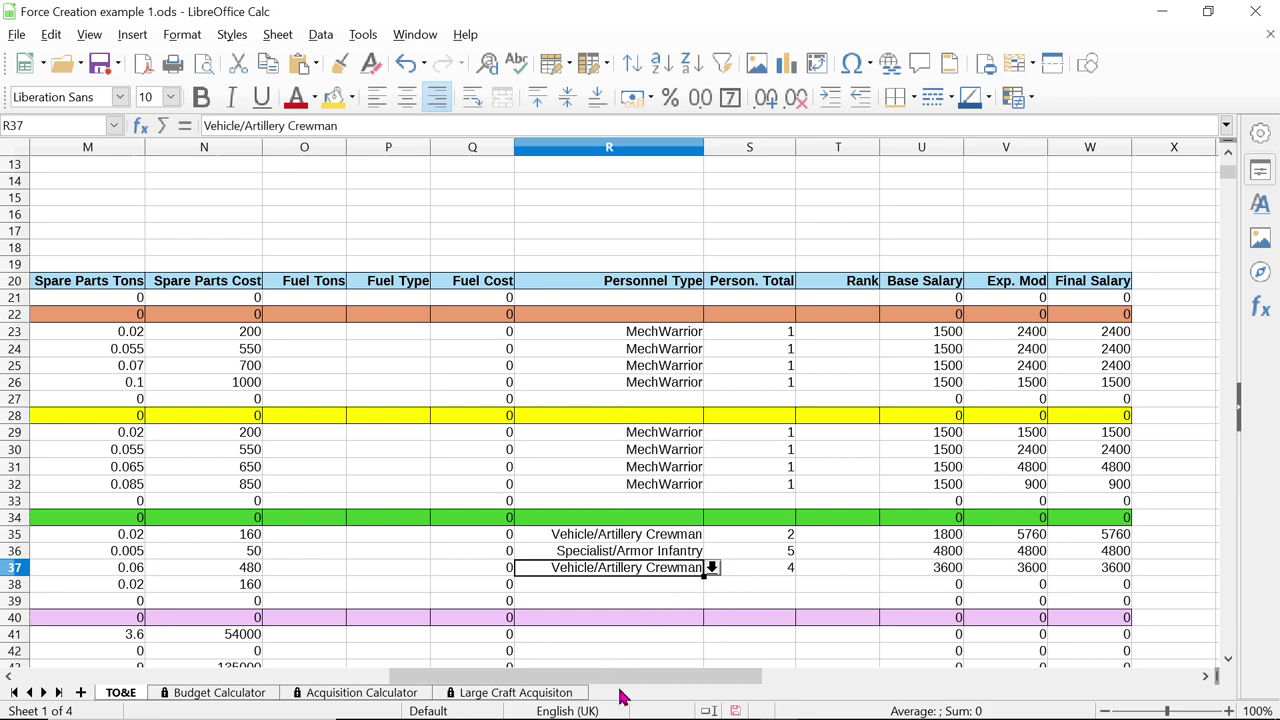
For the Skulker Wheeled Scout C3M in row 38, enter a personnel total of 2 and set its Personnel Type to Vehicle/Artillery Crewman
{"action": "left_click_drag", "start_coordinate": [622, 679], "coordinate": [238, 680]}
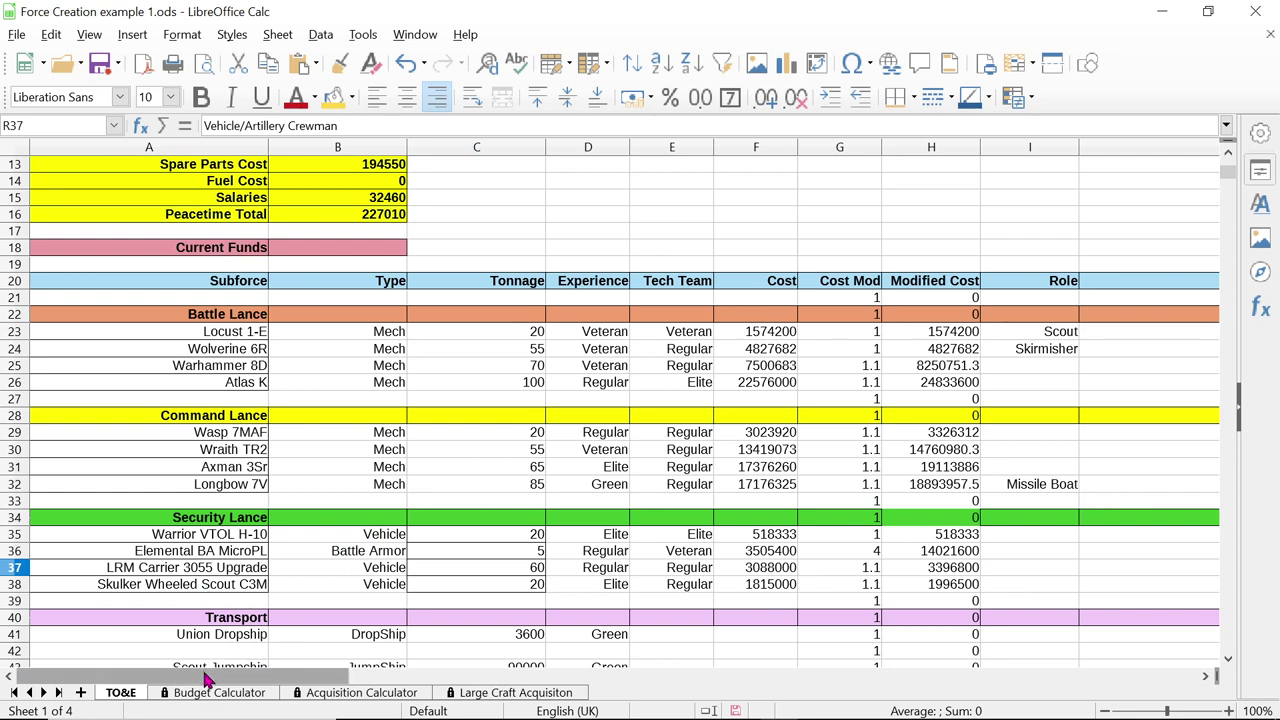
{"action": "left_click_drag", "start_coordinate": [206, 679], "coordinate": [663, 686]}
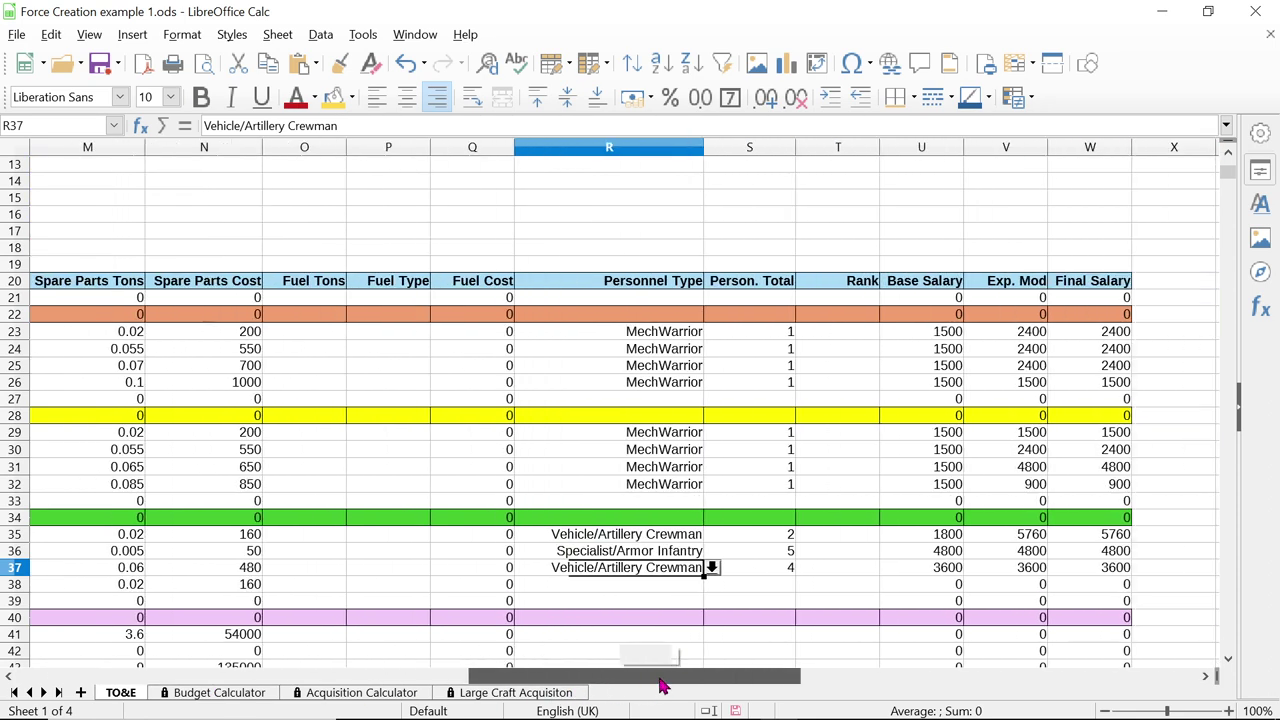
{"action": "left_click", "coordinate": [776, 585]}
{"action": "type", "text": "2"}
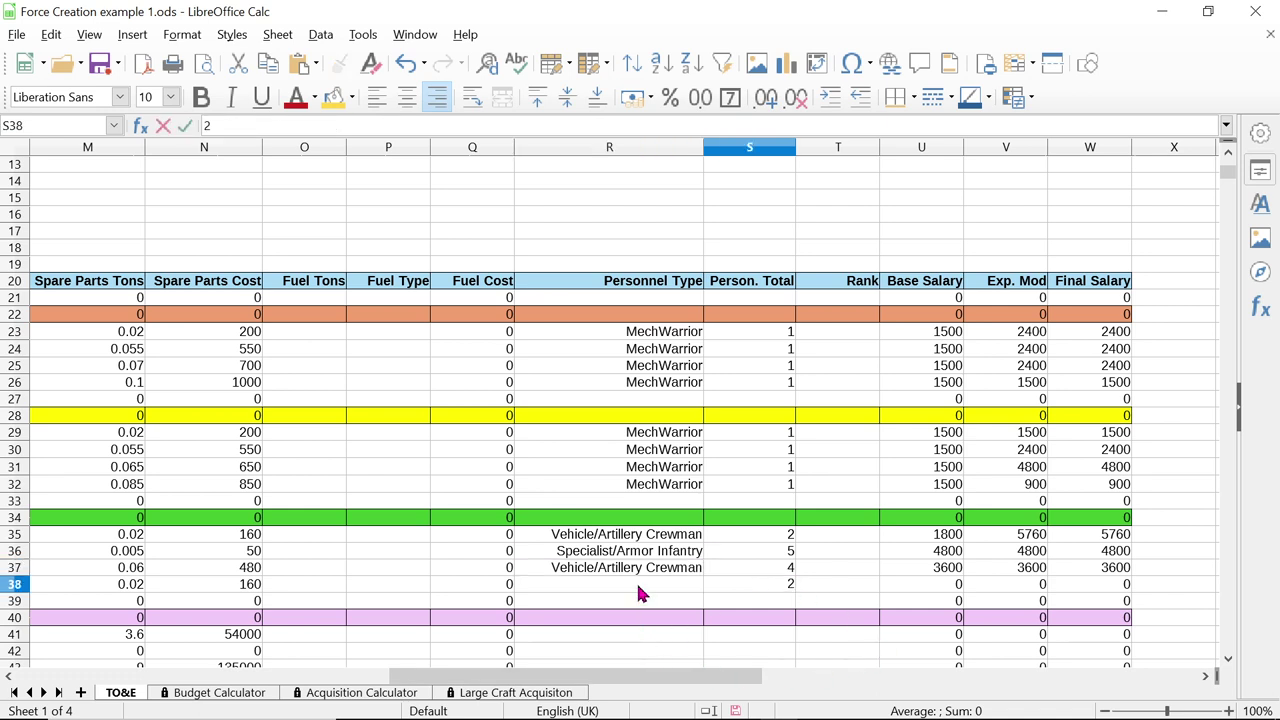
{"action": "left_click", "coordinate": [640, 588]}
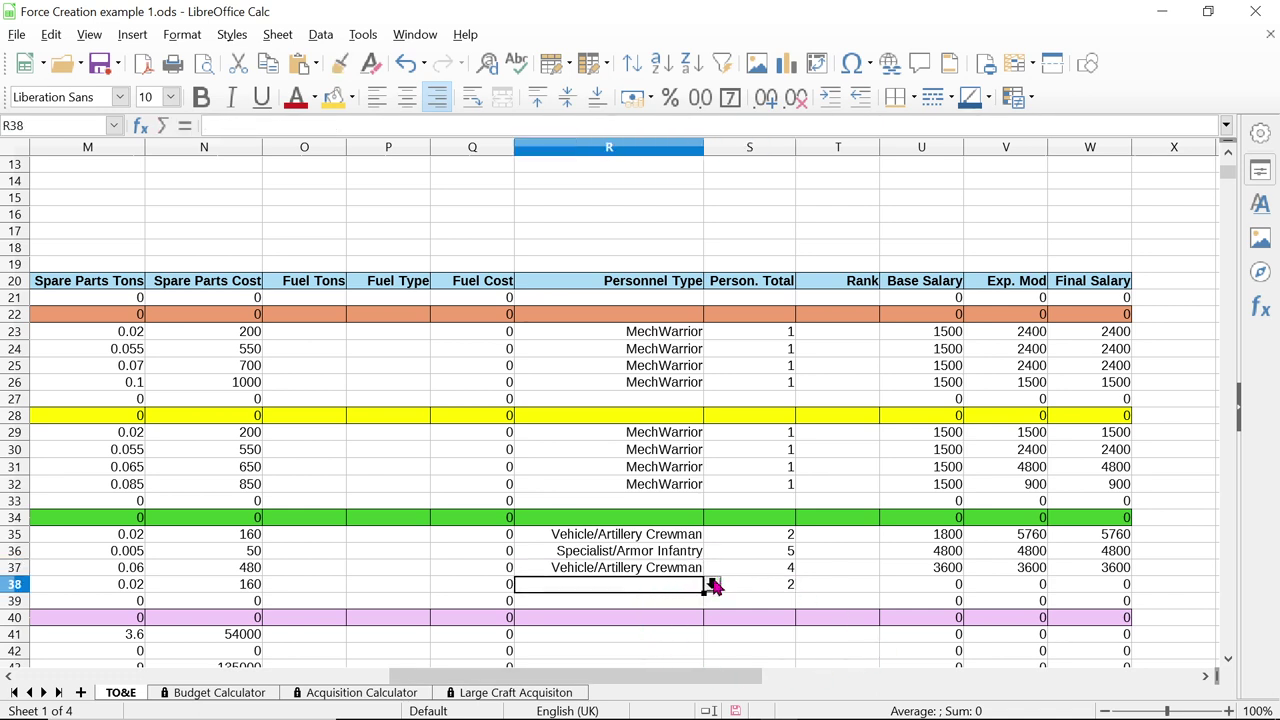
{"action": "left_click", "coordinate": [712, 586]}
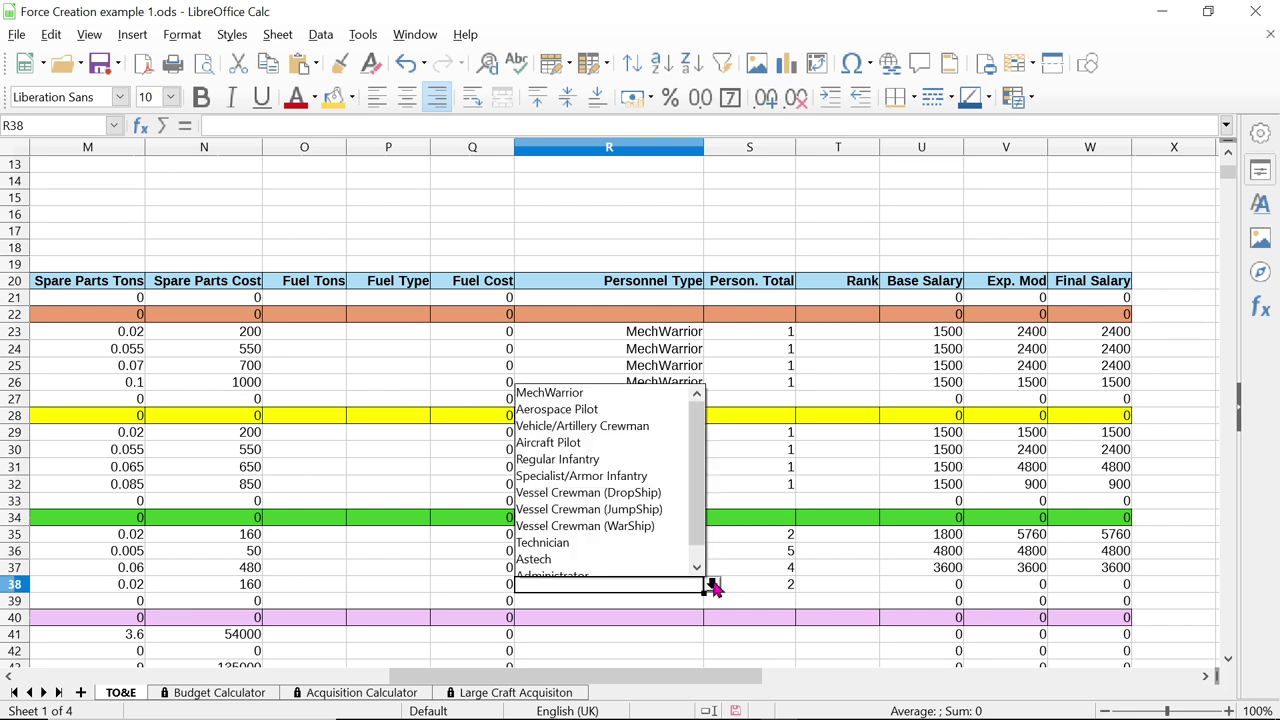
{"action": "left_click", "coordinate": [633, 426]}
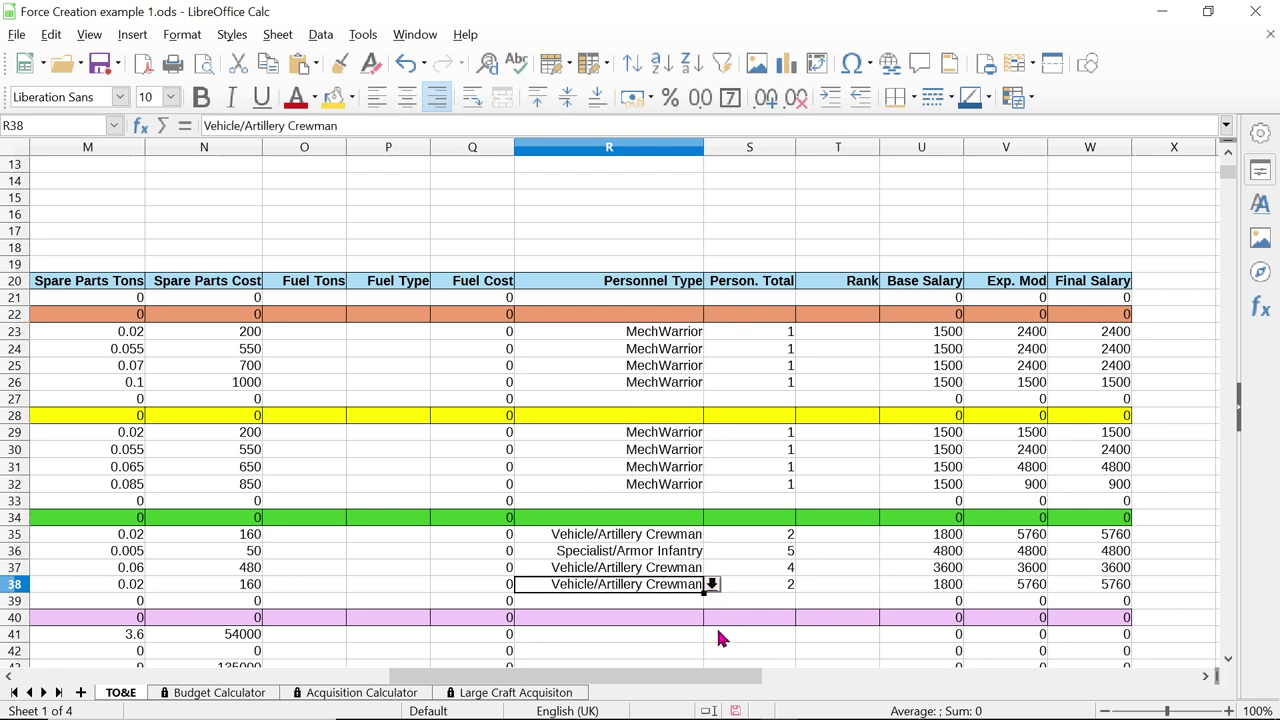
Review the Union Dropship and Scout Jumpship rows in the Transport section of the TO&E sheet
{"action": "scroll", "coordinate": [1008, 588], "scroll_direction": "down", "scroll_amount": 2}
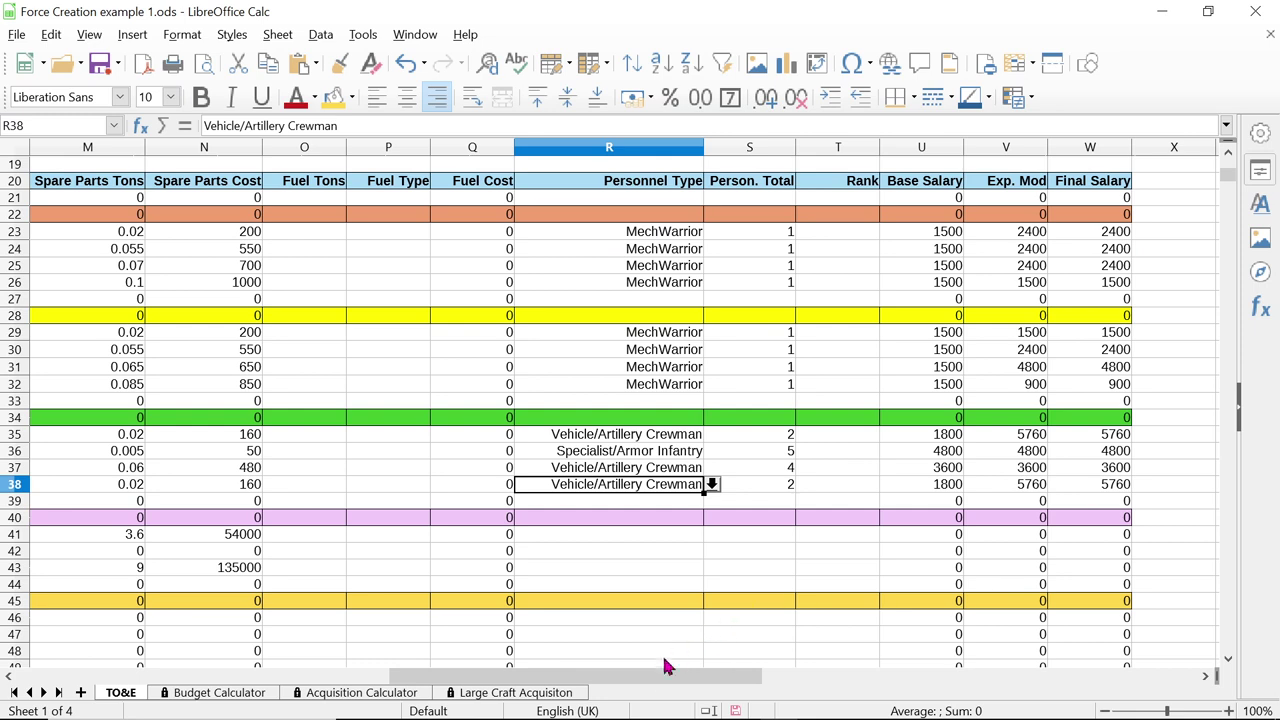
{"action": "left_click_drag", "start_coordinate": [660, 684], "coordinate": [300, 684]}
{"action": "scroll", "coordinate": [309, 478], "scroll_direction": "up", "scroll_amount": 2}
{"action": "scroll", "coordinate": [305, 492], "scroll_direction": "down", "scroll_amount": 1}
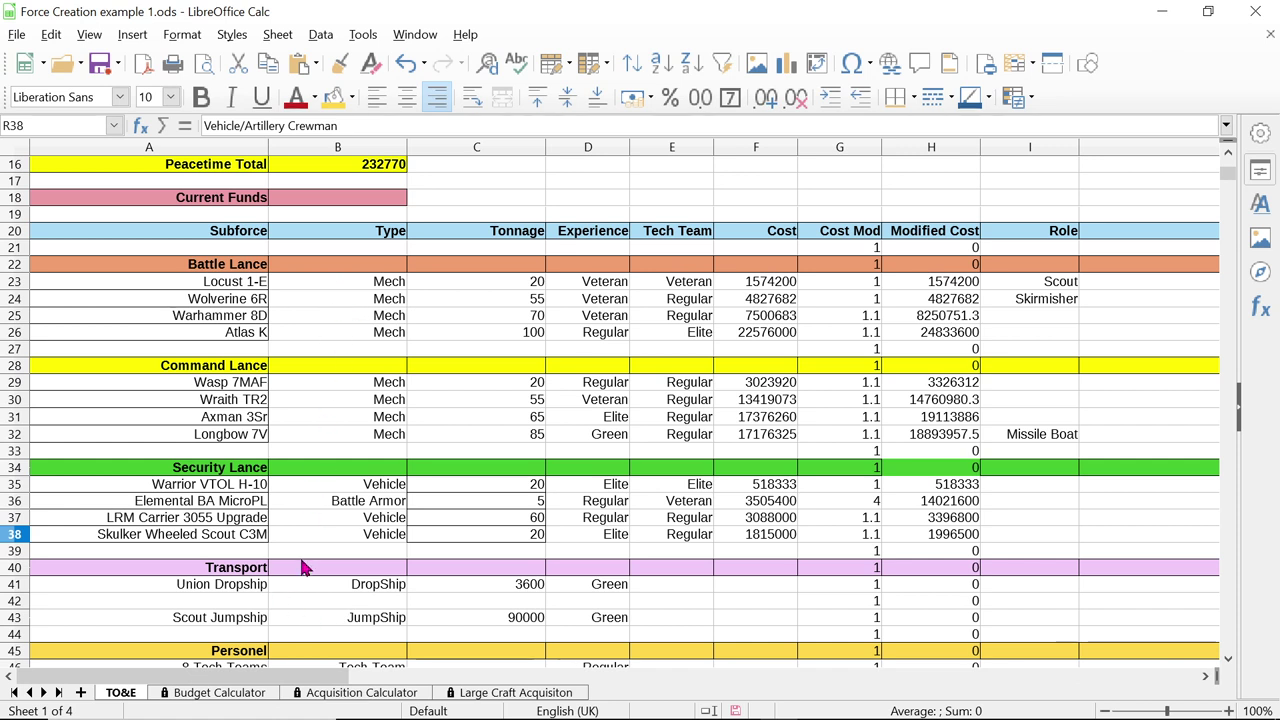
{"action": "scroll", "coordinate": [407, 568], "scroll_direction": "down", "scroll_amount": 1}
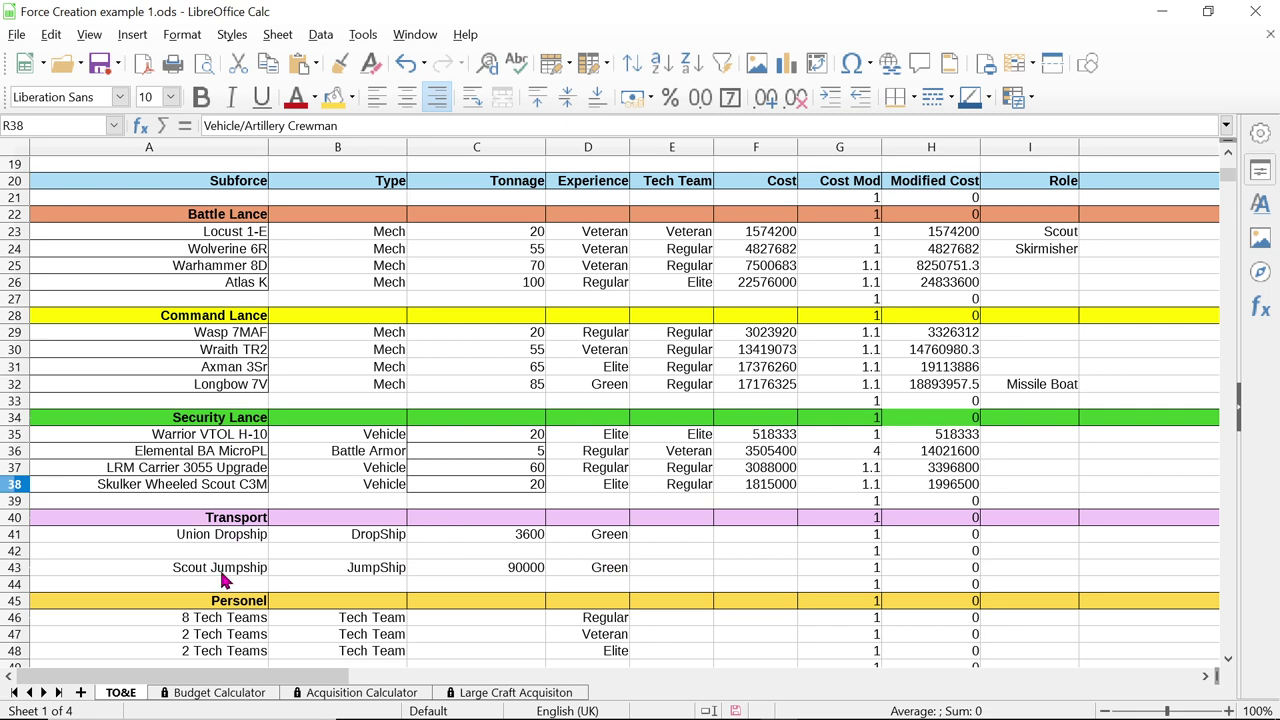
Switch to the unit design program, open the Union (2708) dropship and examine its Crew and Quarters figures
{"action": "mouse_move", "coordinate": [990, 716]}
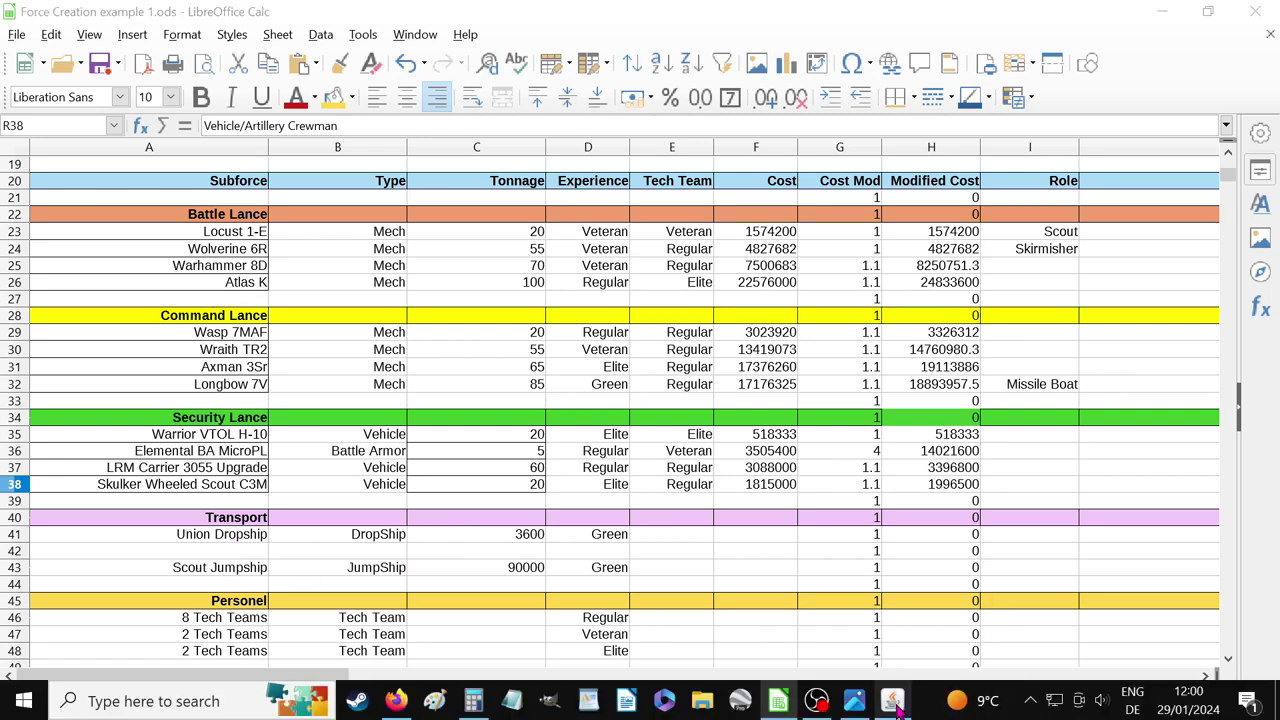
{"action": "left_click", "coordinate": [892, 700]}
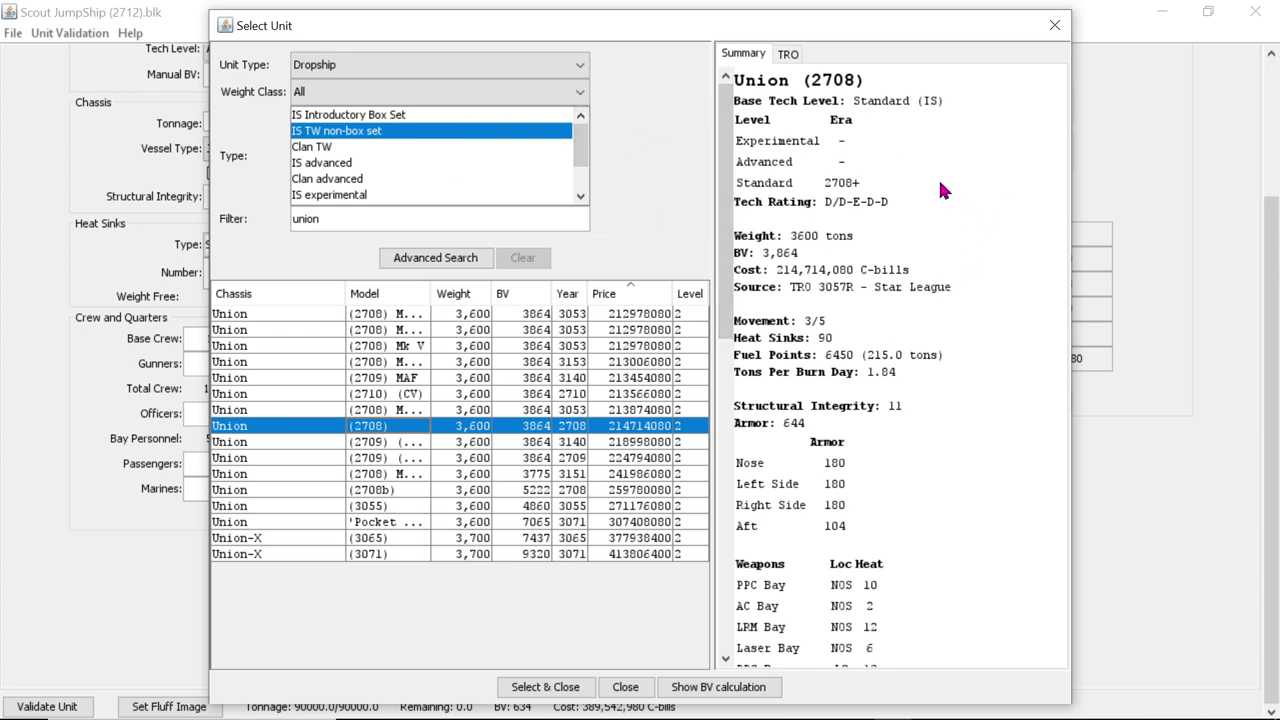
{"action": "scroll", "coordinate": [1012, 245], "scroll_direction": "down", "scroll_amount": 10}
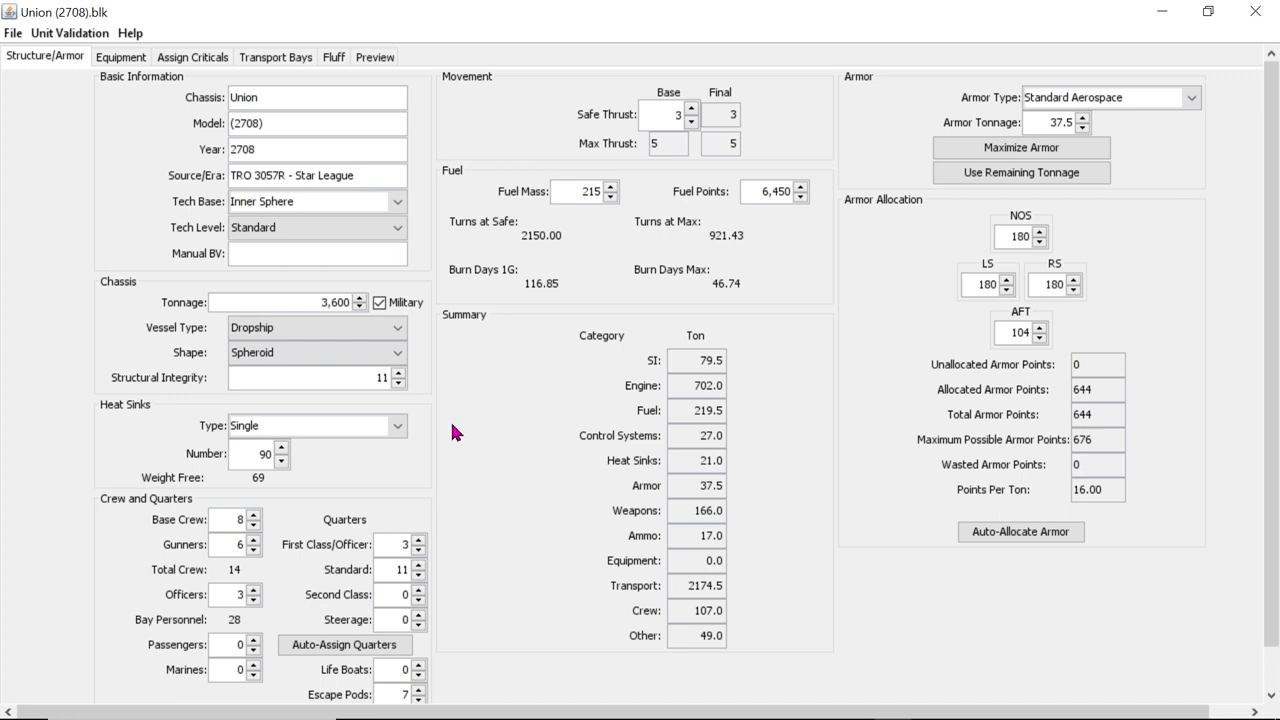
{"action": "scroll", "coordinate": [507, 403], "scroll_direction": "down", "scroll_amount": 1}
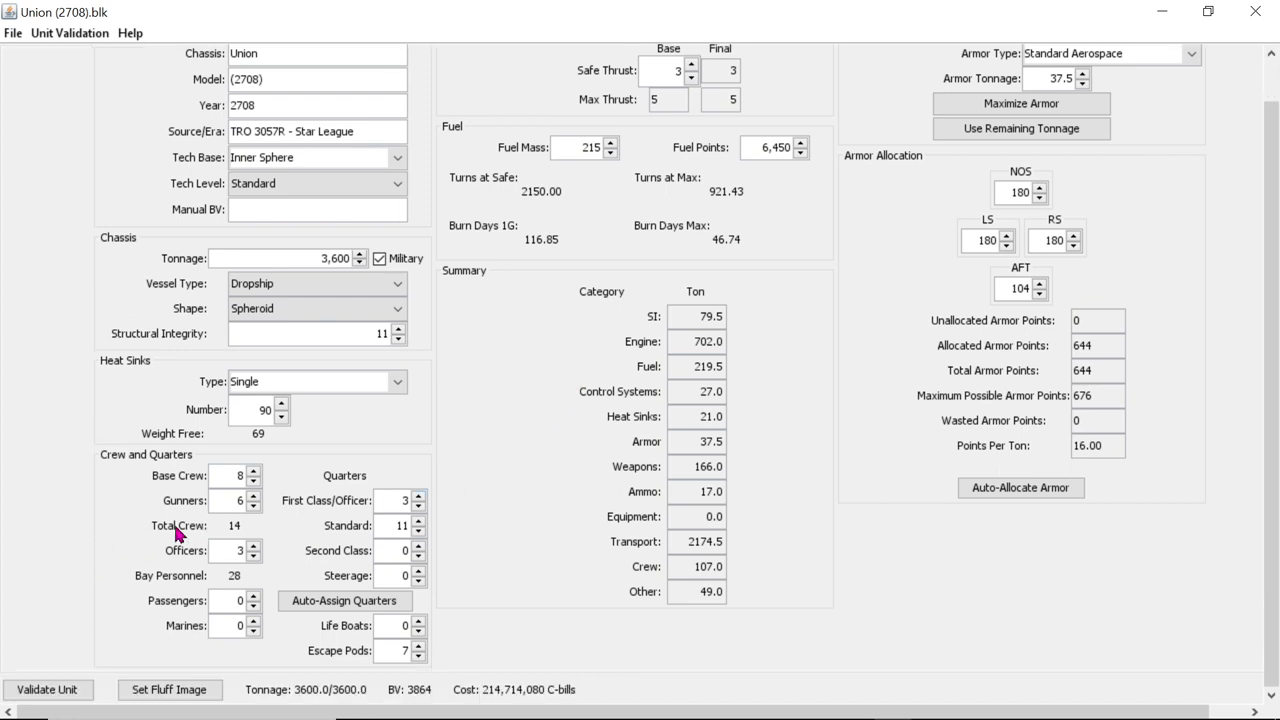
{"action": "scroll", "coordinate": [478, 330], "scroll_direction": "up", "scroll_amount": 1}
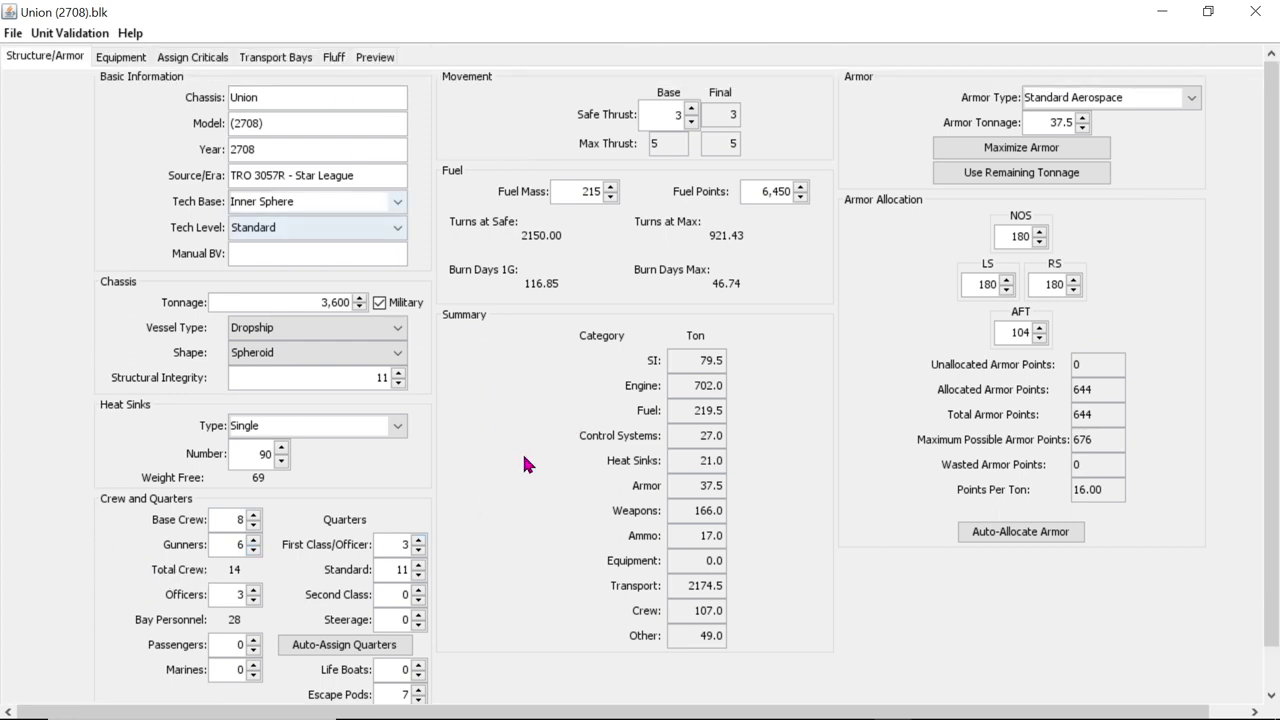
{"action": "scroll", "coordinate": [522, 451], "scroll_direction": "down", "scroll_amount": 1}
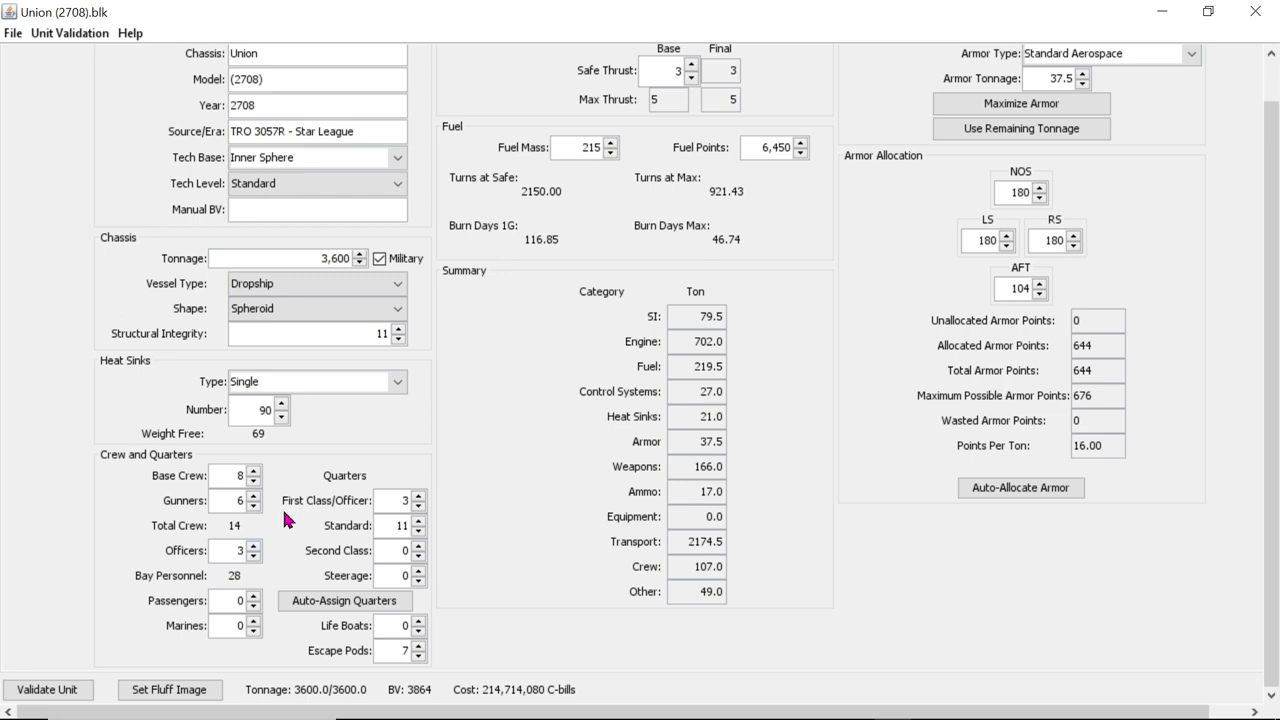
{"action": "scroll", "coordinate": [520, 478], "scroll_direction": "up", "scroll_amount": 2}
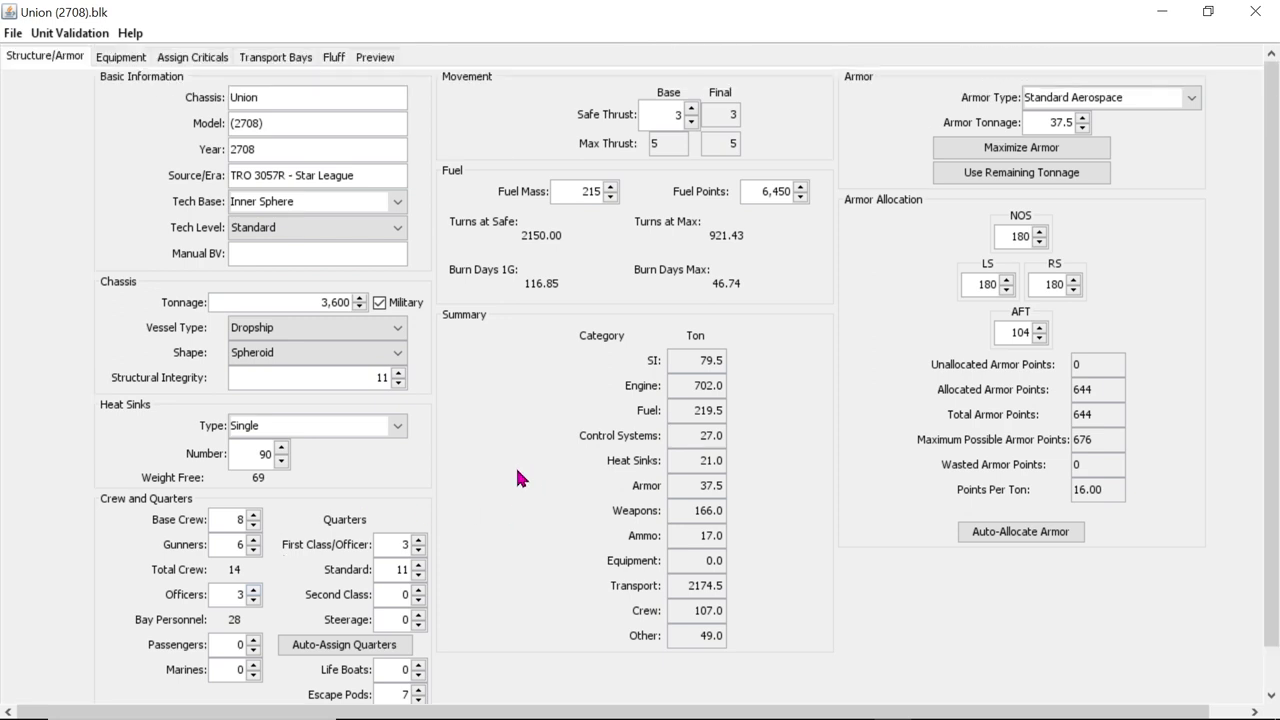
{"action": "scroll", "coordinate": [515, 478], "scroll_direction": "down", "scroll_amount": 2}
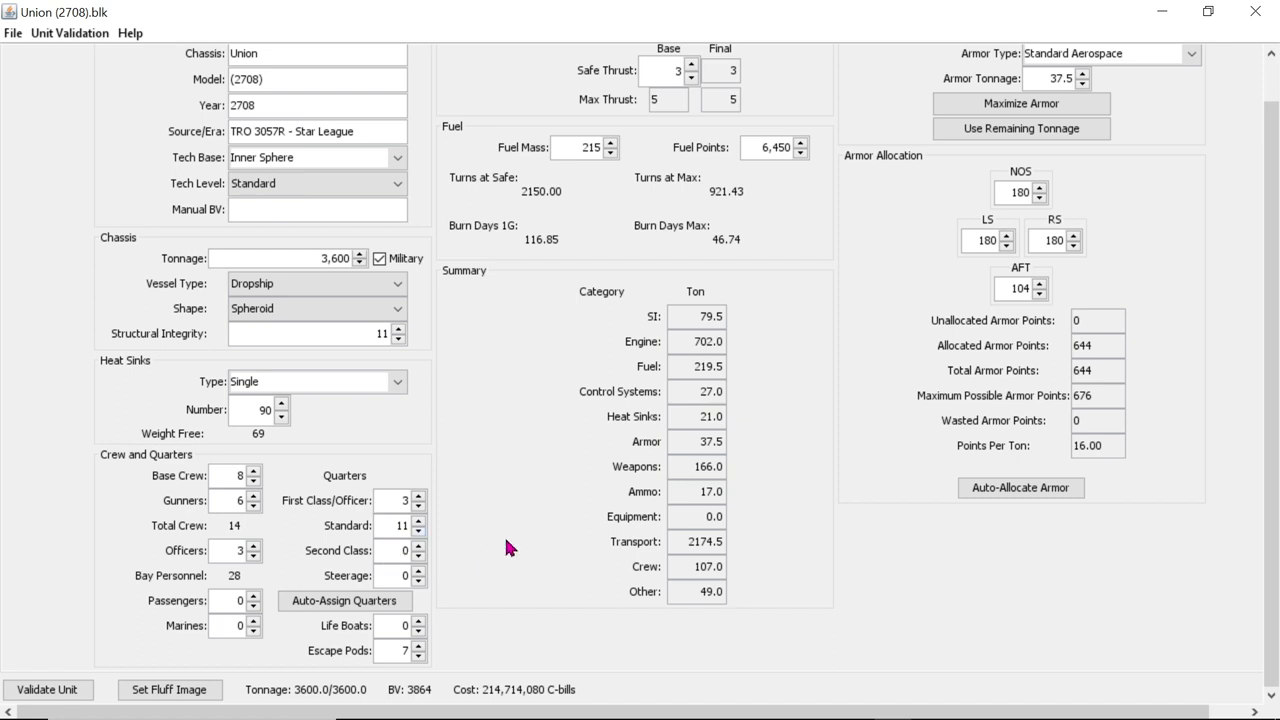
Switch back to the Force Creation example 1 spreadsheet and enter personnel totals of 11 in row 41 and 3 in row 42
{"action": "mouse_move", "coordinate": [740, 715]}
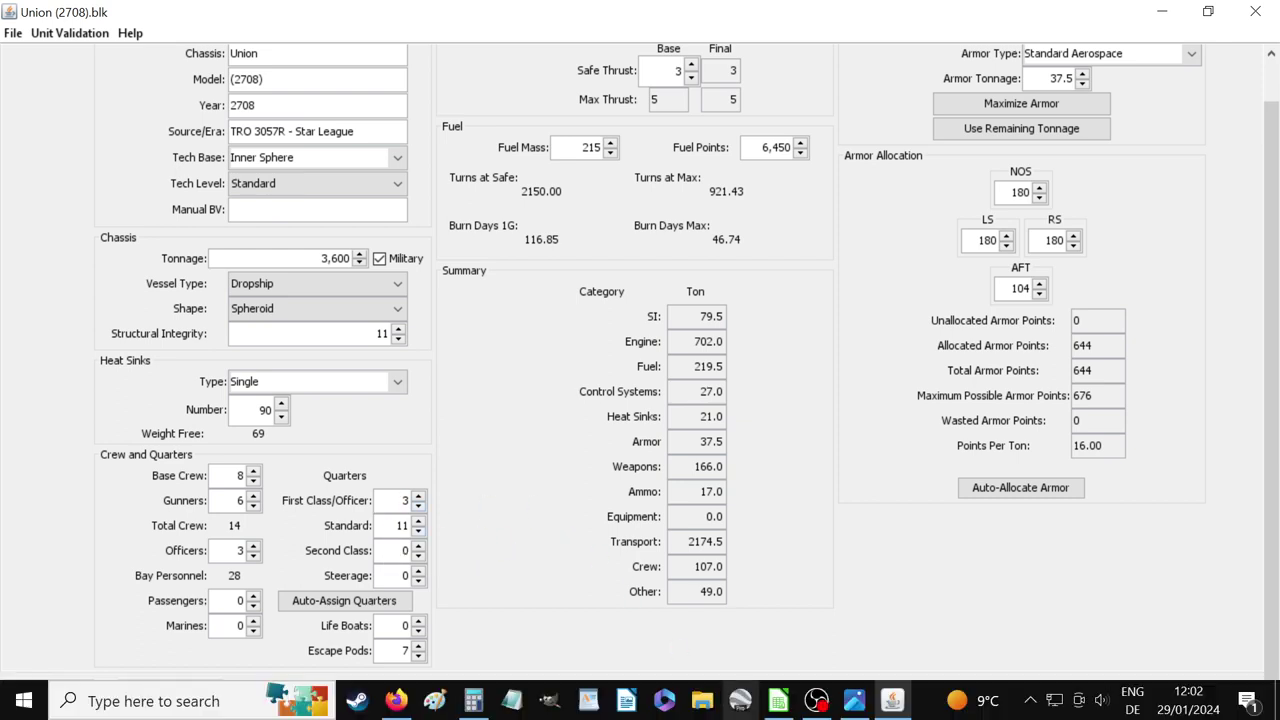
{"action": "mouse_move", "coordinate": [778, 706]}
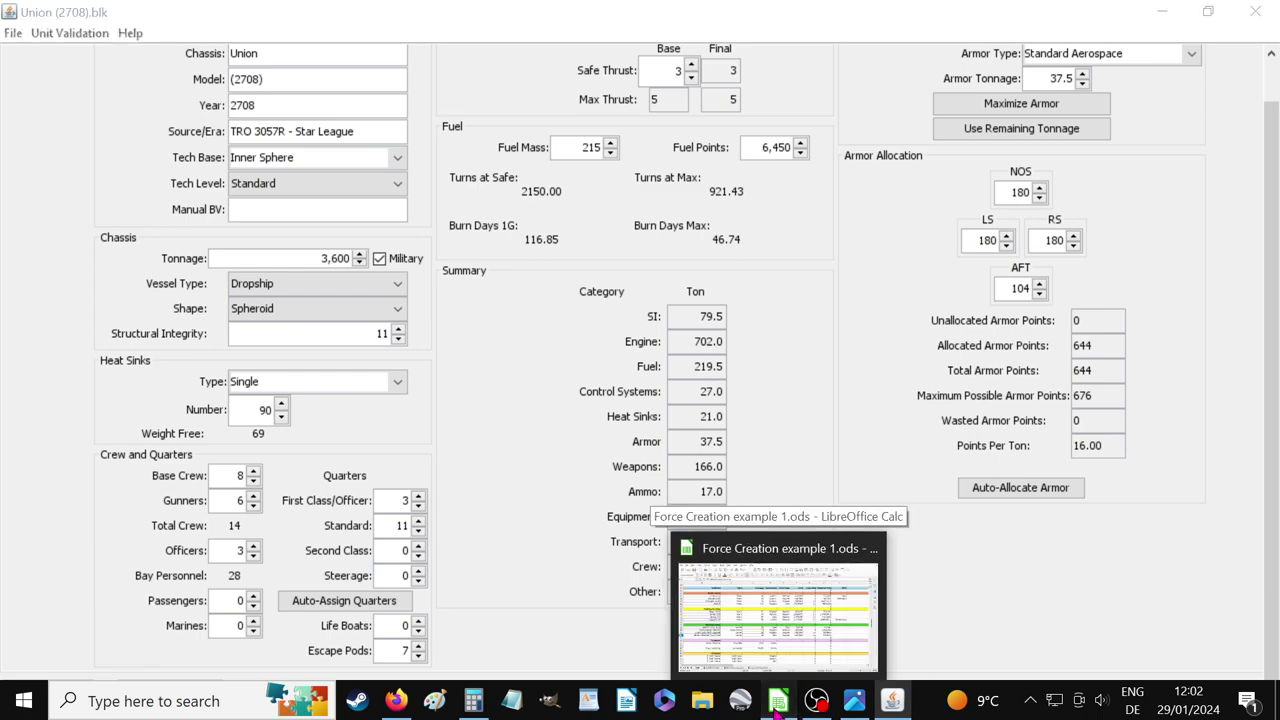
{"action": "left_click", "coordinate": [778, 706]}
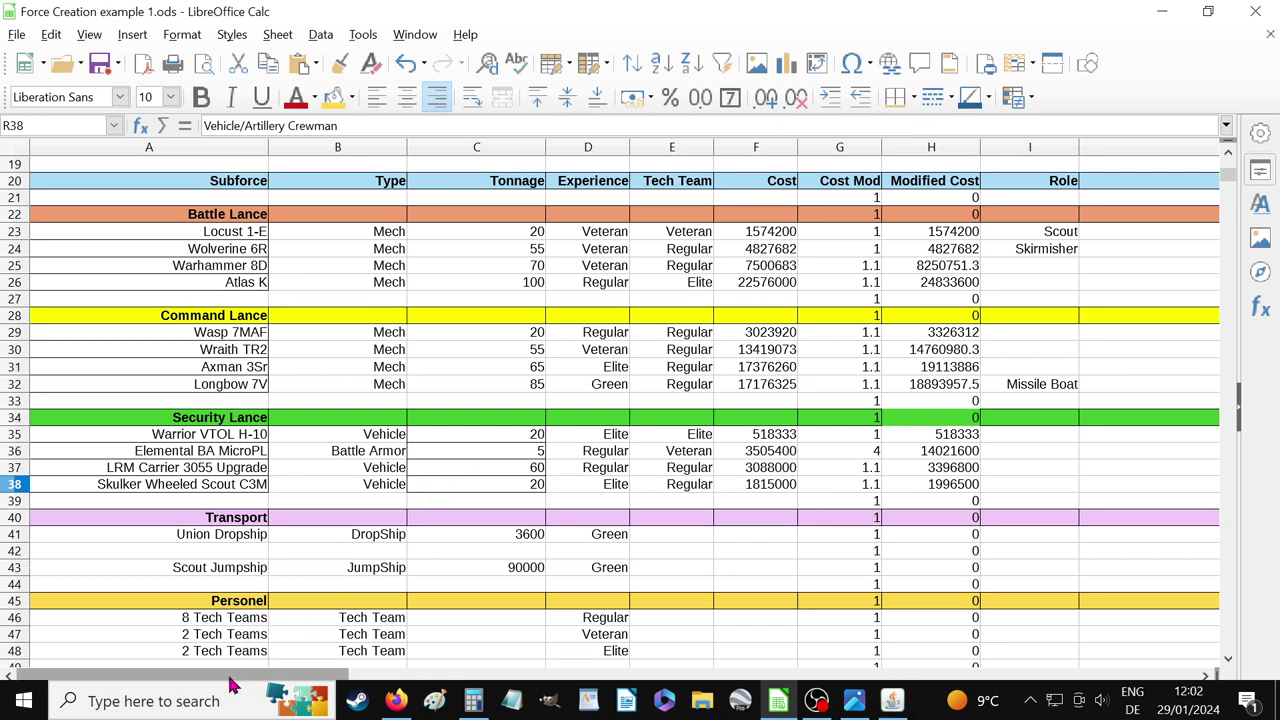
{"action": "mouse_move", "coordinate": [236, 677]}
{"action": "left_mouse_down"}
{"action": "mouse_move", "coordinate": [563, 683]}
{"action": "mouse_move", "coordinate": [176, 683]}
{"action": "mouse_move", "coordinate": [255, 683]}
{"action": "left_mouse_up"}
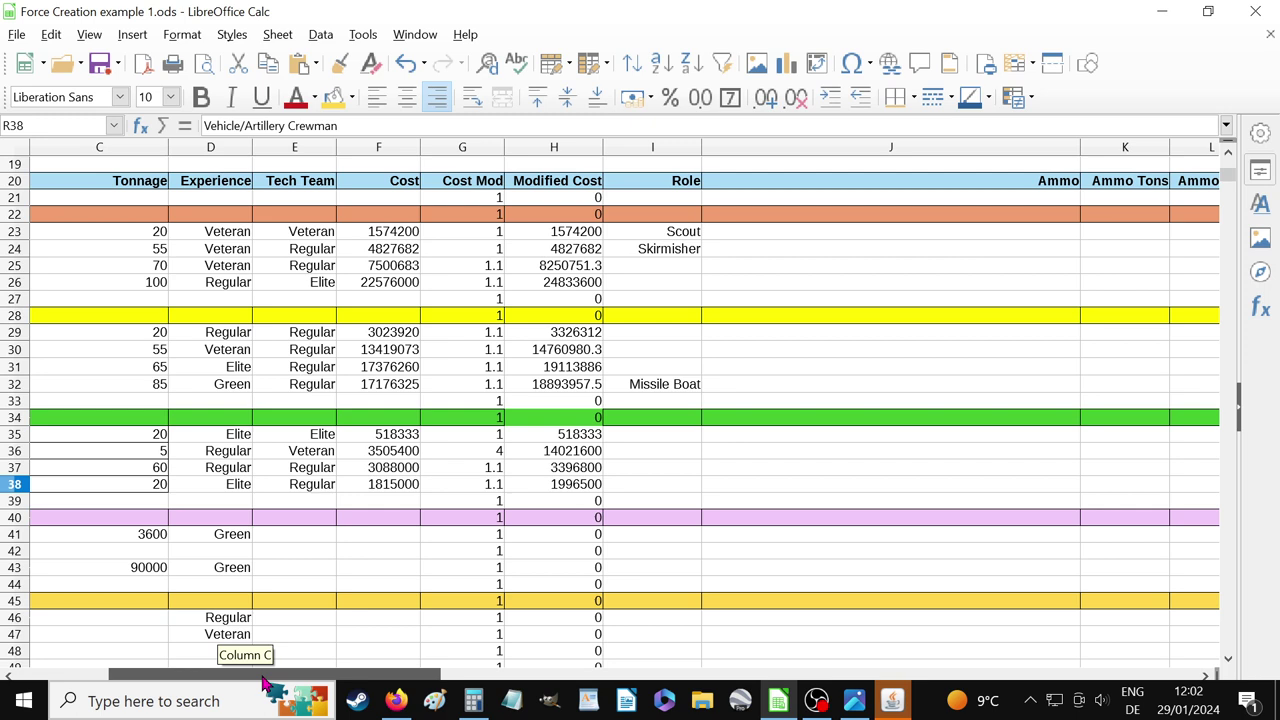
{"action": "left_click_drag", "start_coordinate": [265, 683], "coordinate": [200, 685]}
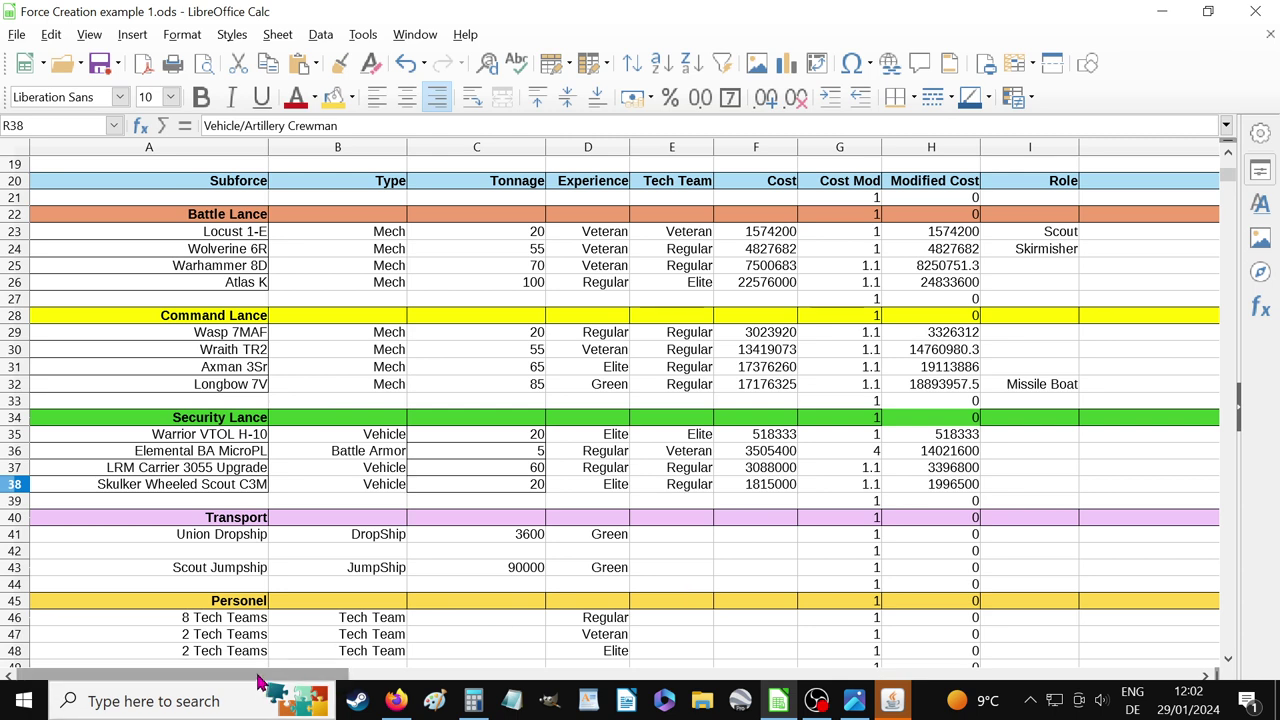
{"action": "left_click_drag", "start_coordinate": [263, 675], "coordinate": [702, 666]}
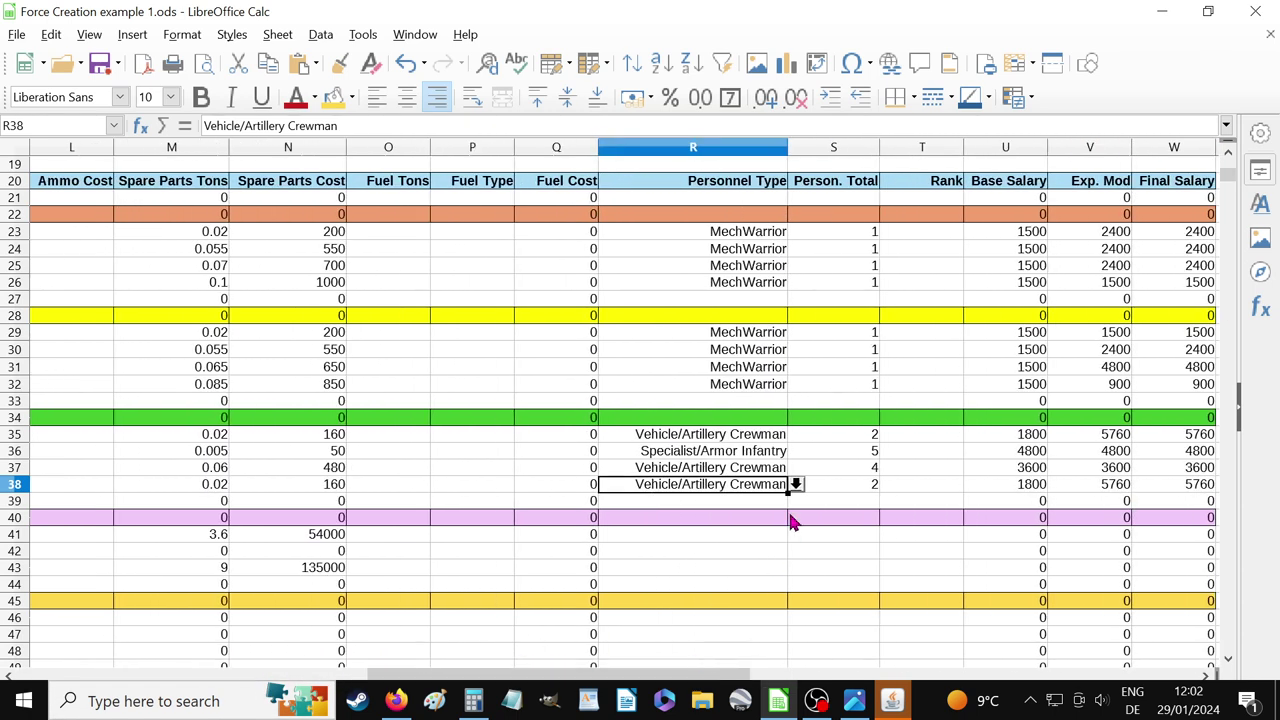
{"action": "left_click", "coordinate": [856, 540]}
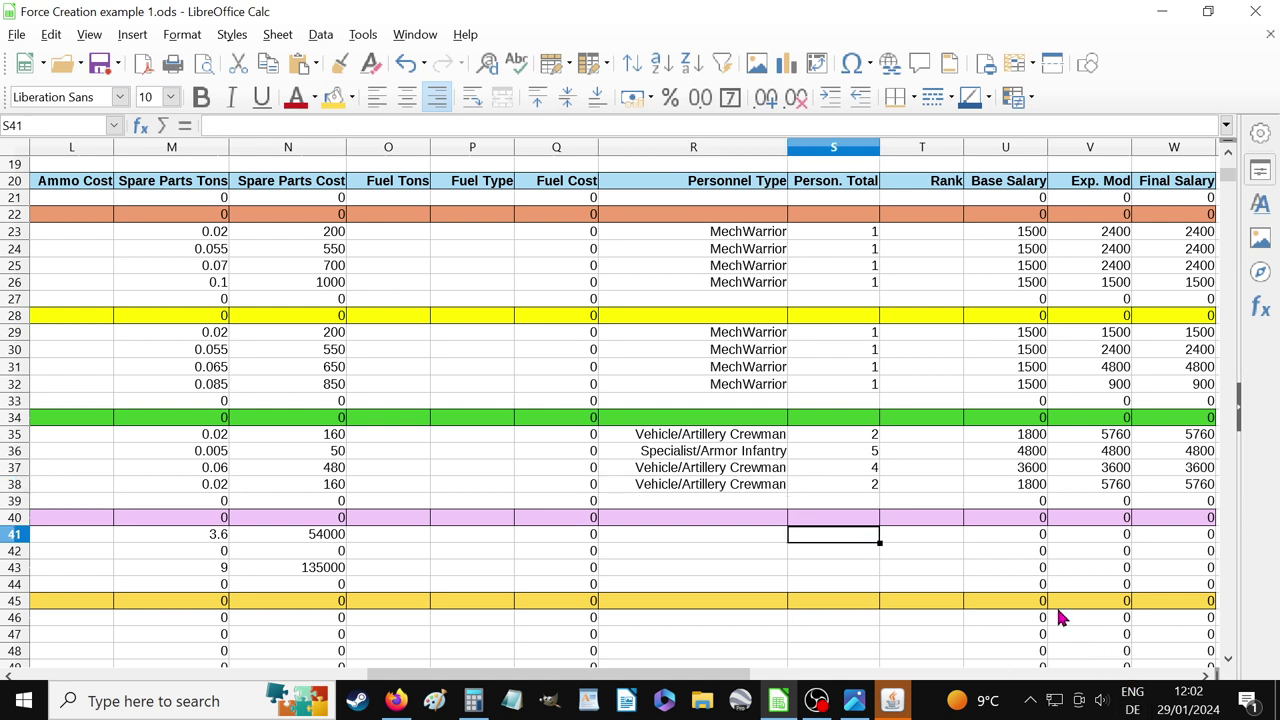
{"action": "type", "text": "11"}
{"action": "left_click", "coordinate": [856, 554]}
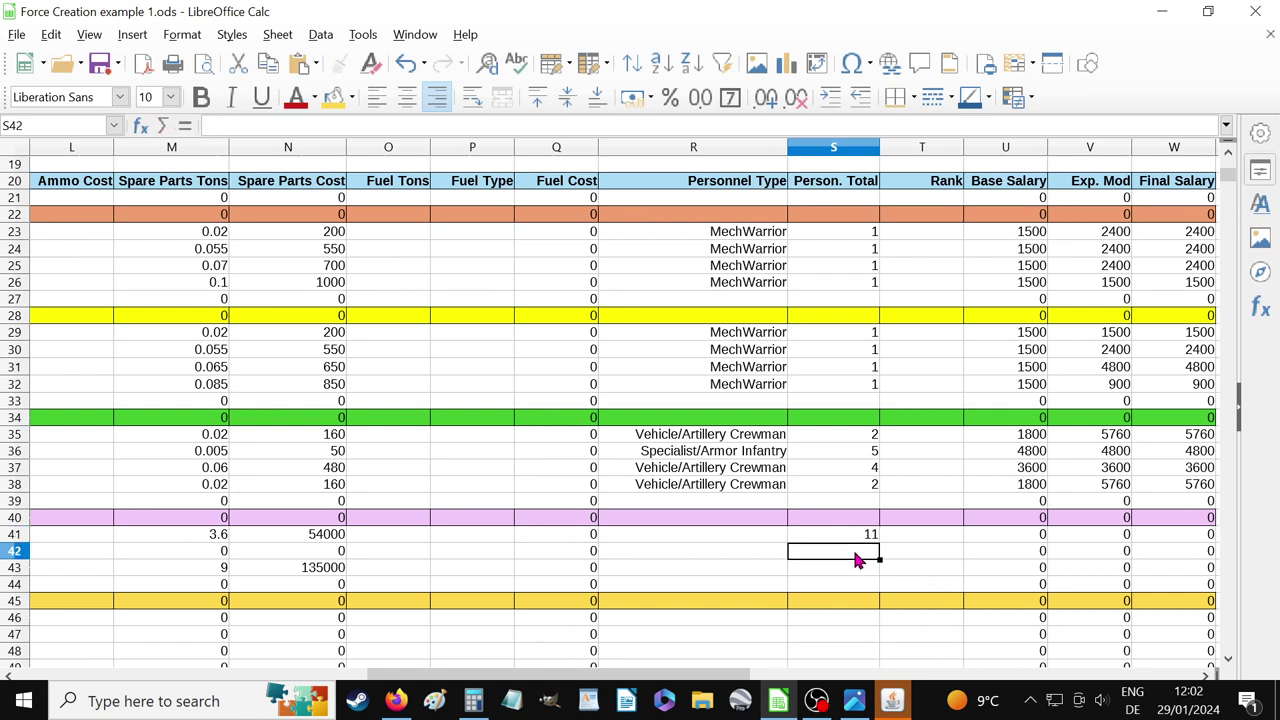
{"action": "type", "text": "3"}
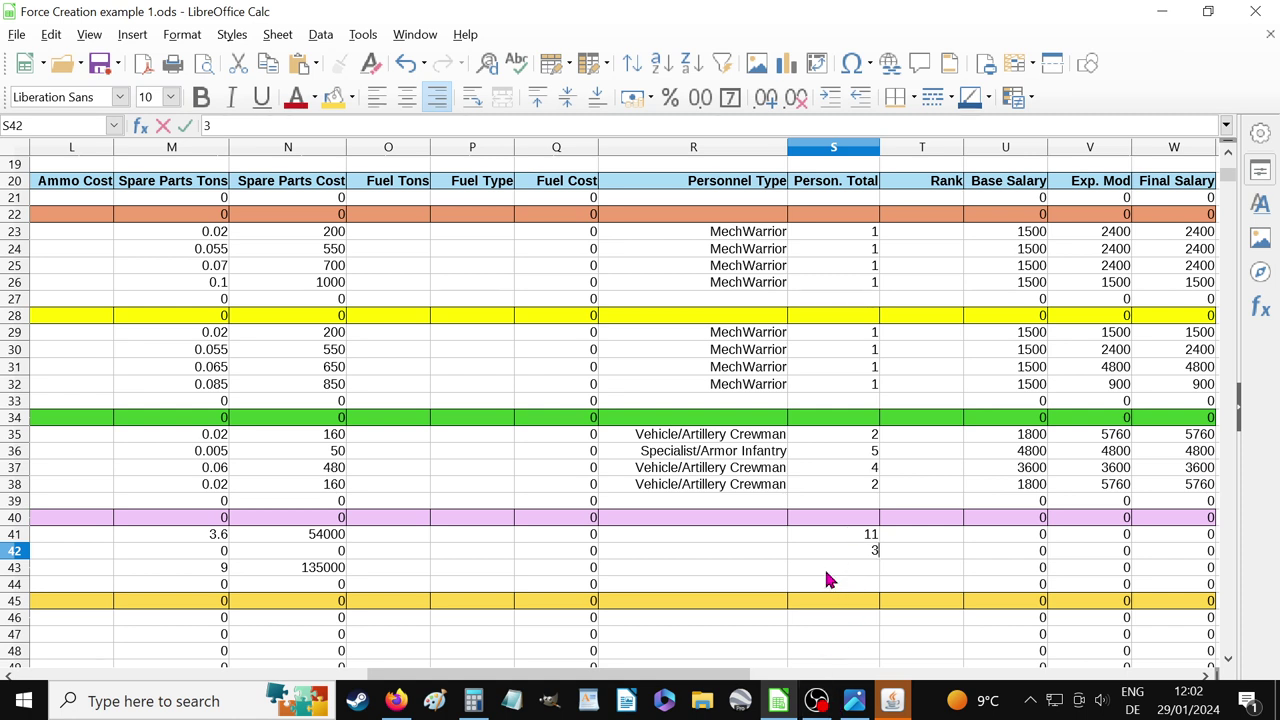
Set the Experience in row 42, directly below the Union Dropship, to Green
{"action": "scroll", "coordinate": [660, 605], "scroll_direction": "down", "scroll_amount": 1}
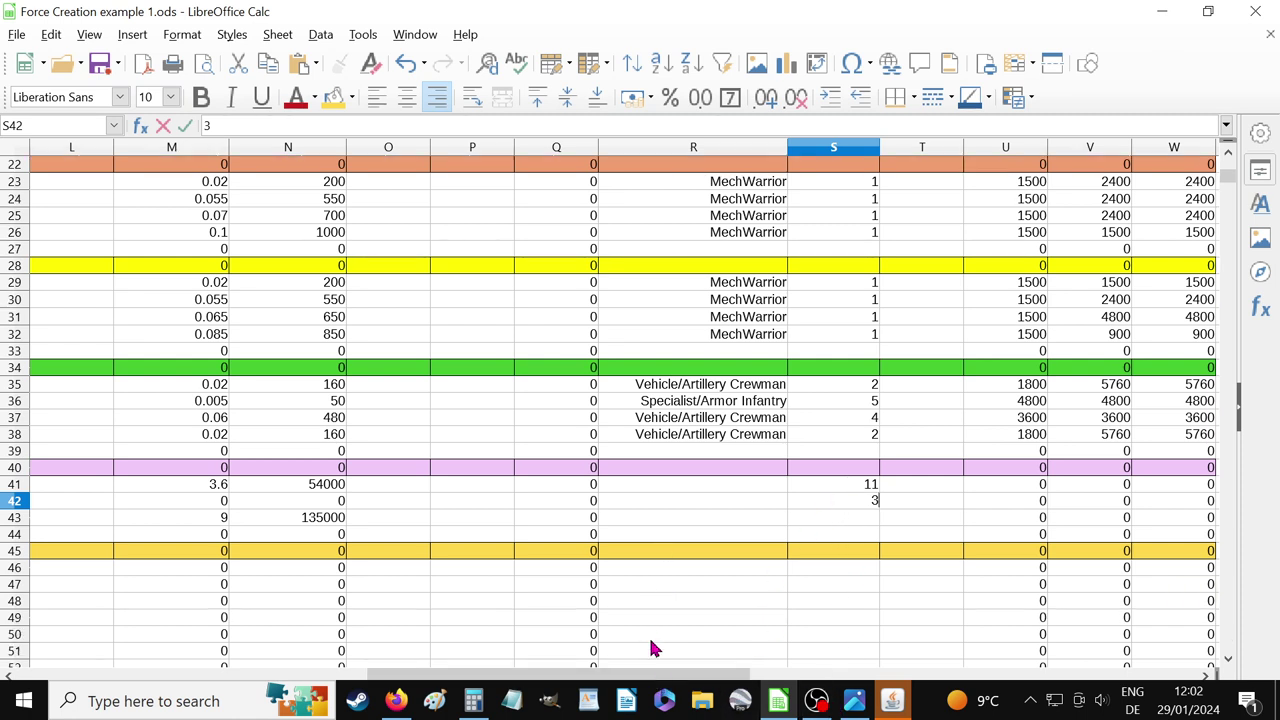
{"action": "left_click_drag", "start_coordinate": [655, 678], "coordinate": [240, 674]}
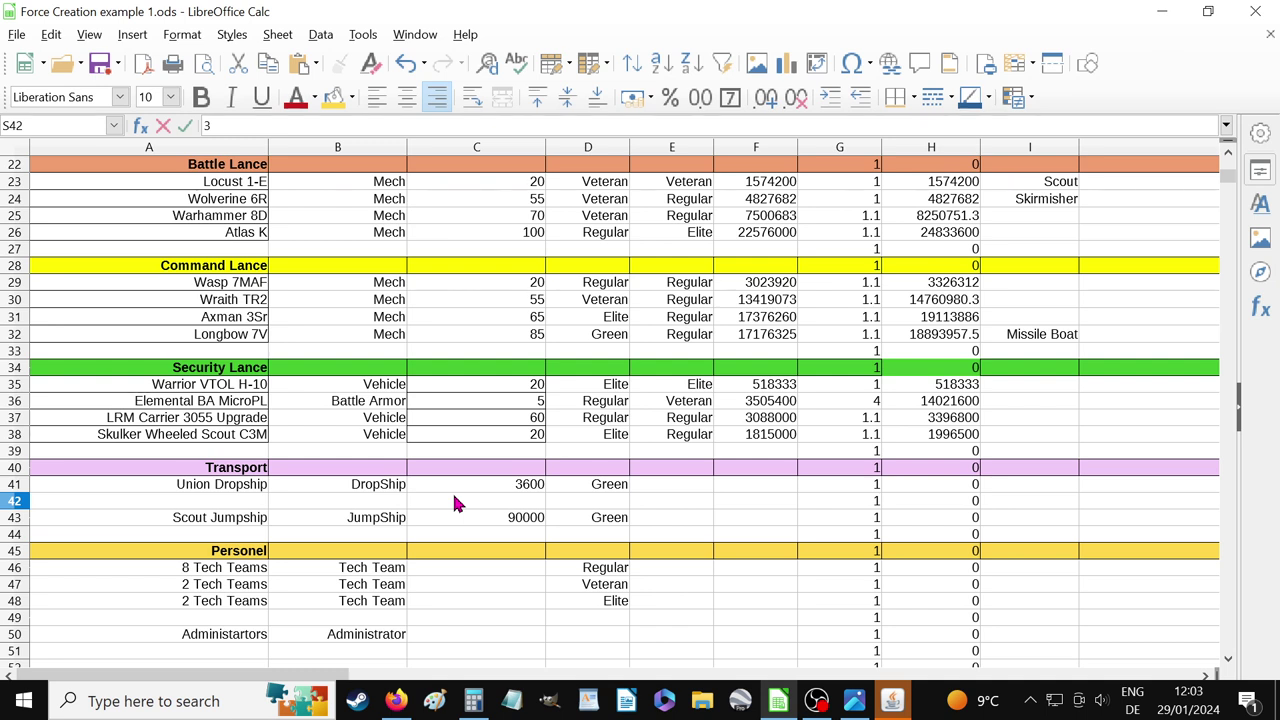
{"action": "left_click", "coordinate": [624, 502]}
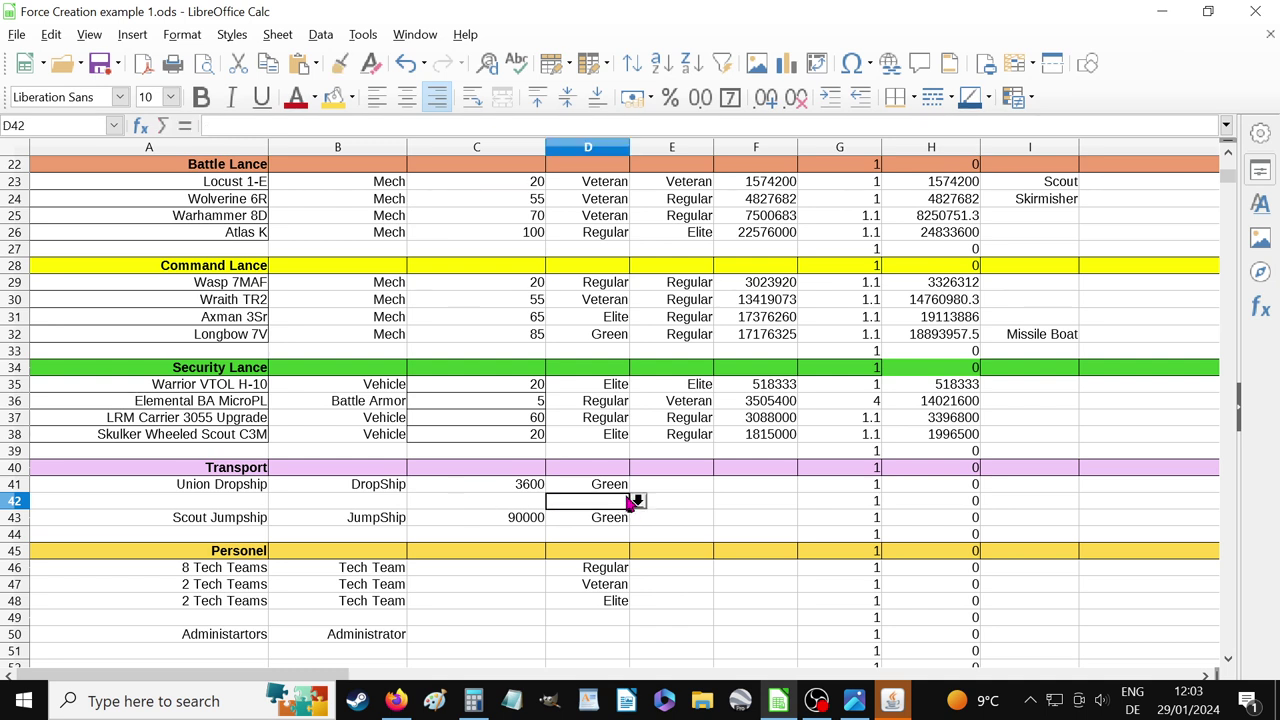
{"action": "left_click", "coordinate": [638, 501]}
{"action": "left_click", "coordinate": [594, 528]}
Rename the Union Dropship entry in A41 as "Union Dropship Enlisted"
{"action": "left_click", "coordinate": [262, 489]}
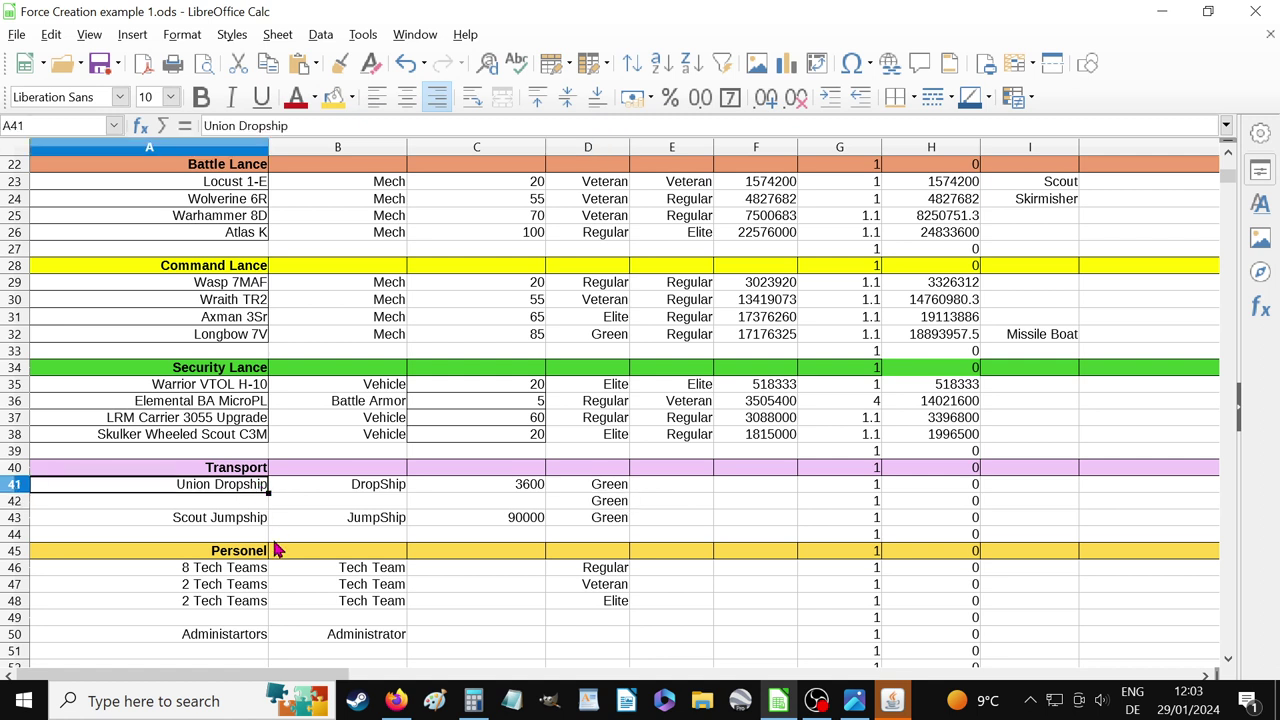
{"action": "left_click", "coordinate": [345, 125]}
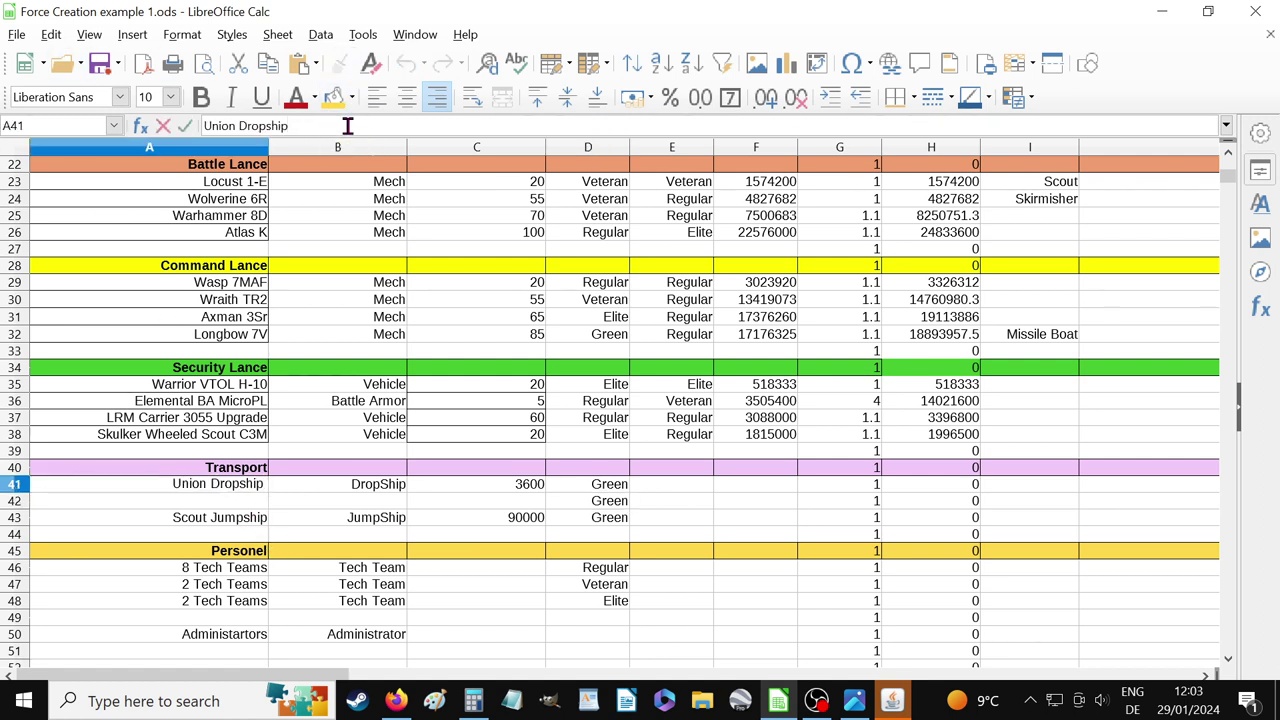
{"action": "type", "text": "Enlist"}
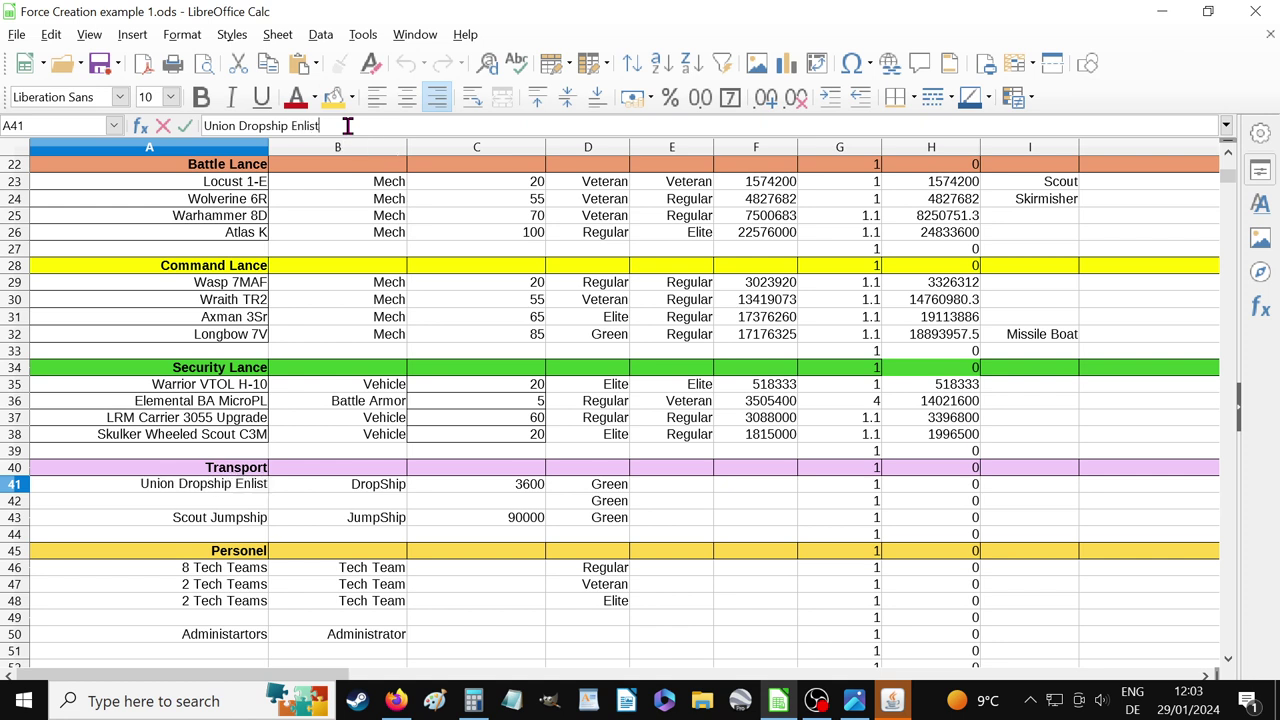
{"action": "type", "text": "ed"}
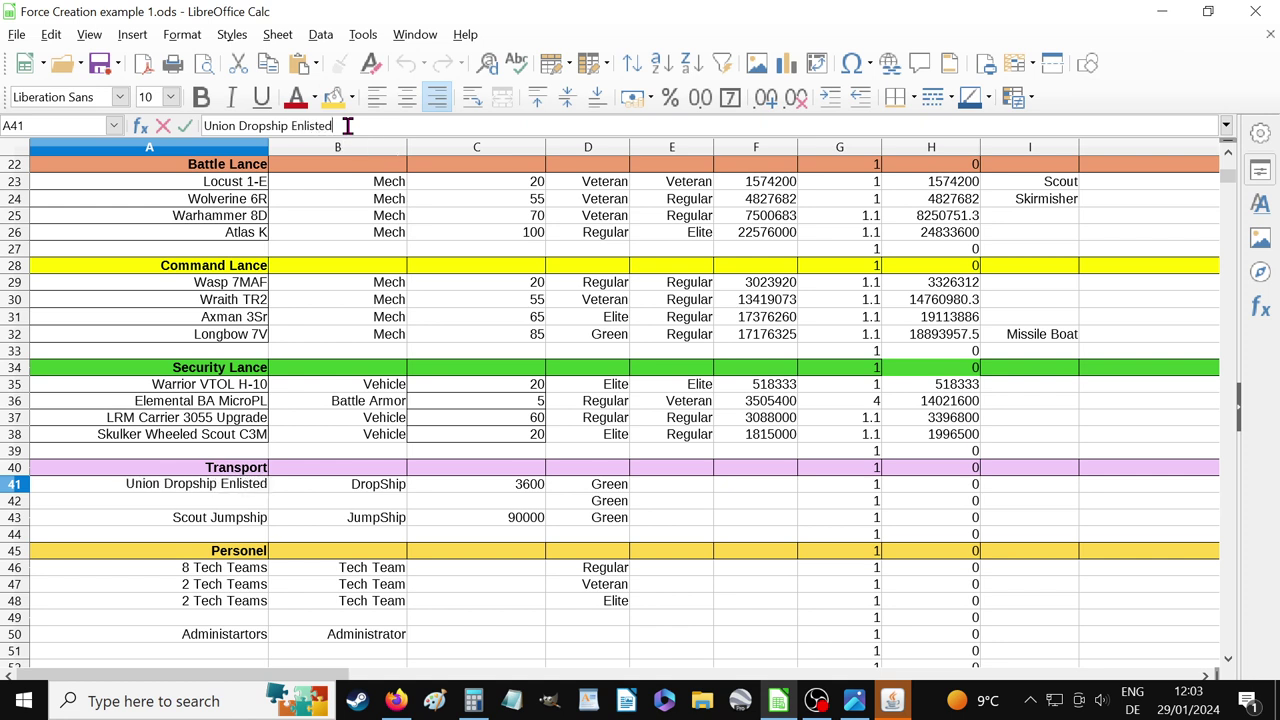
{"action": "key", "text": "Return"}
Enter "Union Dropship Officers" as the subforce name in A42
{"action": "type", "text": "Union"}
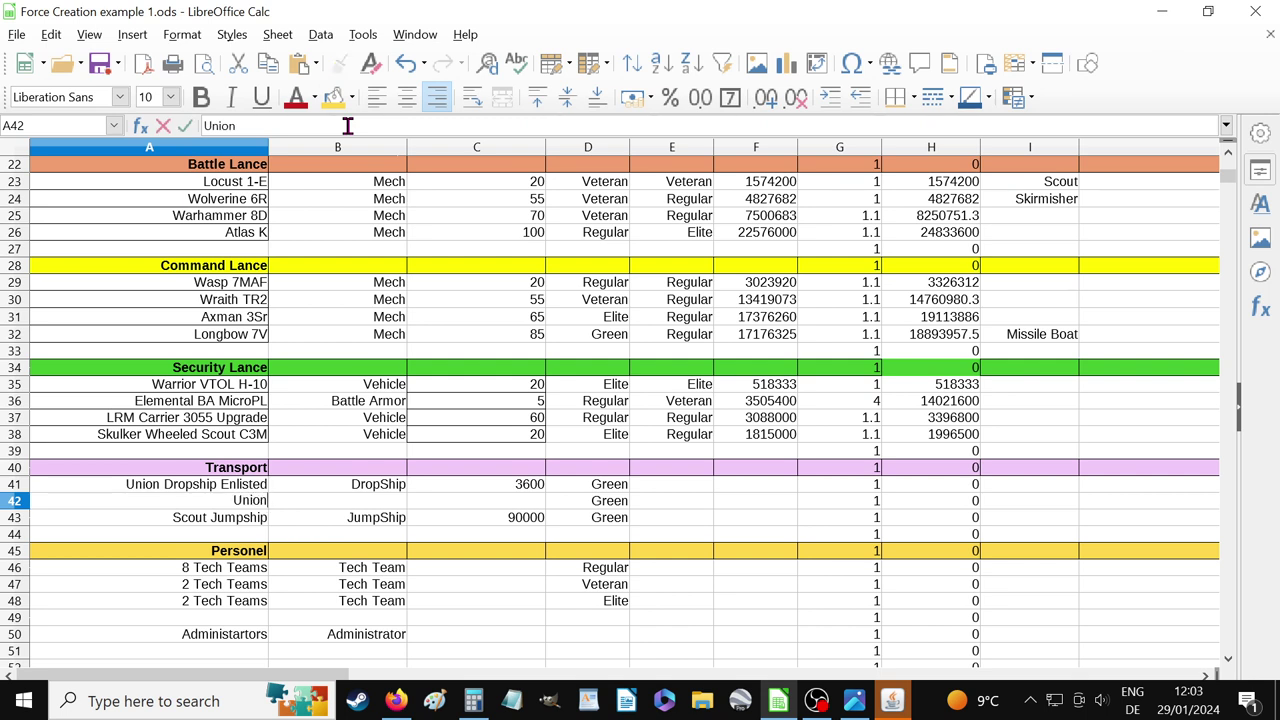
{"action": "type", "text": " Dropship"}
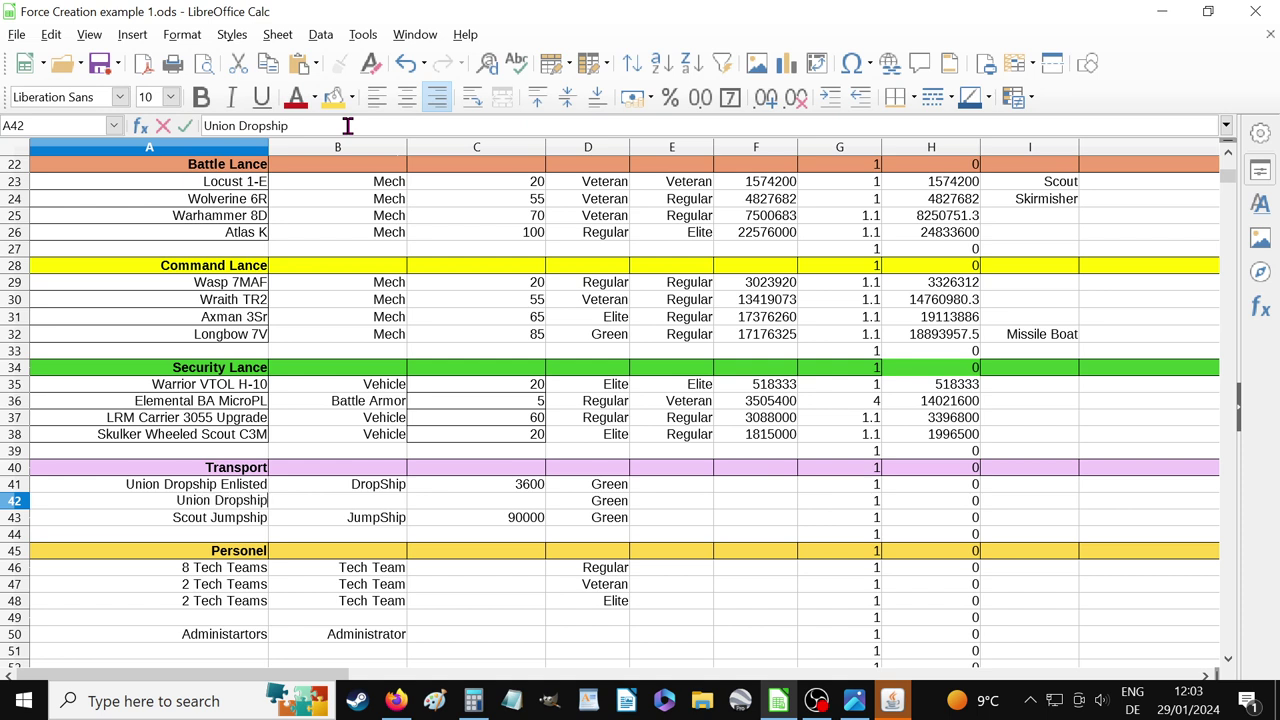
{"action": "type", "text": " Off"}
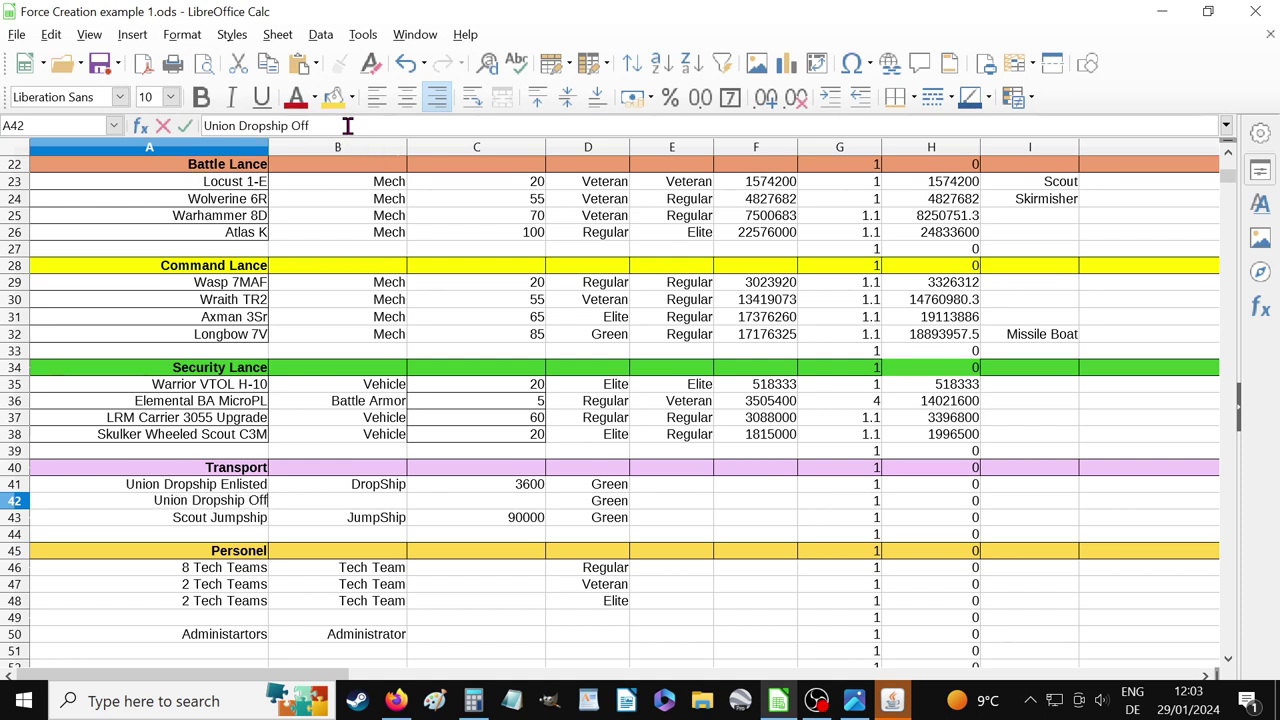
{"action": "type", "text": "icers"}
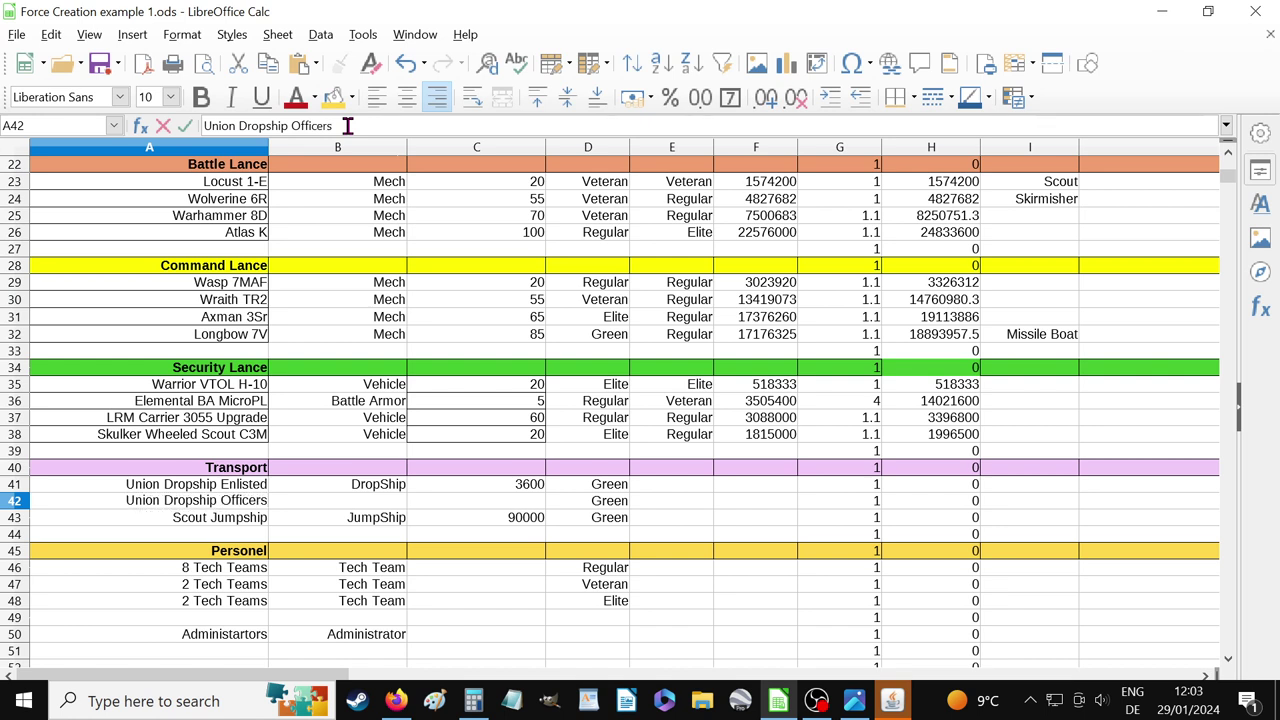
{"action": "key", "text": "Return"}
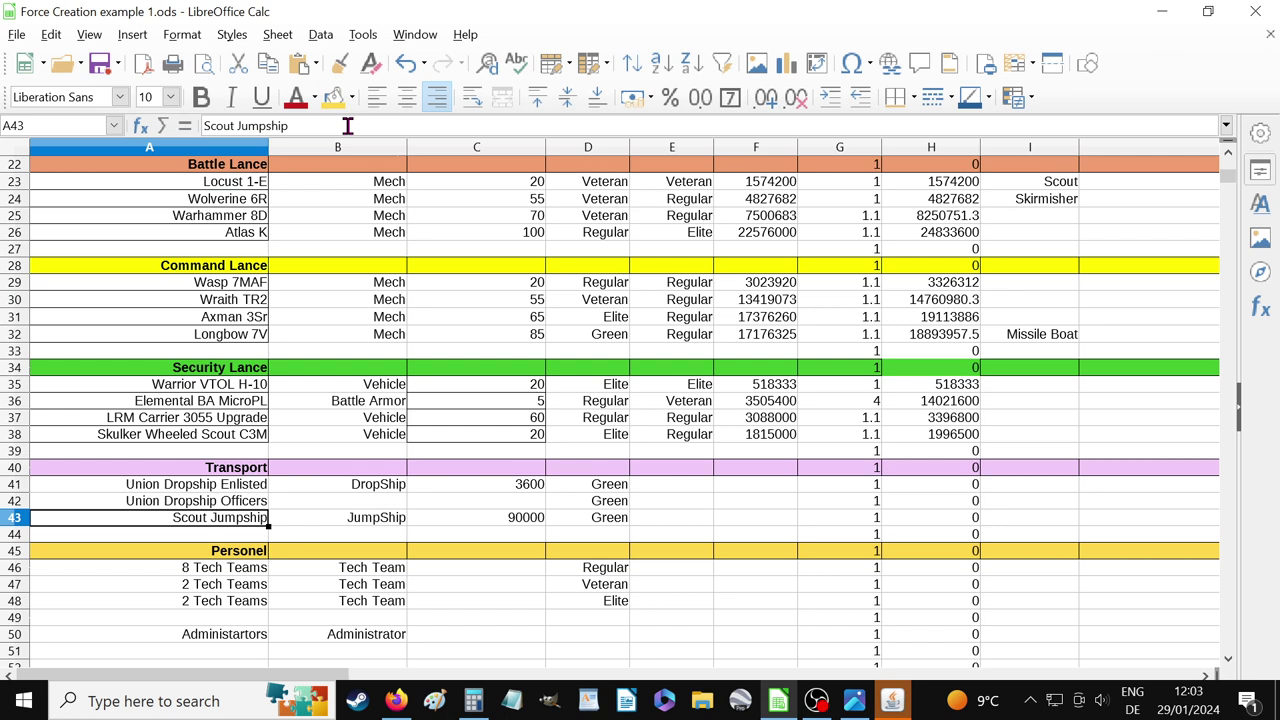
Rename the Scout Jumpship entry in A43 as "Scout Jumpship Enlisted"
{"action": "left_click", "coordinate": [347, 125]}
{"action": "type", "text": "En"}
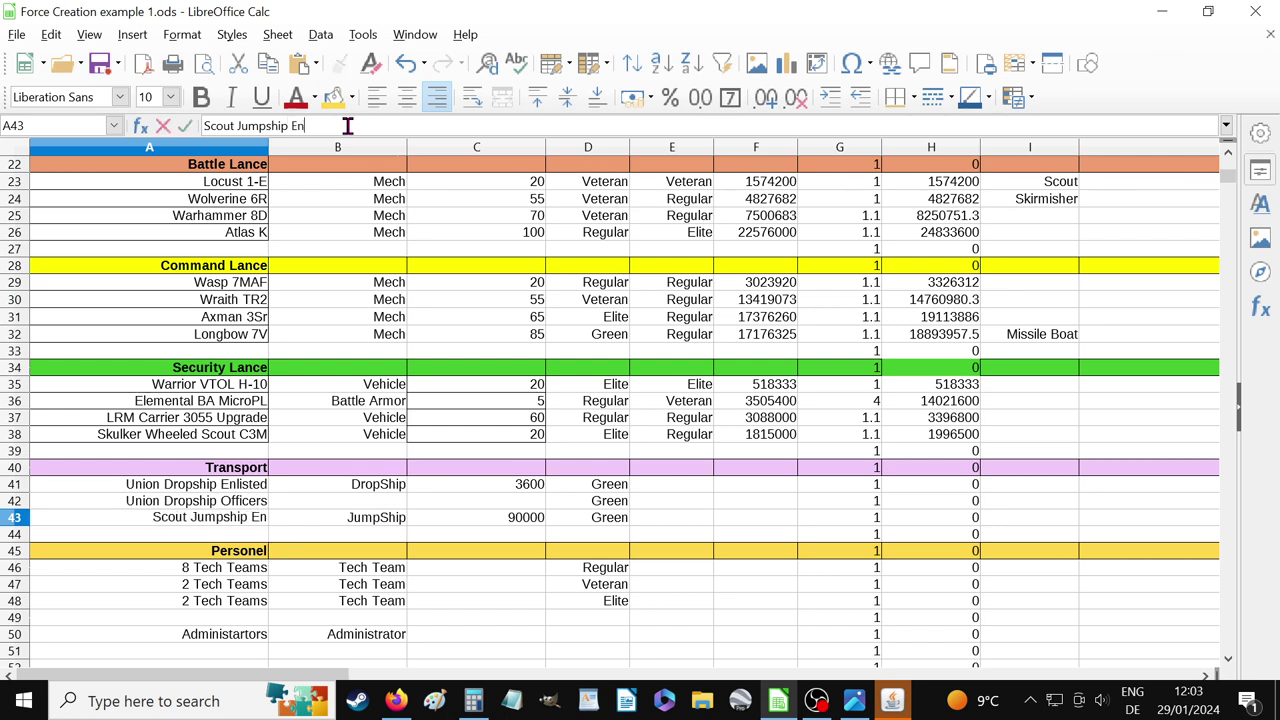
{"action": "type", "text": "li"}
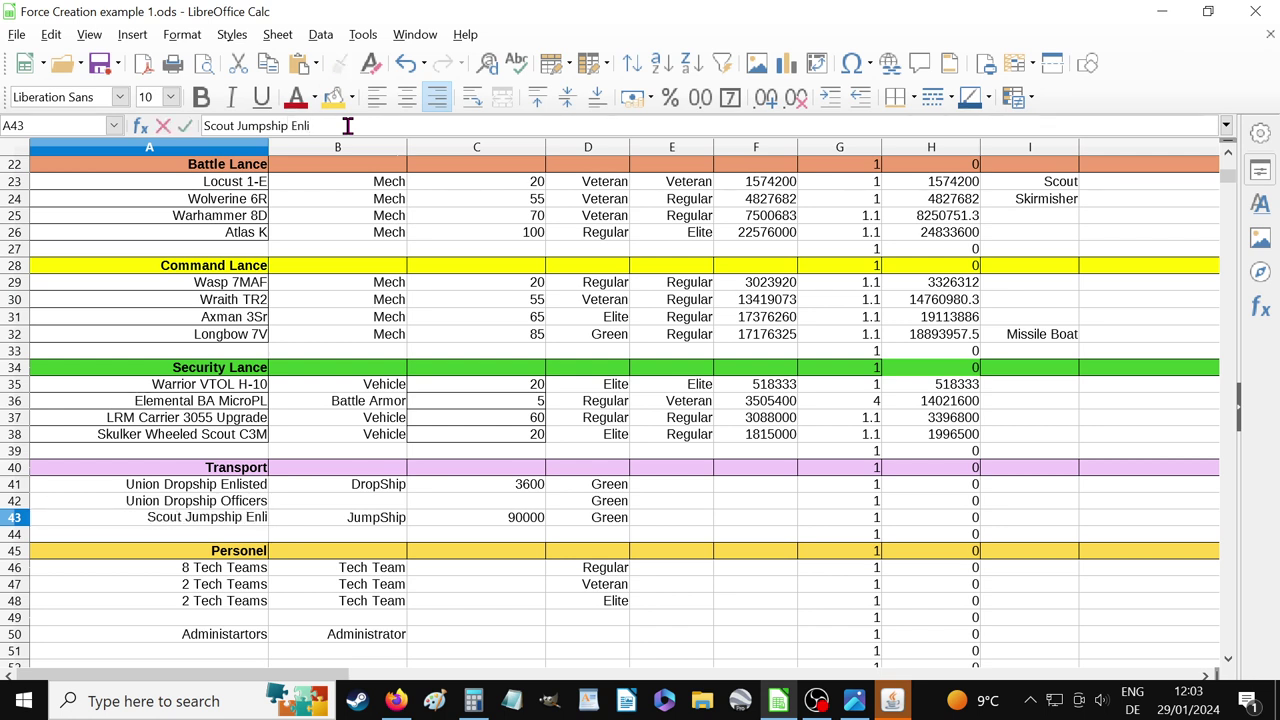
{"action": "type", "text": "sted"}
{"action": "key", "text": "Return"}
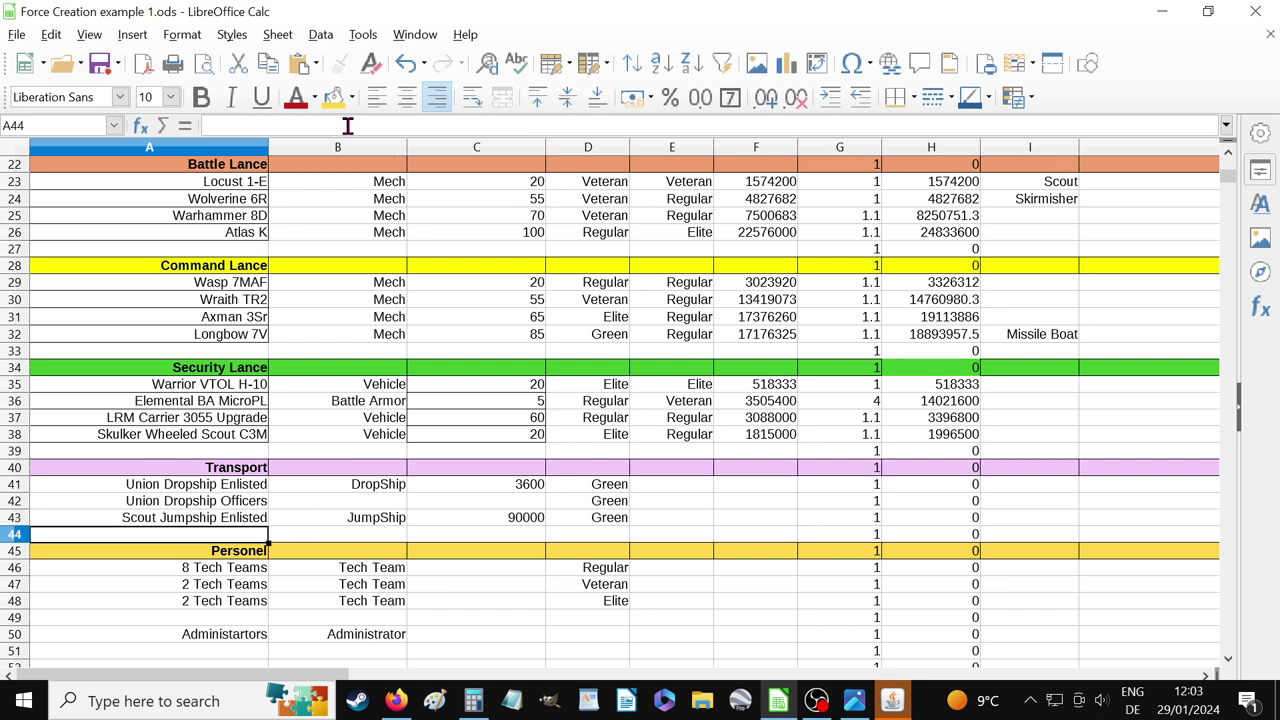
Copy the Scout Jumpship Enlisted name from A43 into A44 and change the copy to "Scout Jumpship Officers"
{"action": "left_click", "coordinate": [237, 519]}
{"action": "key", "text": "ctrl+c"}
{"action": "left_click", "coordinate": [222, 536]}
{"action": "key", "text": "ctrl+v"}
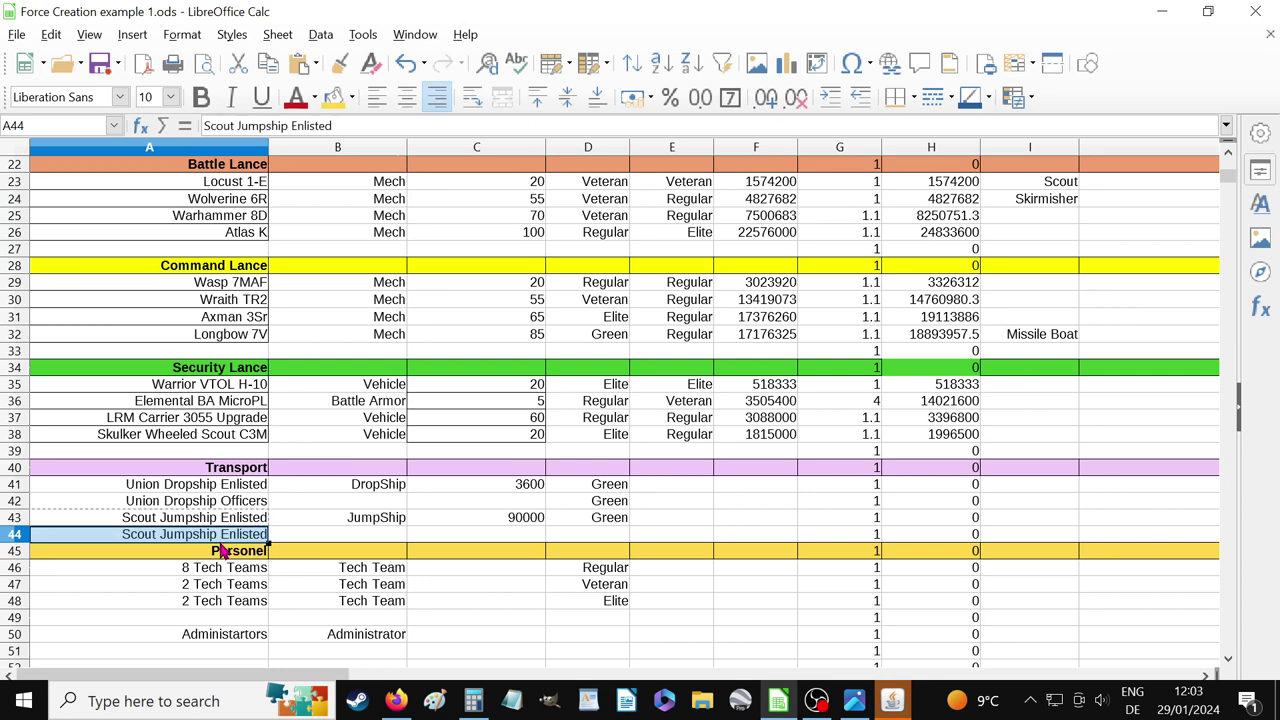
{"action": "left_click", "coordinate": [357, 127]}
{"action": "key", "text": "BackSpace"}
{"action": "key", "text": "BackSpace"}
{"action": "key", "text": "BackSpace"}
{"action": "key", "text": "BackSpace"}
{"action": "key", "text": "BackSpace"}
{"action": "key", "text": "BackSpace"}
{"action": "key", "text": "BackSpace"}
{"action": "key", "text": "BackSpace"}
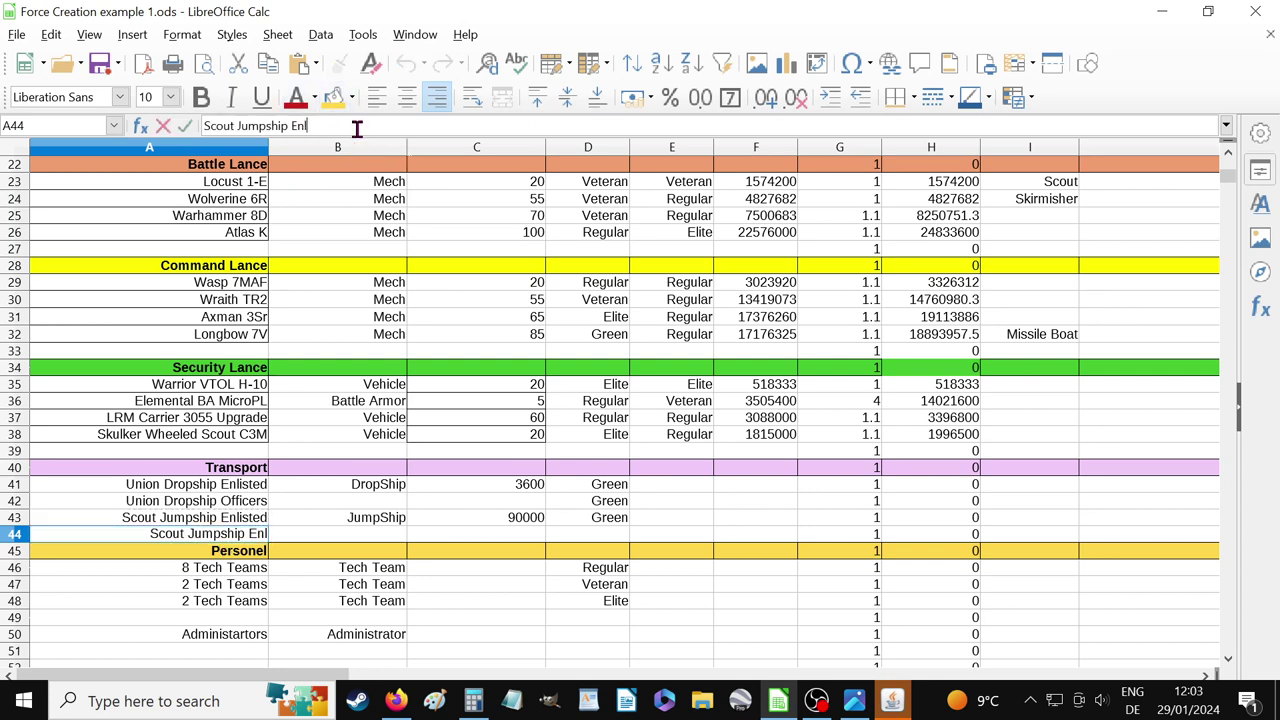
{"action": "type", "text": "Officers"}
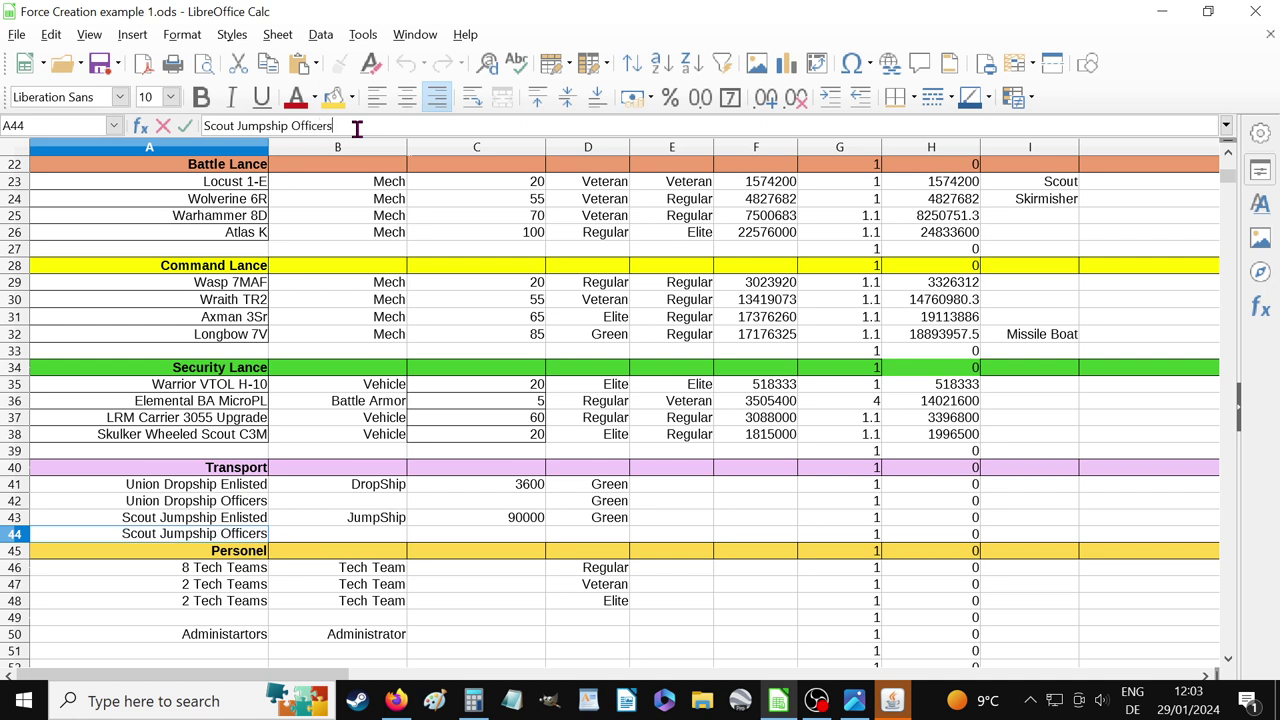
{"action": "key", "text": "Return"}
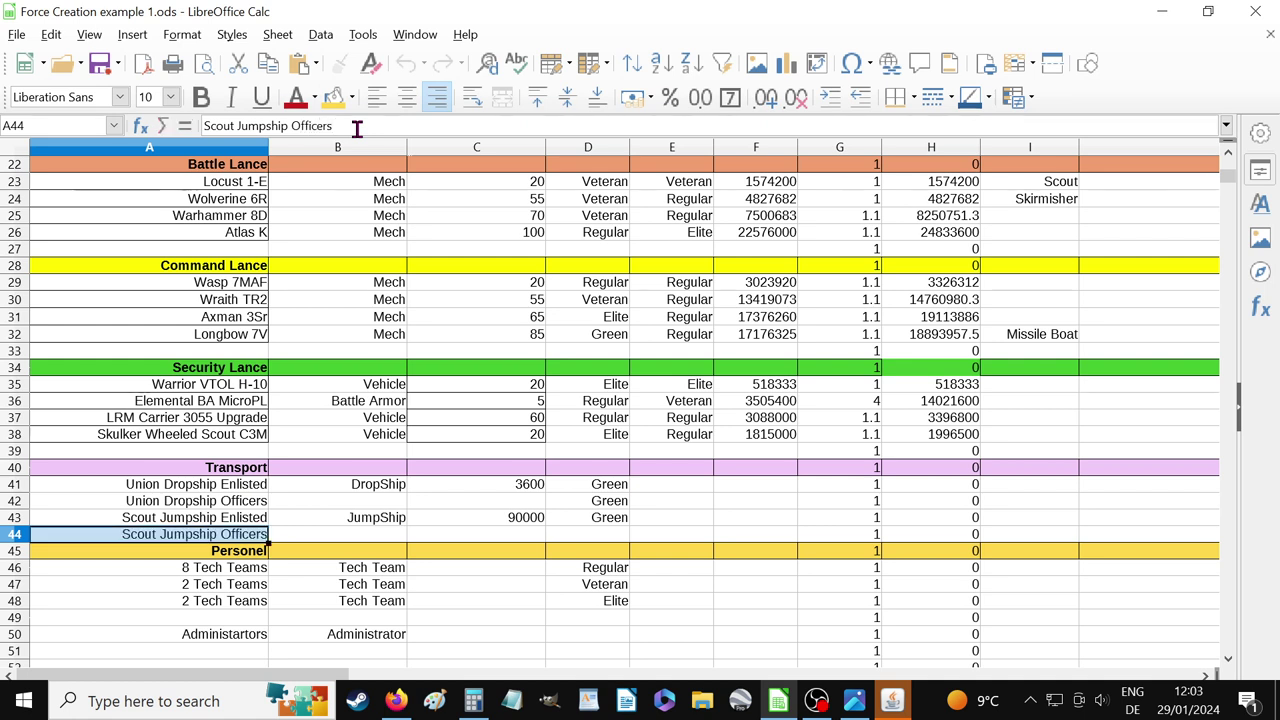
Set the Experience of the Scout Jumpship Officers in row 44 to Green
{"action": "left_click", "coordinate": [616, 538]}
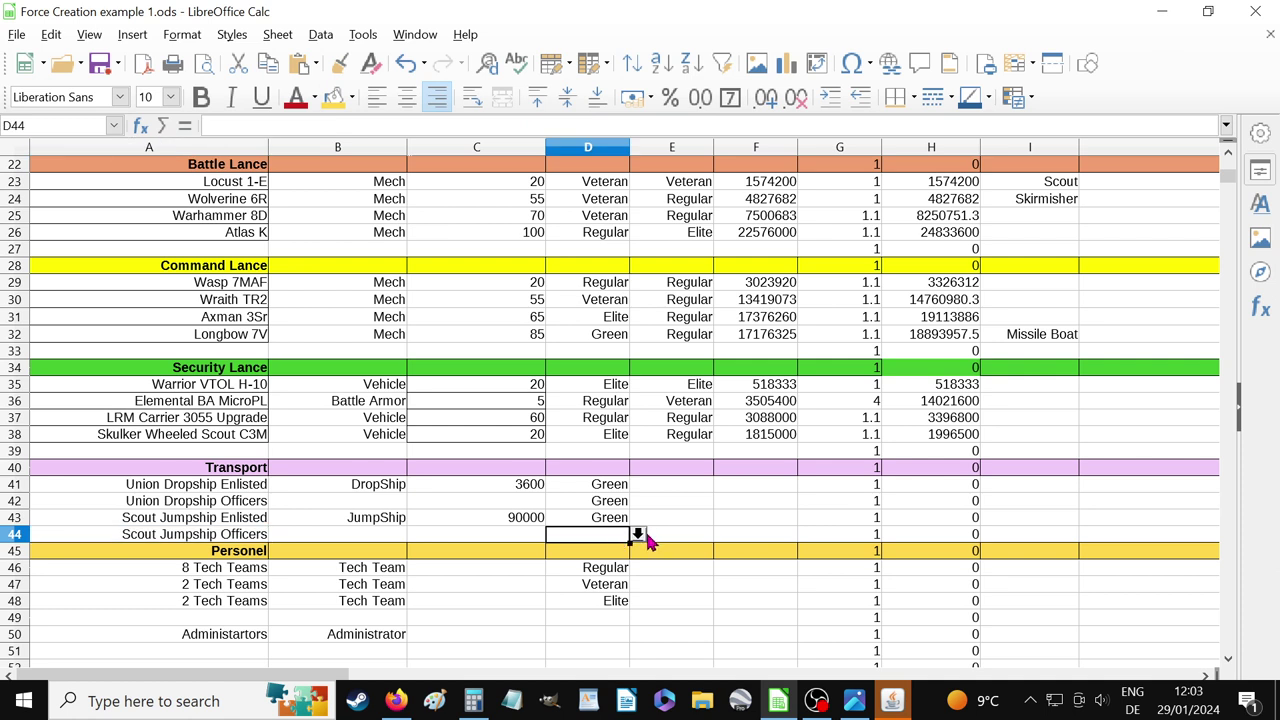
{"action": "left_click", "coordinate": [638, 536]}
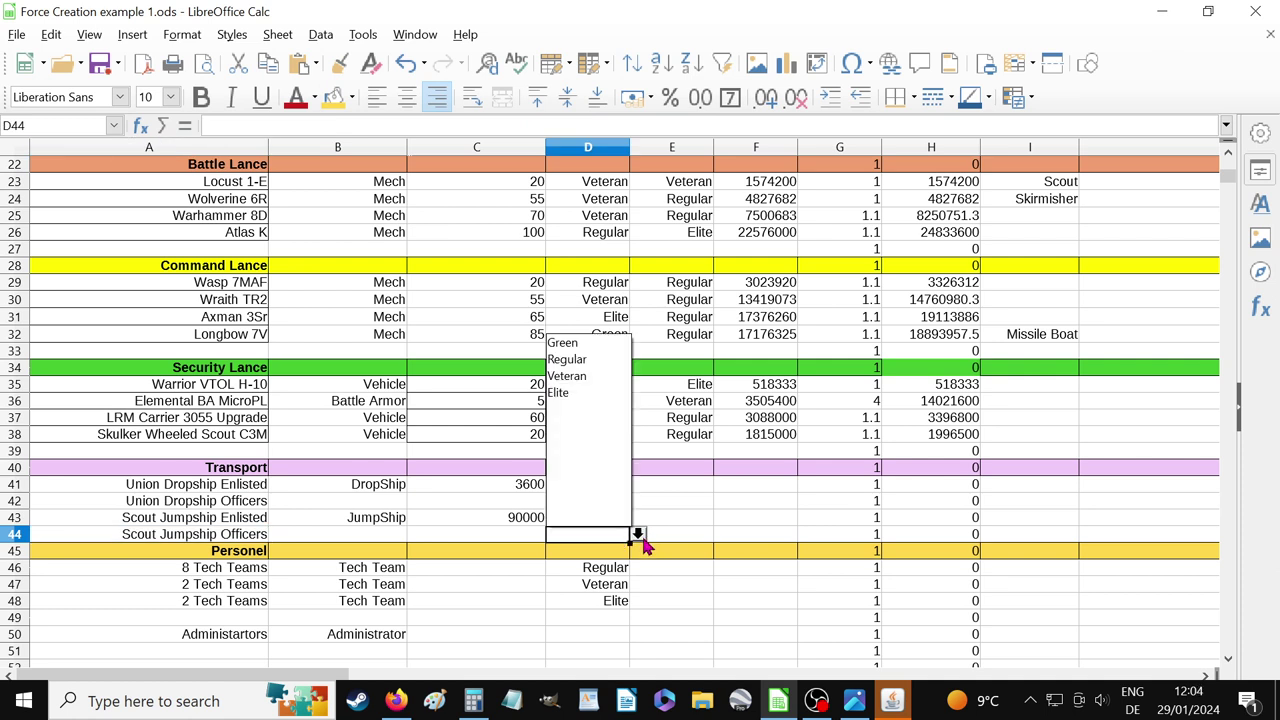
{"action": "left_click", "coordinate": [584, 345]}
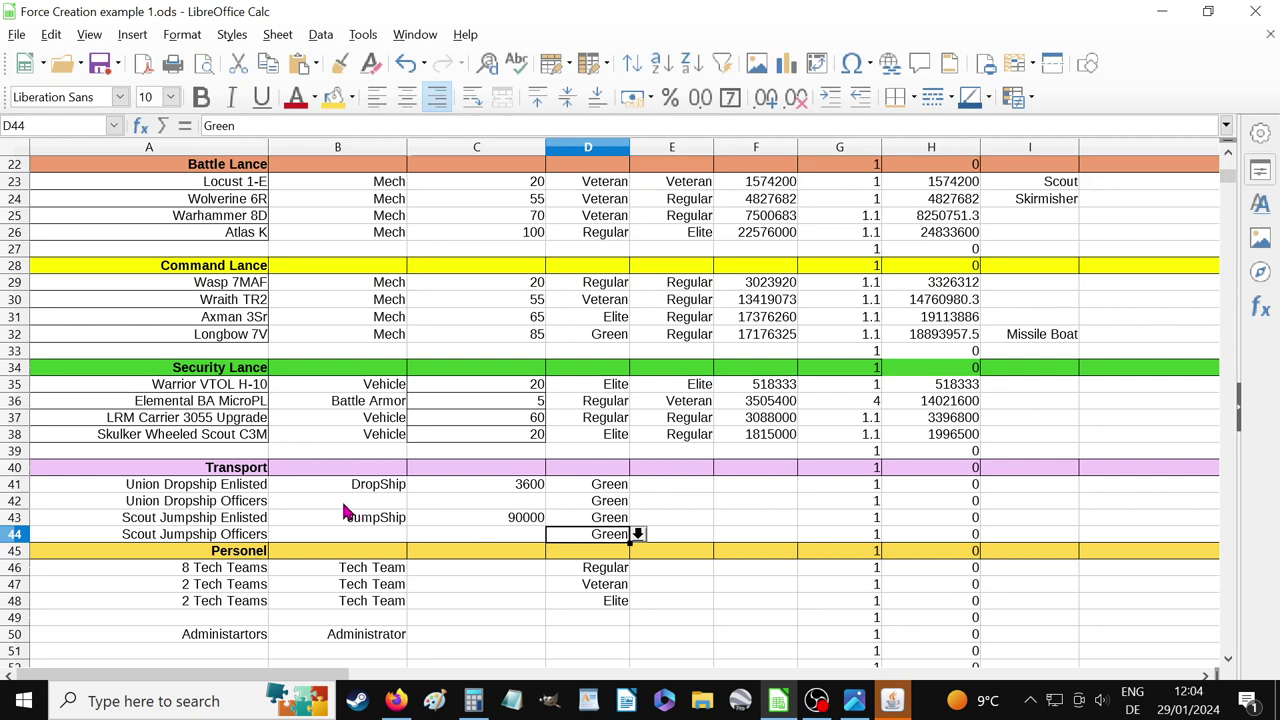
{"action": "left_click", "coordinate": [522, 502]}
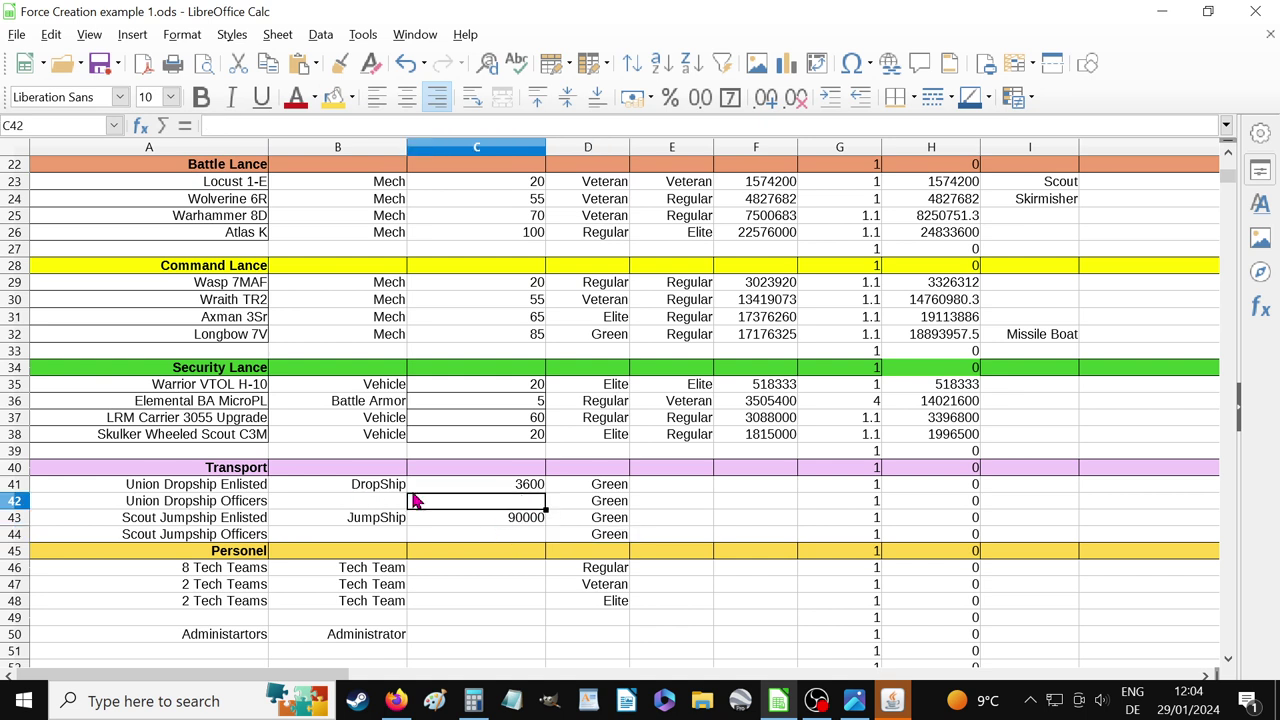
{"action": "left_click", "coordinate": [518, 487]}
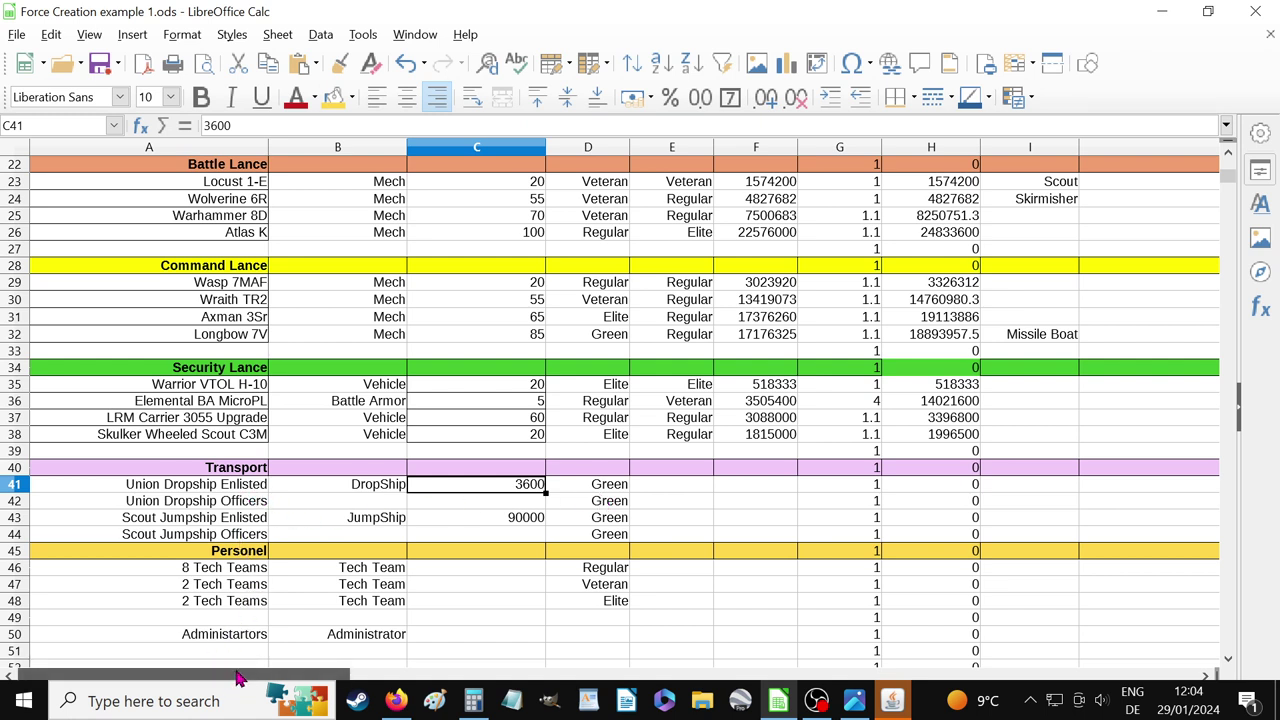
Switch to the unit construction program and load the Scout JumpShip (2712) from the Jumpship units to check its crew and quarters
{"action": "left_click", "coordinate": [893, 703]}
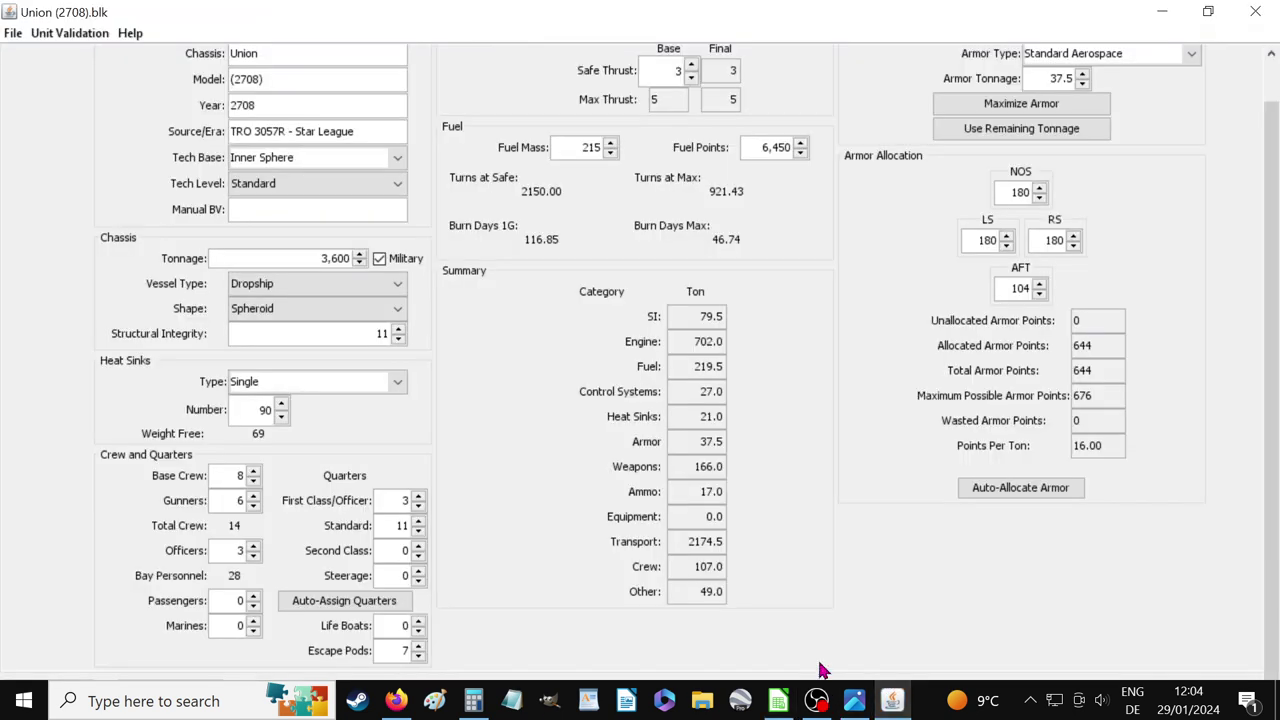
{"action": "left_click", "coordinate": [13, 33]}
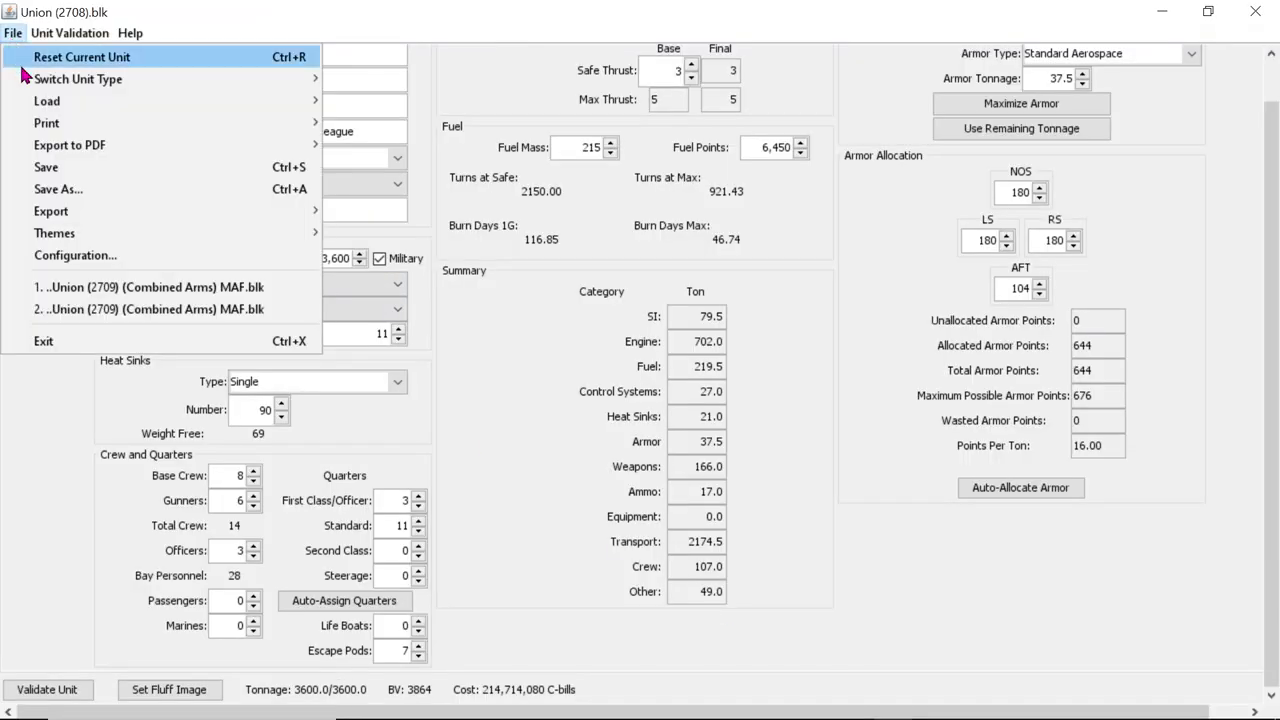
{"action": "mouse_move", "coordinate": [277, 104]}
{"action": "left_click", "coordinate": [439, 106]}
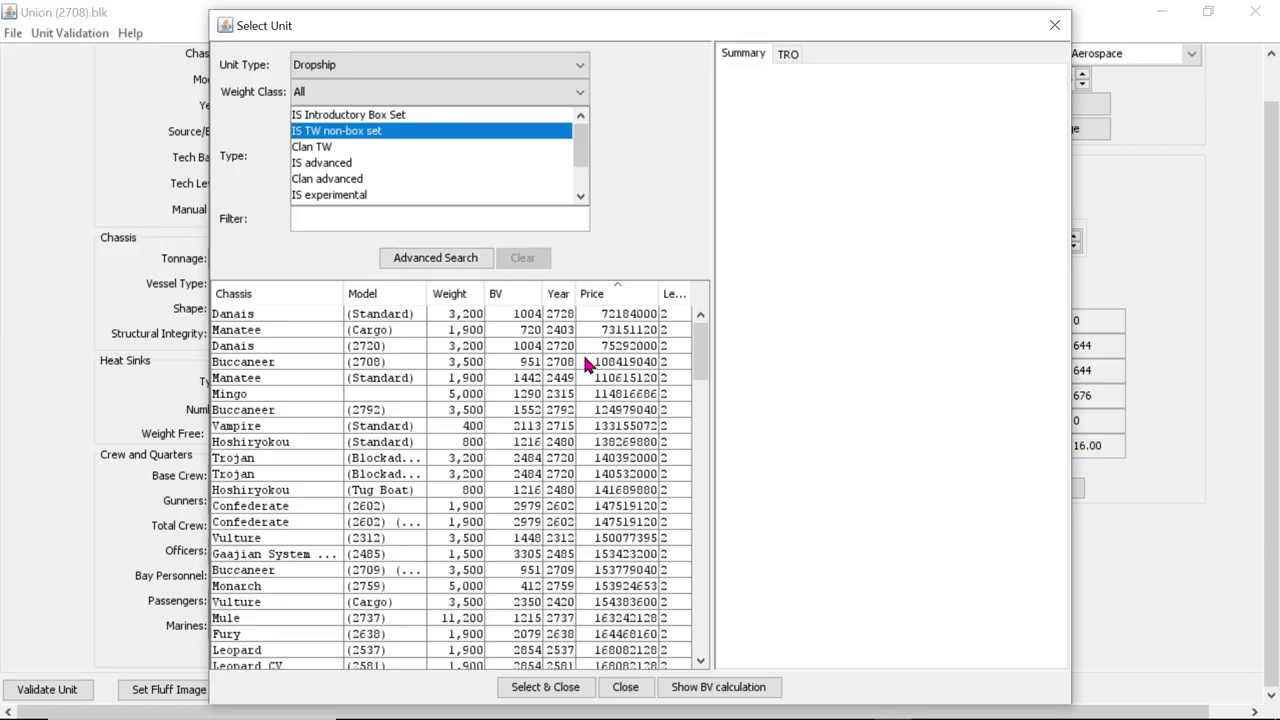
{"action": "left_click", "coordinate": [348, 69]}
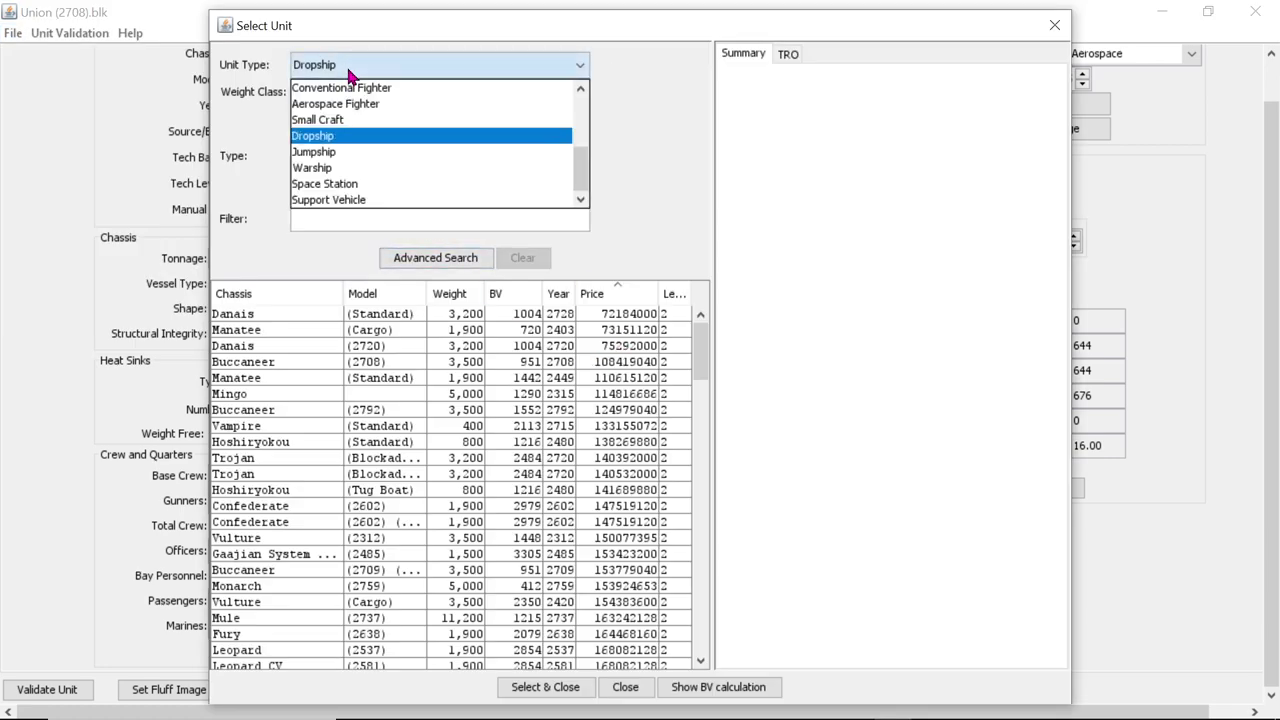
{"action": "left_click", "coordinate": [360, 152]}
{"action": "left_click", "coordinate": [338, 216]}
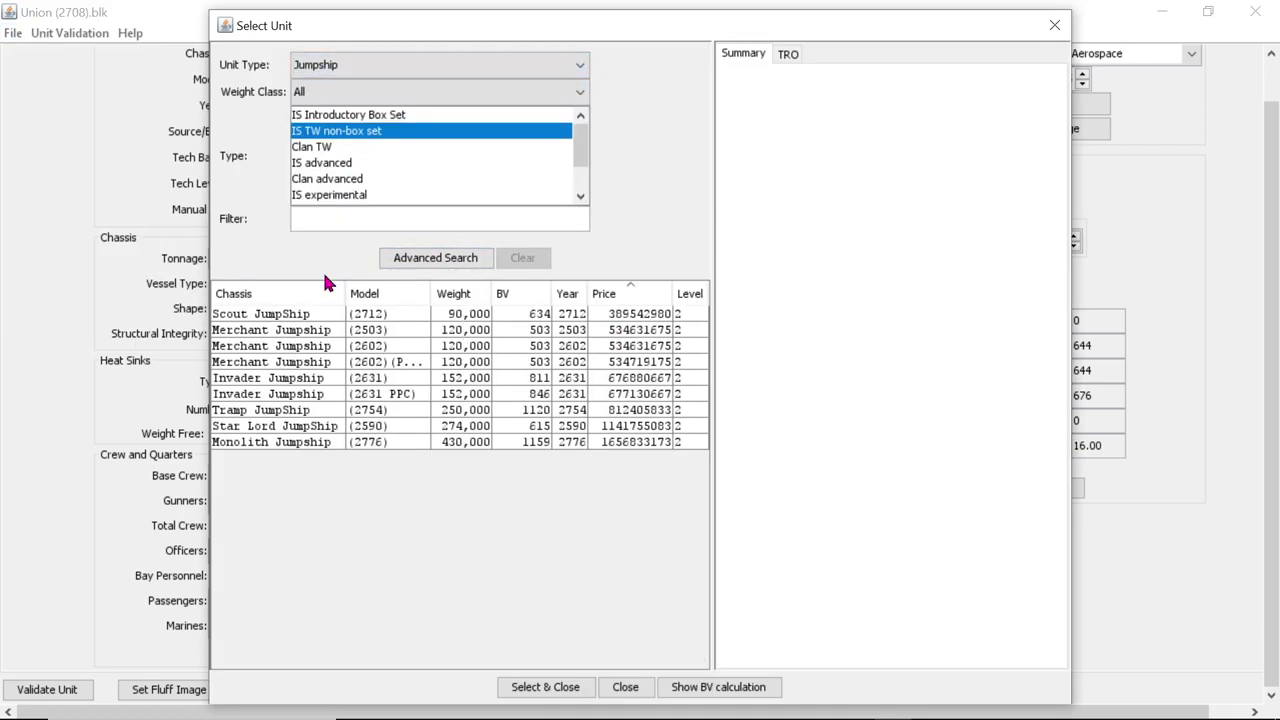
{"action": "left_click", "coordinate": [293, 318]}
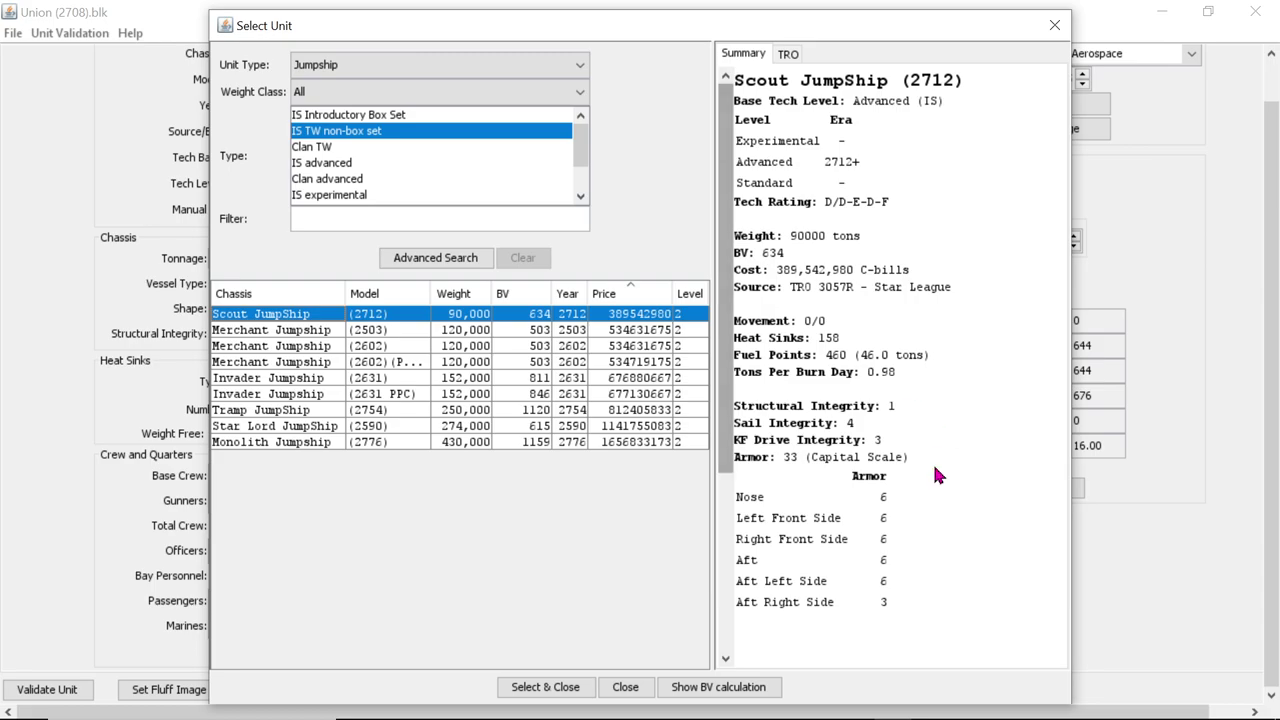
{"action": "left_click", "coordinate": [530, 687]}
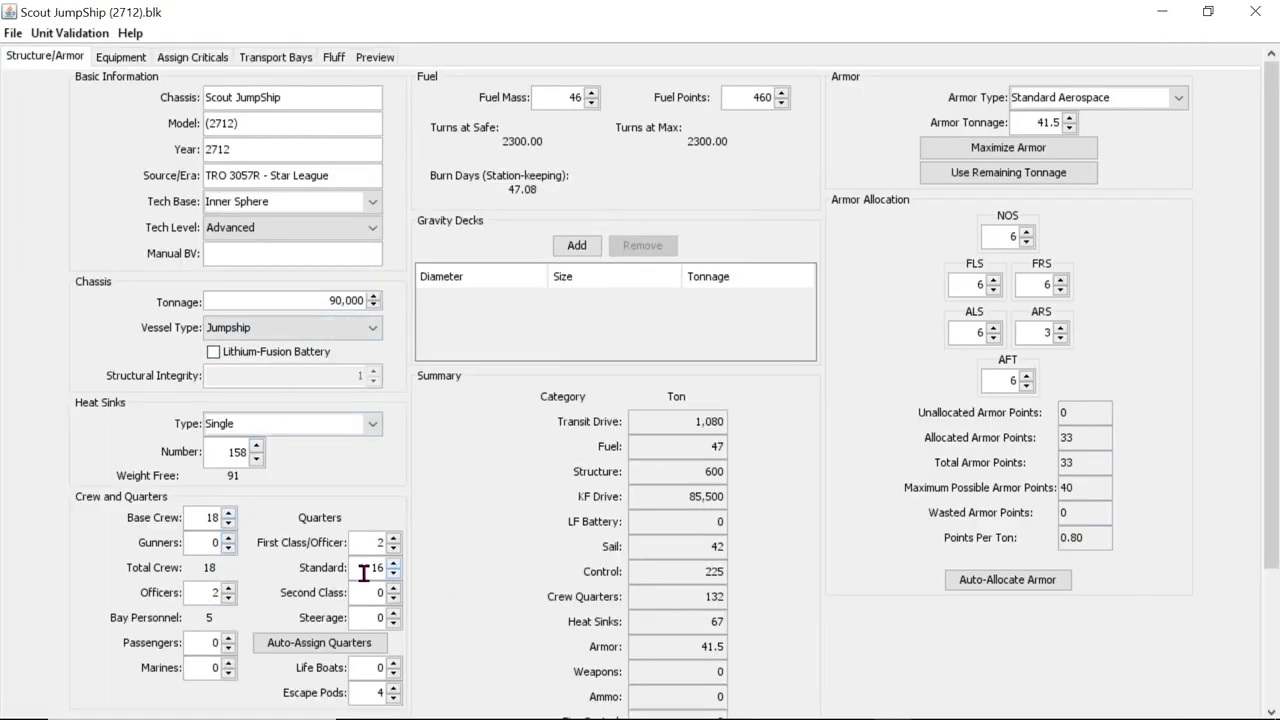
{"action": "mouse_move", "coordinate": [785, 714]}
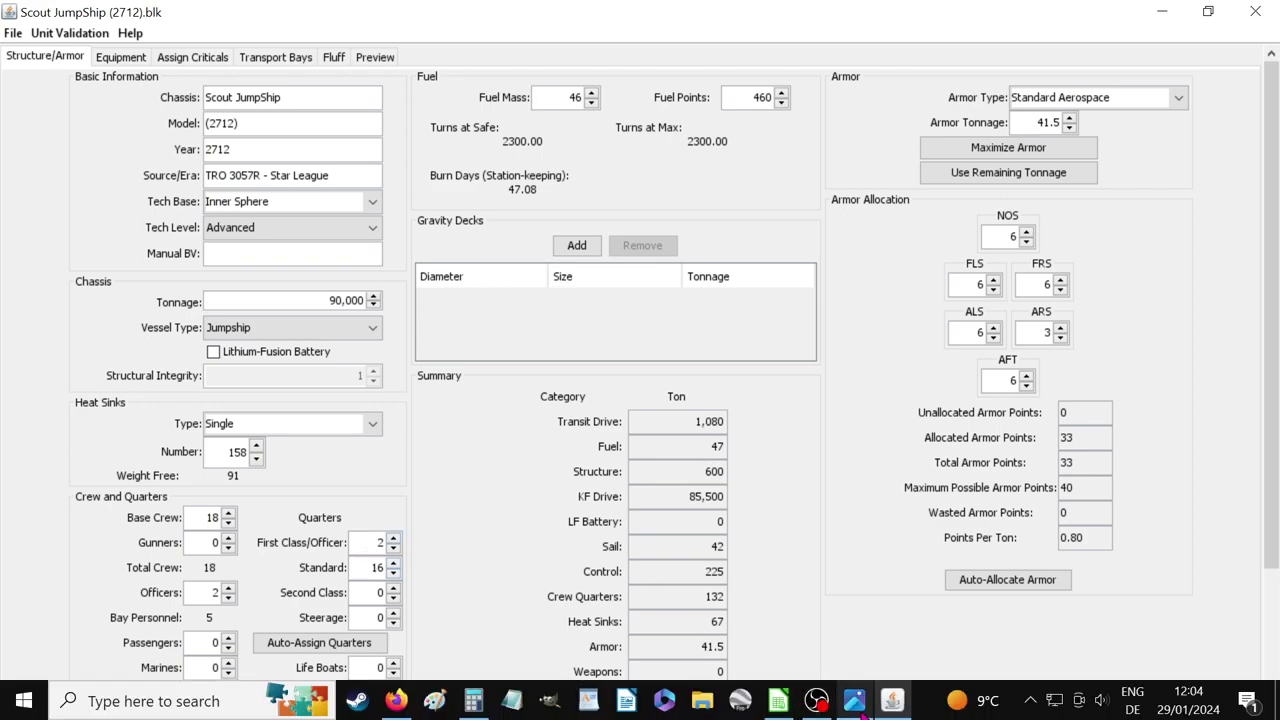
Return to the TO&E spreadsheet and set the personnel totals to 16 for Scout Jumpship Enlisted in S43 and 2 for Officers in S44
{"action": "left_click", "coordinate": [778, 703]}
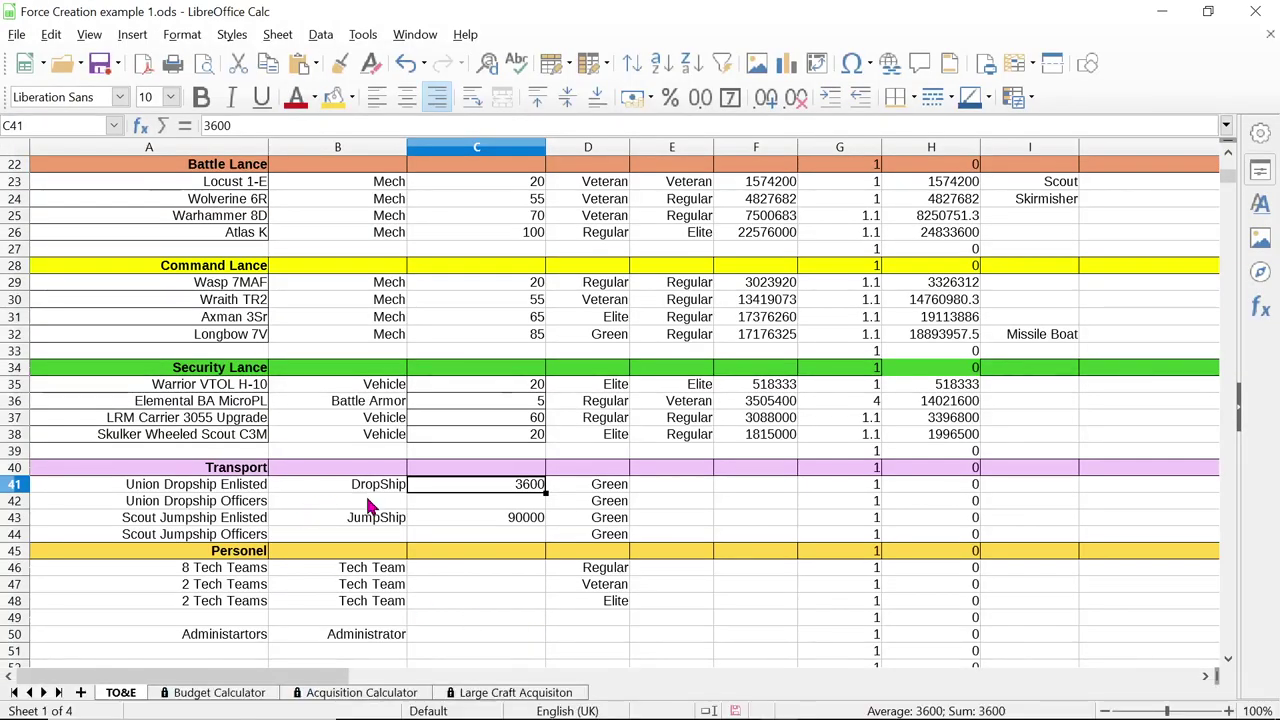
{"action": "left_click_drag", "start_coordinate": [343, 677], "coordinate": [865, 690]}
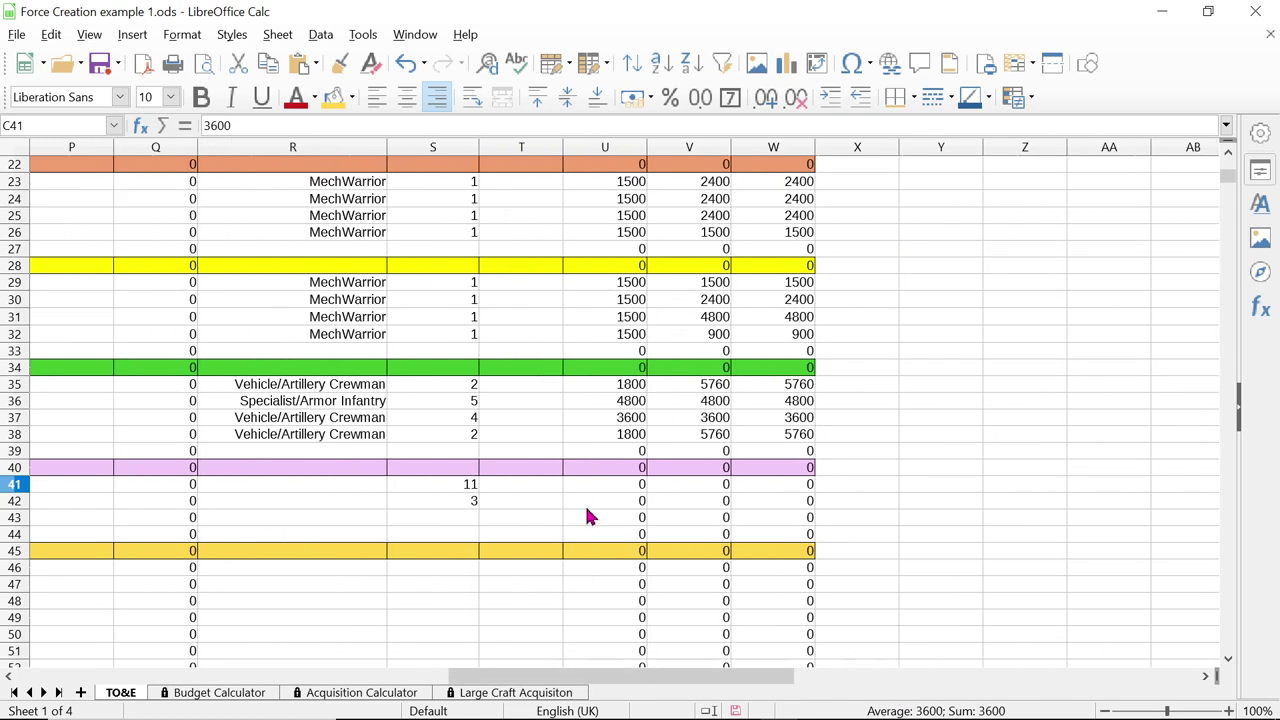
{"action": "left_click", "coordinate": [420, 520]}
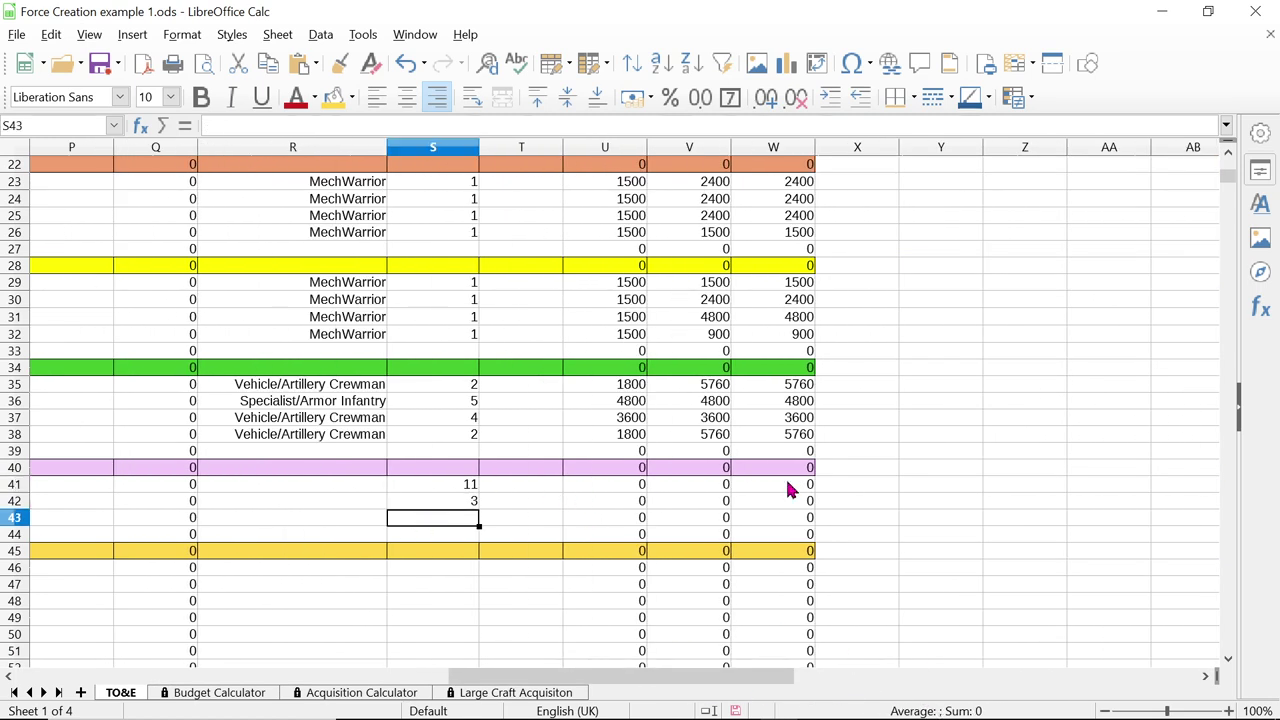
{"action": "type", "text": "16"}
{"action": "key", "text": "Return"}
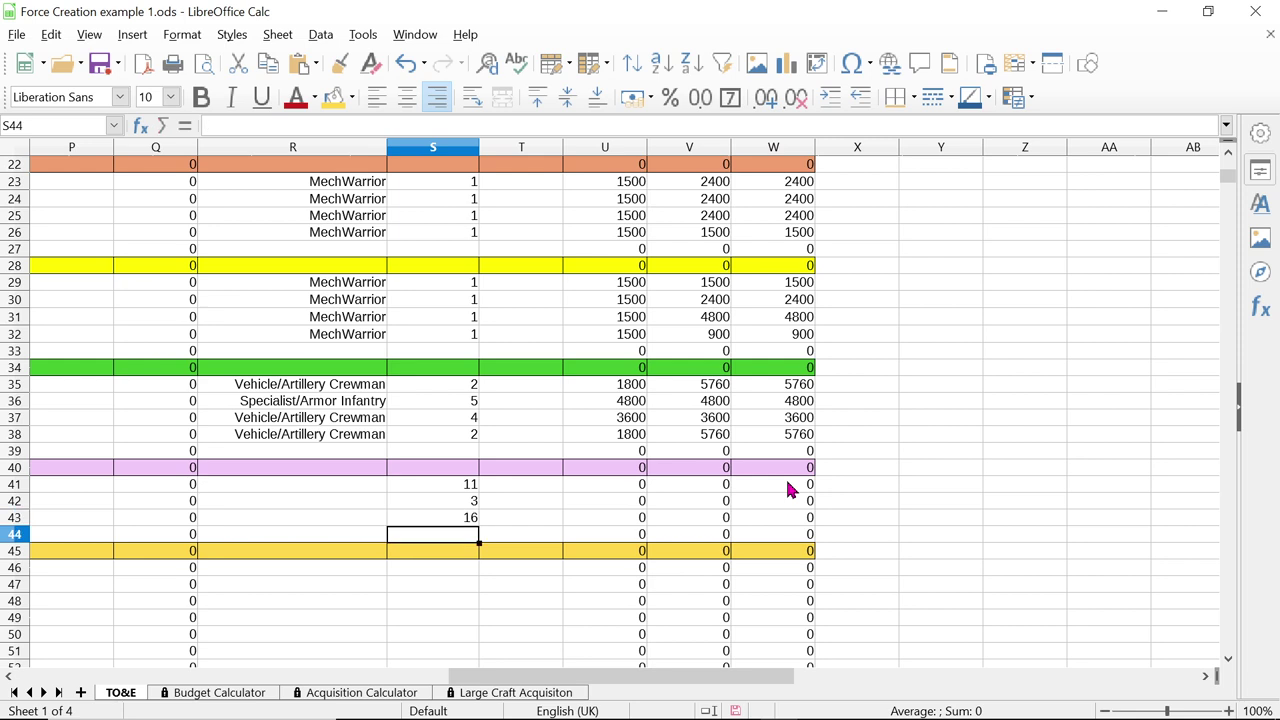
{"action": "type", "text": "2"}
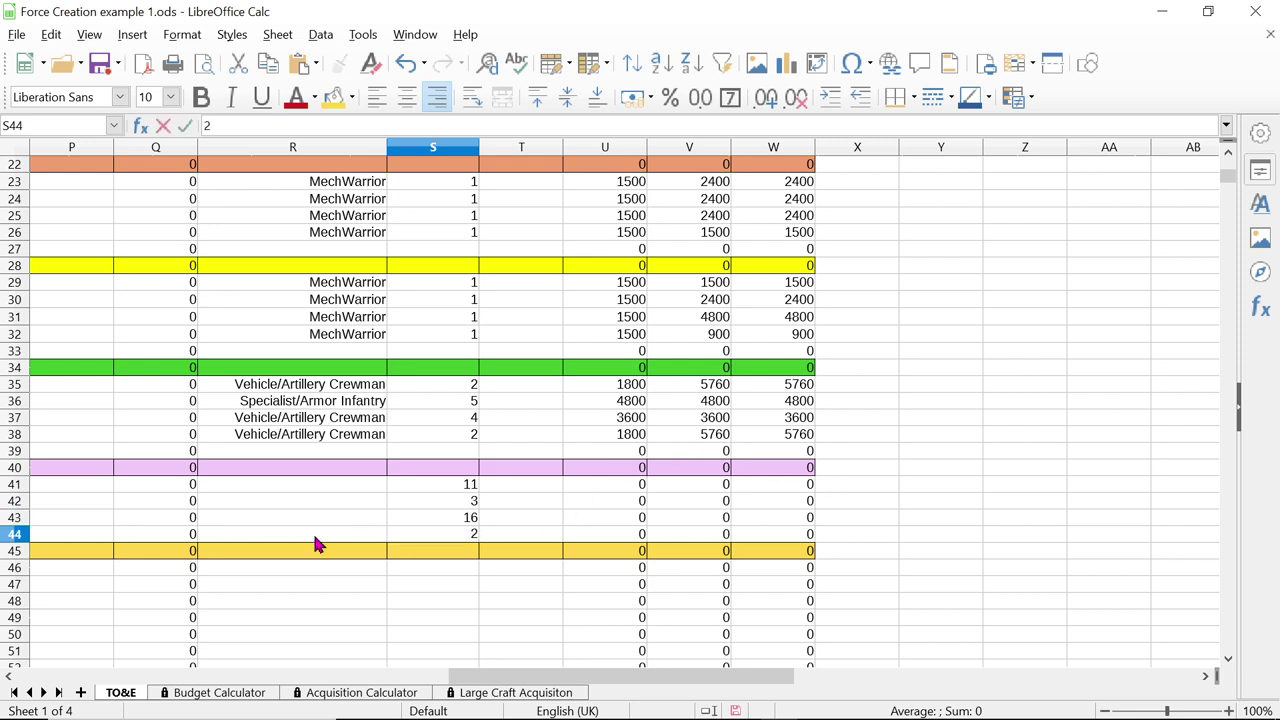
Set the Personnel Type of both Union Dropship crew rows, R41 and R42, to Vessel Crewman (DropShip)
{"action": "left_click", "coordinate": [293, 484]}
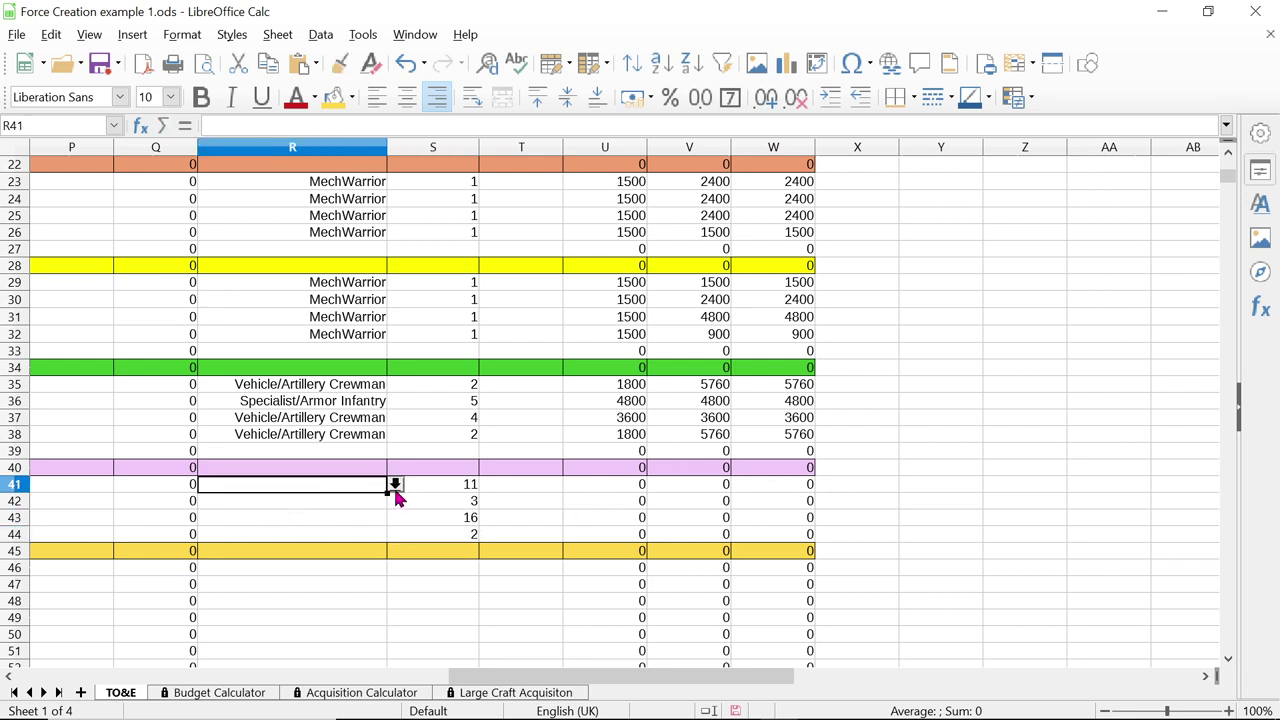
{"action": "left_click", "coordinate": [396, 486]}
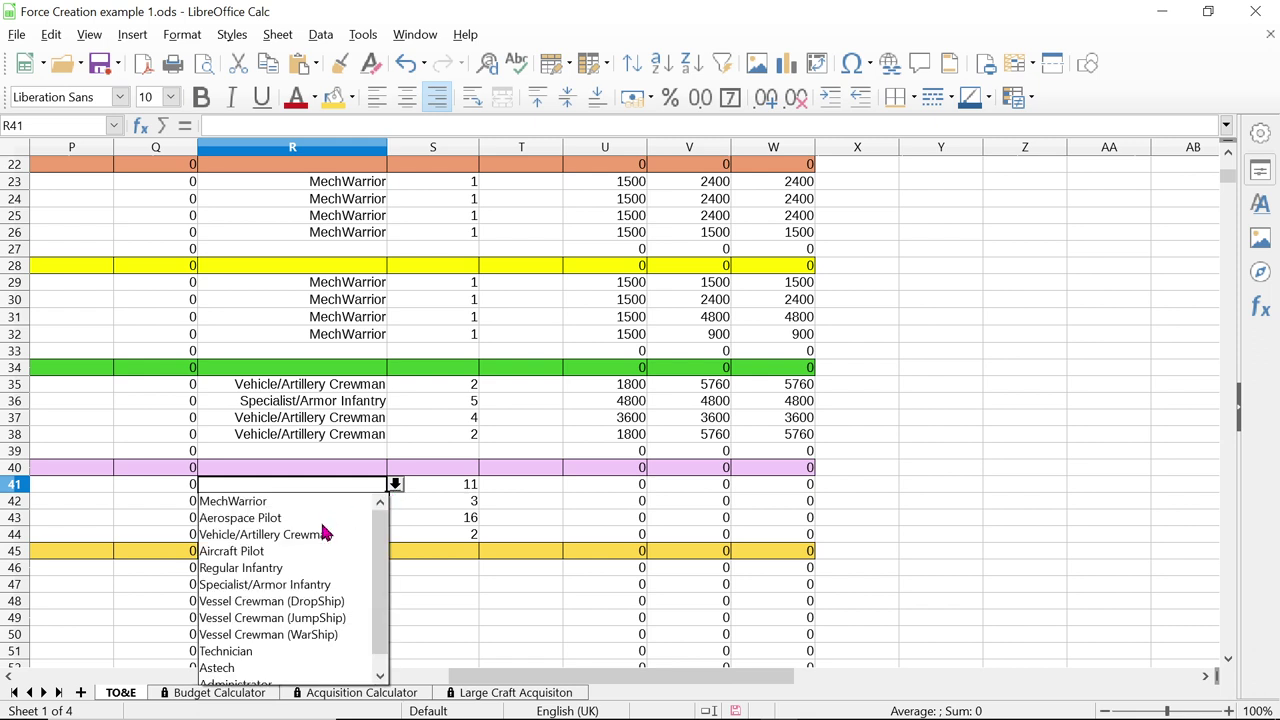
{"action": "scroll", "coordinate": [300, 583], "scroll_direction": "down", "scroll_amount": 1}
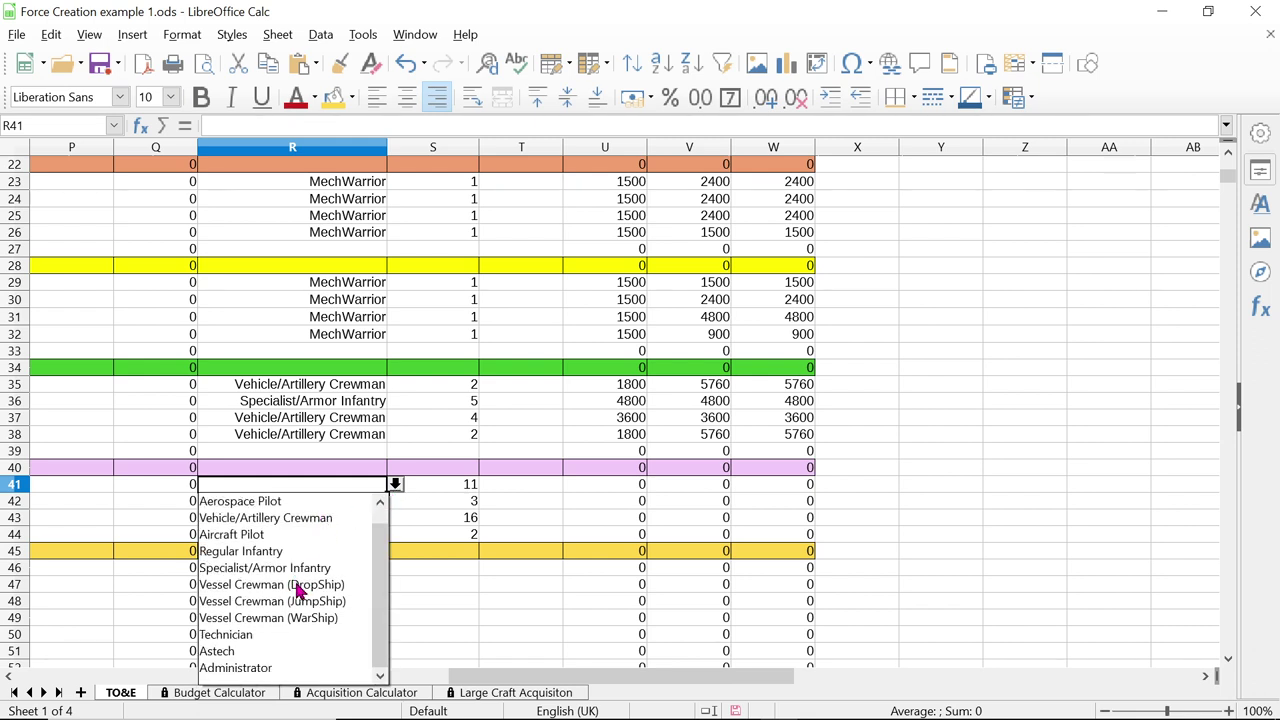
{"action": "left_click", "coordinate": [274, 586]}
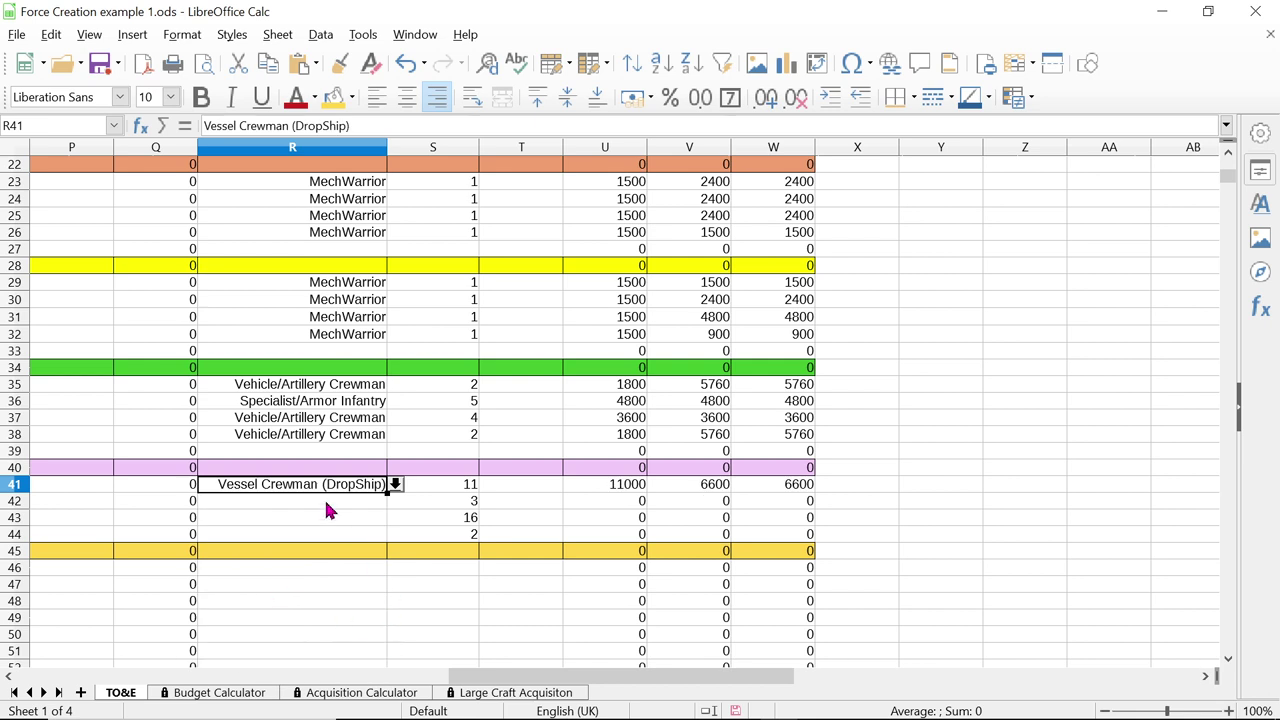
{"action": "left_click", "coordinate": [318, 500]}
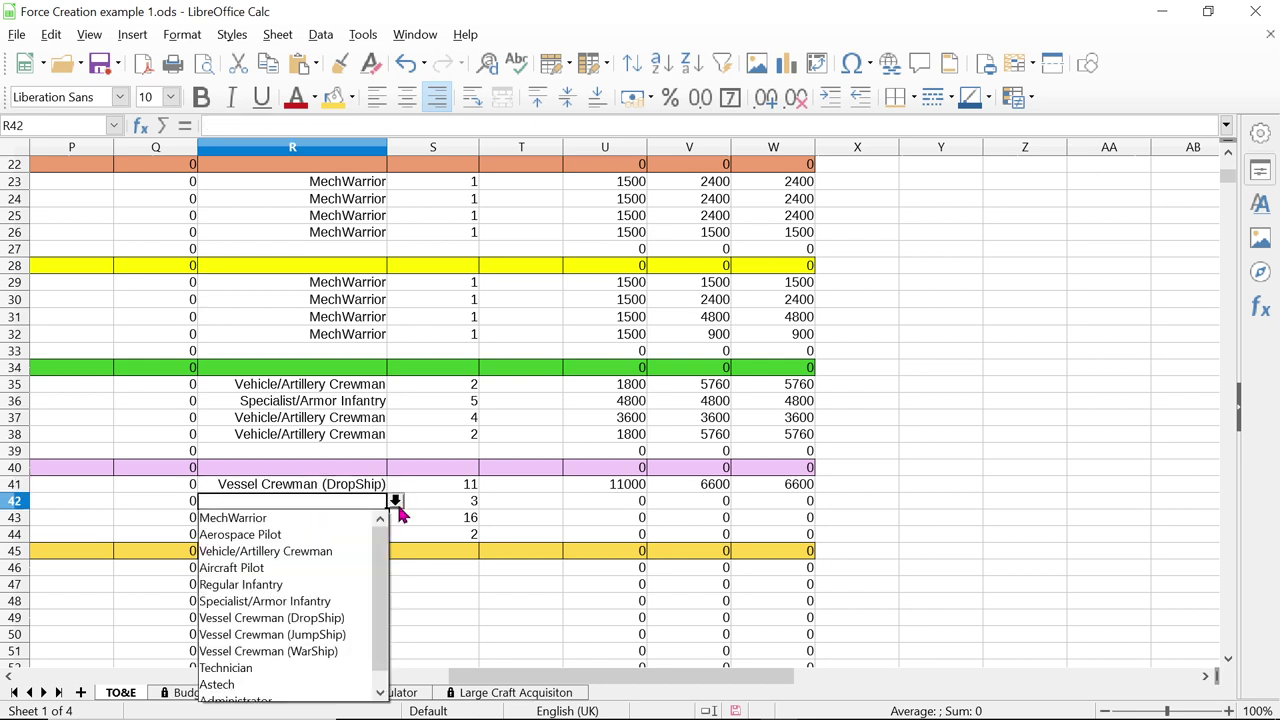
{"action": "left_click", "coordinate": [395, 500]}
{"action": "scroll", "coordinate": [300, 585], "scroll_direction": "down", "scroll_amount": 1}
{"action": "left_click", "coordinate": [298, 604]}
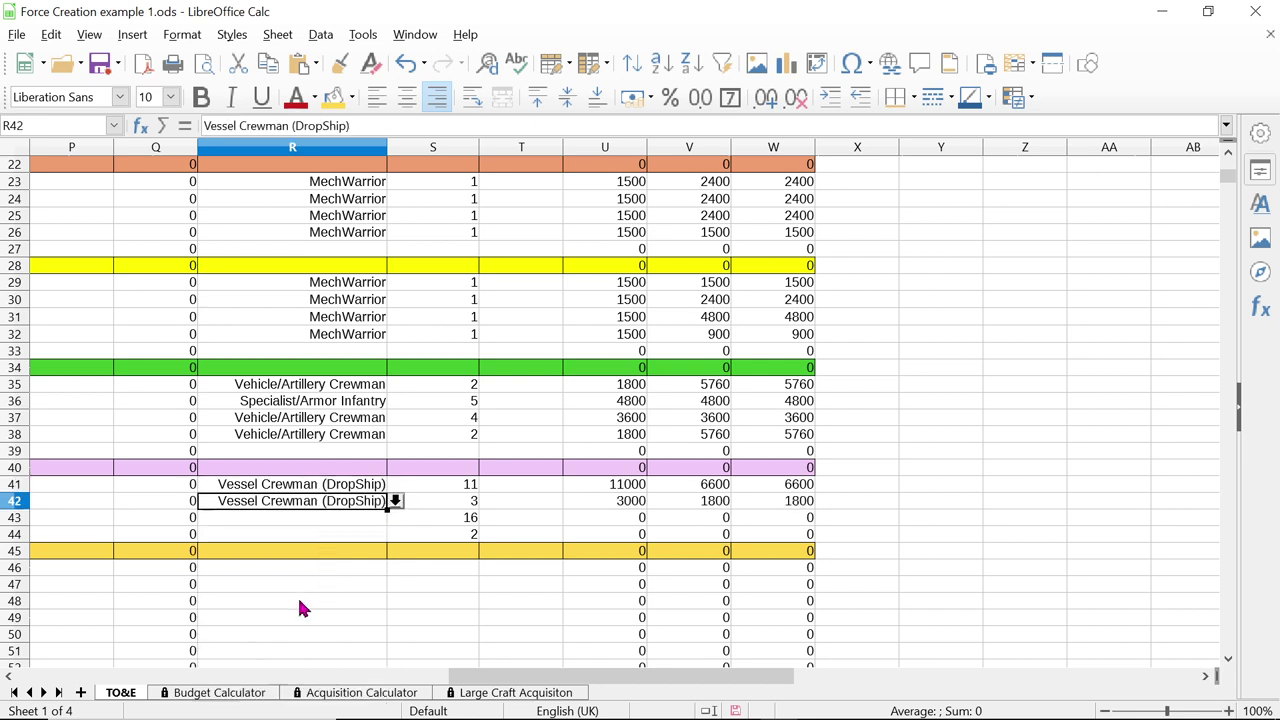
Set the Personnel Type of both Scout Jumpship crew rows, R43 and R44, to Vessel Crewman (JumpShip)
{"action": "left_click", "coordinate": [342, 519]}
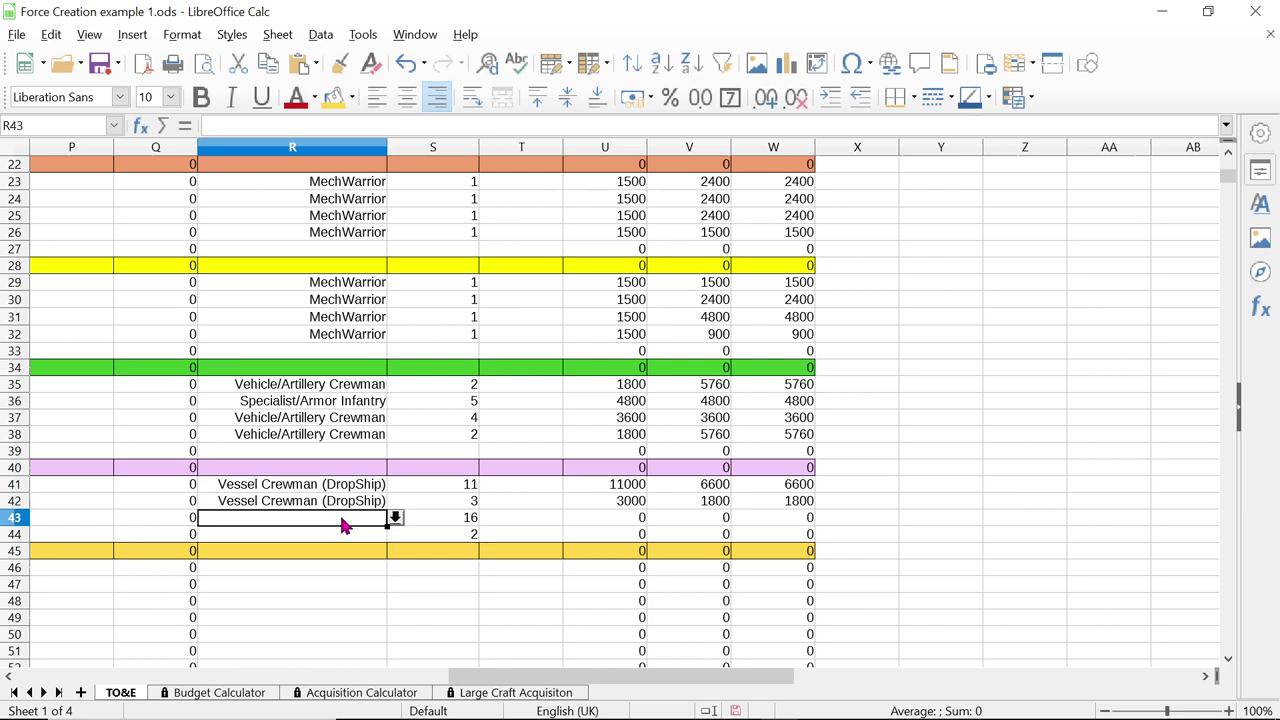
{"action": "left_click", "coordinate": [397, 519]}
{"action": "left_click", "coordinate": [305, 652]}
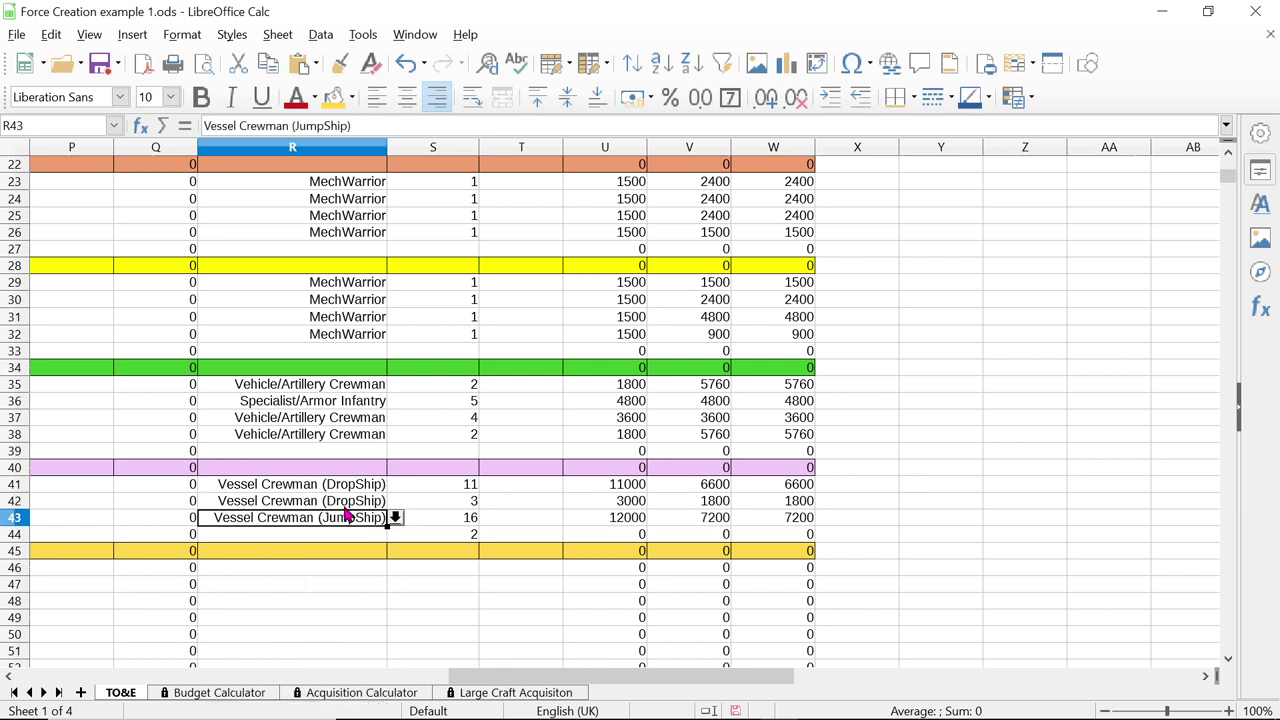
{"action": "left_click", "coordinate": [325, 540]}
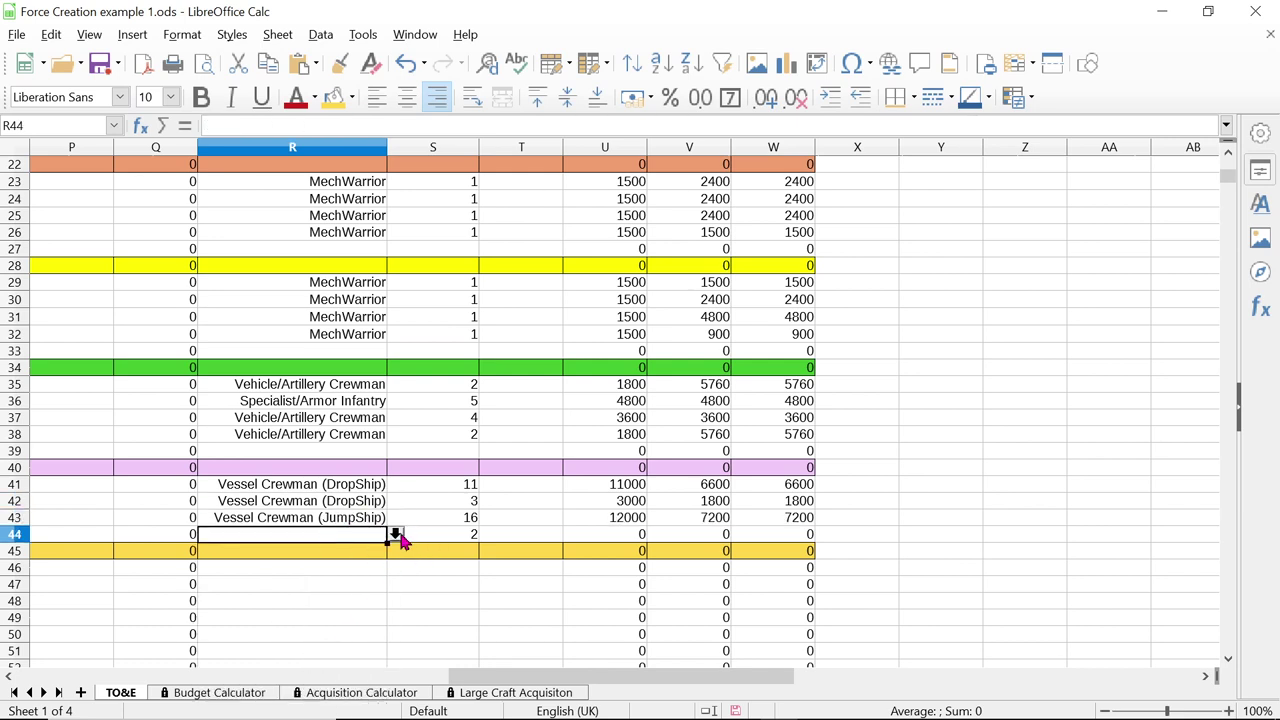
{"action": "left_click", "coordinate": [396, 535]}
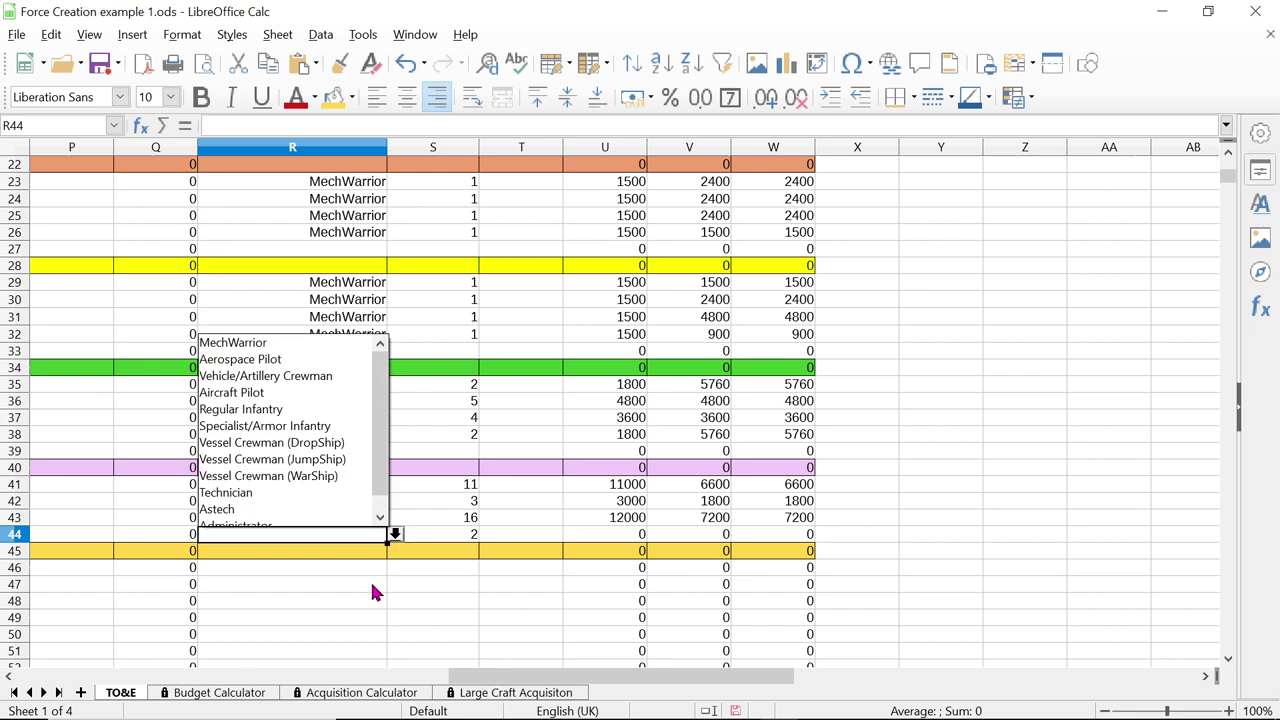
{"action": "left_click", "coordinate": [315, 461]}
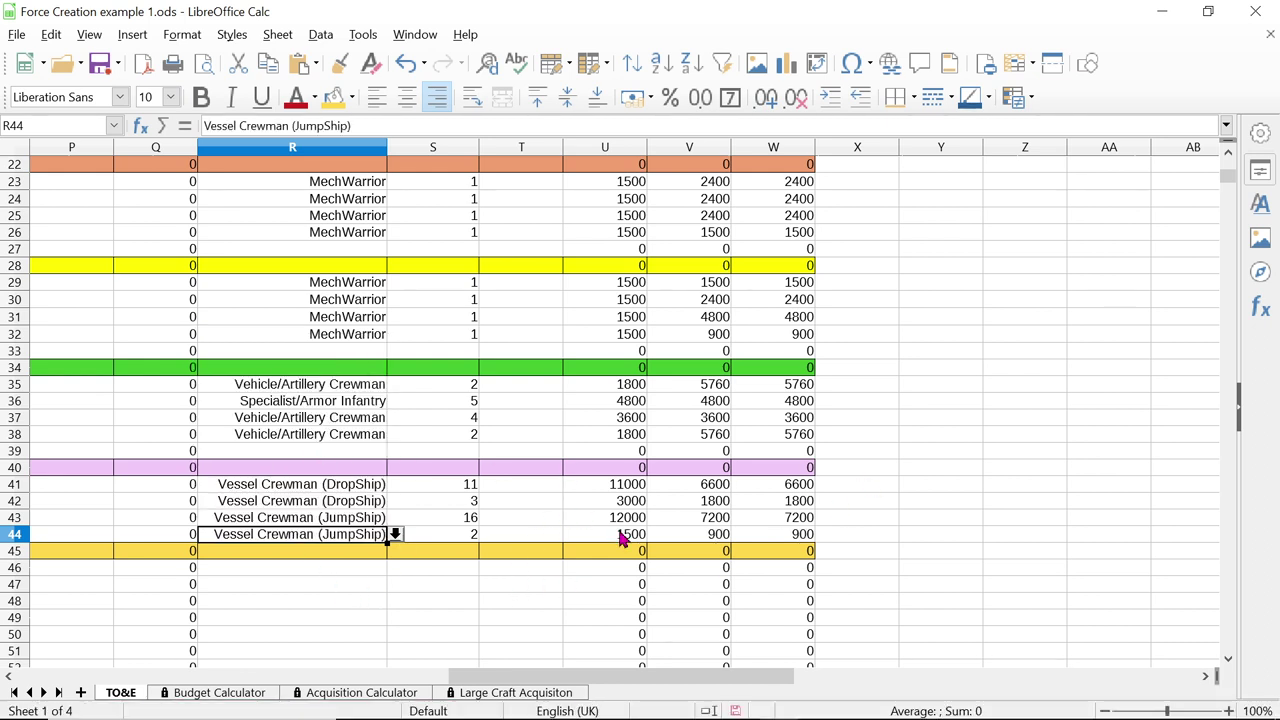
Review the crew salary columns against their headings, and check the first tech team entry under Personel in A46
{"action": "scroll", "coordinate": [506, 570], "scroll_direction": "up", "scroll_amount": 4}
{"action": "scroll", "coordinate": [506, 569], "scroll_direction": "down", "scroll_amount": 3}
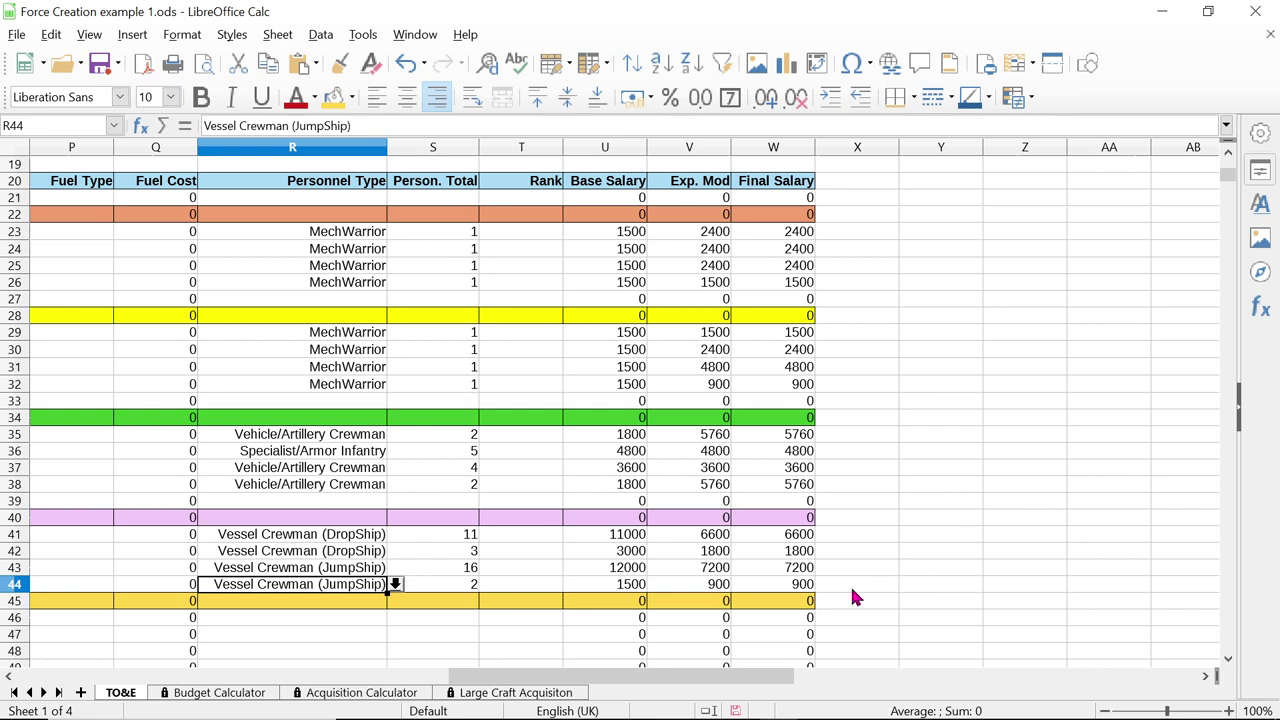
{"action": "scroll", "coordinate": [548, 541], "scroll_direction": "down", "scroll_amount": 1}
{"action": "scroll", "coordinate": [548, 541], "scroll_direction": "down", "scroll_amount": 1}
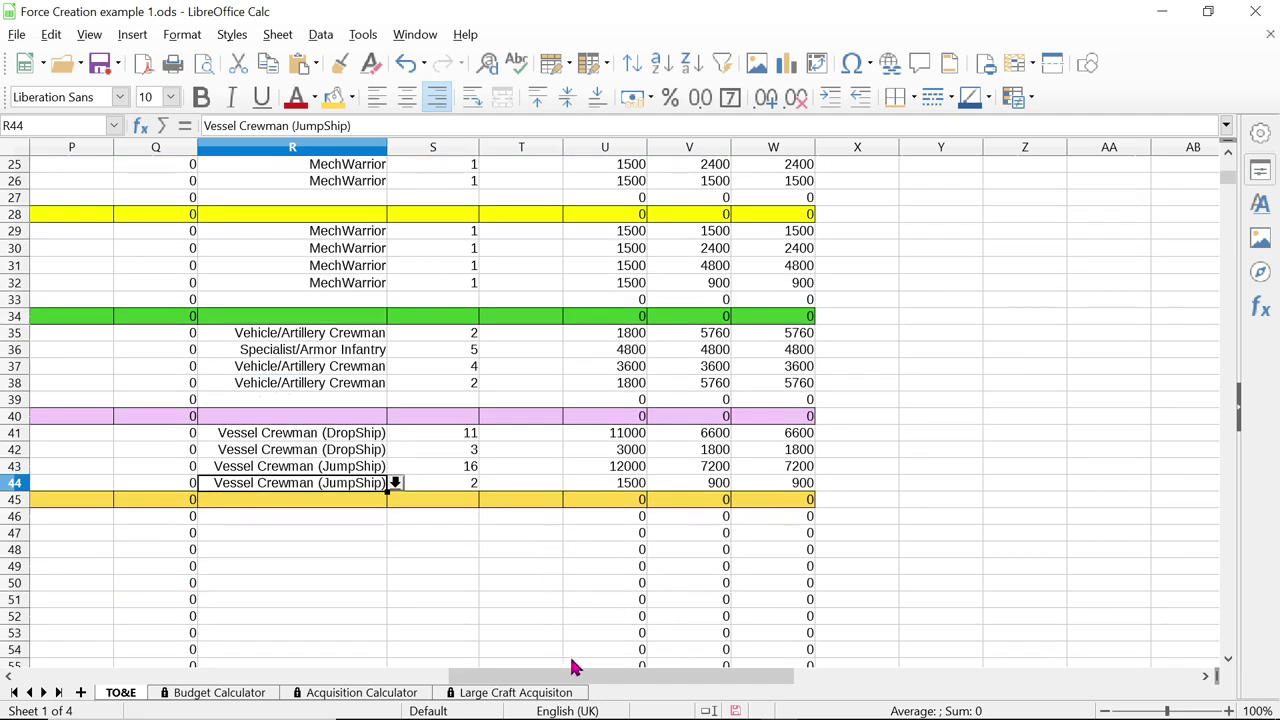
{"action": "left_click_drag", "start_coordinate": [584, 677], "coordinate": [100, 670]}
{"action": "left_click", "coordinate": [225, 521]}
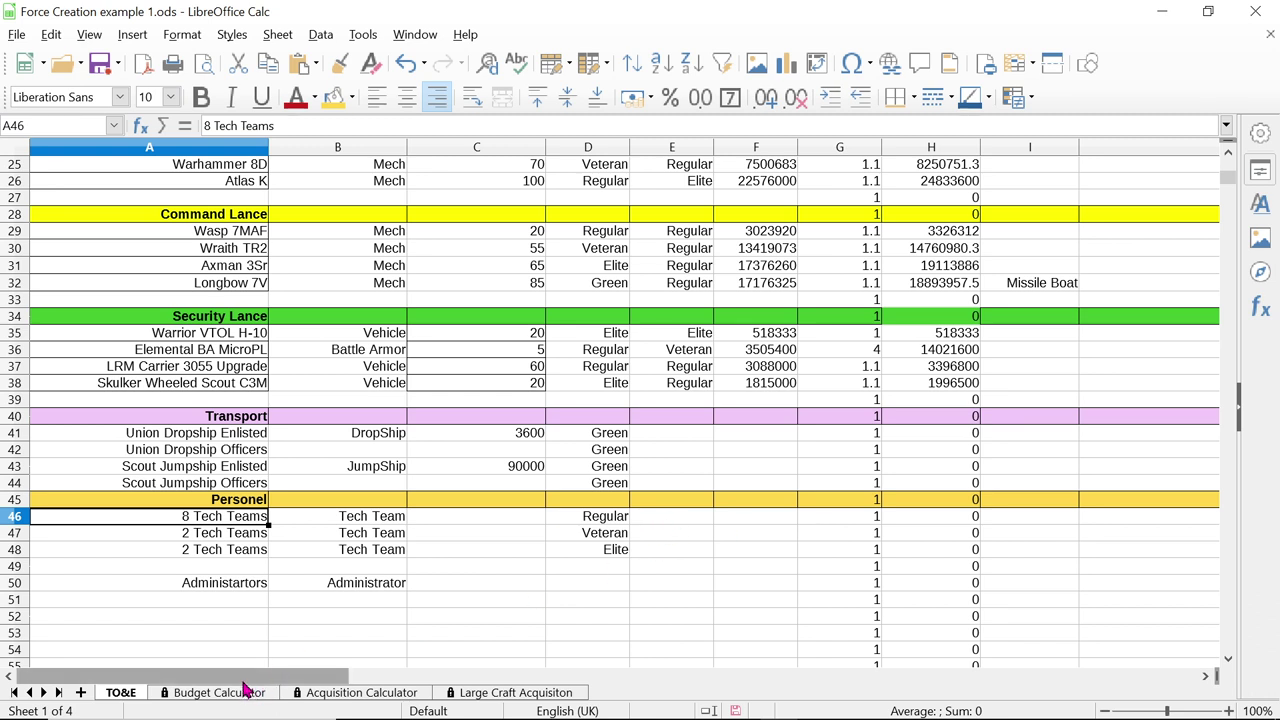
{"action": "left_click_drag", "start_coordinate": [245, 678], "coordinate": [252, 634]}
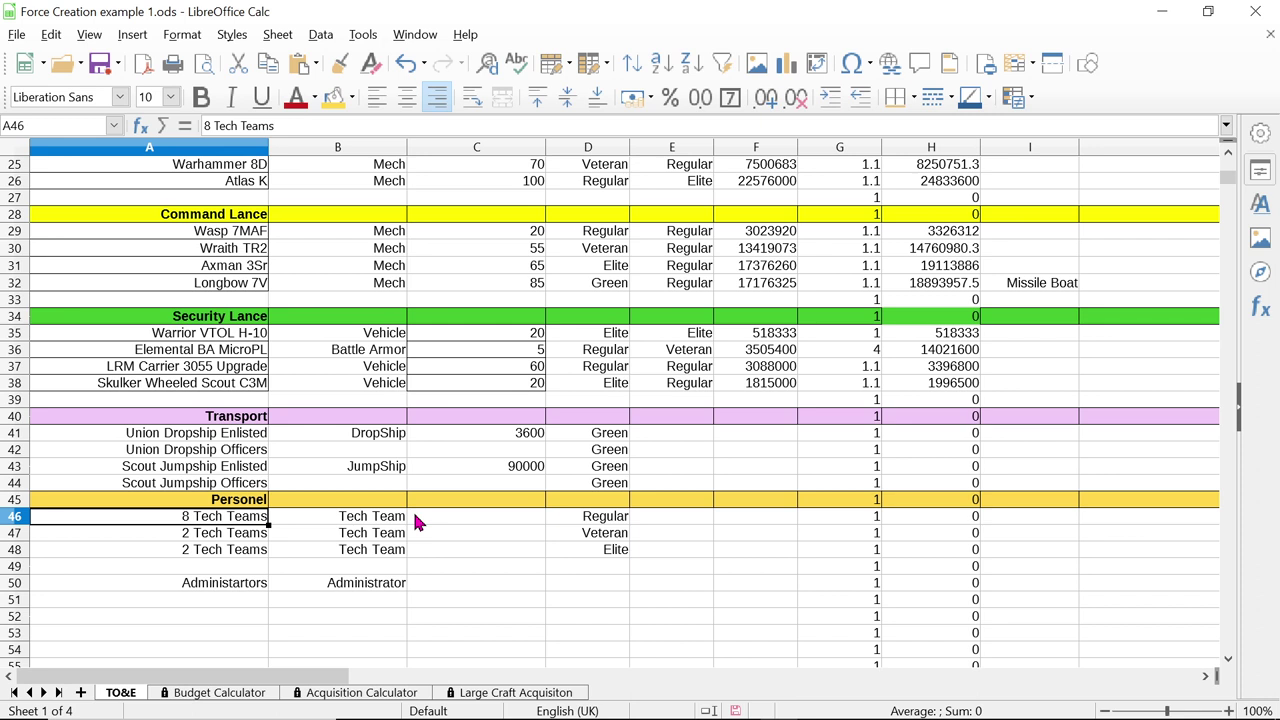
Clear the two lower tech team entries in A47:B48, their experience levels in D47:D48, and the administrator entry in row 50
{"action": "left_click_drag", "start_coordinate": [206, 531], "coordinate": [369, 563]}
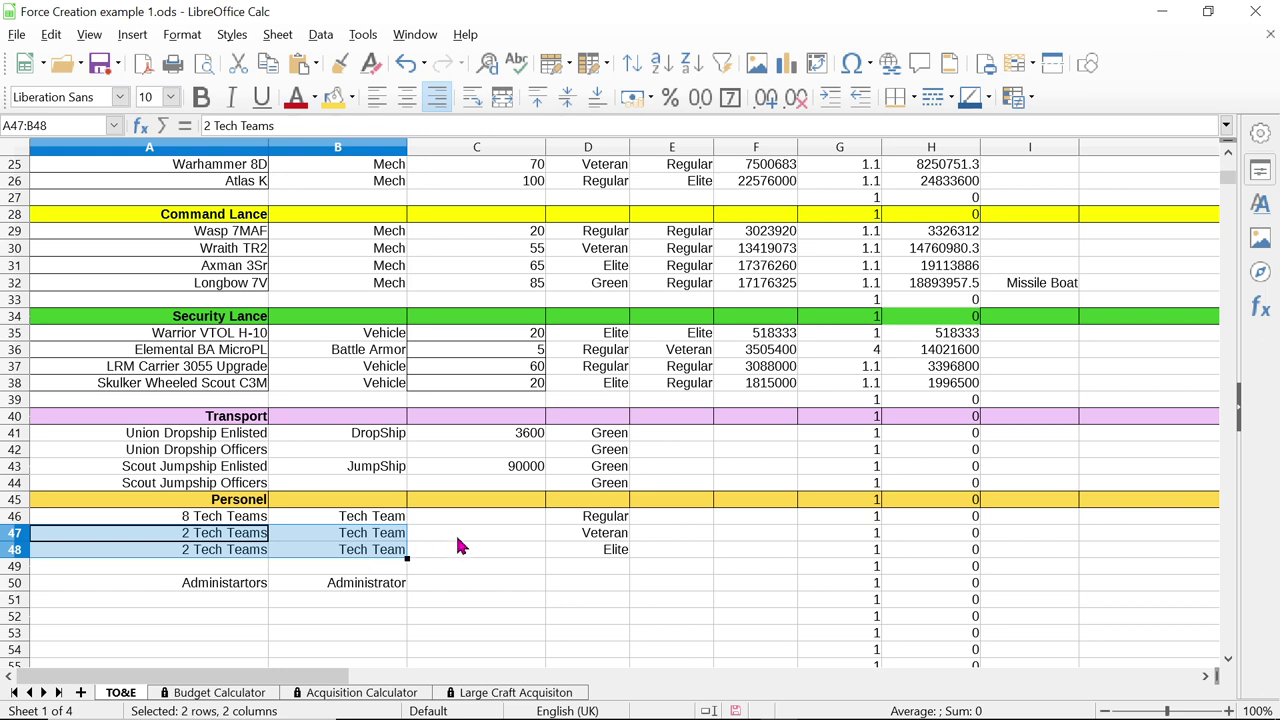
{"action": "key", "text": "Delete"}
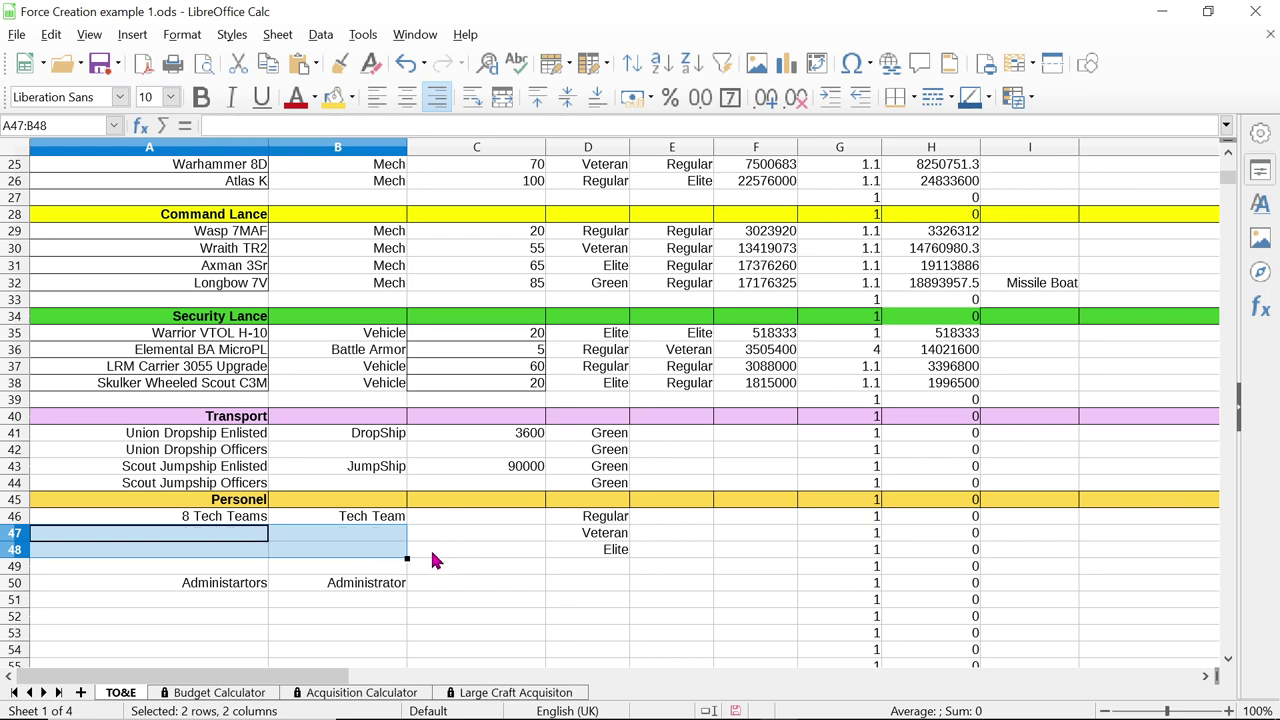
{"action": "left_click", "coordinate": [615, 536]}
{"action": "left_click_drag", "start_coordinate": [615, 540], "coordinate": [620, 560]}
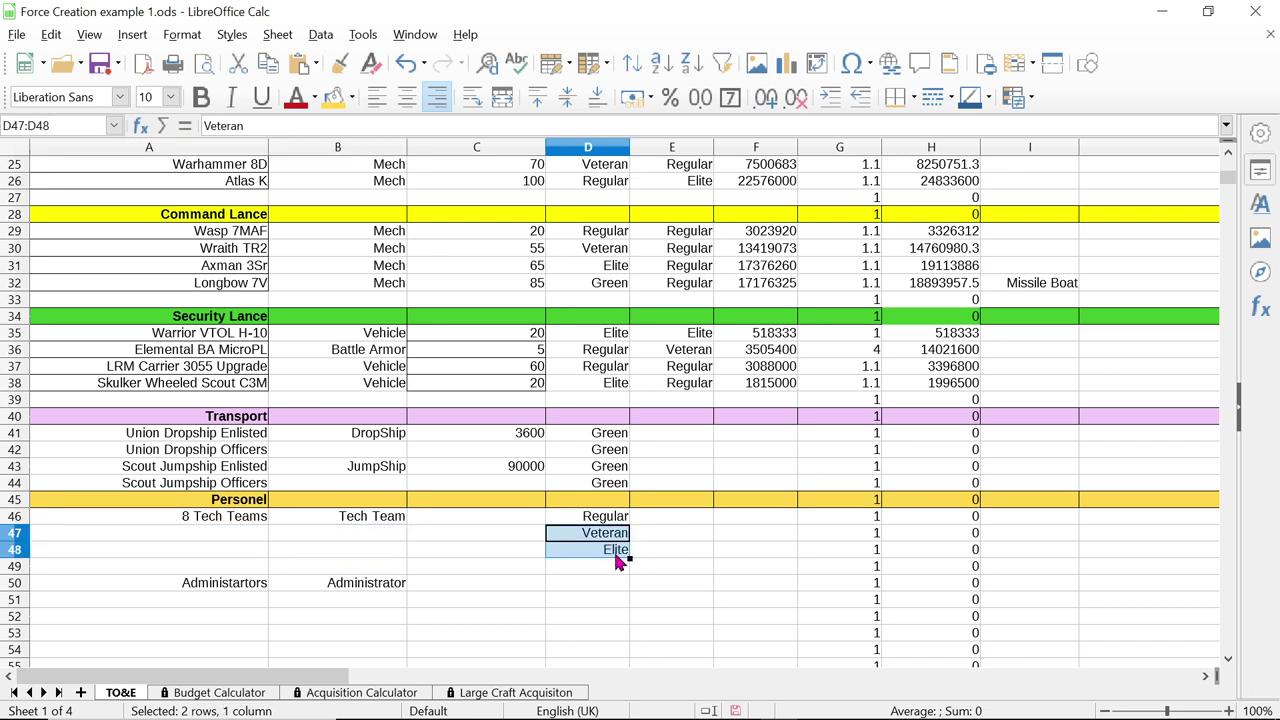
{"action": "key", "text": "Delete"}
{"action": "left_click_drag", "start_coordinate": [253, 590], "coordinate": [357, 570]}
{"action": "key", "text": "Delete"}
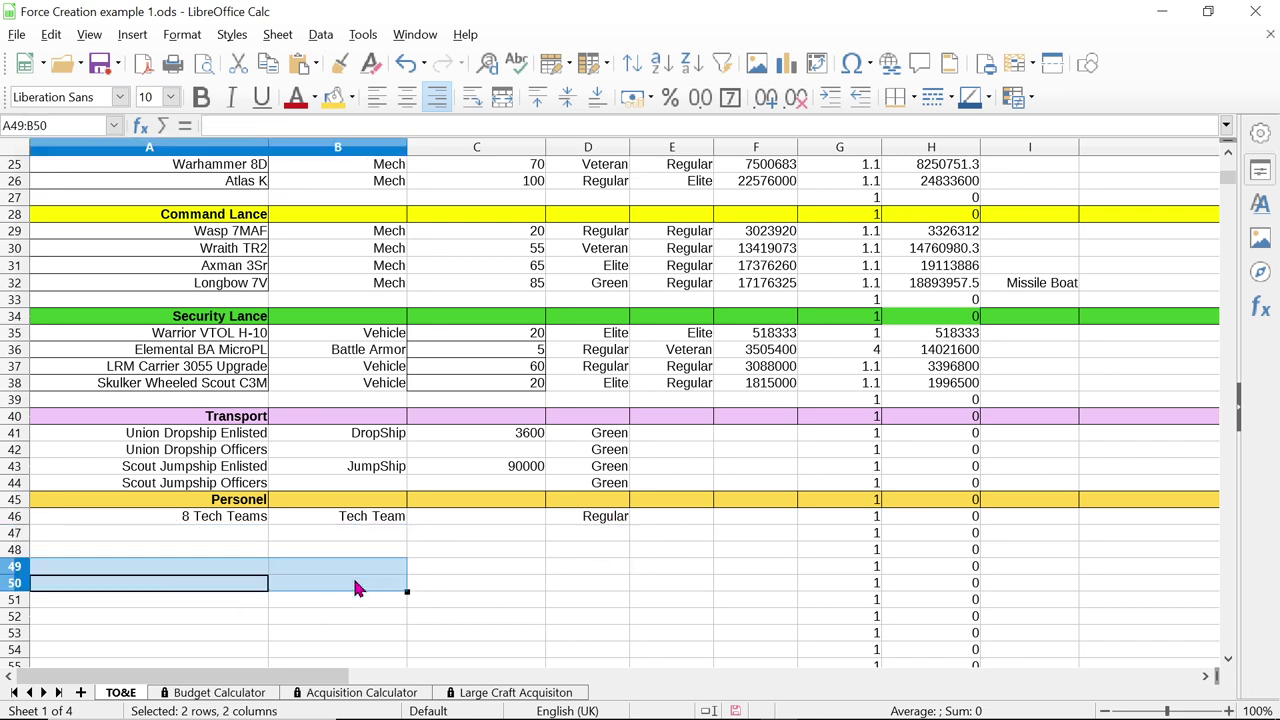
Add two more tech team entries under Personel, entering "2 Tech Teams" in both A48 and A50
{"action": "left_click", "coordinate": [197, 540]}
{"action": "left_click", "coordinate": [205, 560]}
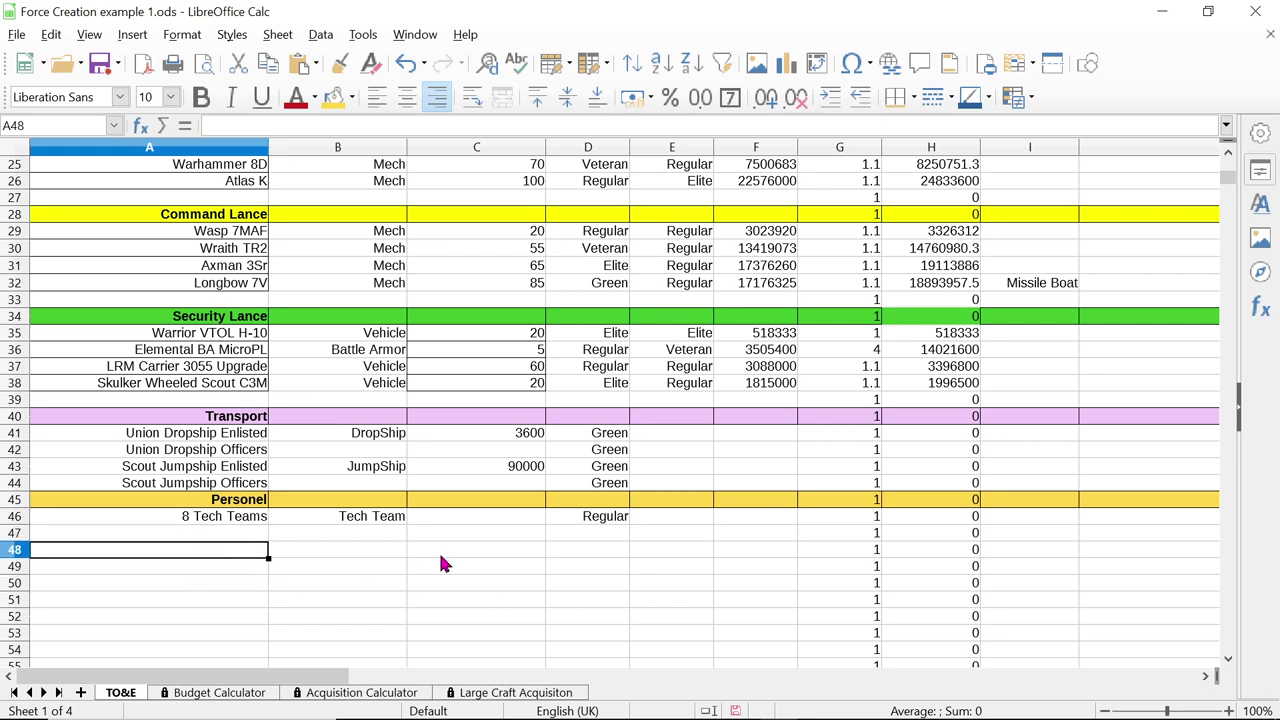
{"action": "type", "text": "2"}
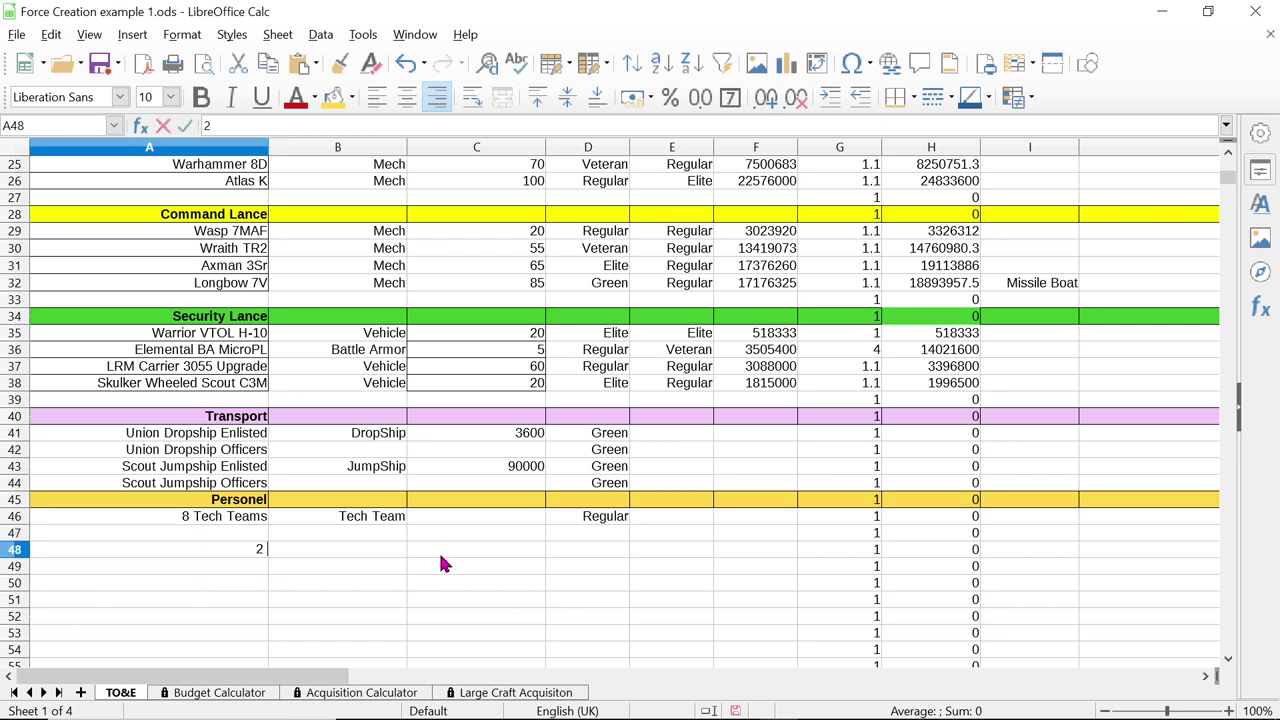
{"action": "type", "text": " Tech Teams"}
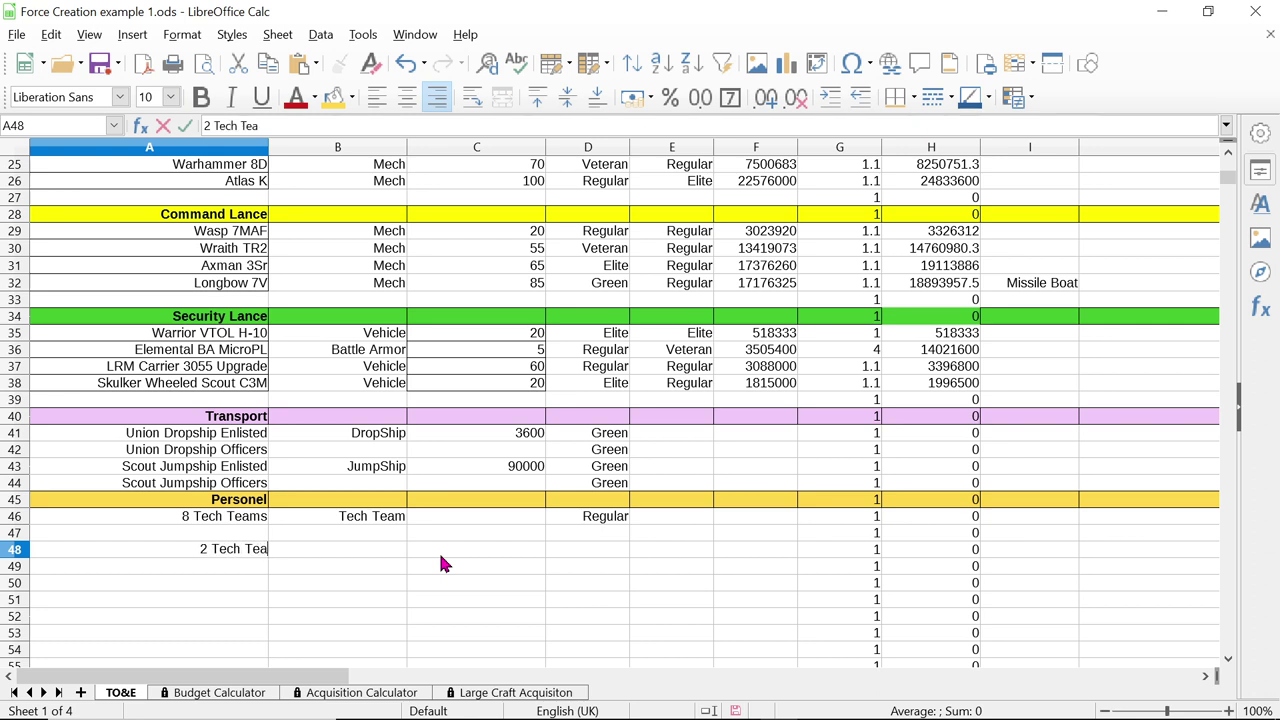
{"action": "key", "text": "Return"}
{"action": "key", "text": "Return"}
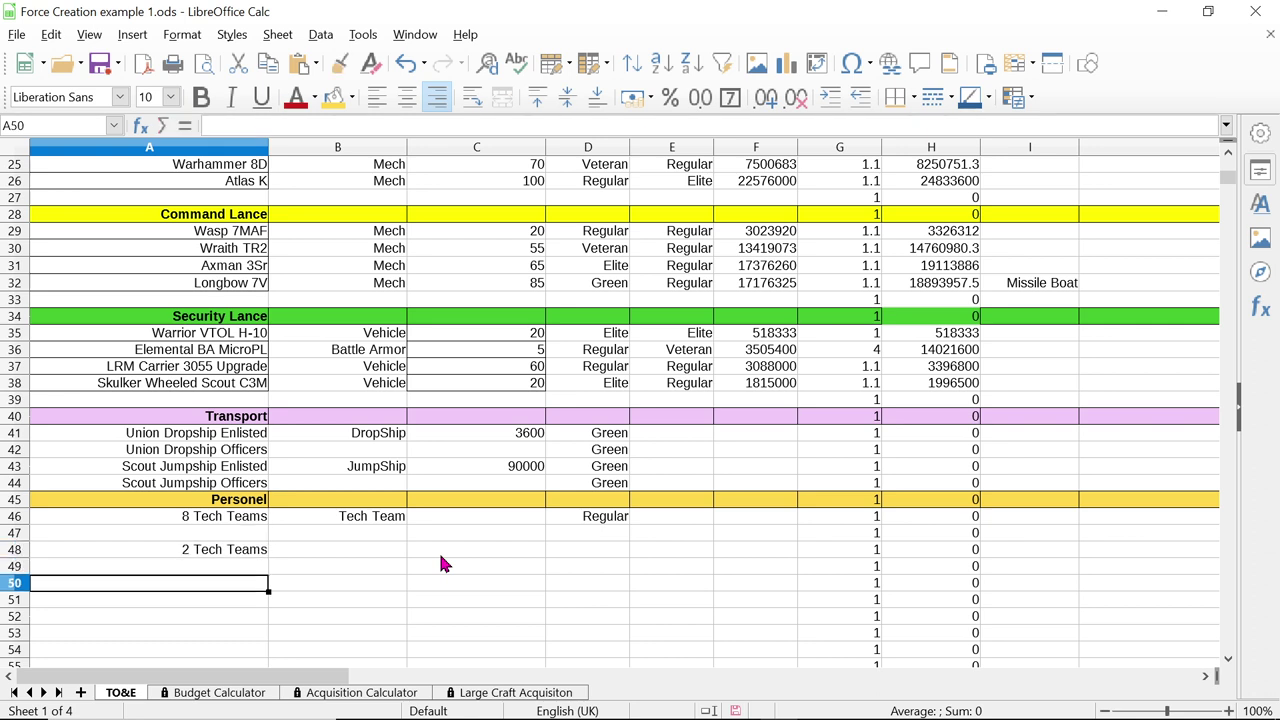
{"action": "type", "text": "2"}
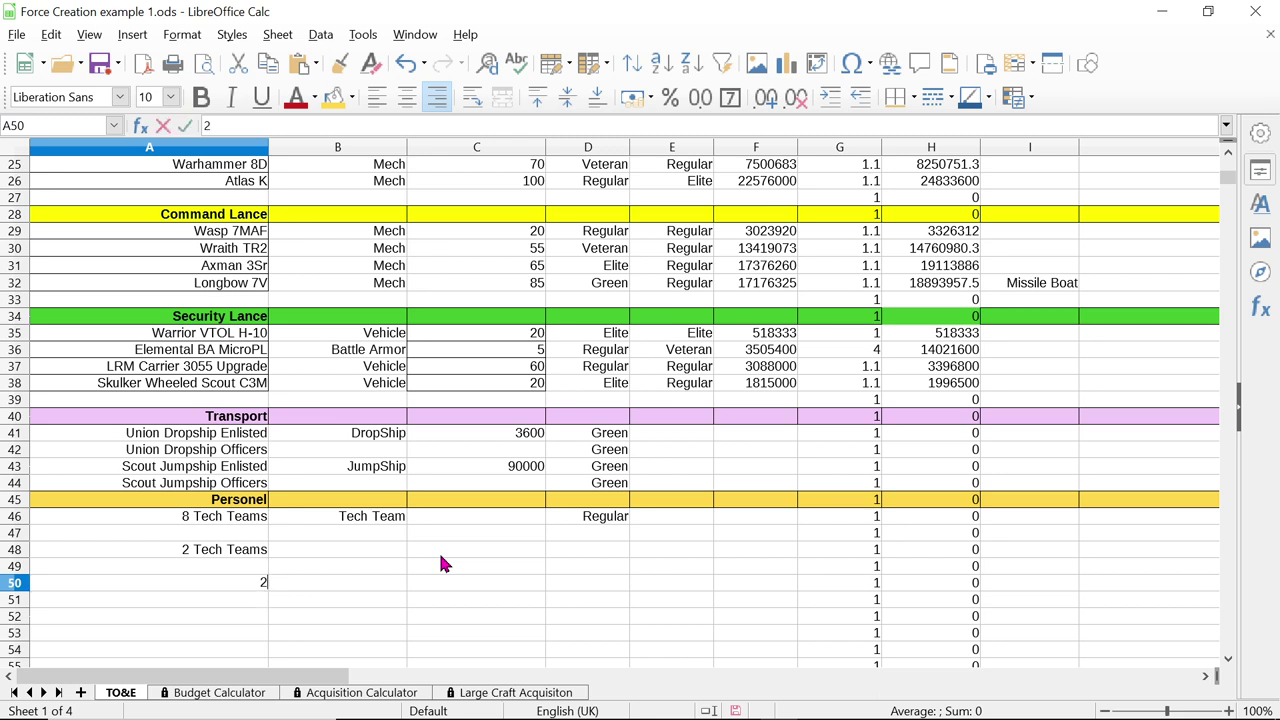
{"action": "type", "text": "Tech Teams"}
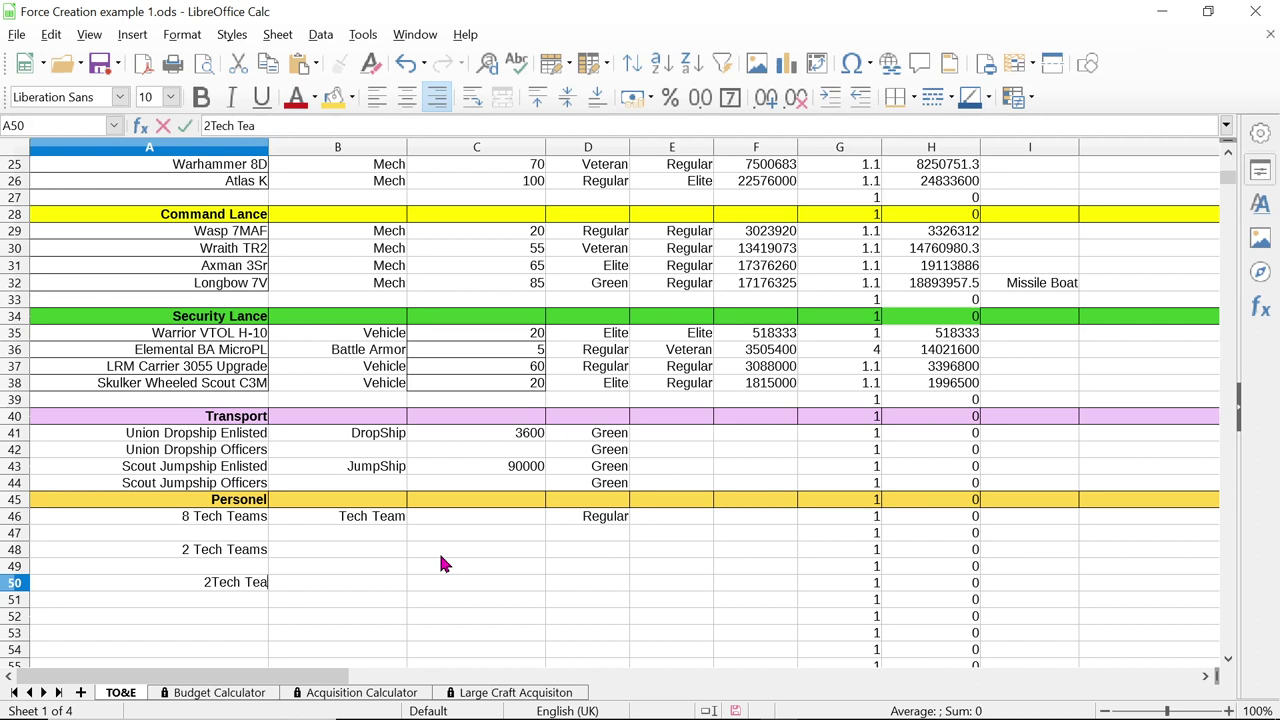
{"action": "left_click", "coordinate": [193, 582]}
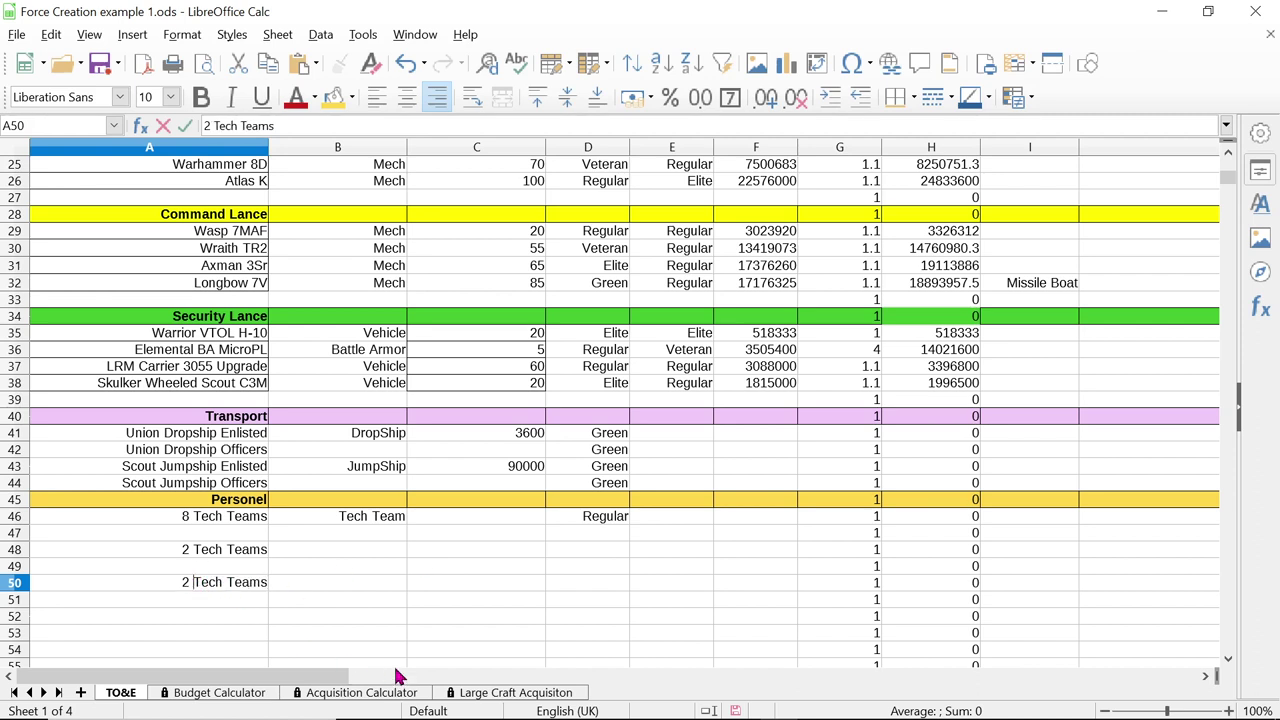
Set the experience level of the tech teams in row 48 to Veteran and of those in row 50 to Elite
{"action": "left_click", "coordinate": [614, 552]}
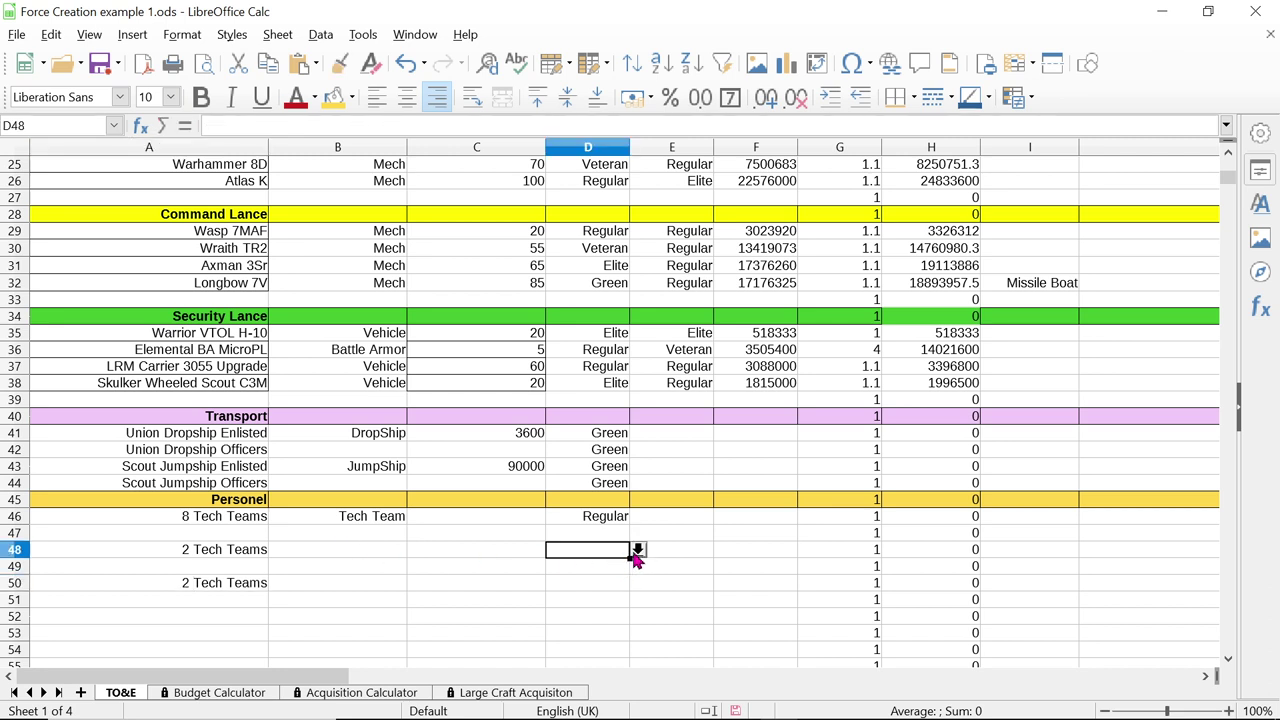
{"action": "left_click", "coordinate": [637, 551]}
{"action": "left_click", "coordinate": [600, 391]}
{"action": "left_click", "coordinate": [607, 588]}
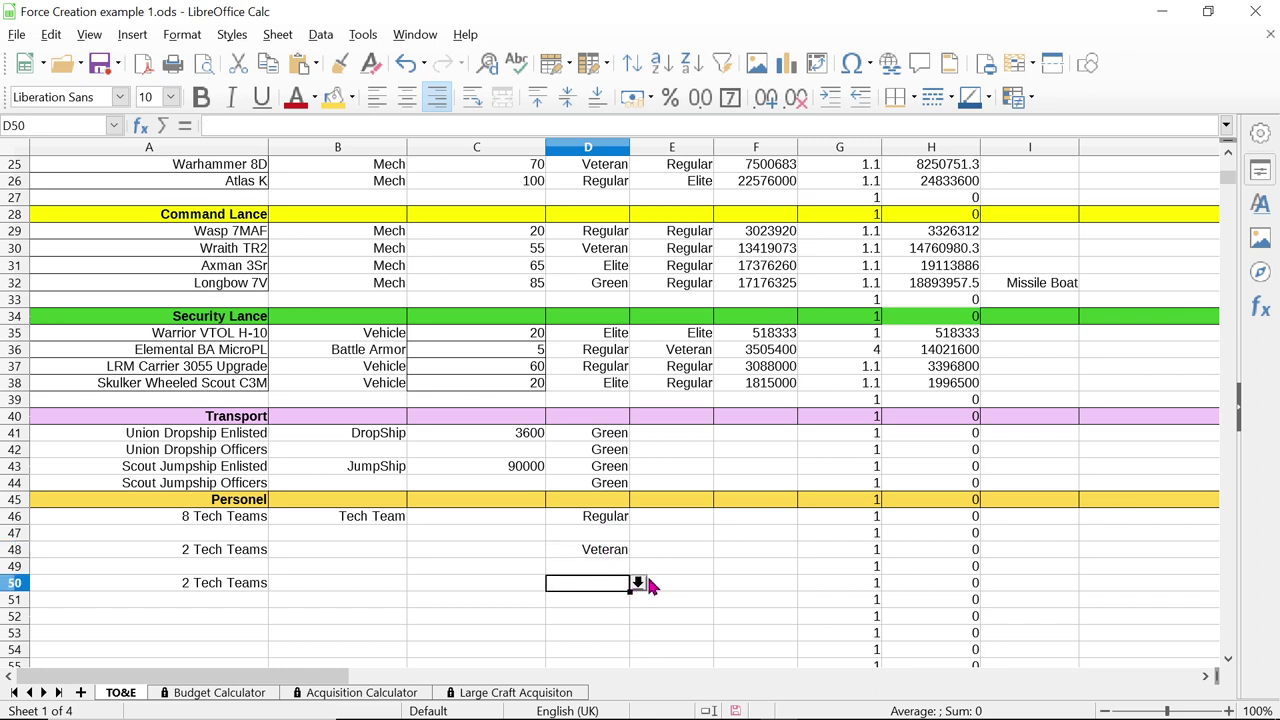
{"action": "left_click", "coordinate": [637, 585]}
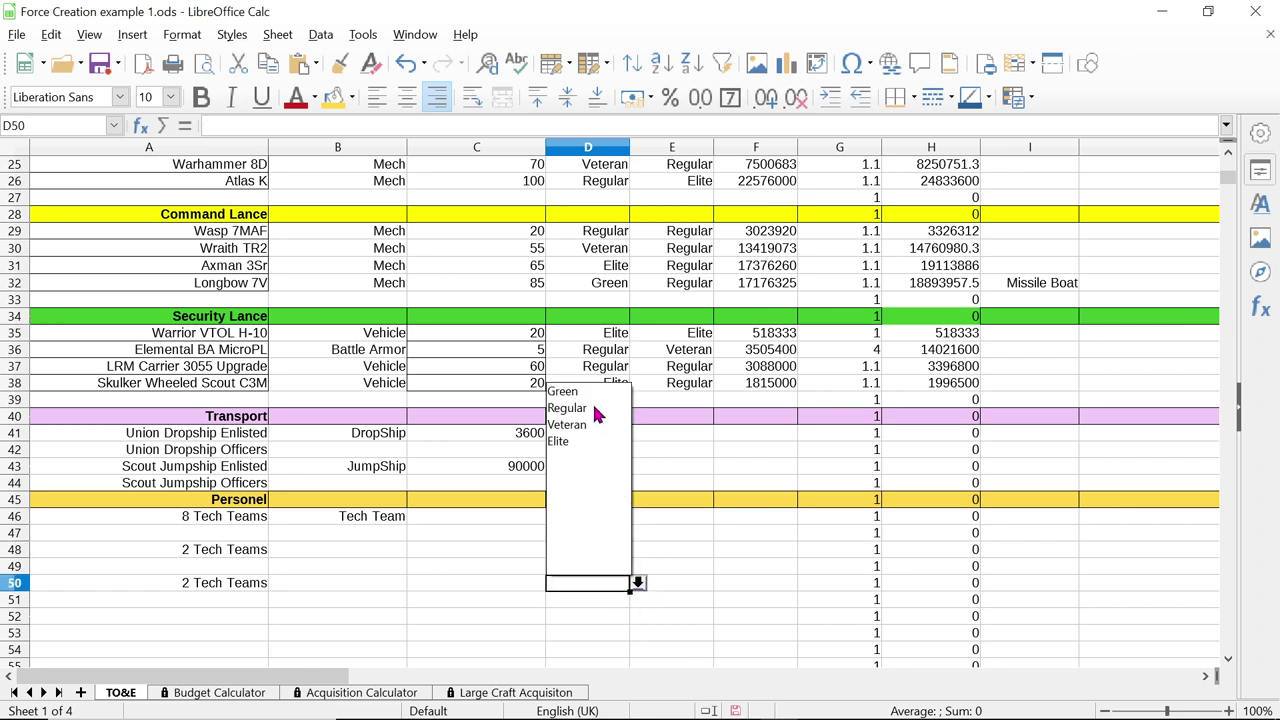
{"action": "left_click", "coordinate": [590, 442]}
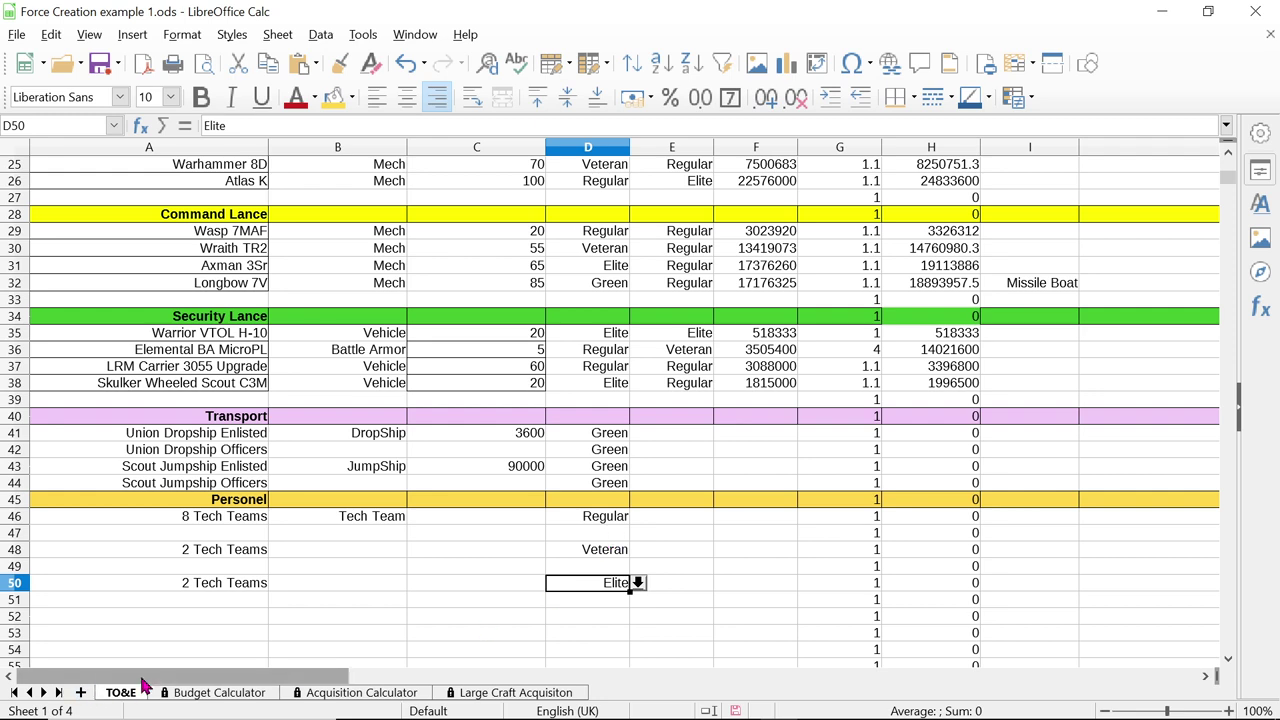
For the 8 Tech Teams row, enter a personnel total of 8 in S46 and set the Personnel Type in R46 to Technician
{"action": "left_click_drag", "start_coordinate": [152, 677], "coordinate": [622, 703]}
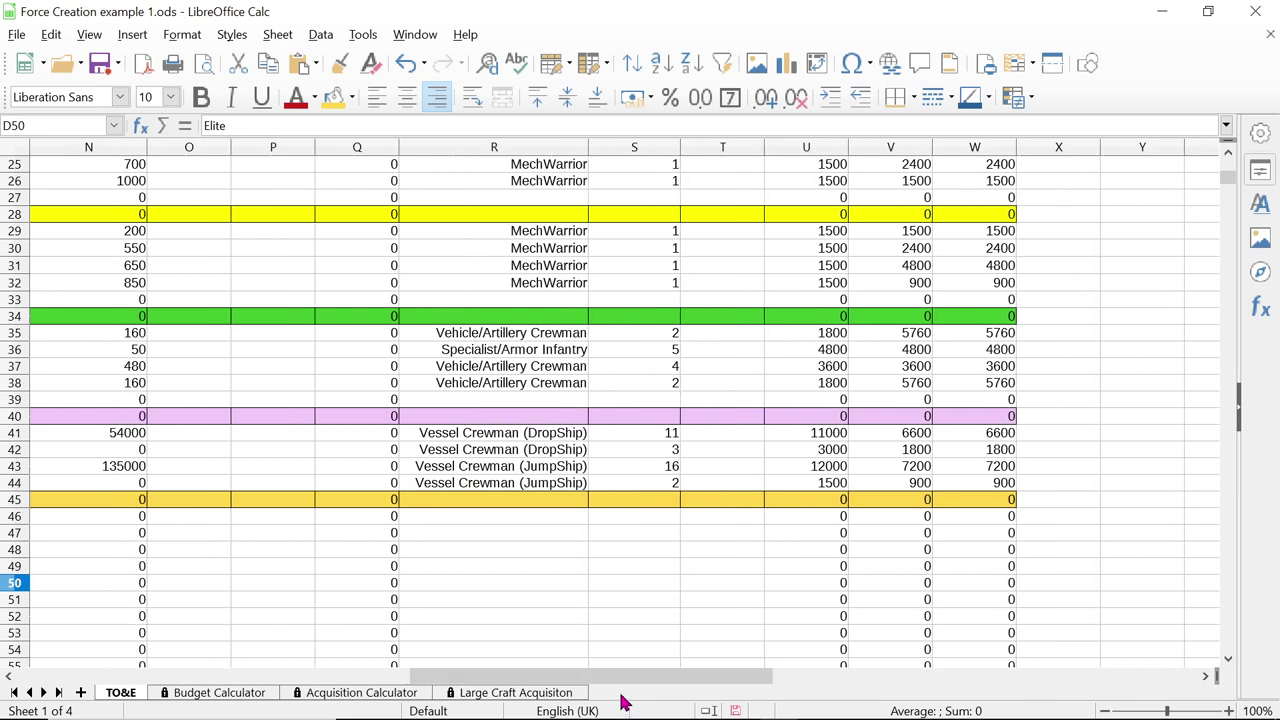
{"action": "left_click", "coordinate": [637, 520]}
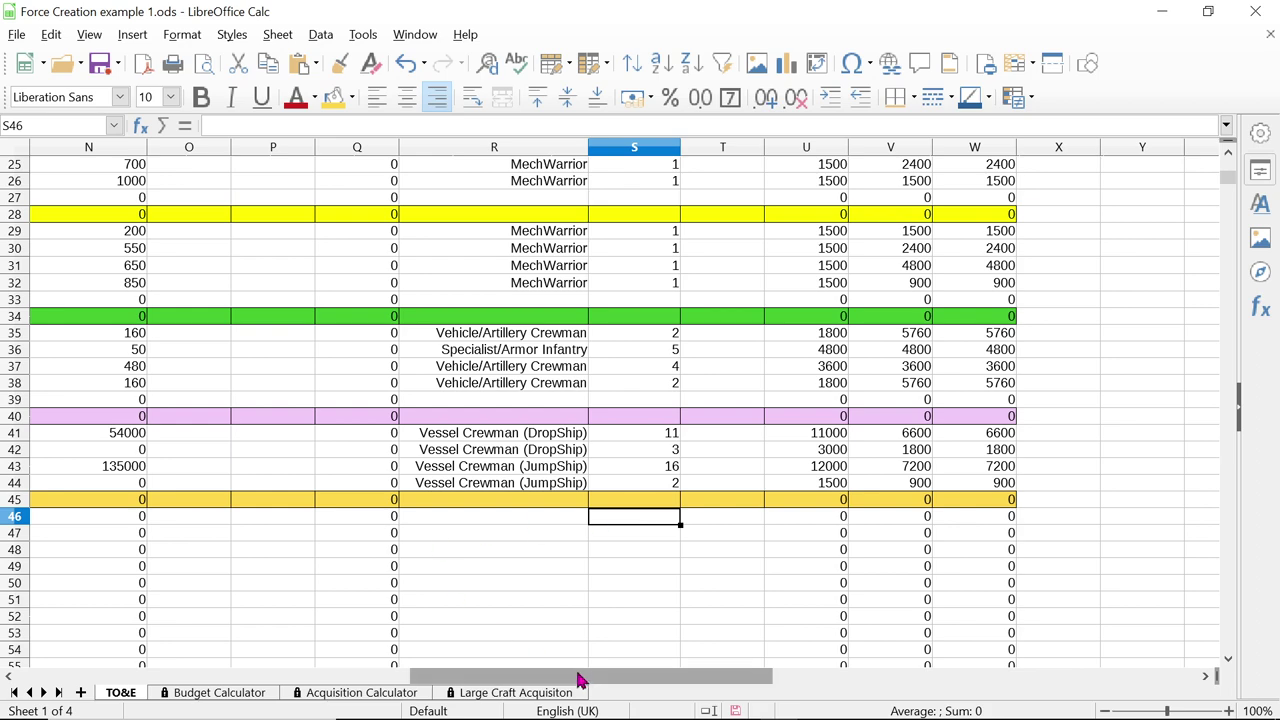
{"action": "left_click_drag", "start_coordinate": [580, 680], "coordinate": [541, 710]}
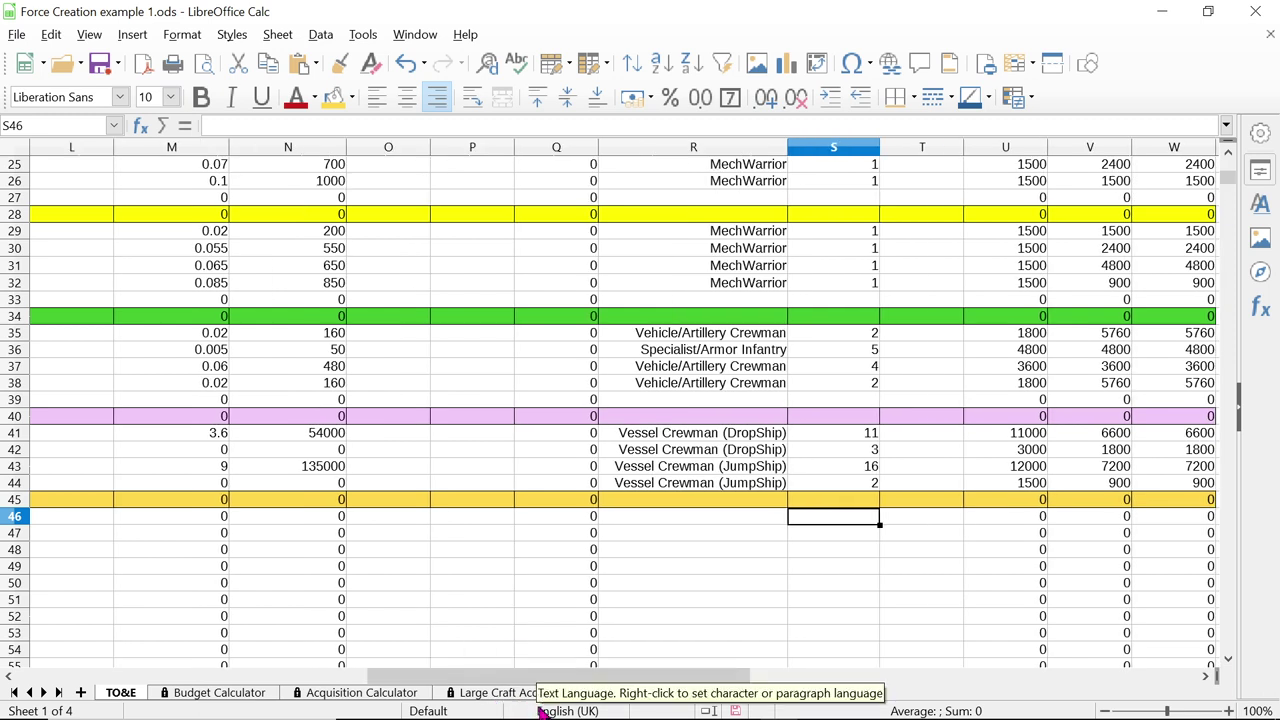
{"action": "type", "text": "8"}
{"action": "key", "text": "Return"}
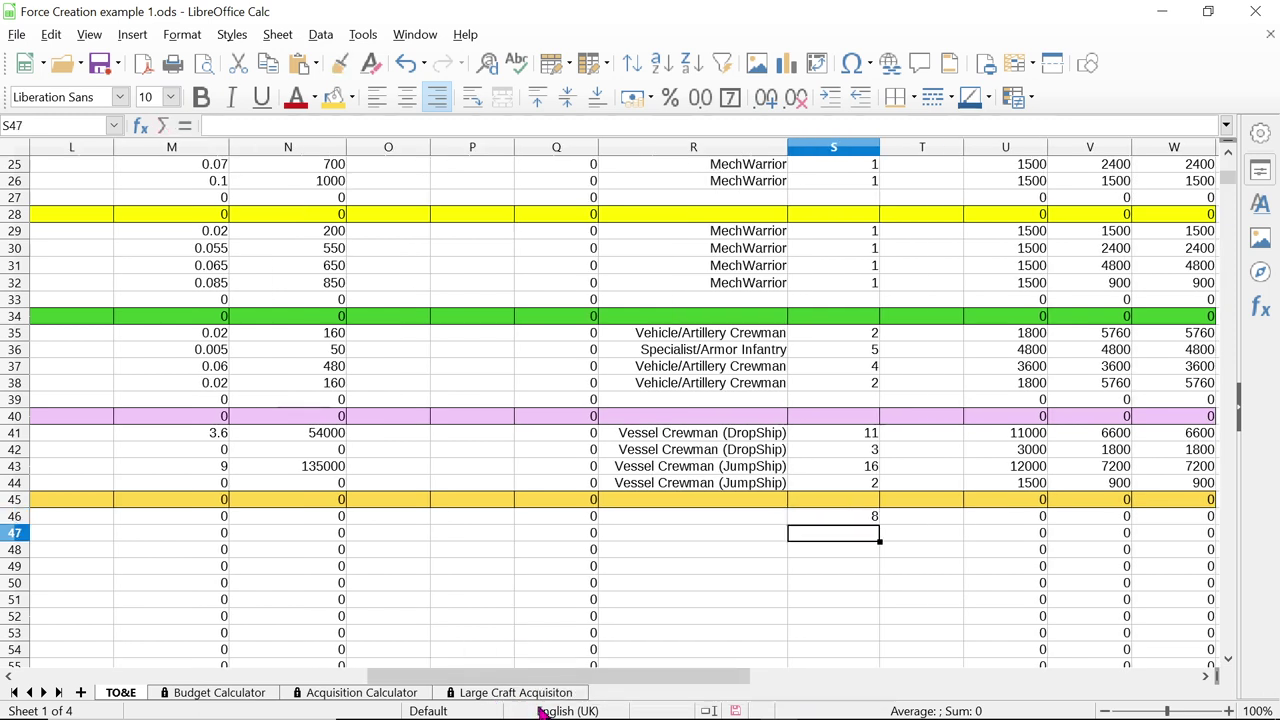
{"action": "left_click", "coordinate": [752, 518]}
{"action": "left_click", "coordinate": [794, 517]}
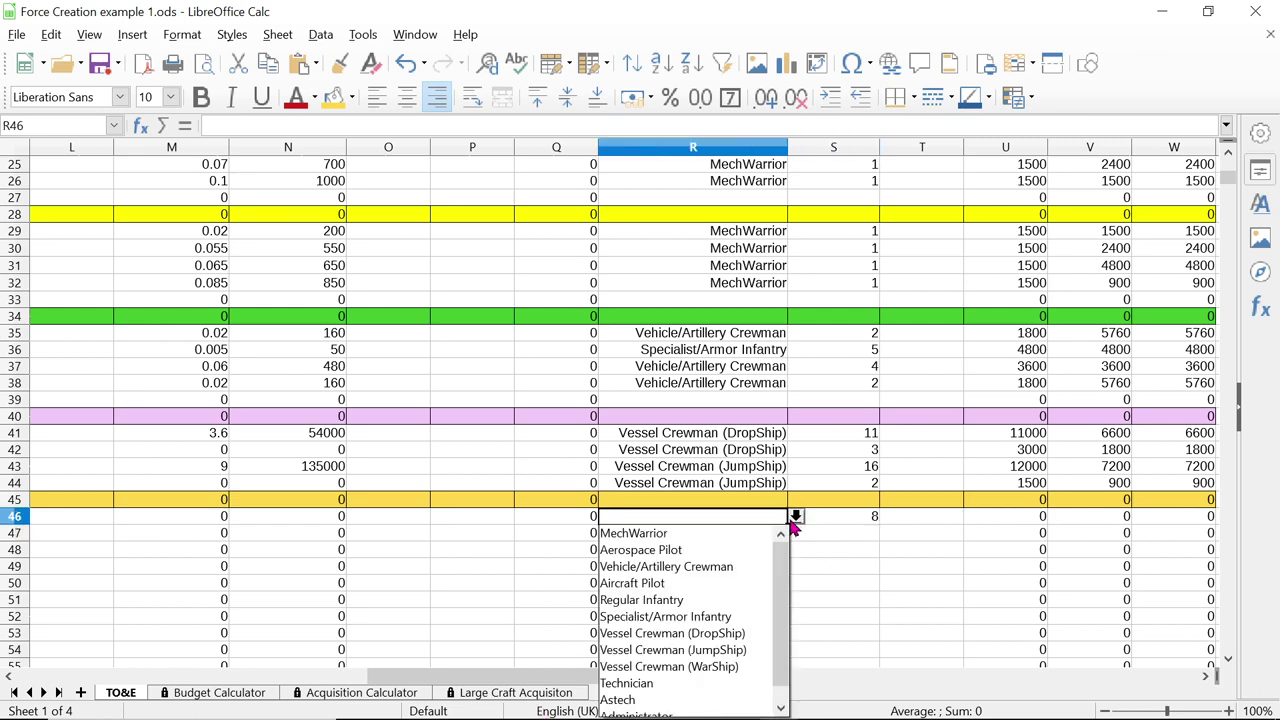
{"action": "left_click", "coordinate": [690, 683]}
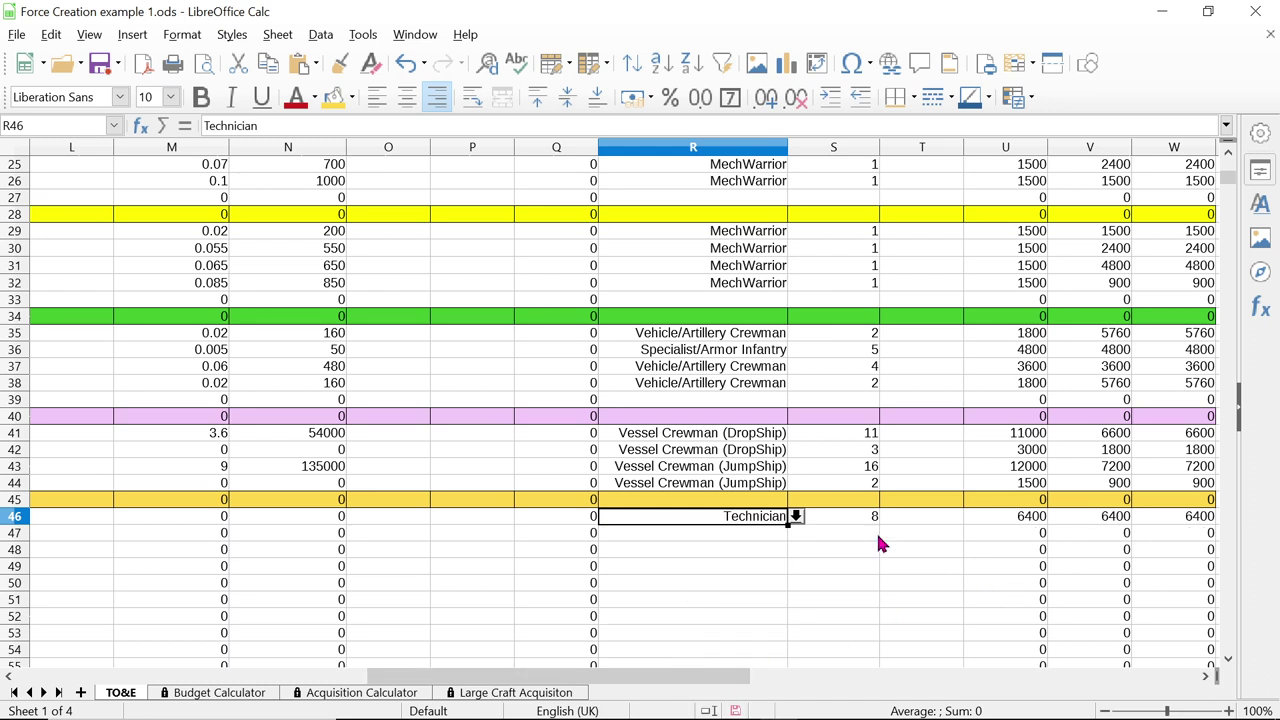
{"action": "left_click", "coordinate": [866, 536]}
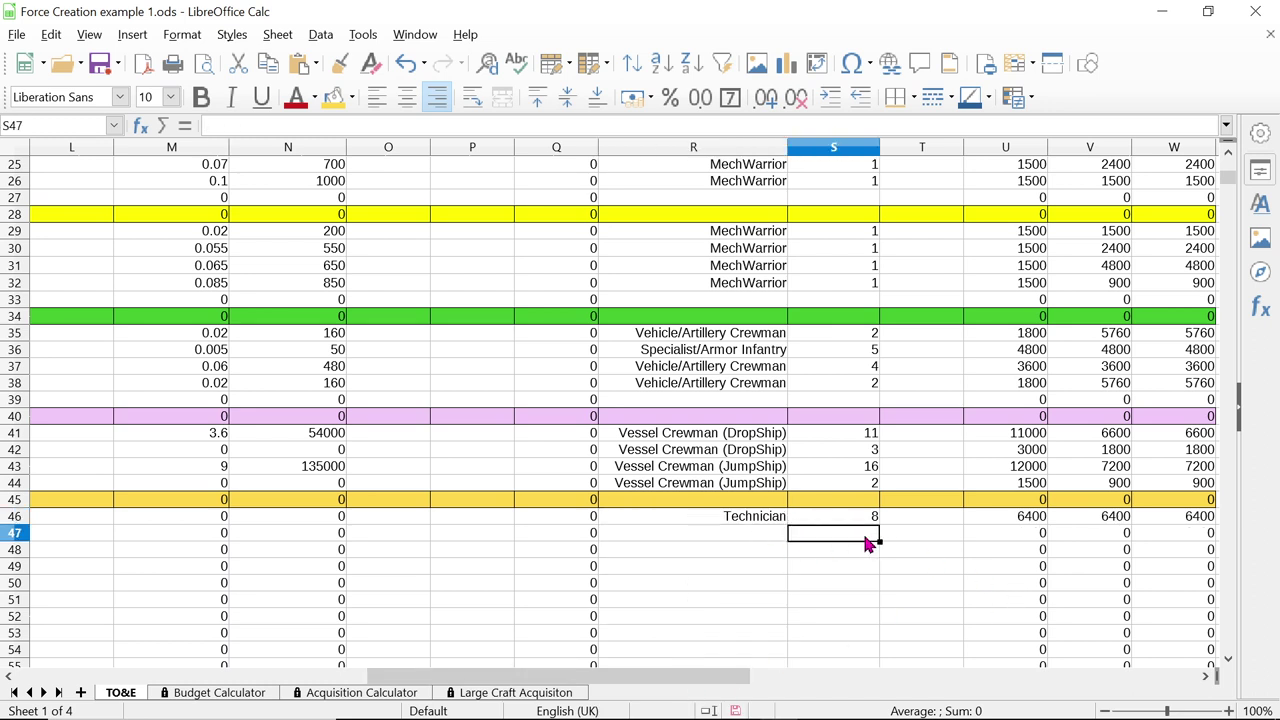
{"action": "mouse_move", "coordinate": [900, 712]}
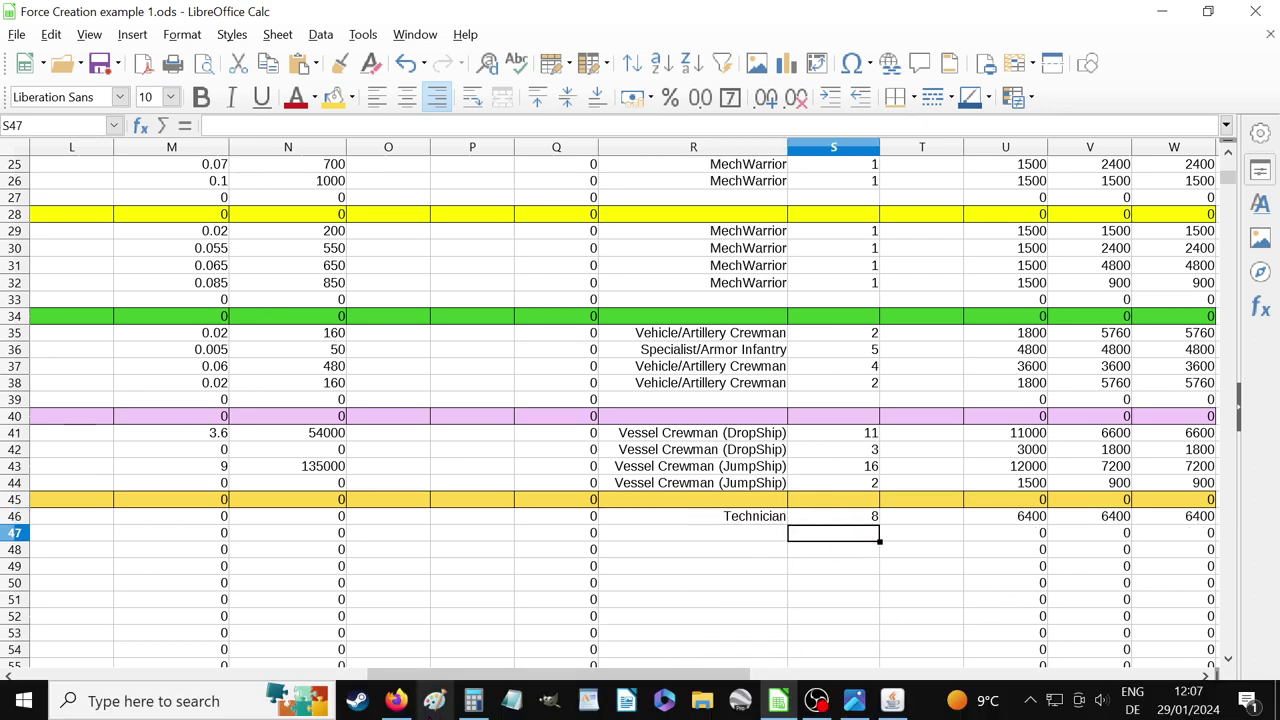
{"action": "left_click", "coordinate": [397, 701]}
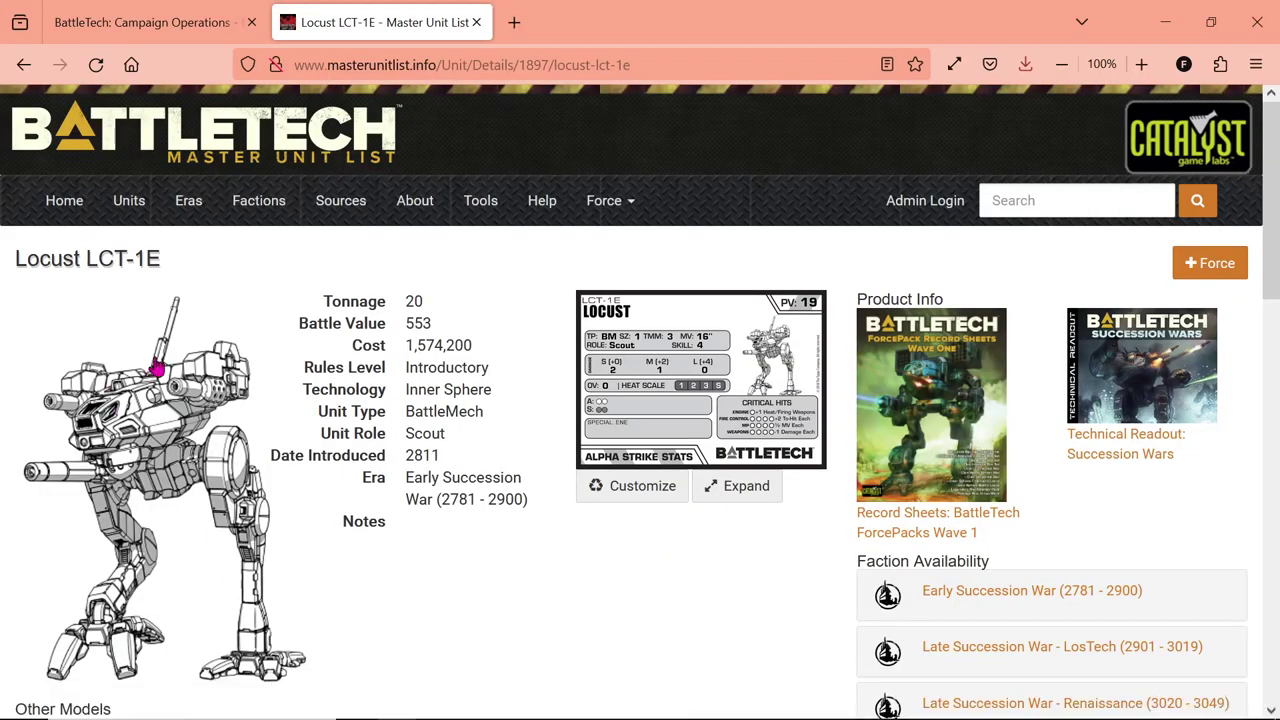
{"action": "left_click", "coordinate": [67, 10]}
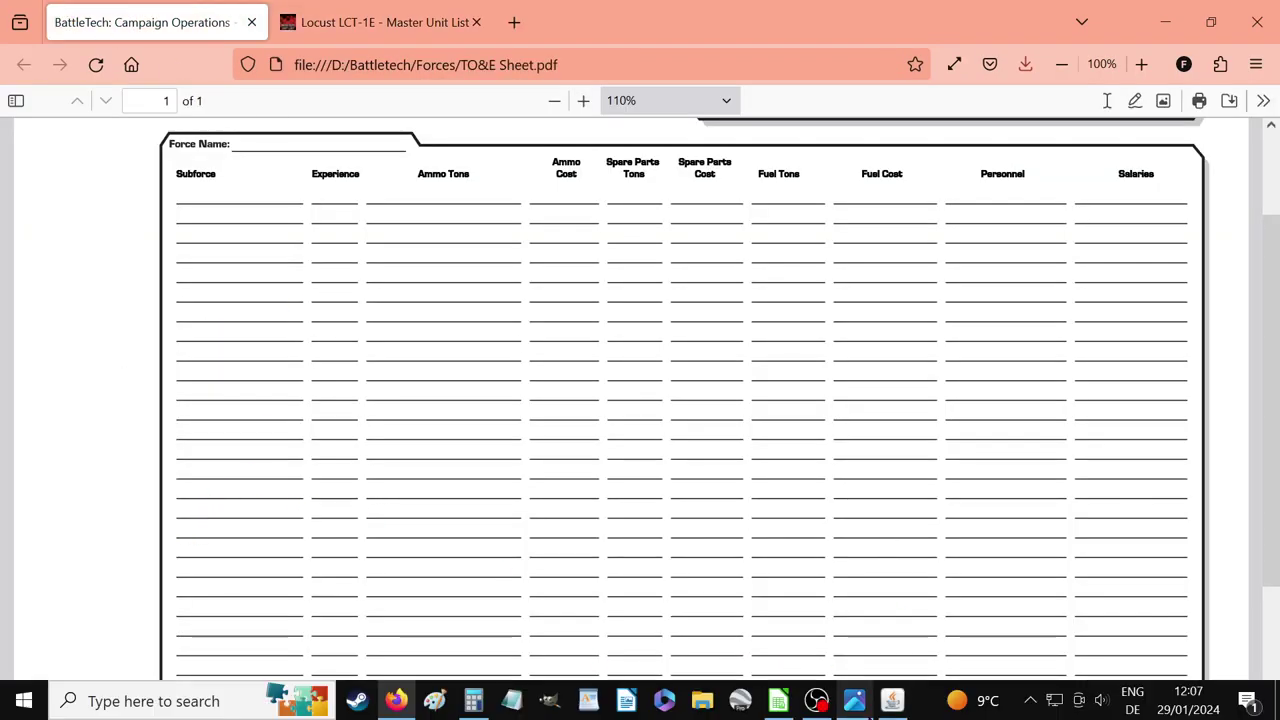
{"action": "left_click", "coordinate": [817, 700]}
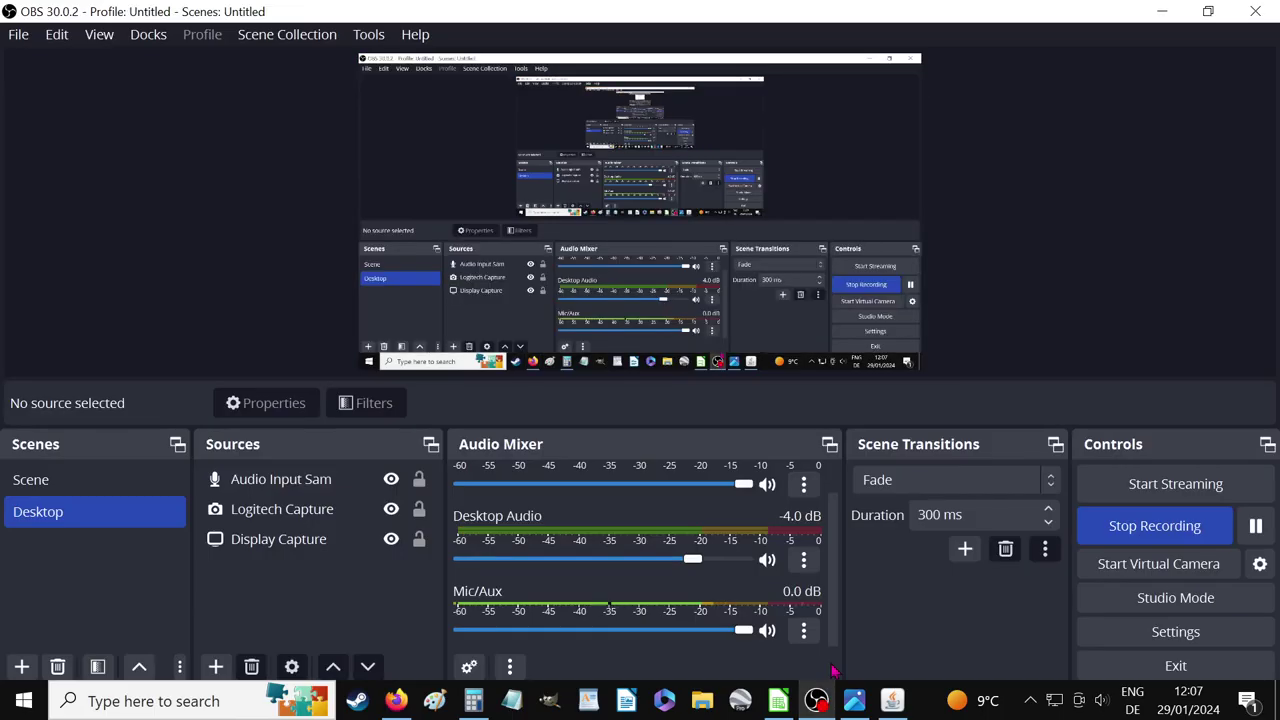
{"action": "left_click", "coordinate": [1257, 525]}
{"action": "mouse_move", "coordinate": [936, 712]}
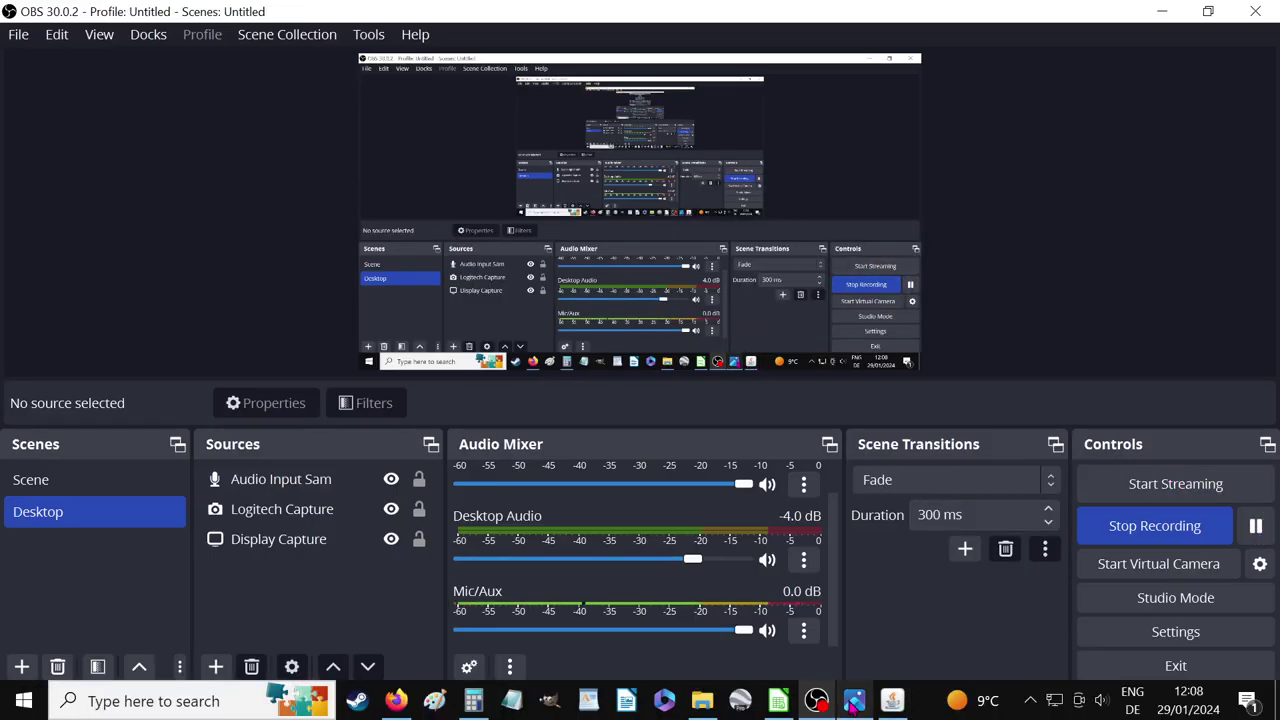
Switch to Firefox and examine the tech and astech numbers listed for the tech teams in the Campaign Operations example sheet
{"action": "left_click", "coordinate": [396, 700]}
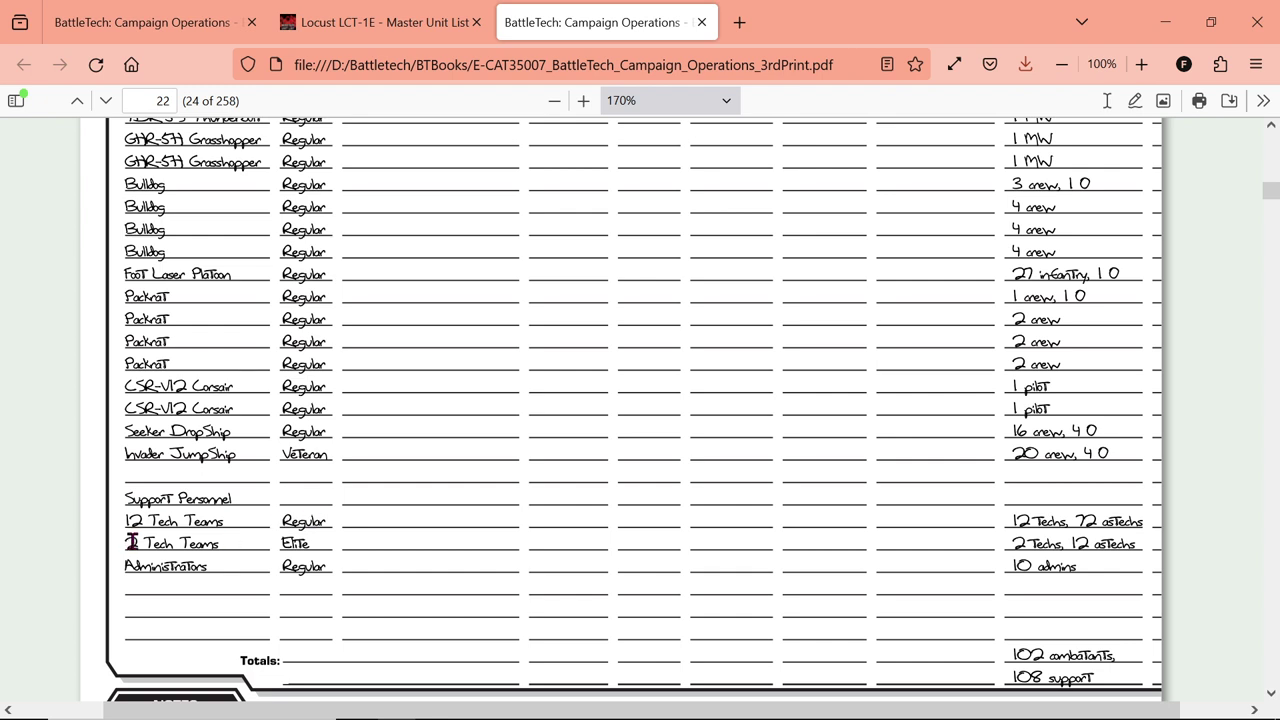
{"action": "scroll", "coordinate": [578, 516], "scroll_direction": "up", "scroll_amount": 2}
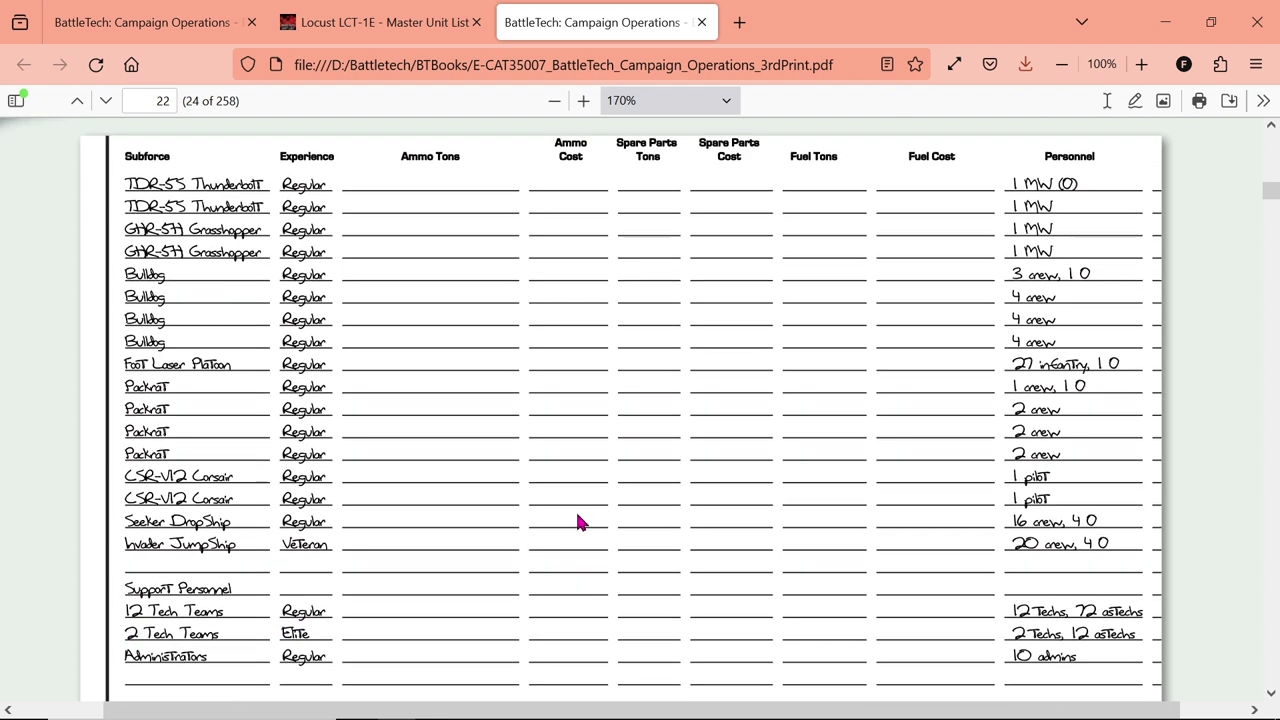
{"action": "scroll", "coordinate": [400, 470], "scroll_direction": "down", "scroll_amount": 2}
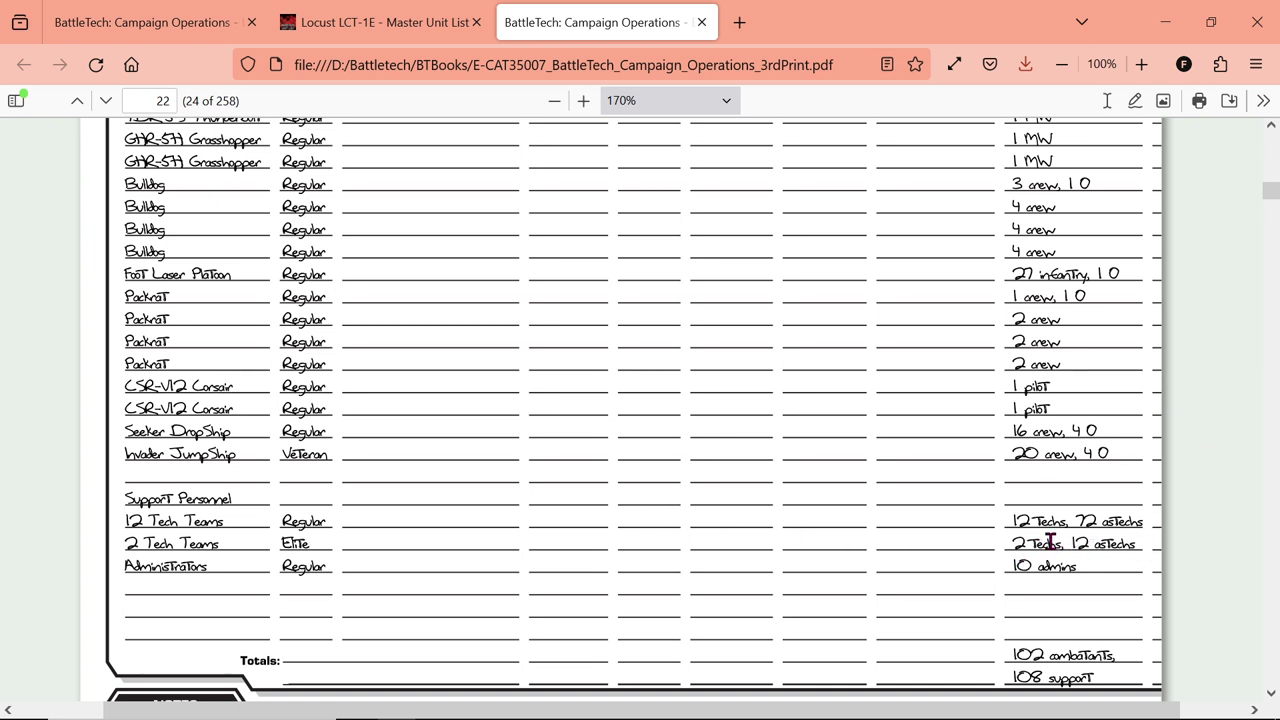
{"action": "mouse_move", "coordinate": [780, 712]}
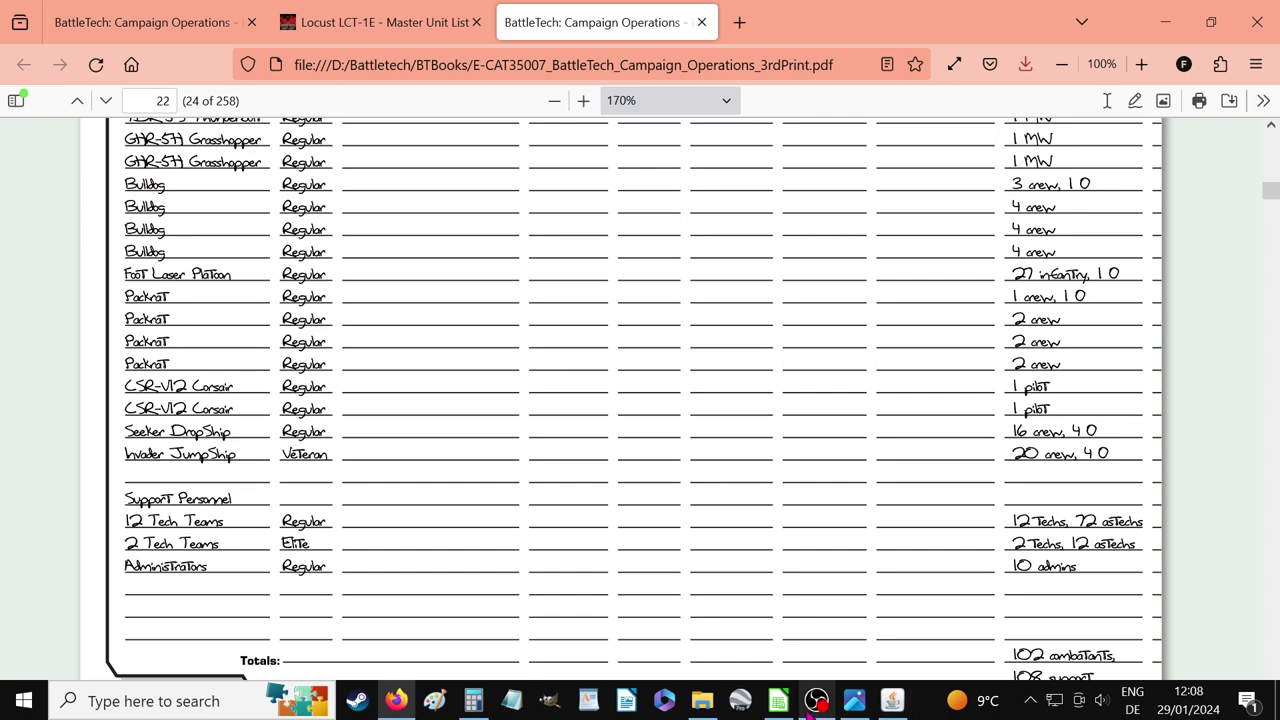
{"action": "left_click", "coordinate": [778, 701]}
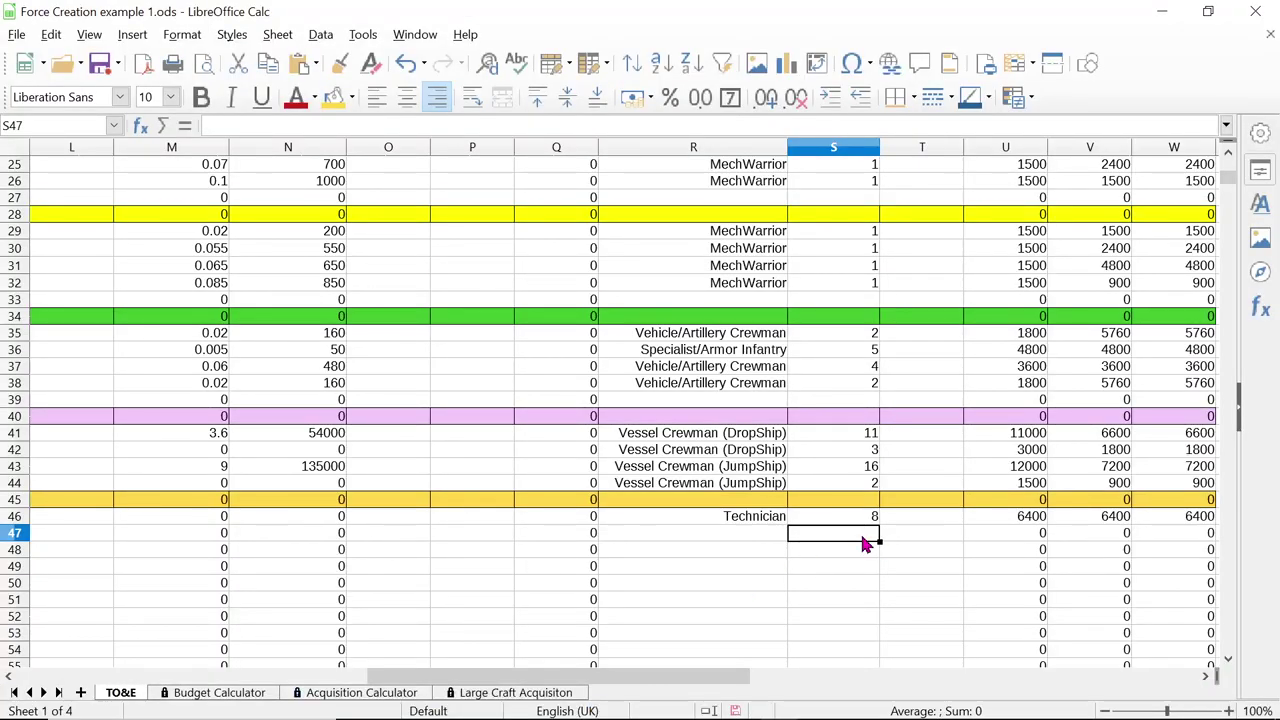
Switch to Calculator and work out 8 × 6 for the number of astechs in the eight tech teams
{"action": "mouse_move", "coordinate": [627, 712]}
{"action": "mouse_move", "coordinate": [386, 710]}
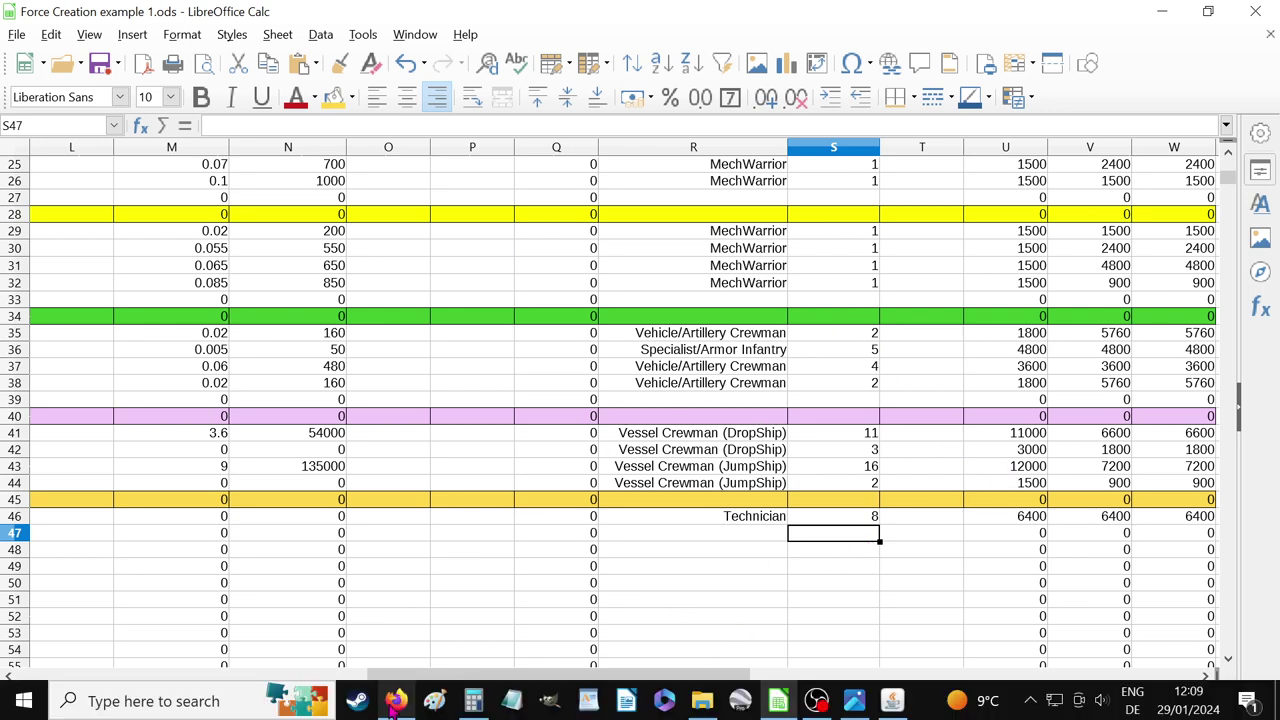
{"action": "left_click", "coordinate": [472, 704]}
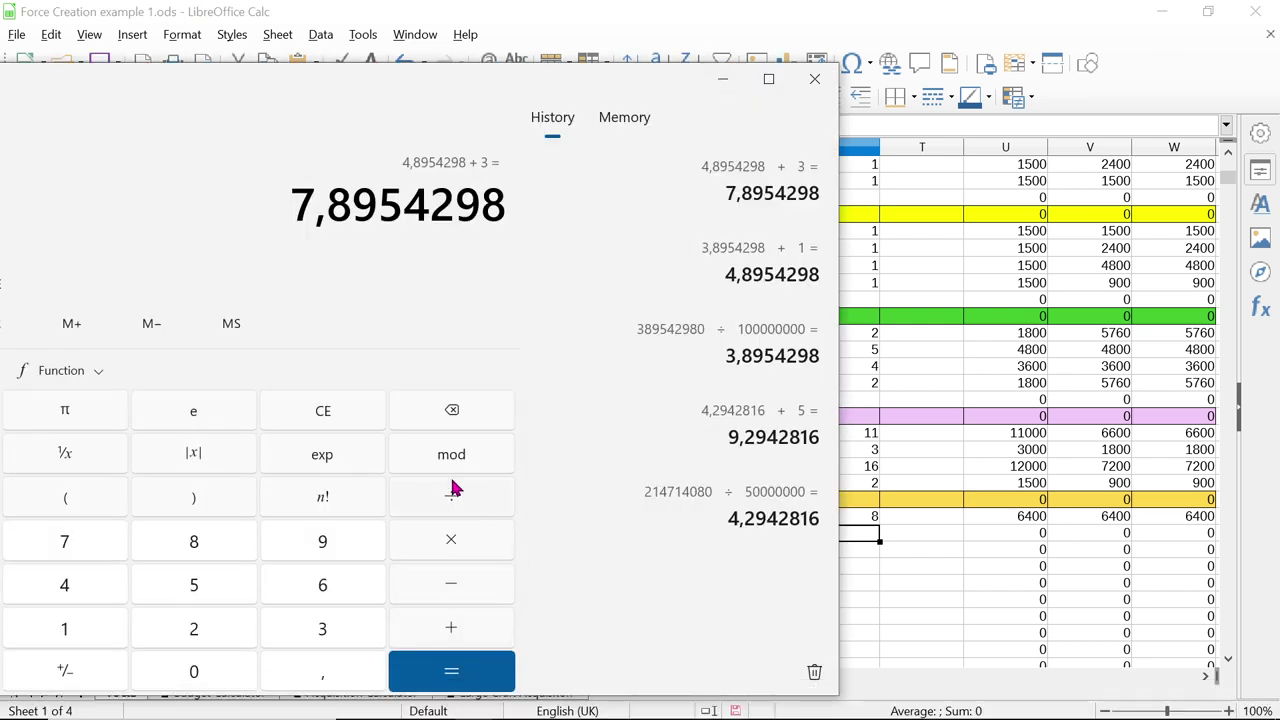
{"action": "left_click", "coordinate": [338, 408]}
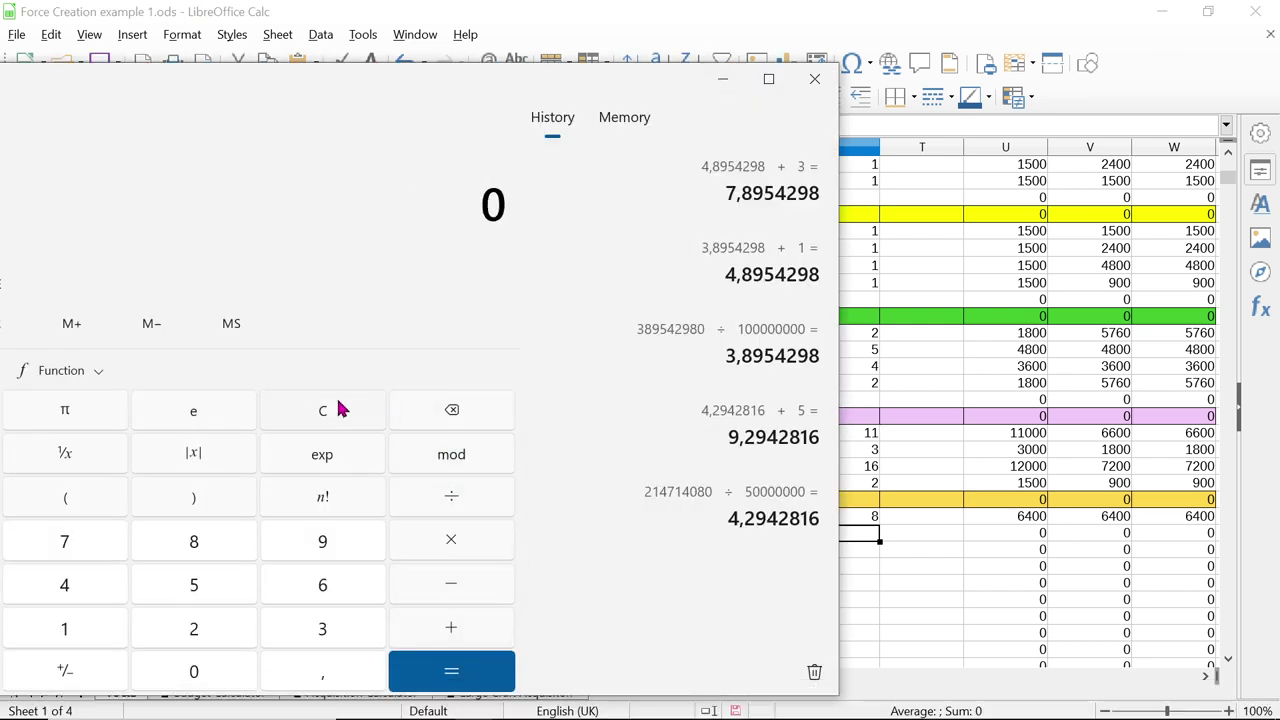
{"action": "type", "text": "8"}
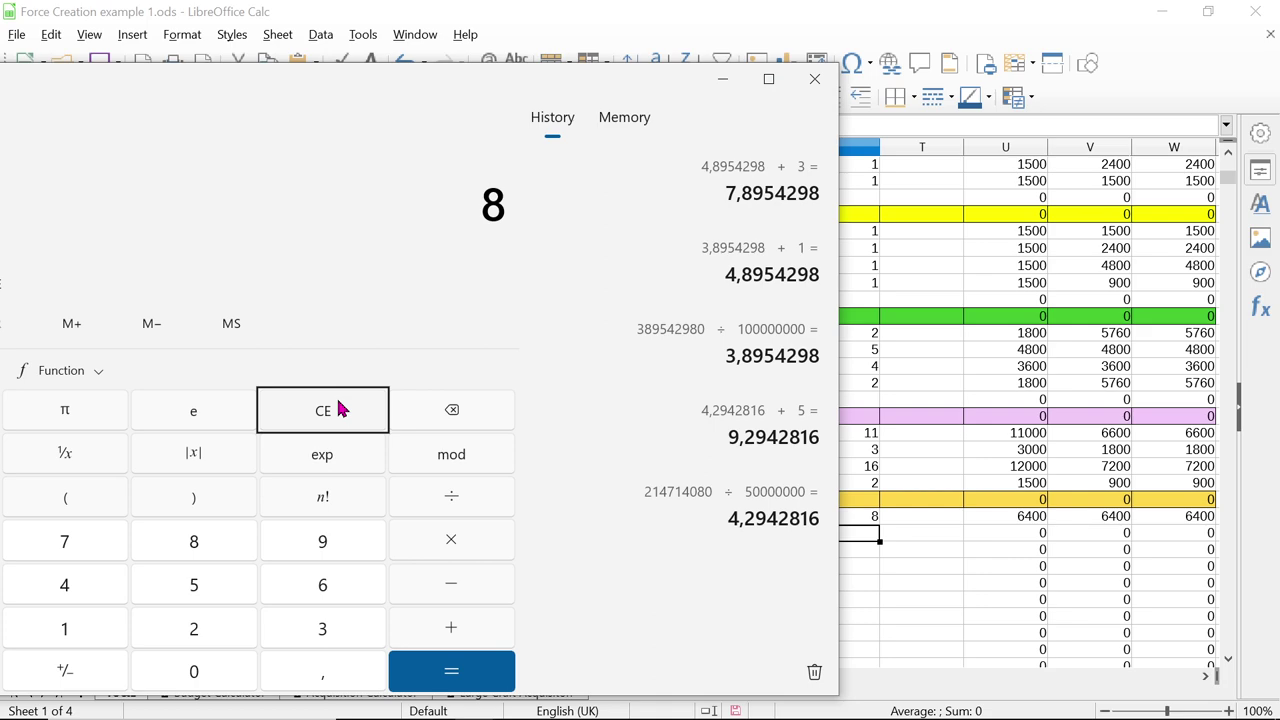
{"action": "type", "text": " × 6"}
{"action": "key", "text": "Return"}
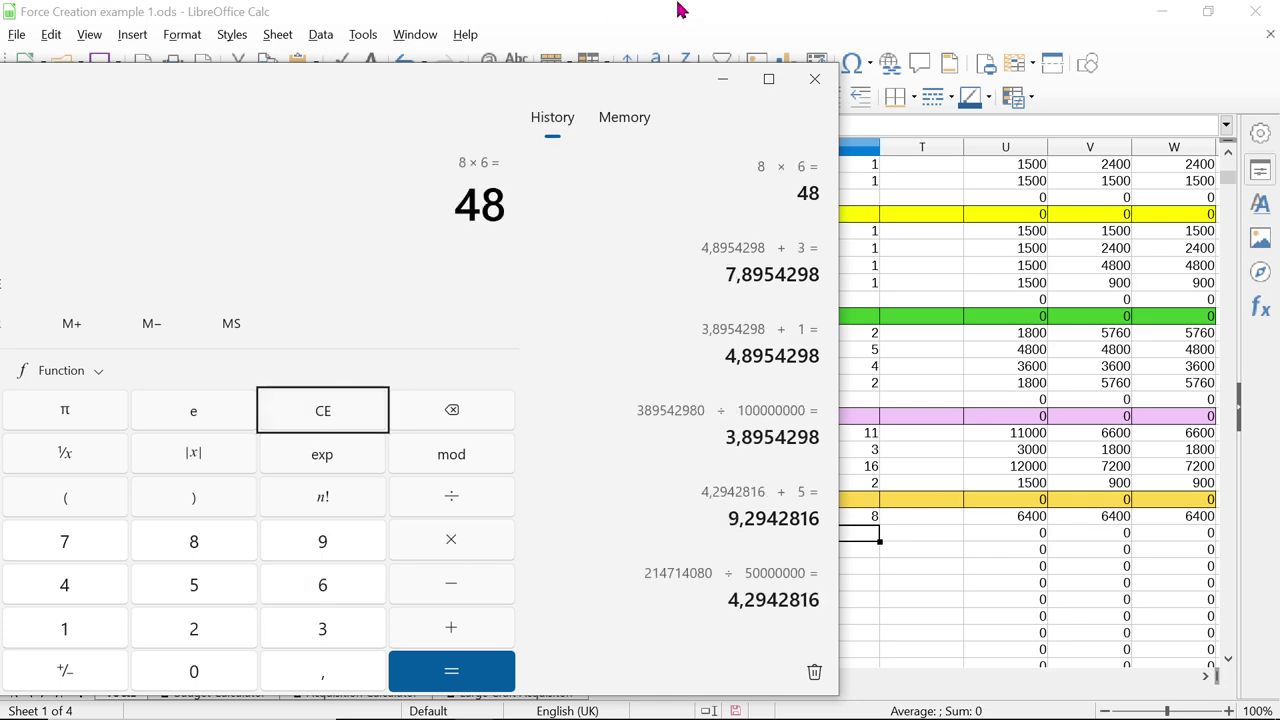
{"action": "left_click", "coordinate": [722, 79]}
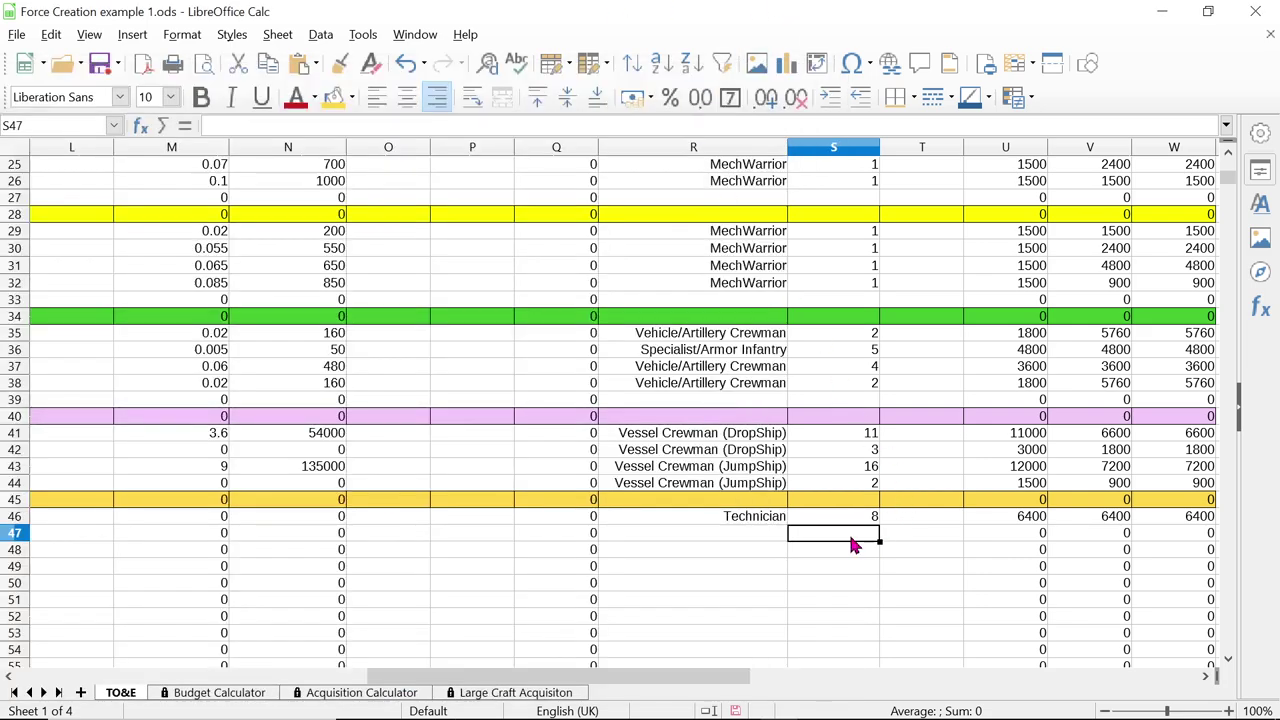
Enter a personnel total of 48 in S47 and set the Personnel Type in R47 to Astech
{"action": "type", "text": "48"}
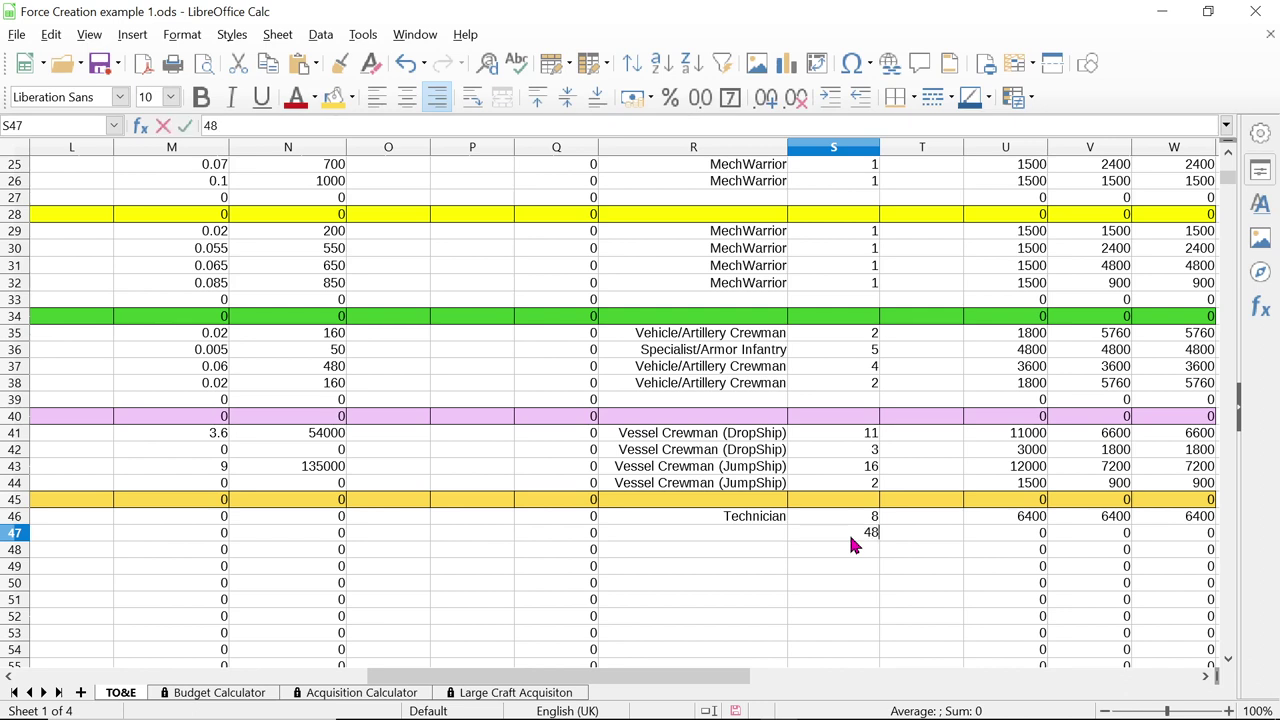
{"action": "left_click", "coordinate": [727, 537]}
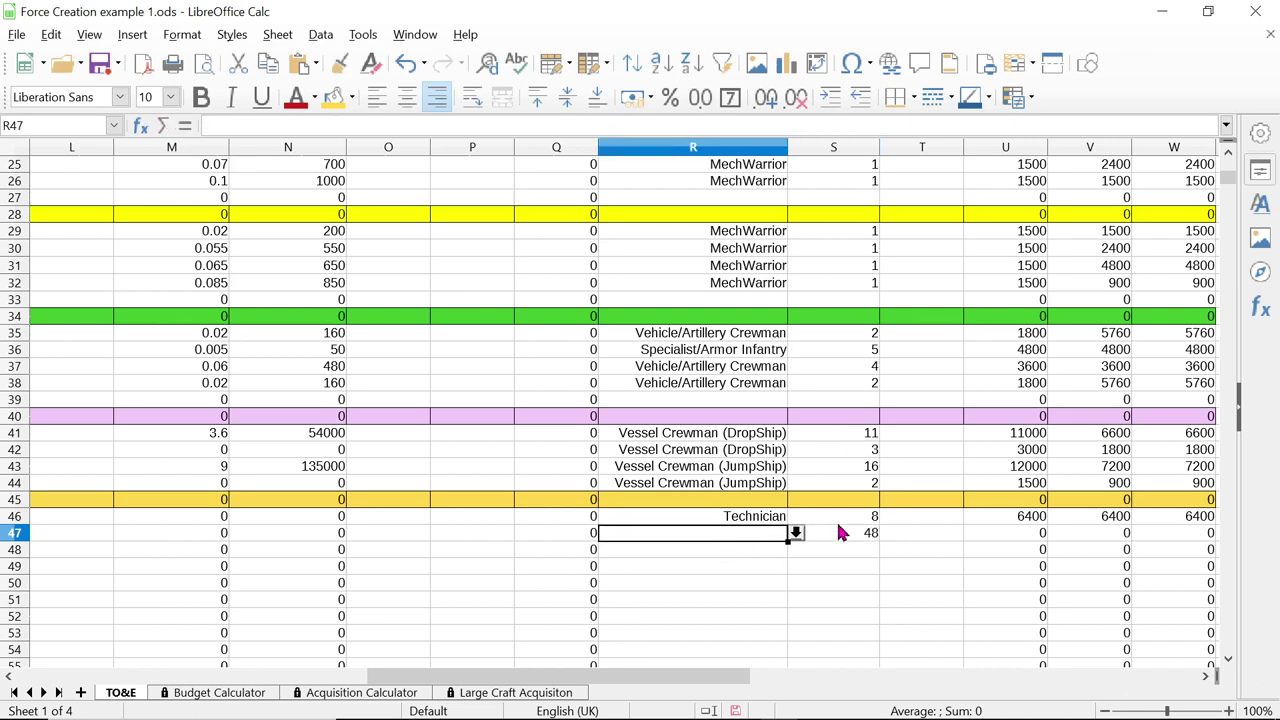
{"action": "left_click", "coordinate": [795, 534]}
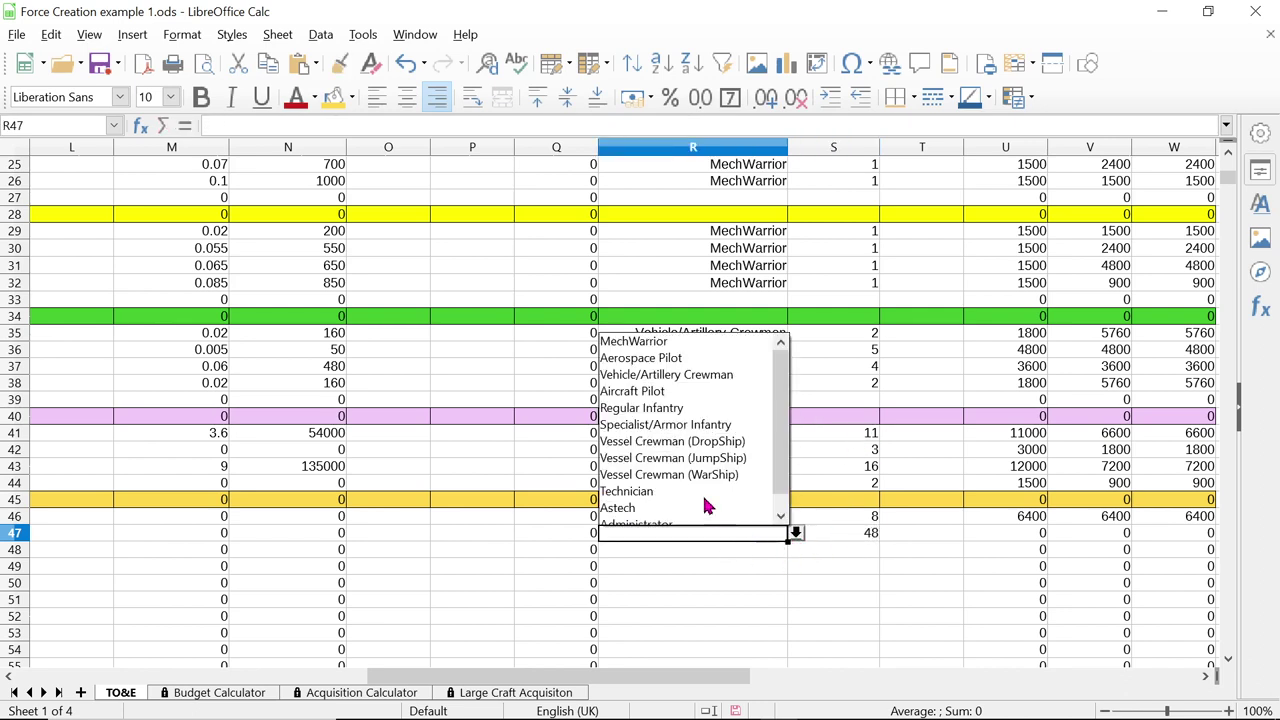
{"action": "left_click", "coordinate": [618, 508]}
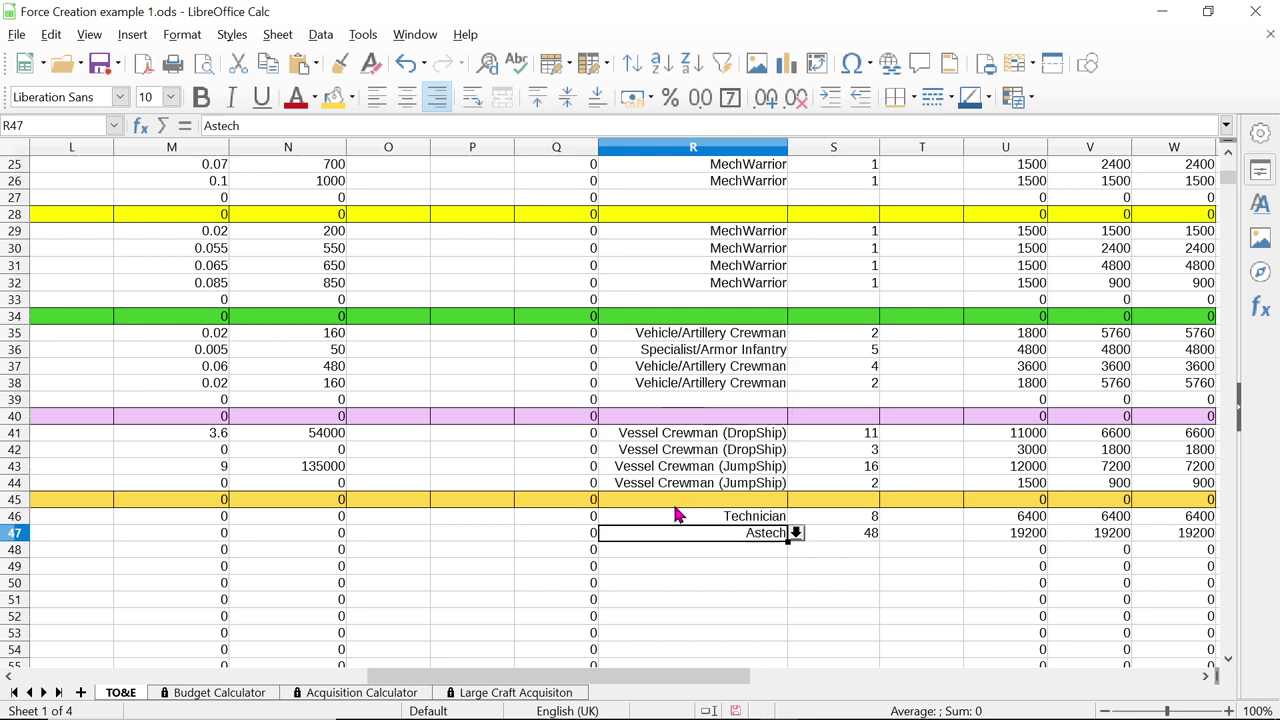
Enter personnel totals of 2 in S48 and 12 in S49, with Personnel Types Technician in R48 and Astech in R49
{"action": "left_click", "coordinate": [736, 550]}
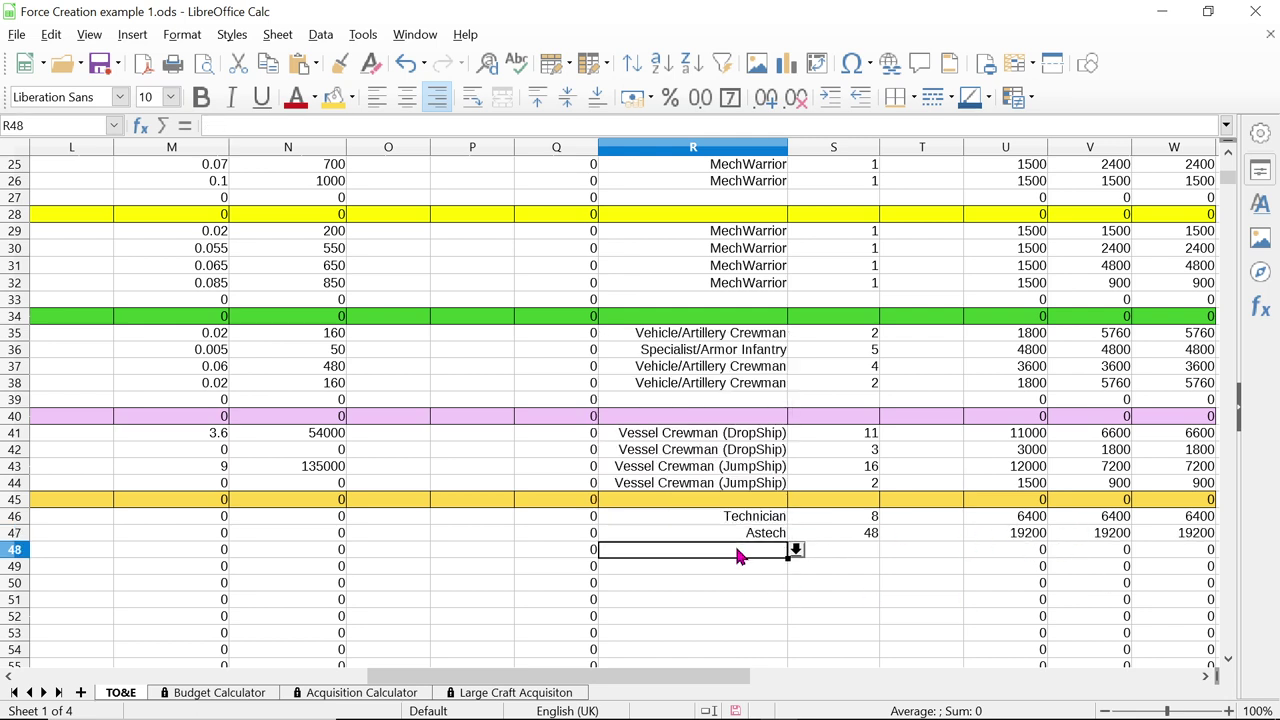
{"action": "left_click", "coordinate": [866, 553]}
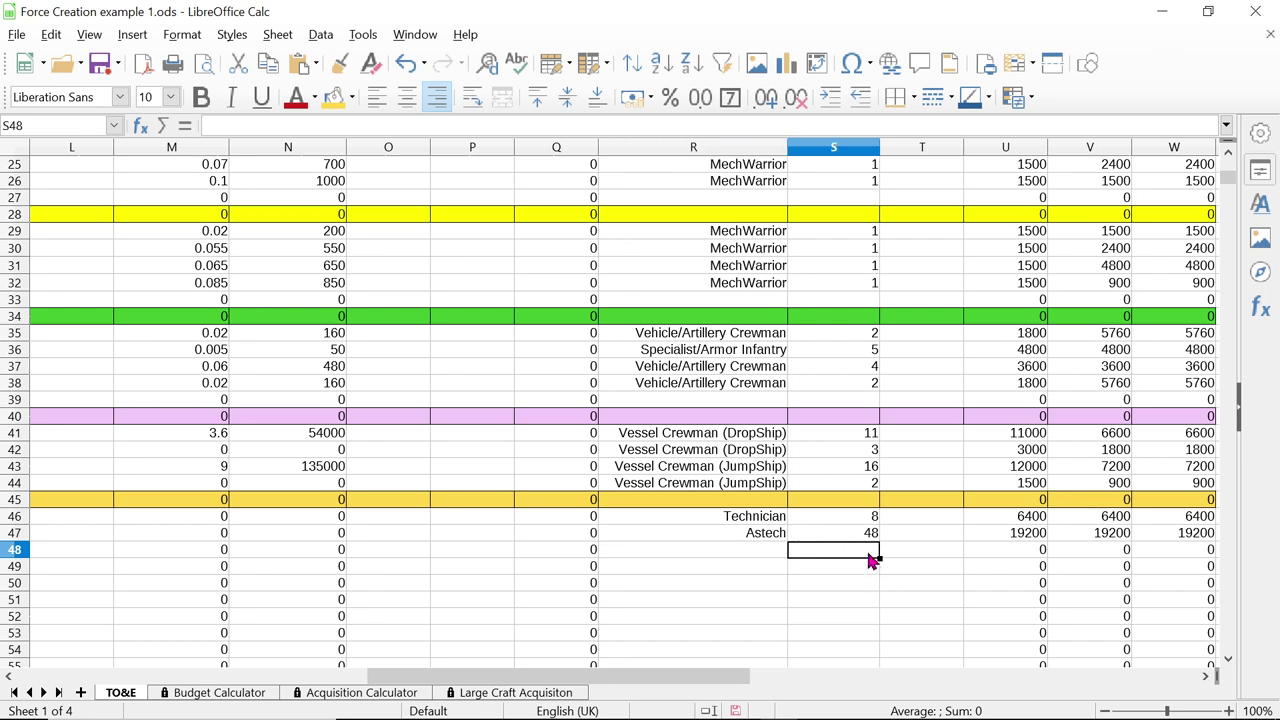
{"action": "type", "text": "2"}
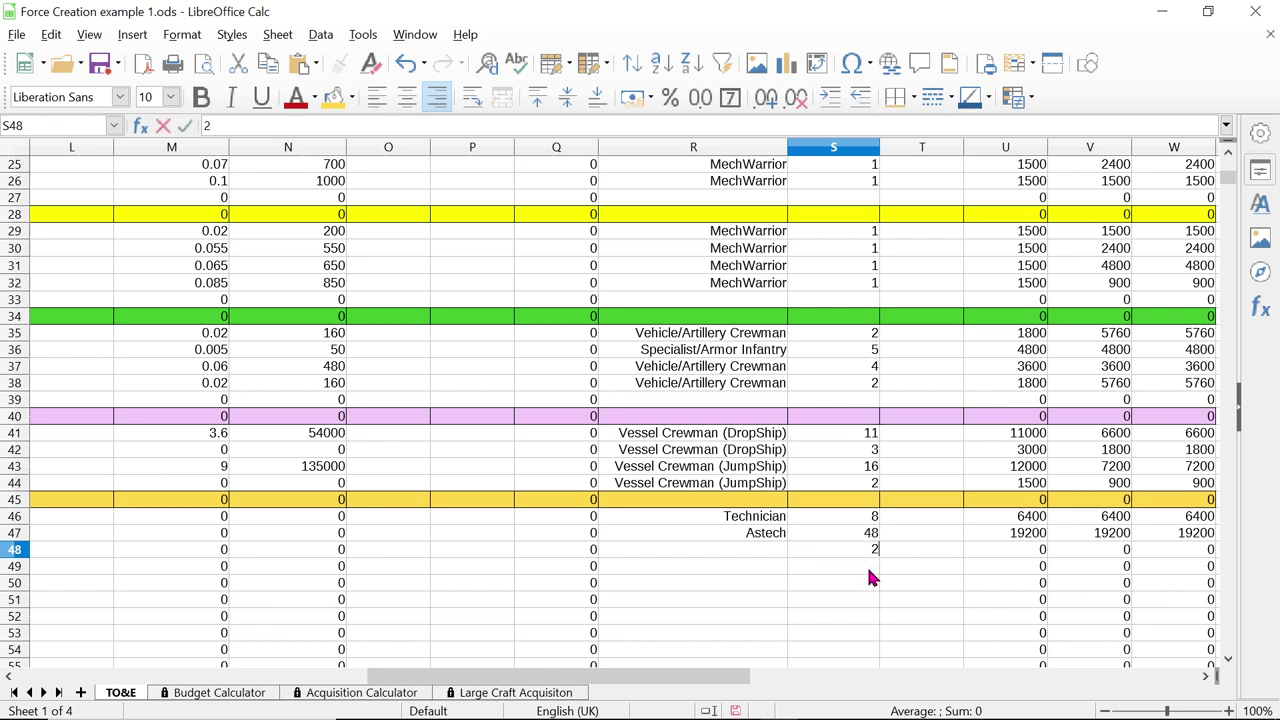
{"action": "key", "text": "Return"}
{"action": "type", "text": "12"}
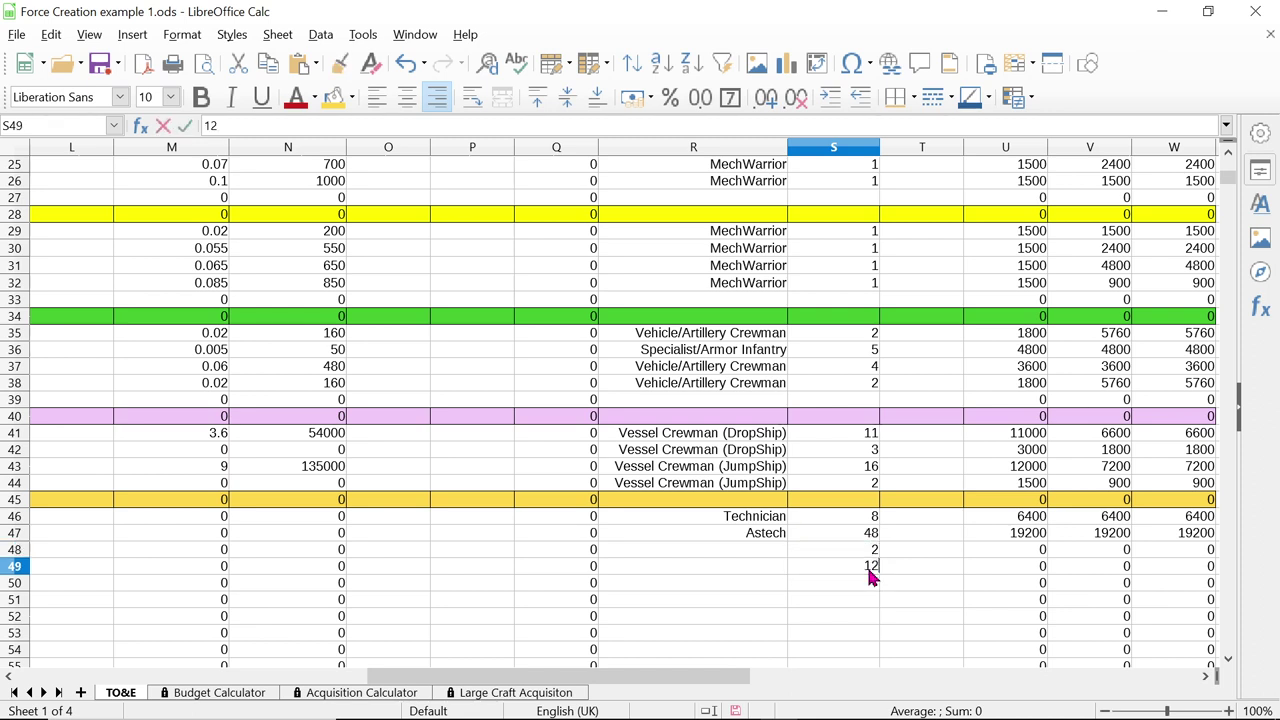
{"action": "left_click", "coordinate": [770, 557]}
{"action": "left_click", "coordinate": [798, 551]}
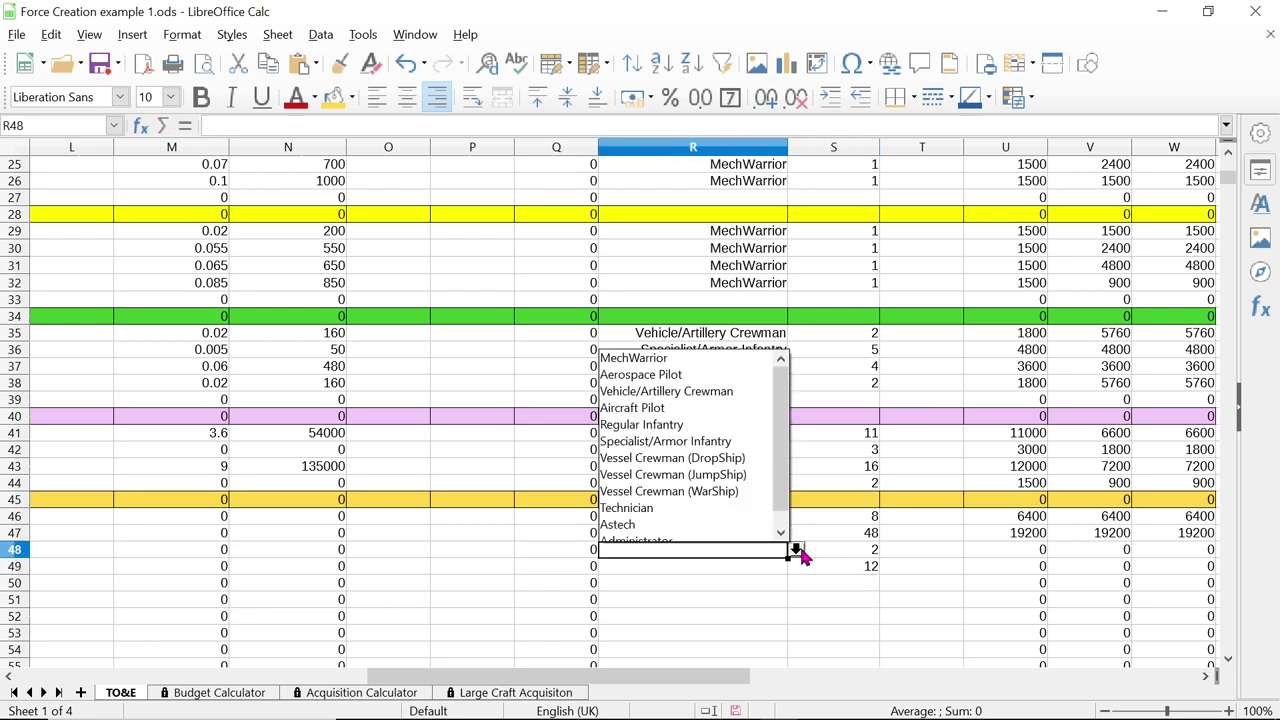
{"action": "left_click", "coordinate": [702, 508]}
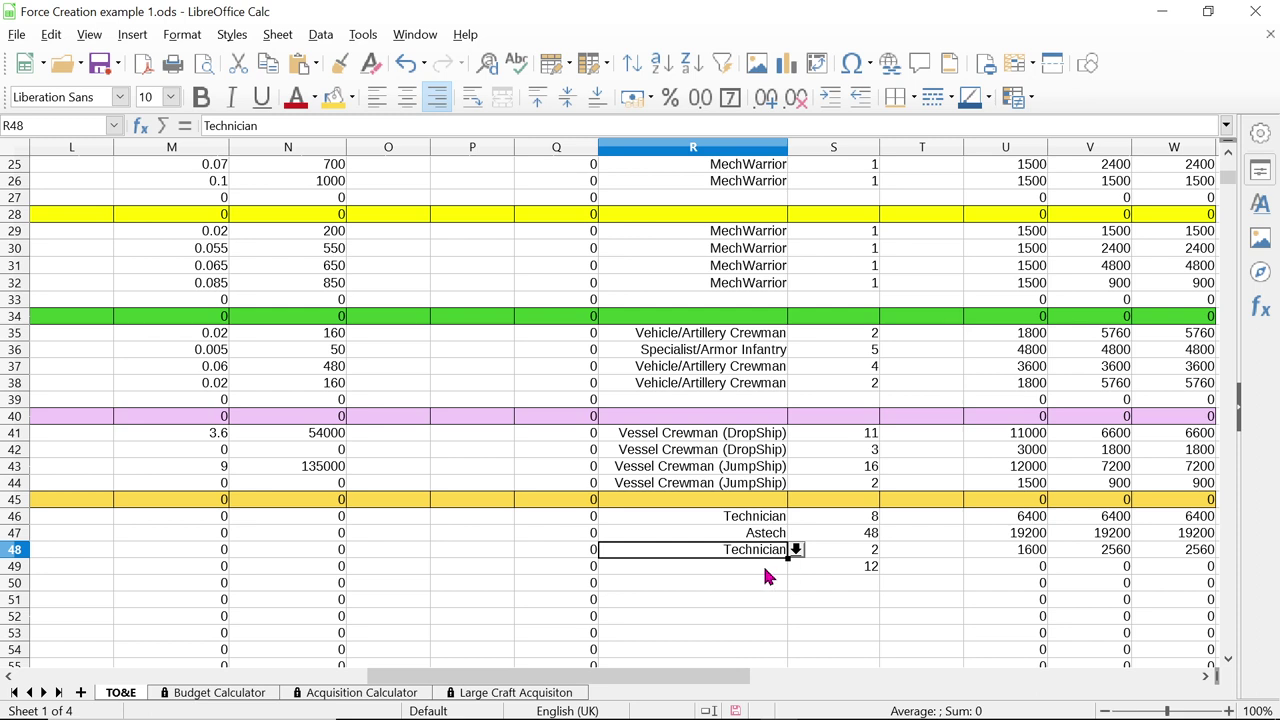
{"action": "left_click", "coordinate": [767, 572]}
{"action": "left_click", "coordinate": [796, 566]}
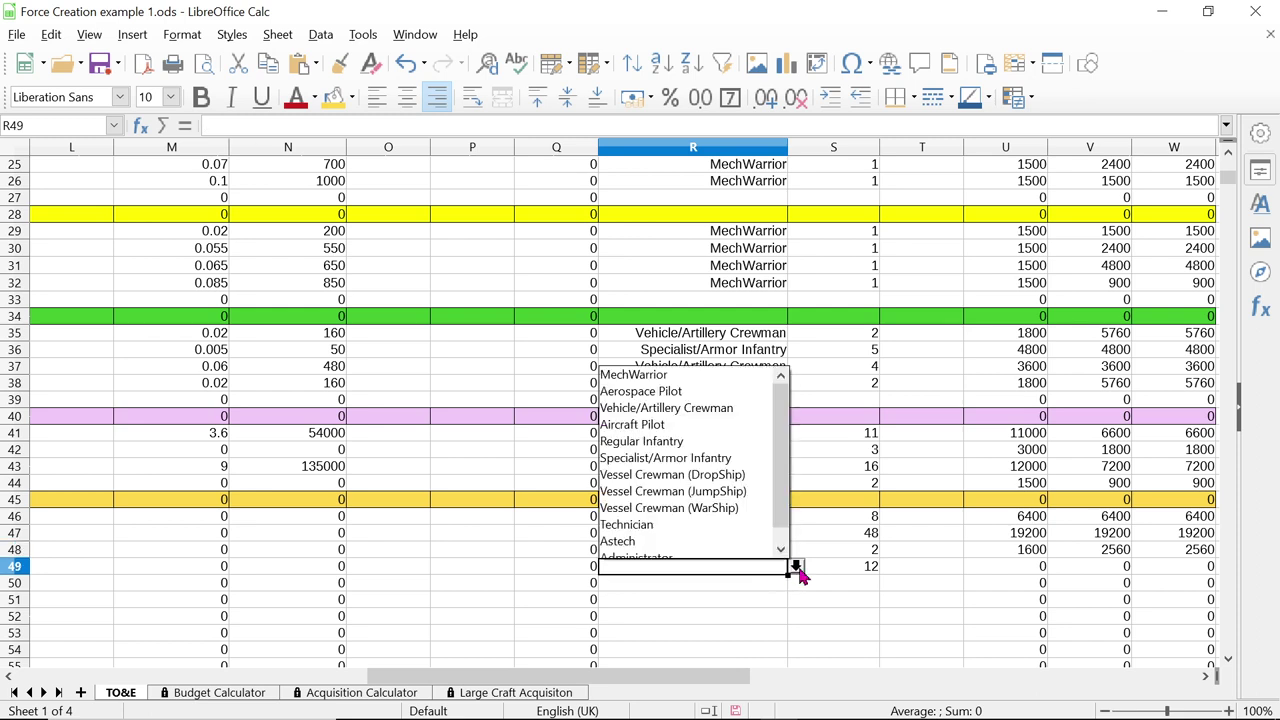
{"action": "left_click", "coordinate": [672, 541]}
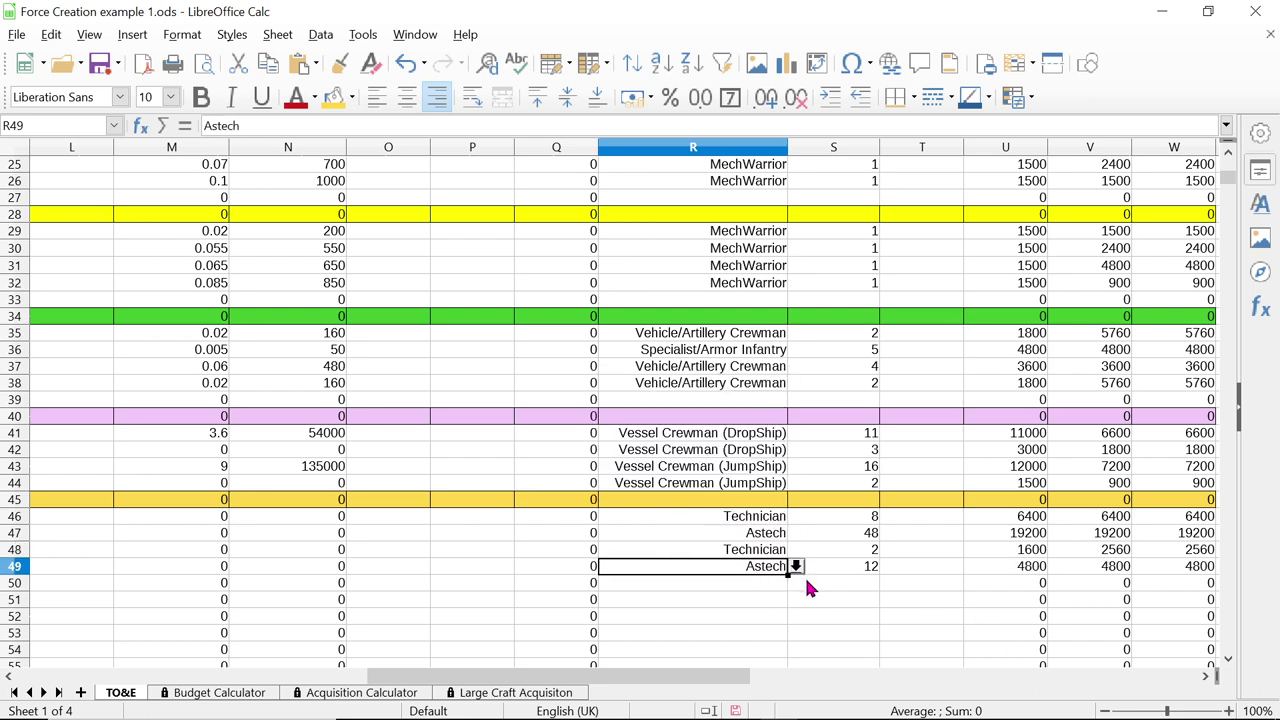
Enter personnel totals of 2 in S50 and 12 in S51, with Personnel Types Technician in R50 and Astech in R51
{"action": "left_click", "coordinate": [874, 588]}
{"action": "type", "text": "2"}
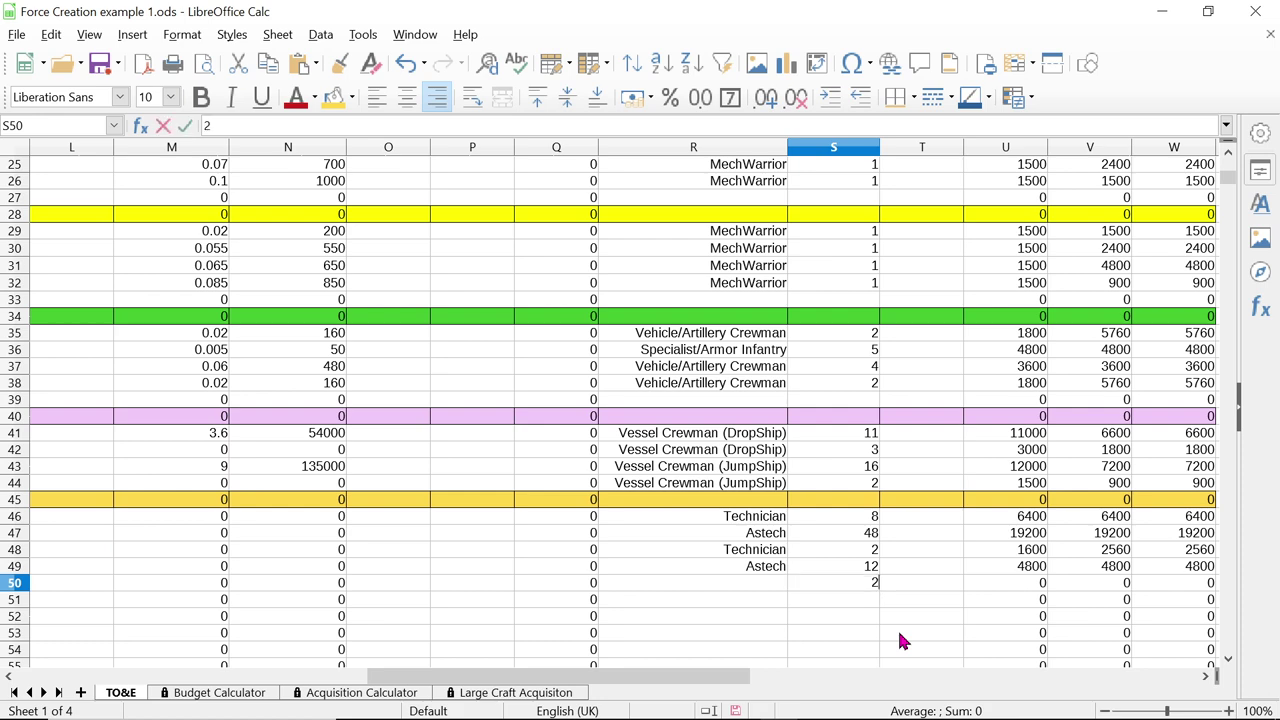
{"action": "scroll", "coordinate": [856, 577], "scroll_direction": "right", "scroll_amount": 10}
{"action": "scroll", "coordinate": [856, 577], "scroll_direction": "left", "scroll_amount": 10}
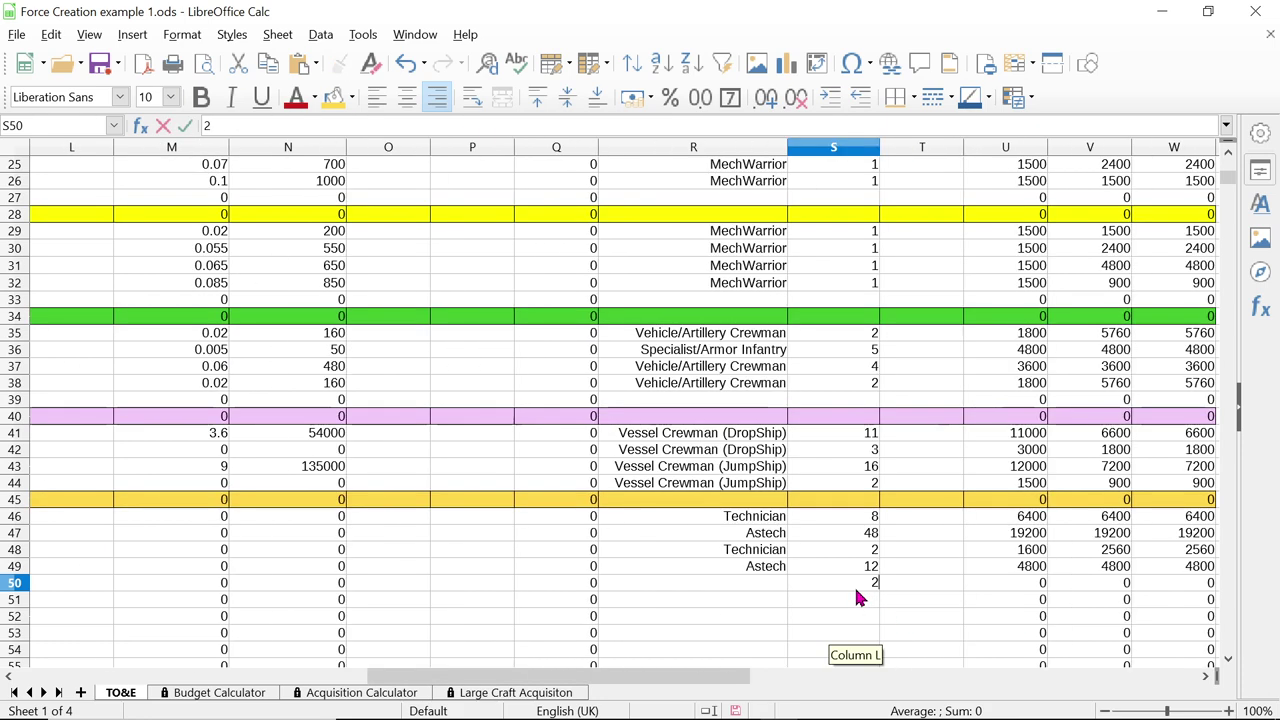
{"action": "key", "text": "Return"}
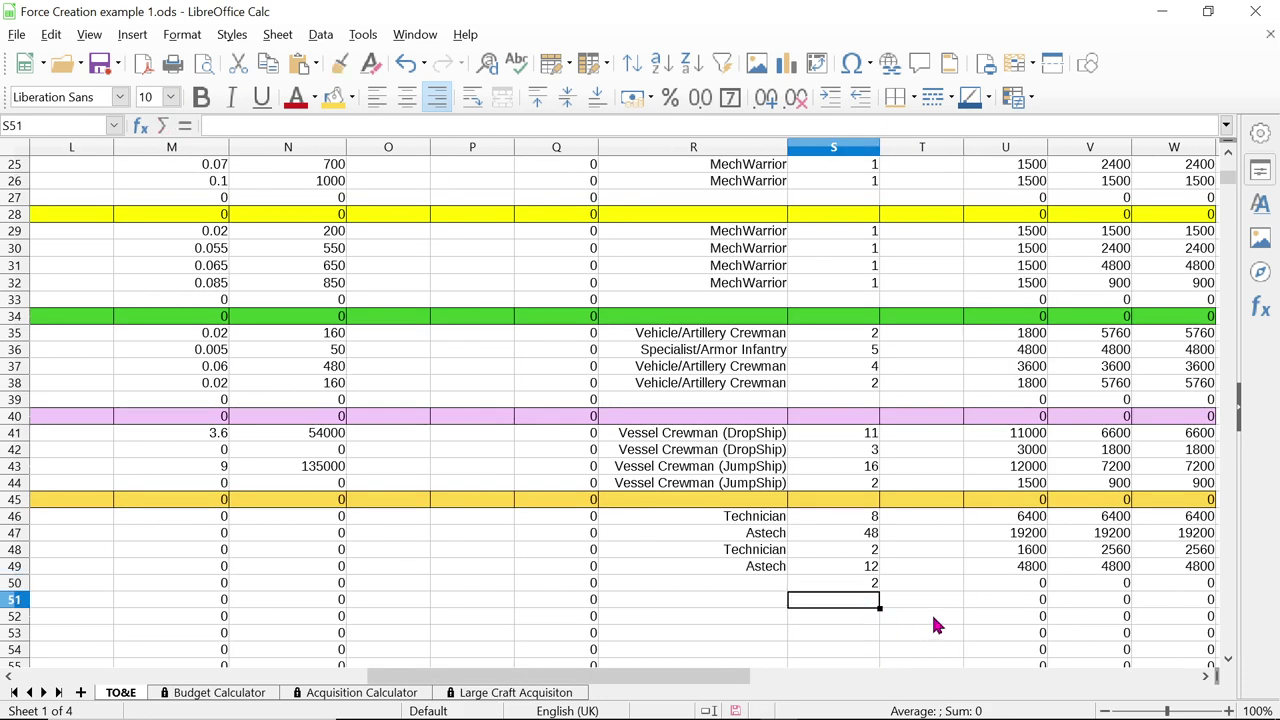
{"action": "type", "text": "12"}
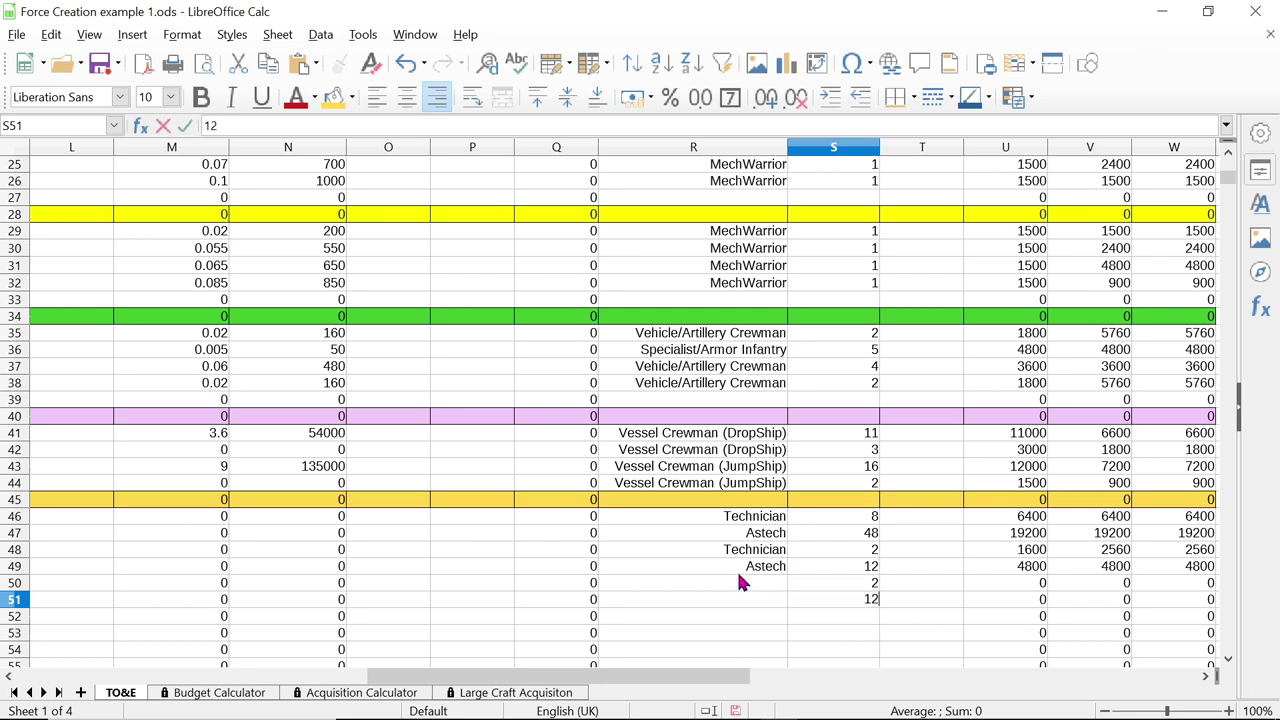
{"action": "left_click", "coordinate": [739, 583]}
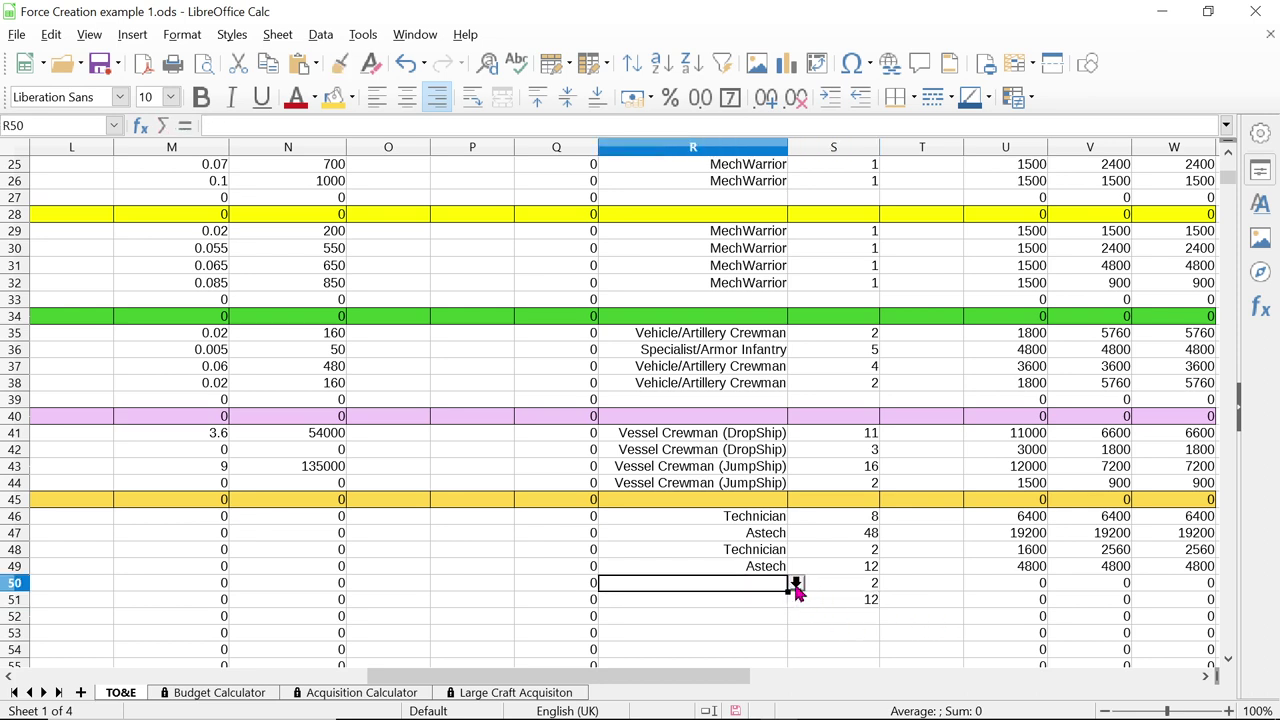
{"action": "left_click", "coordinate": [795, 584]}
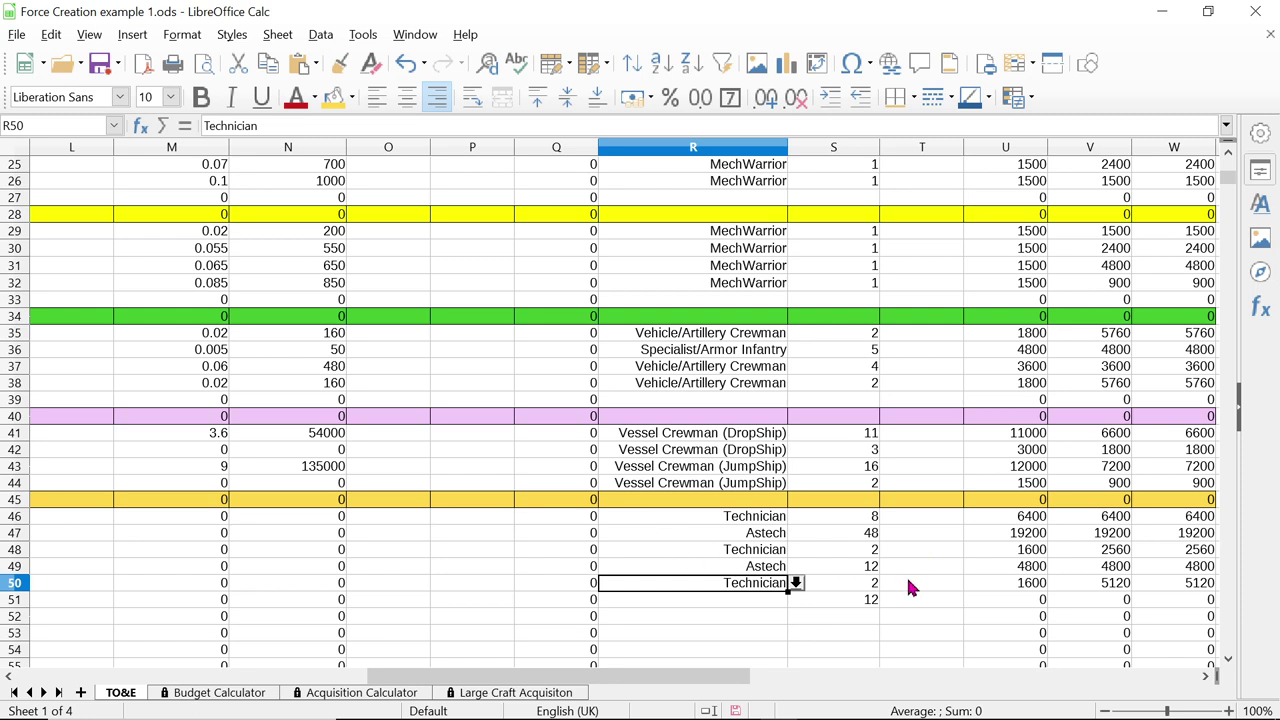
{"action": "left_click", "coordinate": [750, 602]}
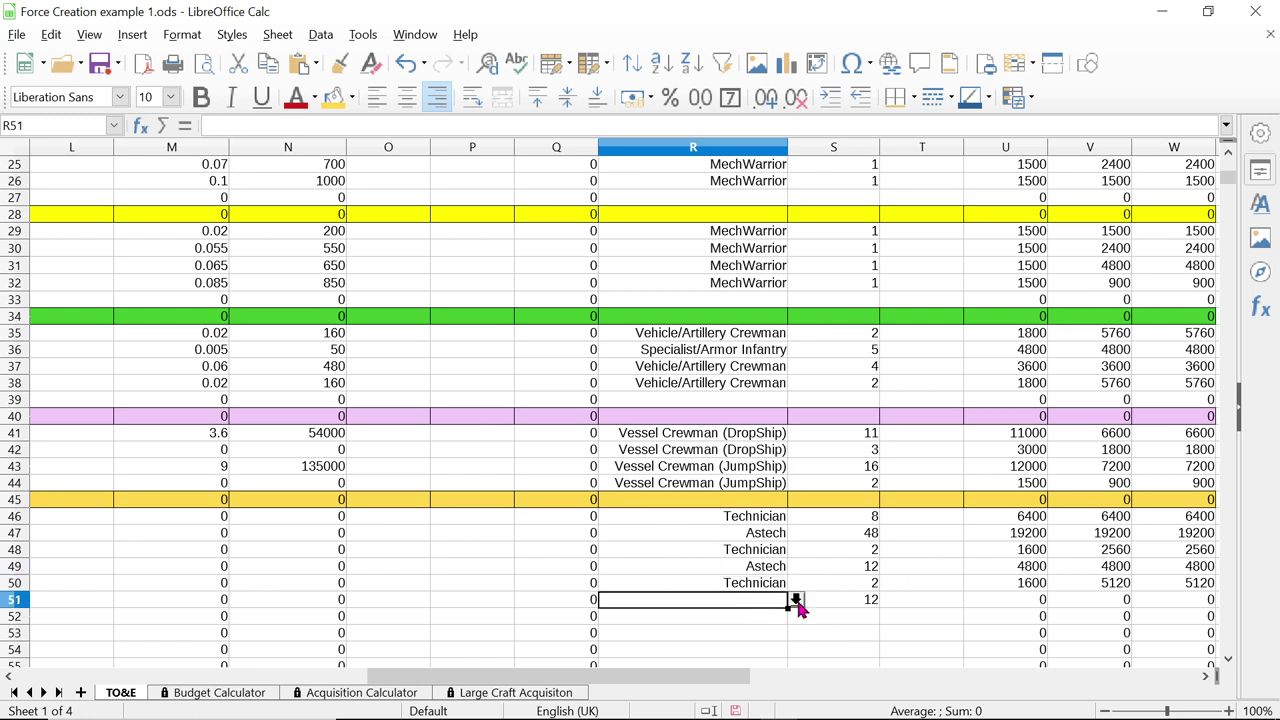
{"action": "left_click", "coordinate": [796, 600]}
{"action": "left_click", "coordinate": [668, 578]}
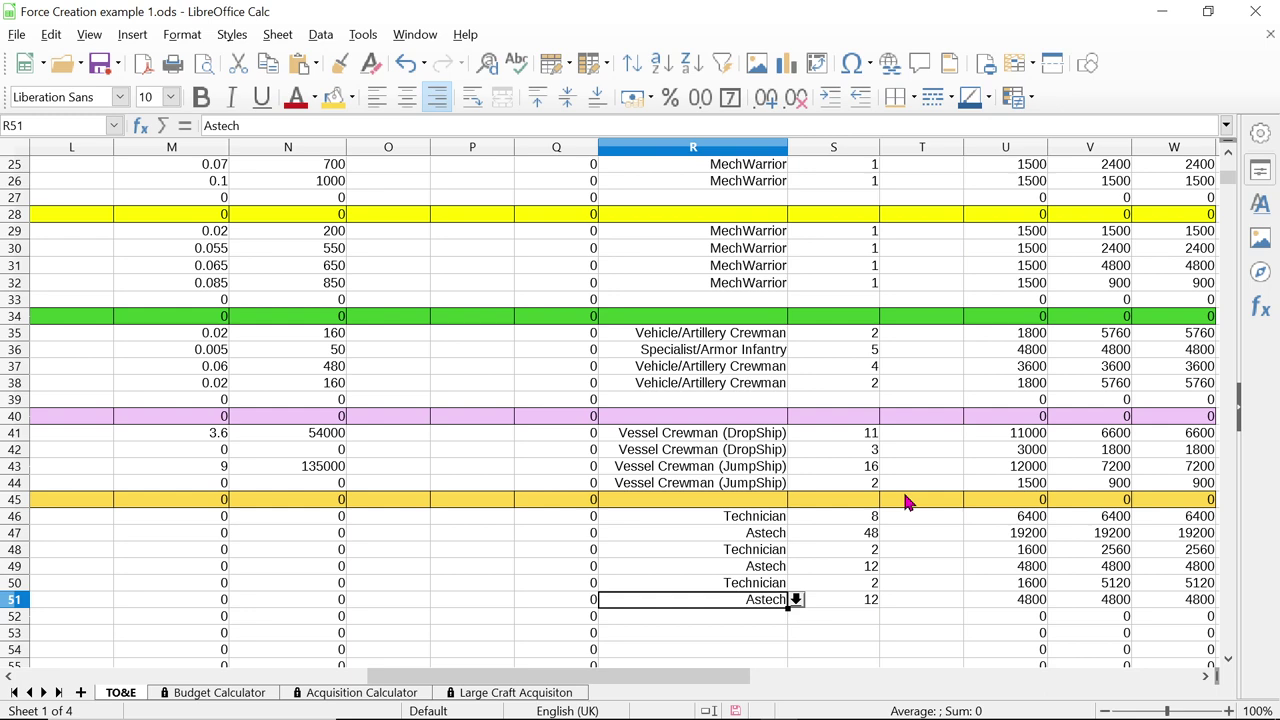
Review the personnel entries and examine the force's overall totals for personnel, spare parts, salaries and peacetime cost
{"action": "scroll", "coordinate": [905, 500], "scroll_direction": "up", "scroll_amount": 4}
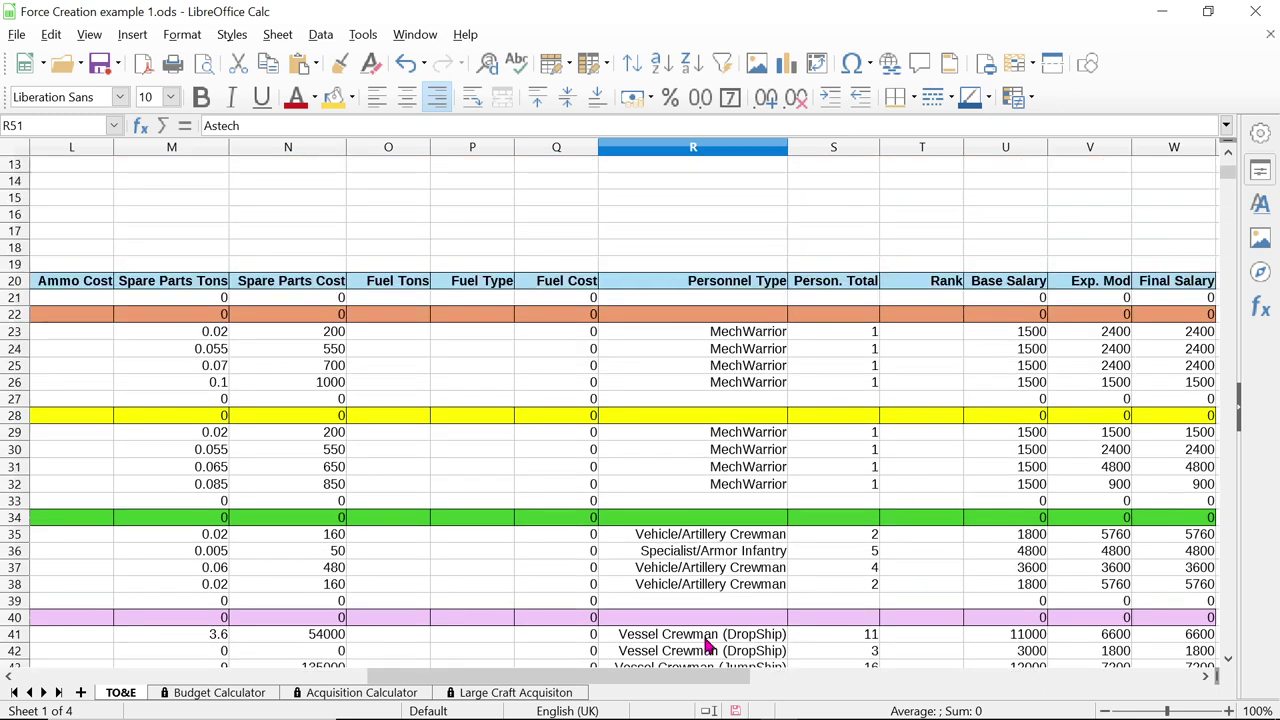
{"action": "scroll", "coordinate": [866, 308], "scroll_direction": "down", "scroll_amount": 2}
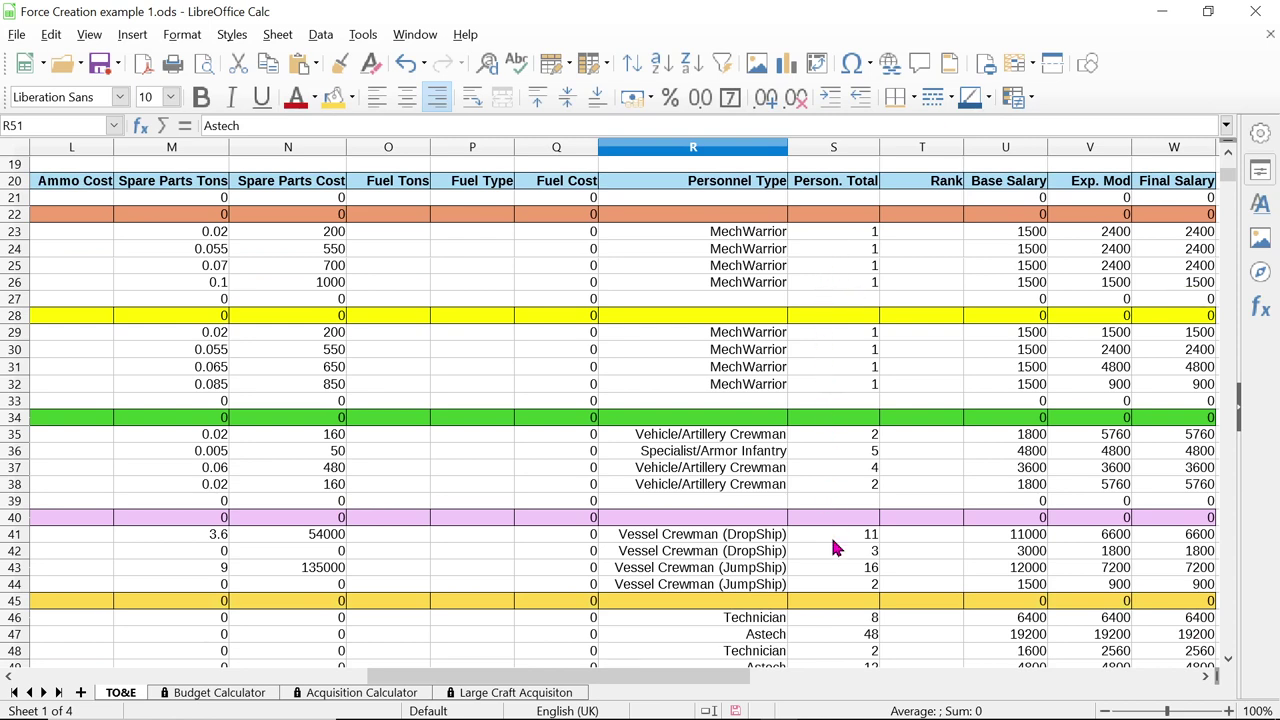
{"action": "scroll", "coordinate": [835, 547], "scroll_direction": "down", "scroll_amount": 2}
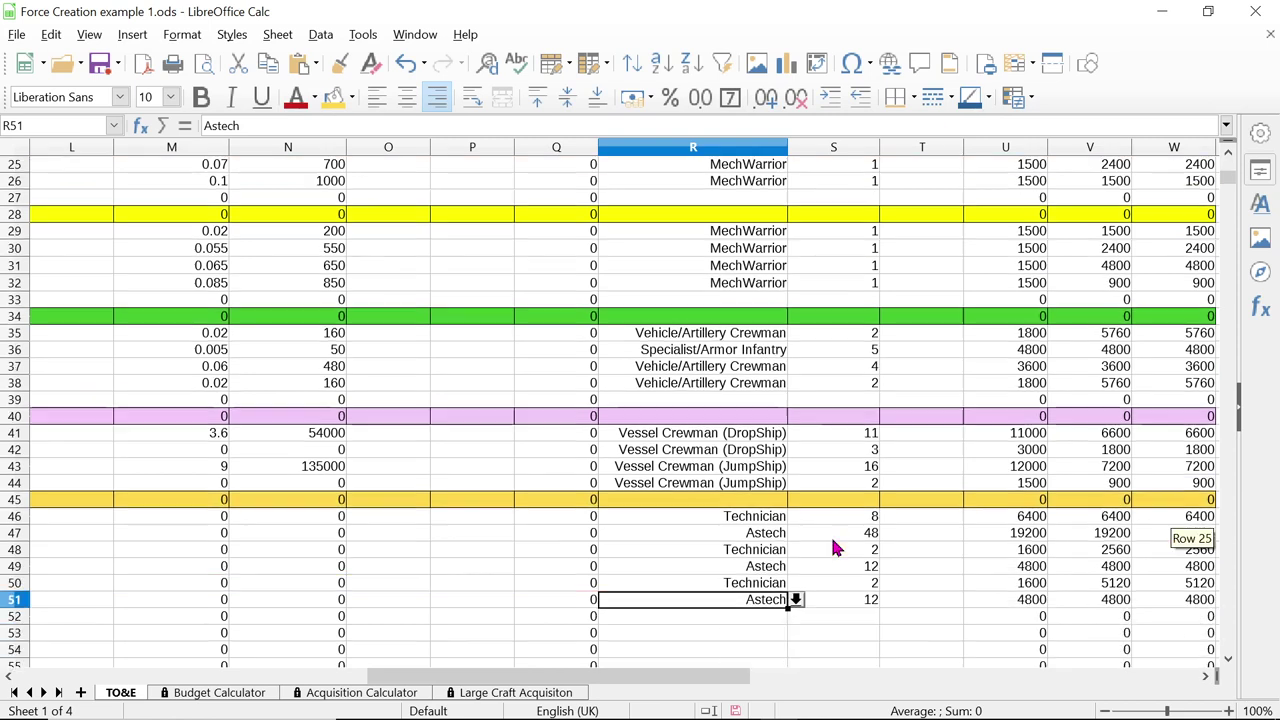
{"action": "left_click", "coordinate": [806, 618]}
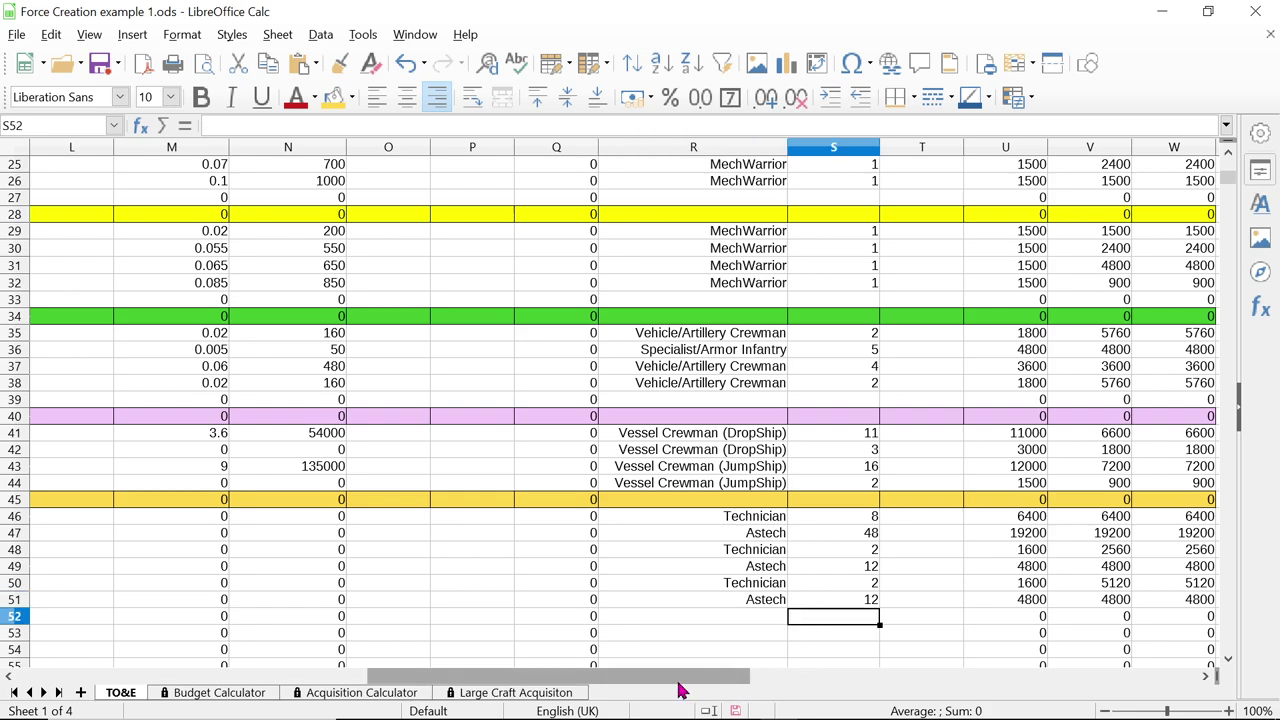
{"action": "left_click_drag", "start_coordinate": [678, 690], "coordinate": [320, 690]}
{"action": "scroll", "coordinate": [312, 472], "scroll_direction": "up", "scroll_amount": 7}
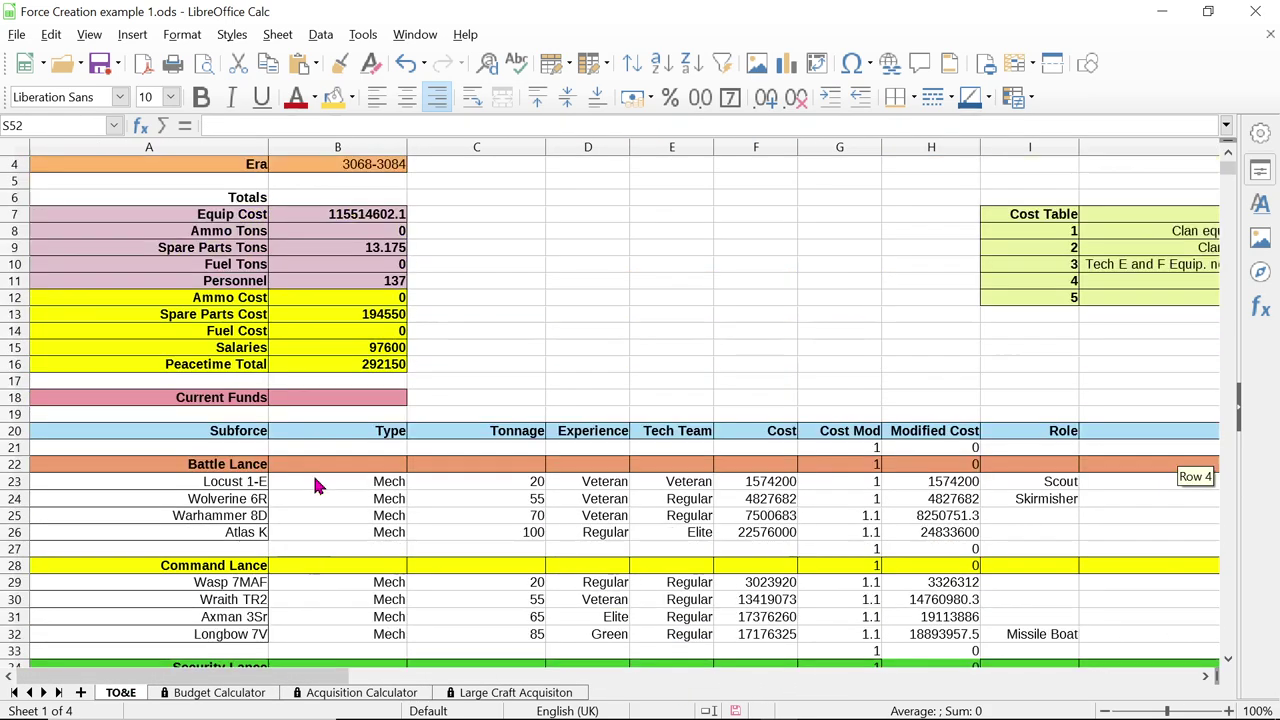
{"action": "scroll", "coordinate": [314, 484], "scroll_direction": "up", "scroll_amount": 1}
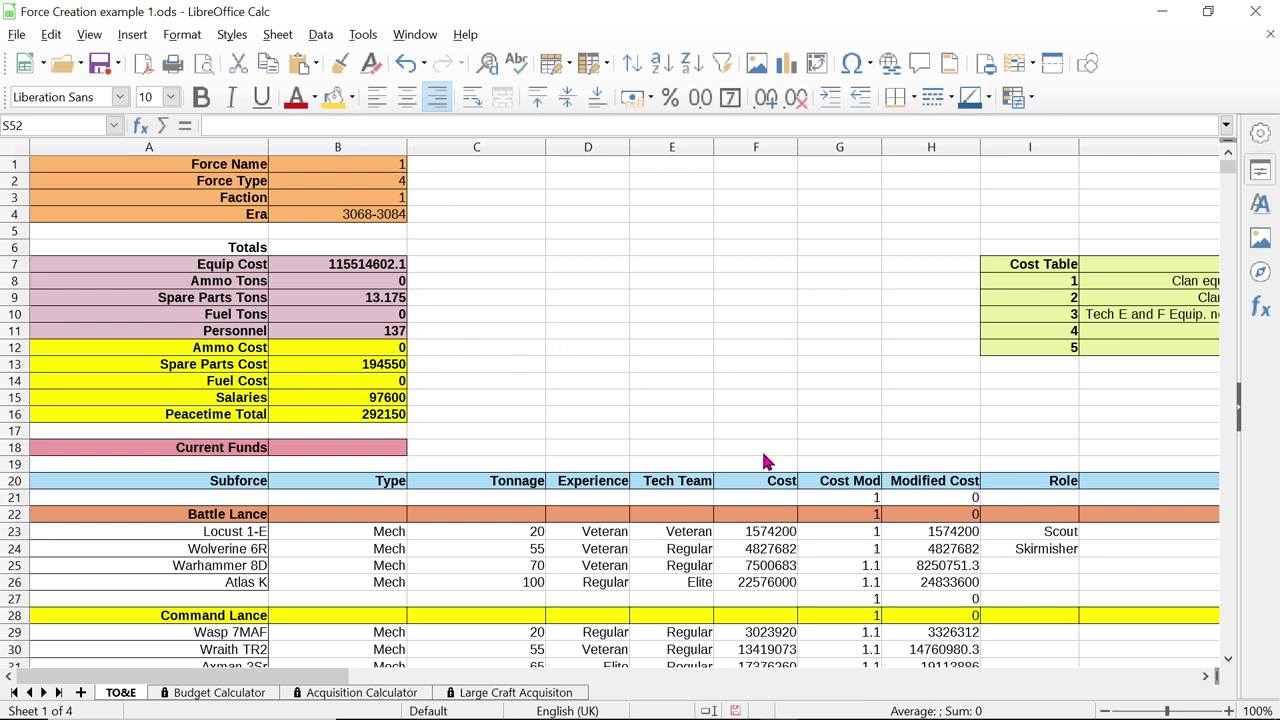
{"action": "mouse_move", "coordinate": [818, 707]}
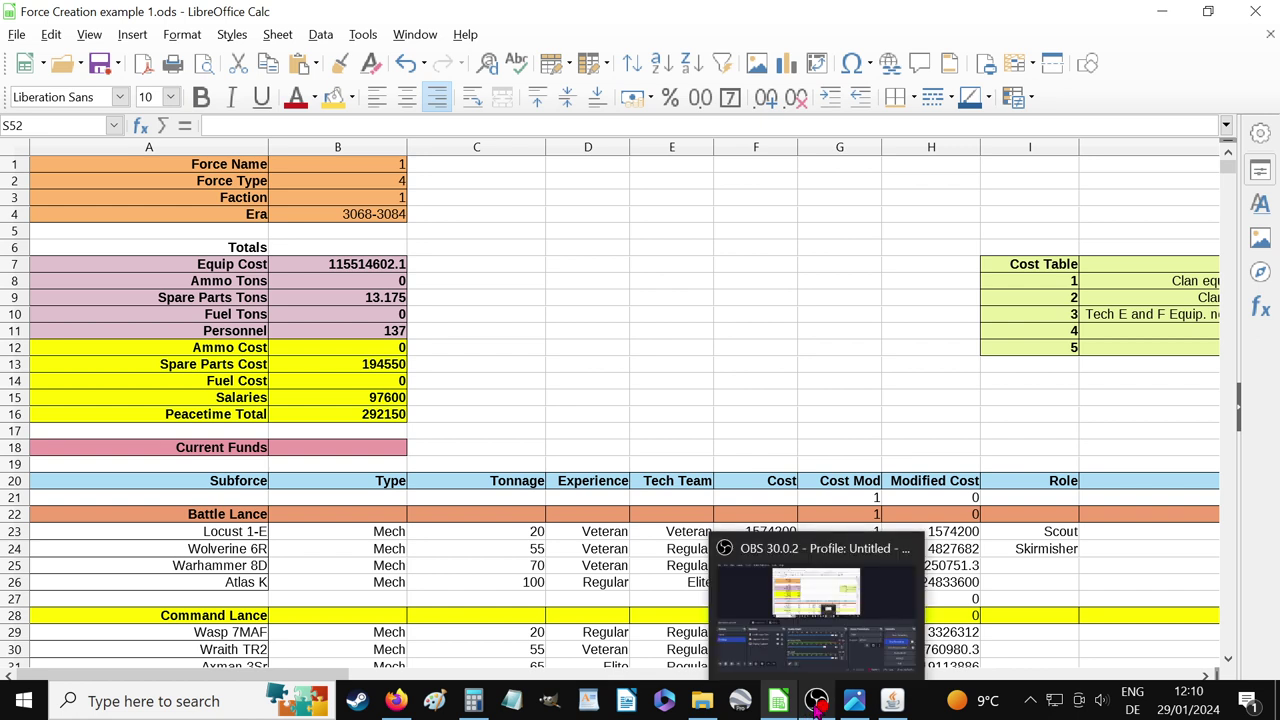
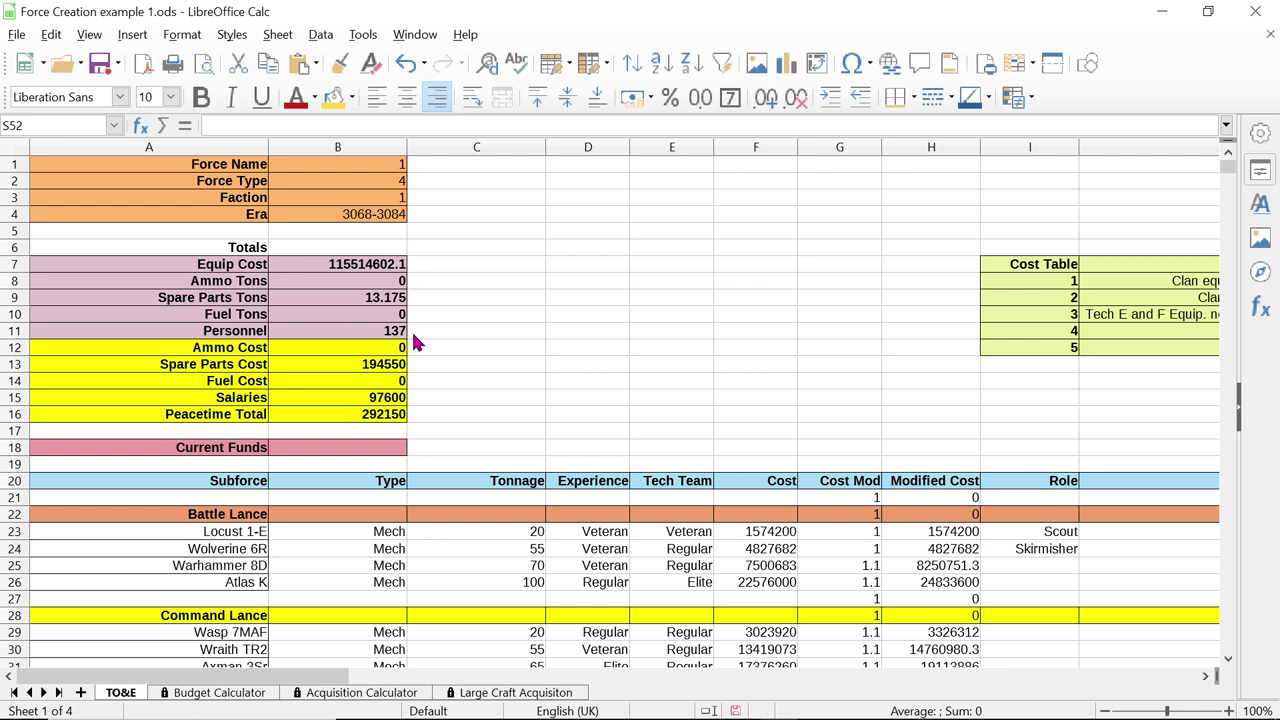
{"action": "mouse_move", "coordinate": [860, 712]}
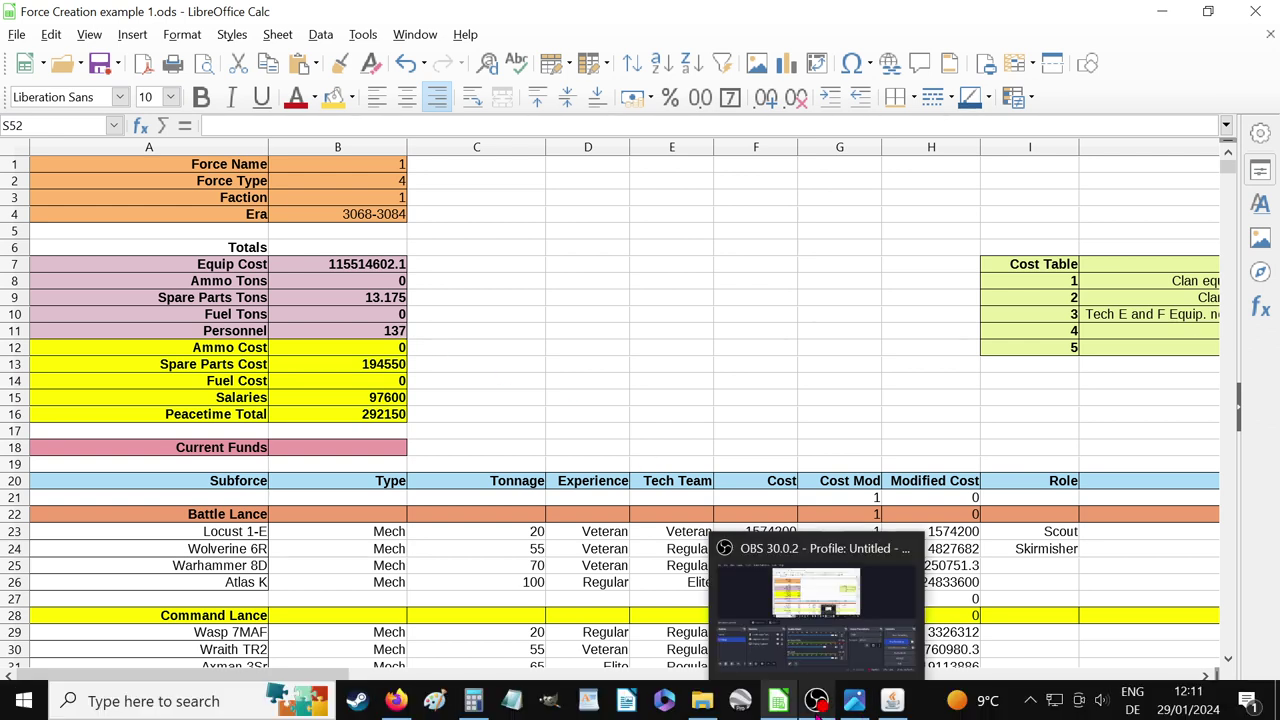
{"action": "left_click", "coordinate": [882, 601]}
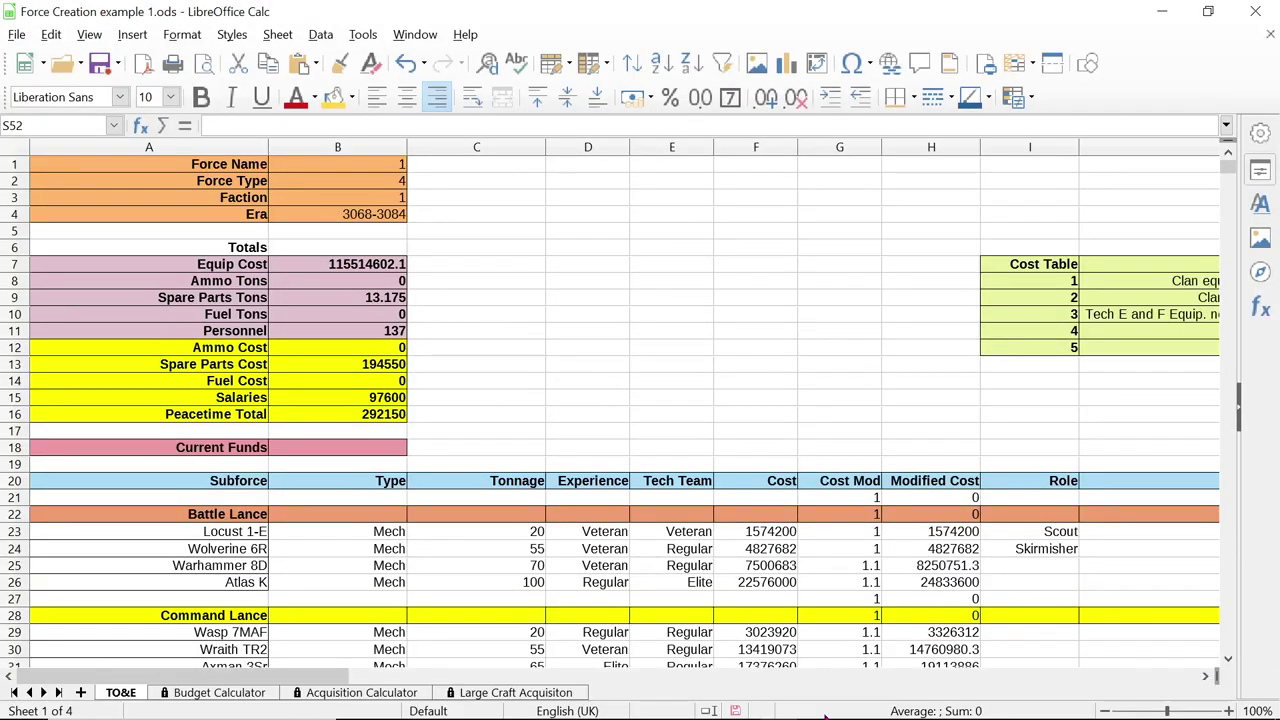
{"action": "left_click", "coordinate": [822, 706]}
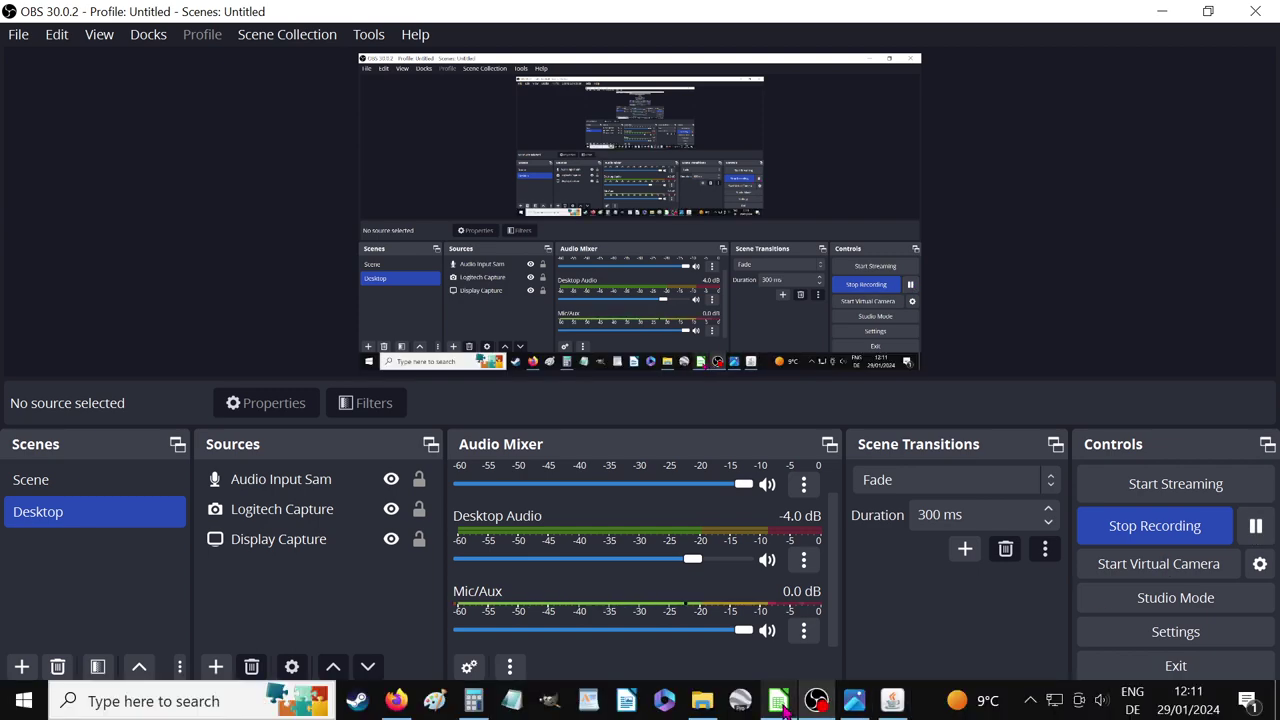
{"action": "left_click", "coordinate": [781, 700]}
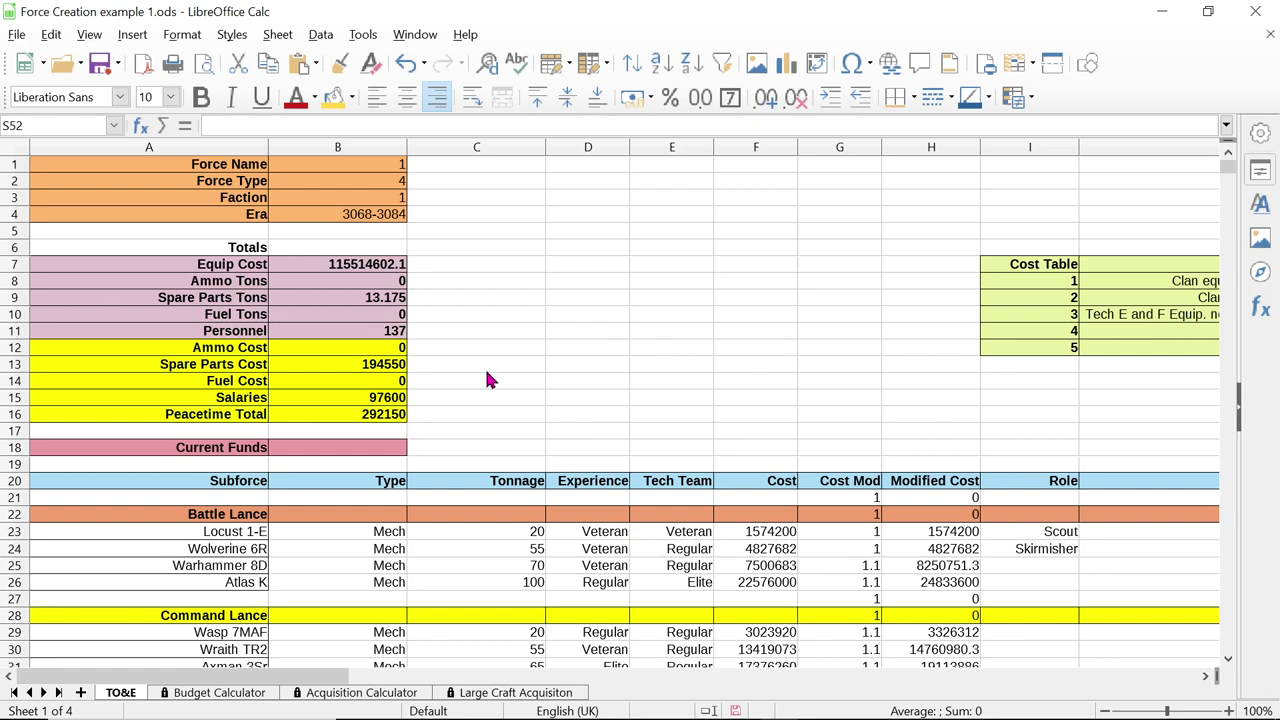
{"action": "scroll", "coordinate": [487, 378], "scroll_direction": "down", "scroll_amount": 4}
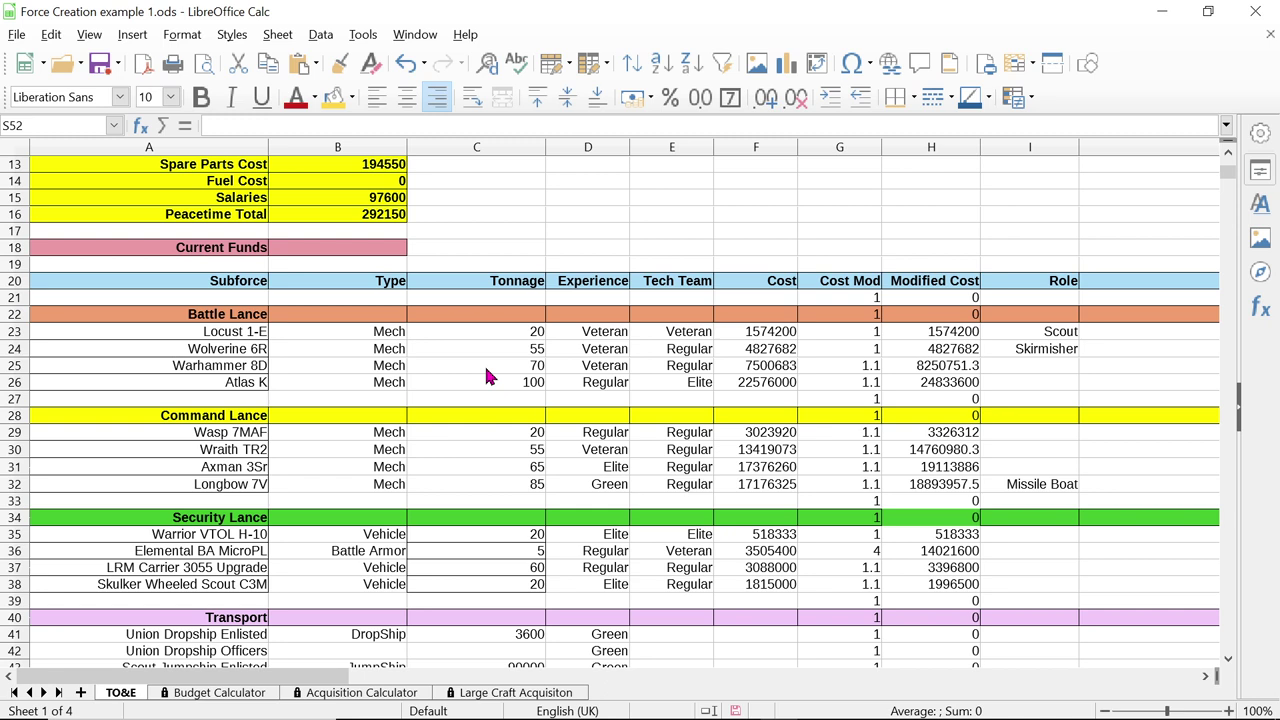
{"action": "scroll", "coordinate": [487, 376], "scroll_direction": "up", "scroll_amount": 4}
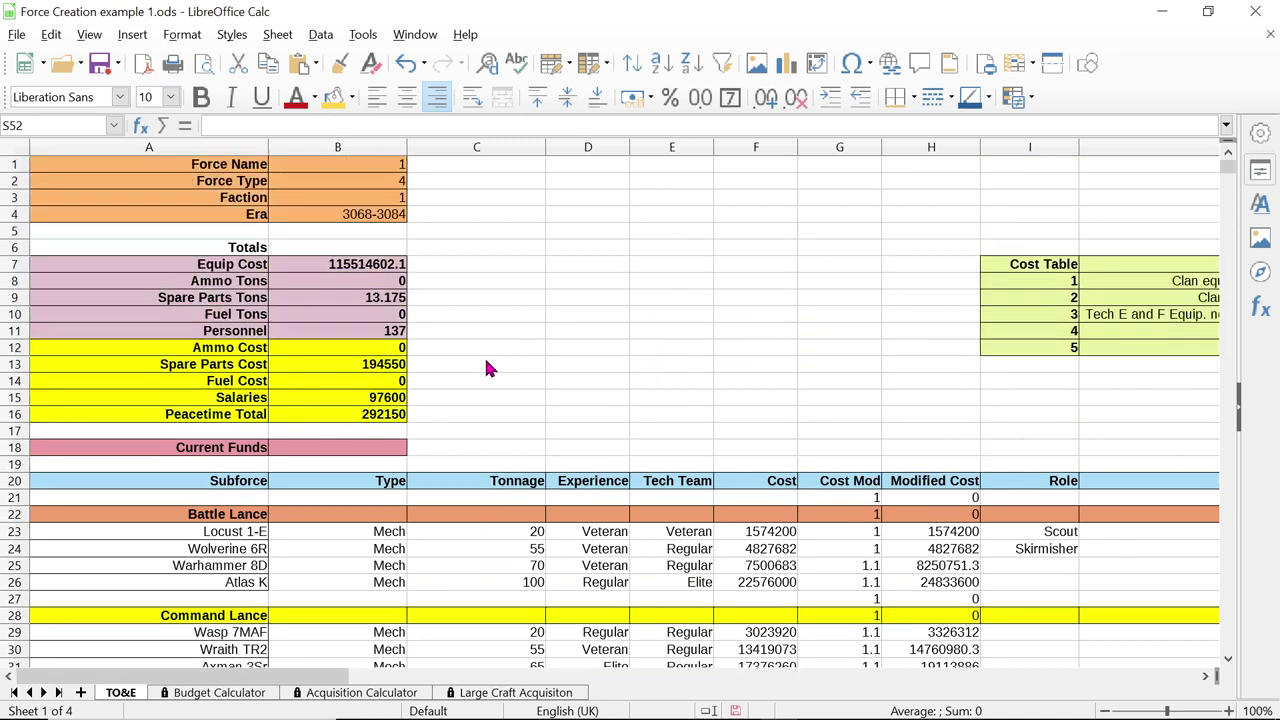
Set the Force Type in B2 to Government and the Faction in B3 to Magistracy of Canopus
{"action": "left_click", "coordinate": [392, 183]}
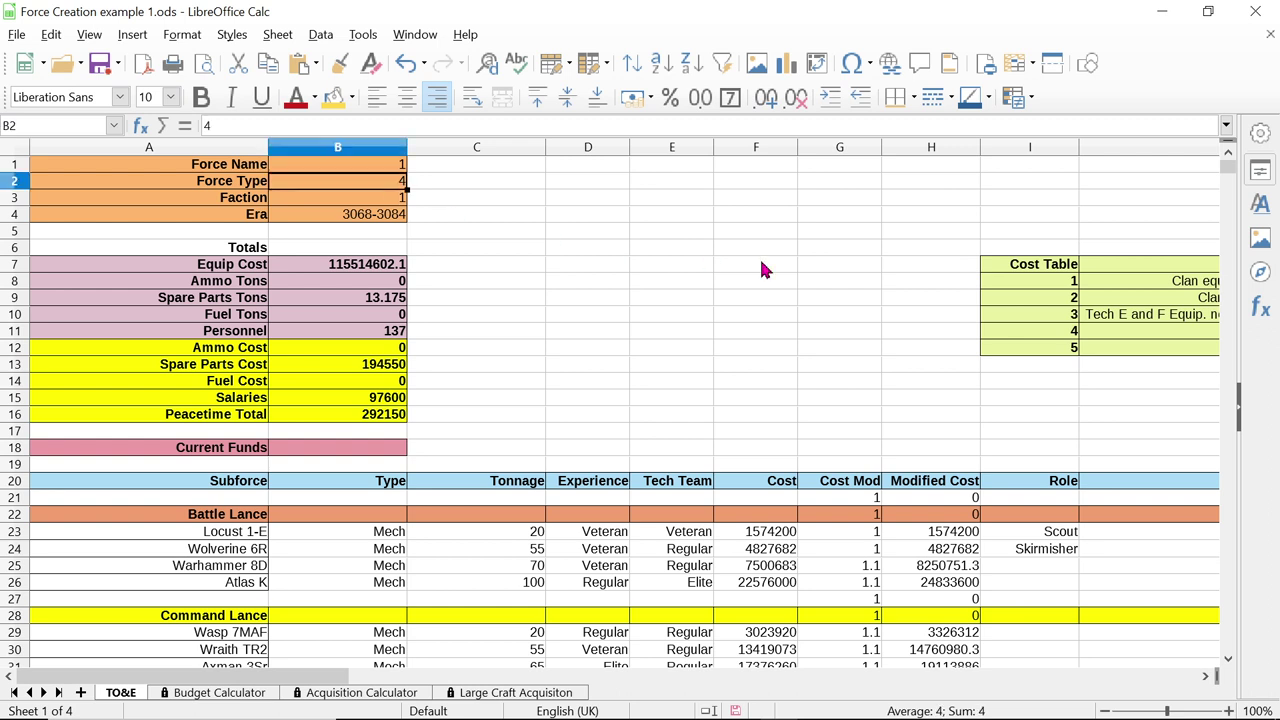
{"action": "type", "text": "G"}
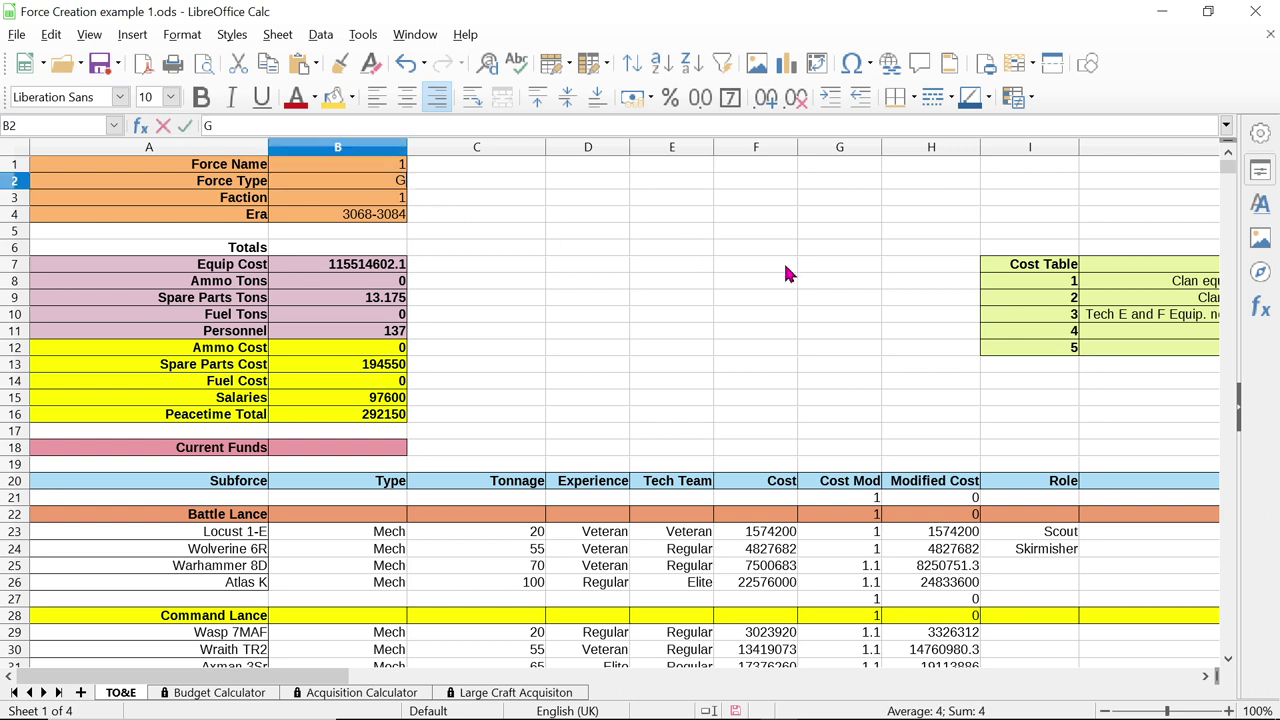
{"action": "type", "text": "overnment"}
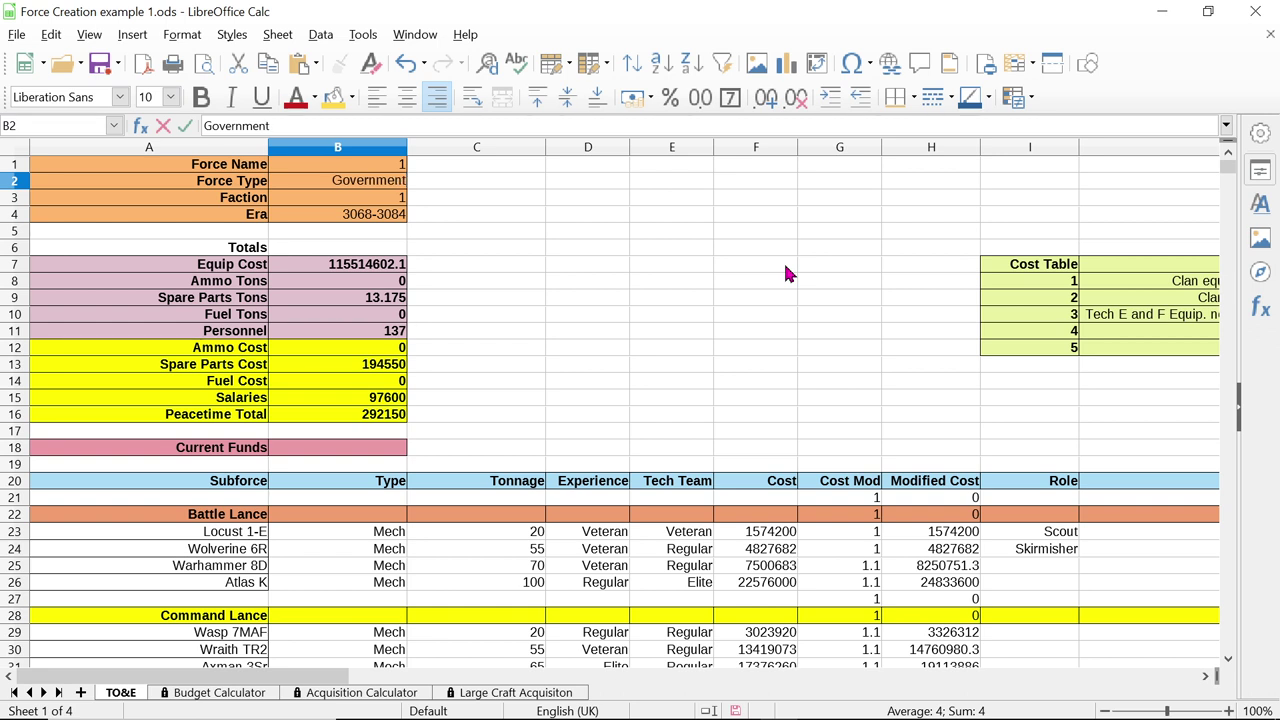
{"action": "key", "text": "Return"}
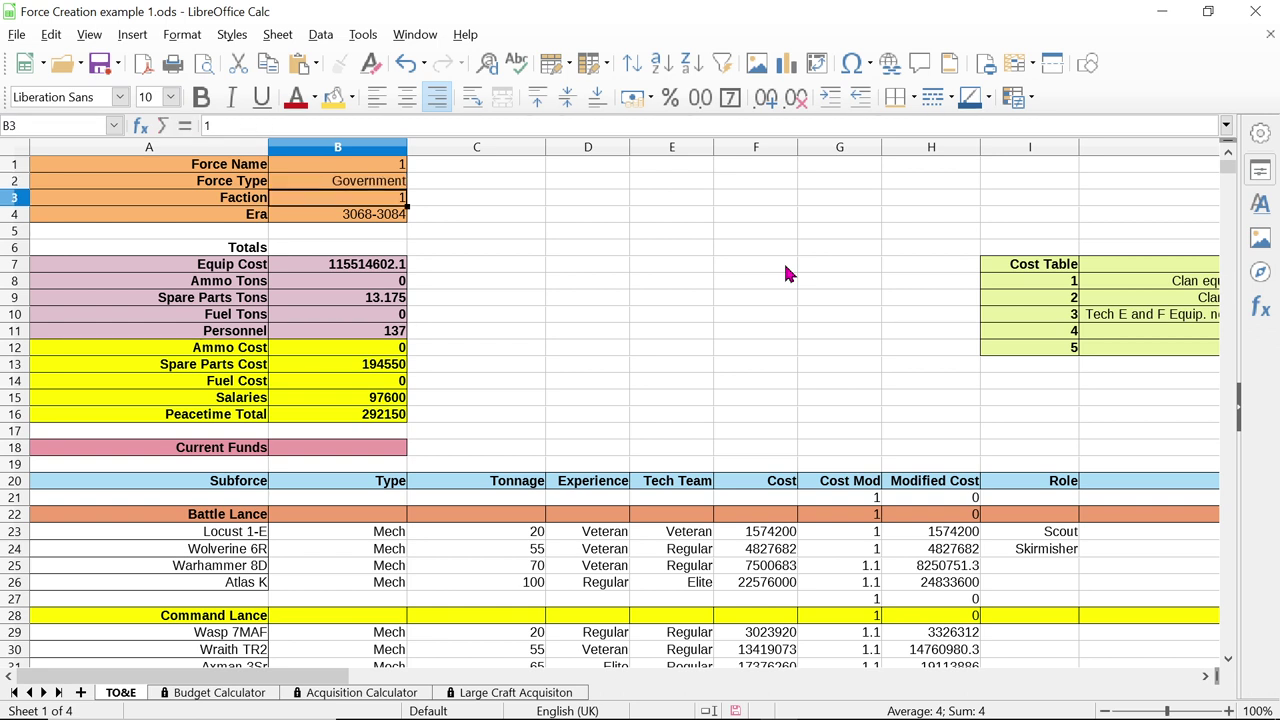
{"action": "type", "text": "Magistracy"}
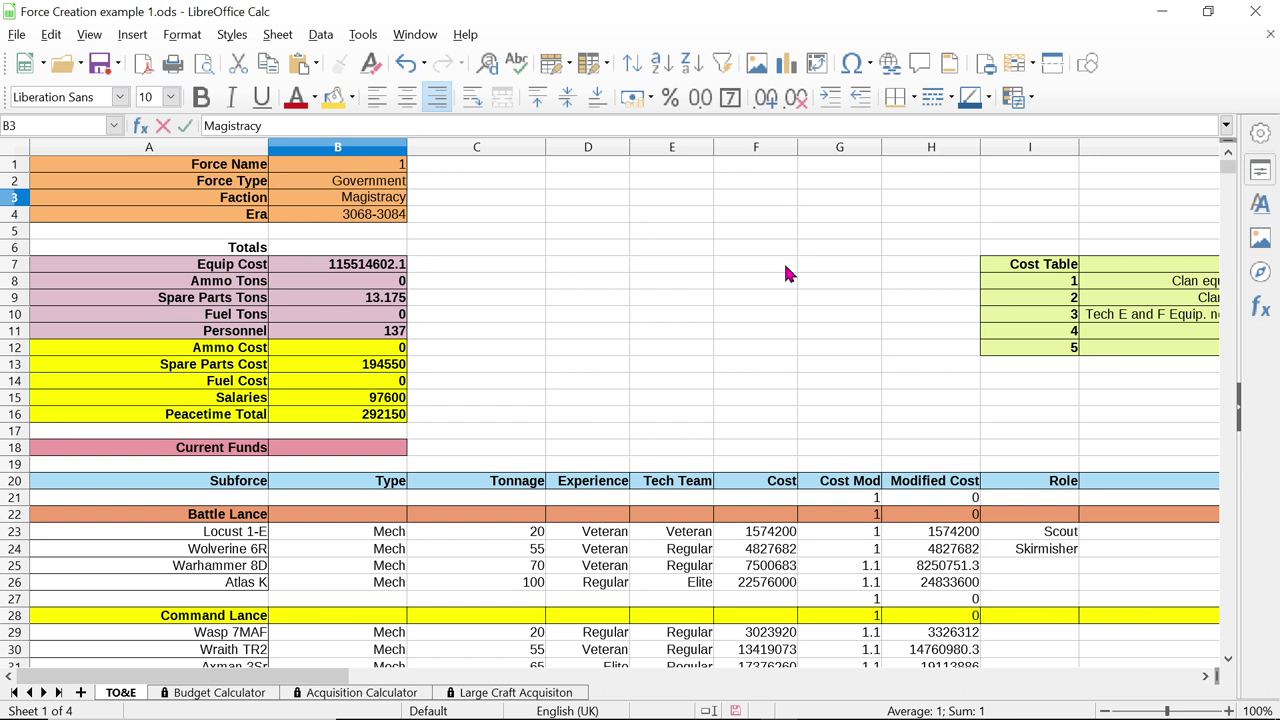
{"action": "type", "text": " of Canopus"}
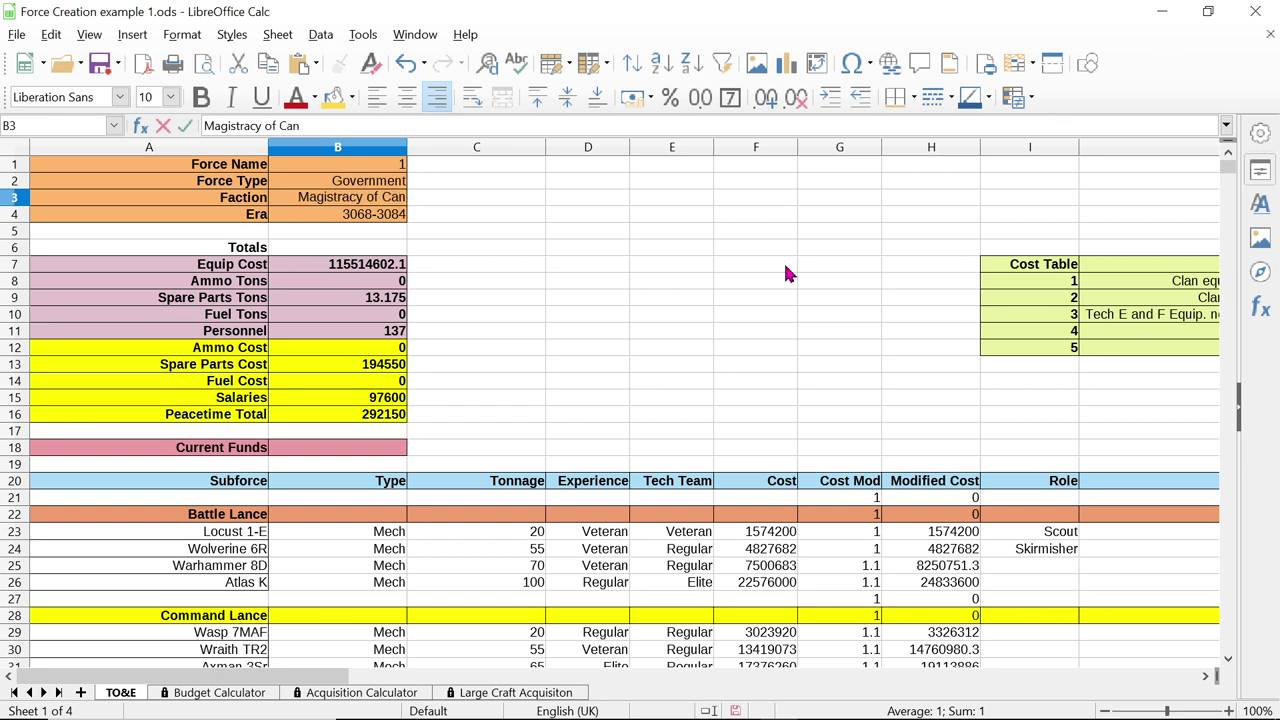
Enter Badben's Business as the Force Name in B1
{"action": "key", "text": "Up"}
{"action": "key", "text": "Up"}
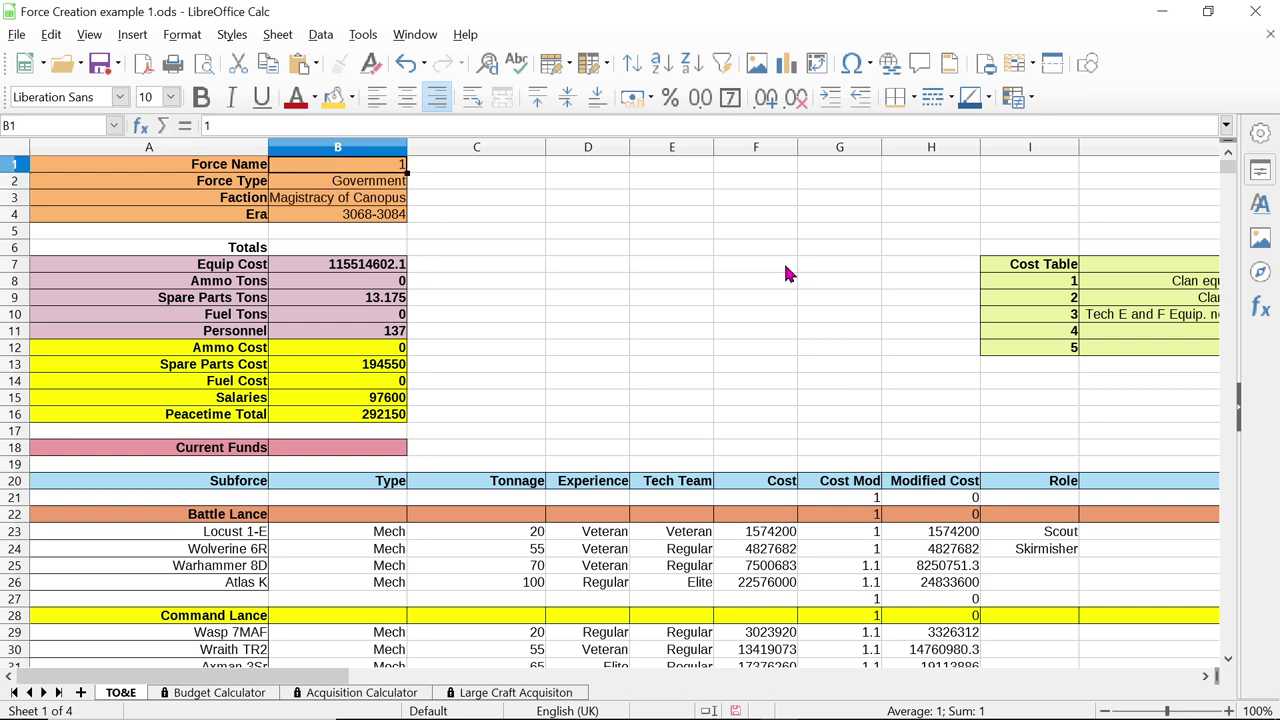
{"action": "type", "text": "Ba"}
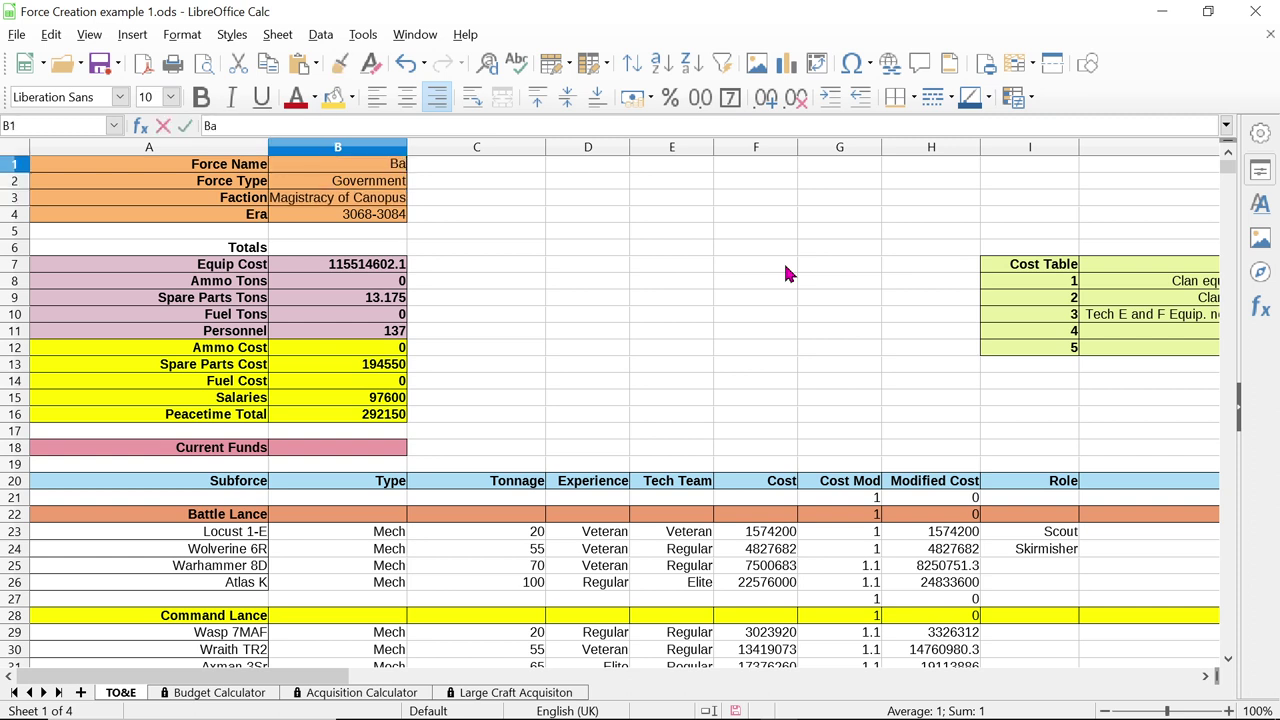
{"action": "type", "text": "dben's Business"}
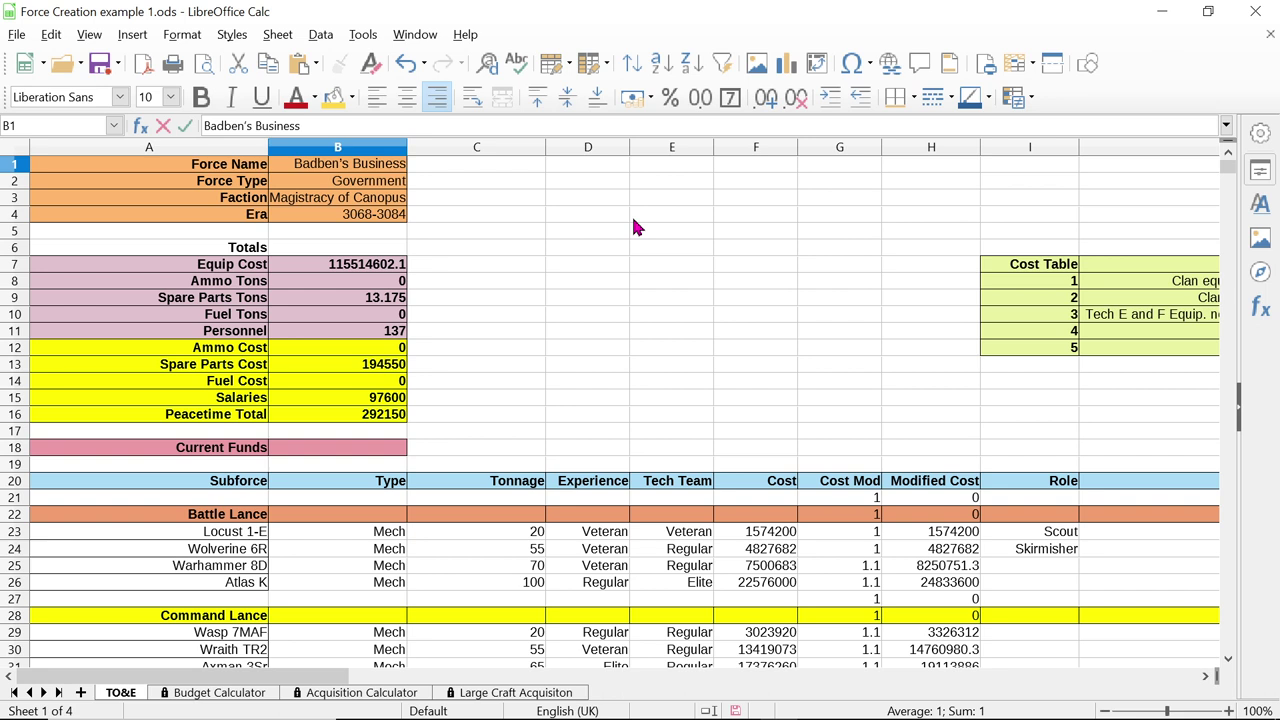
{"action": "left_click", "coordinate": [431, 199]}
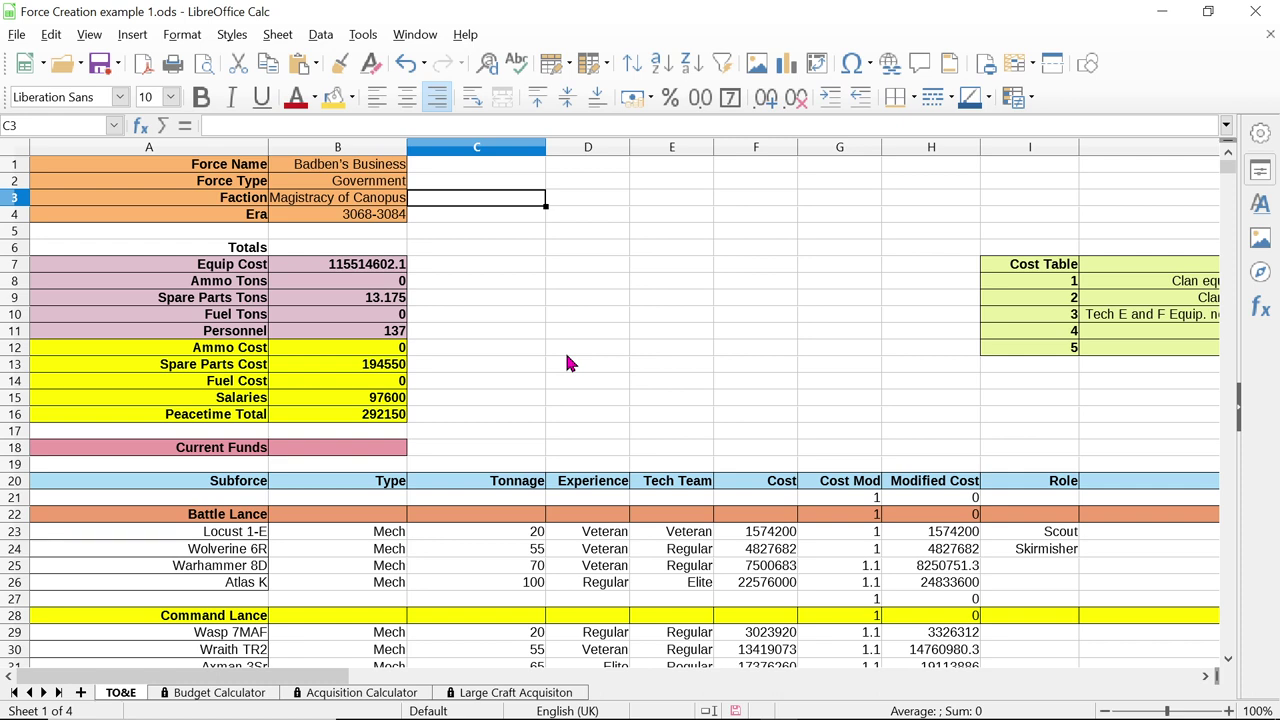
Add an Admins entry in A52 below the tech teams and set its Type in B52 to Administrator
{"action": "scroll", "coordinate": [530, 323], "scroll_direction": "down", "scroll_amount": 1}
{"action": "scroll", "coordinate": [530, 323], "scroll_direction": "down", "scroll_amount": 5}
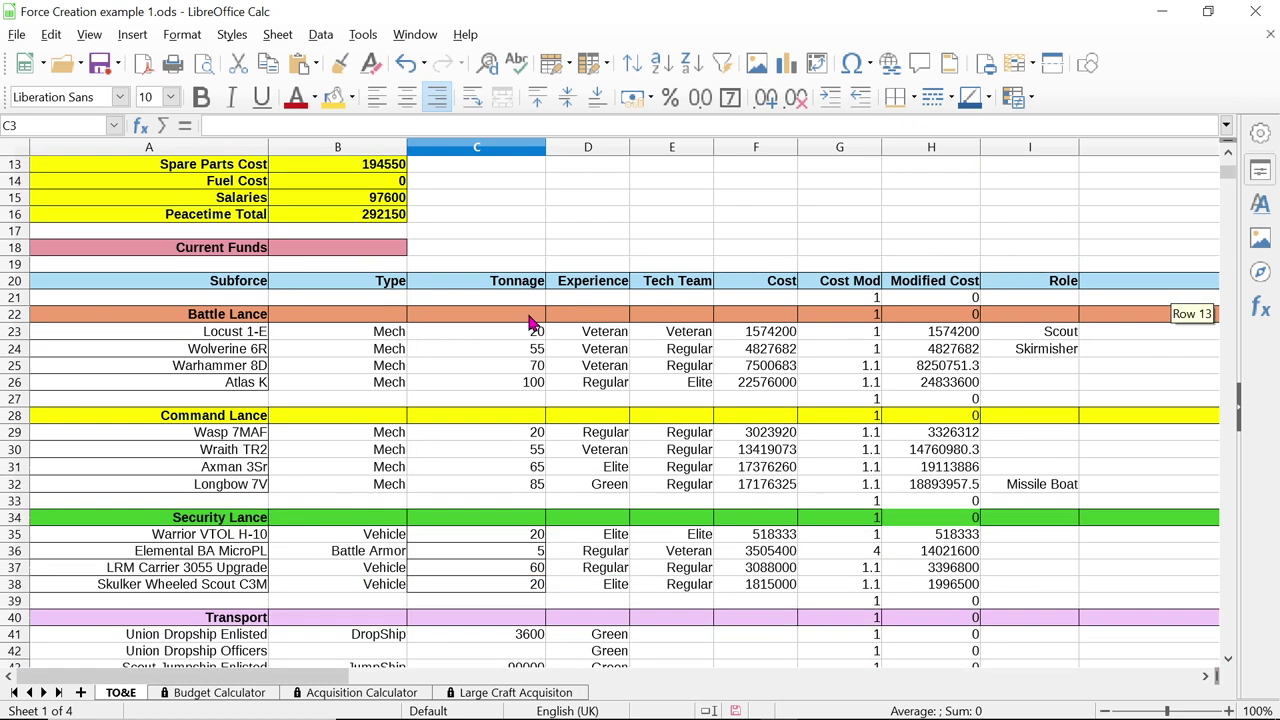
{"action": "scroll", "coordinate": [433, 400], "scroll_direction": "down", "scroll_amount": 4}
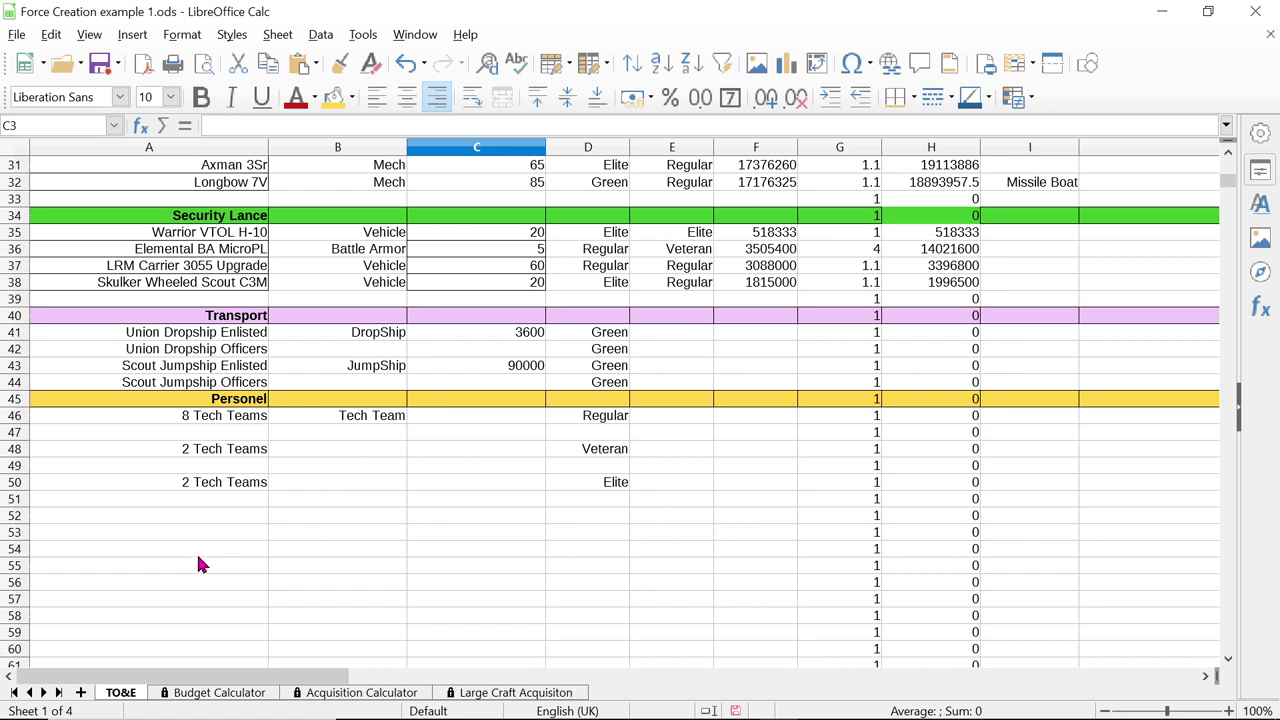
{"action": "left_click", "coordinate": [213, 517]}
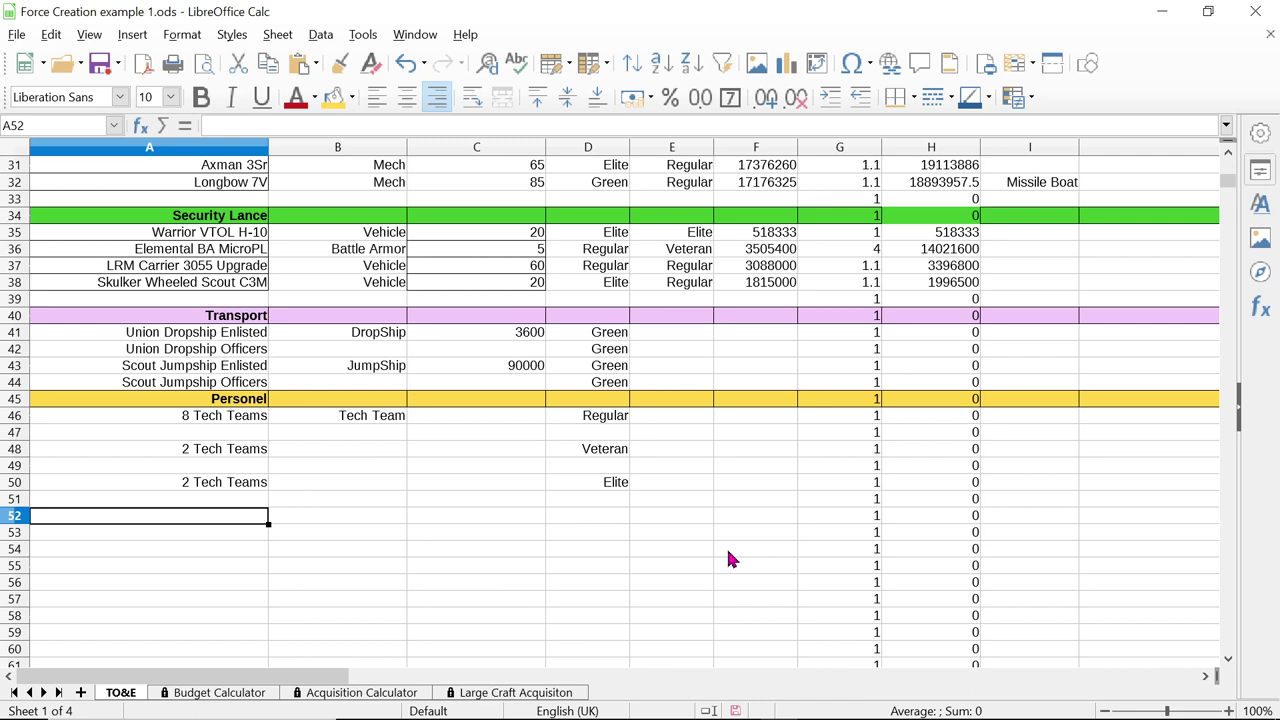
{"action": "type", "text": "Admins"}
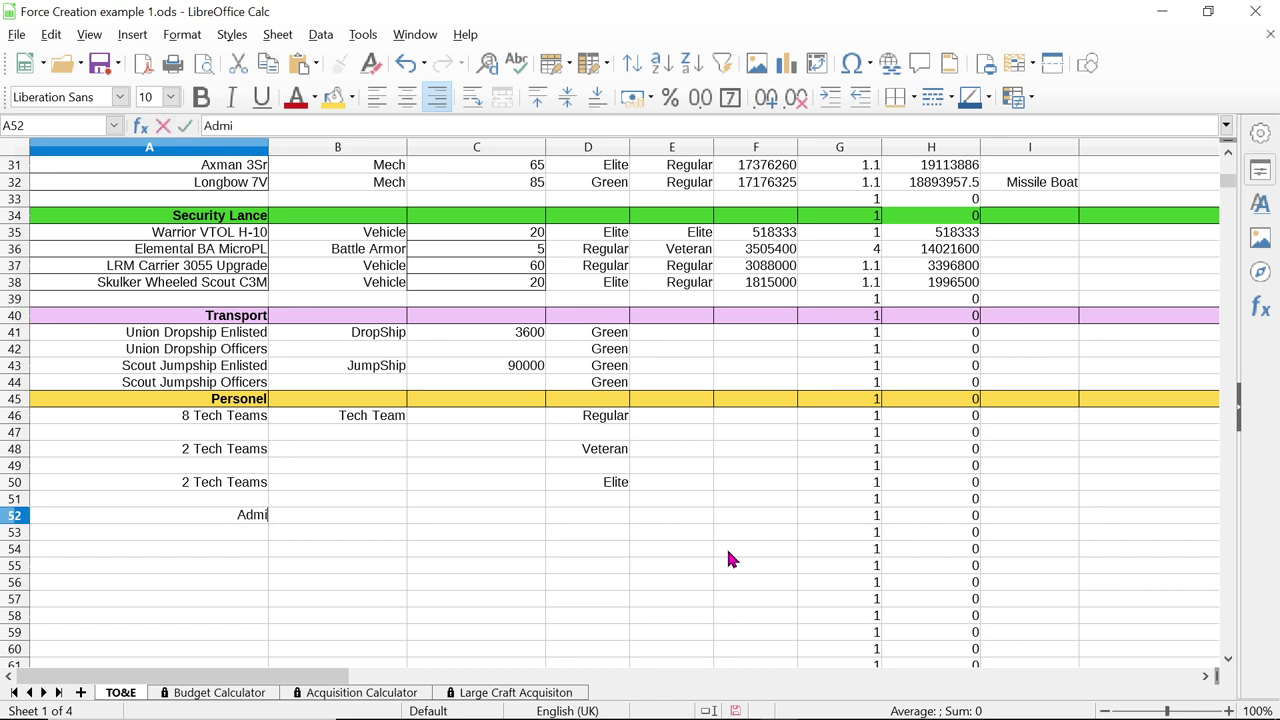
{"action": "left_click", "coordinate": [372, 514]}
{"action": "left_click", "coordinate": [415, 516]}
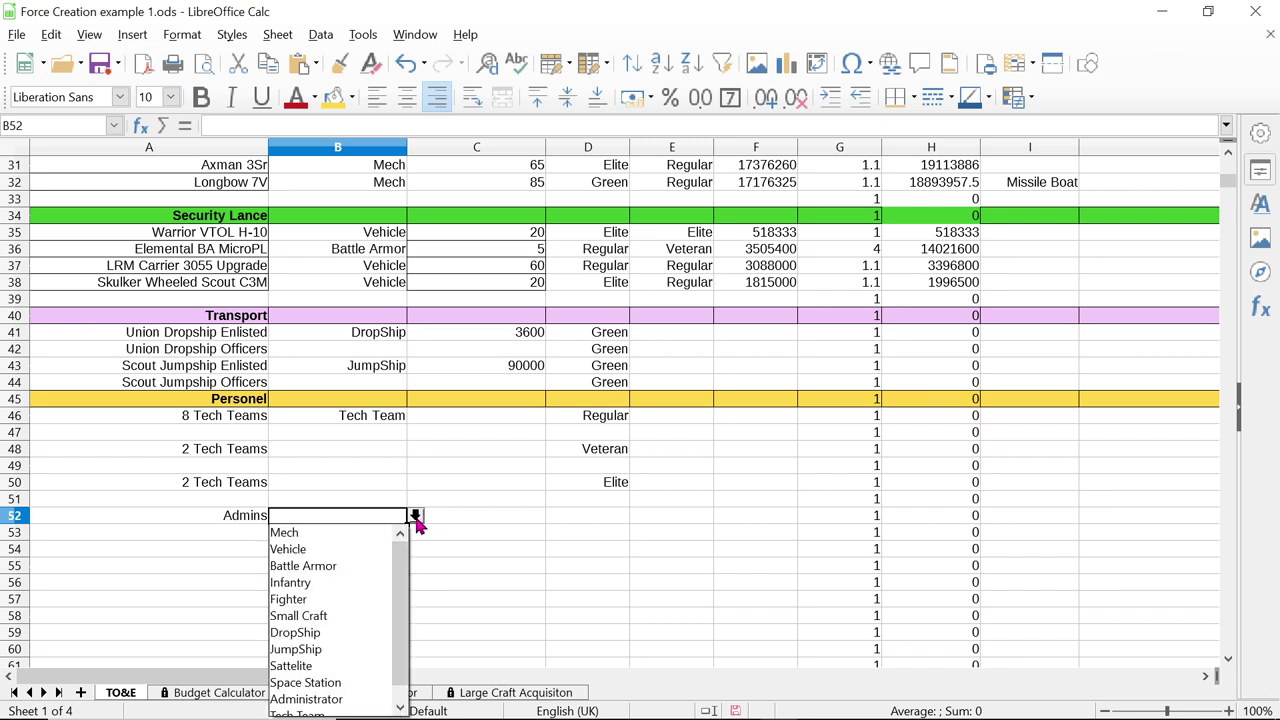
{"action": "scroll", "coordinate": [343, 597], "scroll_direction": "down", "scroll_amount": 1}
{"action": "left_click", "coordinate": [323, 682]}
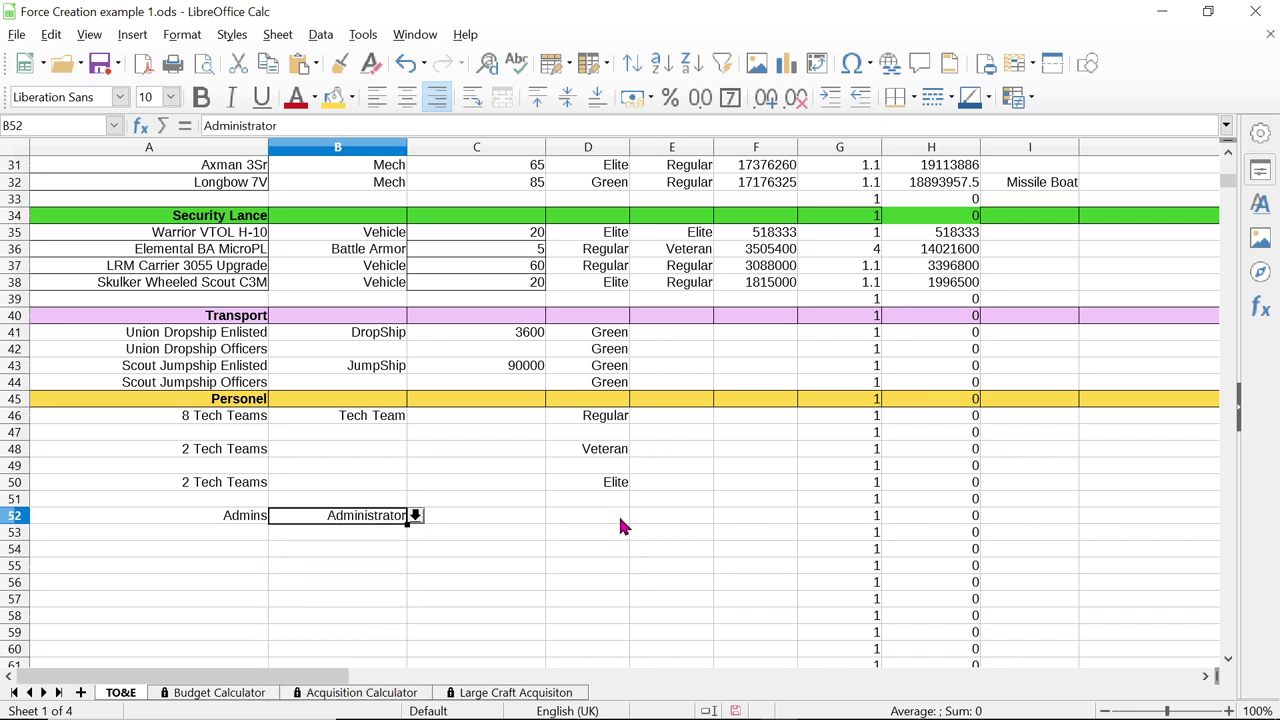
Enter a personnel total of 7 for the Admins row in S52
{"action": "left_click", "coordinate": [586, 520]}
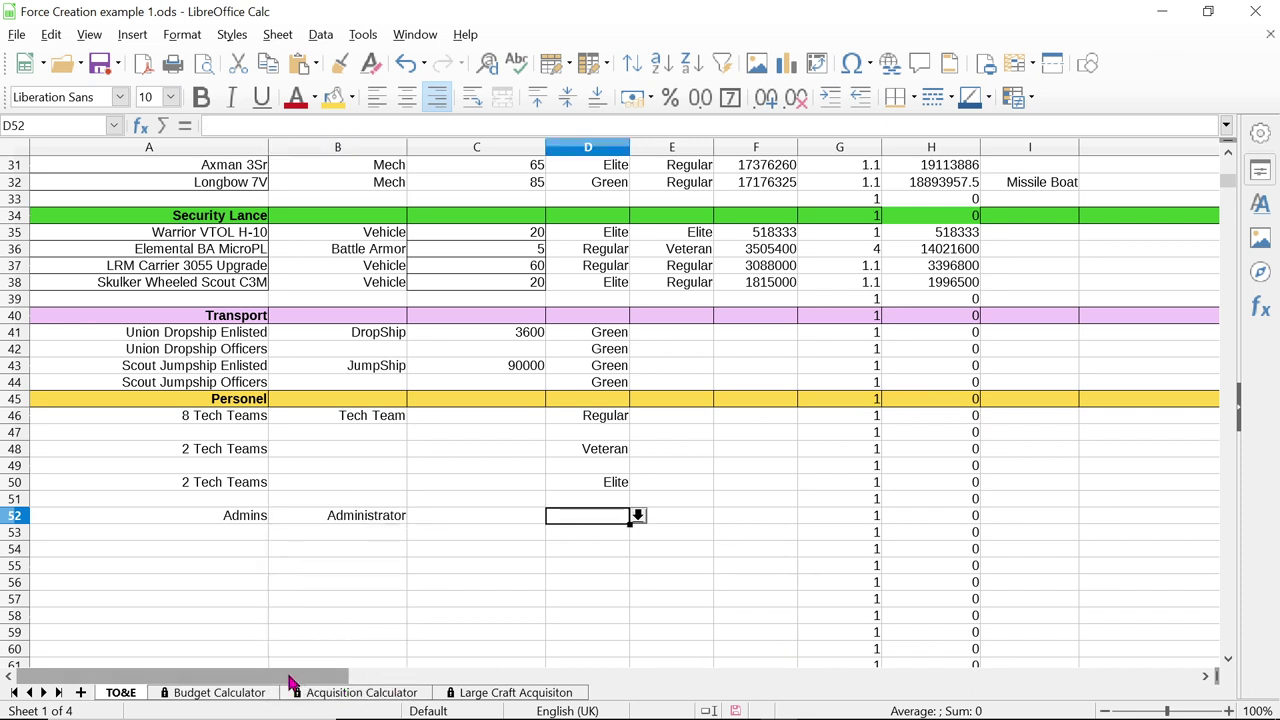
{"action": "left_click_drag", "start_coordinate": [311, 680], "coordinate": [791, 691]}
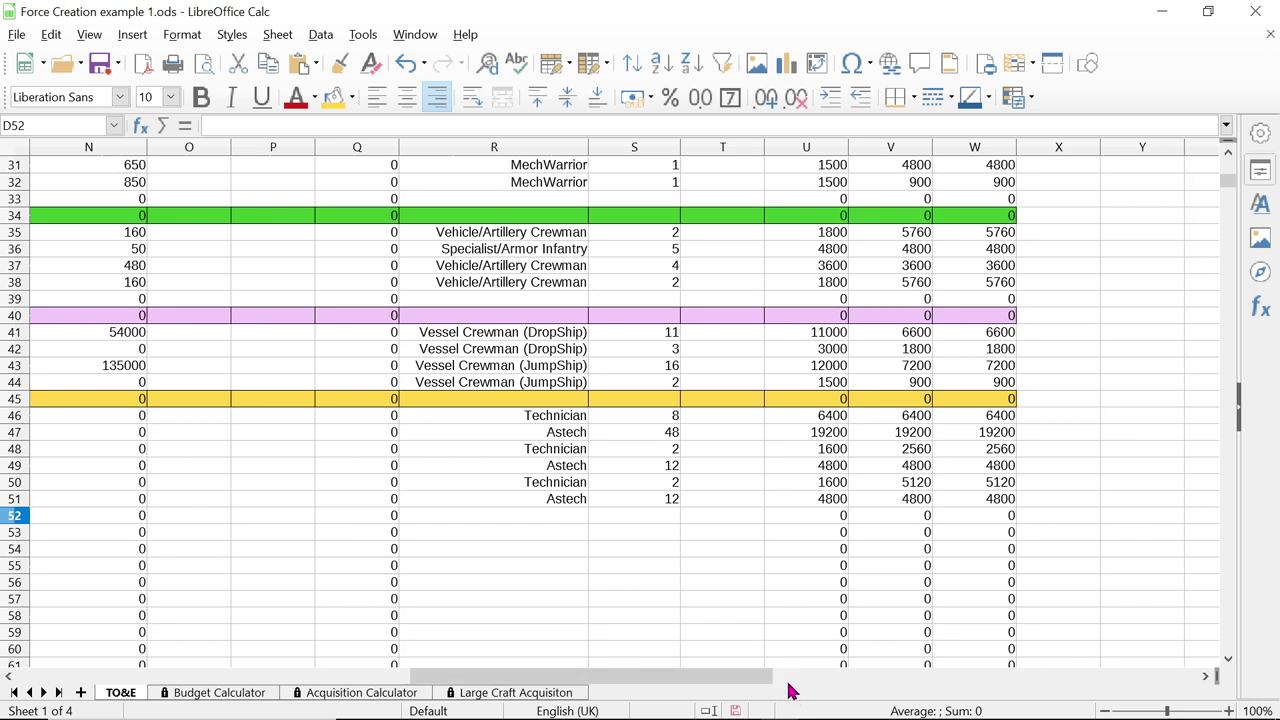
{"action": "left_click", "coordinate": [652, 517]}
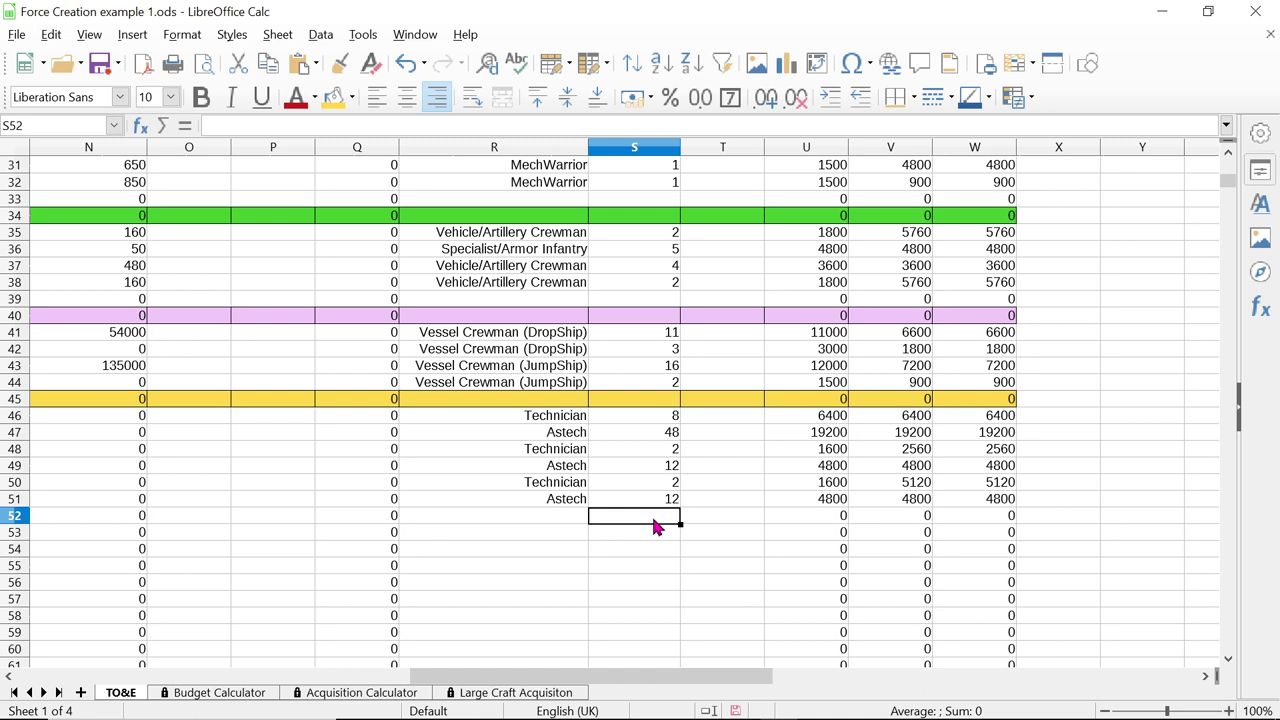
{"action": "type", "text": "7"}
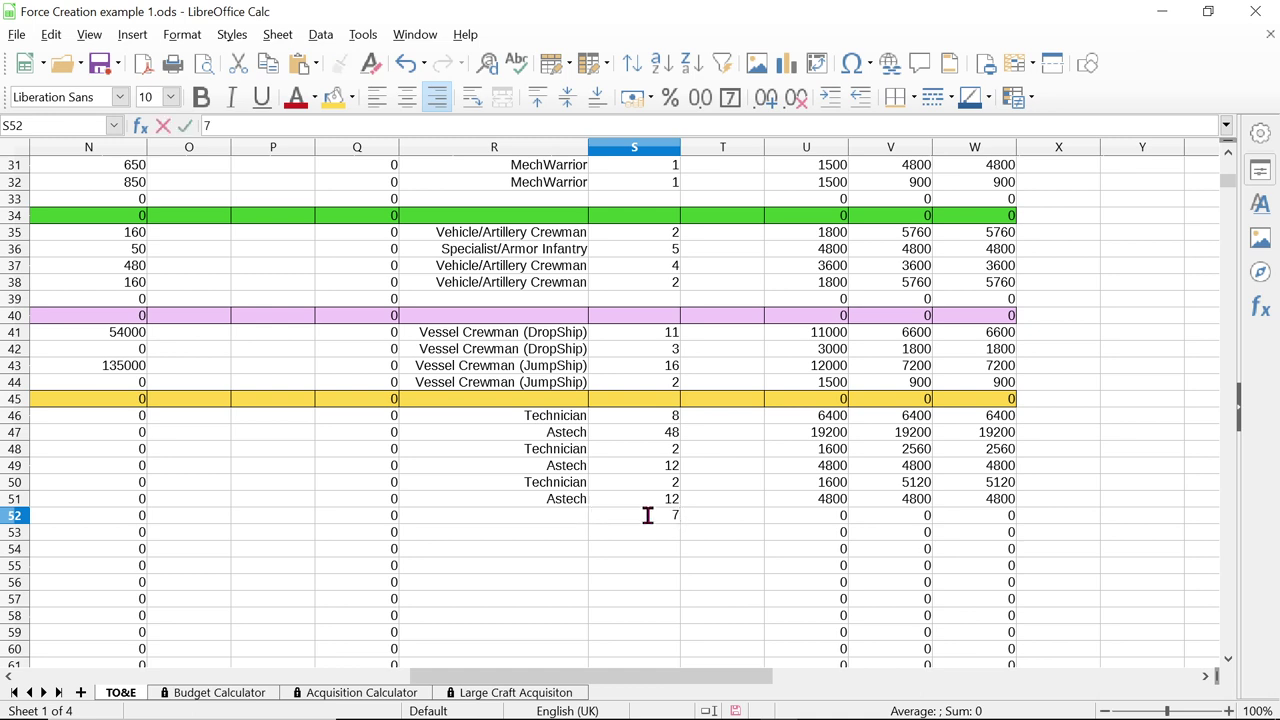
{"action": "key", "text": "Return"}
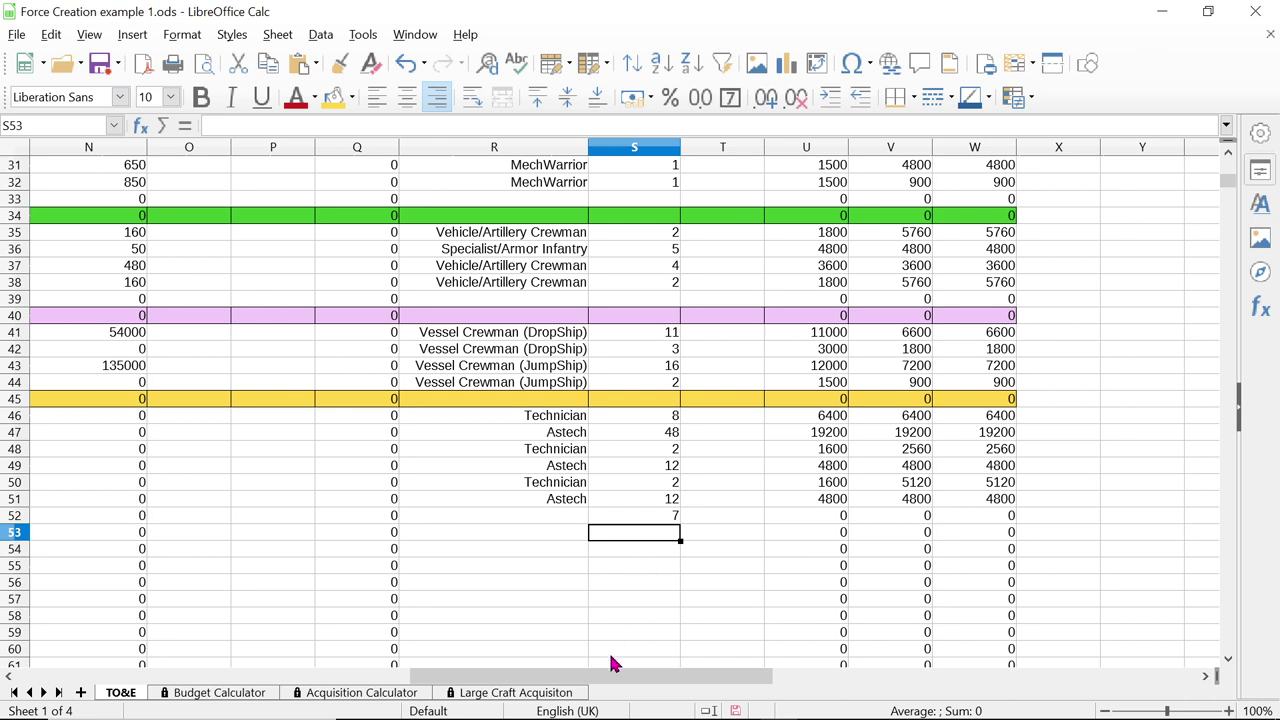
{"action": "left_click_drag", "start_coordinate": [617, 677], "coordinate": [215, 682]}
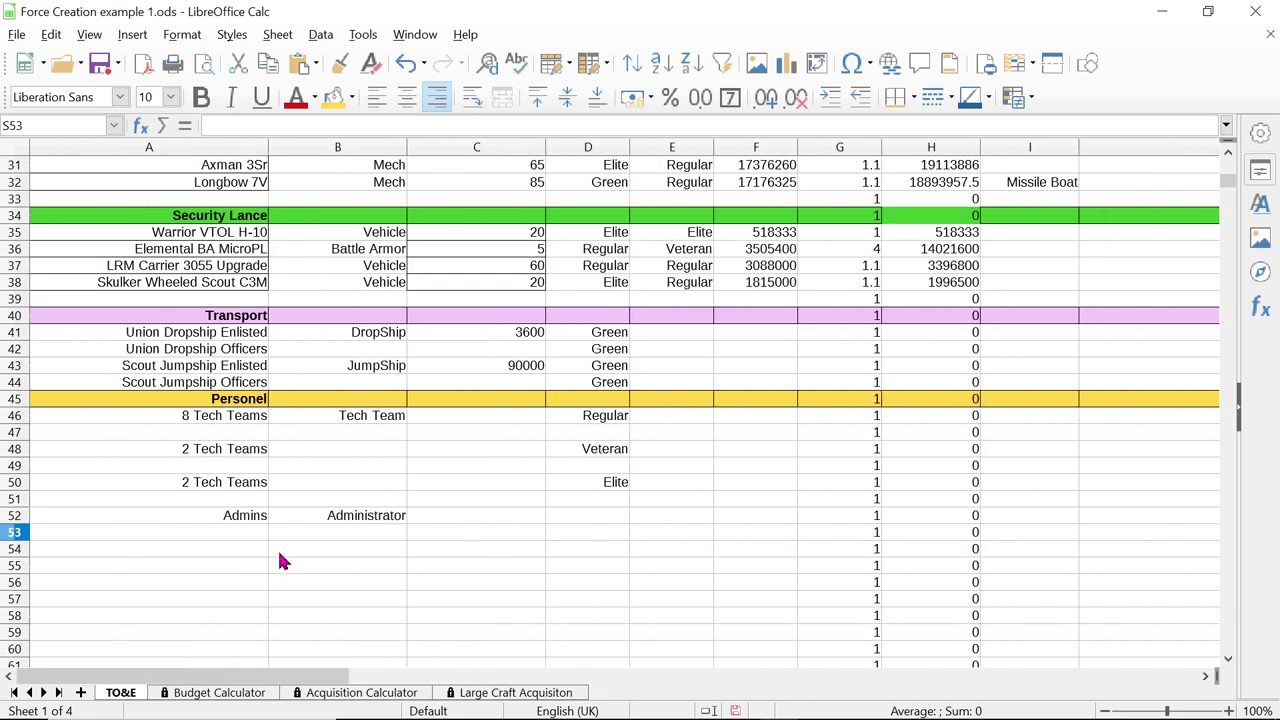
{"action": "scroll", "coordinate": [279, 558], "scroll_direction": "up", "scroll_amount": 10}
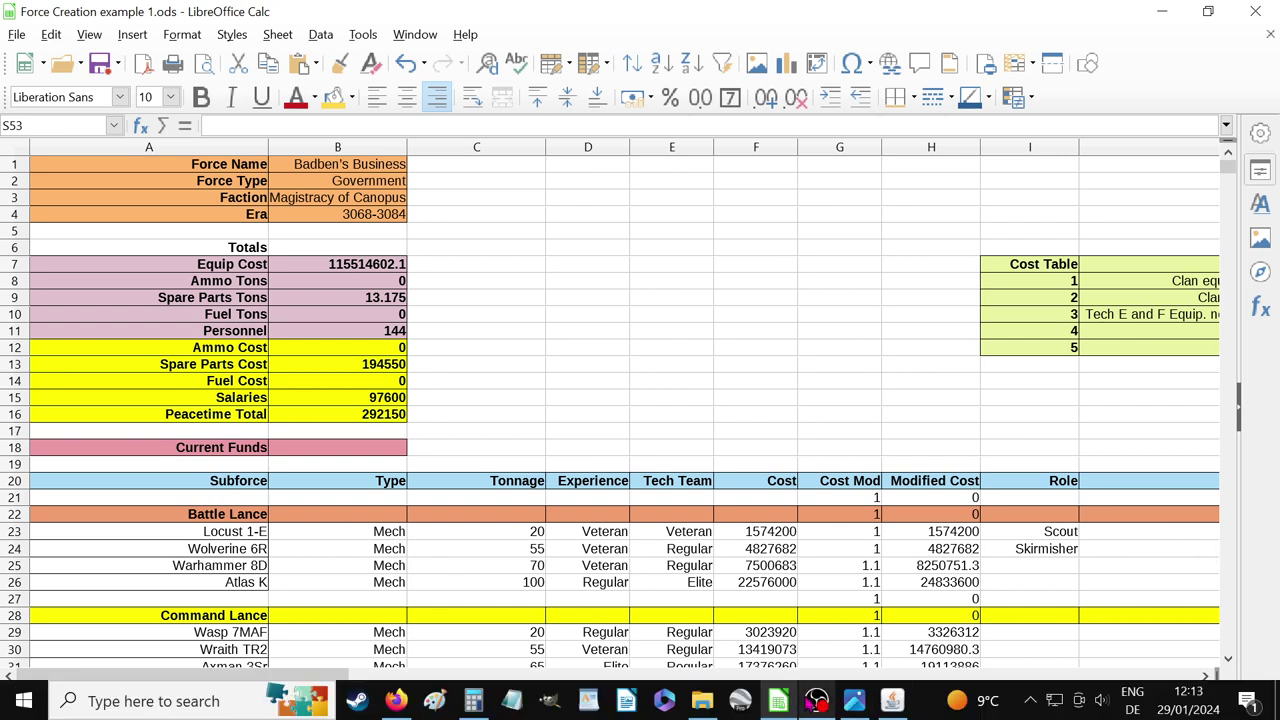
{"action": "left_click", "coordinate": [816, 700]}
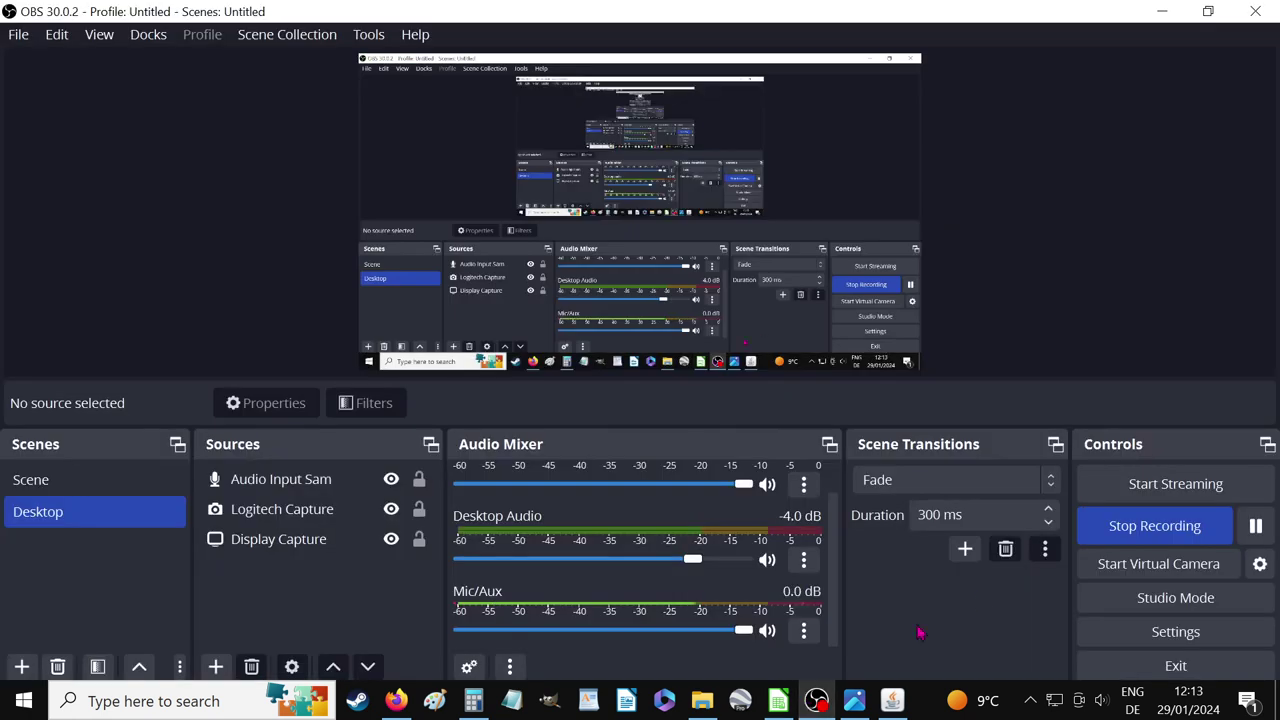
{"action": "left_click", "coordinate": [1254, 527]}
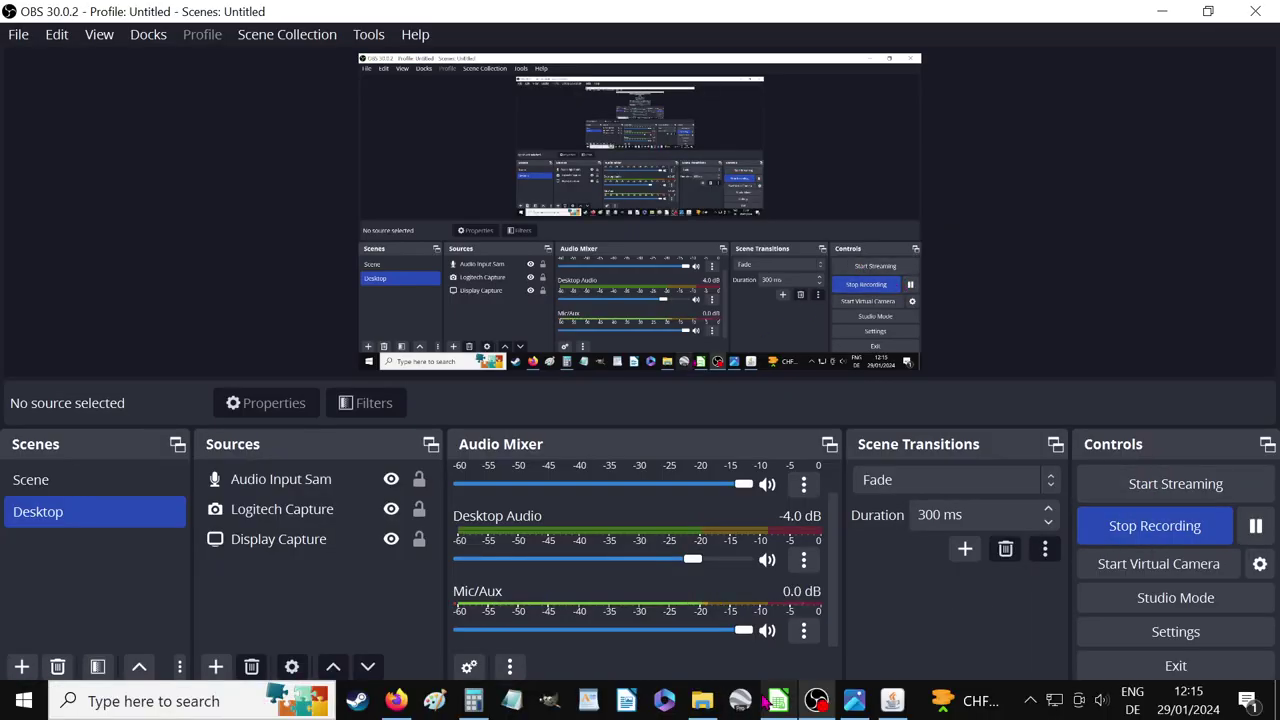
{"action": "left_click", "coordinate": [778, 700]}
Set the Experience of the Admins row in D52 to Regular
{"action": "scroll", "coordinate": [593, 252], "scroll_direction": "down", "scroll_amount": 4}
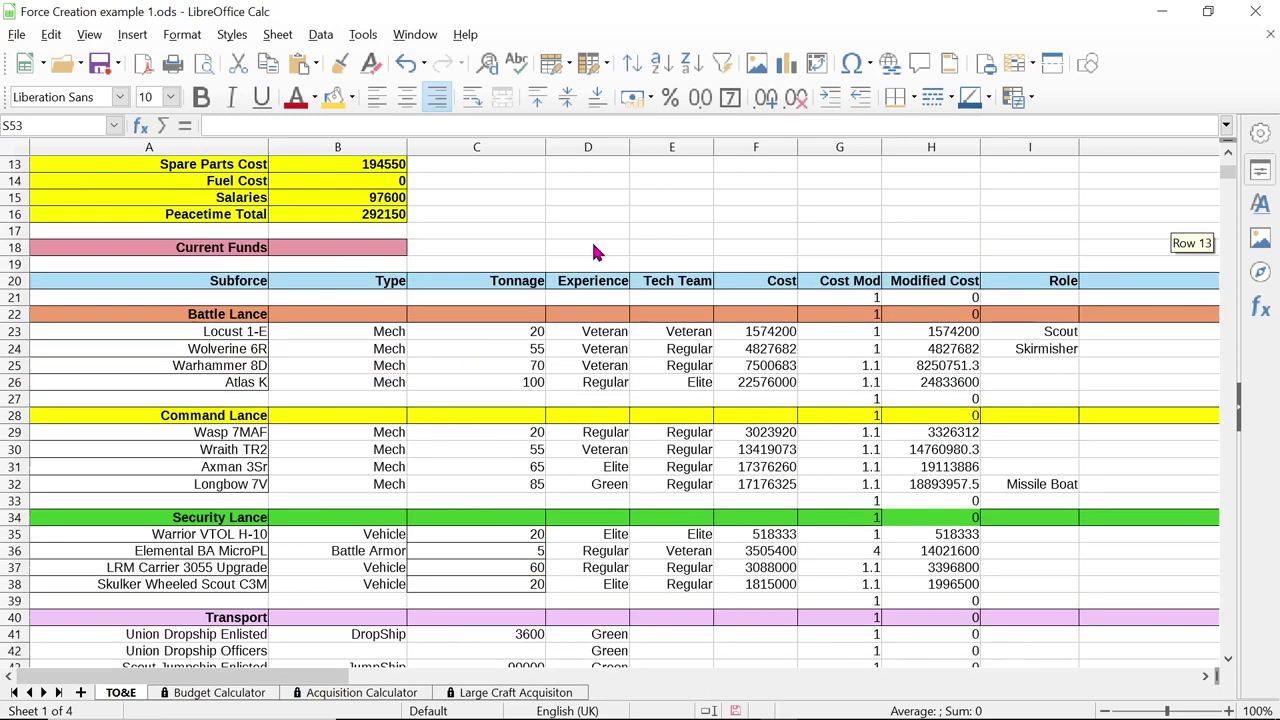
{"action": "scroll", "coordinate": [593, 252], "scroll_direction": "down", "scroll_amount": 7}
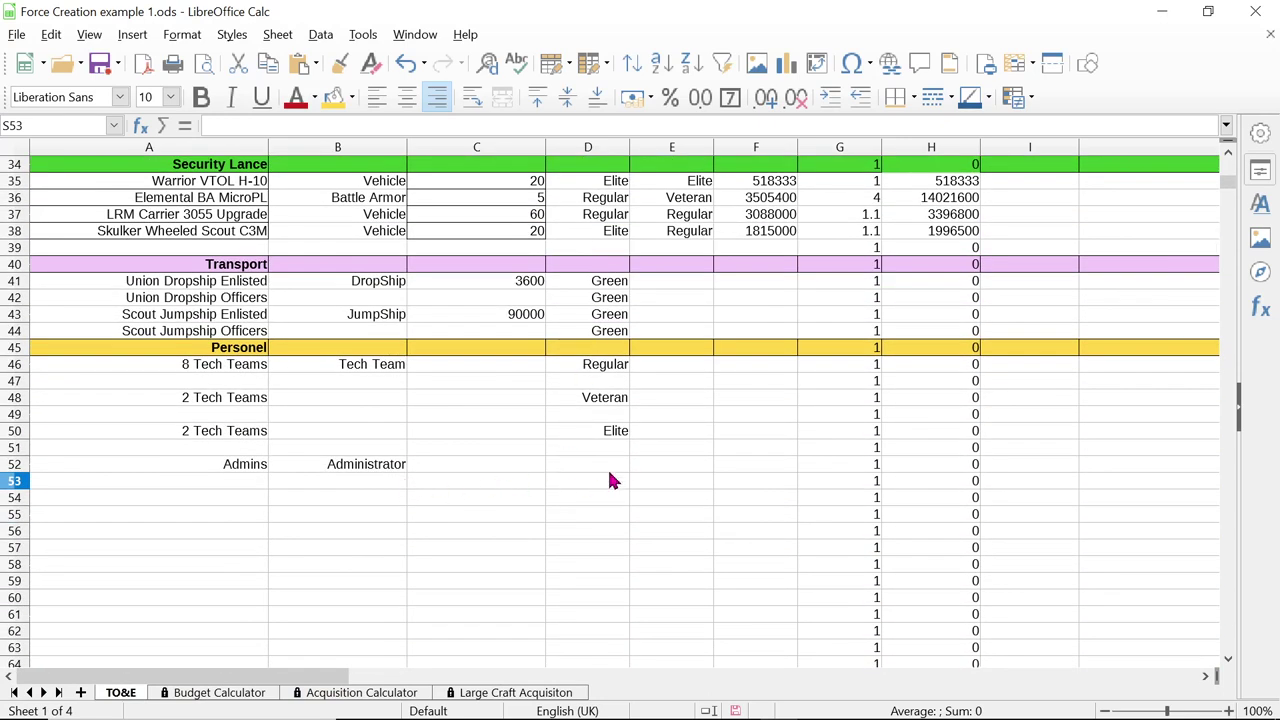
{"action": "left_click", "coordinate": [609, 466]}
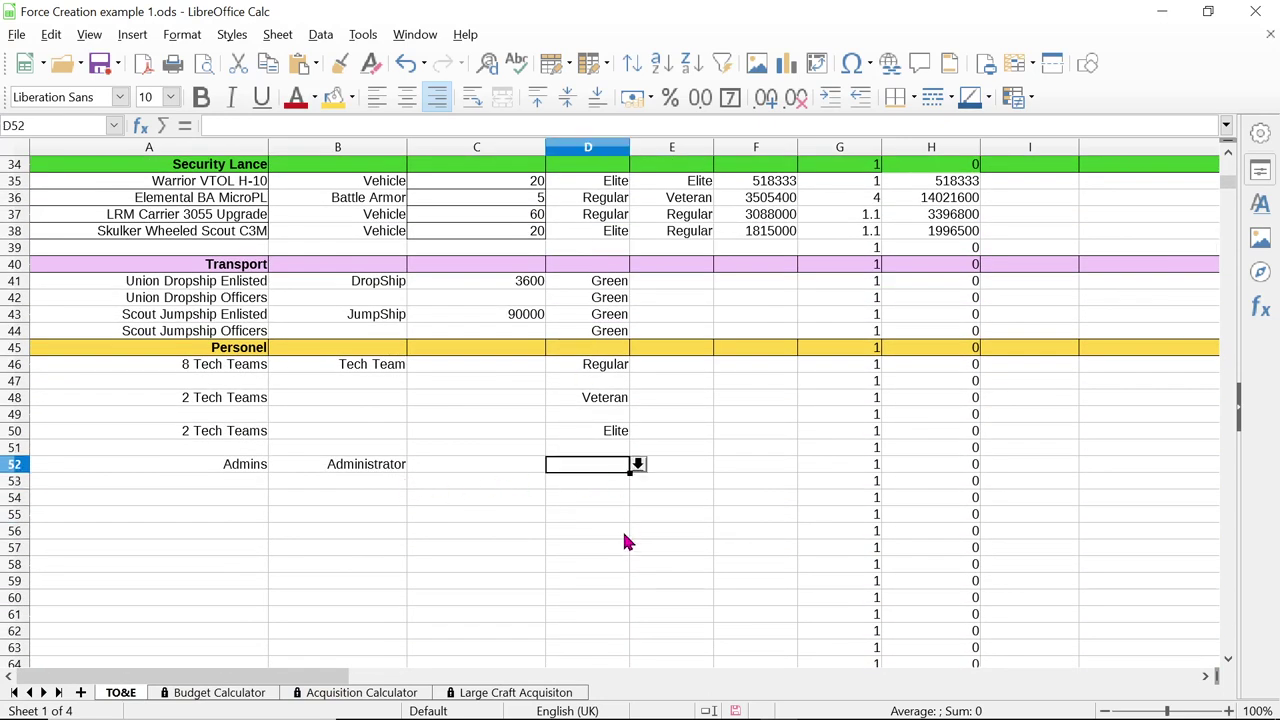
{"action": "left_click", "coordinate": [637, 466]}
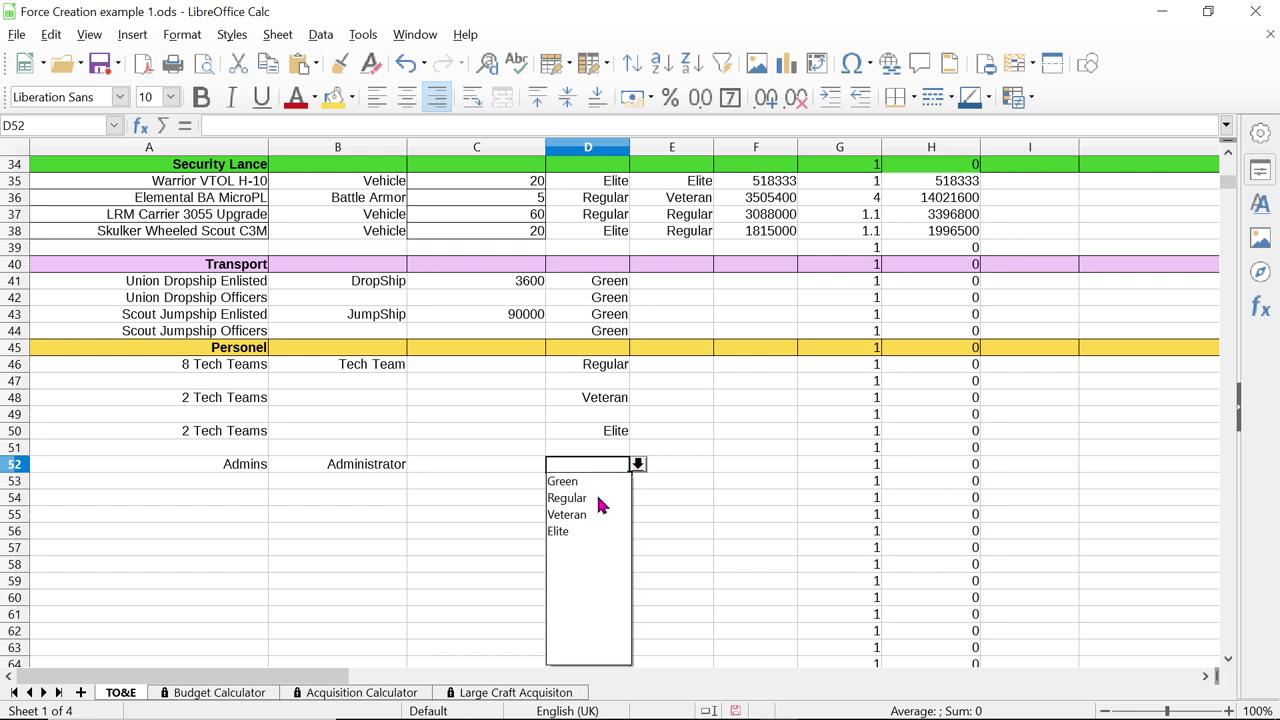
{"action": "left_click", "coordinate": [603, 499]}
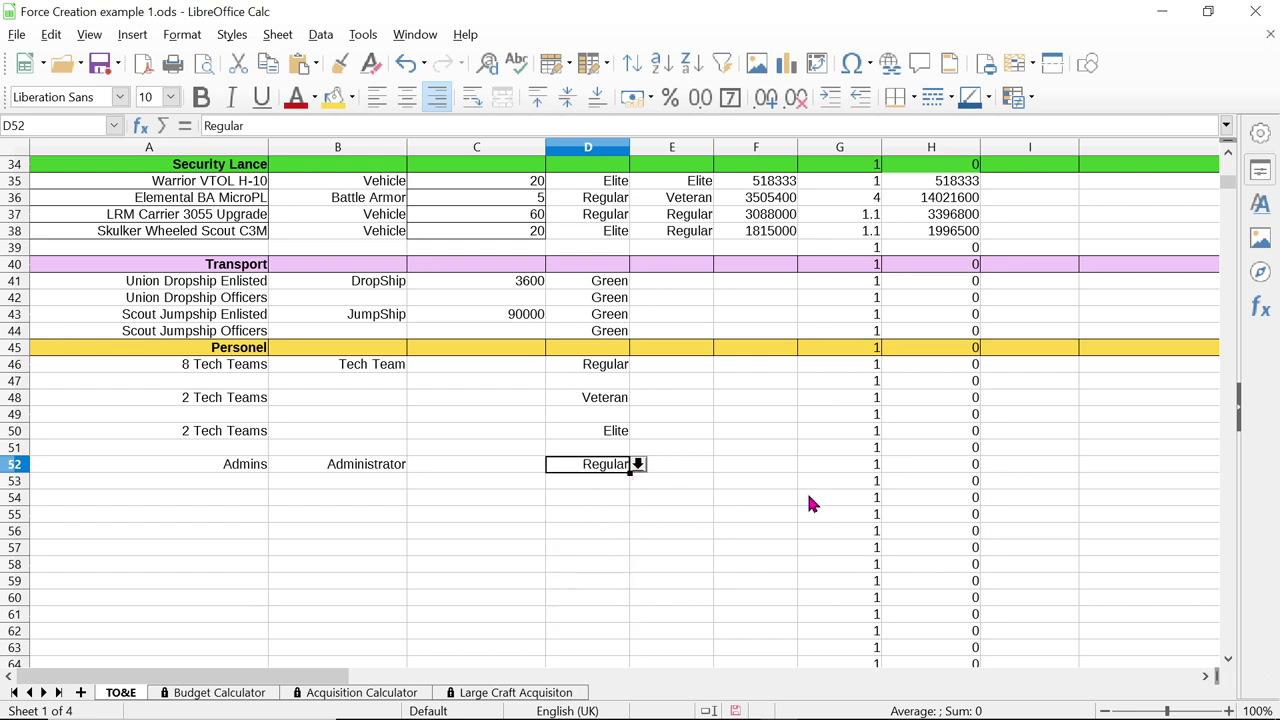
Review the force totals and the personnel and salary columns of the TO&E sheet
{"action": "left_click", "coordinate": [683, 469]}
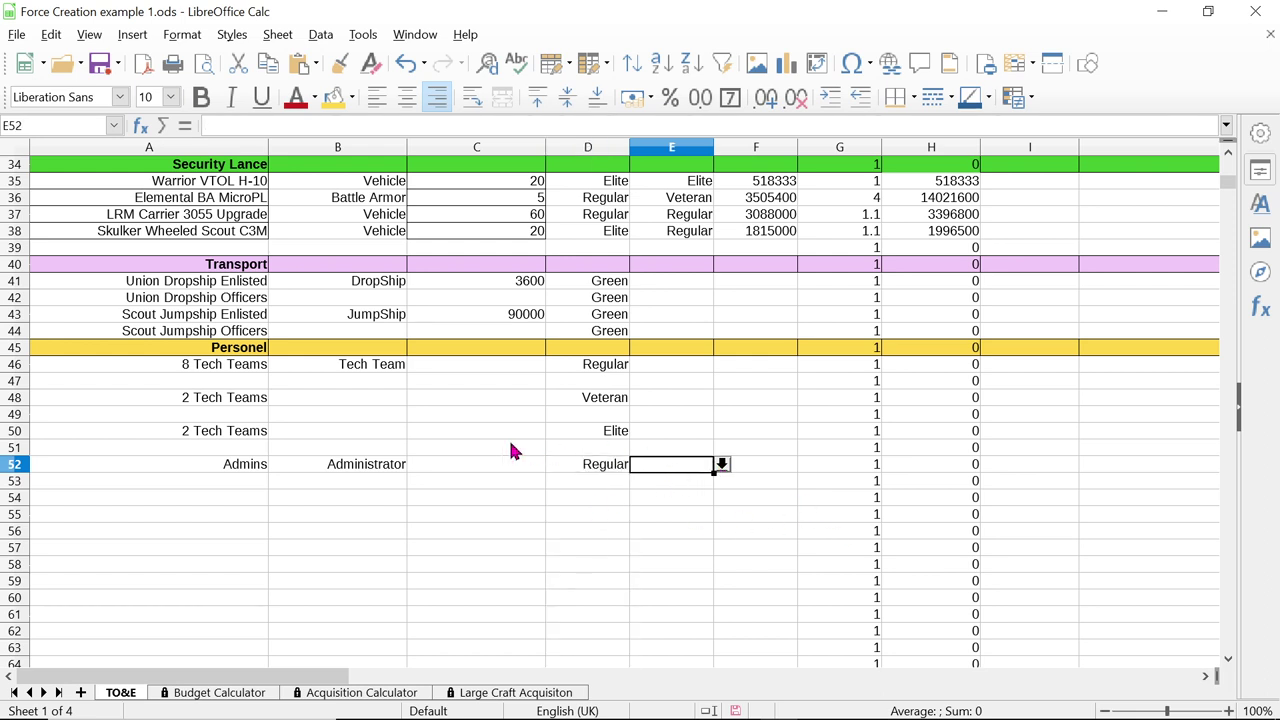
{"action": "left_click", "coordinate": [601, 469]}
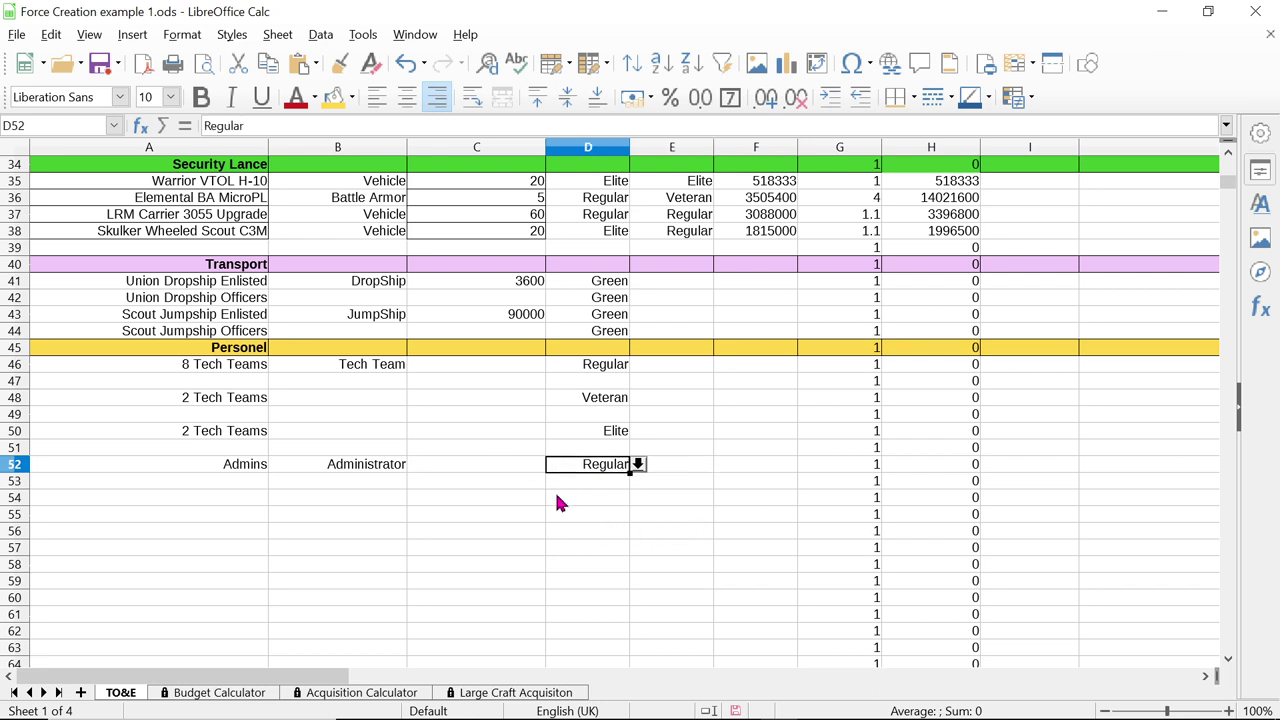
{"action": "scroll", "coordinate": [806, 473], "scroll_direction": "up", "scroll_amount": 7}
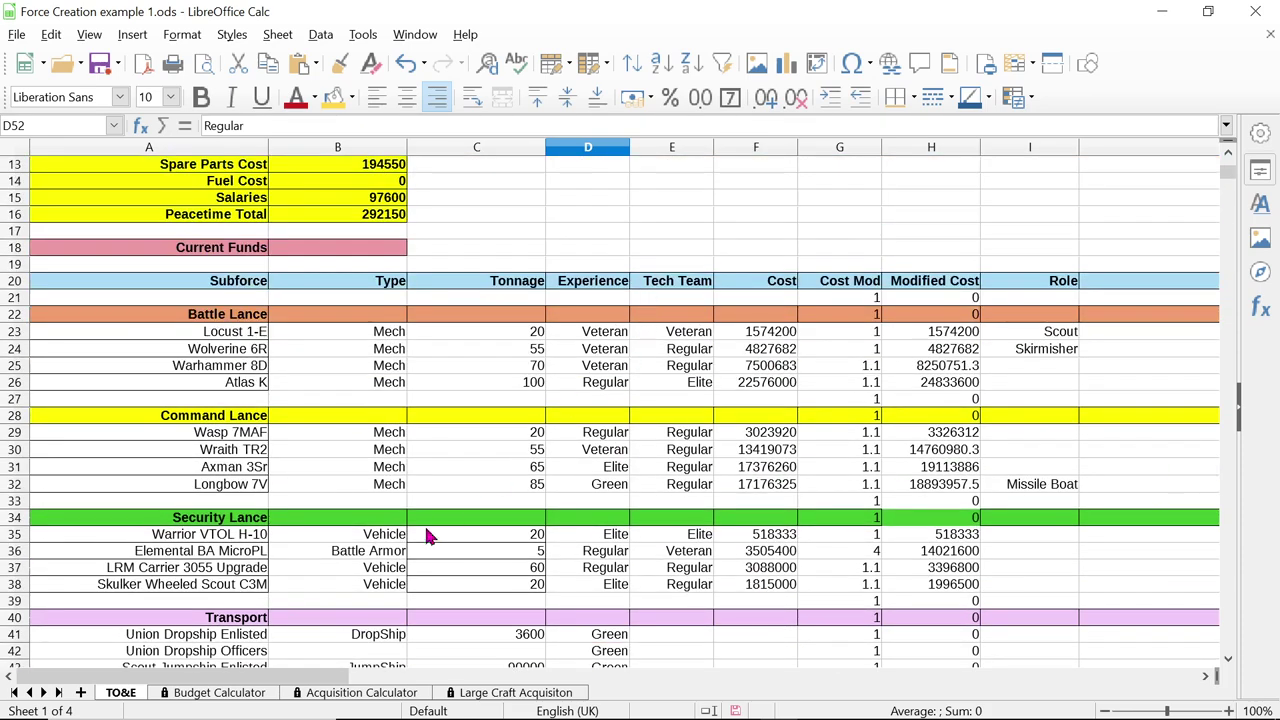
{"action": "scroll", "coordinate": [396, 533], "scroll_direction": "up", "scroll_amount": 4}
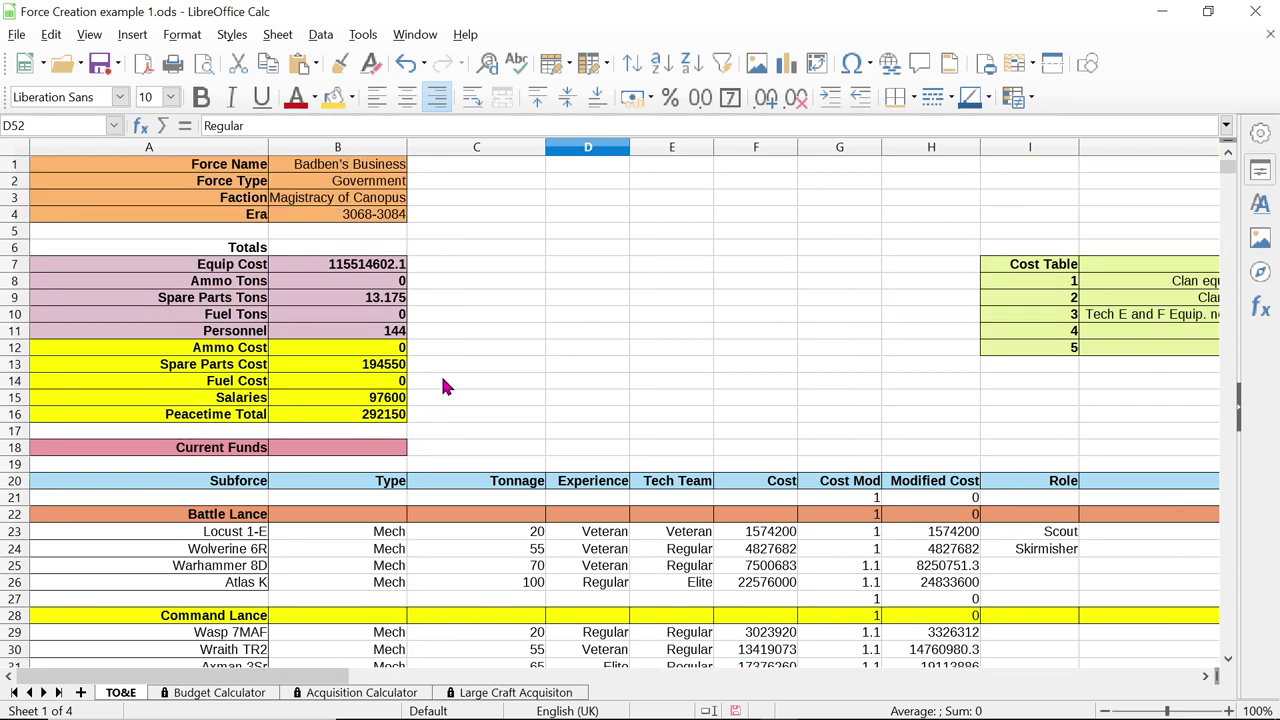
{"action": "left_click_drag", "start_coordinate": [275, 680], "coordinate": [735, 705]}
{"action": "scroll", "coordinate": [709, 486], "scroll_direction": "down", "scroll_amount": 7}
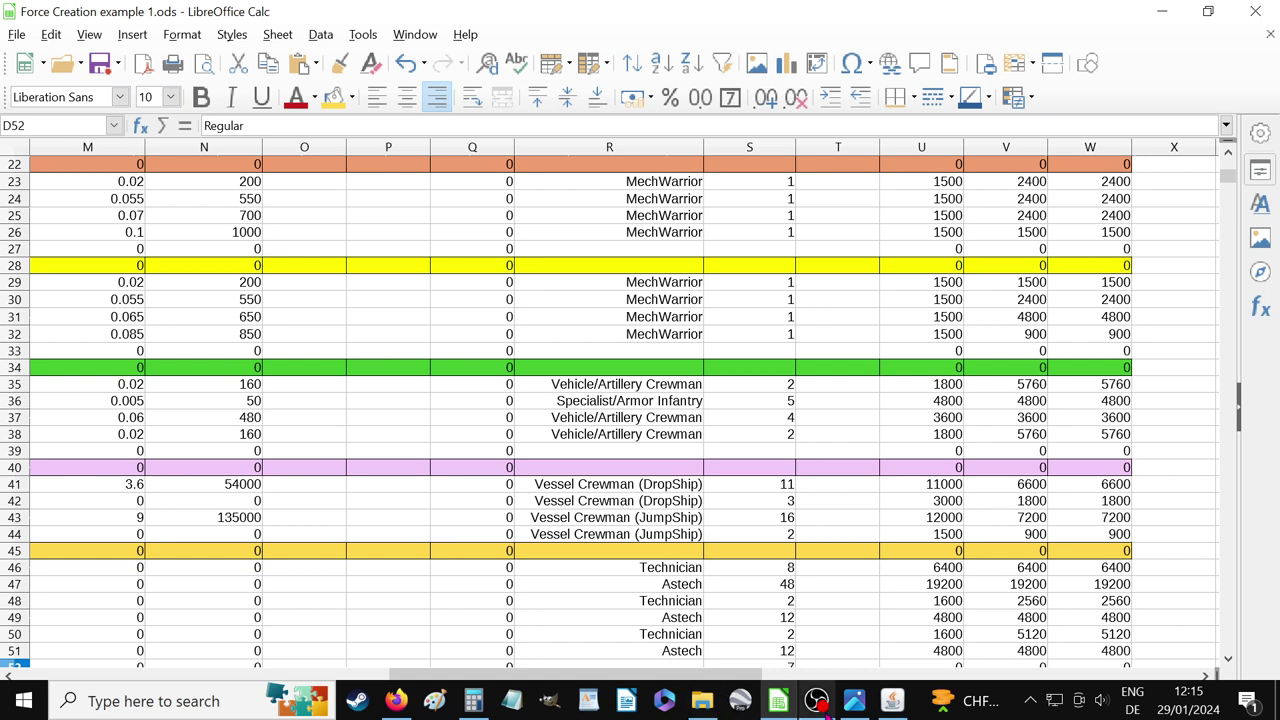
{"action": "mouse_move", "coordinate": [817, 700]}
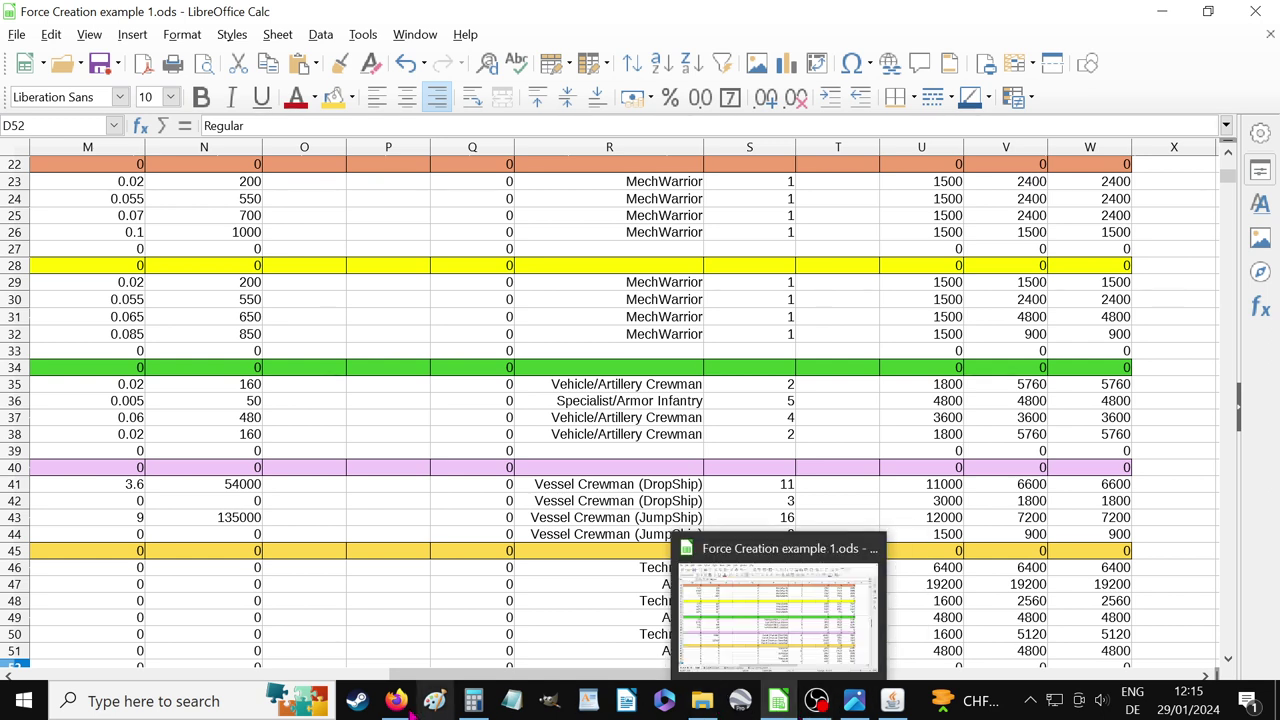
{"action": "mouse_move", "coordinate": [397, 705]}
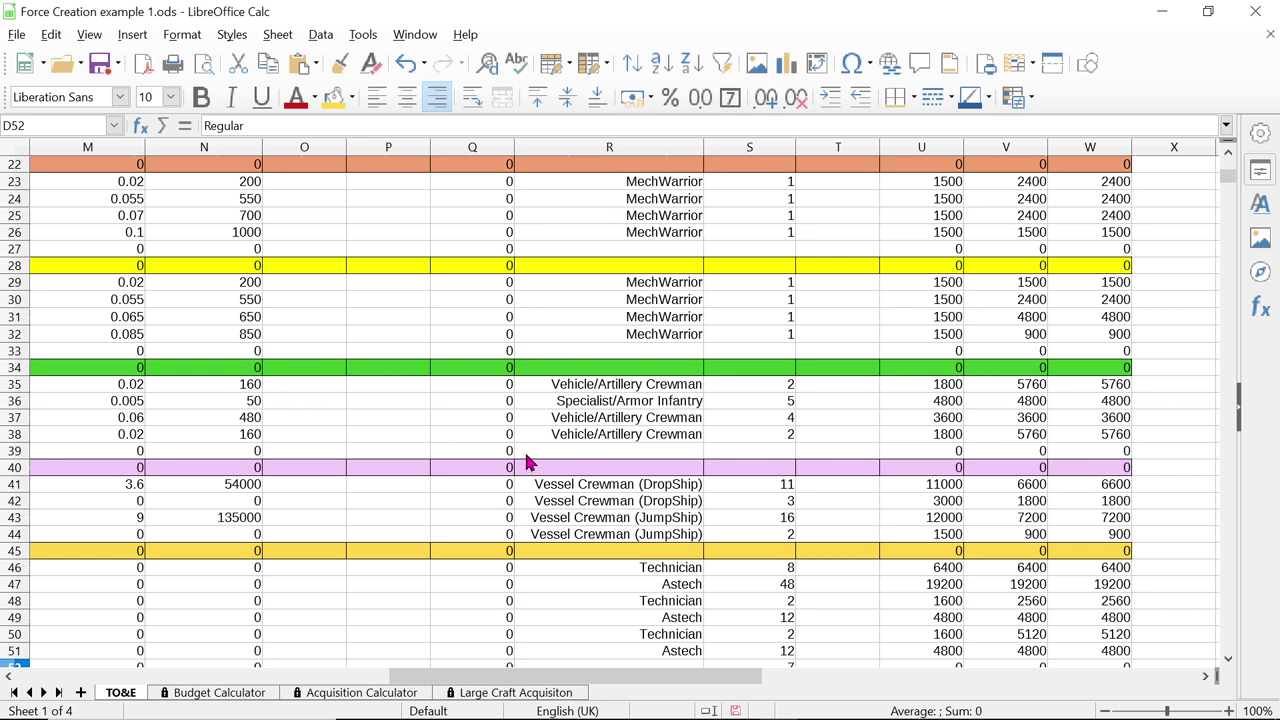
Set the Rank of the first three Battle Lance MechWarriors in T23, T24 and T25 to Enlisted
{"action": "scroll", "coordinate": [800, 260], "scroll_direction": "up", "scroll_amount": 2}
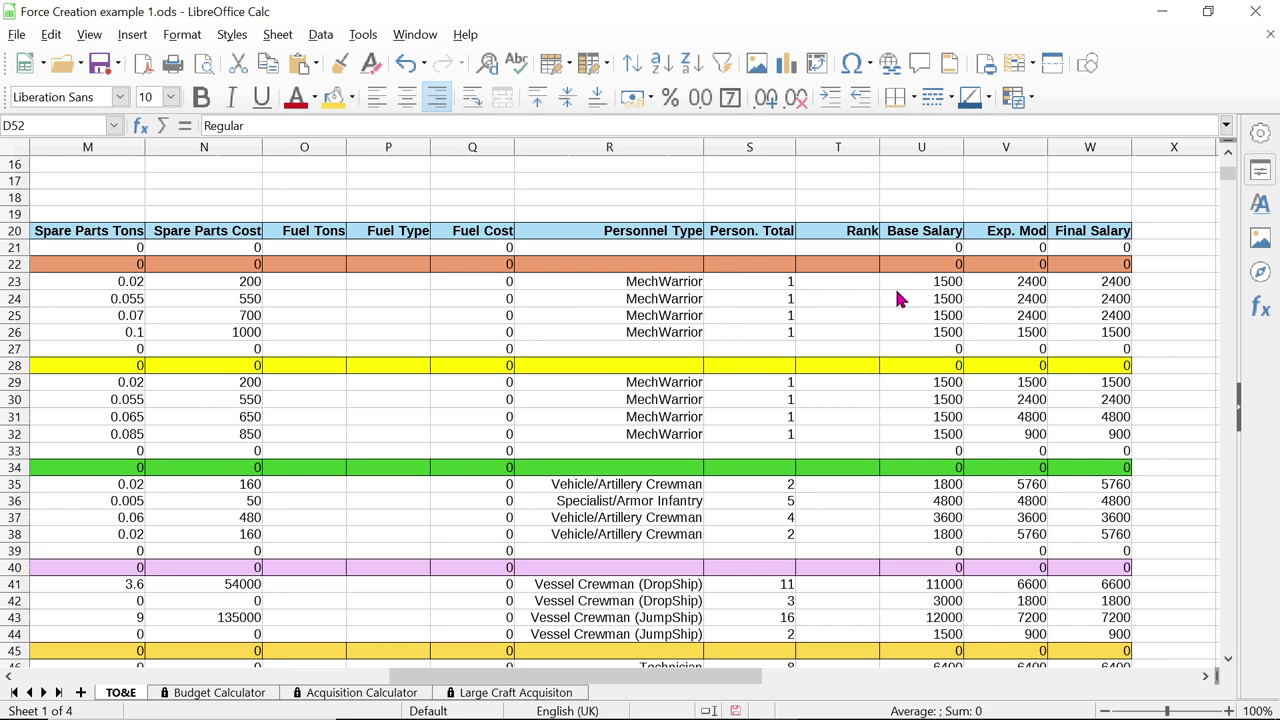
{"action": "left_click", "coordinate": [848, 288]}
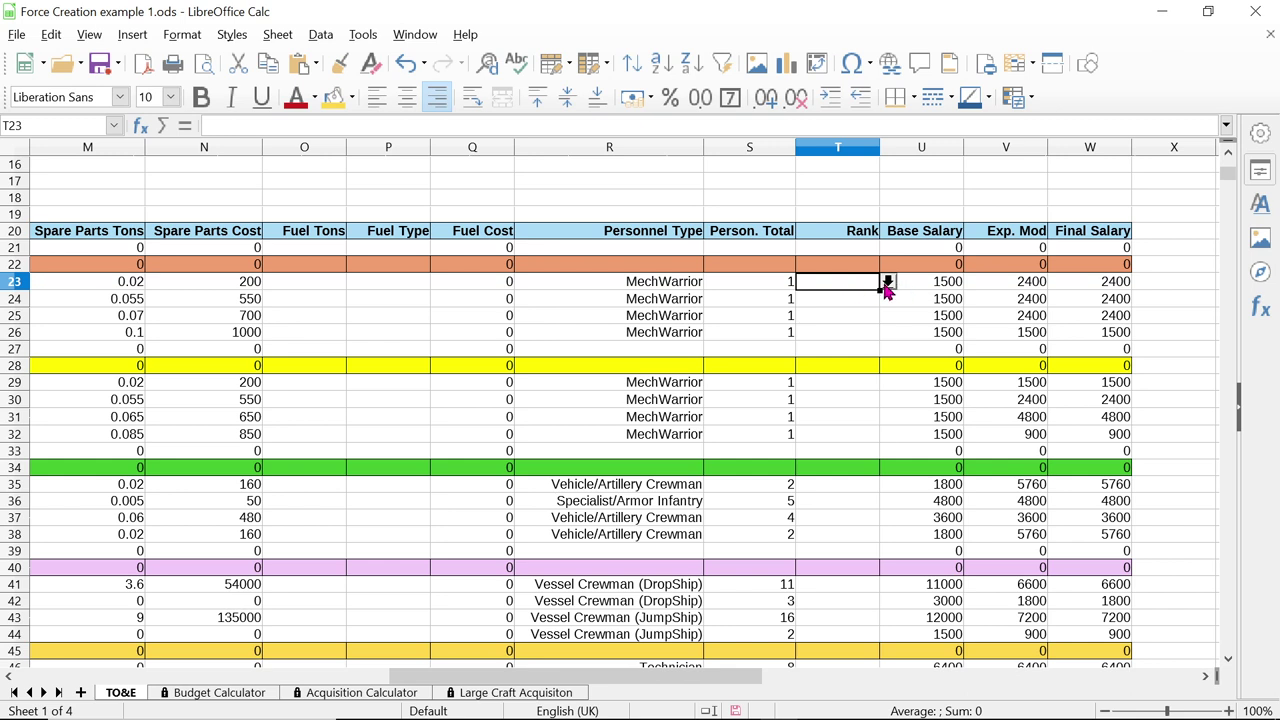
{"action": "left_click", "coordinate": [886, 284]}
{"action": "left_click", "coordinate": [848, 316]}
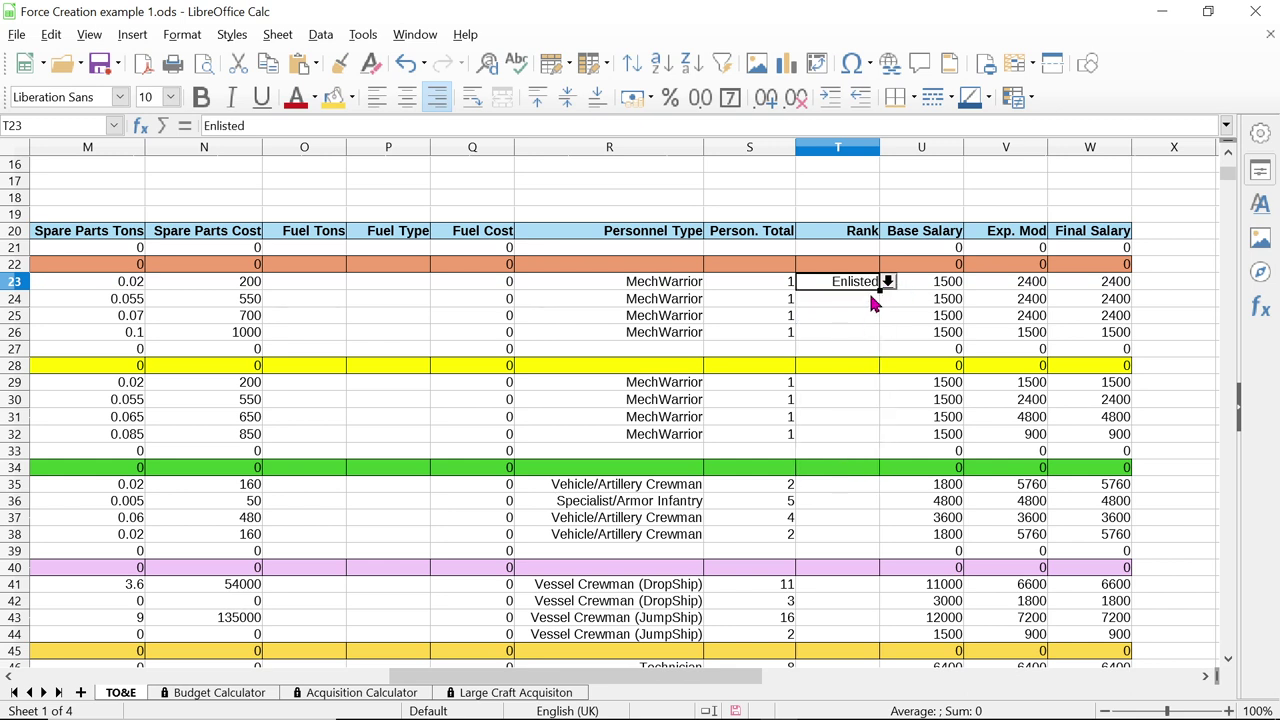
{"action": "left_click", "coordinate": [872, 304]}
{"action": "left_click", "coordinate": [886, 300]}
{"action": "left_click", "coordinate": [849, 334]}
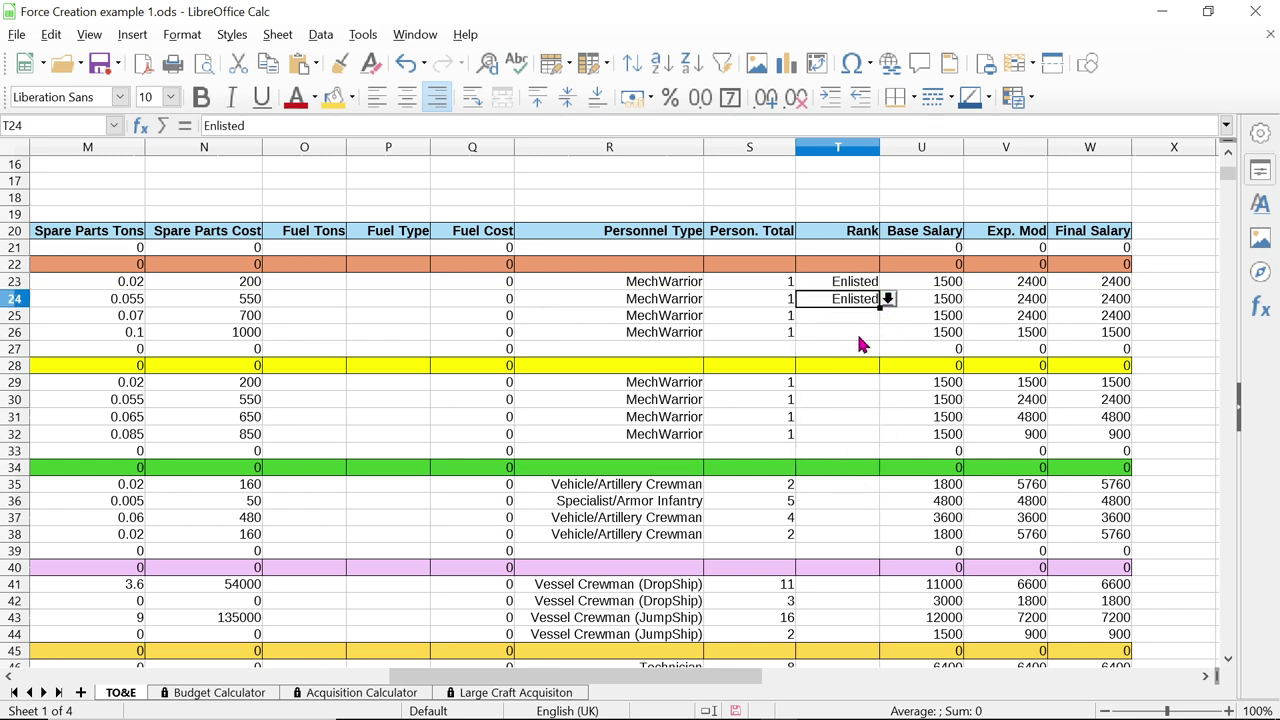
{"action": "left_click", "coordinate": [868, 320]}
{"action": "left_click", "coordinate": [888, 317]}
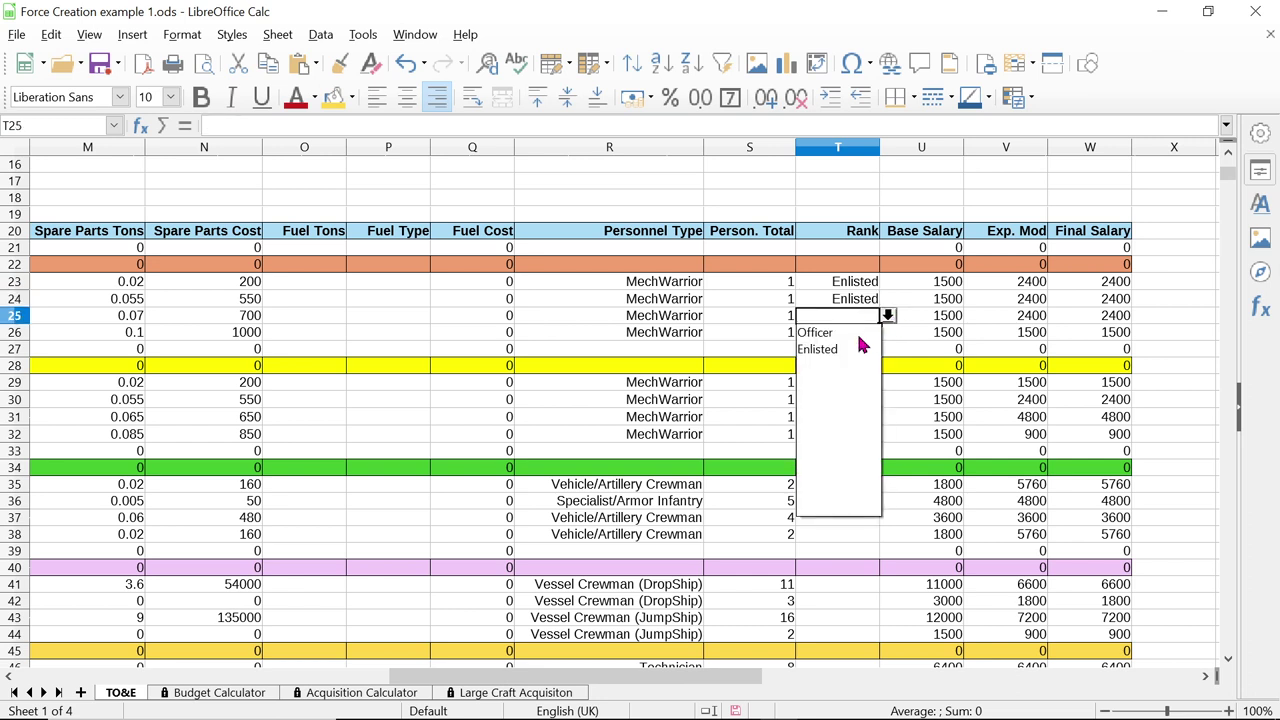
{"action": "left_click", "coordinate": [856, 350]}
Set the Rank of the last Battle Lance MechWarrior in T26, the Atlas K pilot, to Officer
{"action": "left_click", "coordinate": [862, 337]}
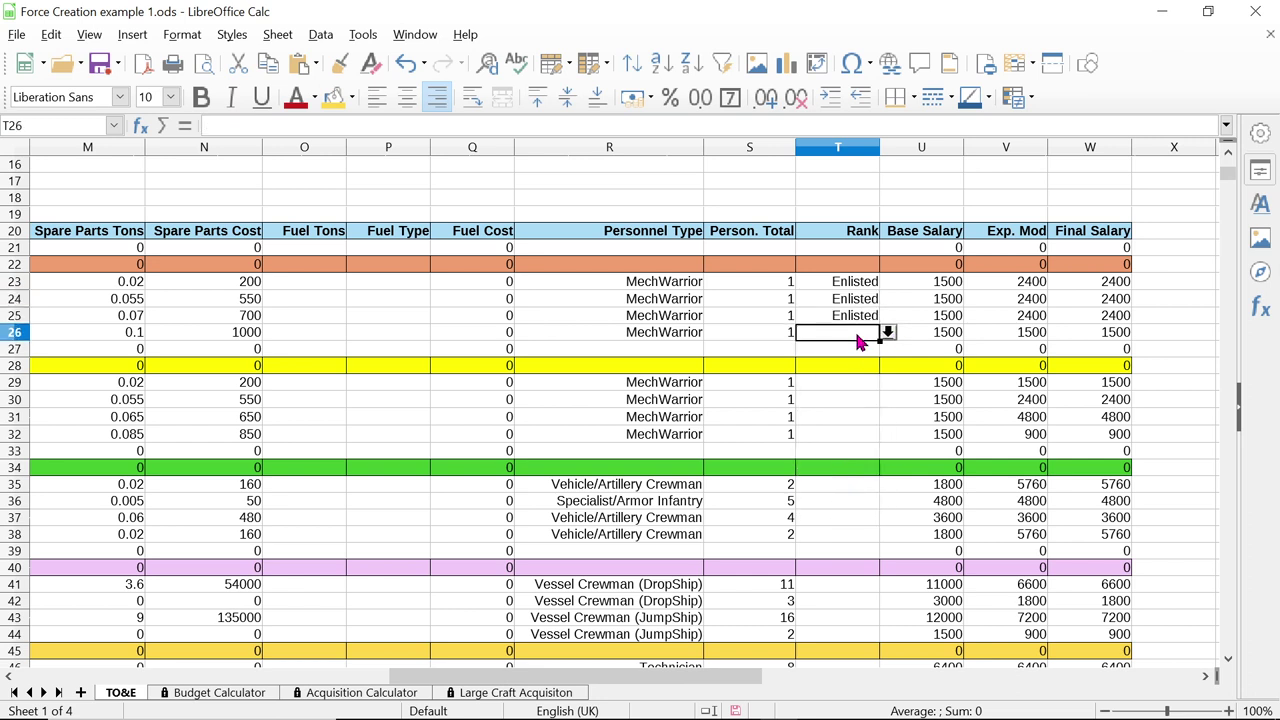
{"action": "left_click", "coordinate": [888, 334]}
{"action": "left_click", "coordinate": [814, 349]}
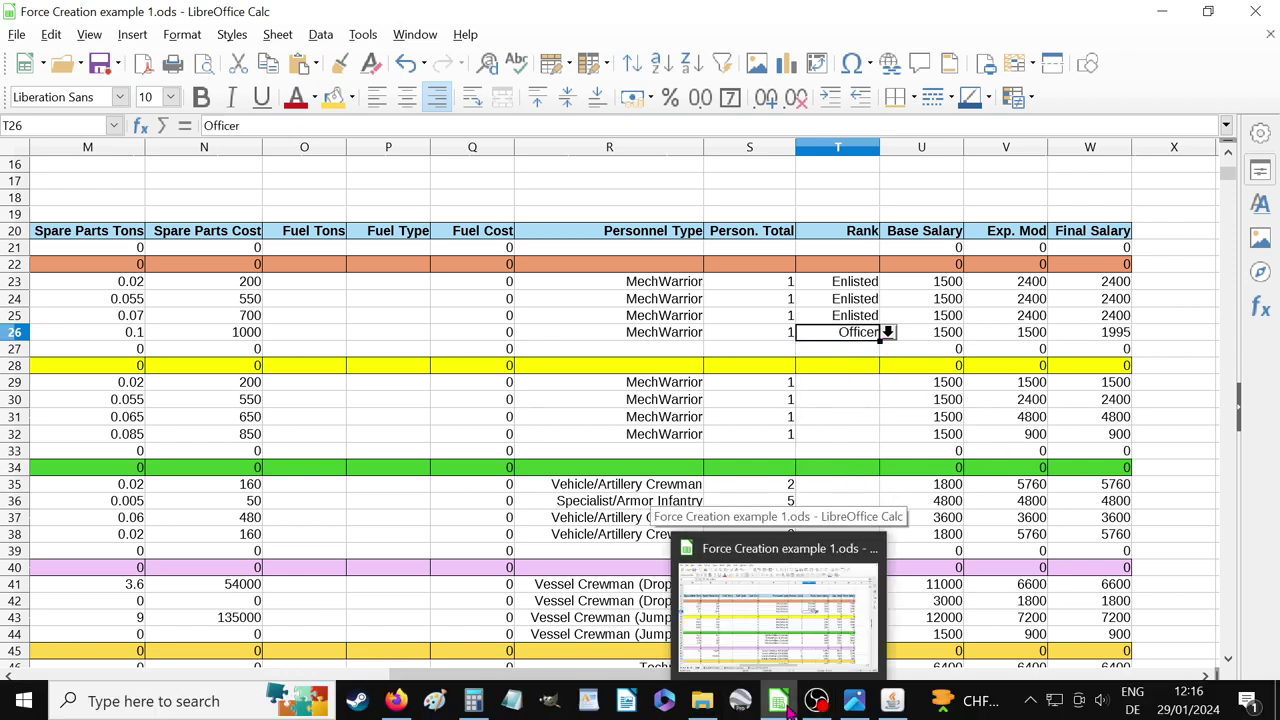
{"action": "left_click", "coordinate": [854, 700]}
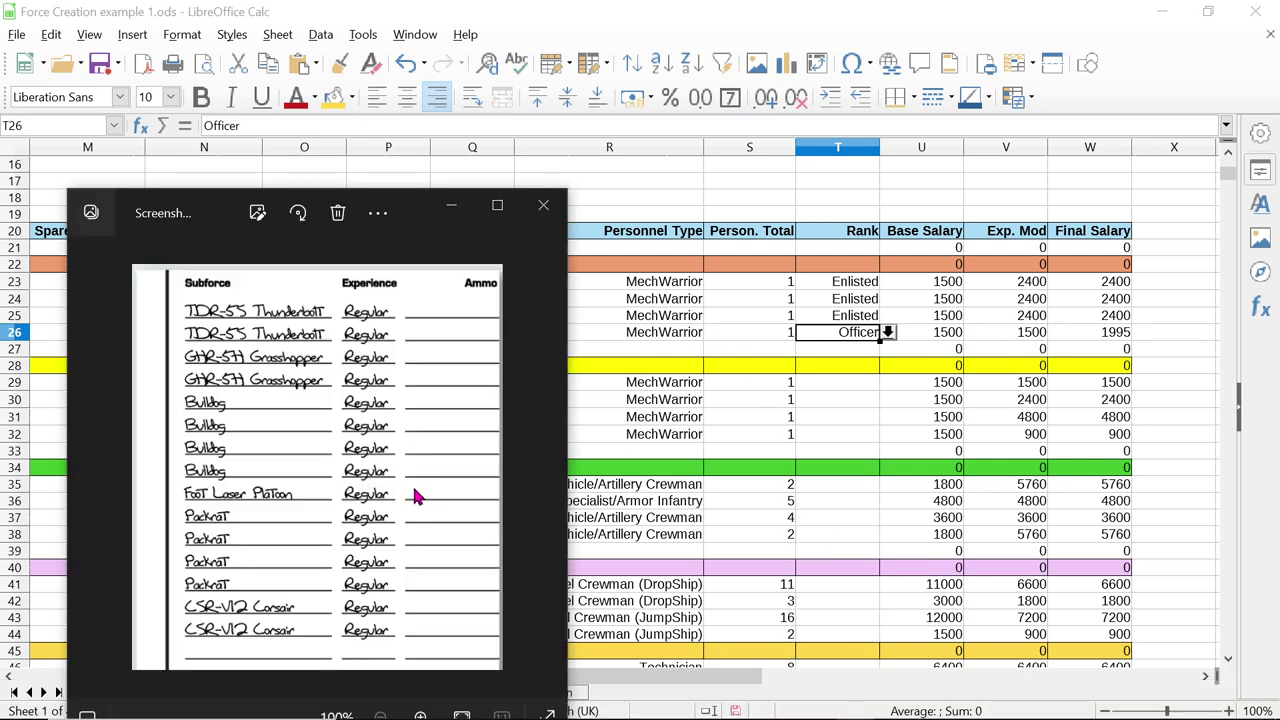
{"action": "left_click", "coordinate": [543, 205]}
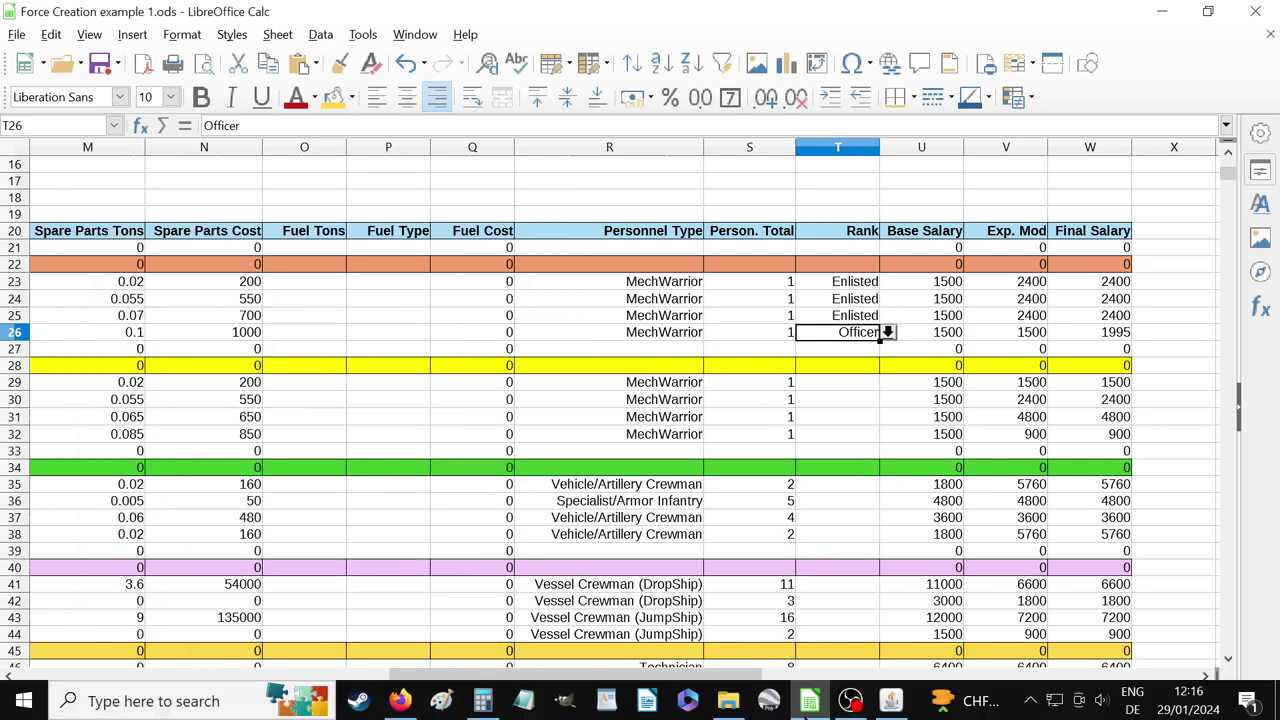
{"action": "mouse_move", "coordinate": [850, 700]}
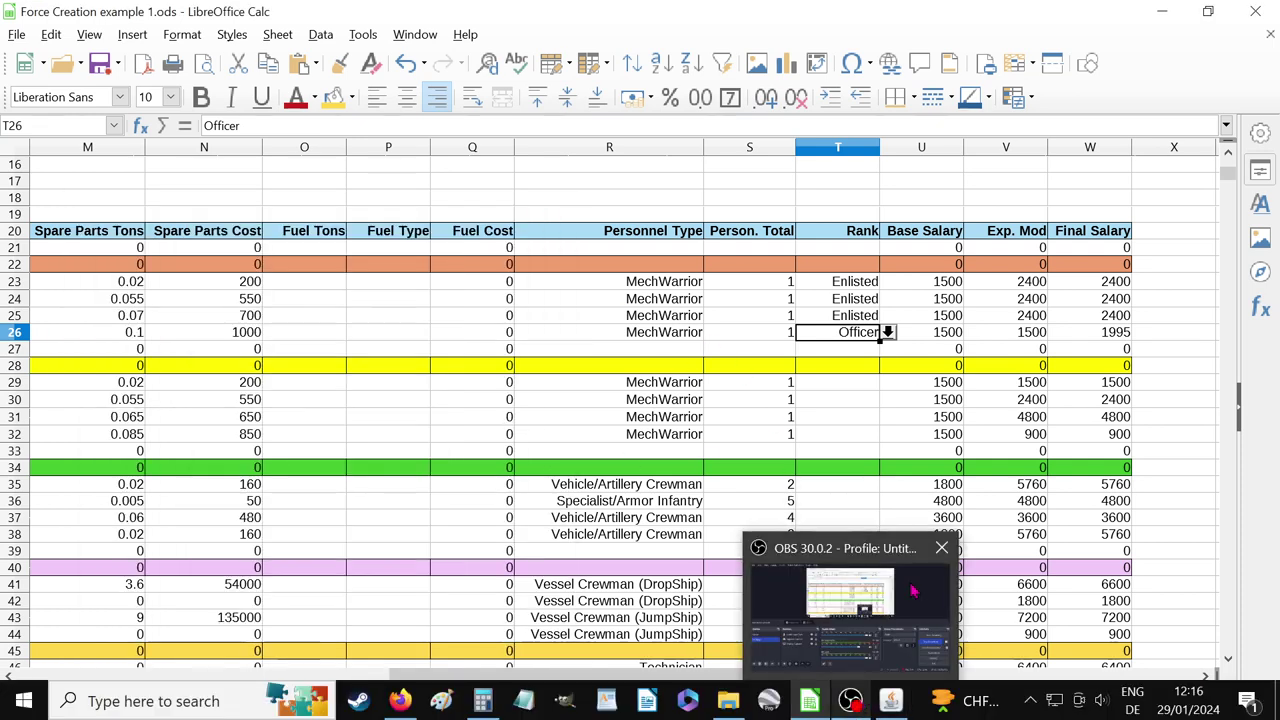
{"action": "left_click", "coordinate": [912, 650]}
{"action": "left_click", "coordinate": [1252, 527]}
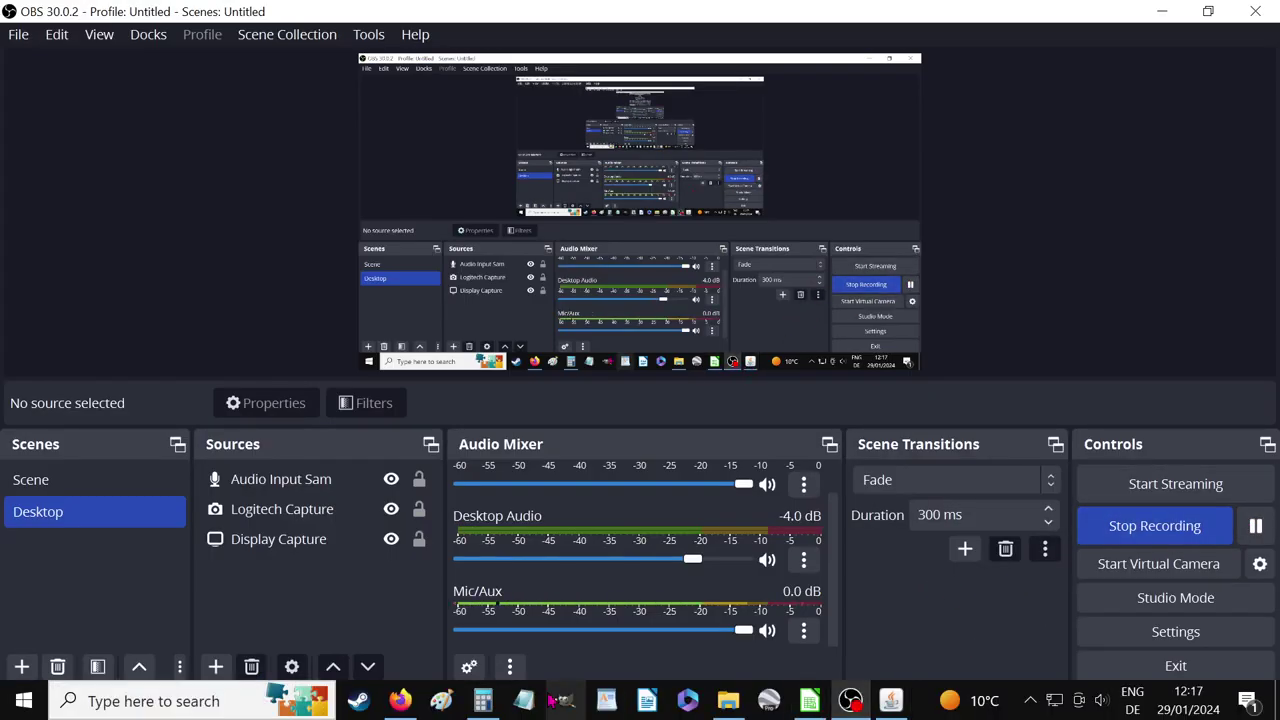
Switch to Firefox and examine the Personnel column of the example worksheet on page 22 of the Campaign Operations PDF
{"action": "left_click", "coordinate": [408, 703]}
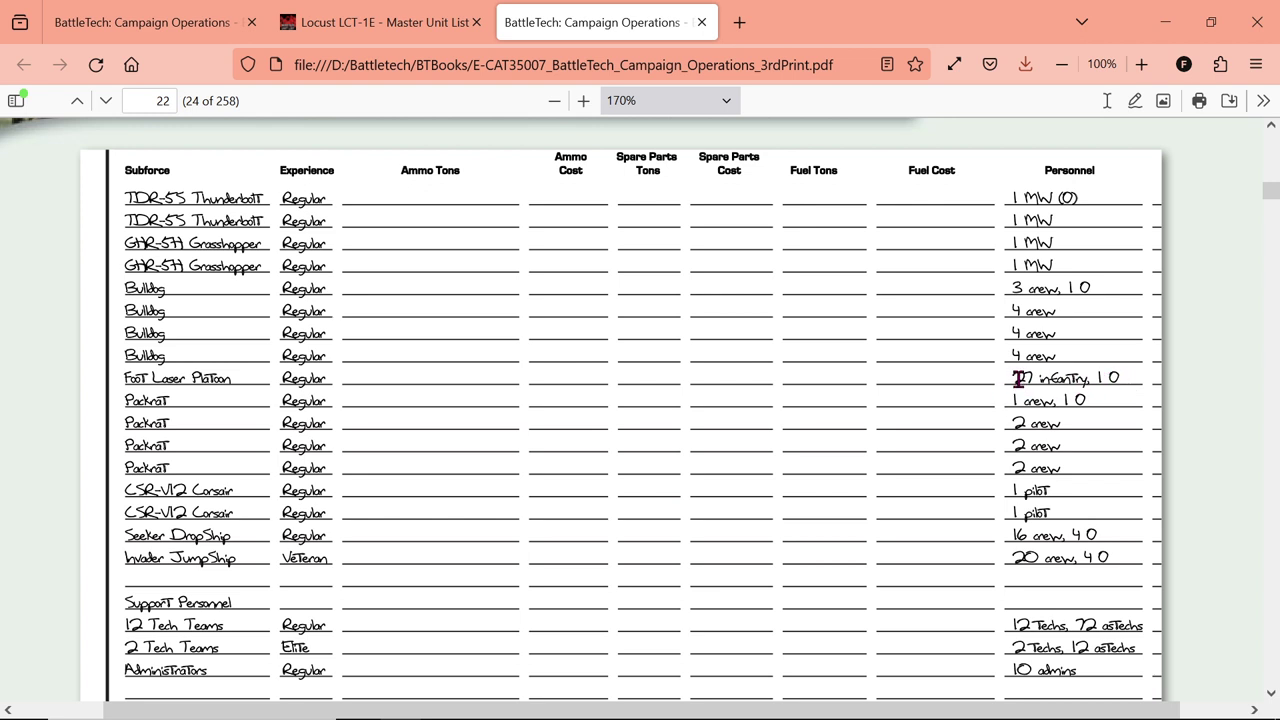
{"action": "left_click_drag", "start_coordinate": [1018, 378], "coordinate": [1143, 376]}
{"action": "left_click", "coordinate": [1130, 385]}
{"action": "scroll", "coordinate": [1081, 420], "scroll_direction": "down", "scroll_amount": 4}
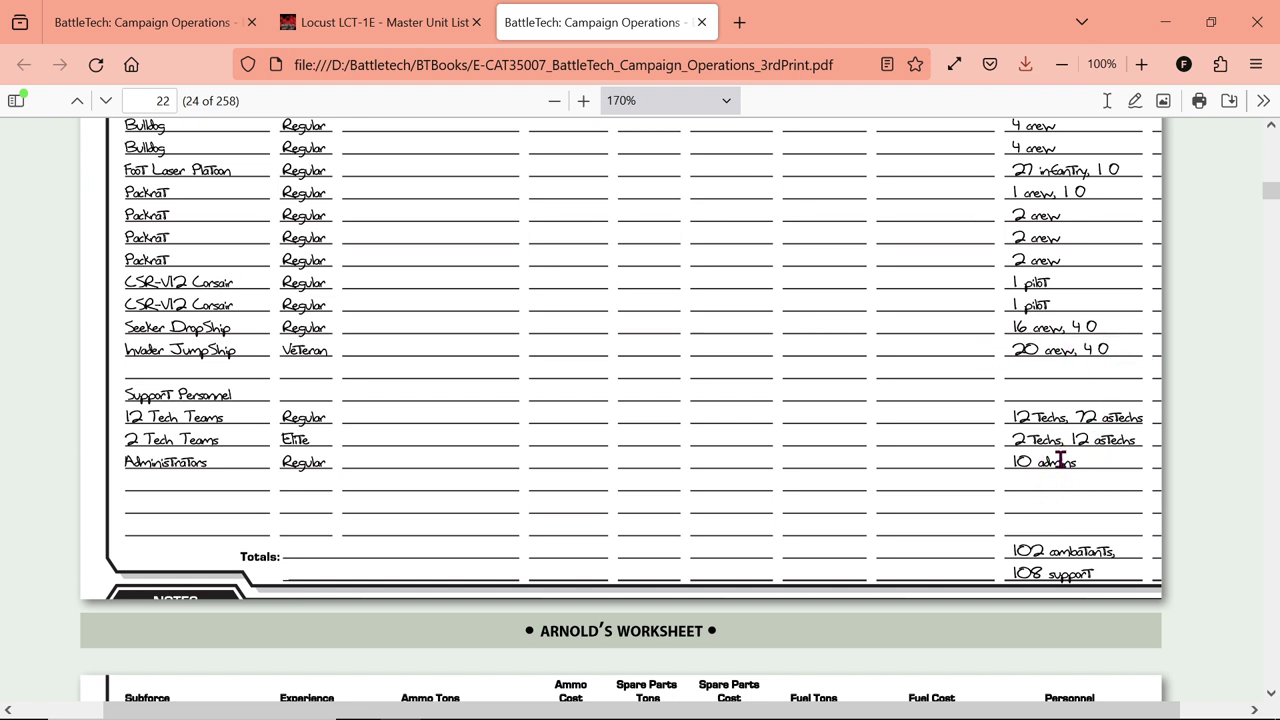
Switch back to LibreOffice Calc and set the Command Lance Rank to Officer in T29 and Enlisted in T30
{"action": "mouse_move", "coordinate": [848, 702]}
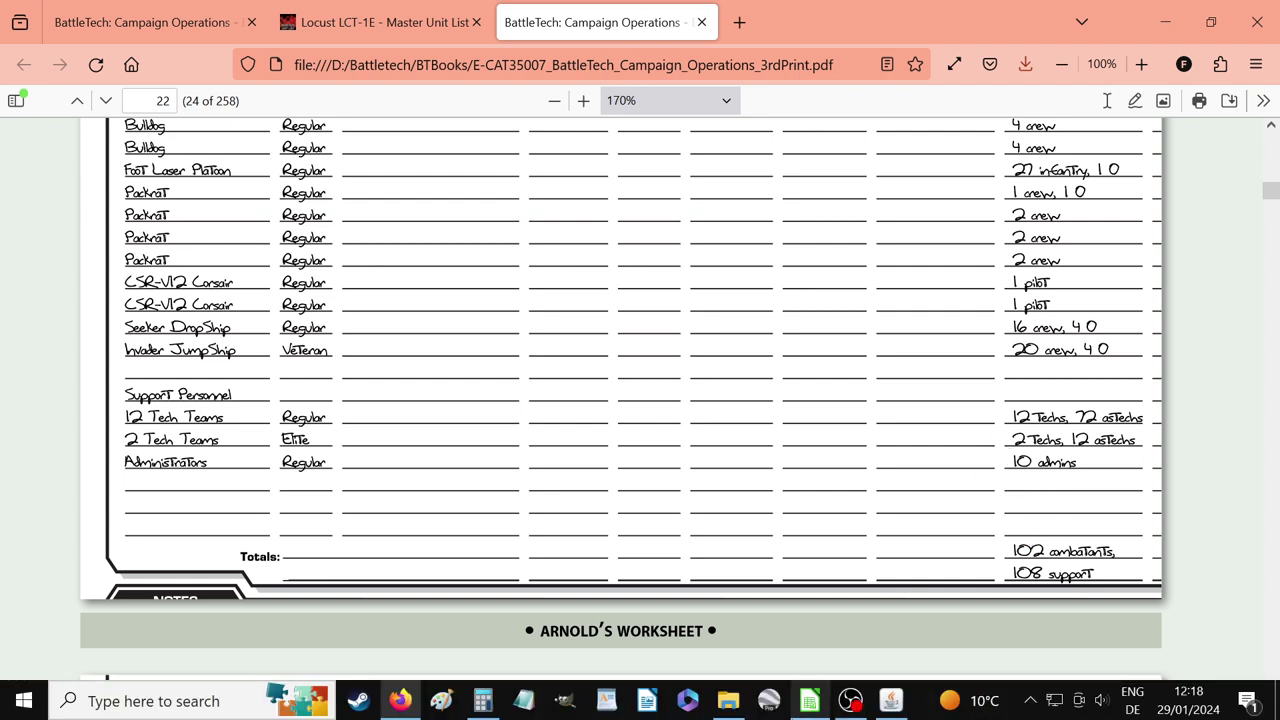
{"action": "left_click", "coordinate": [810, 702]}
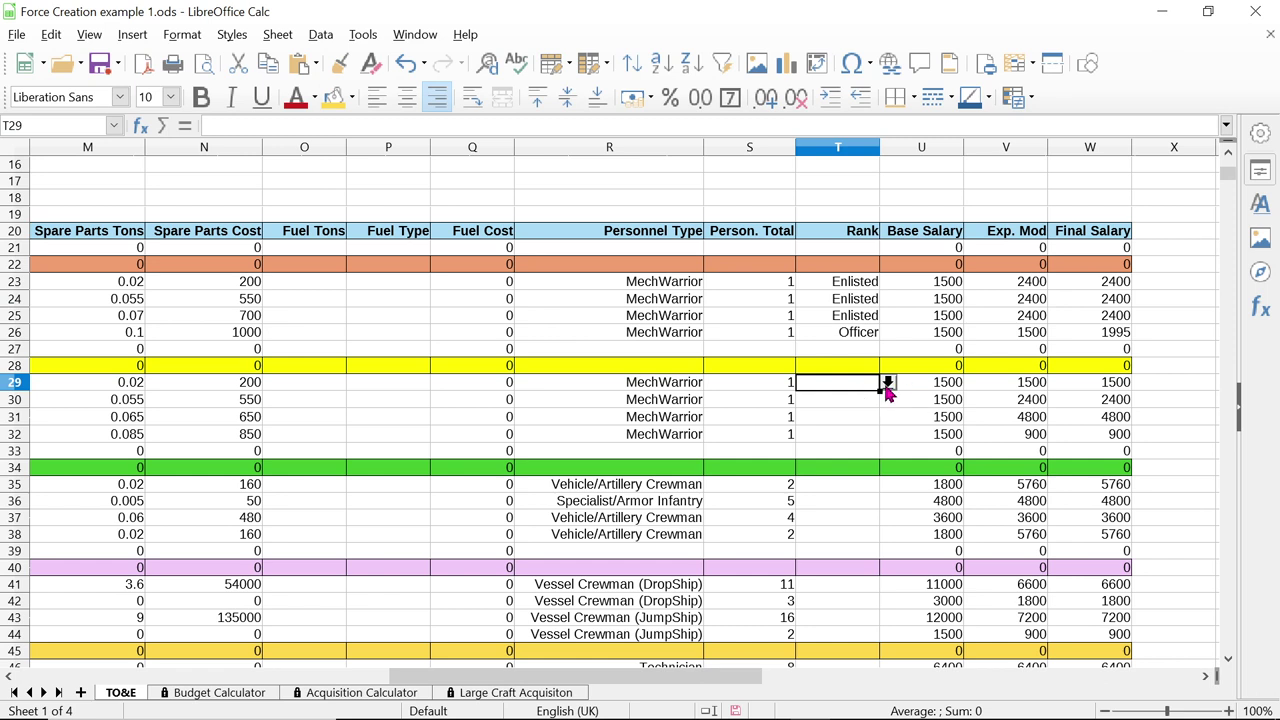
{"action": "left_click", "coordinate": [887, 384]}
{"action": "left_click", "coordinate": [832, 404]}
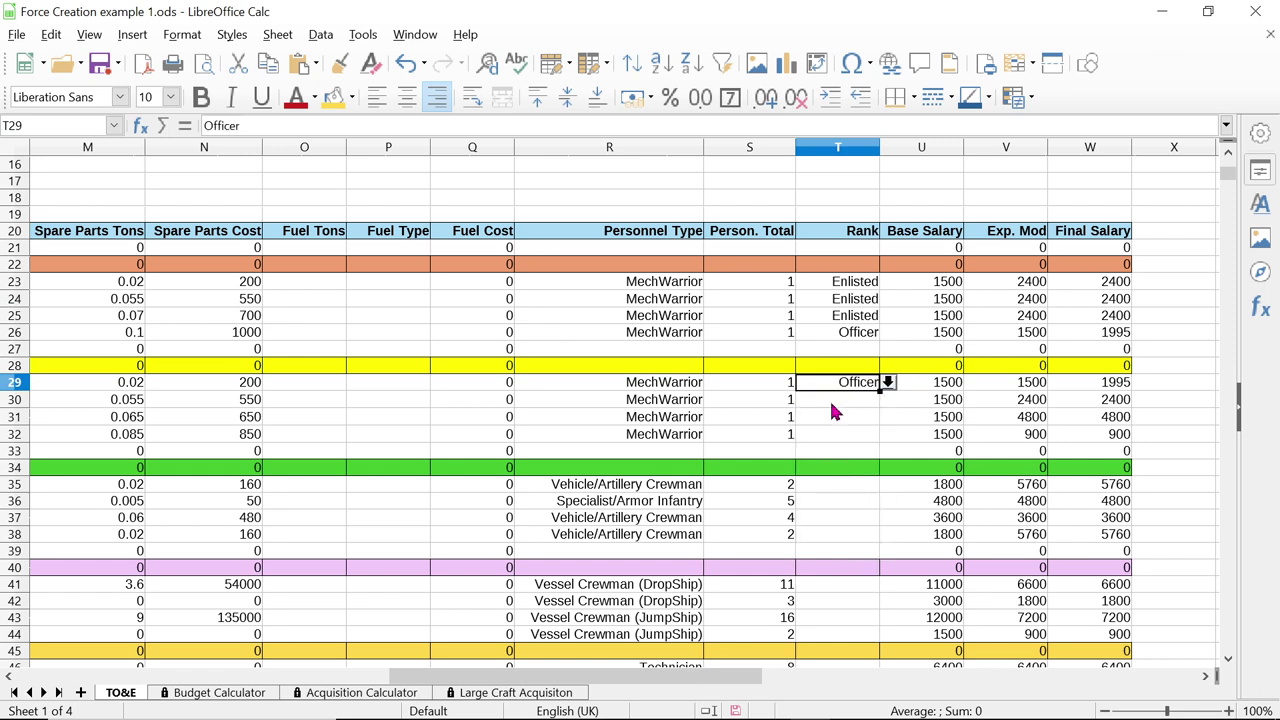
{"action": "left_click", "coordinate": [862, 405]}
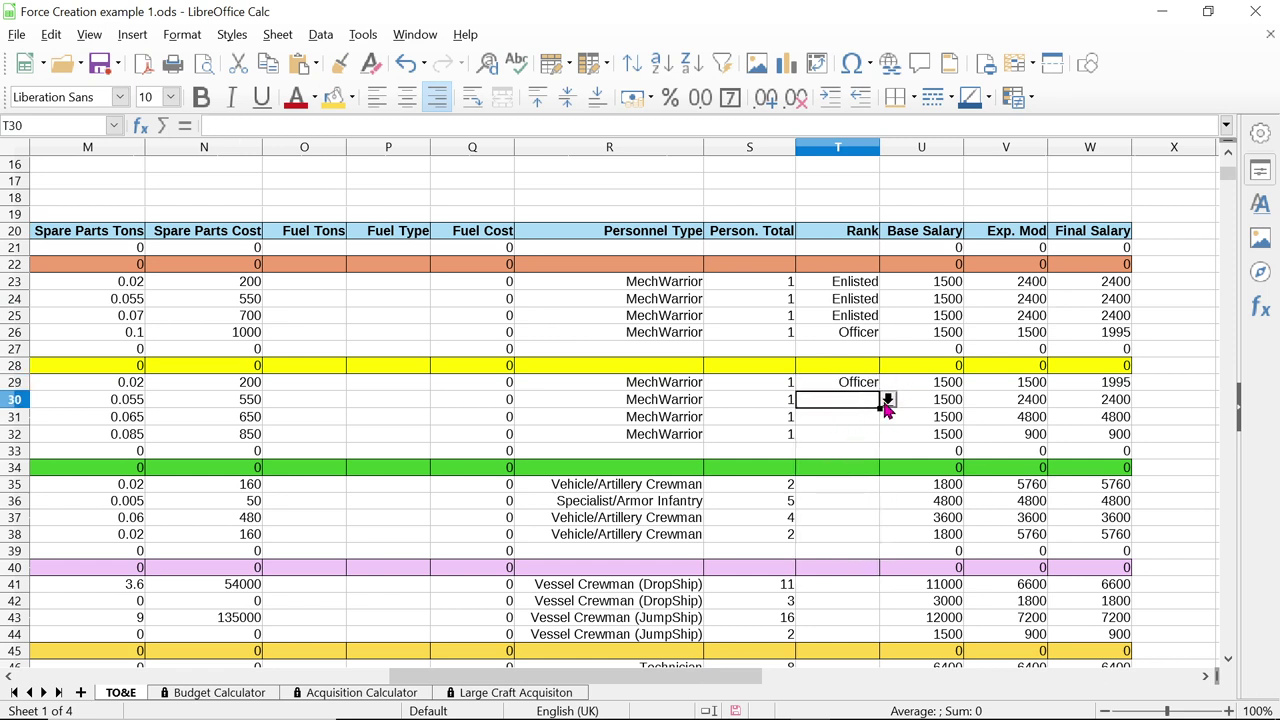
{"action": "left_click", "coordinate": [887, 400]}
{"action": "left_click", "coordinate": [851, 443]}
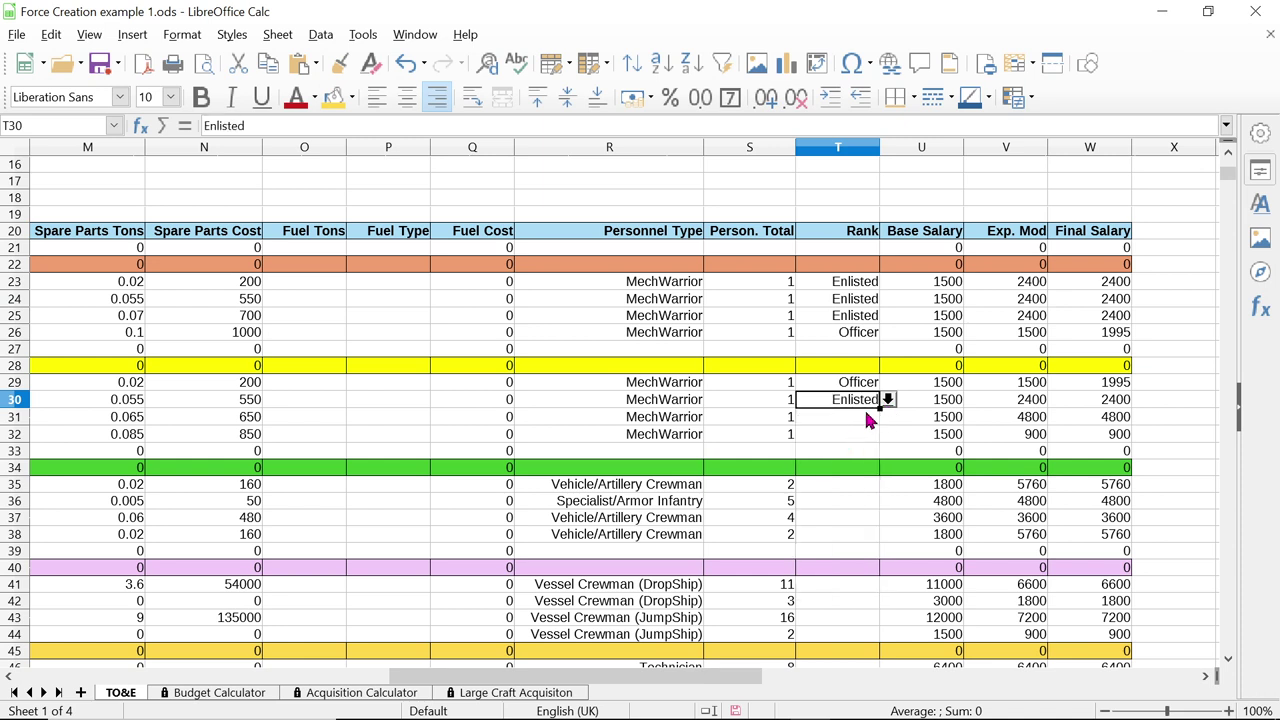
Set the Rank of the third Command Lance MechWarrior in T31, the Axman 3Sr pilot, to Officer
{"action": "left_click", "coordinate": [872, 417]}
{"action": "left_click", "coordinate": [887, 417]}
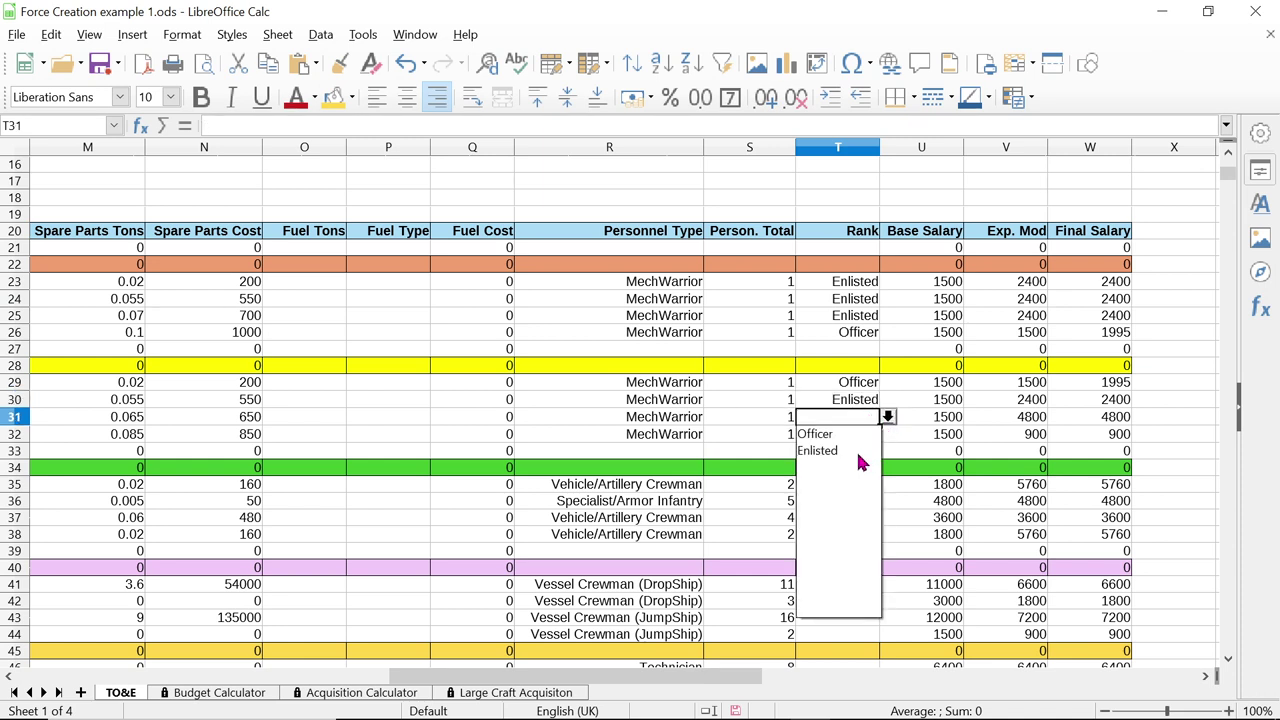
{"action": "left_click", "coordinate": [860, 451]}
{"action": "left_click", "coordinate": [887, 418]}
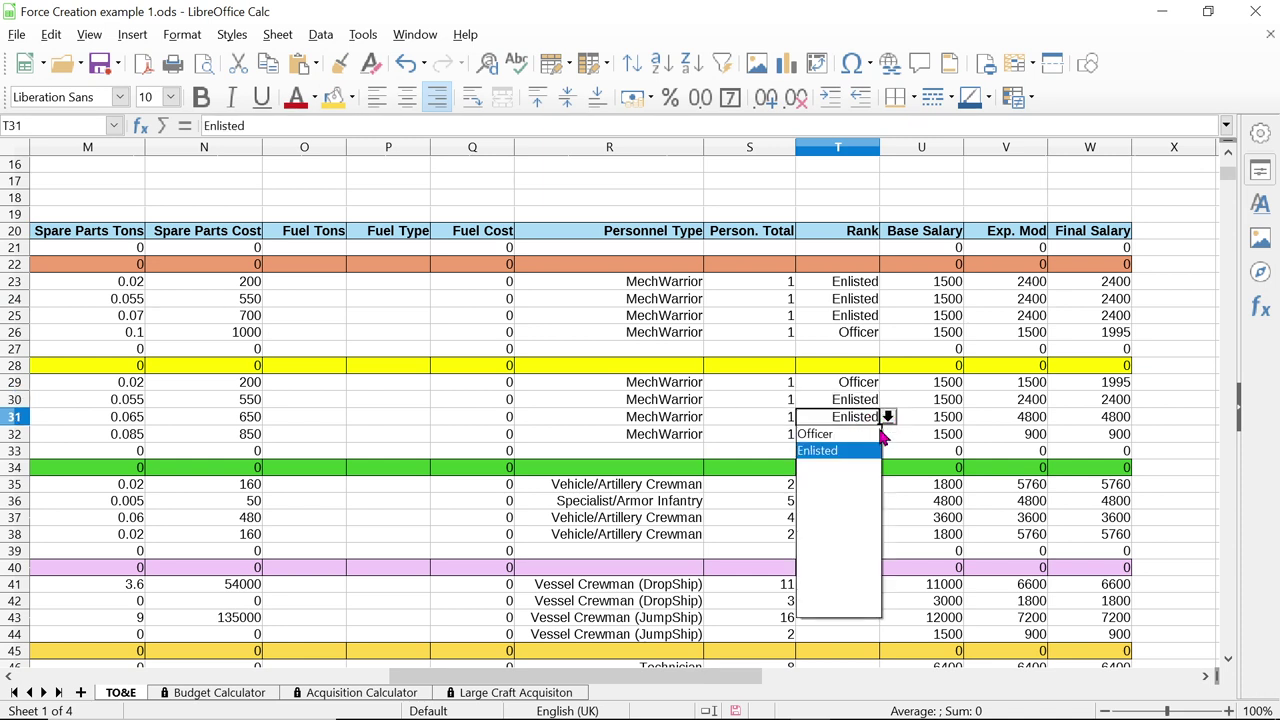
{"action": "left_click", "coordinate": [831, 436]}
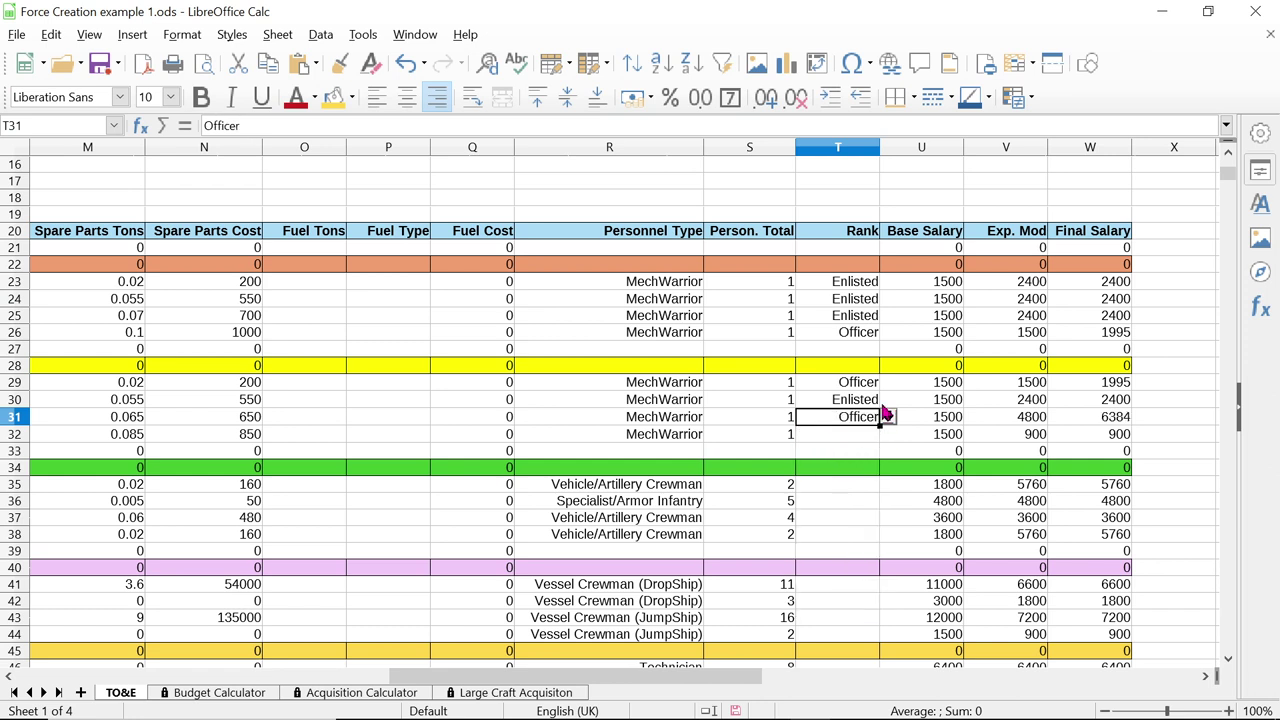
Change the Rank of the first Command Lance MechWarrior in T29 to Enlisted and set T32 to Enlisted as well
{"action": "left_click", "coordinate": [858, 385]}
{"action": "left_click", "coordinate": [886, 384]}
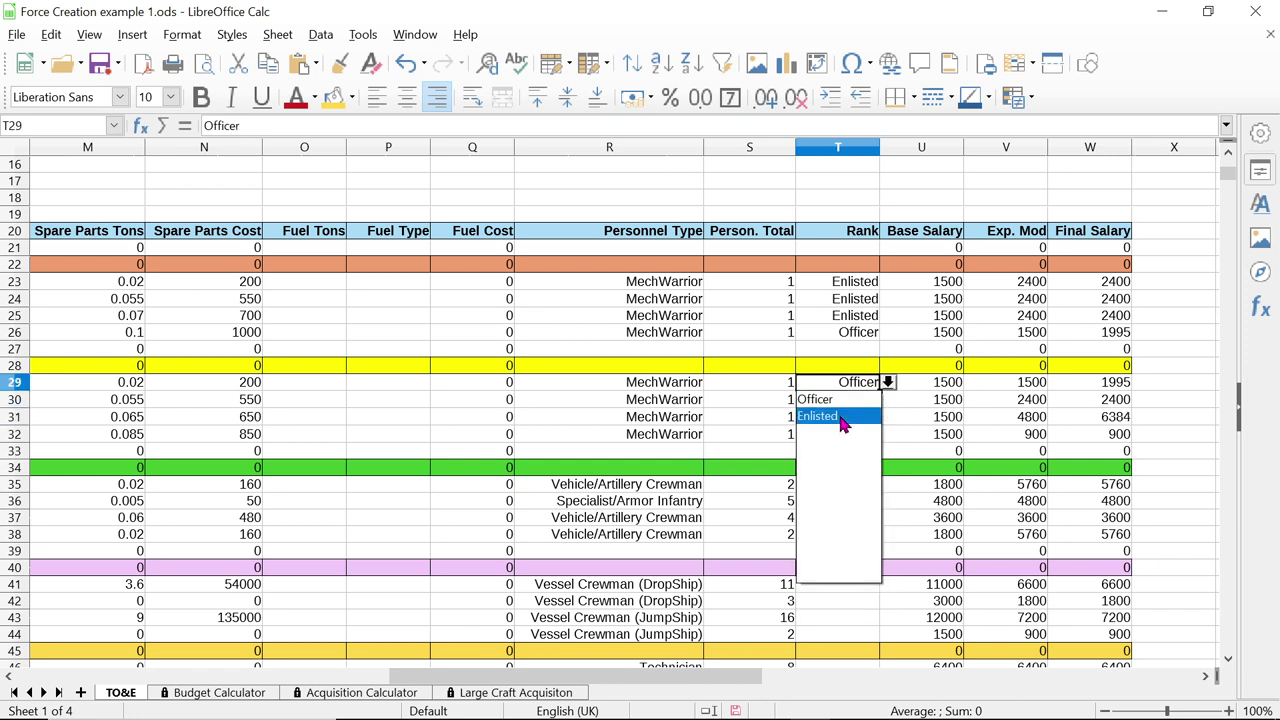
{"action": "left_click", "coordinate": [846, 418]}
{"action": "left_click", "coordinate": [848, 437]}
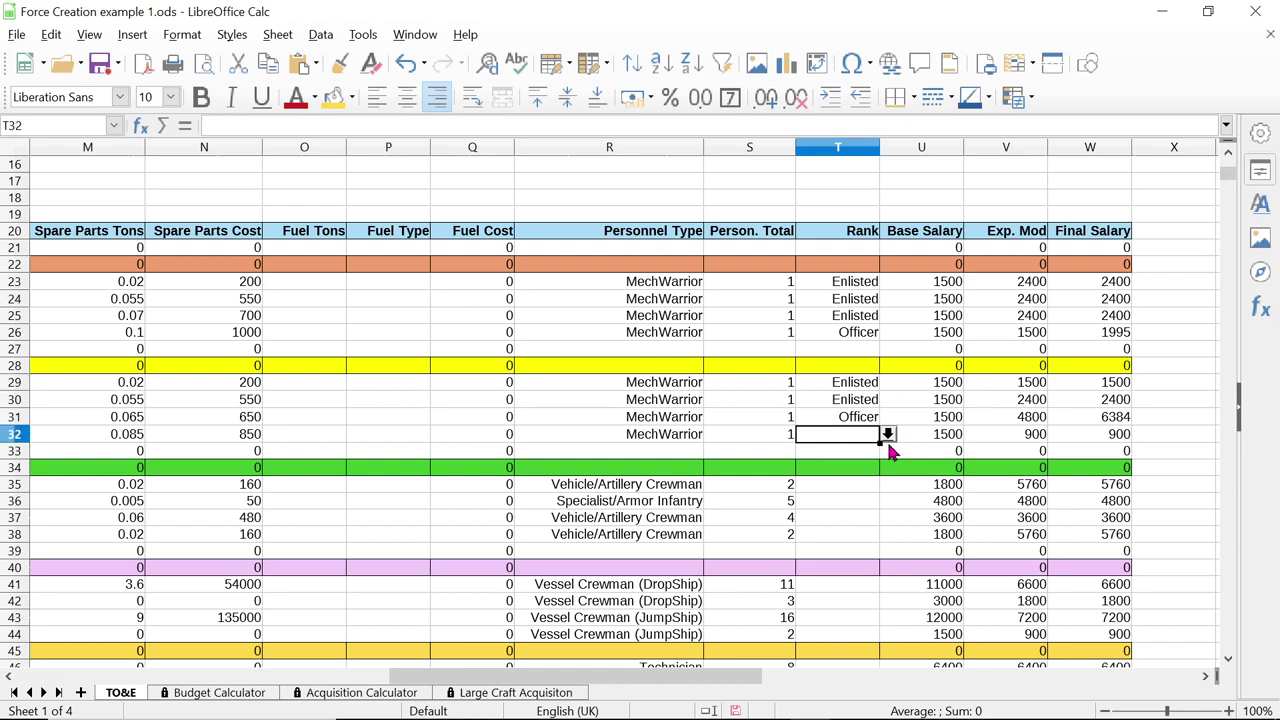
{"action": "left_click", "coordinate": [887, 436]}
{"action": "left_click", "coordinate": [830, 470]}
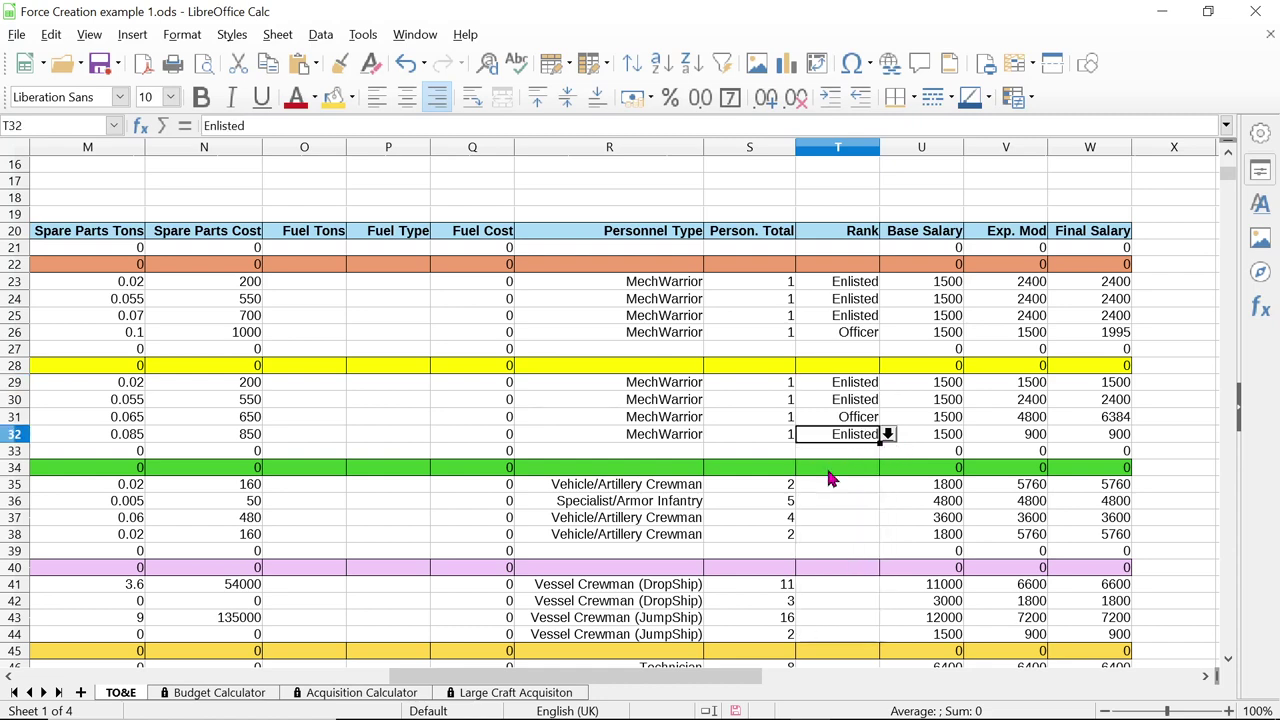
Review the Axman 3Sr entry in the Command Lance and its Experience rating
{"action": "left_click_drag", "start_coordinate": [651, 672], "coordinate": [215, 686]}
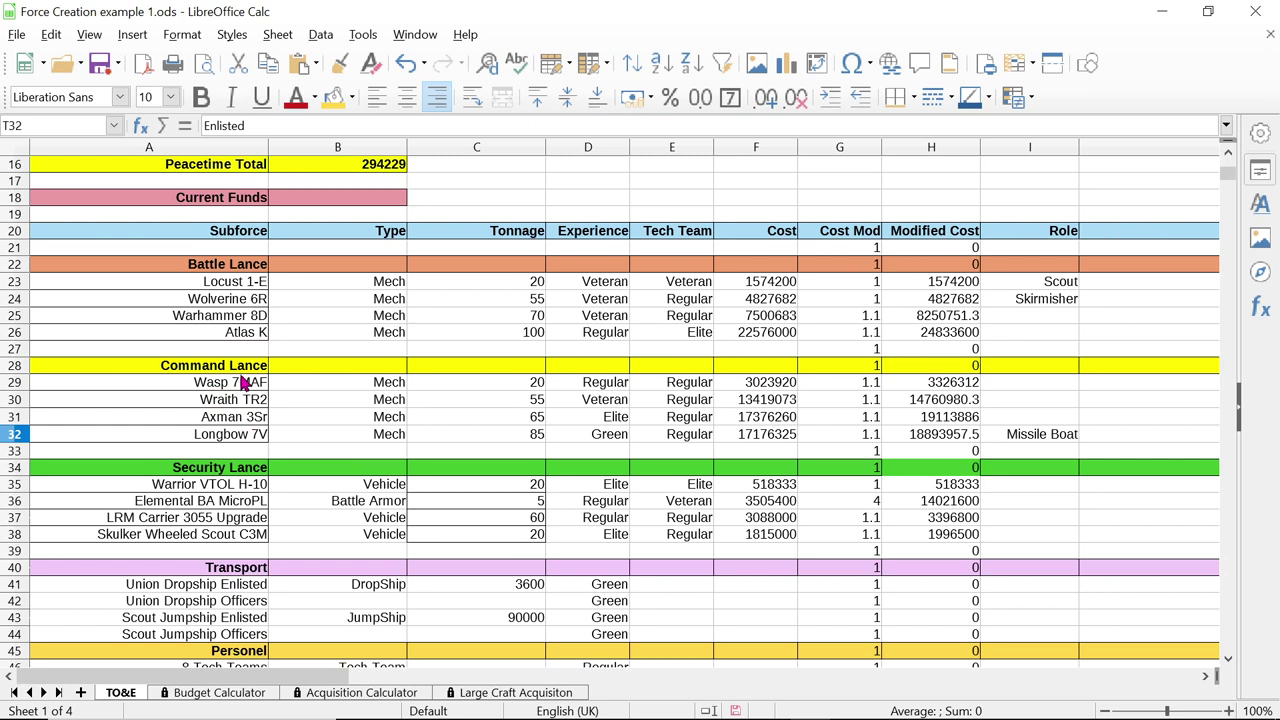
{"action": "left_click", "coordinate": [202, 416]}
{"action": "left_click", "coordinate": [575, 420]}
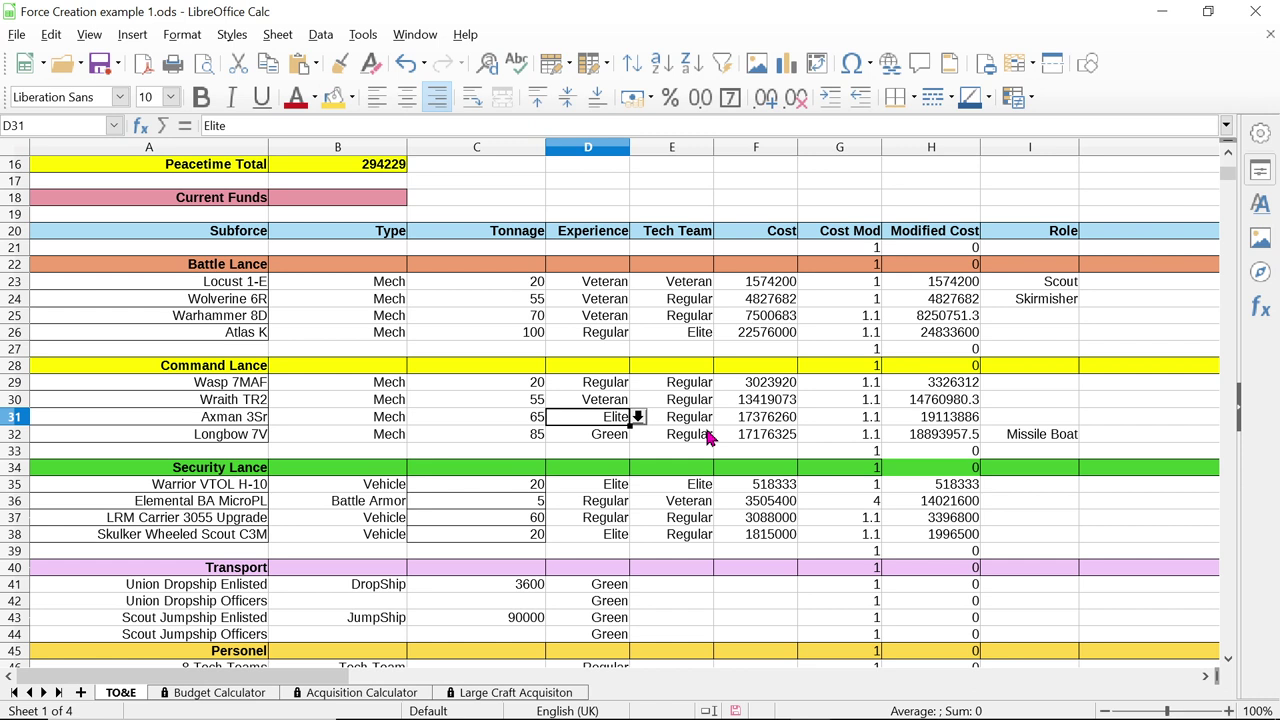
{"action": "left_click", "coordinate": [225, 421]}
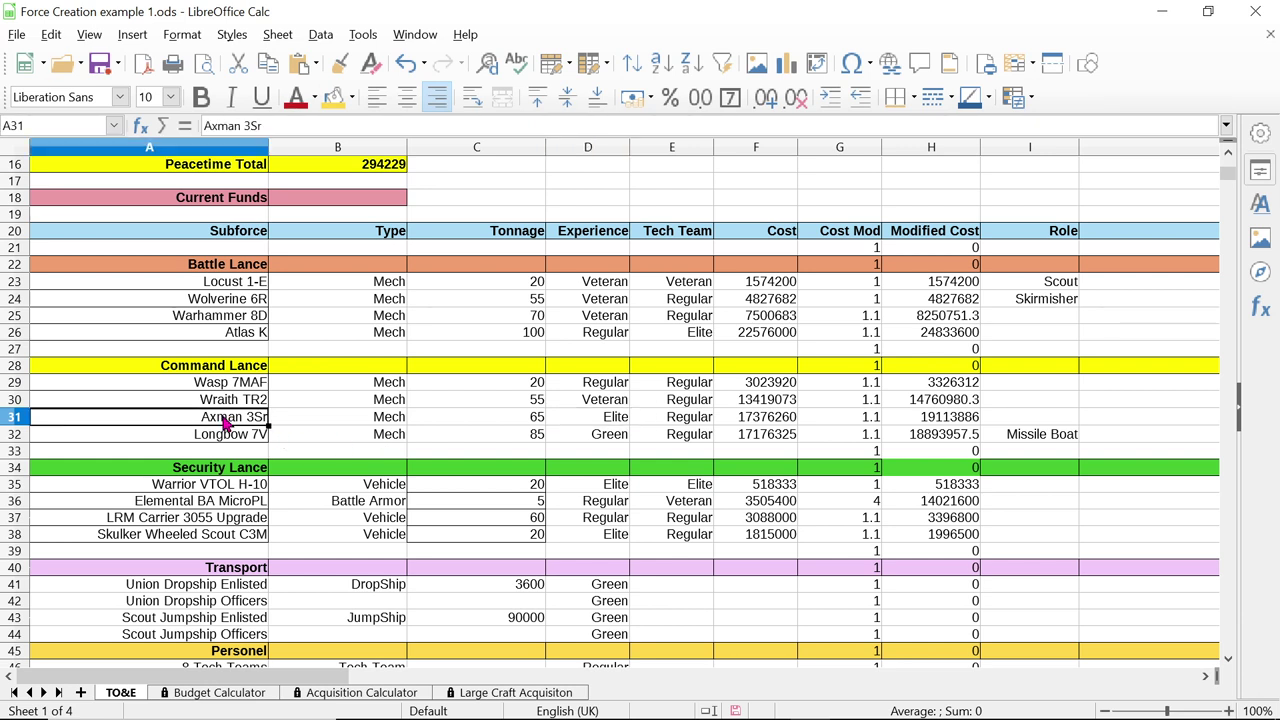
{"action": "left_click", "coordinate": [585, 421]}
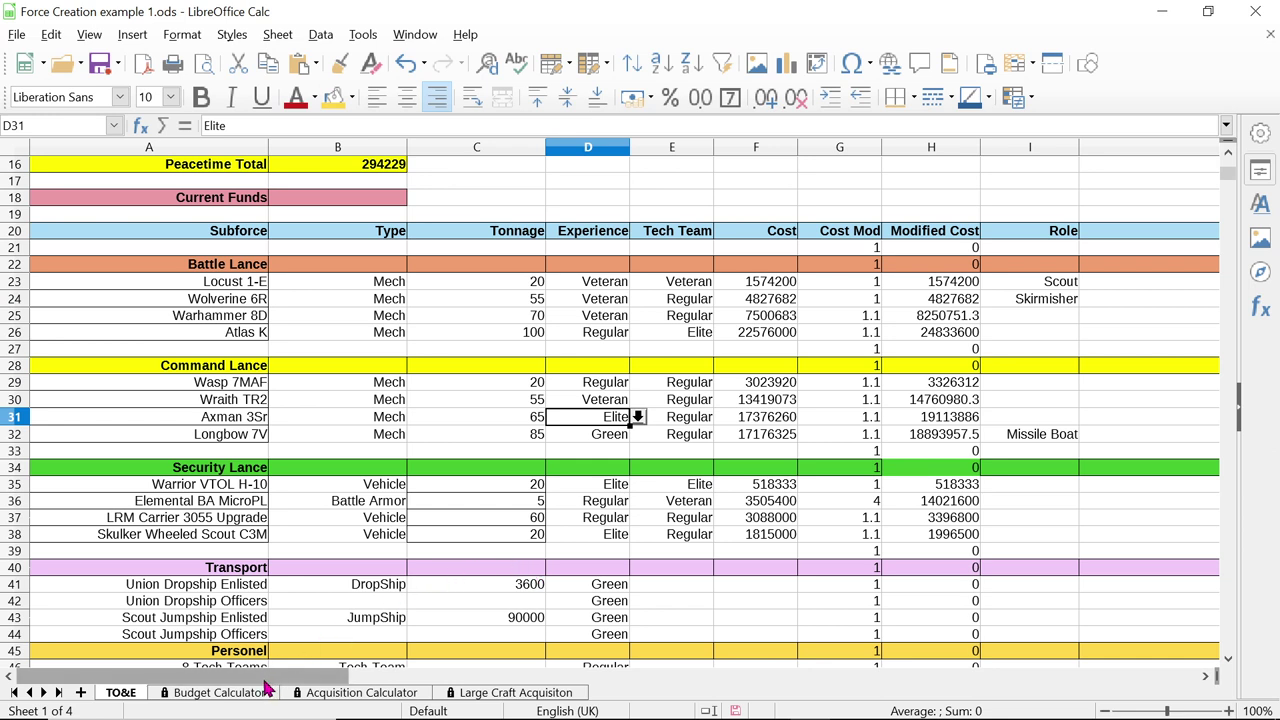
Set the Rank of the Security Lance's Specialist/Armor Infantry row in T36 to Enlisted
{"action": "left_click", "coordinate": [190, 422]}
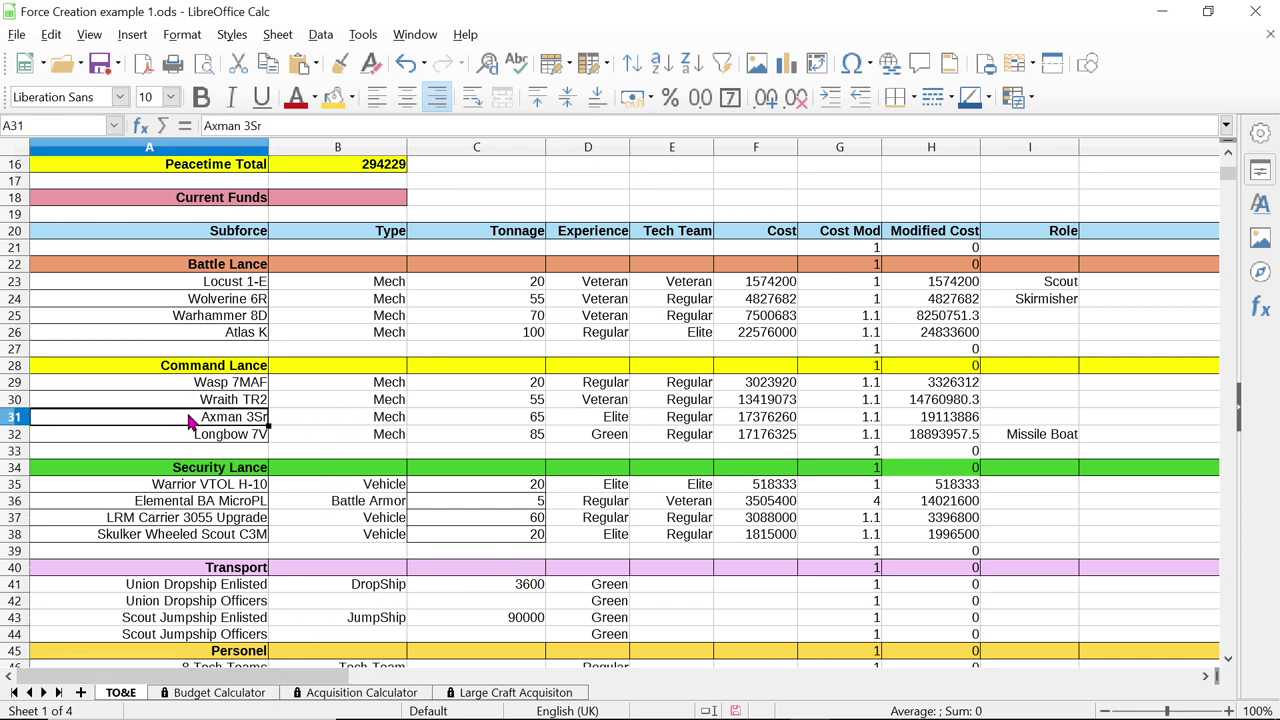
{"action": "left_click", "coordinate": [595, 424]}
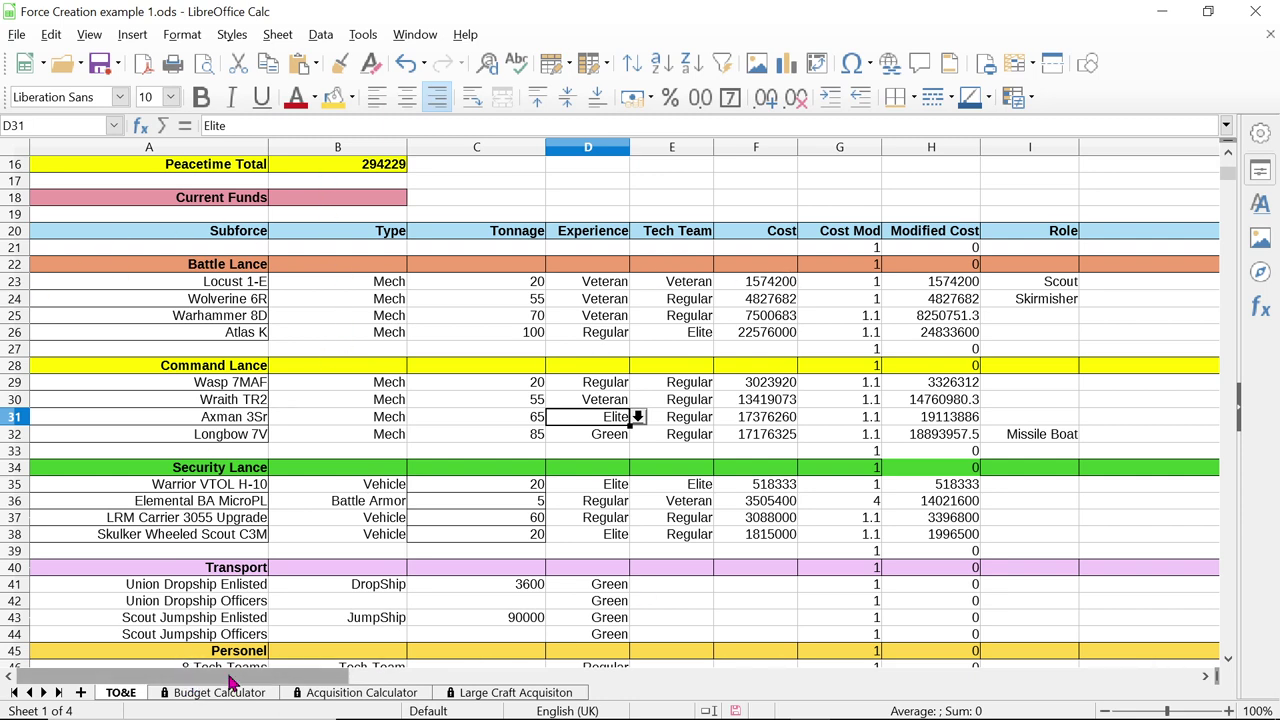
{"action": "left_click_drag", "start_coordinate": [230, 681], "coordinate": [717, 706]}
{"action": "scroll", "coordinate": [762, 487], "scroll_direction": "down", "scroll_amount": 1}
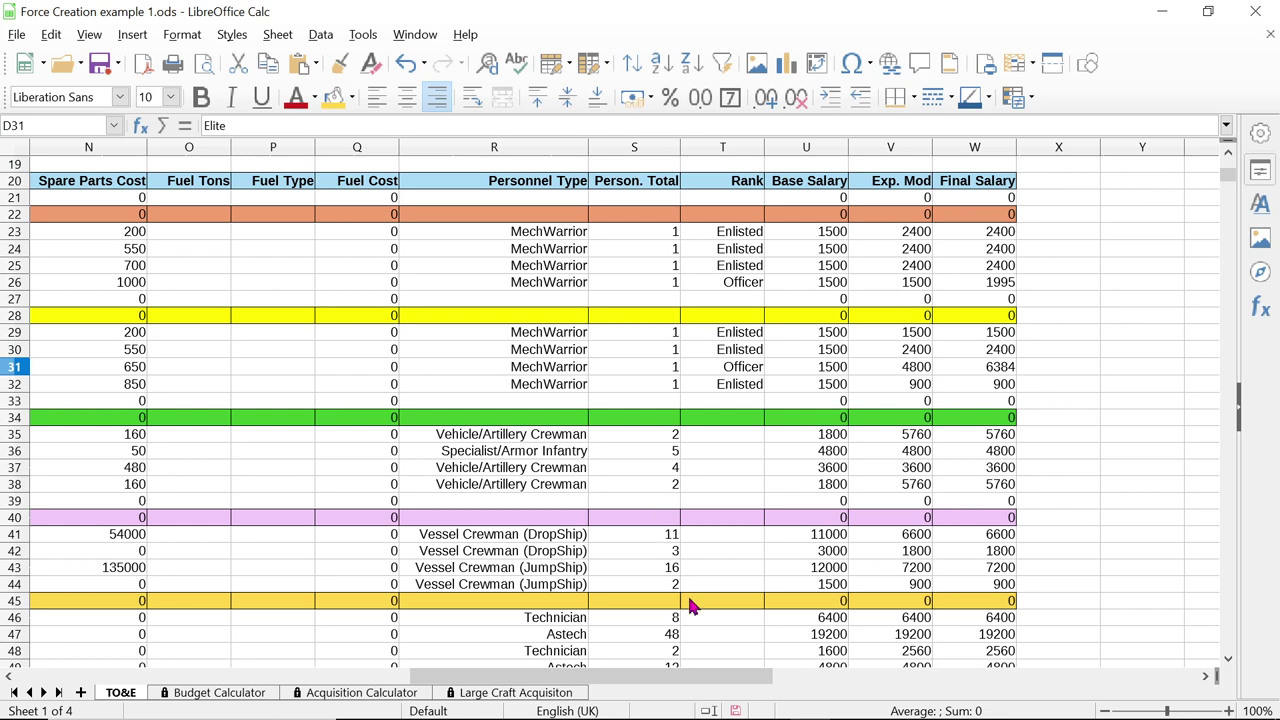
{"action": "left_click", "coordinate": [658, 452]}
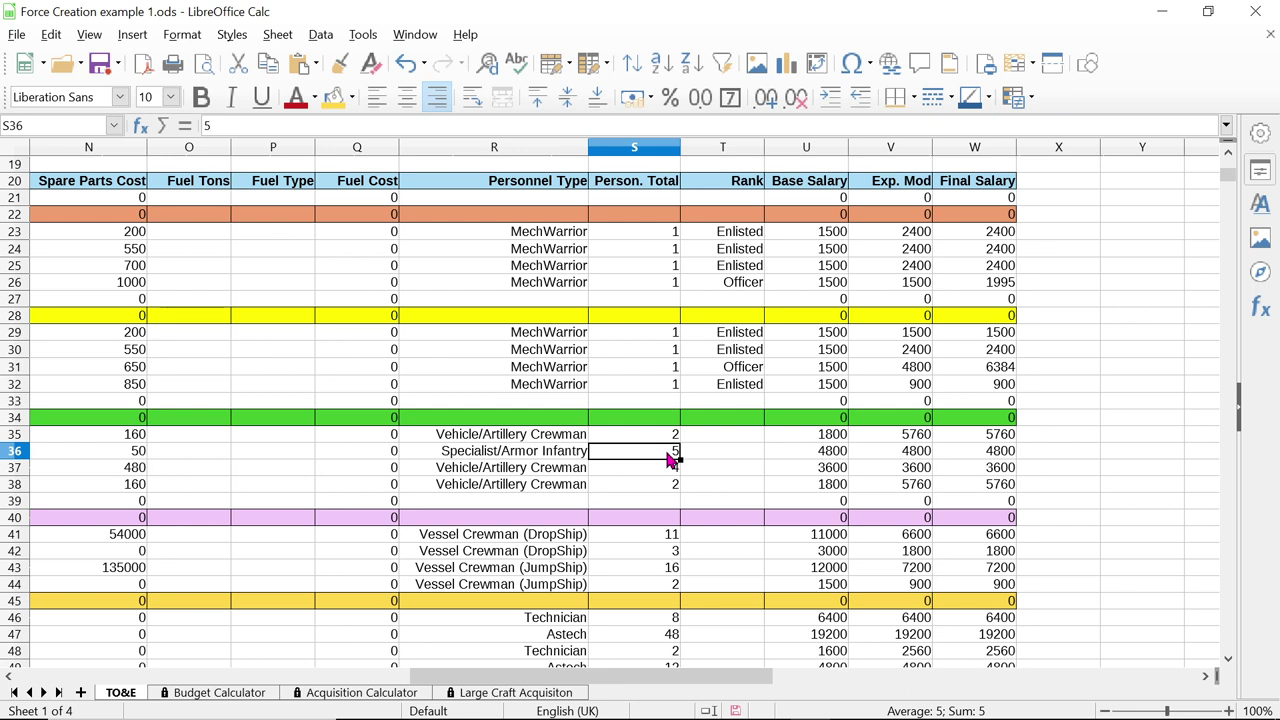
{"action": "left_click", "coordinate": [740, 451]}
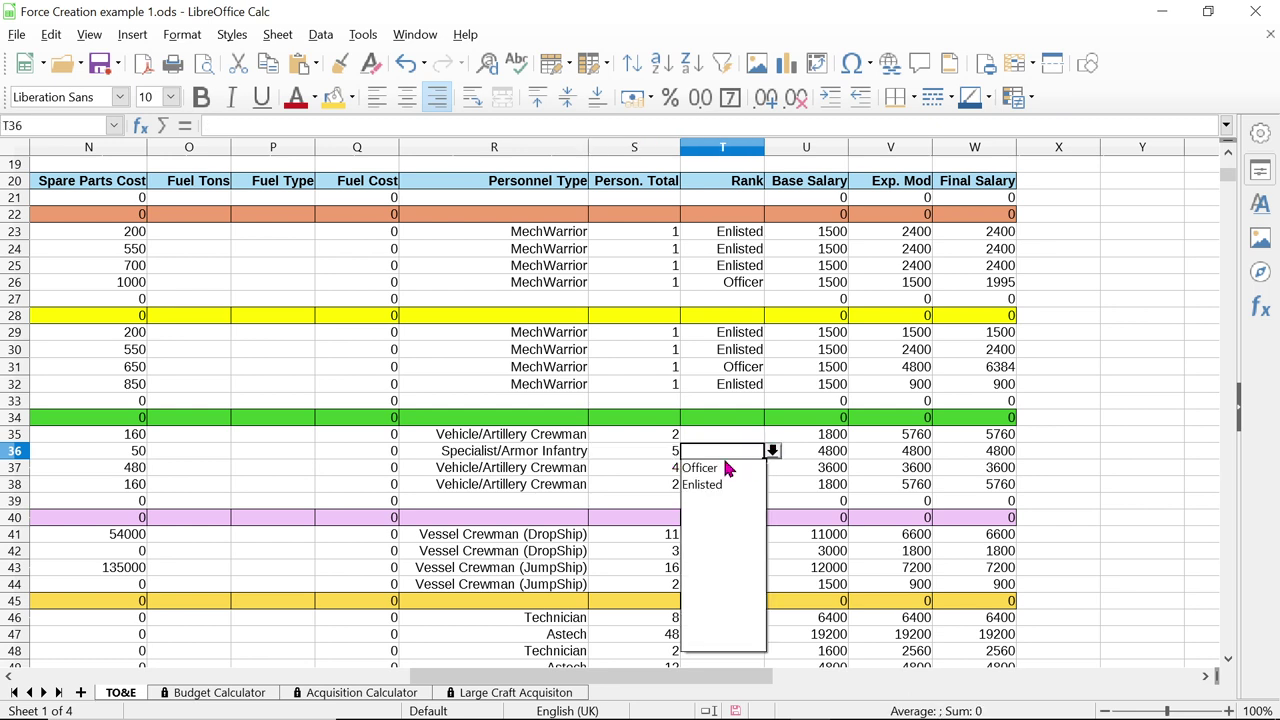
{"action": "left_click", "coordinate": [720, 485]}
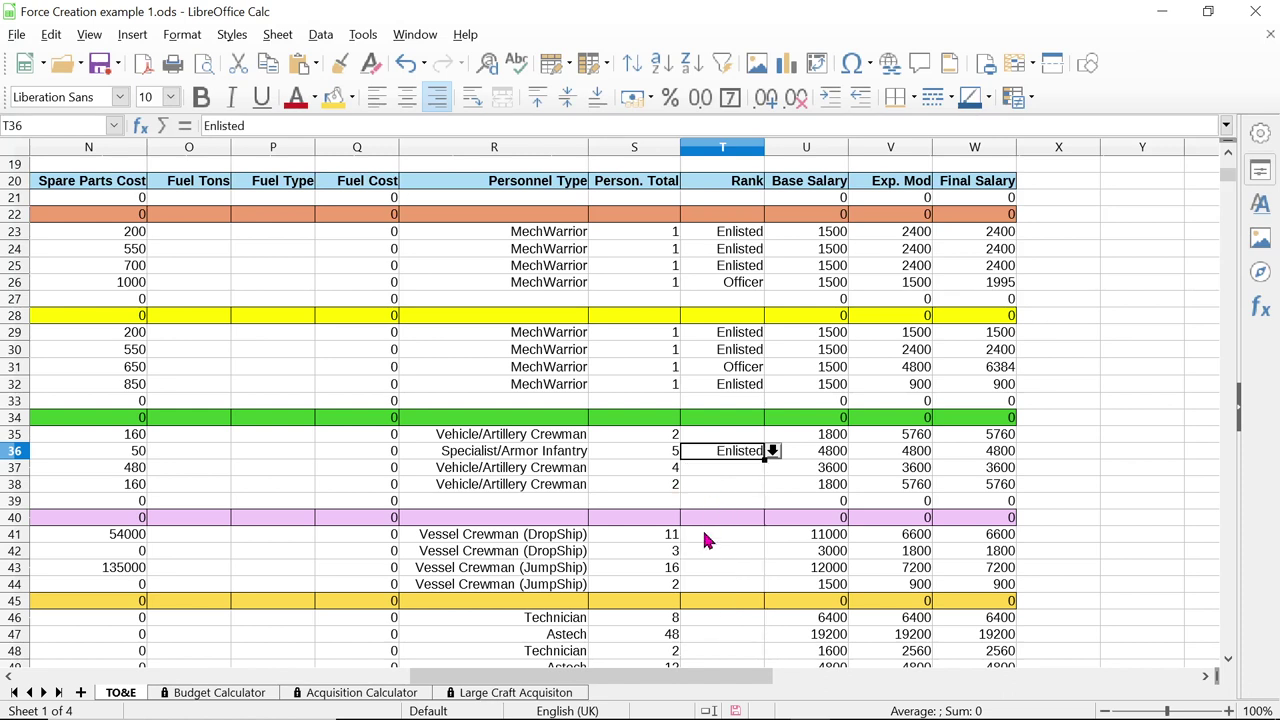
Set the Rank of the Vehicle/Artillery Crewman rows in T35 and T37 to Enlisted
{"action": "left_click", "coordinate": [738, 436]}
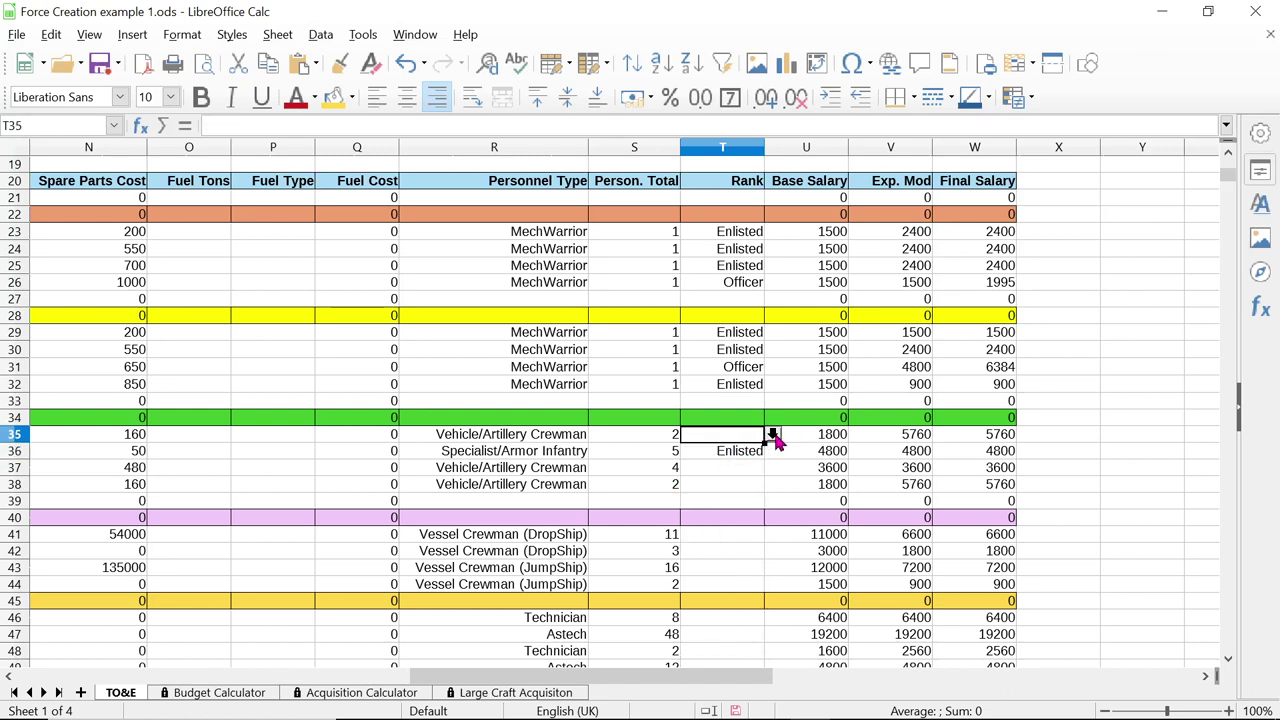
{"action": "left_click", "coordinate": [772, 435]}
{"action": "left_click", "coordinate": [731, 470]}
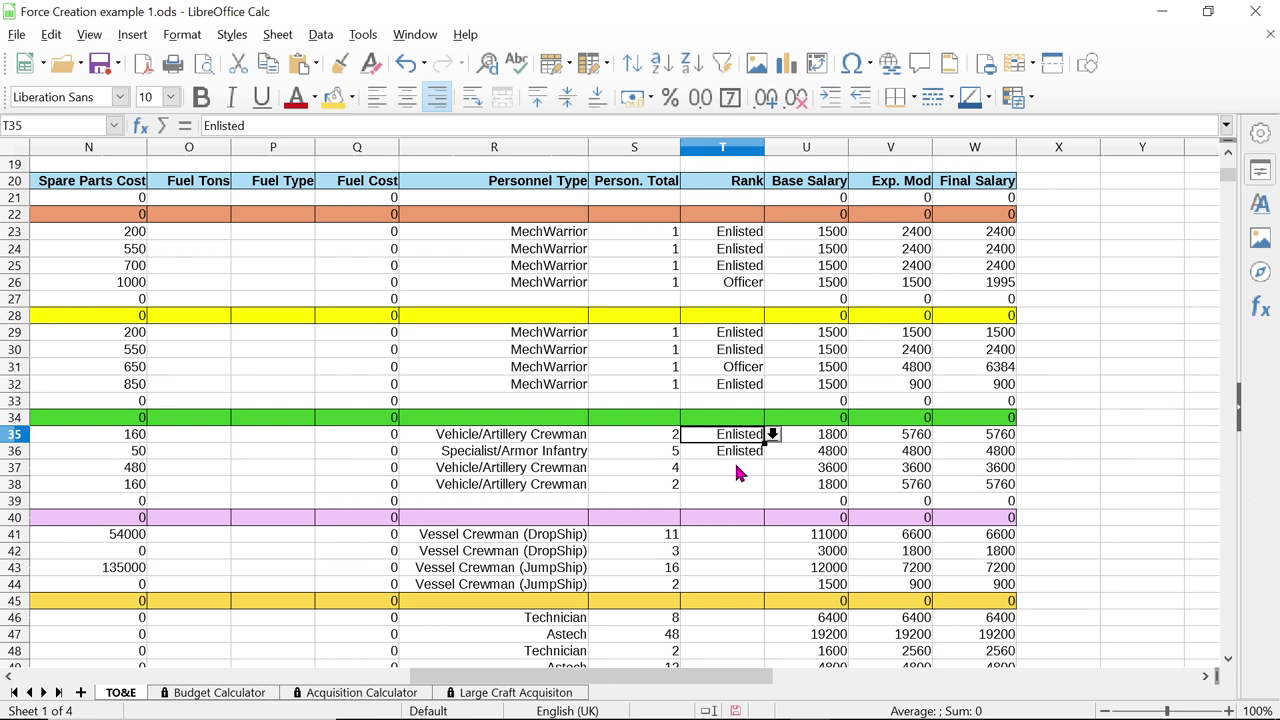
{"action": "left_click", "coordinate": [738, 467]}
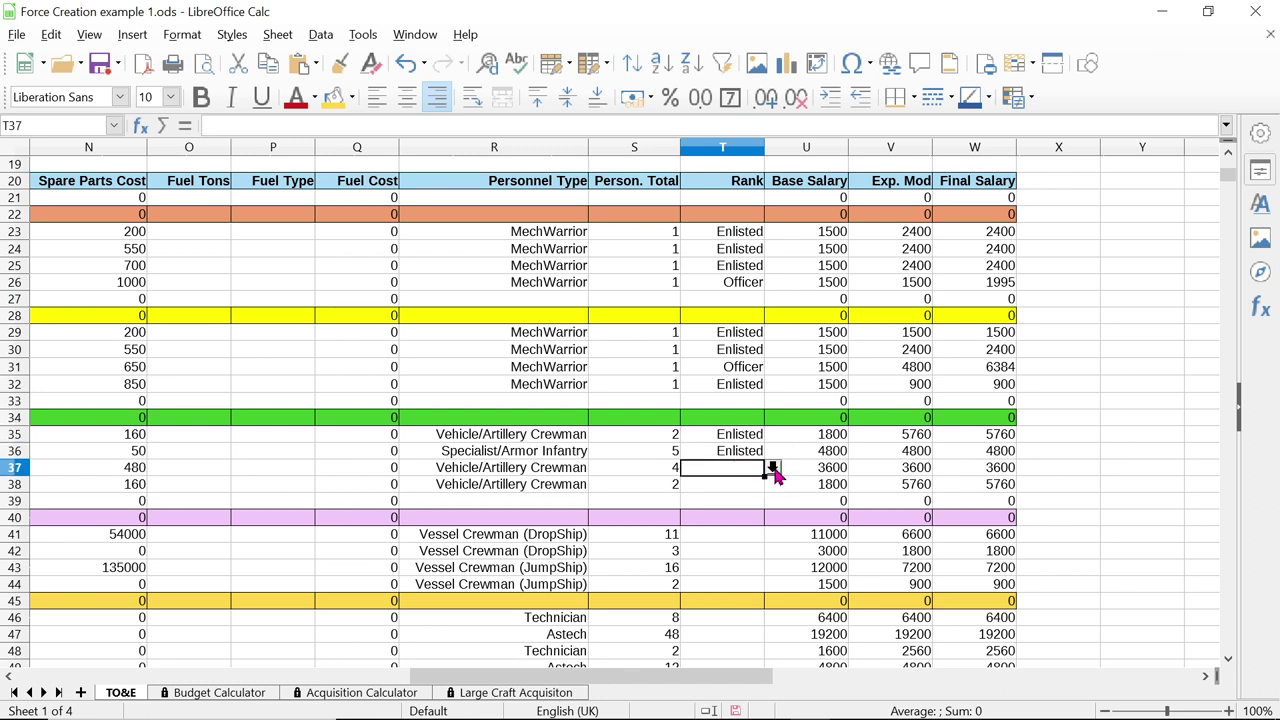
{"action": "left_click", "coordinate": [775, 475]}
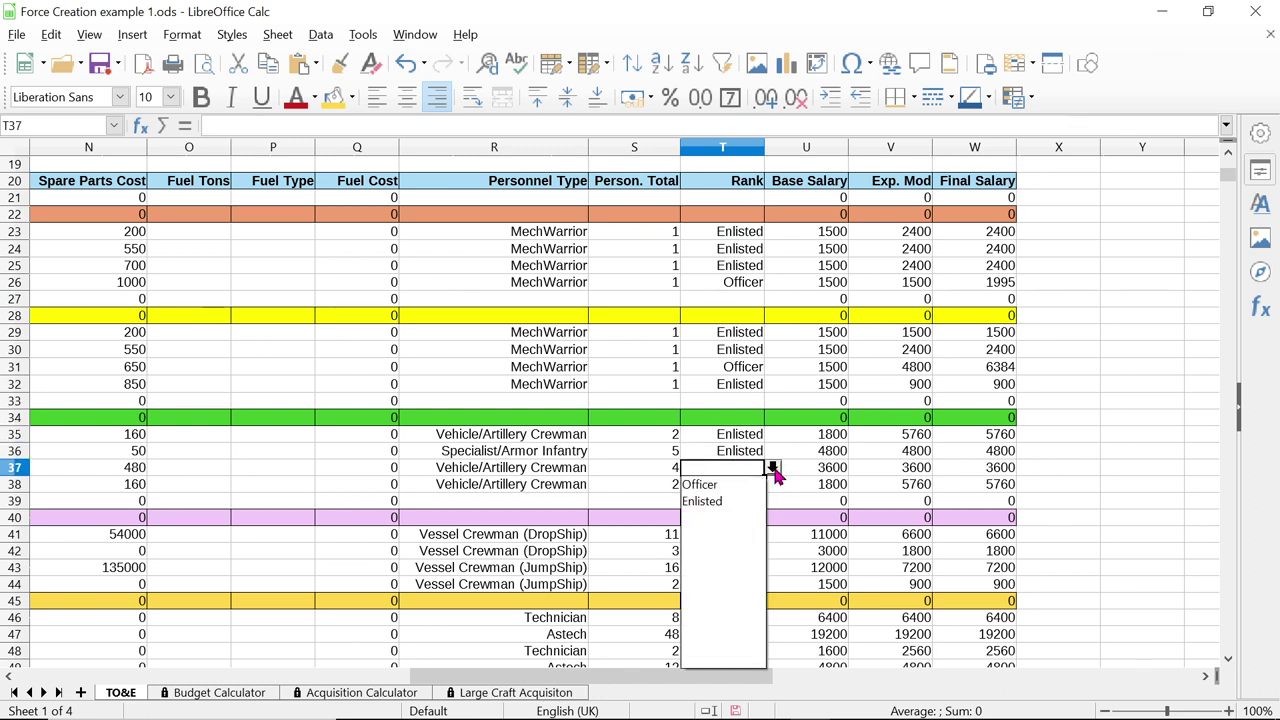
{"action": "left_click", "coordinate": [735, 505]}
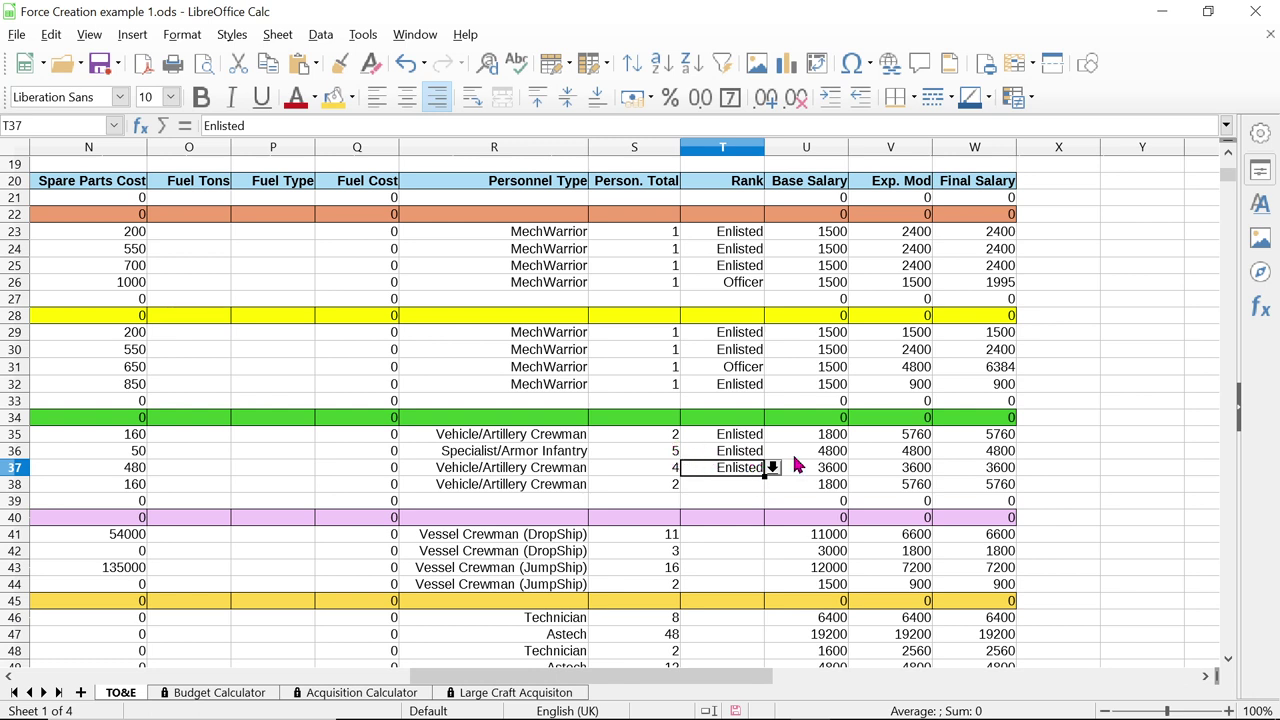
Split the last Security Lance crew by entering a personnel total of 1 in both S38 and S39
{"action": "left_click", "coordinate": [676, 487]}
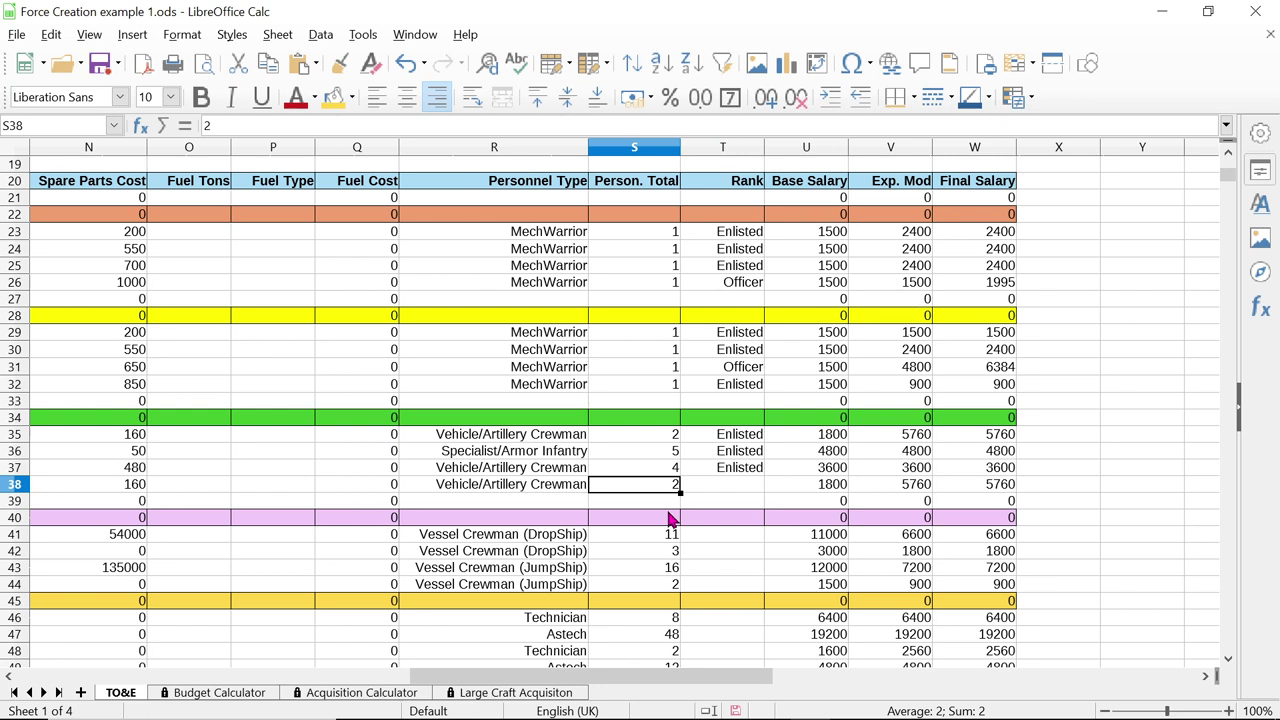
{"action": "type", "text": "1"}
{"action": "key", "text": "Return"}
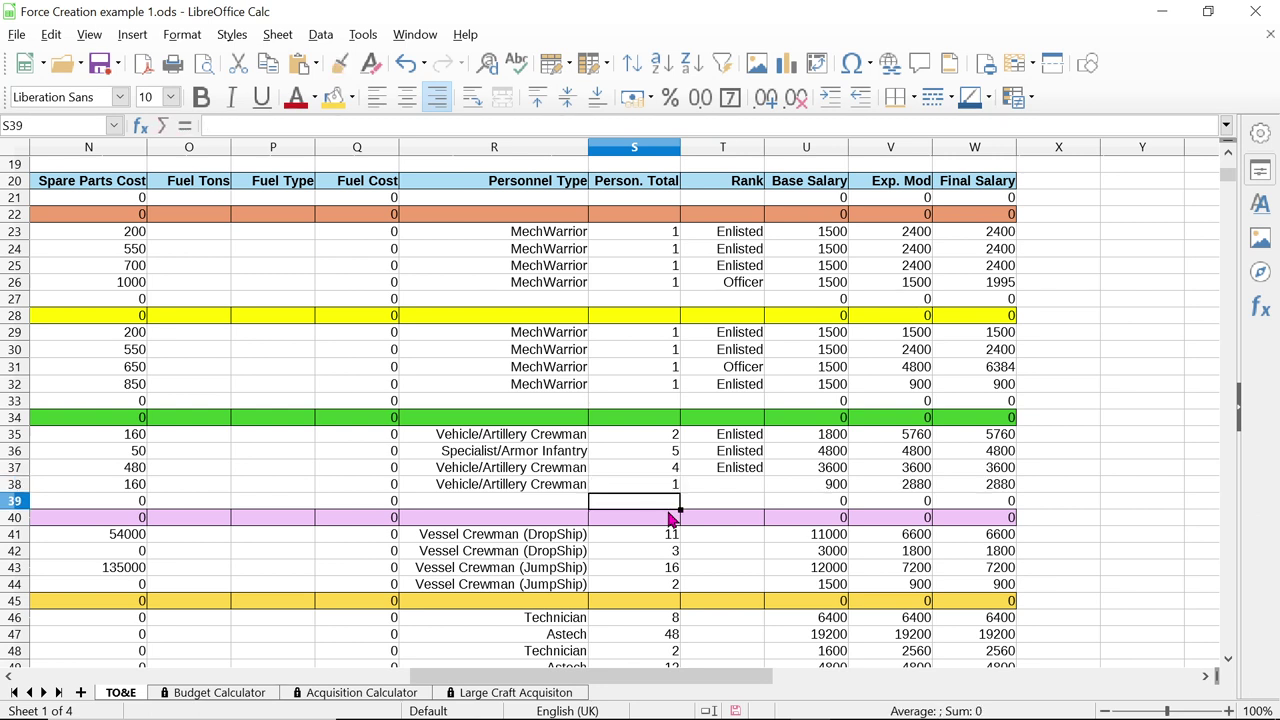
{"action": "type", "text": "1"}
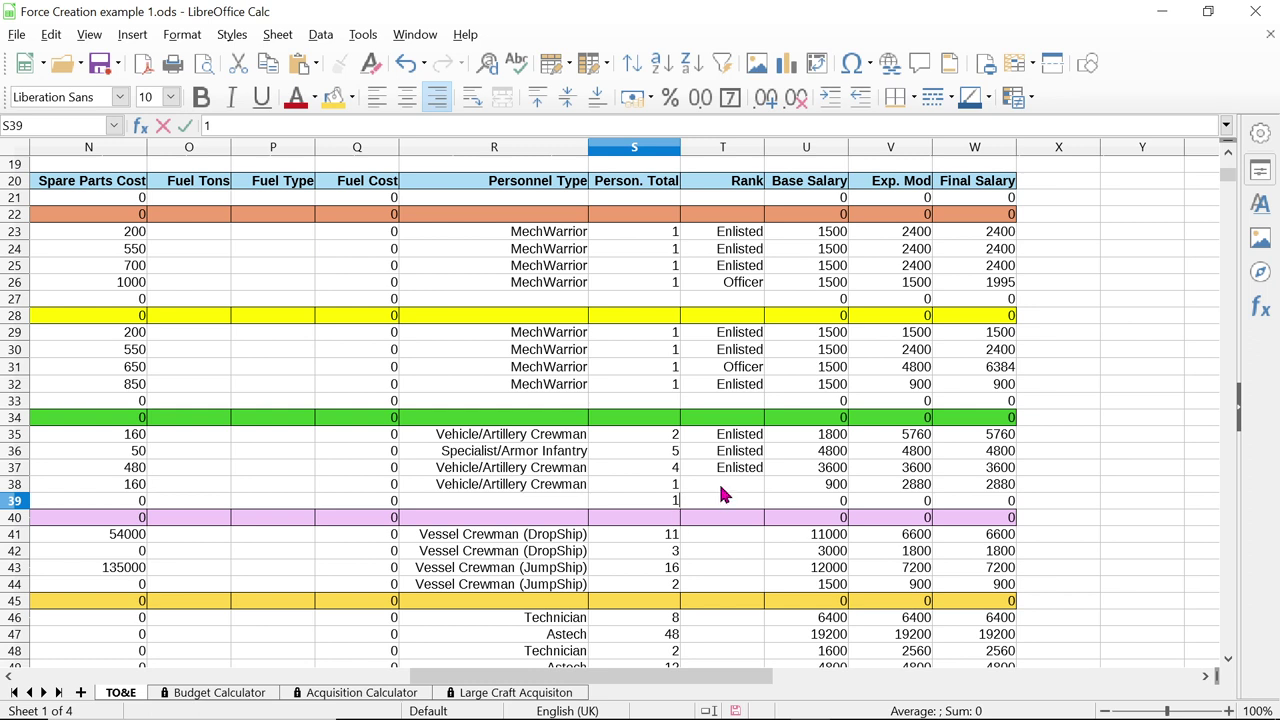
Set the Rank of the split Security Lance crew to Enlisted in T38 and Officer in T39
{"action": "left_click", "coordinate": [721, 487]}
{"action": "left_click", "coordinate": [772, 484]}
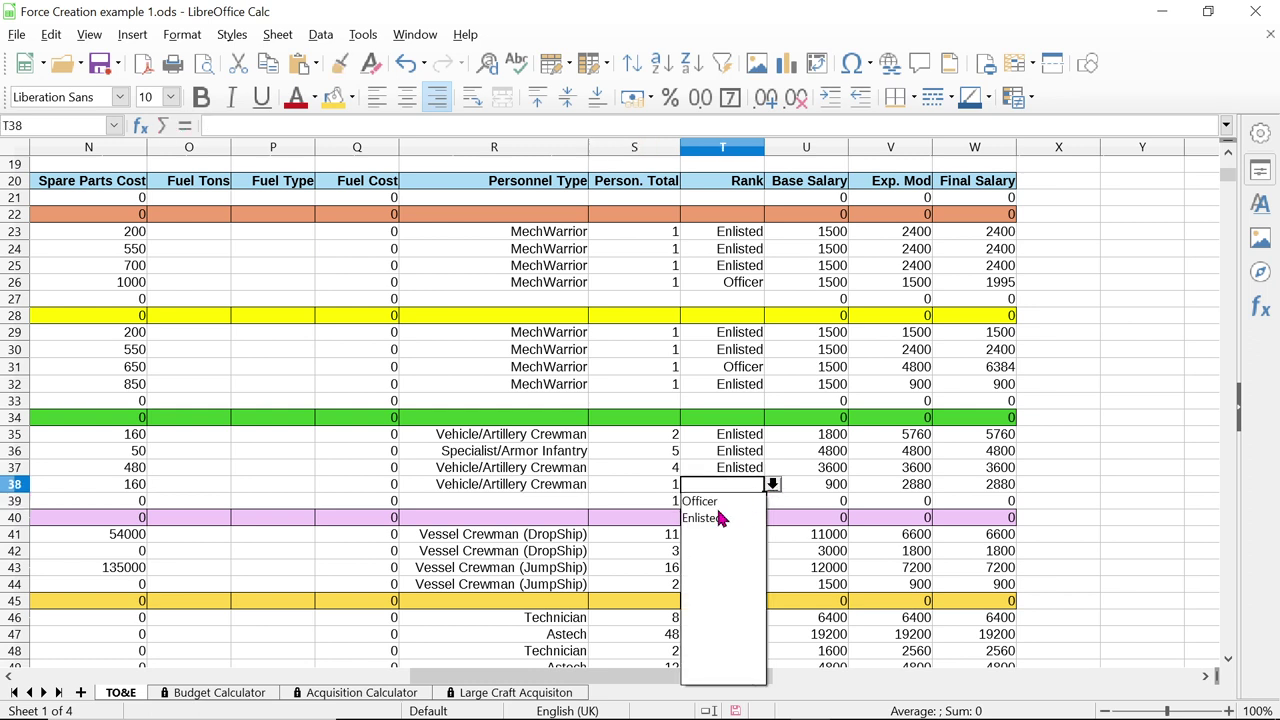
{"action": "left_click", "coordinate": [719, 518]}
{"action": "left_click", "coordinate": [735, 504]}
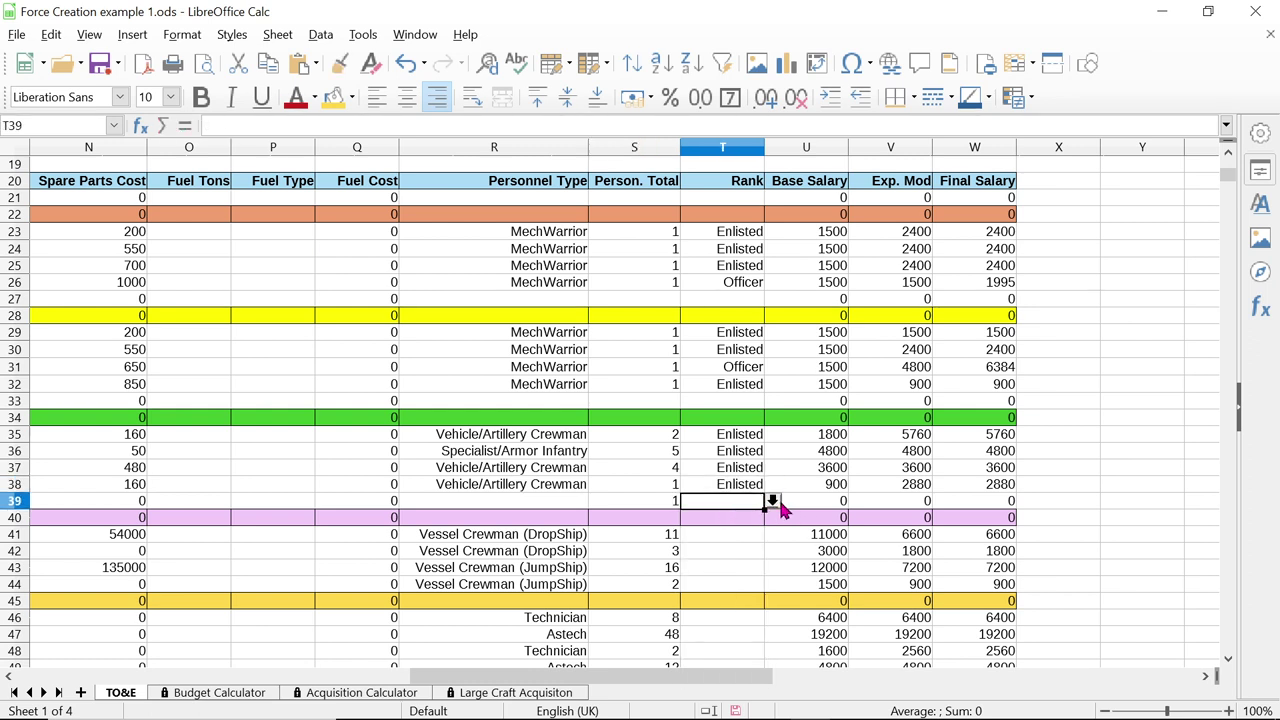
{"action": "left_click", "coordinate": [776, 505]}
{"action": "left_click", "coordinate": [720, 521]}
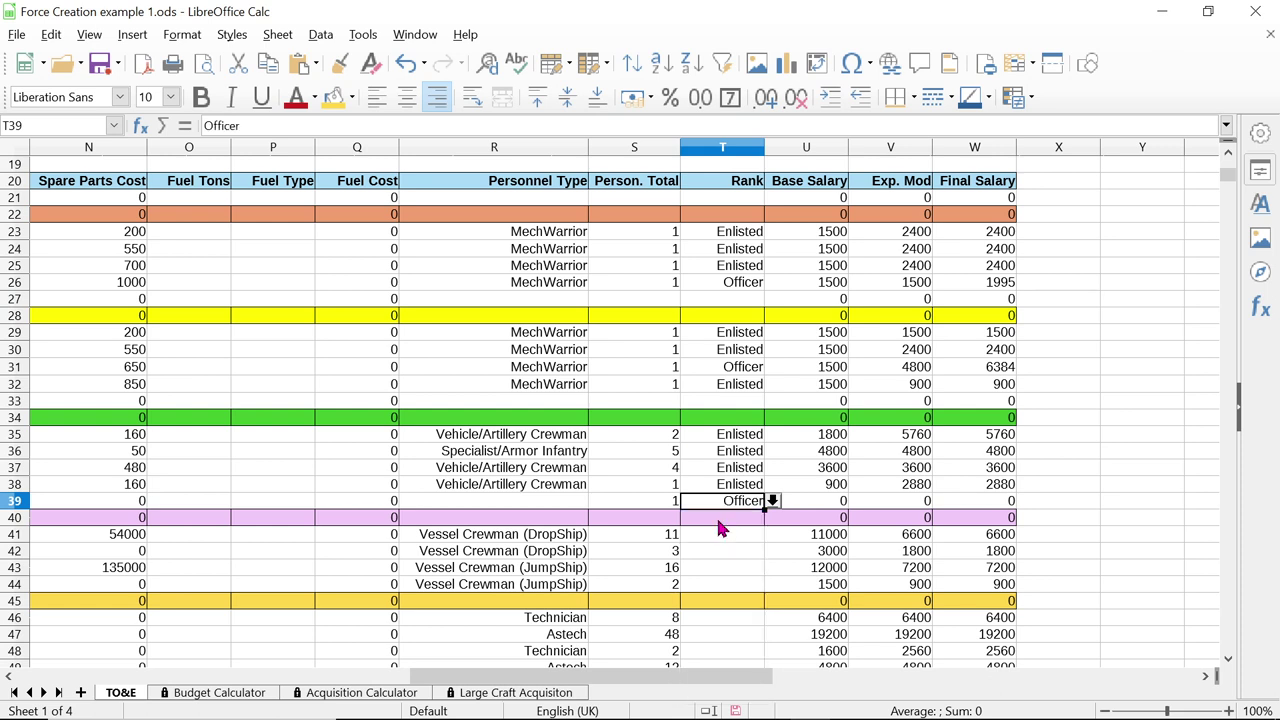
{"action": "left_click", "coordinate": [651, 520]}
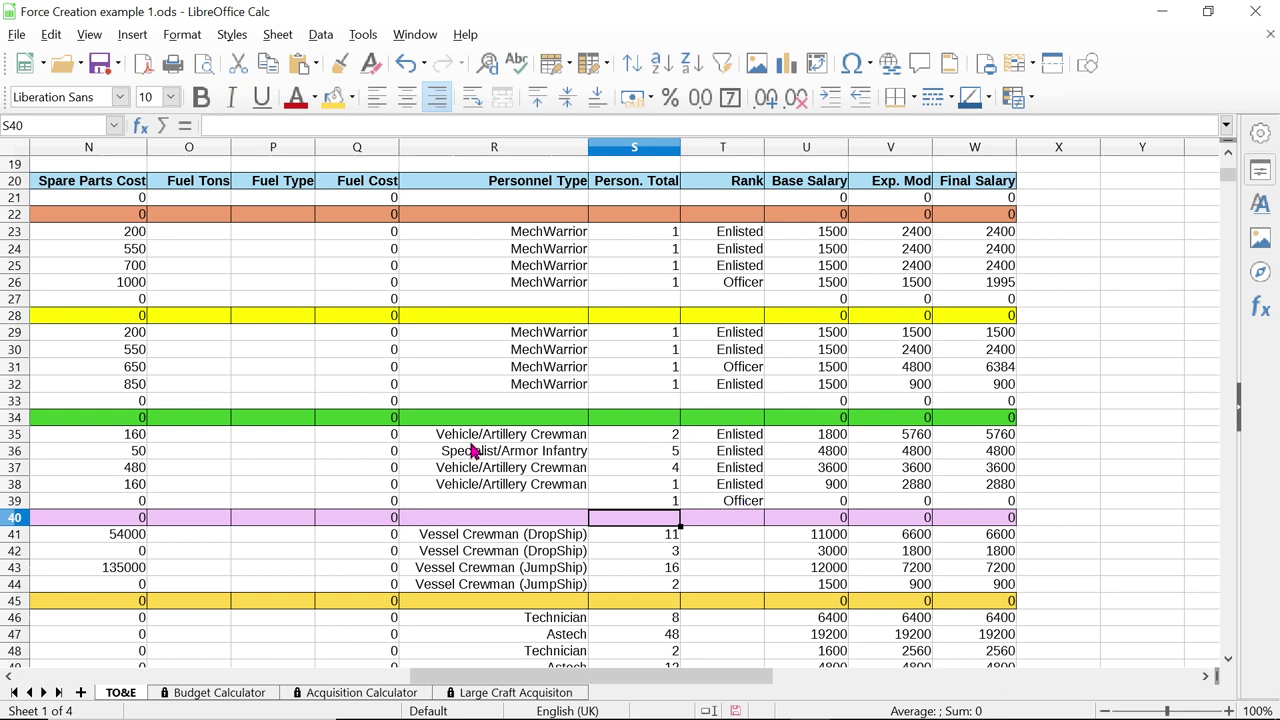
{"action": "left_click", "coordinate": [750, 453]}
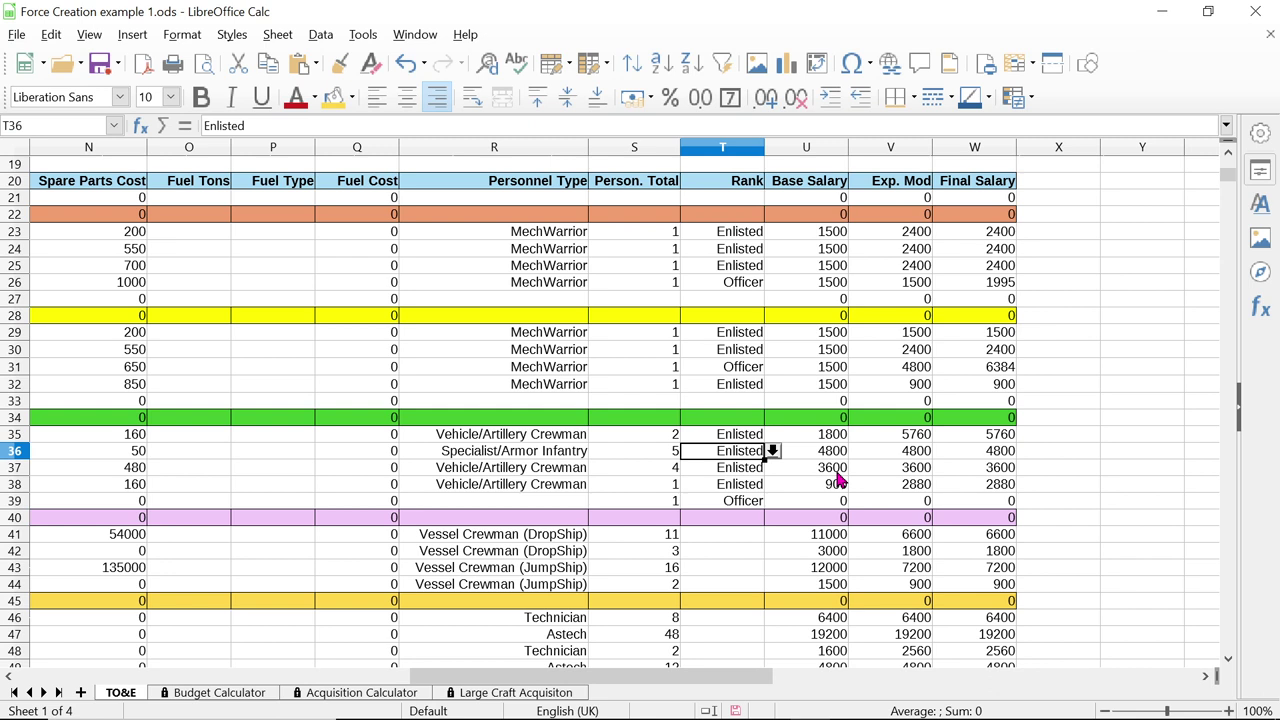
Set the Rank of the DropShip vessel crewmen to Enlisted in T41 and Officer in T42
{"action": "left_click", "coordinate": [733, 540]}
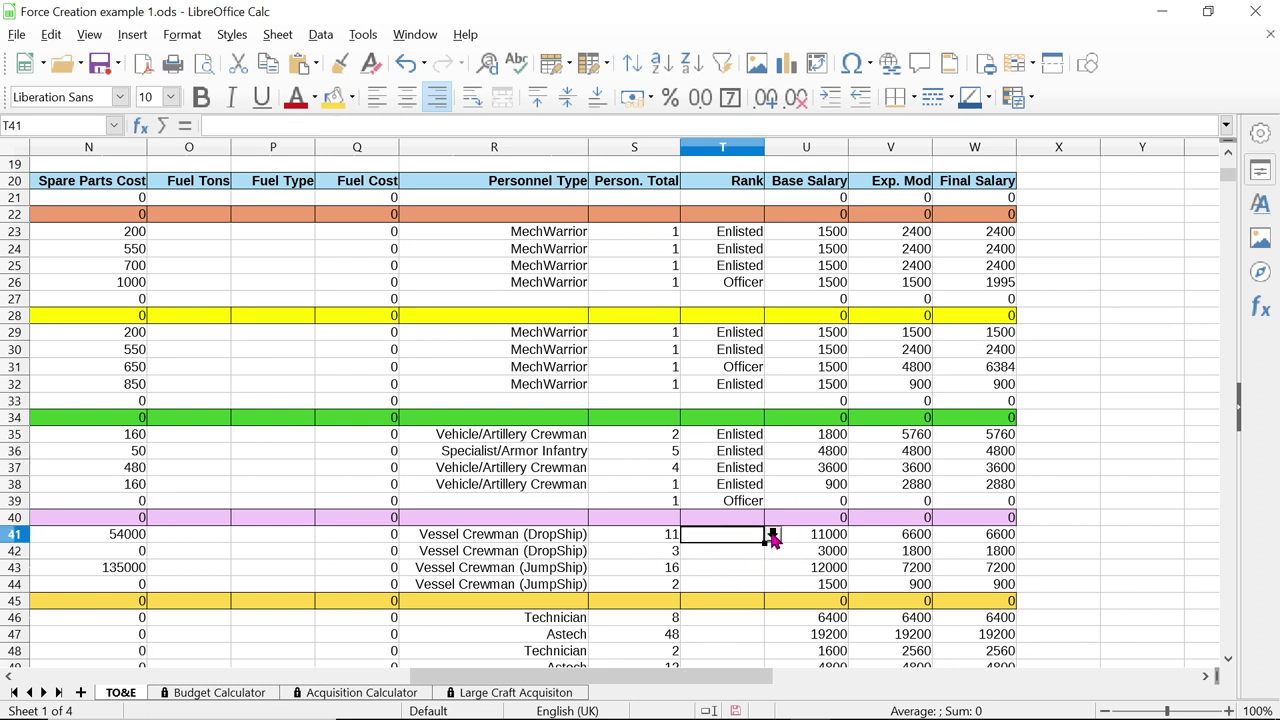
{"action": "left_click", "coordinate": [772, 537]}
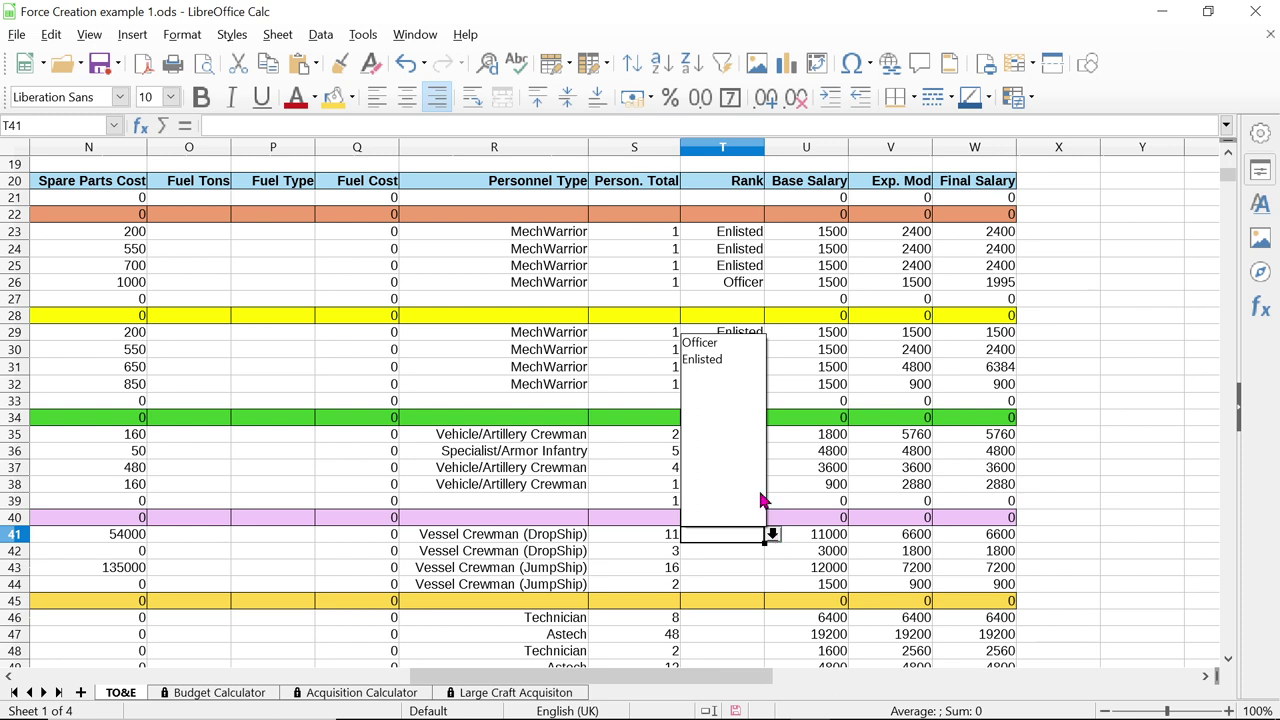
{"action": "left_click", "coordinate": [742, 360]}
{"action": "left_click", "coordinate": [752, 555]}
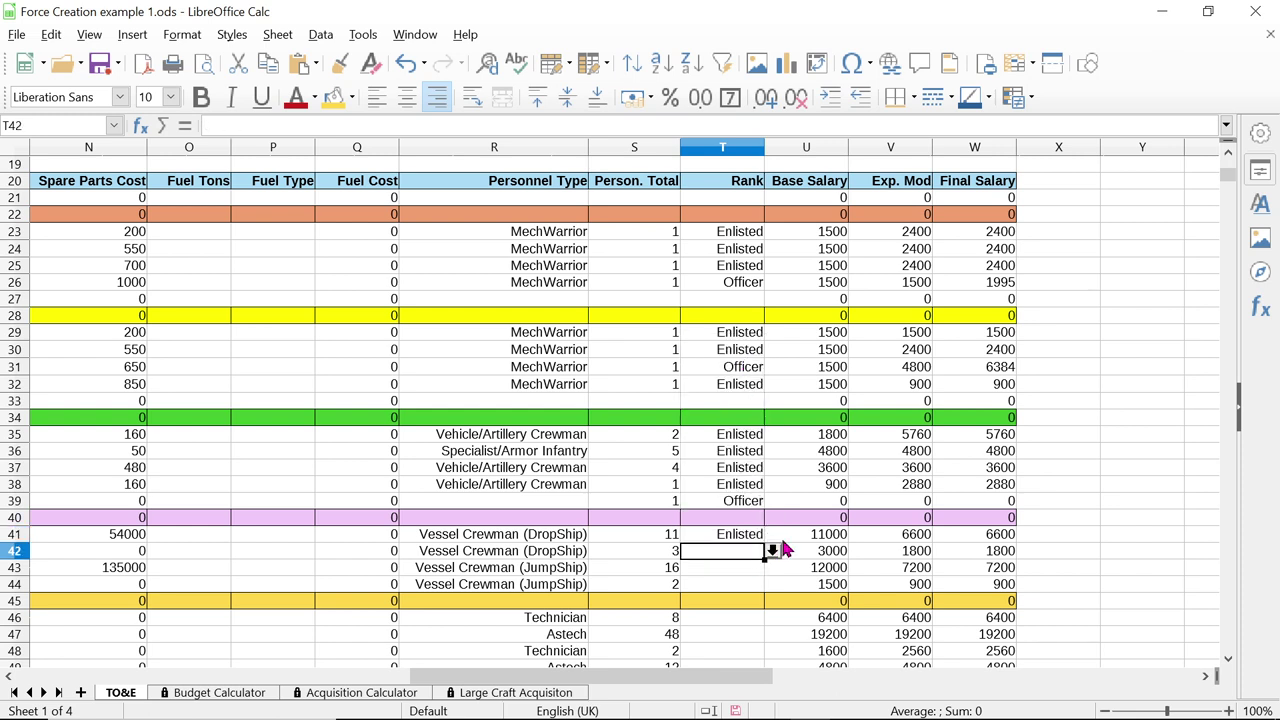
{"action": "left_click", "coordinate": [772, 551]}
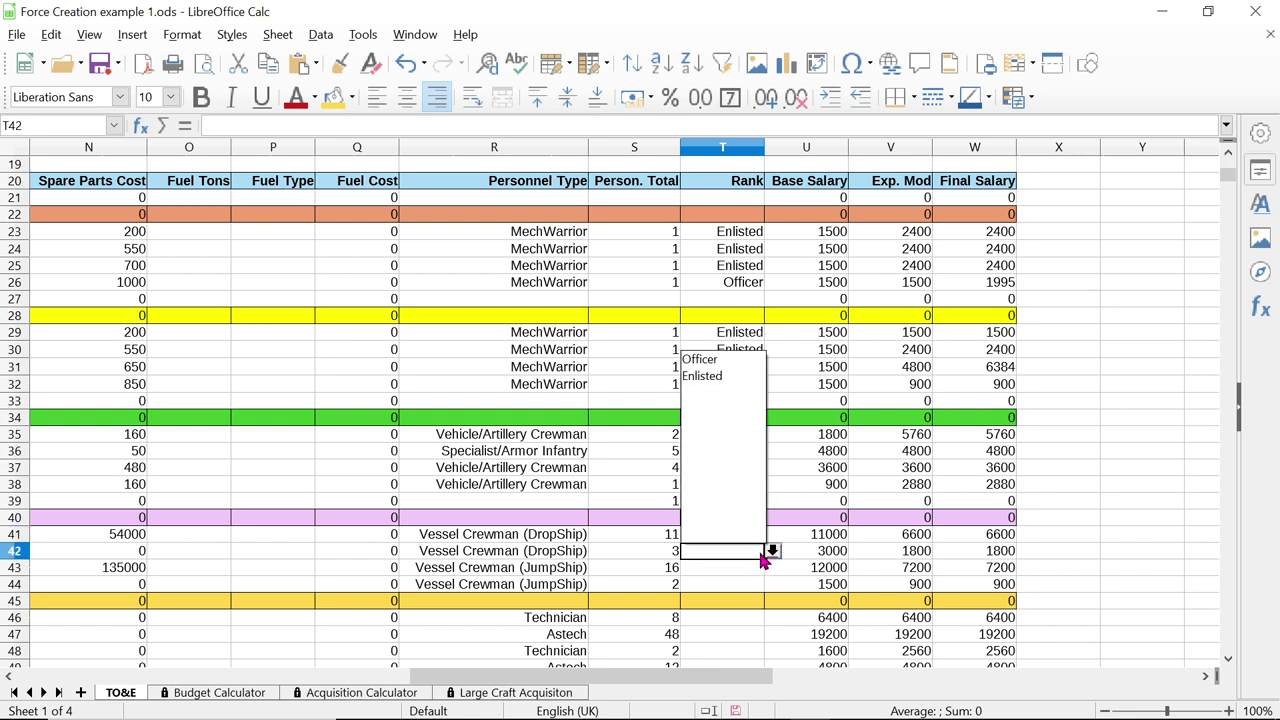
{"action": "left_click", "coordinate": [722, 360]}
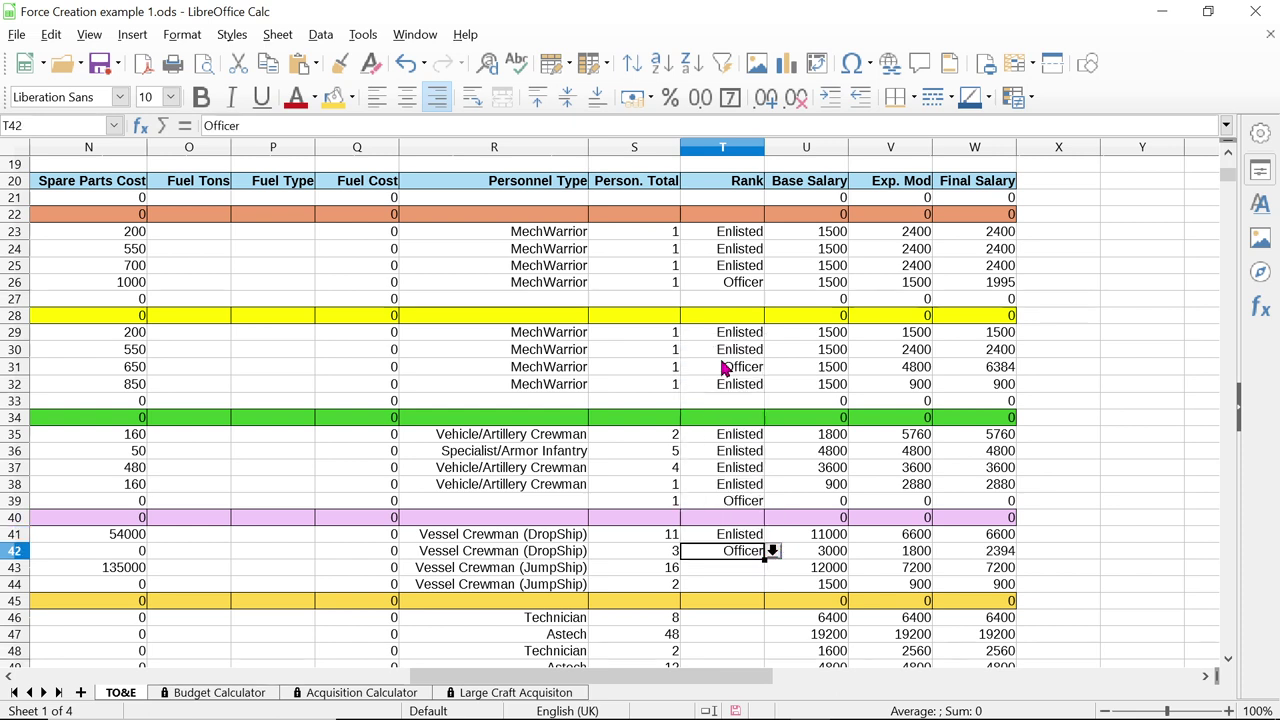
Set the Rank of the JumpShip vessel crewmen to Enlisted in T43 and Officer in T44
{"action": "left_click", "coordinate": [729, 567]}
{"action": "left_click", "coordinate": [773, 568]}
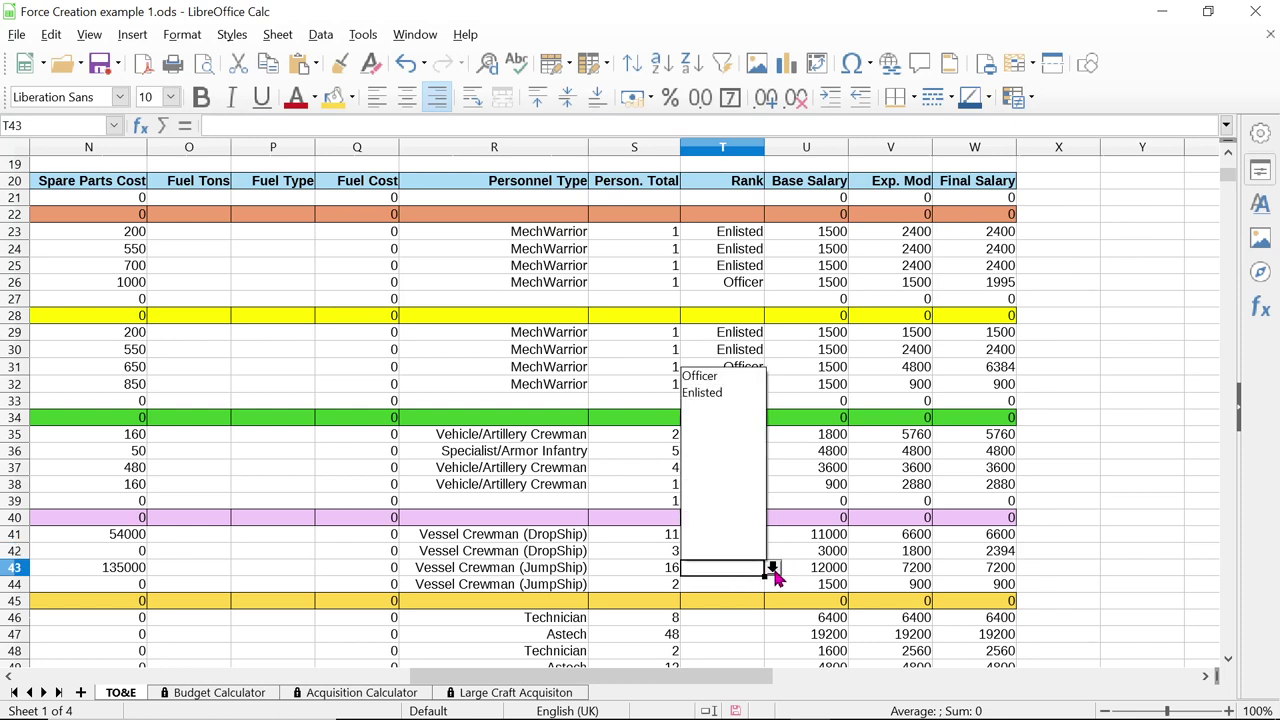
{"action": "left_click", "coordinate": [733, 393]}
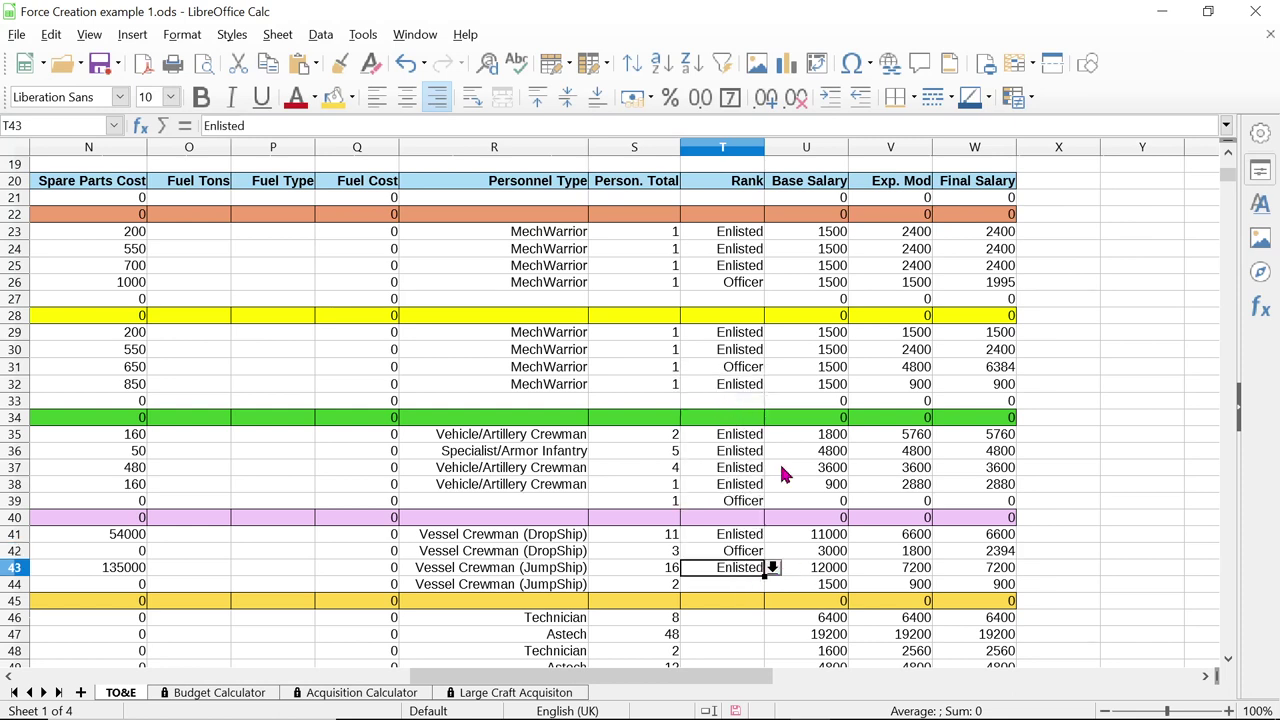
{"action": "left_click", "coordinate": [740, 587]}
{"action": "left_click", "coordinate": [773, 584]}
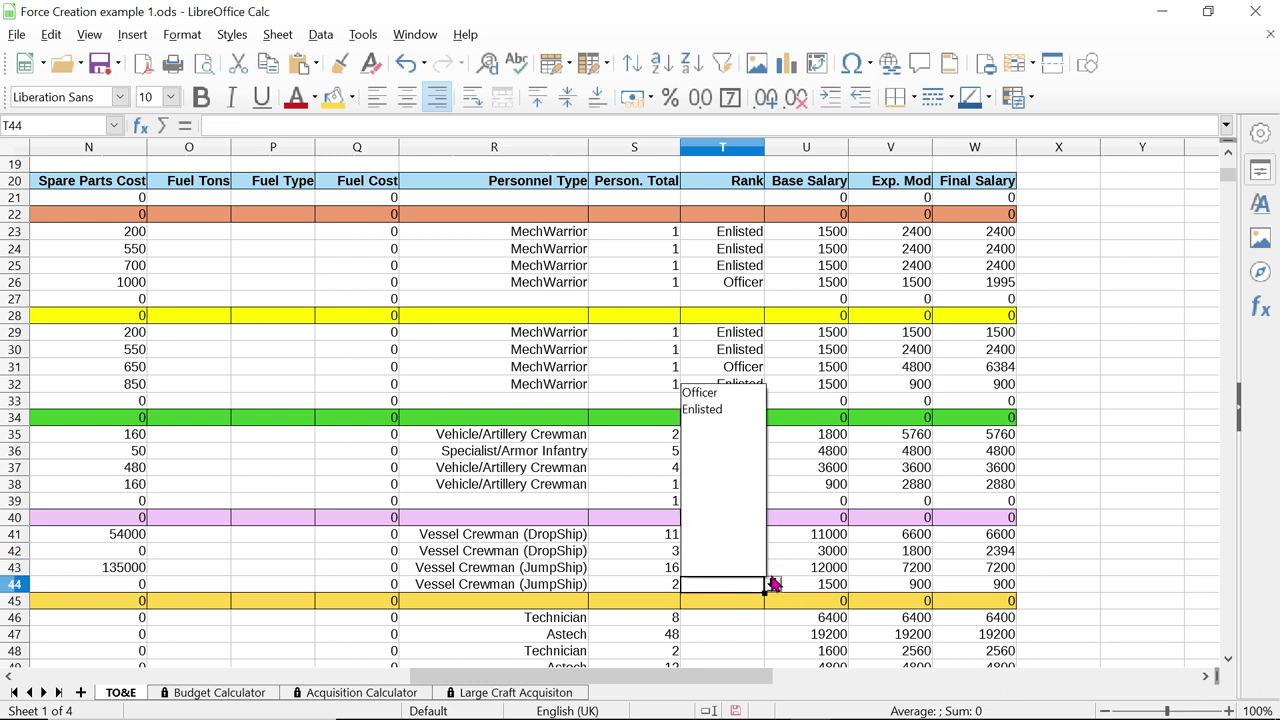
{"action": "left_click", "coordinate": [723, 394]}
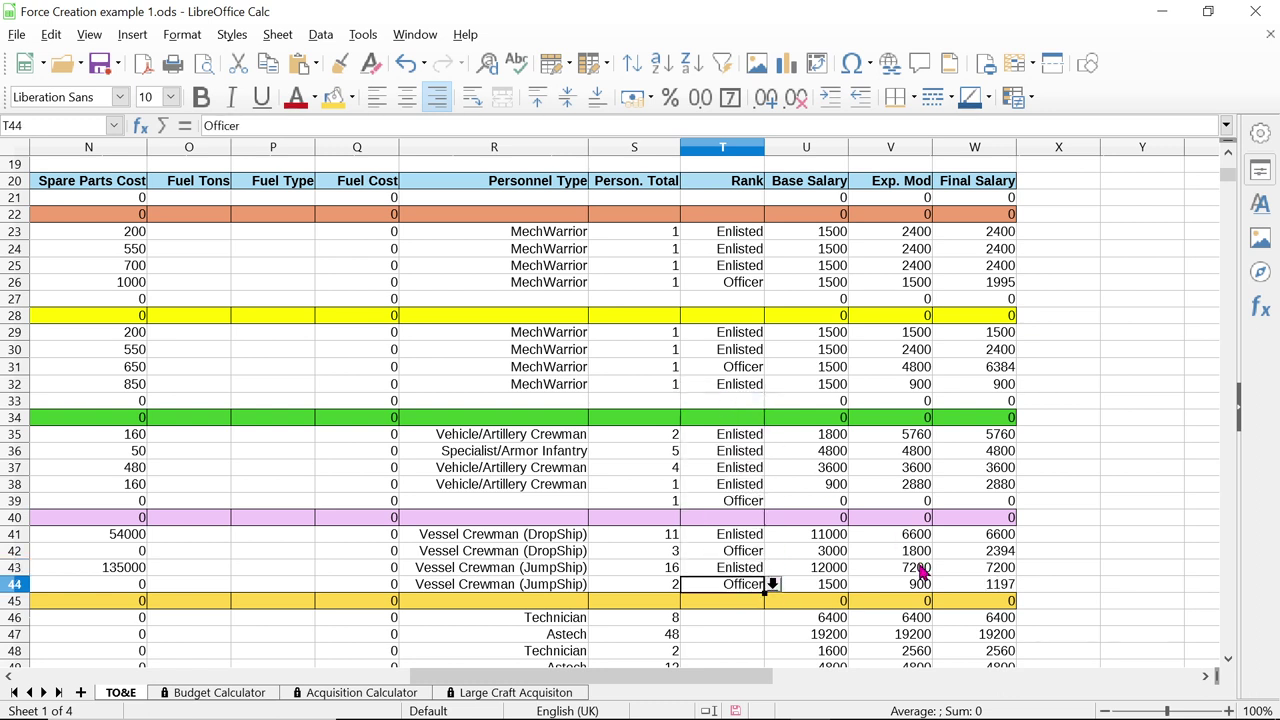
Set the Personnel Type in R52, below the last Astech row, to Administrator
{"action": "scroll", "coordinate": [1040, 520], "scroll_direction": "down", "scroll_amount": 3}
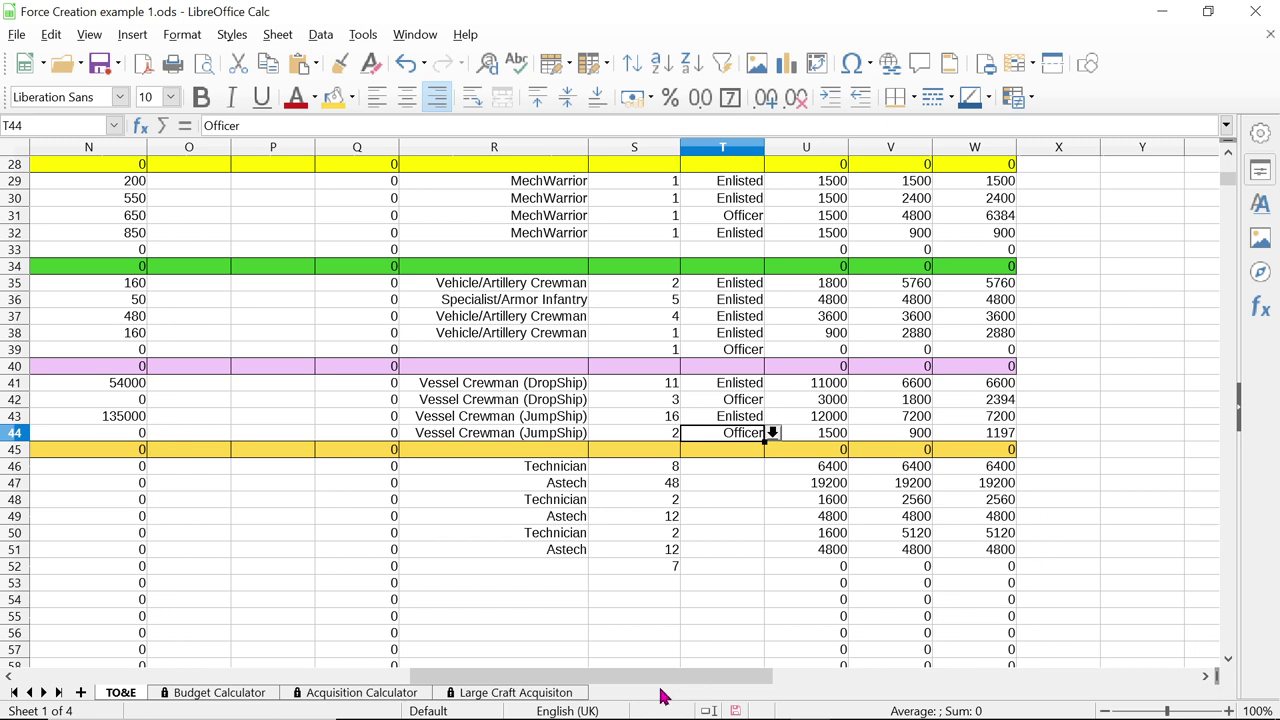
{"action": "left_click_drag", "start_coordinate": [663, 677], "coordinate": [658, 686]}
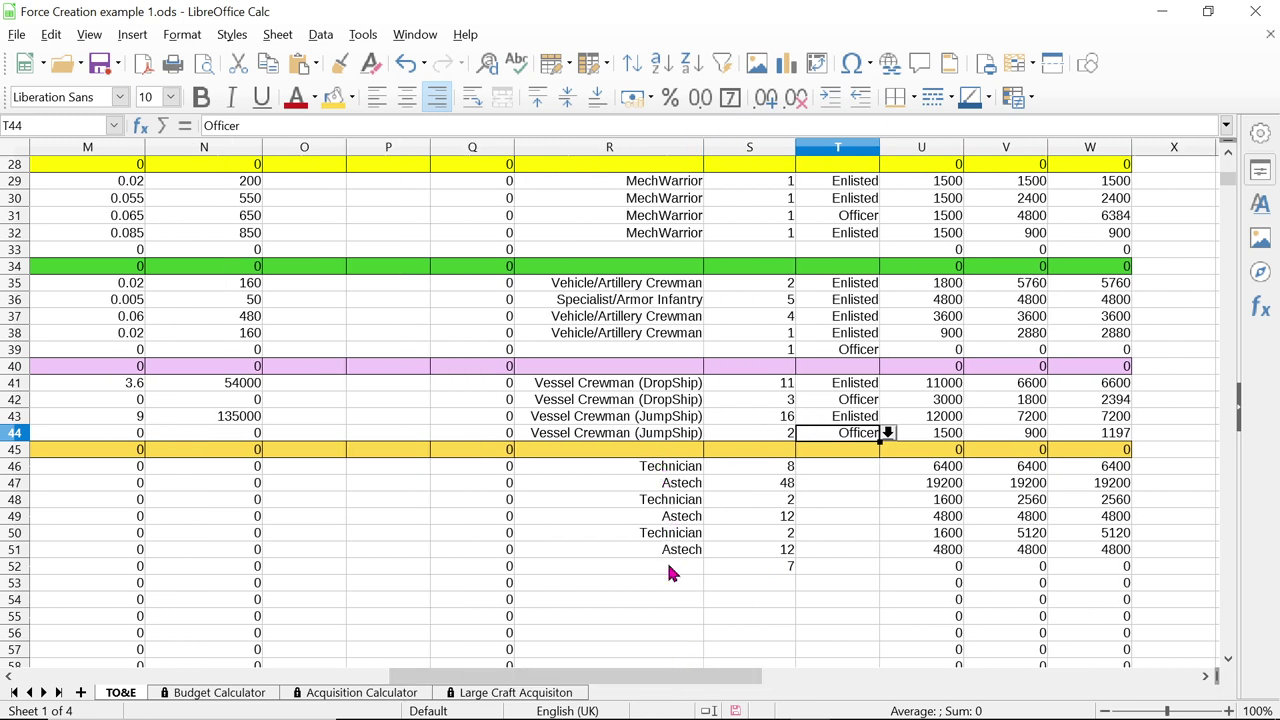
{"action": "scroll", "coordinate": [671, 571], "scroll_direction": "down", "scroll_amount": 1}
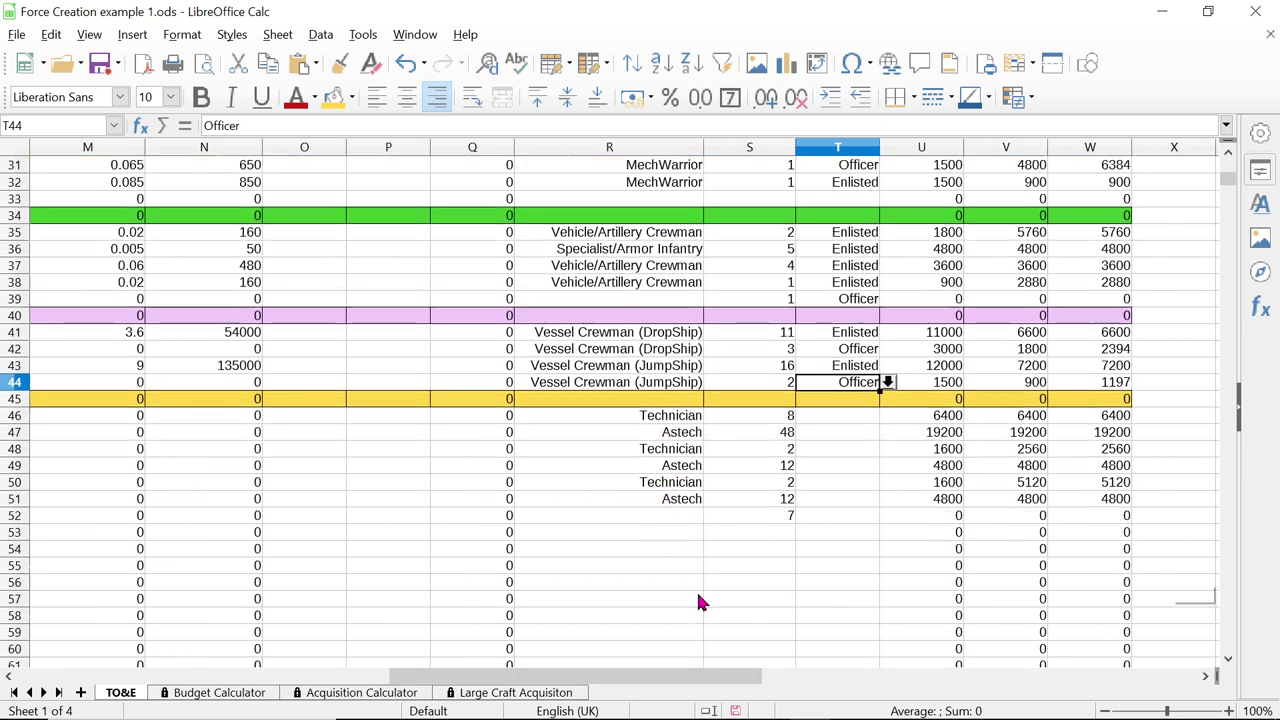
{"action": "left_click", "coordinate": [692, 515]}
{"action": "left_click", "coordinate": [711, 515]}
{"action": "scroll", "coordinate": [629, 650], "scroll_direction": "down", "scroll_amount": 1}
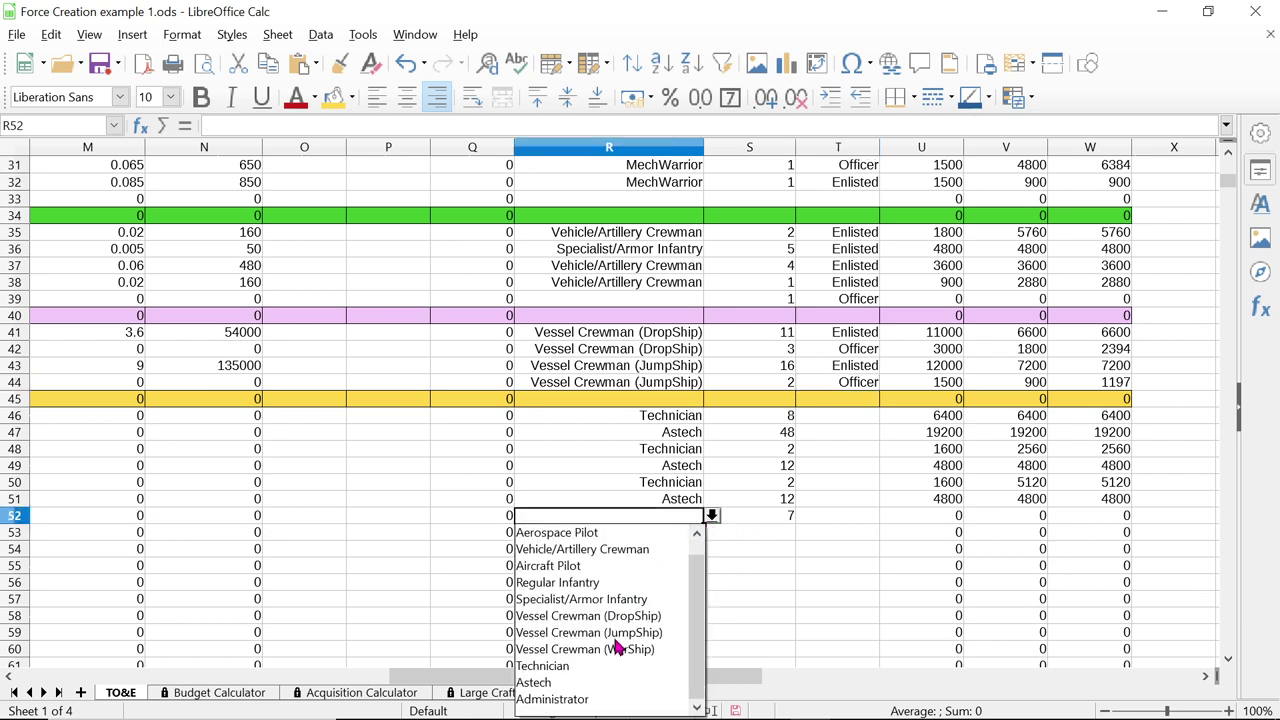
{"action": "left_click", "coordinate": [594, 701]}
{"action": "left_click", "coordinate": [825, 517]}
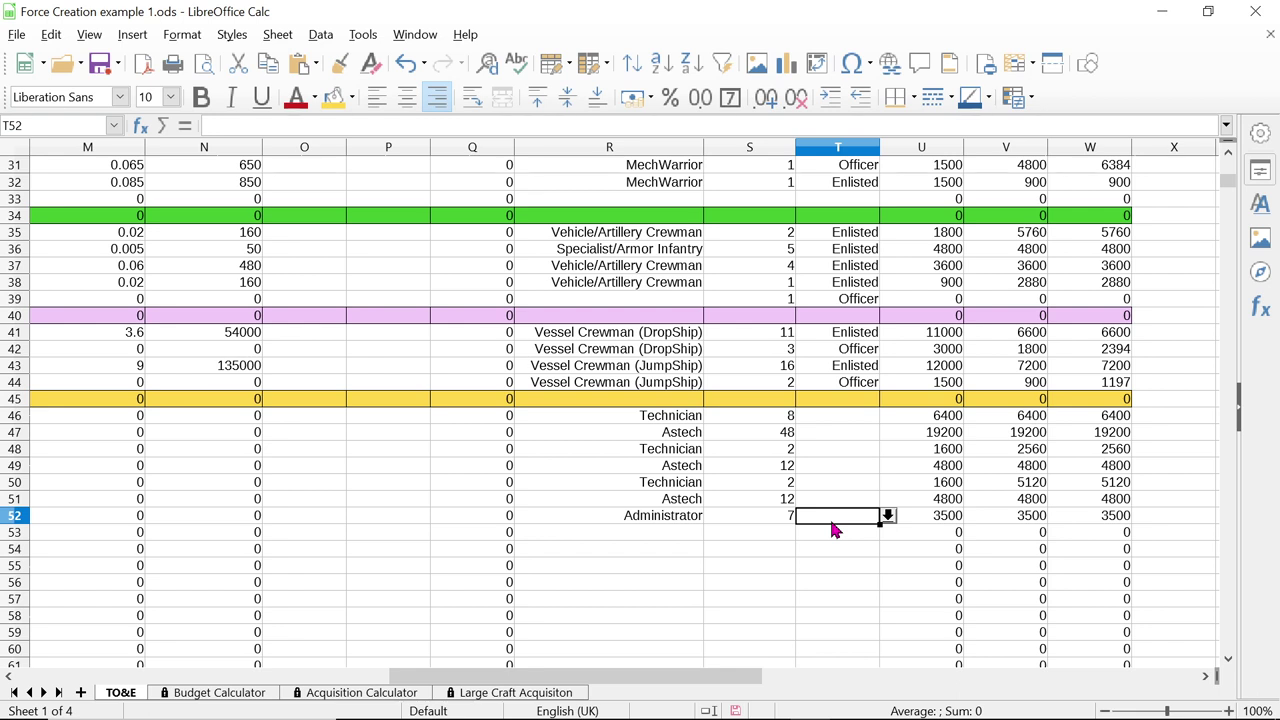
{"action": "left_click", "coordinate": [855, 417]}
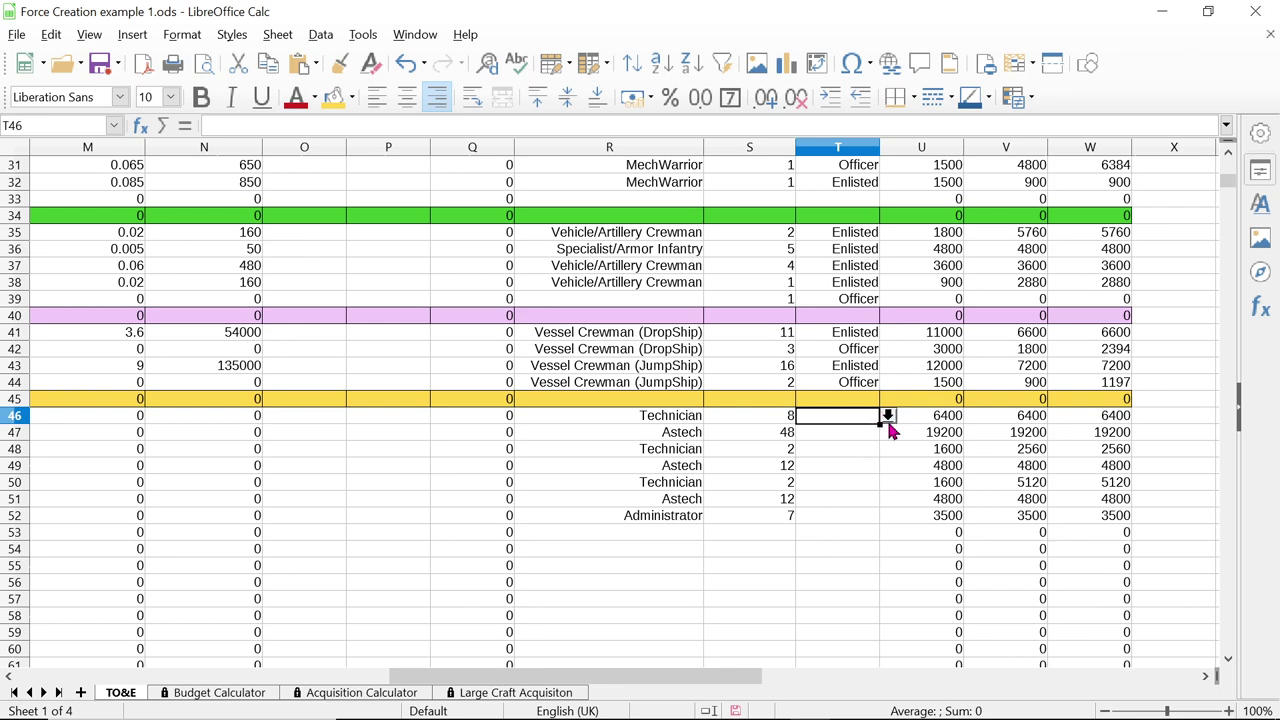
{"action": "scroll", "coordinate": [852, 512], "scroll_direction": "up", "scroll_amount": 3}
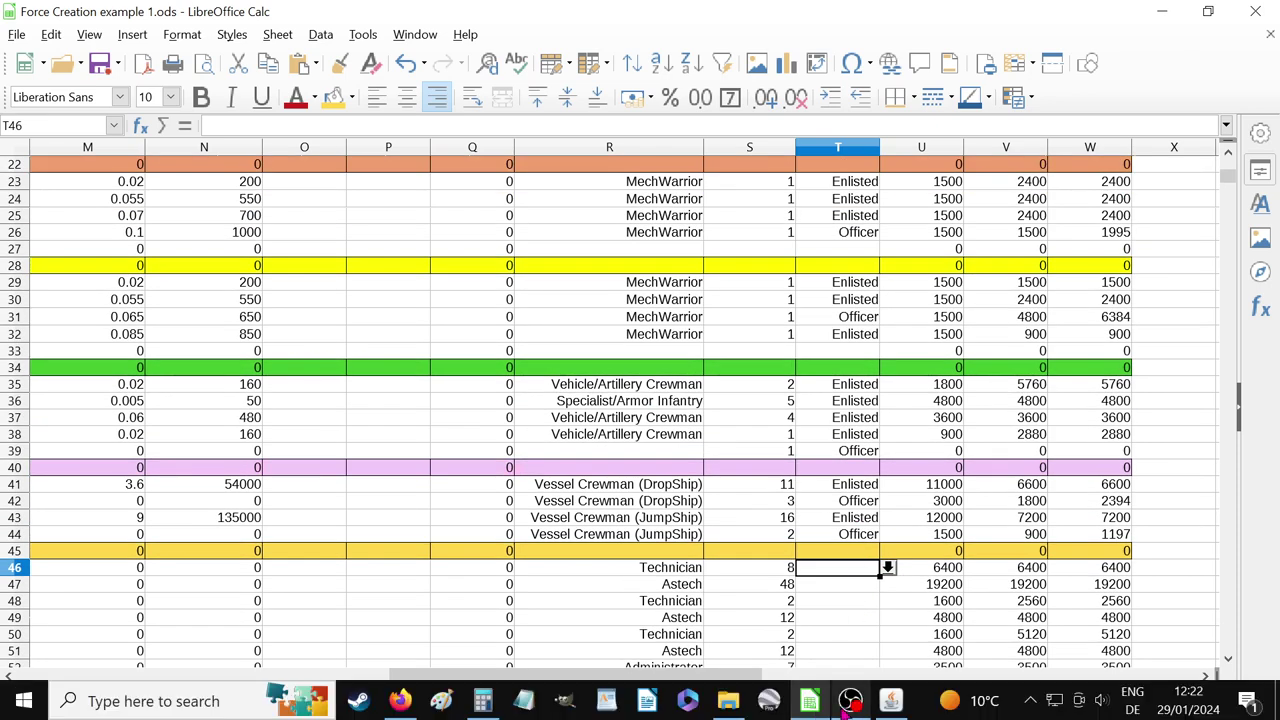
Switch to the Campaign Operations PDF in Firefox and check how the page 22 worksheet assigns officers to crews and support personnel
{"action": "left_click", "coordinate": [400, 703]}
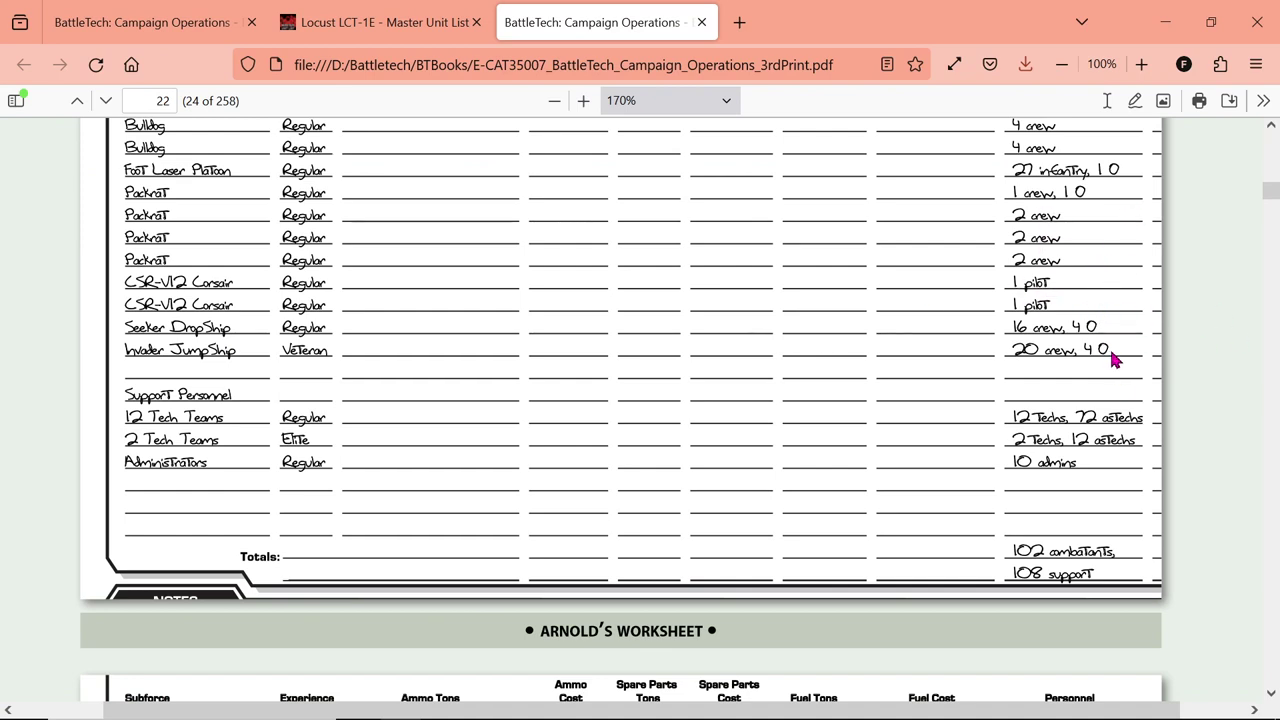
{"action": "scroll", "coordinate": [1100, 335], "scroll_direction": "down", "scroll_amount": 5}
{"action": "scroll", "coordinate": [1096, 333], "scroll_direction": "up", "scroll_amount": 1}
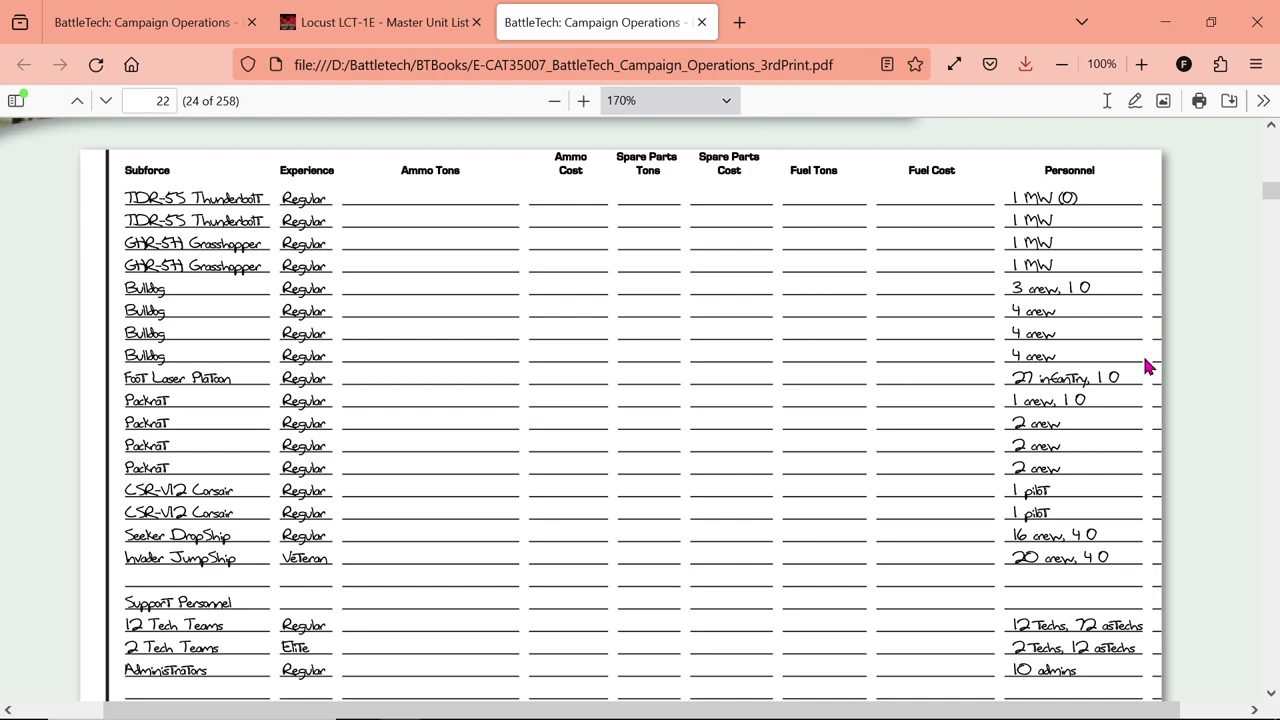
{"action": "scroll", "coordinate": [1147, 367], "scroll_direction": "down", "scroll_amount": 2}
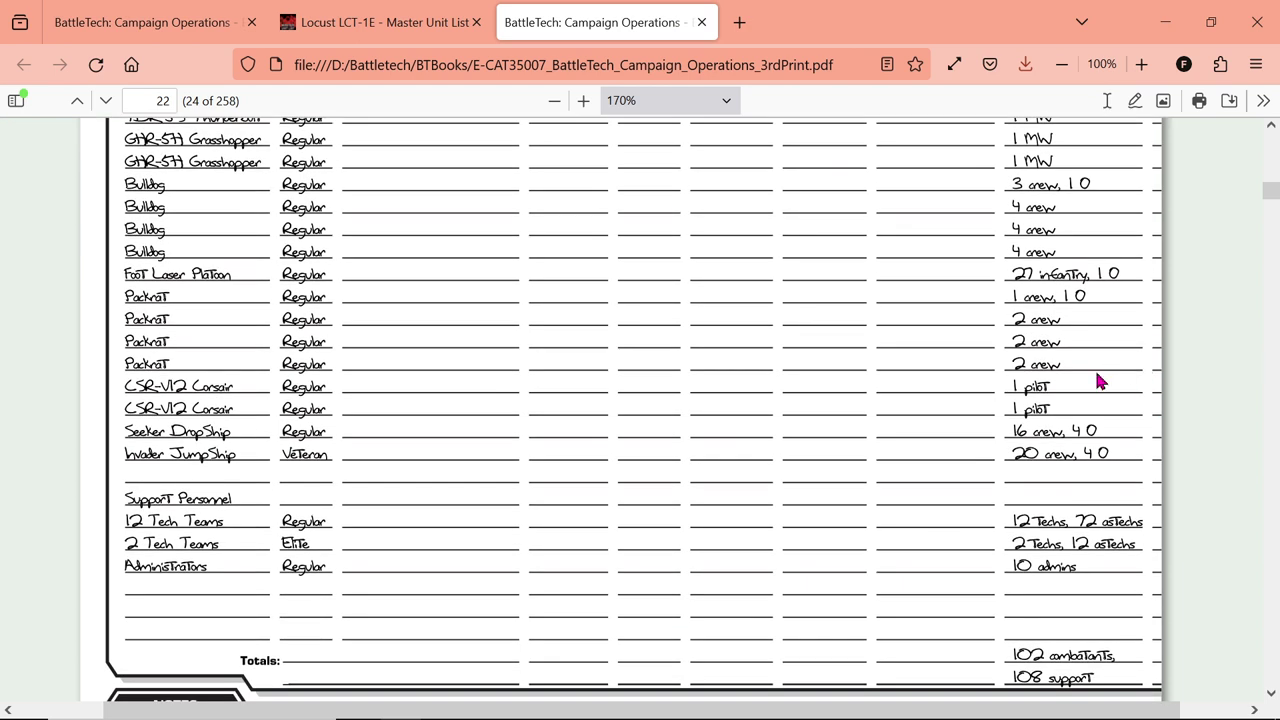
{"action": "scroll", "coordinate": [1097, 381], "scroll_direction": "up", "scroll_amount": 2}
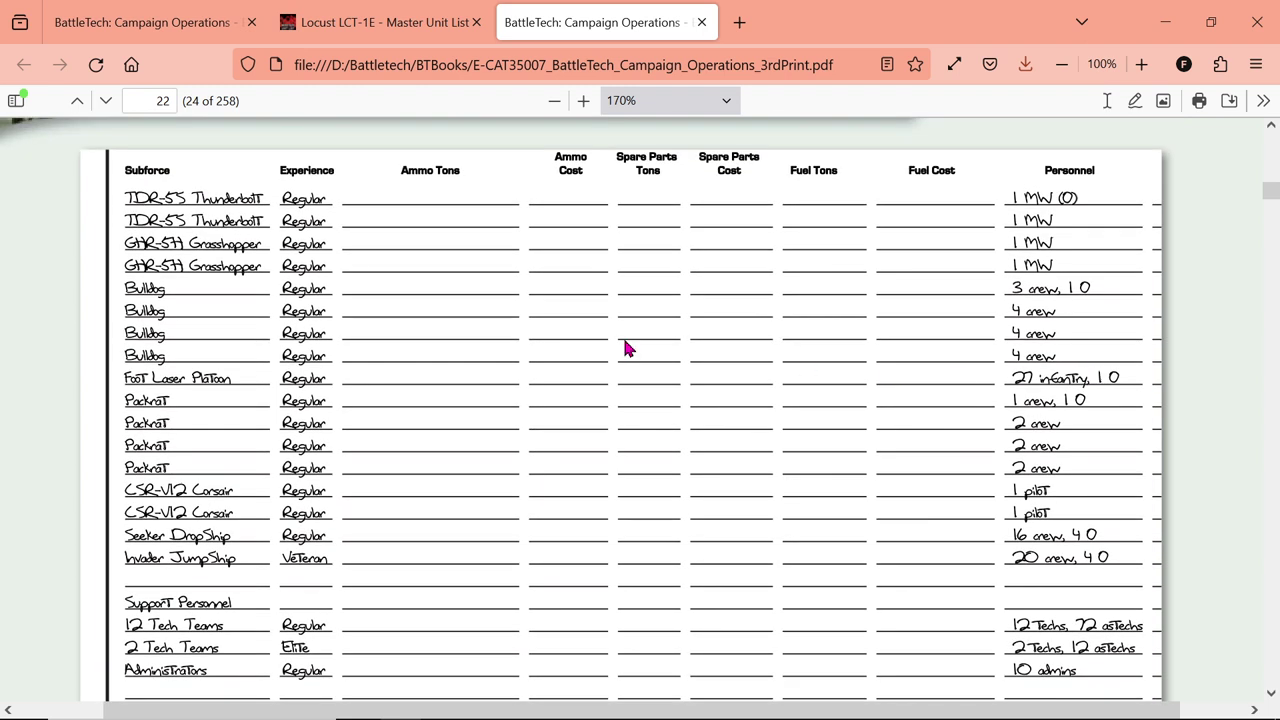
{"action": "mouse_move", "coordinate": [630, 712]}
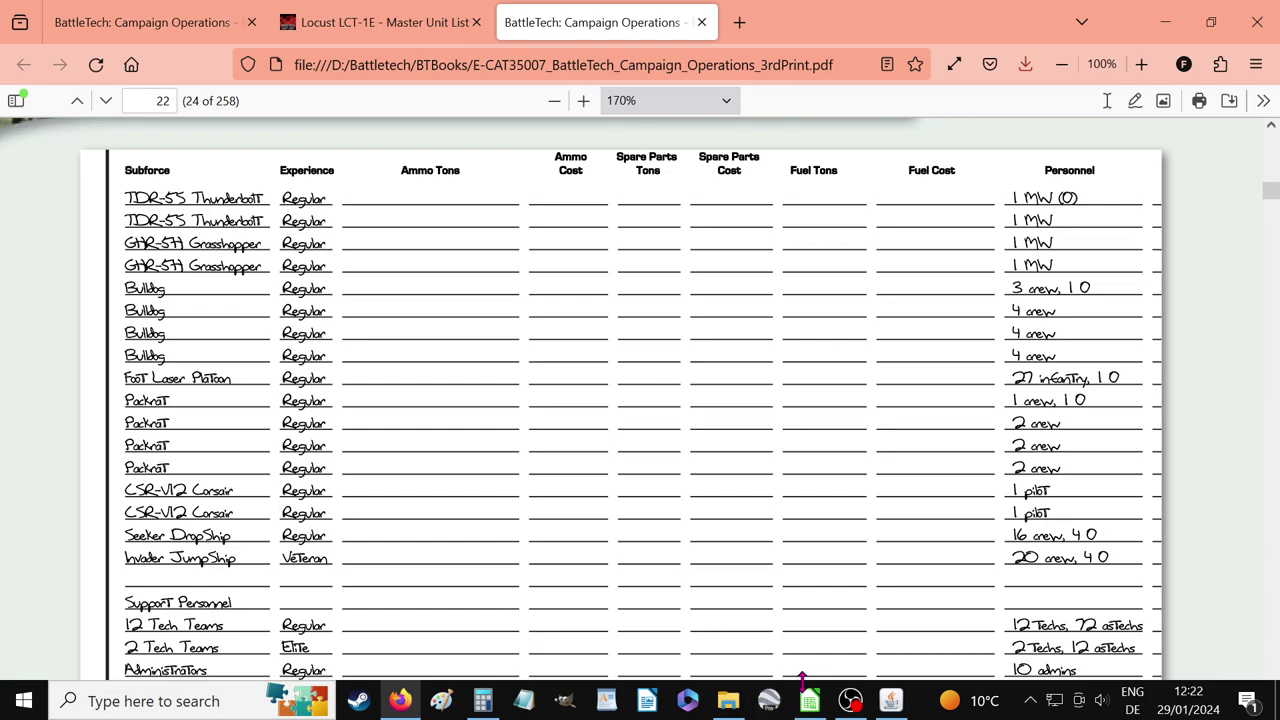
{"action": "left_click", "coordinate": [851, 700]}
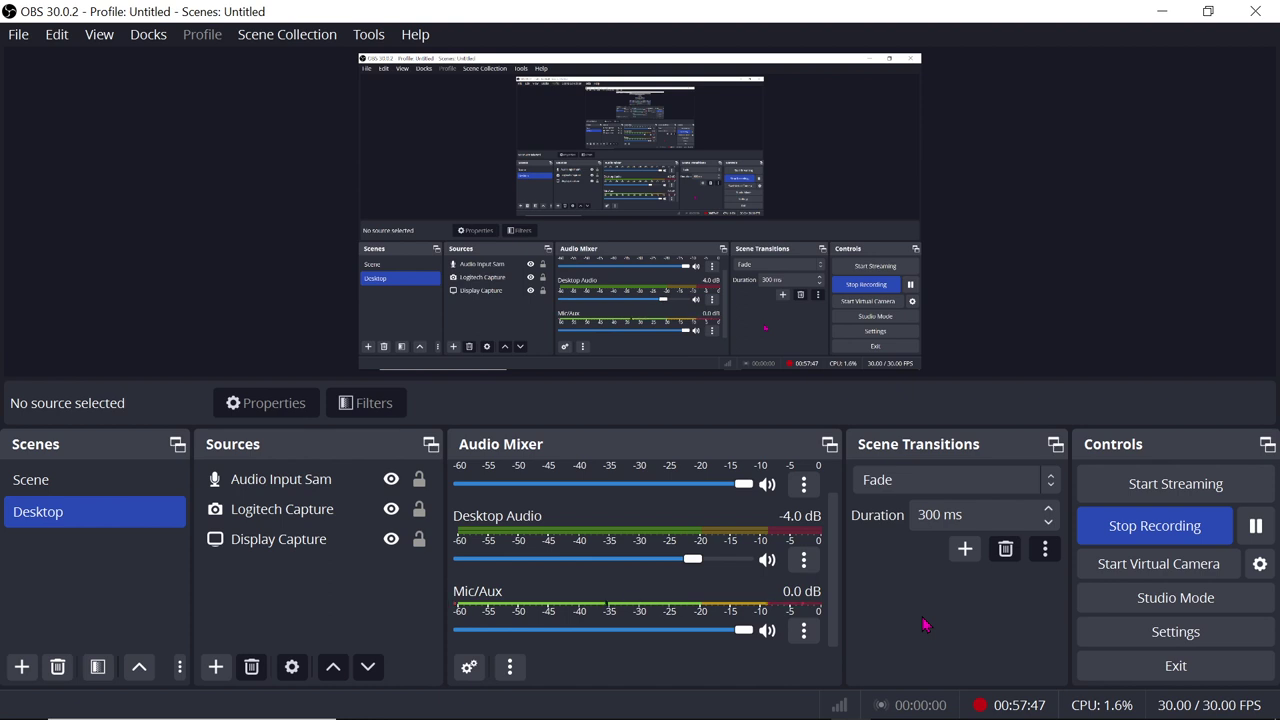
Return to the Campaign Operations PDF in Firefox and examine the worksheet's Personnel column, from the 'Mech crews to the support totals
{"action": "mouse_move", "coordinate": [880, 712]}
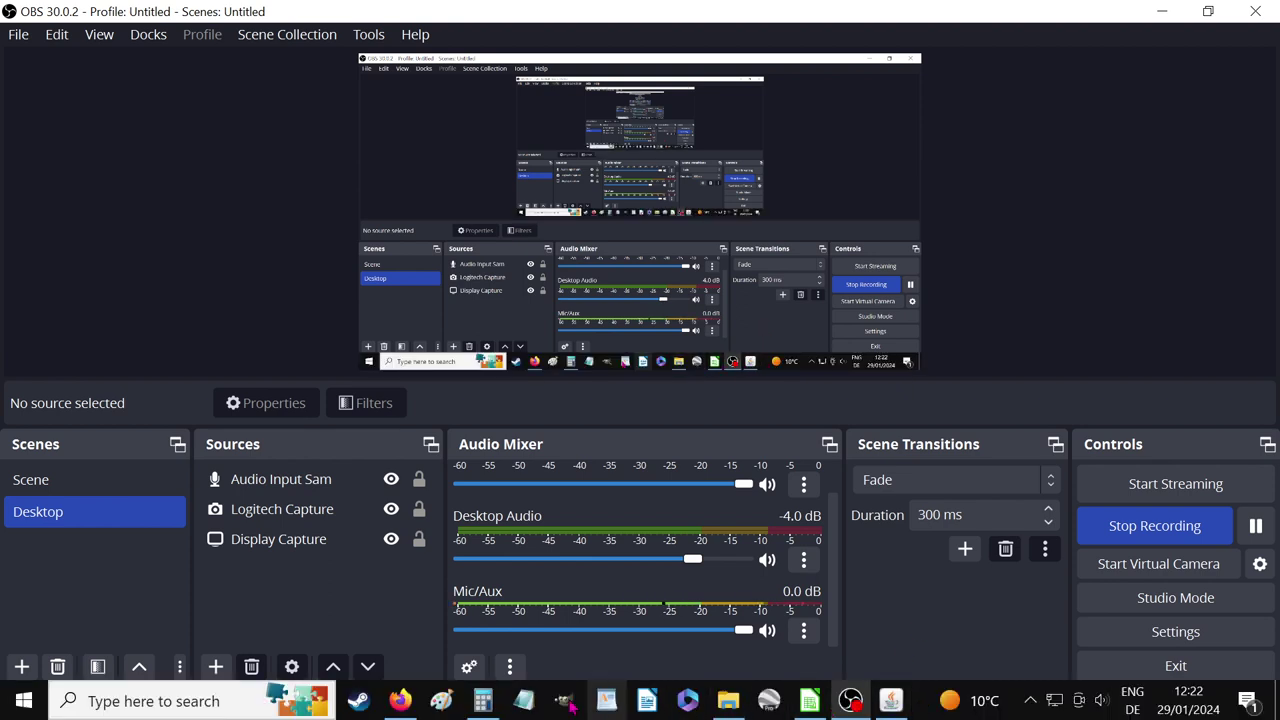
{"action": "left_click", "coordinate": [408, 703]}
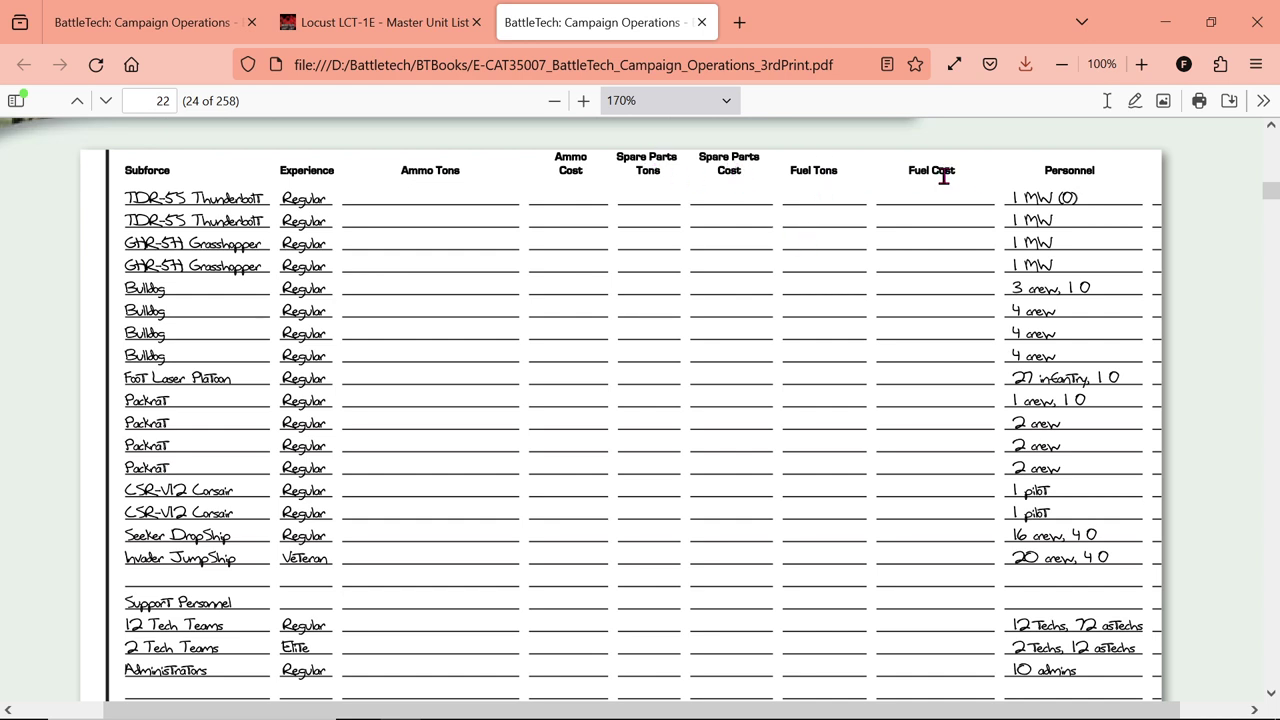
{"action": "scroll", "coordinate": [922, 203], "scroll_direction": "down", "scroll_amount": 3}
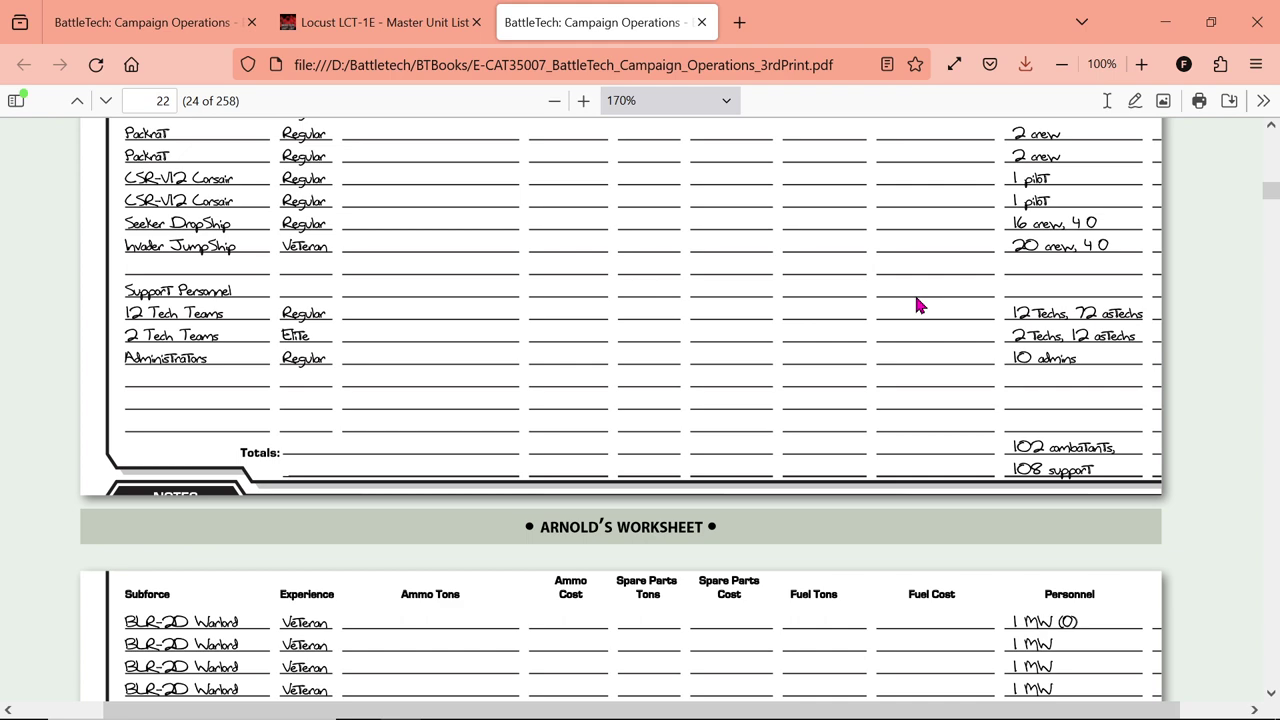
{"action": "scroll", "coordinate": [919, 305], "scroll_direction": "up", "scroll_amount": 4}
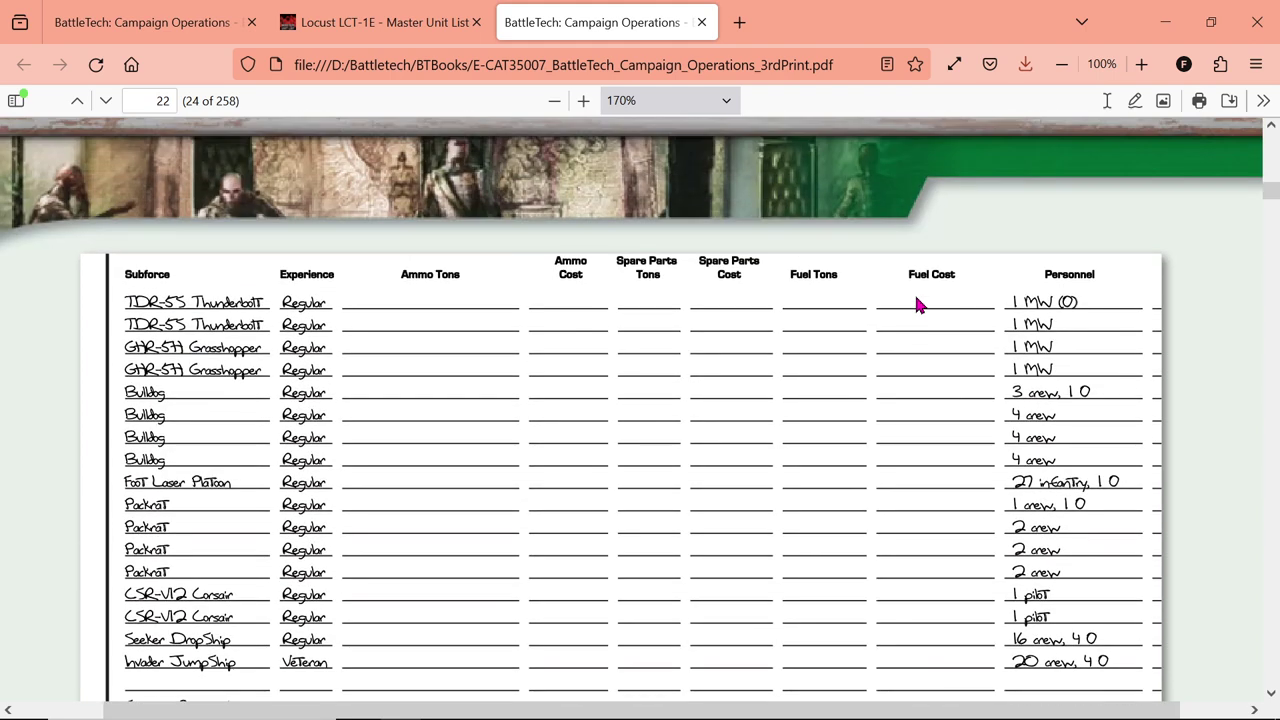
{"action": "scroll", "coordinate": [919, 305], "scroll_direction": "down", "scroll_amount": 2}
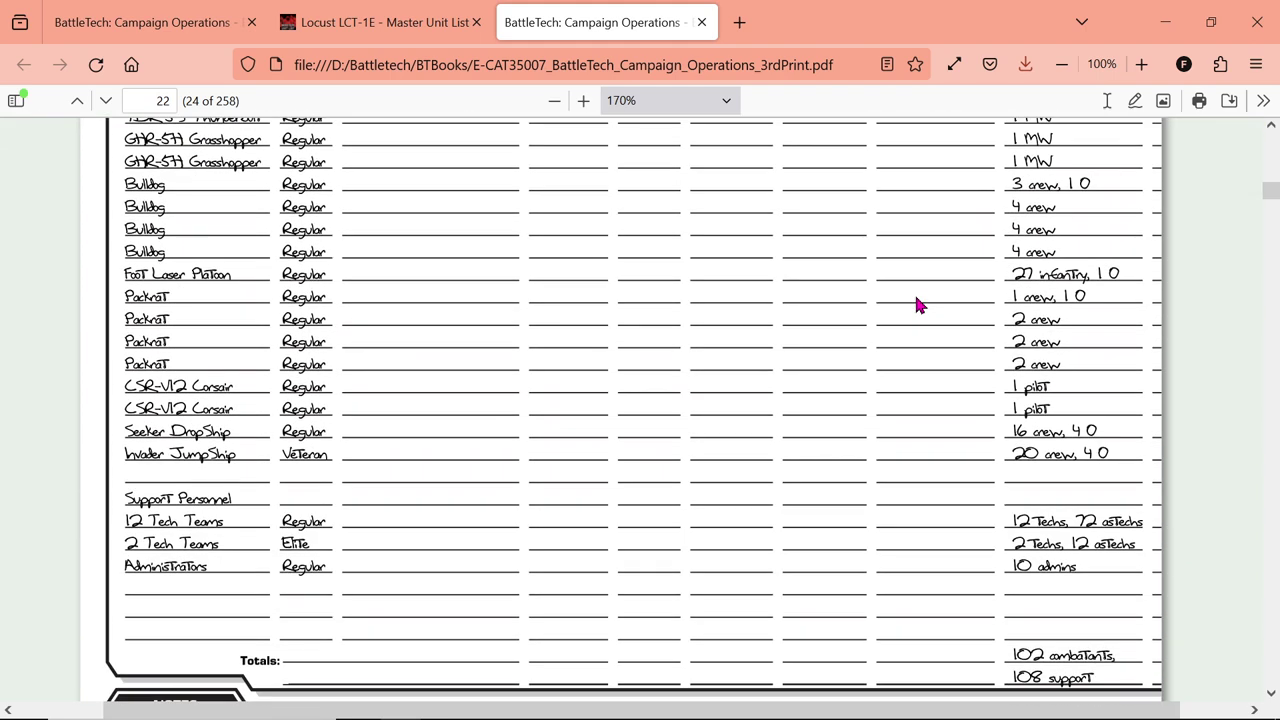
{"action": "scroll", "coordinate": [918, 304], "scroll_direction": "up", "scroll_amount": 1}
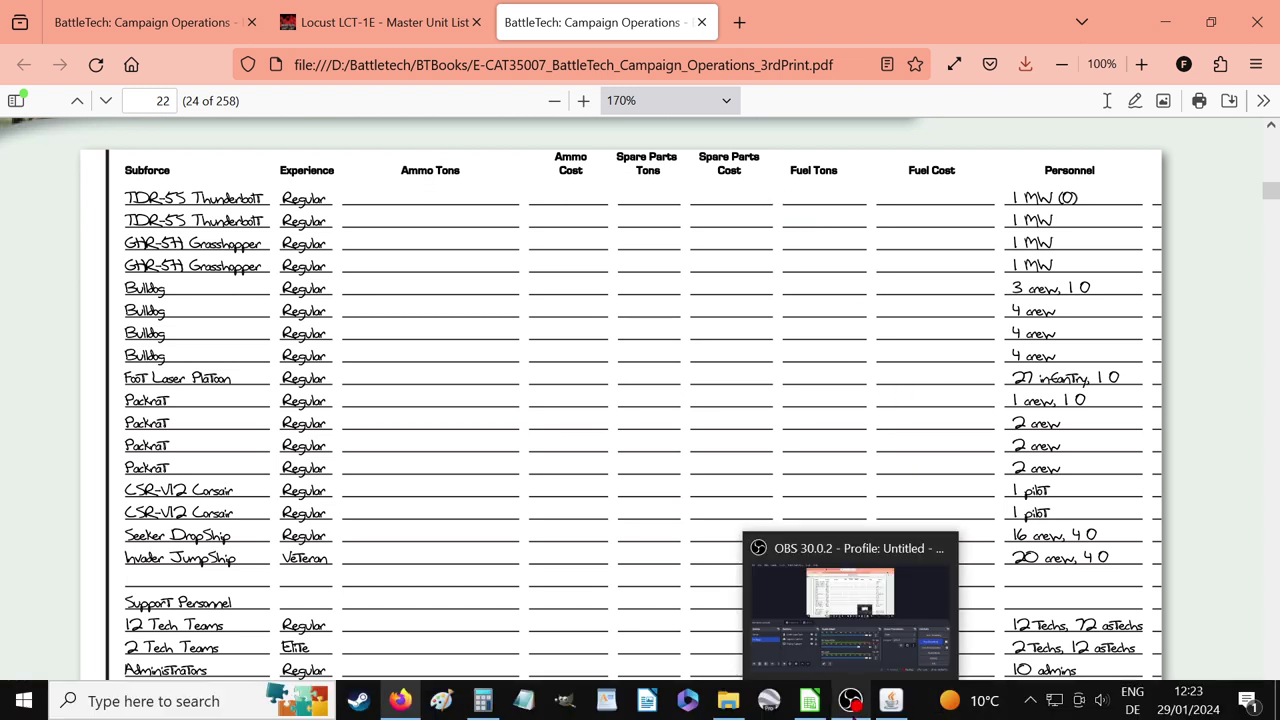
{"action": "left_click", "coordinate": [851, 700]}
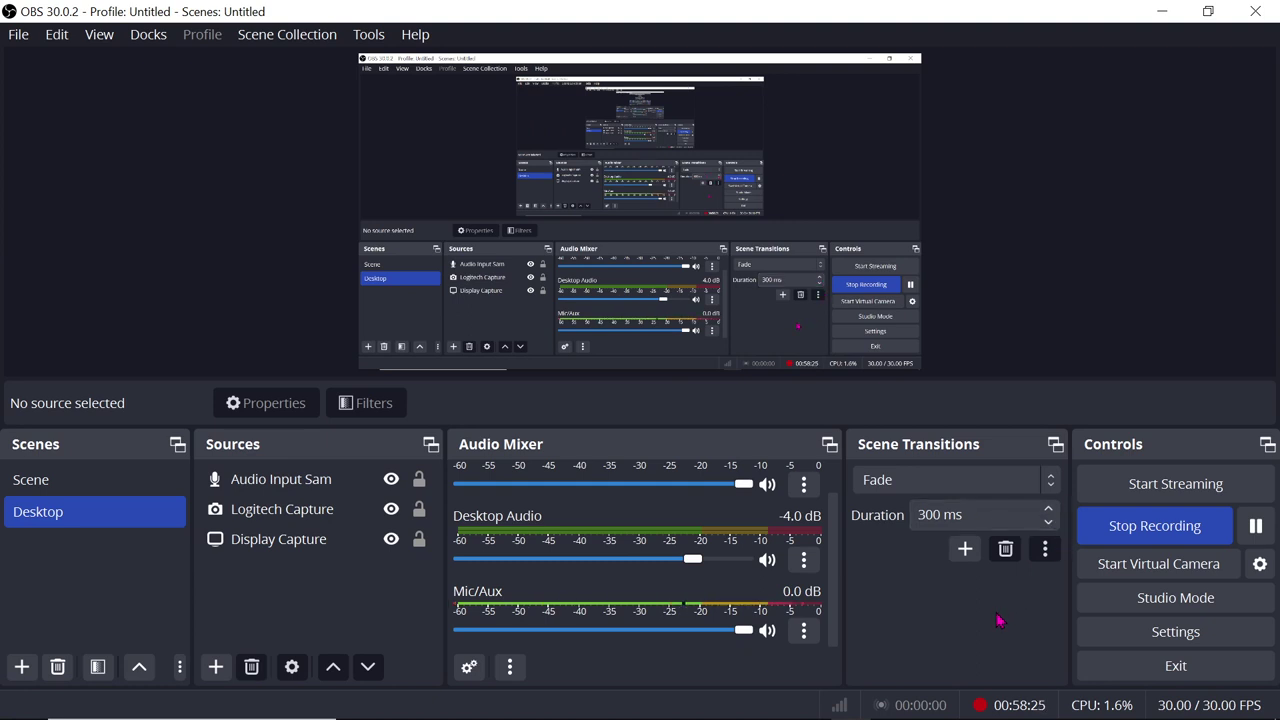